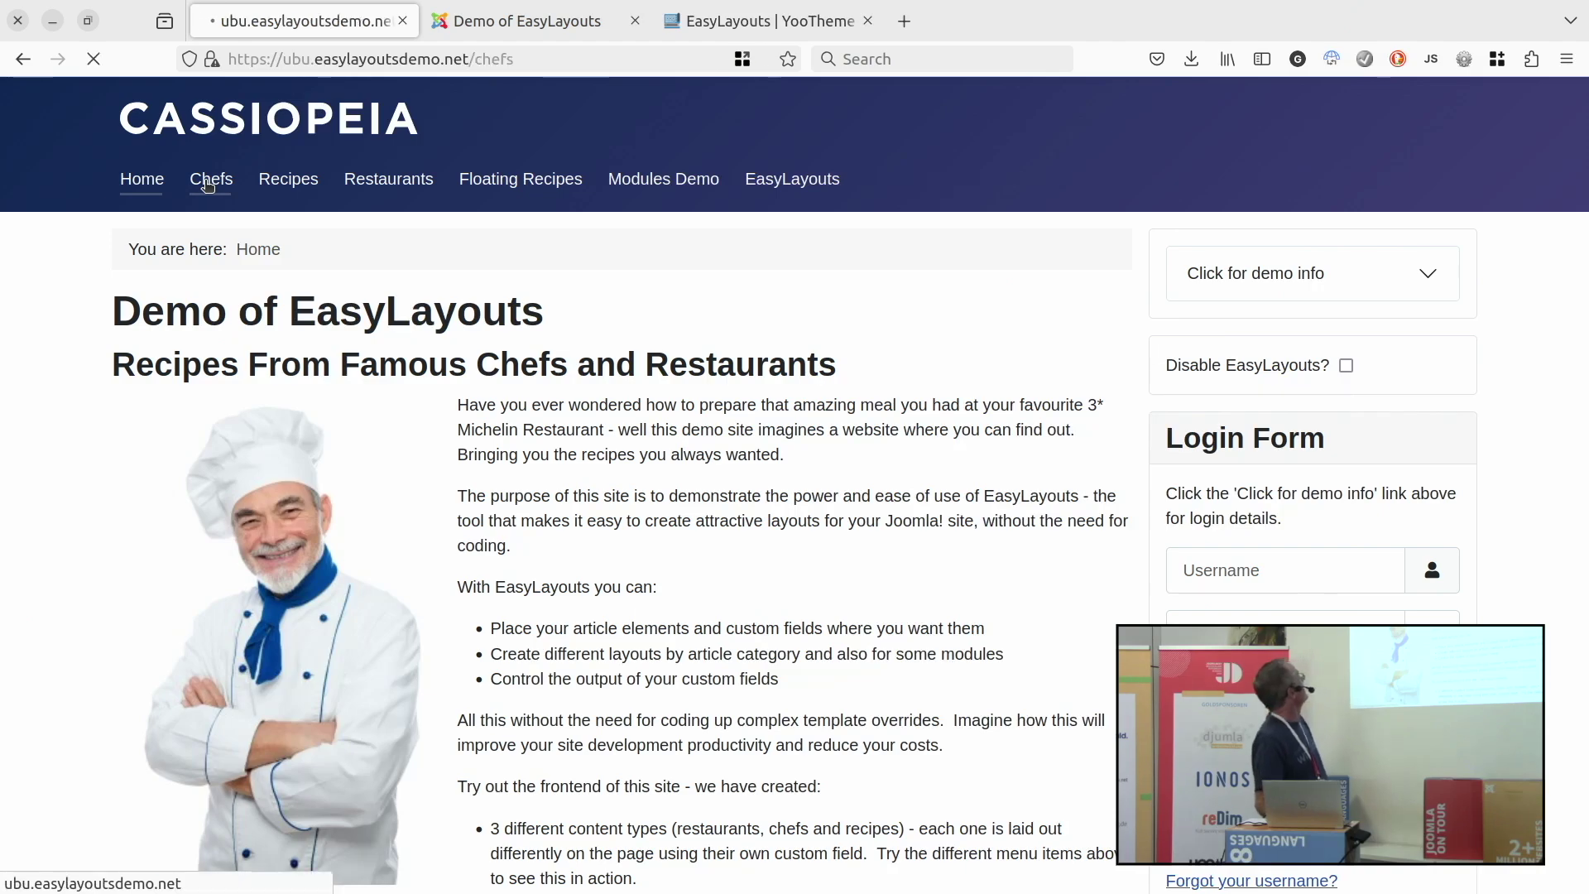
# Examine the layout of the chef listings on the Cassiopeia demo site's Chefs page.
pyautogui.scroll(-3, 578, 429)
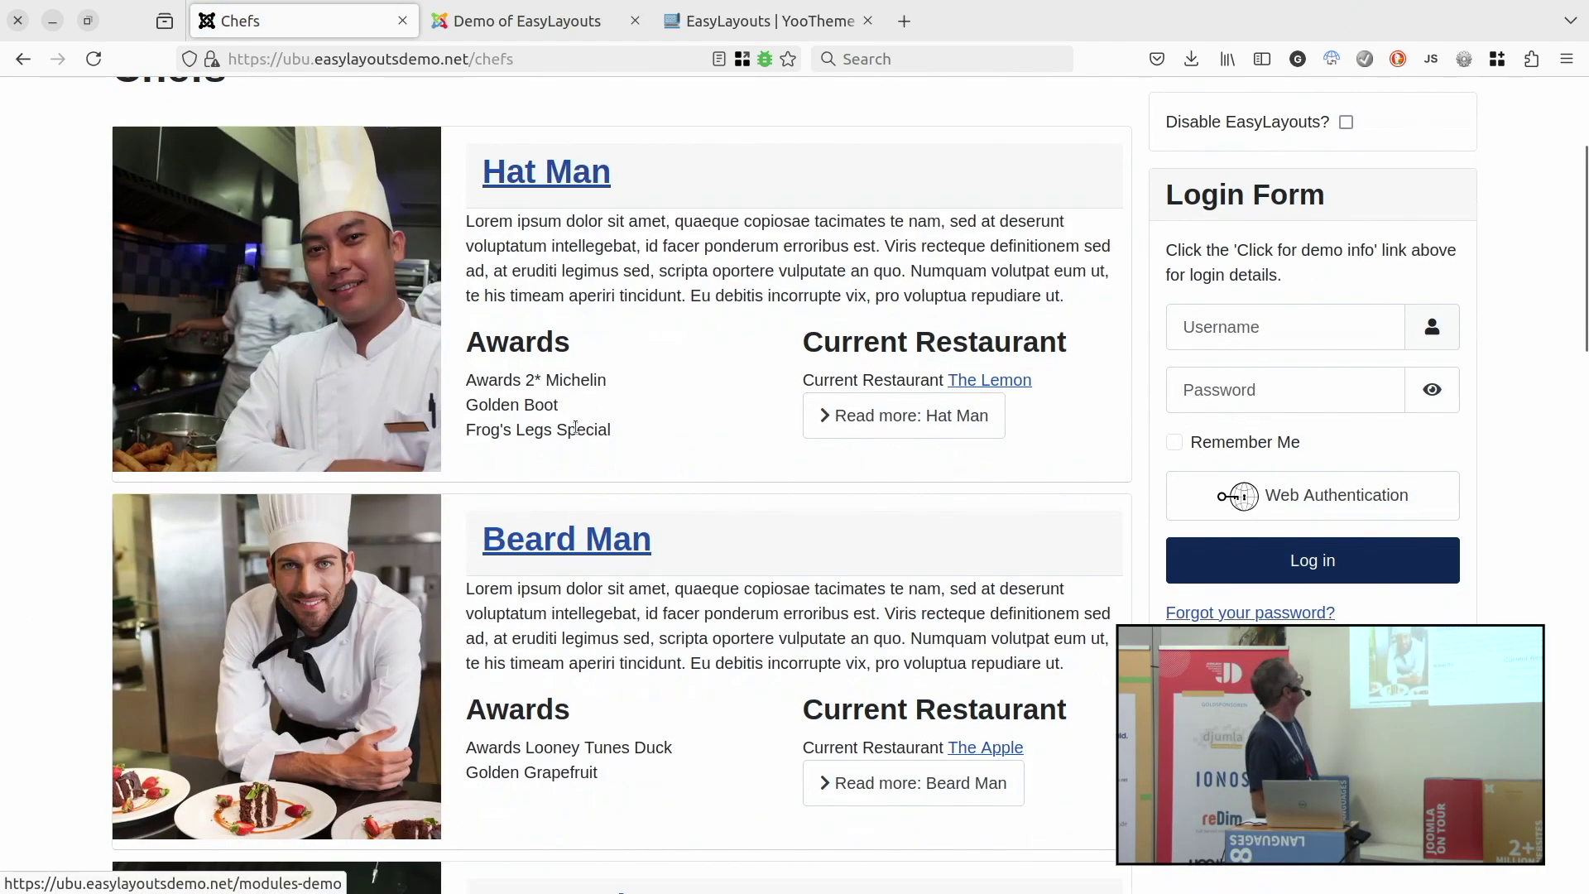
pyautogui.scroll(-13, 577, 429)
pyautogui.scroll(3, 577, 432)
pyautogui.scroll(13, 574, 425)
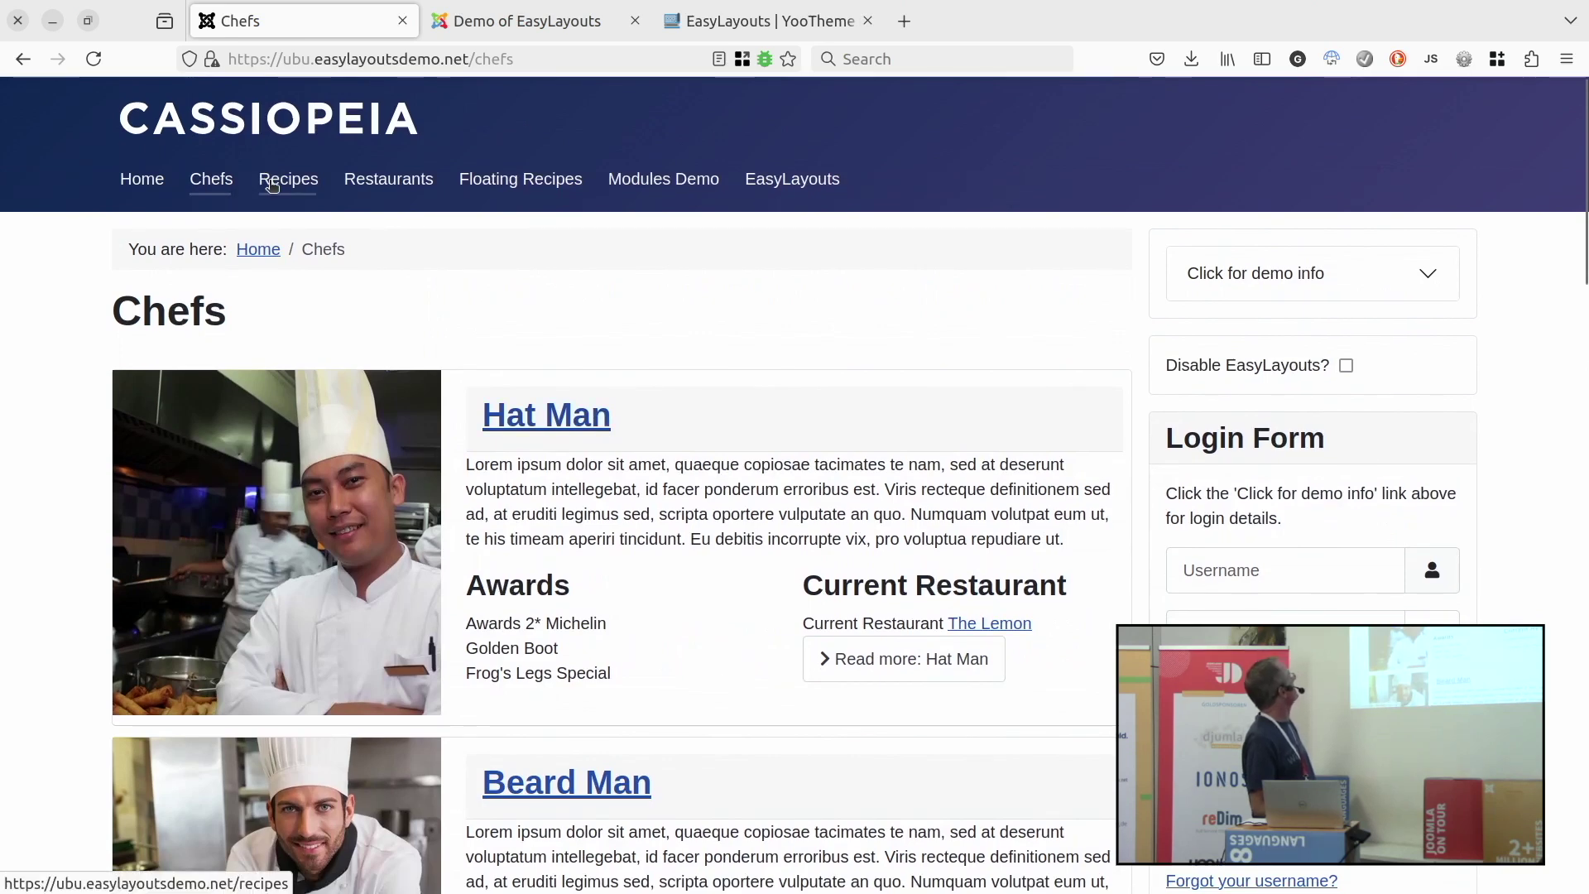
# Open the Recipes page and examine how the recipe entries and the content filtering module are laid out.
pyautogui.click(272, 189)
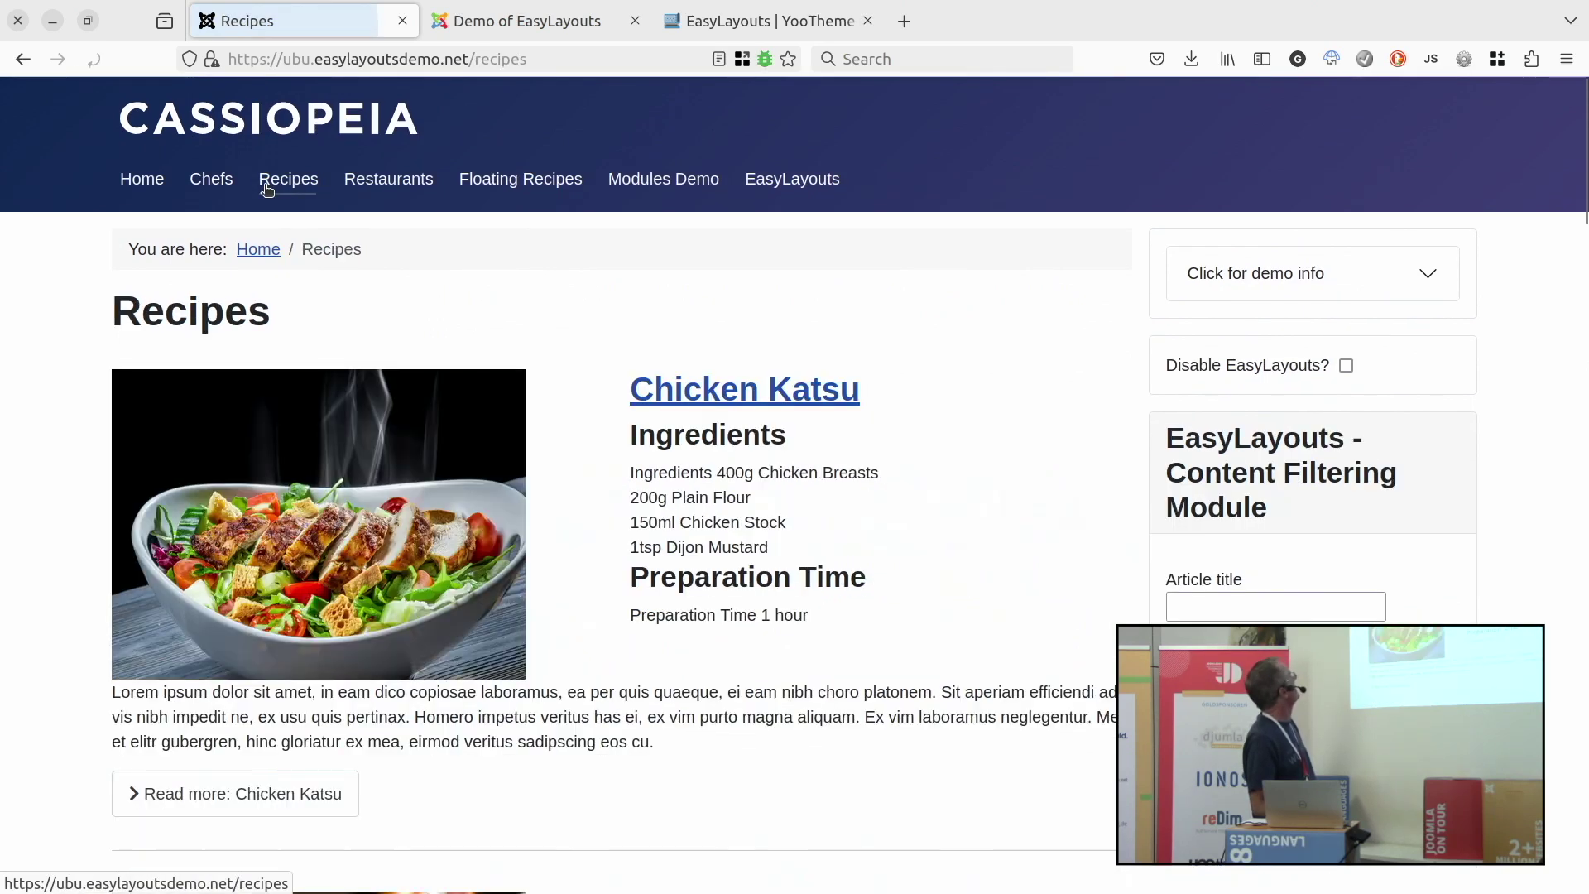
pyautogui.scroll(-3, 550, 342)
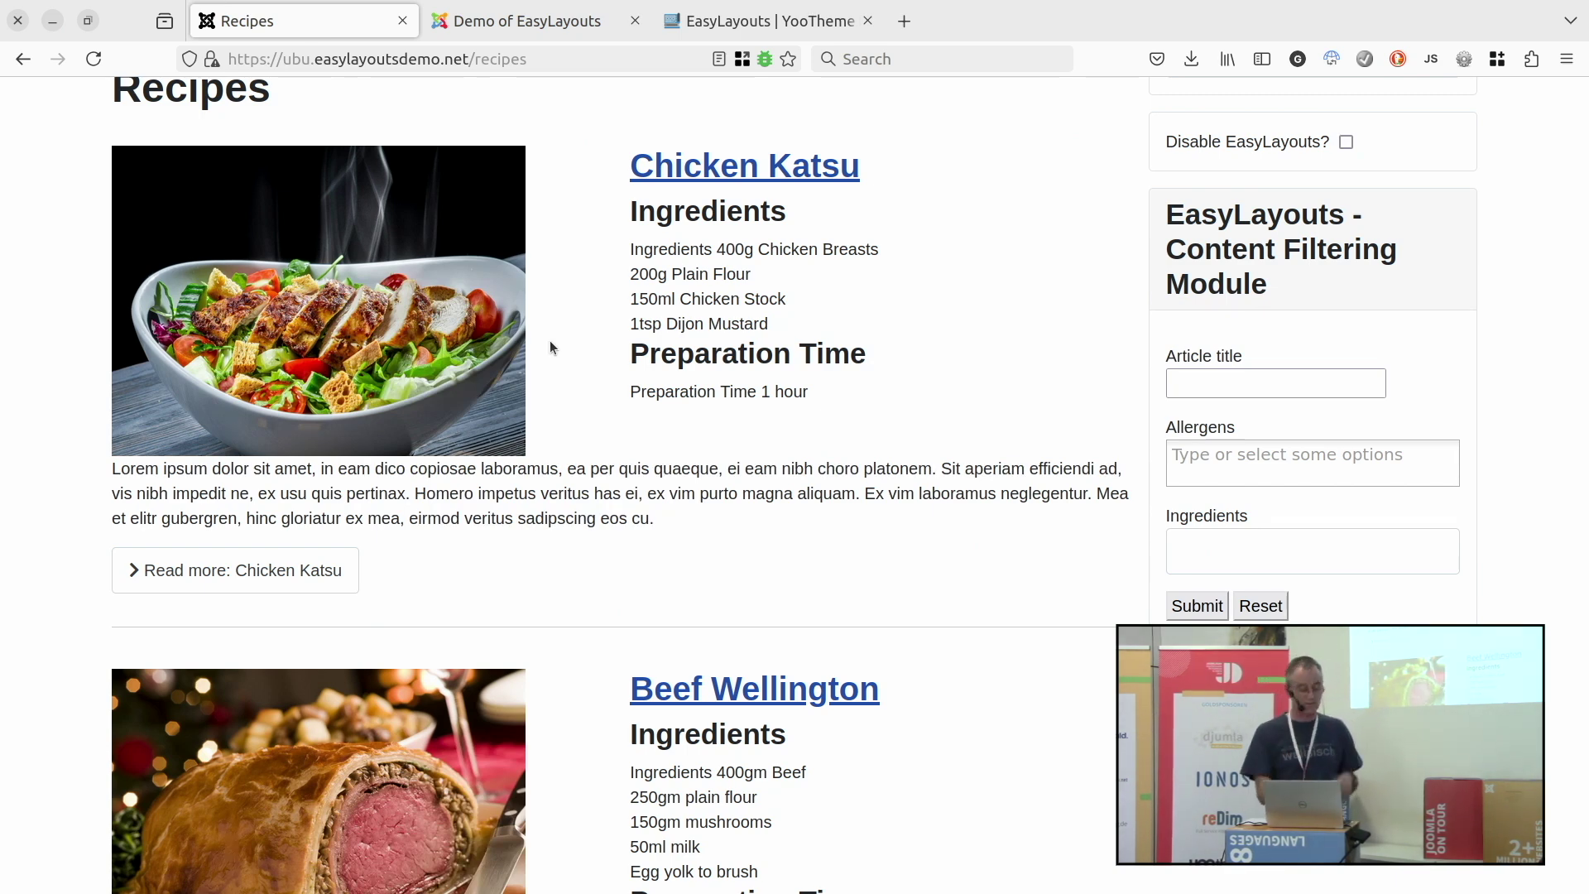
pyautogui.scroll(3, 549, 335)
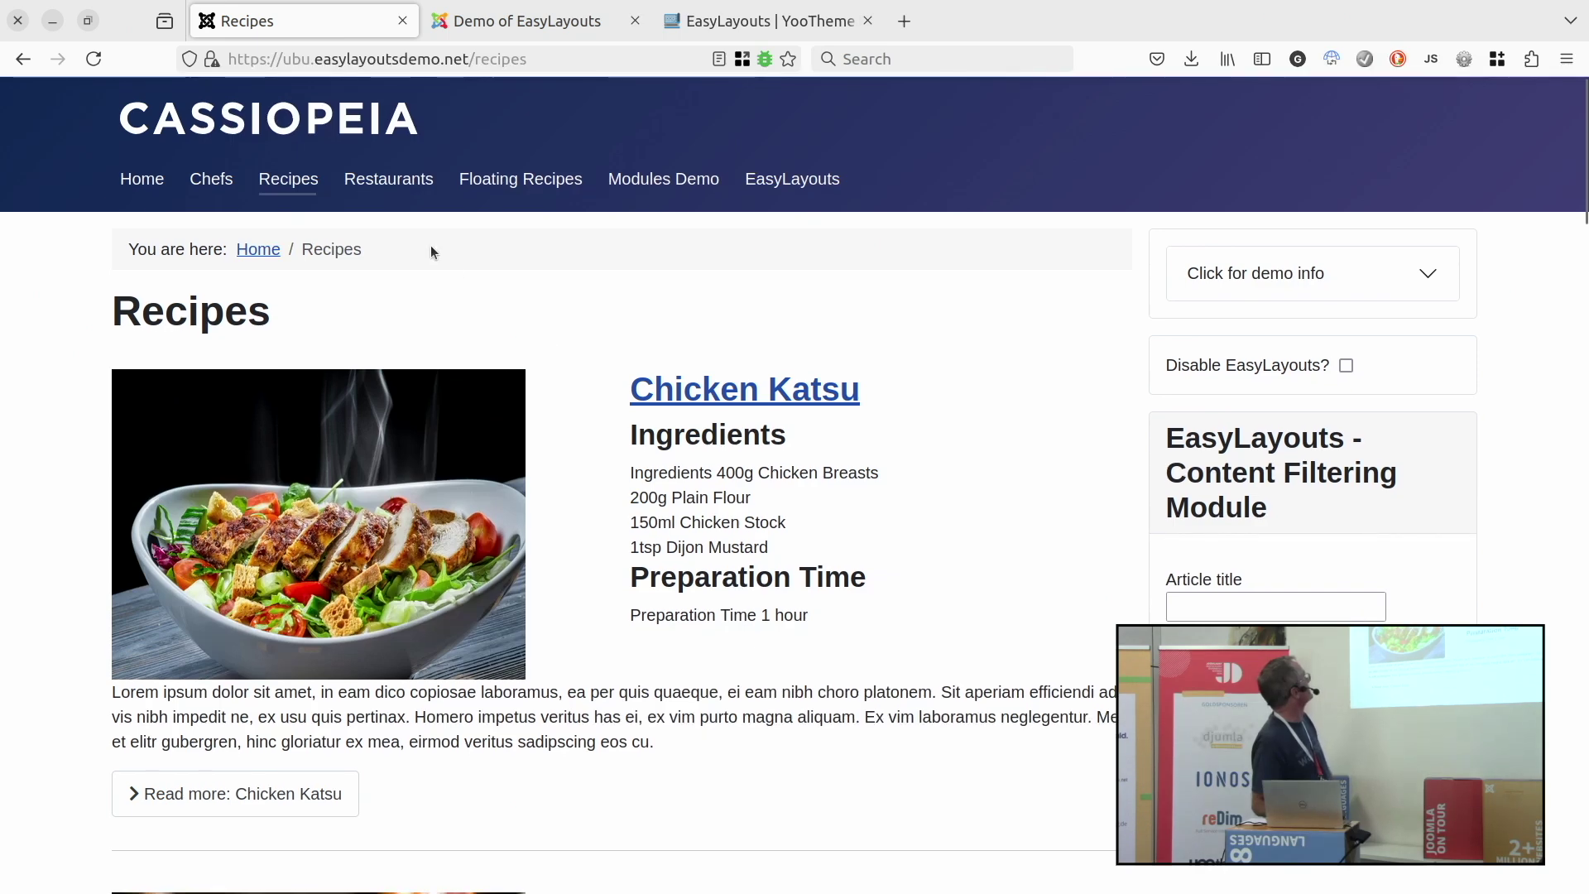
# Open the Restaurants page and examine the restaurant entries with their location maps.
pyautogui.click(374, 191)
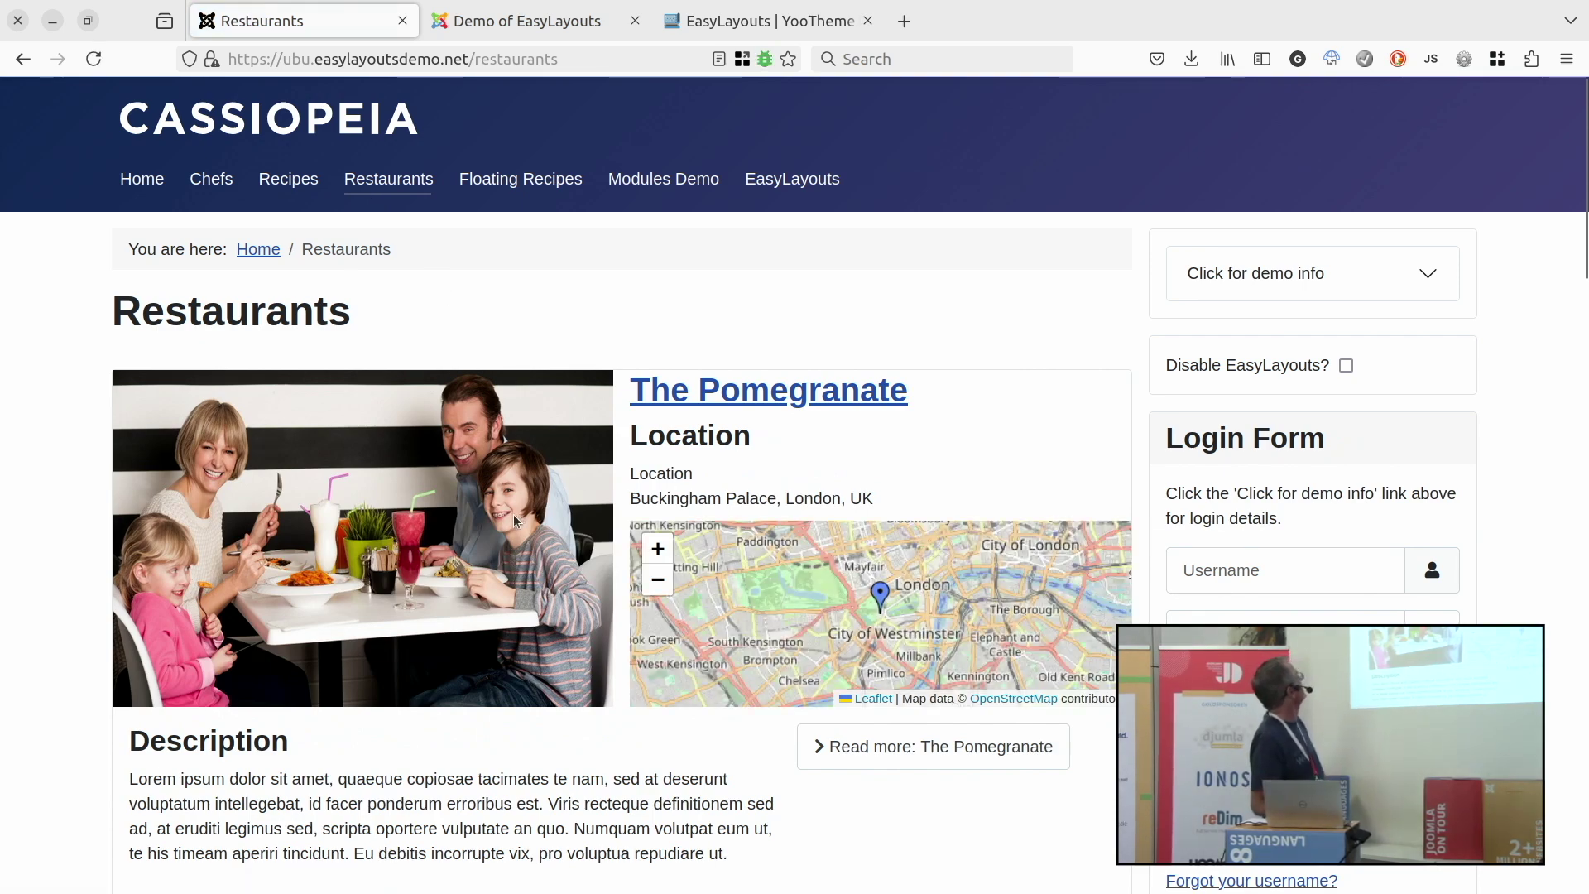
pyautogui.scroll(-5, 509, 514)
pyautogui.scroll(5, 510, 514)
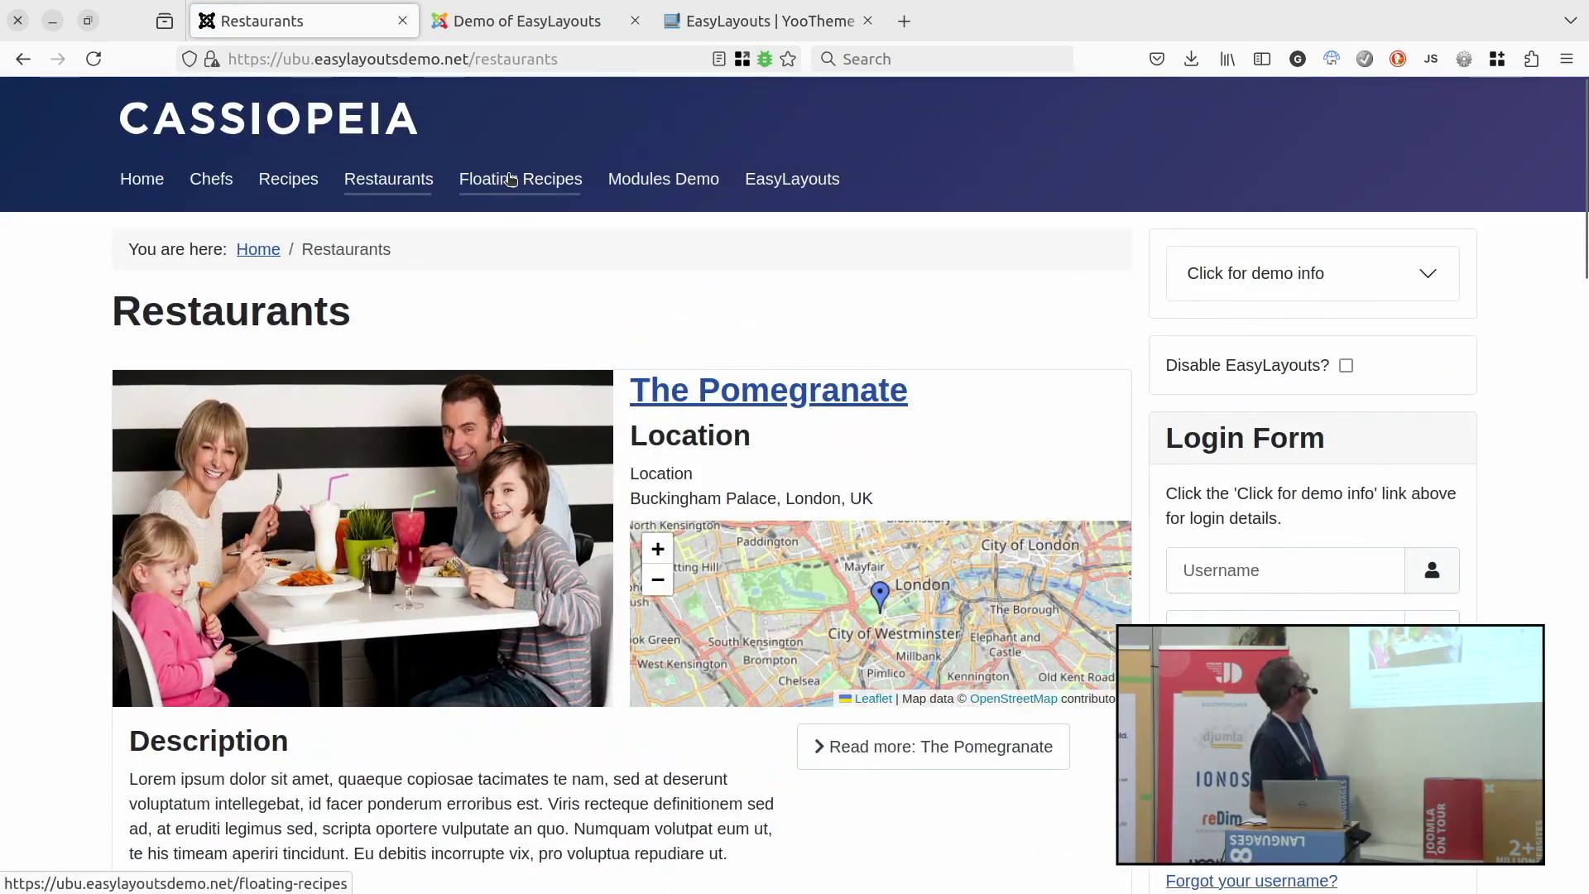
# Open the Floating Recipes page and examine its recipe cards, loading more of them further down.
pyautogui.click(511, 187)
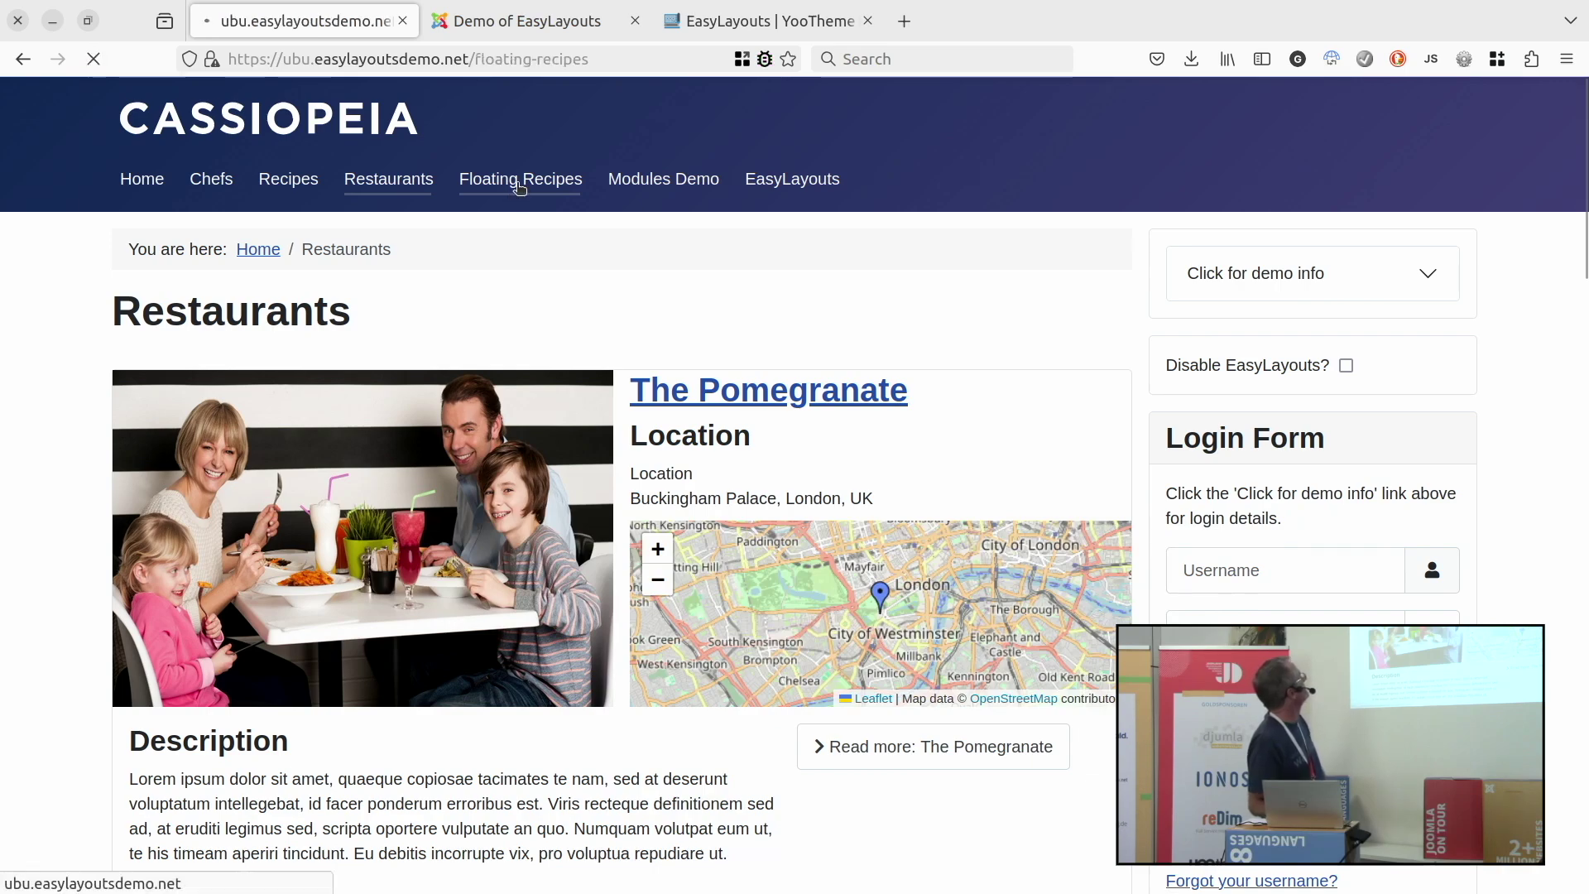
pyautogui.scroll(-8, 518, 298)
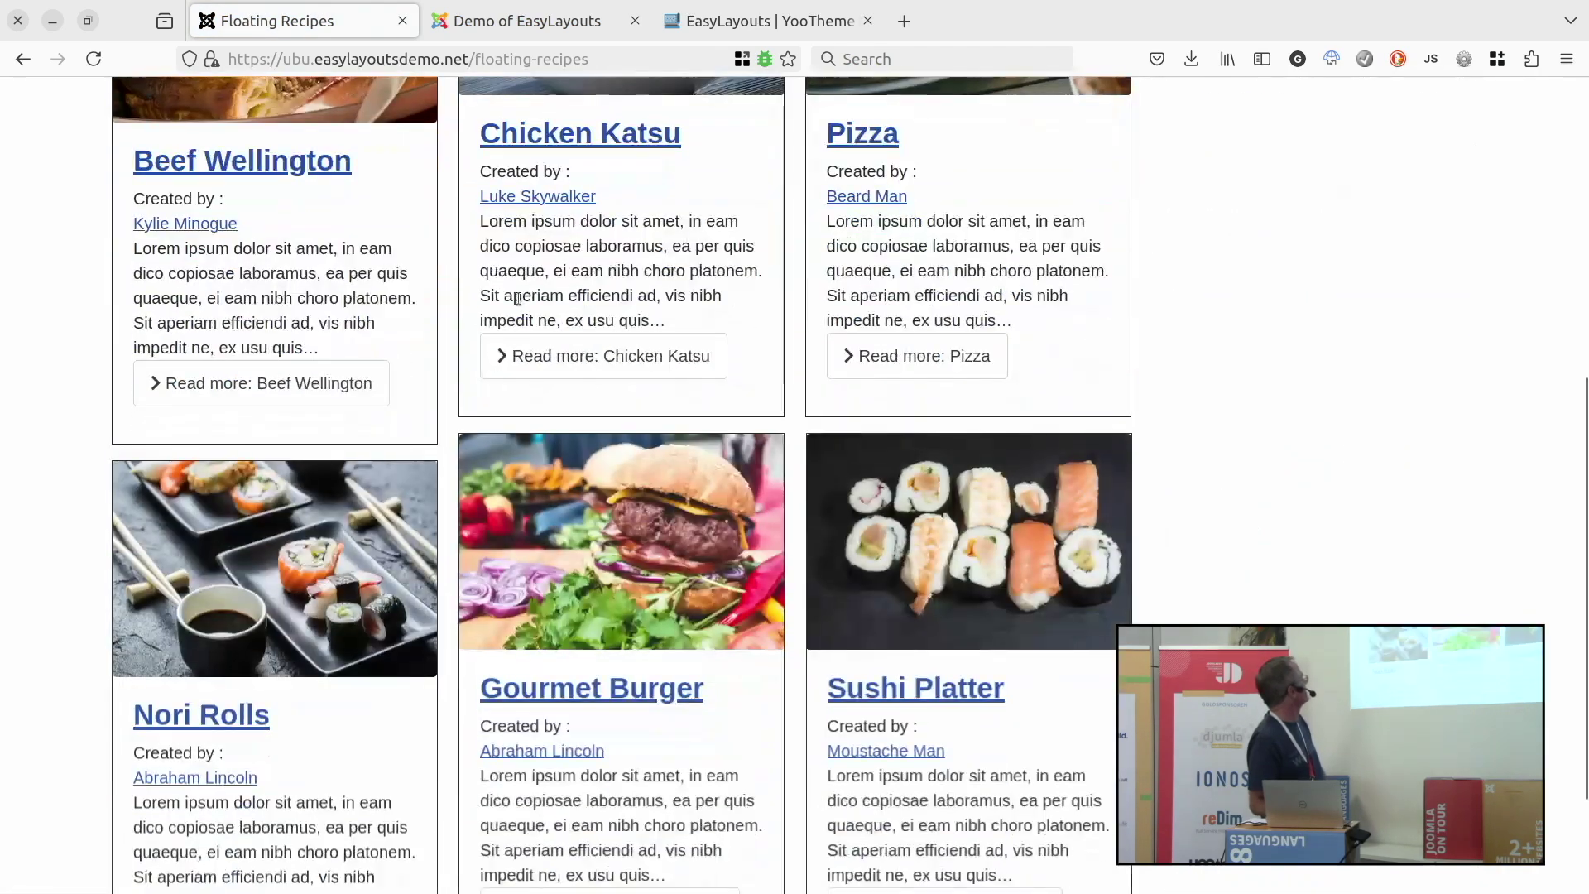
pyautogui.scroll(-6, 518, 298)
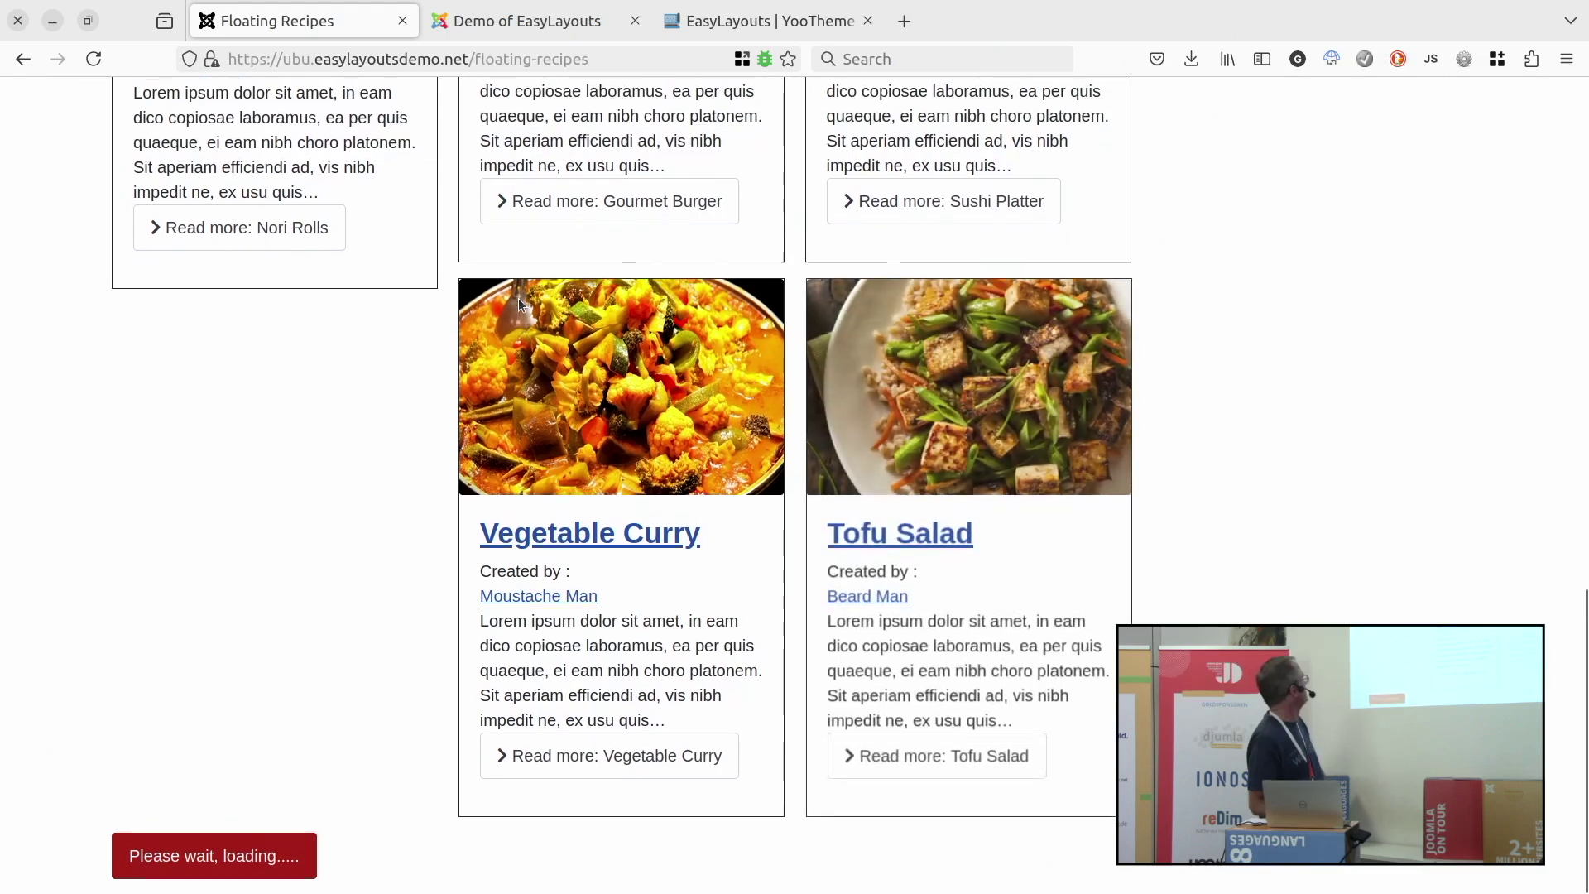
pyautogui.scroll(-7, 518, 302)
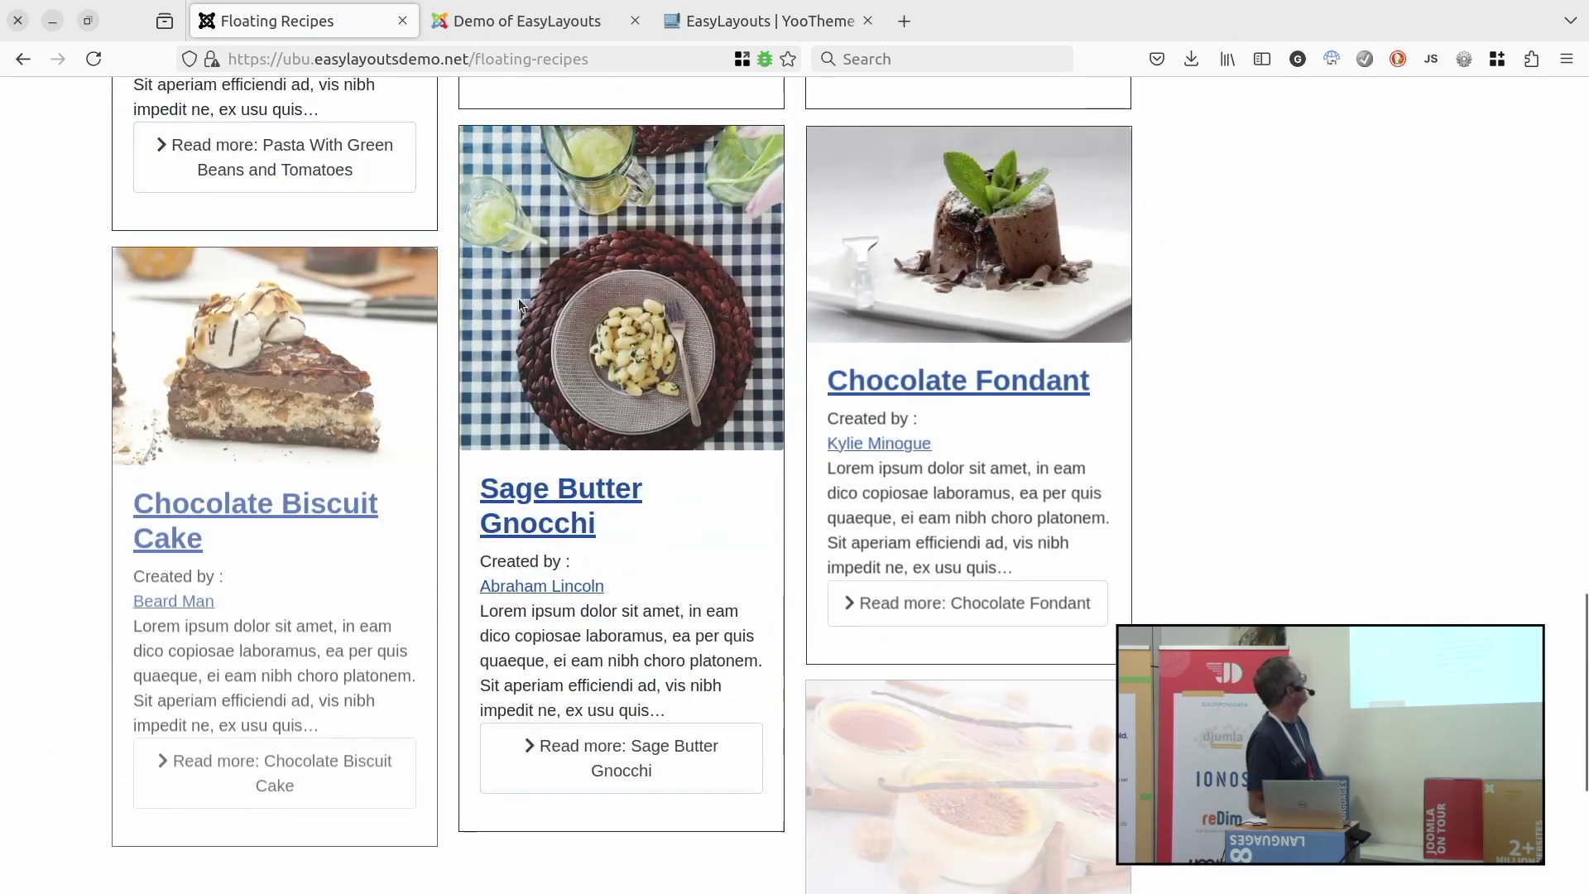
pyautogui.scroll(13, 518, 302)
pyautogui.scroll(8, 519, 298)
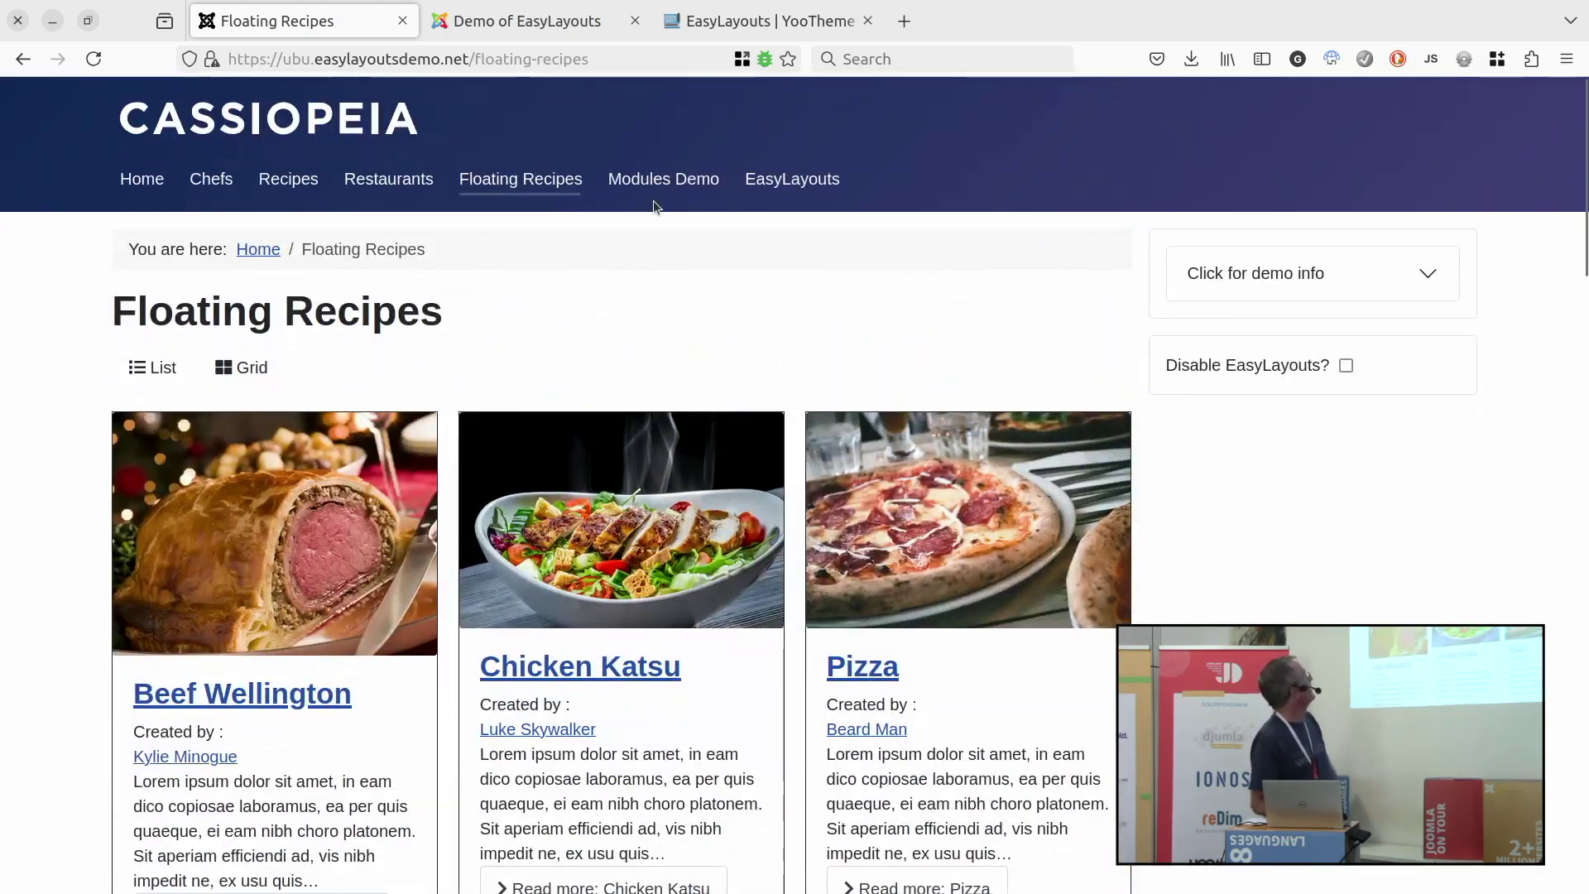
# View the Modules Demo page, then revisit the Recipes and Floating Recipes pages to compare their layouts.
pyautogui.click(660, 189)
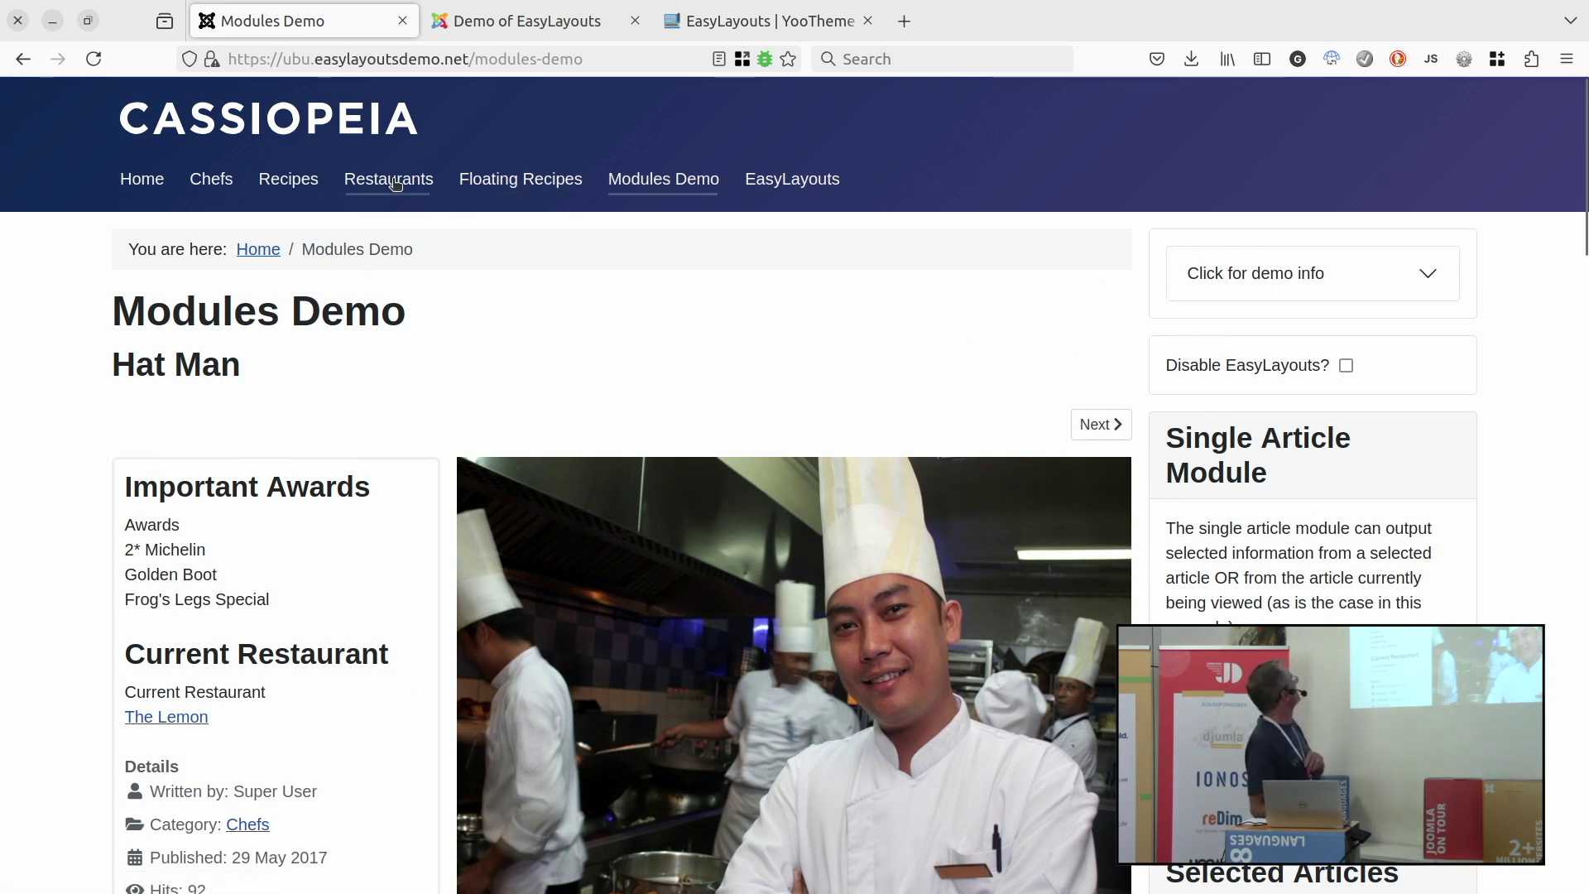
pyautogui.click(288, 179)
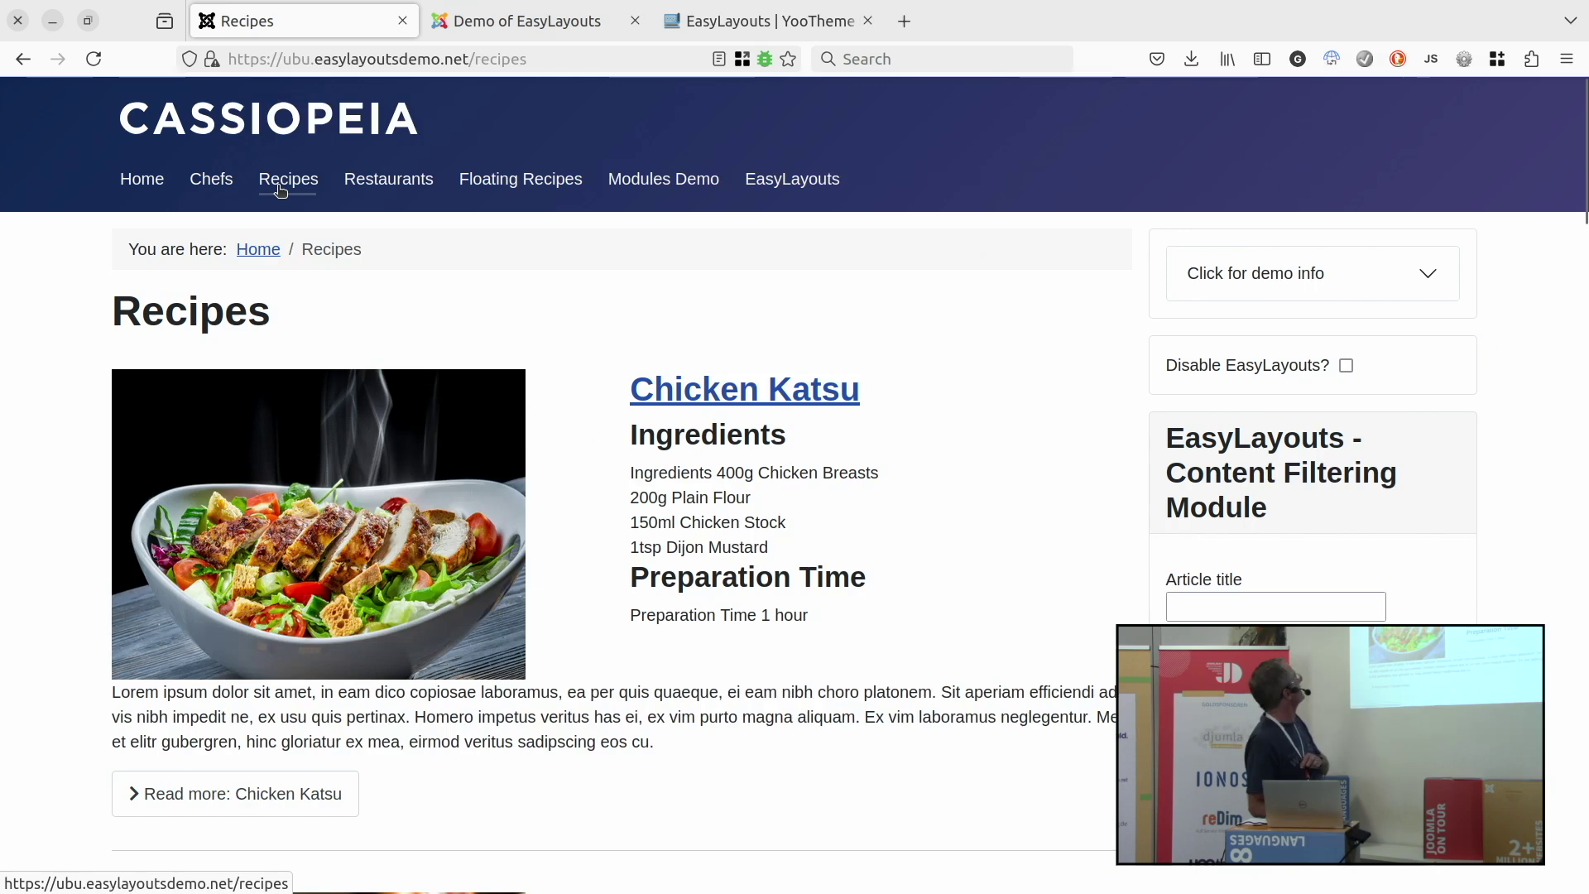
pyautogui.click(497, 189)
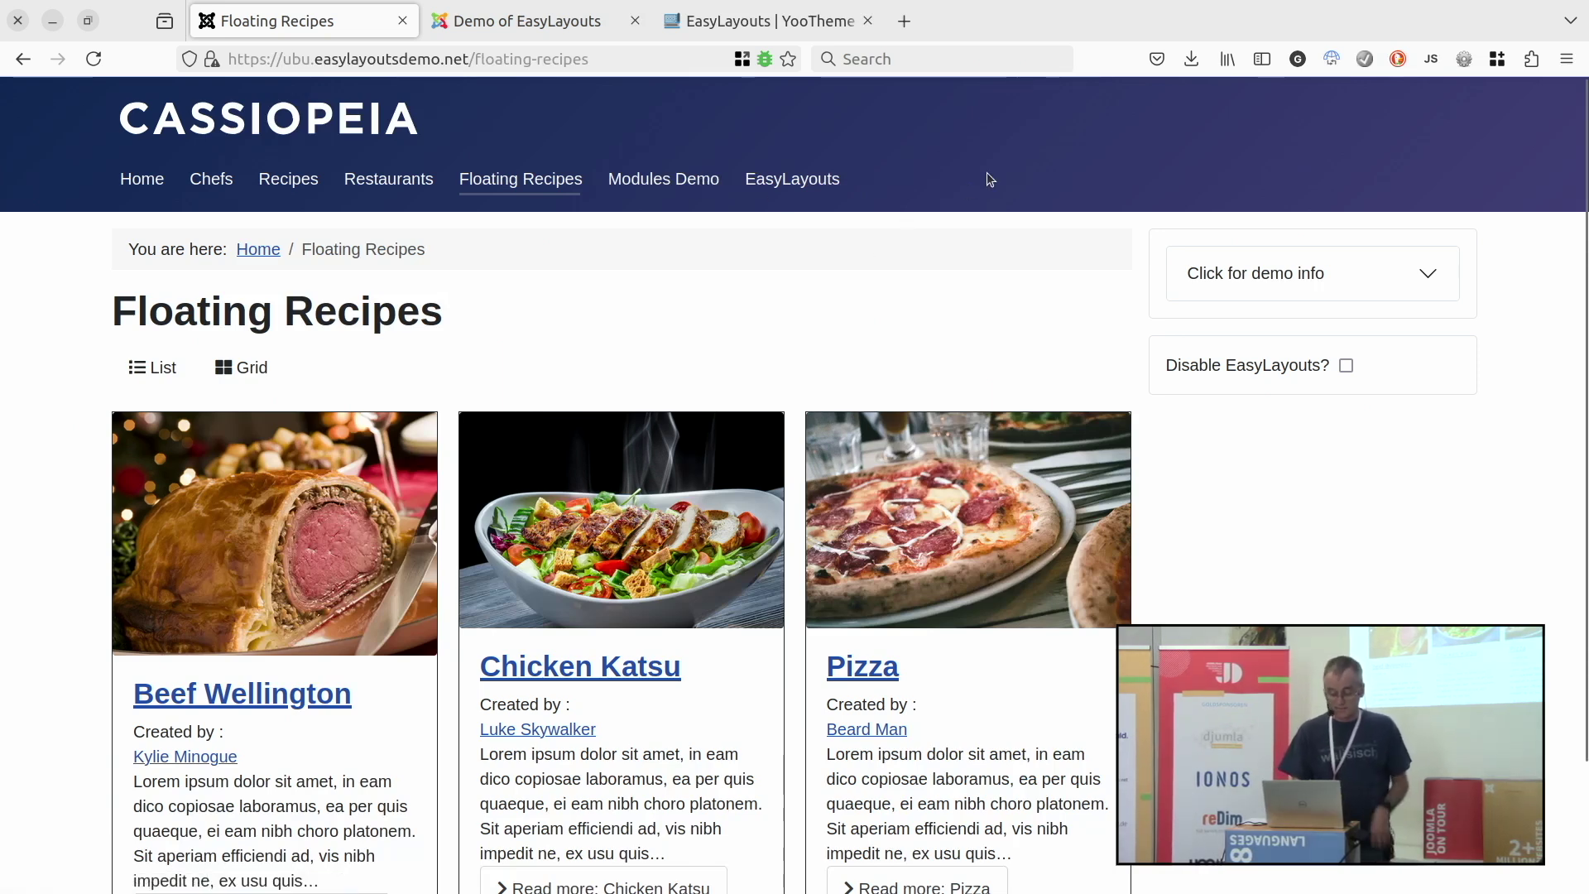
# Switch to the YooTheme version of the demo site and review its home page down to the footer.
pyautogui.click(577, 22)
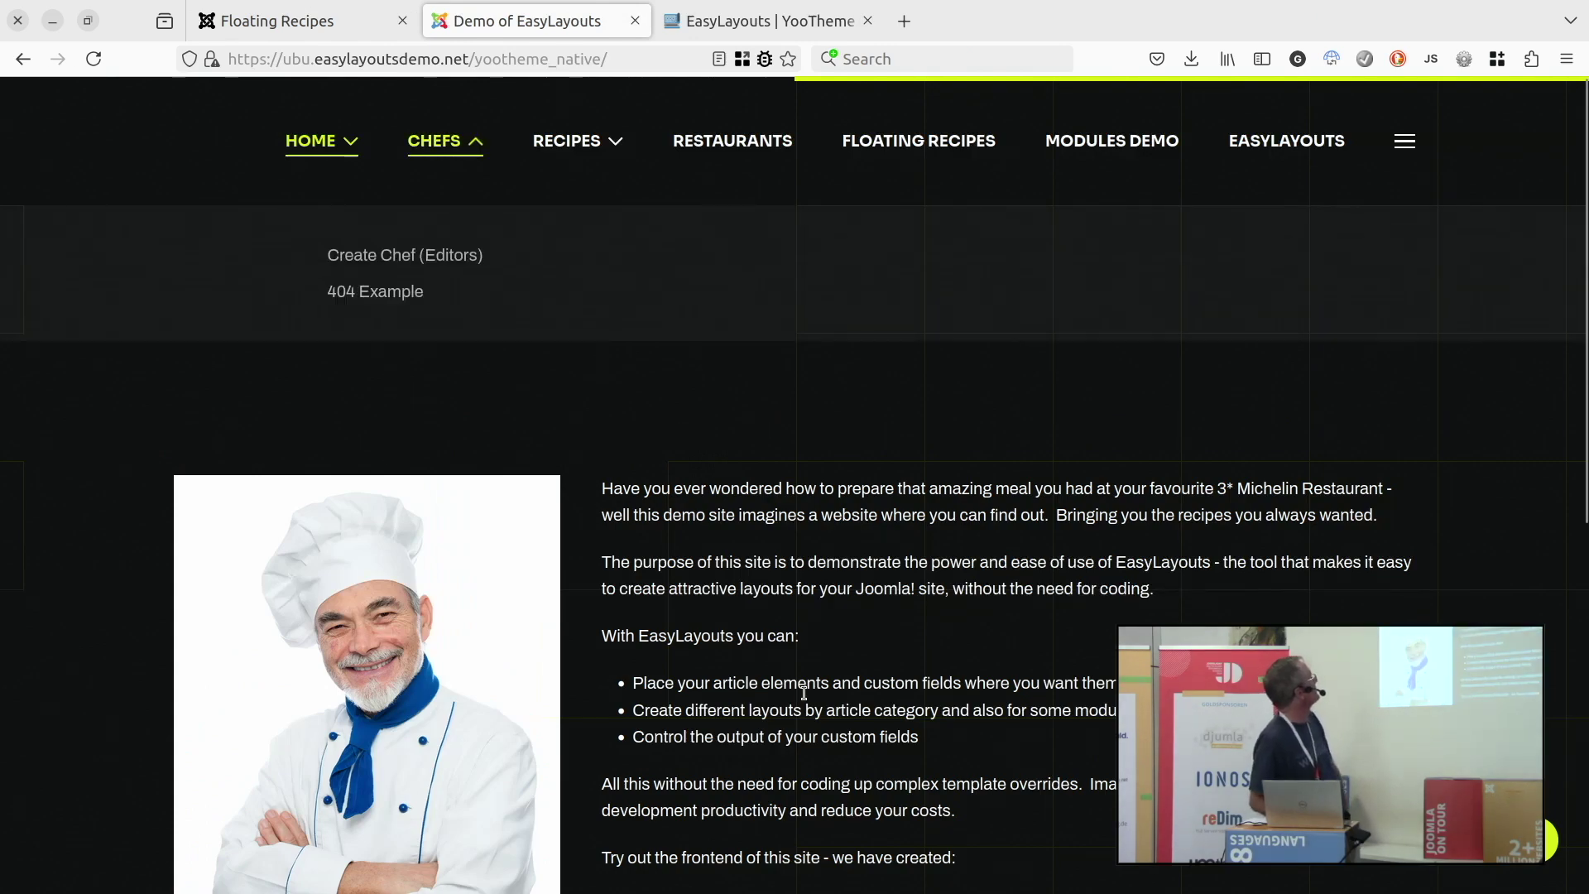
pyautogui.scroll(-8, 704, 514)
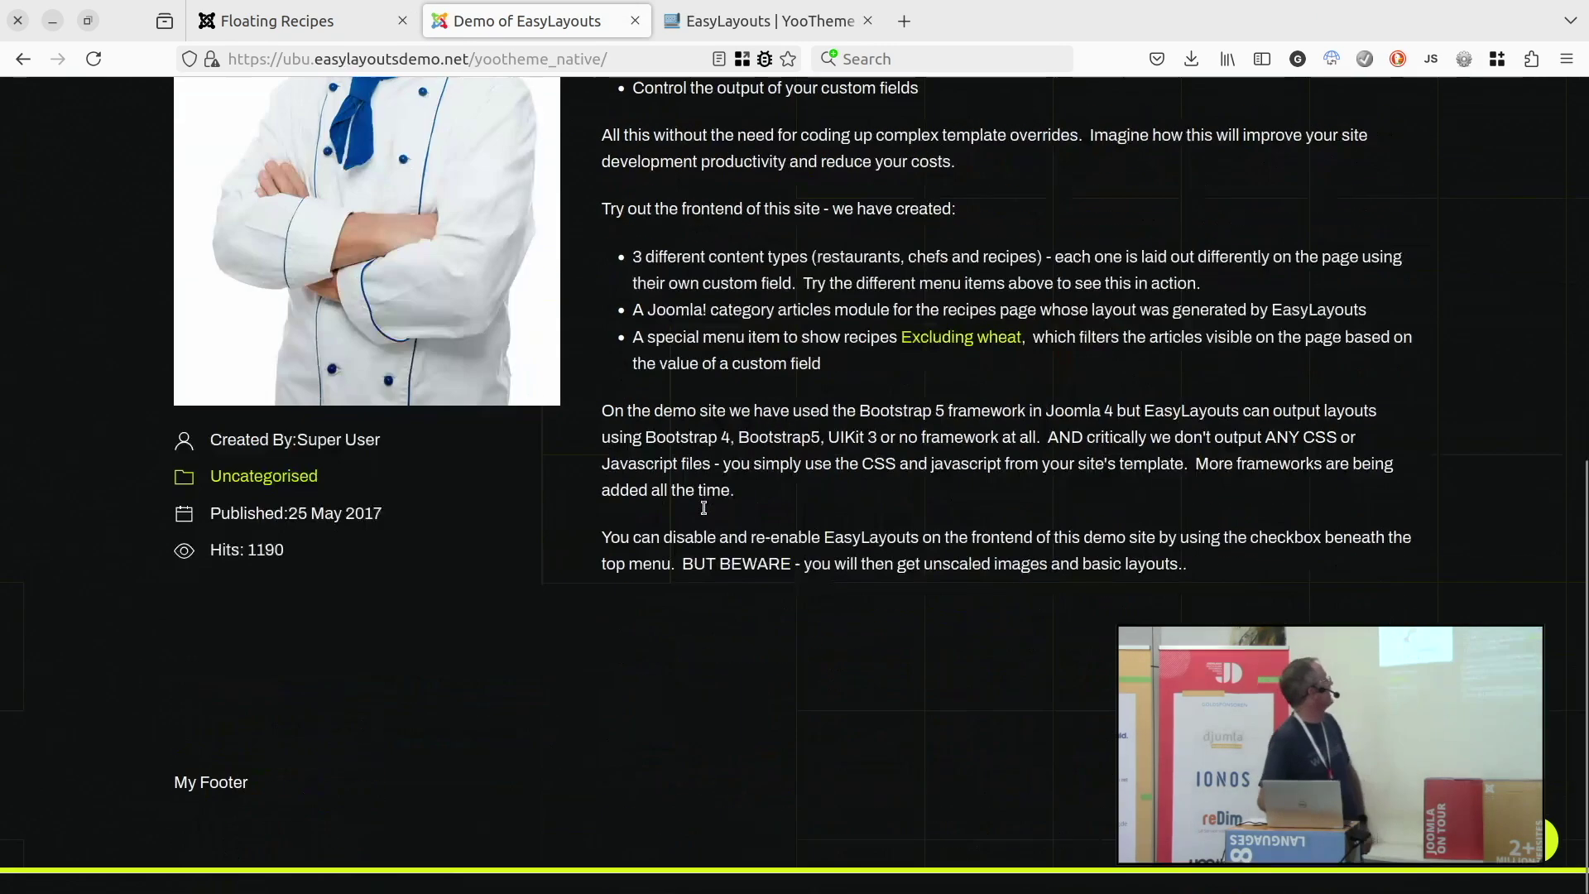
pyautogui.scroll(8, 701, 507)
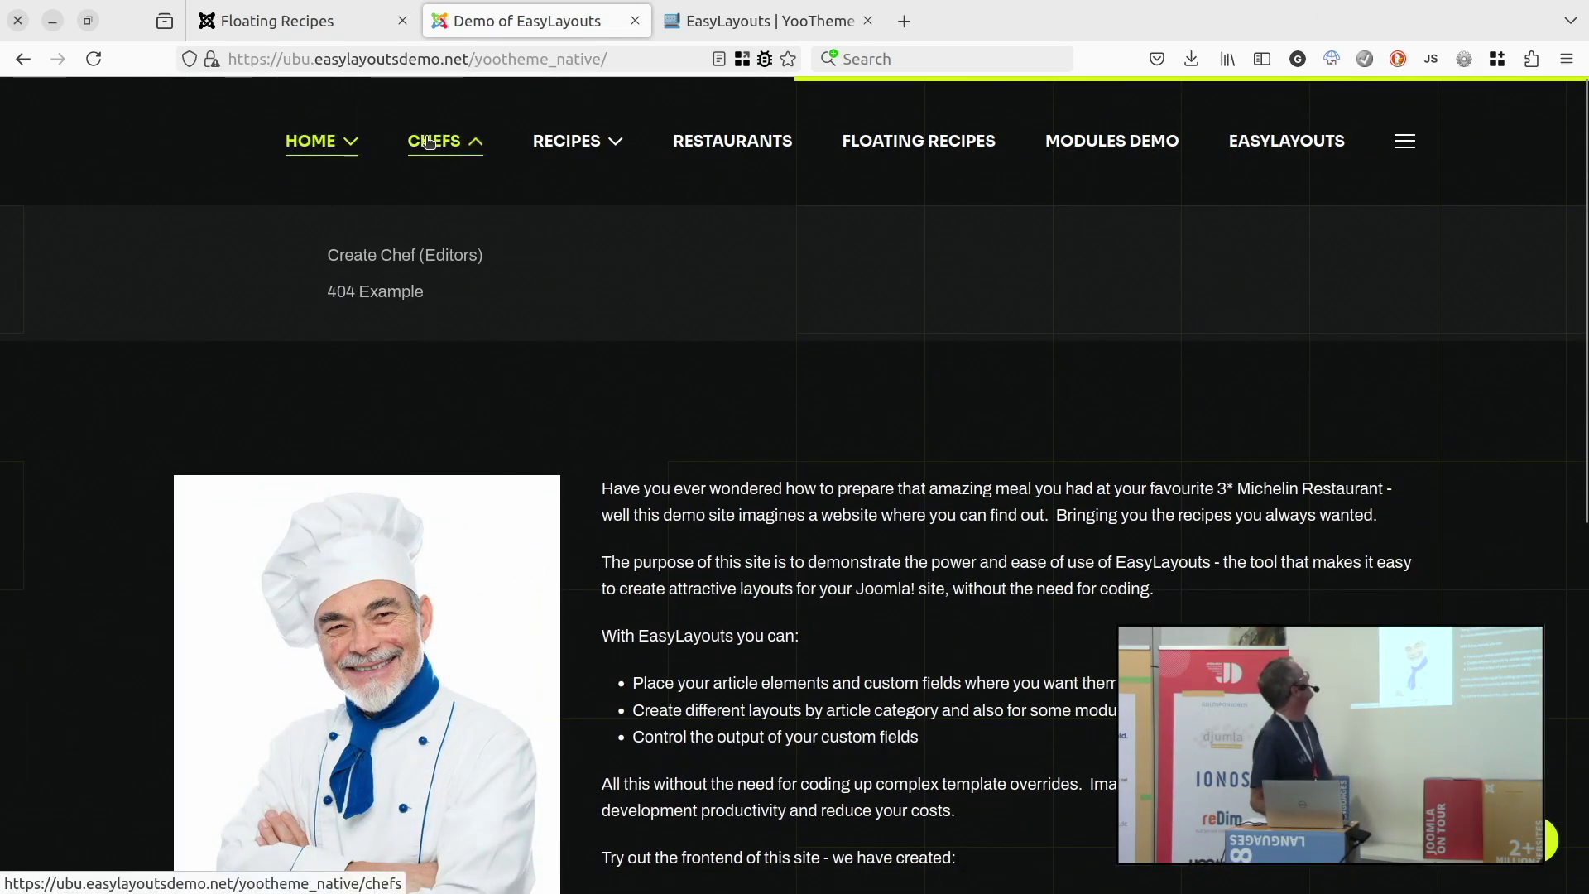
# Open the YooTheme site's Chefs page and examine its chef entries.
pyautogui.click(428, 142)
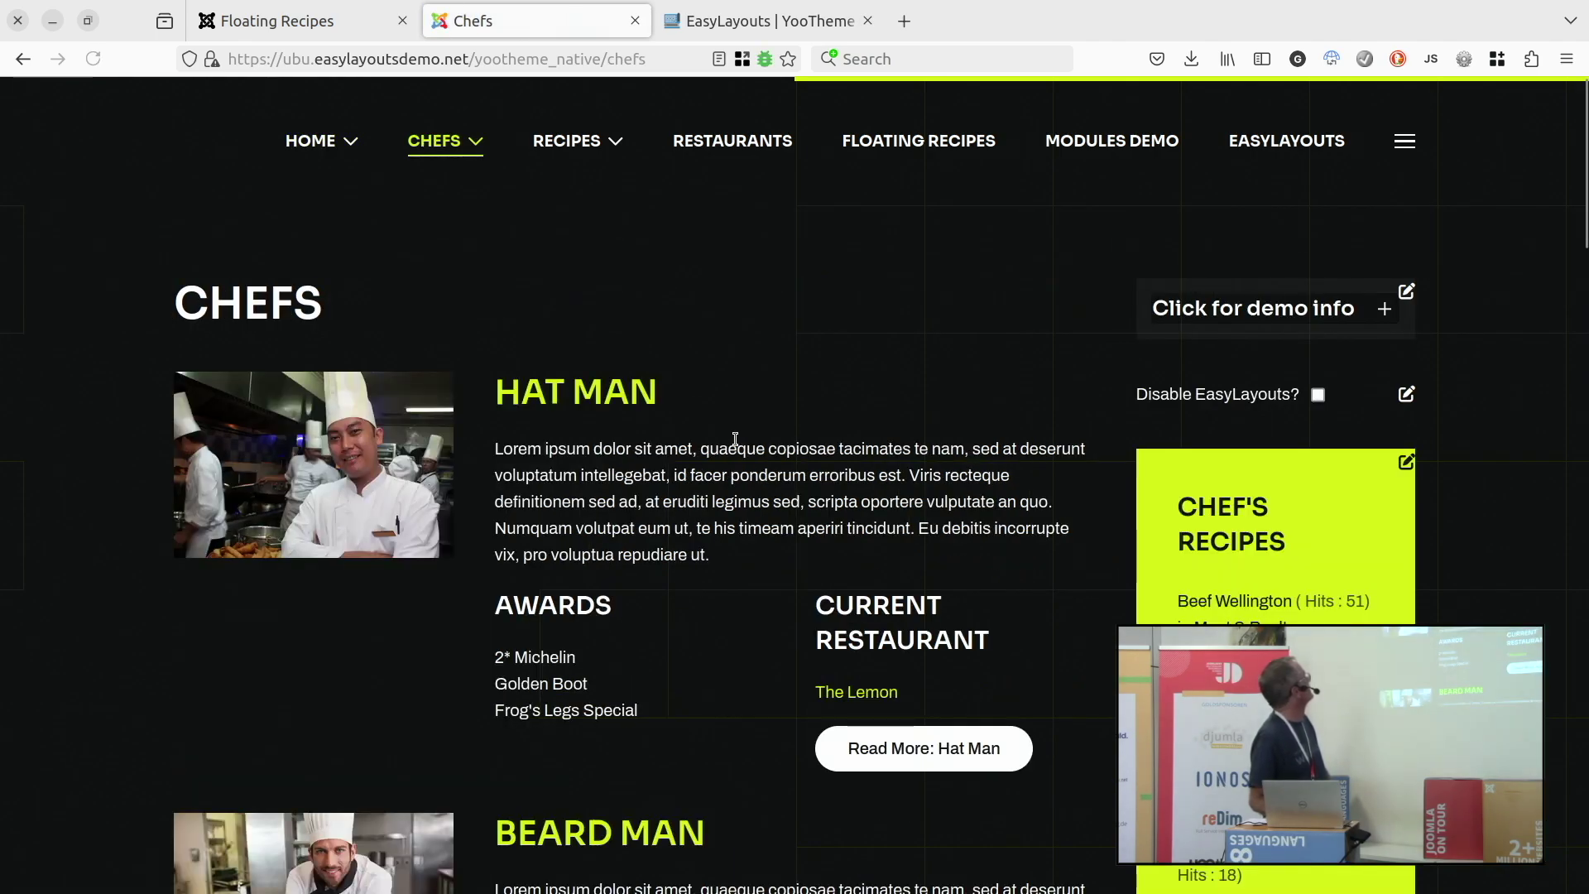
pyautogui.scroll(-9, 660, 569)
pyautogui.scroll(10, 660, 570)
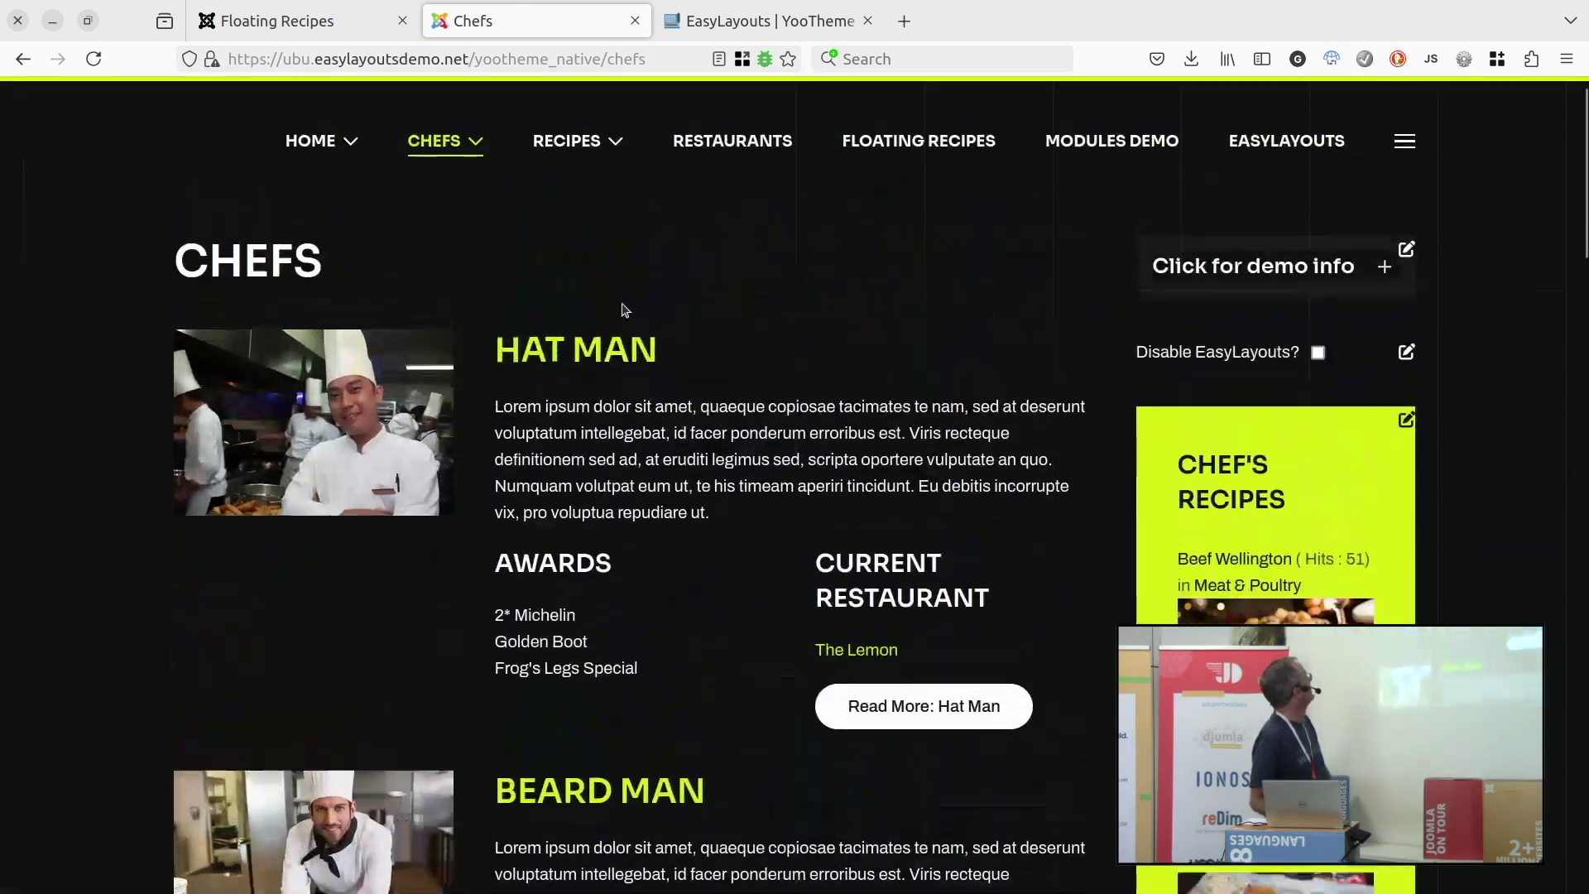
# Open the YooTheme site's Recipes page and examine the Beef Wellington entry's ingredients and allergens layout.
pyautogui.click(563, 139)
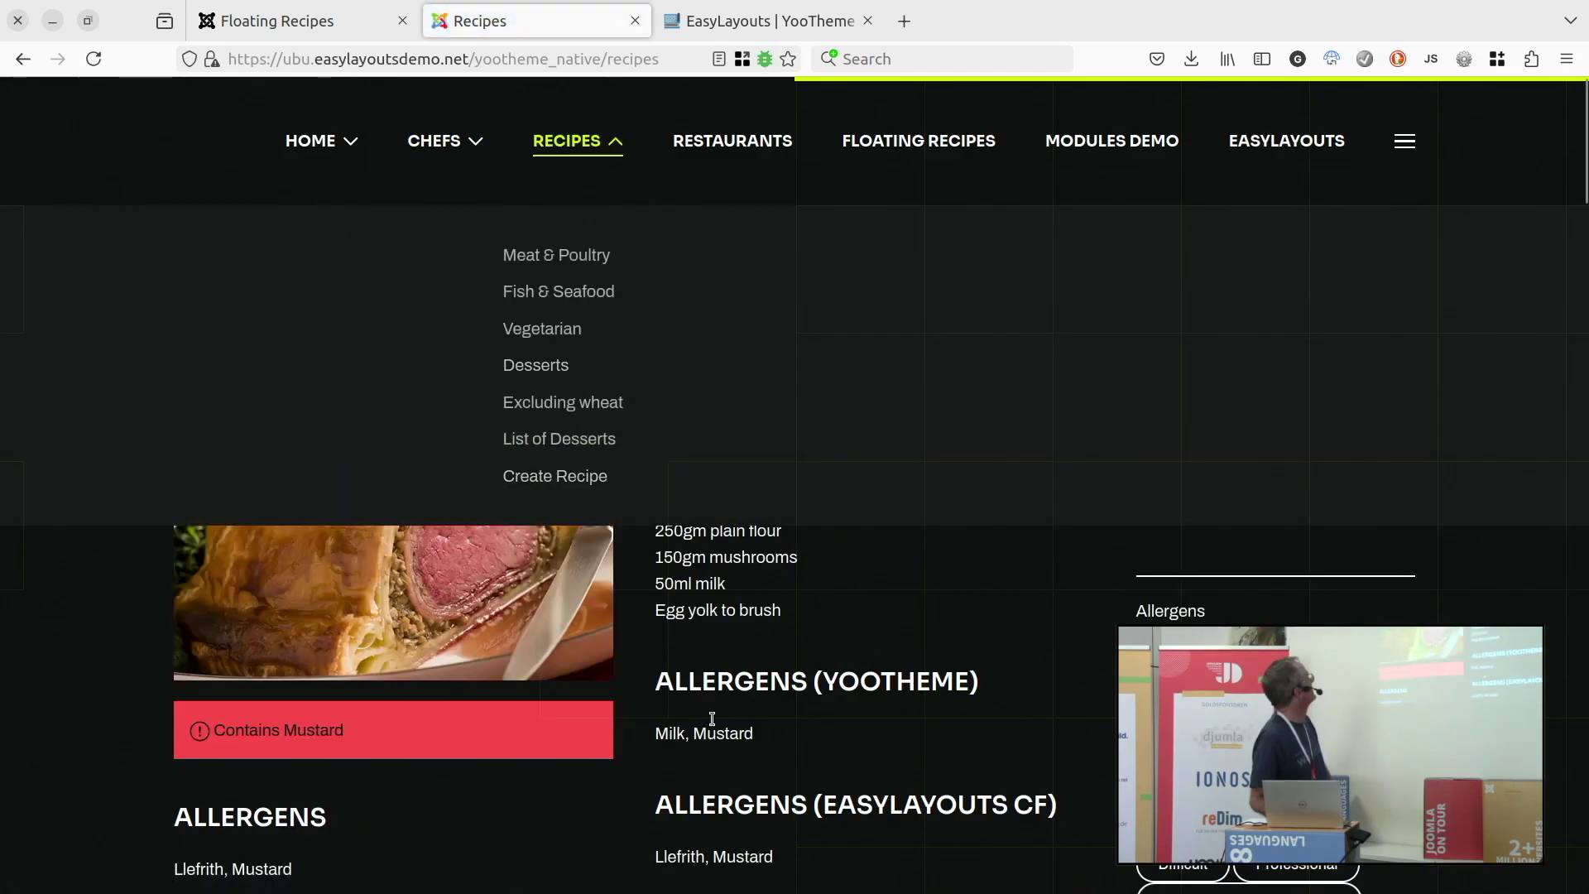
pyautogui.scroll(-2, 823, 592)
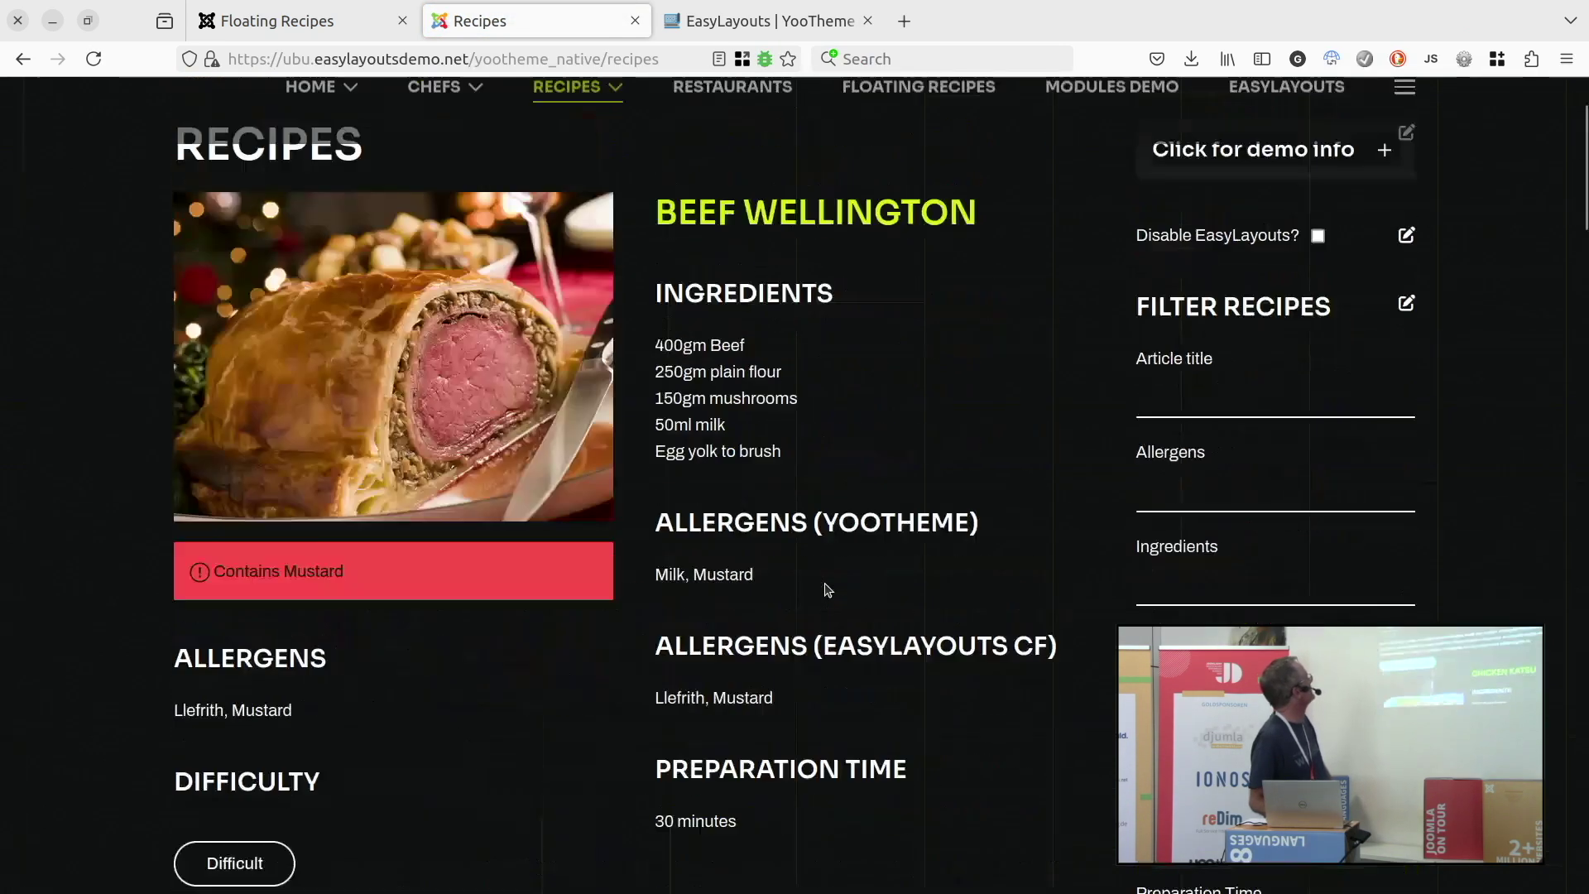
pyautogui.scroll(2, 822, 592)
# Open the YooTheme site's Floating Recipes page and examine its introduction and recipe cards.
pyautogui.click(877, 145)
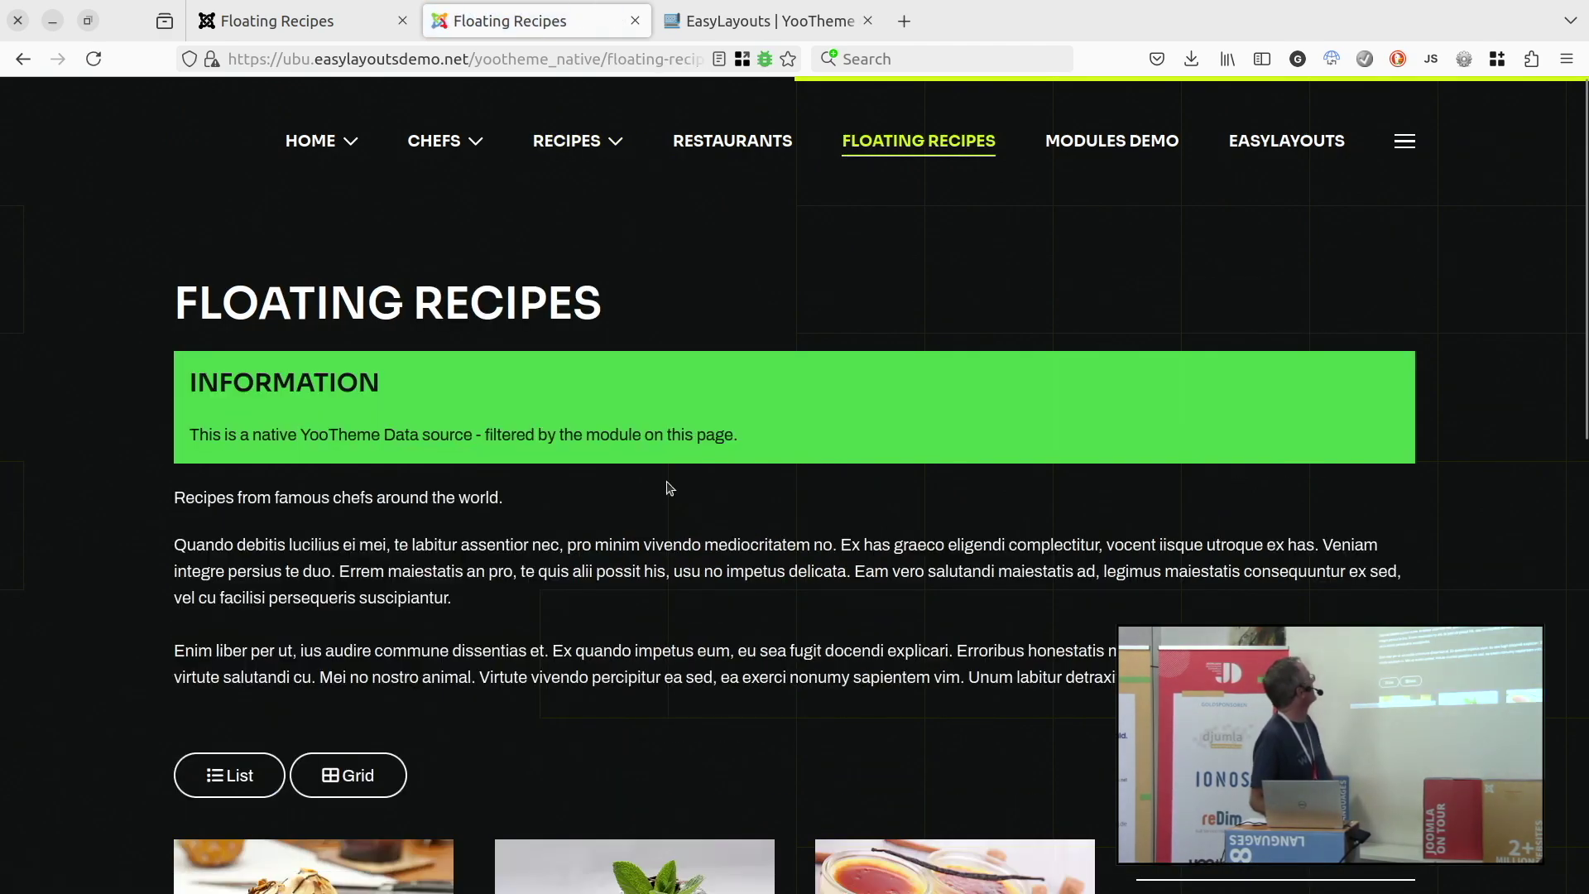
pyautogui.scroll(-5, 665, 484)
pyautogui.scroll(-3, 666, 481)
pyautogui.scroll(8, 670, 482)
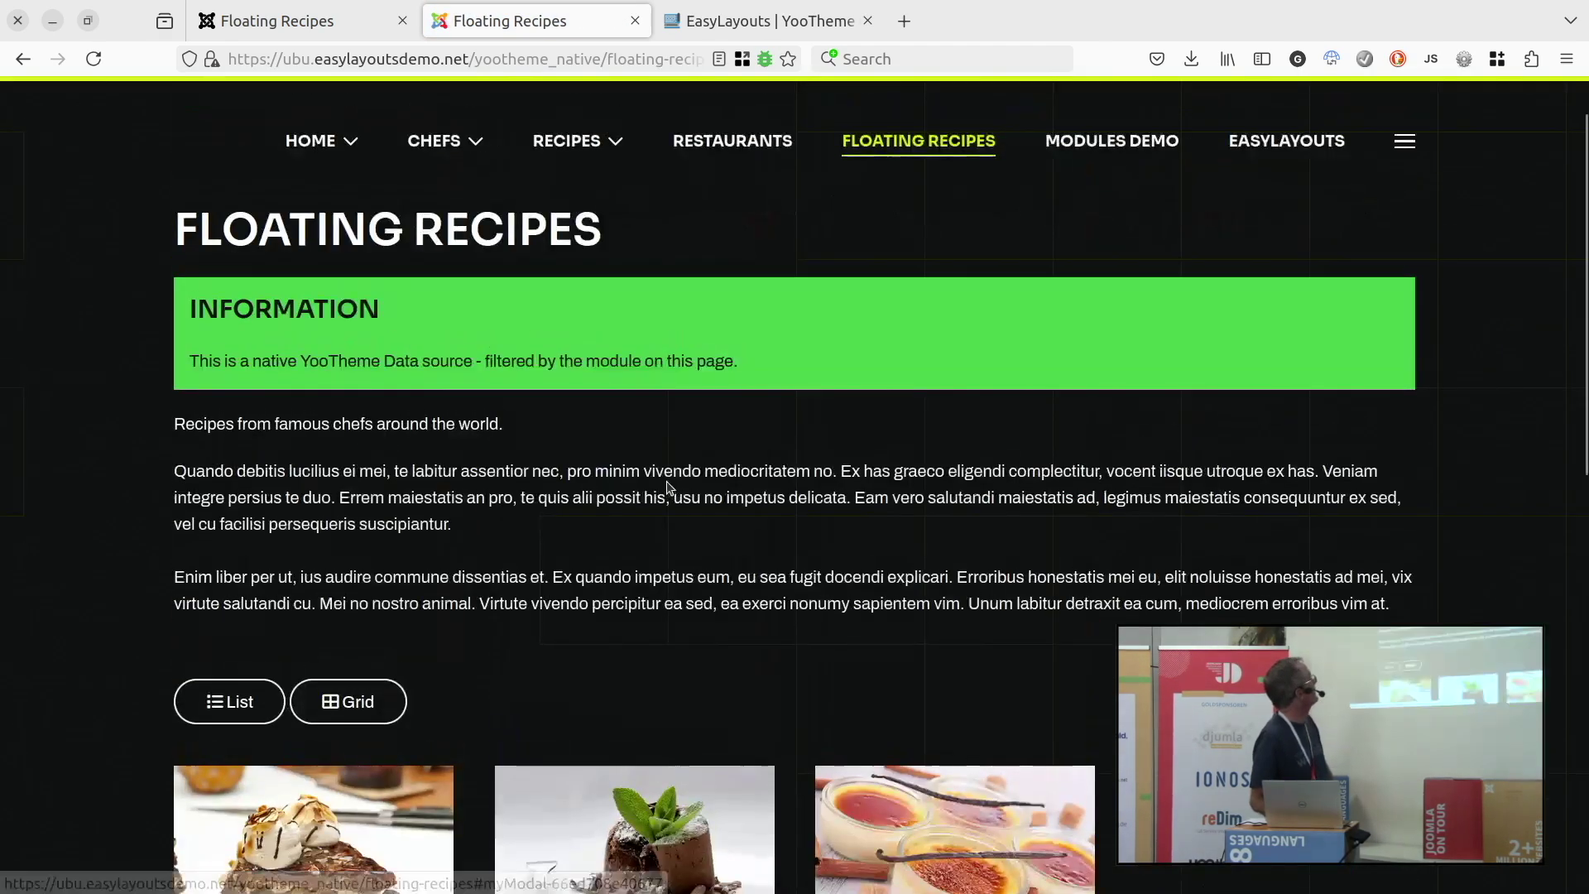
# Filter the floating recipes by the Mustard allergen.
pyautogui.scroll(-4, 1015, 446)
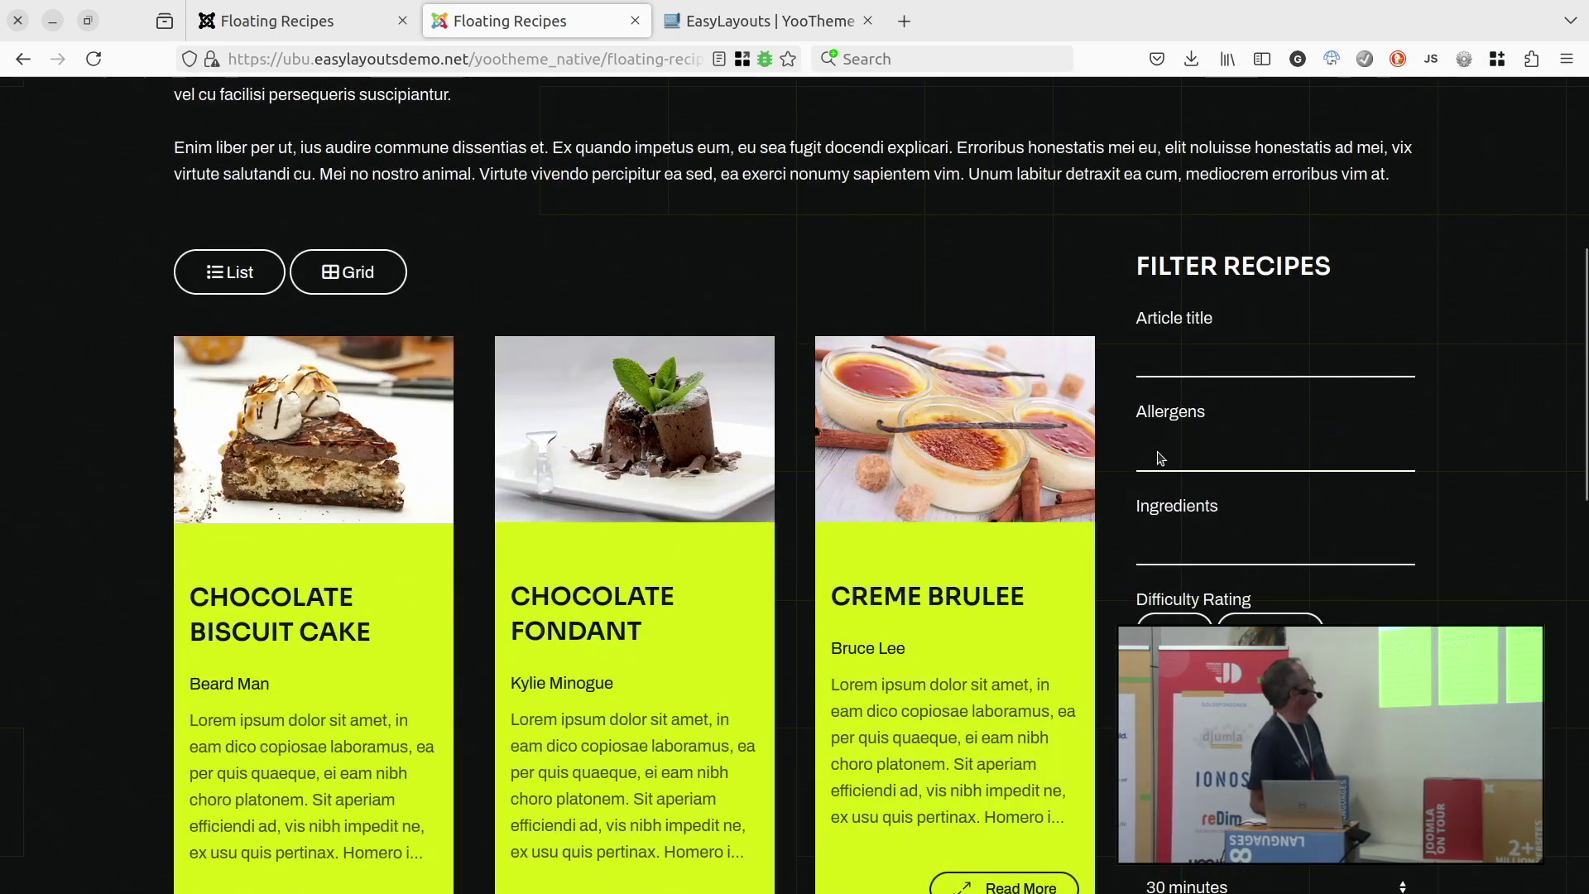
pyautogui.click(1158, 458)
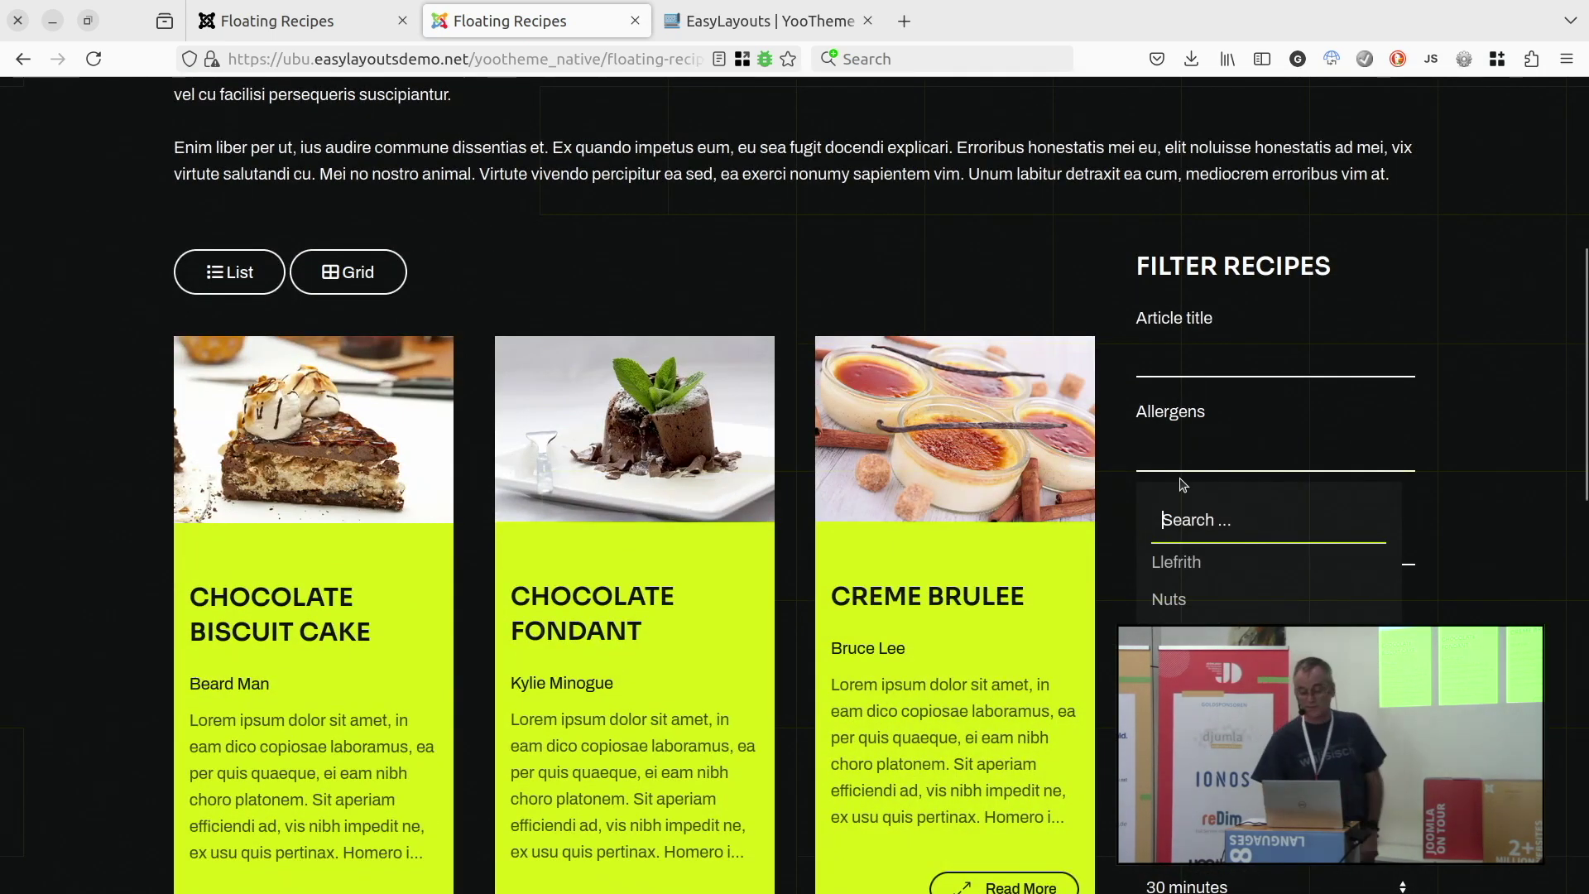
pyautogui.click(1176, 636)
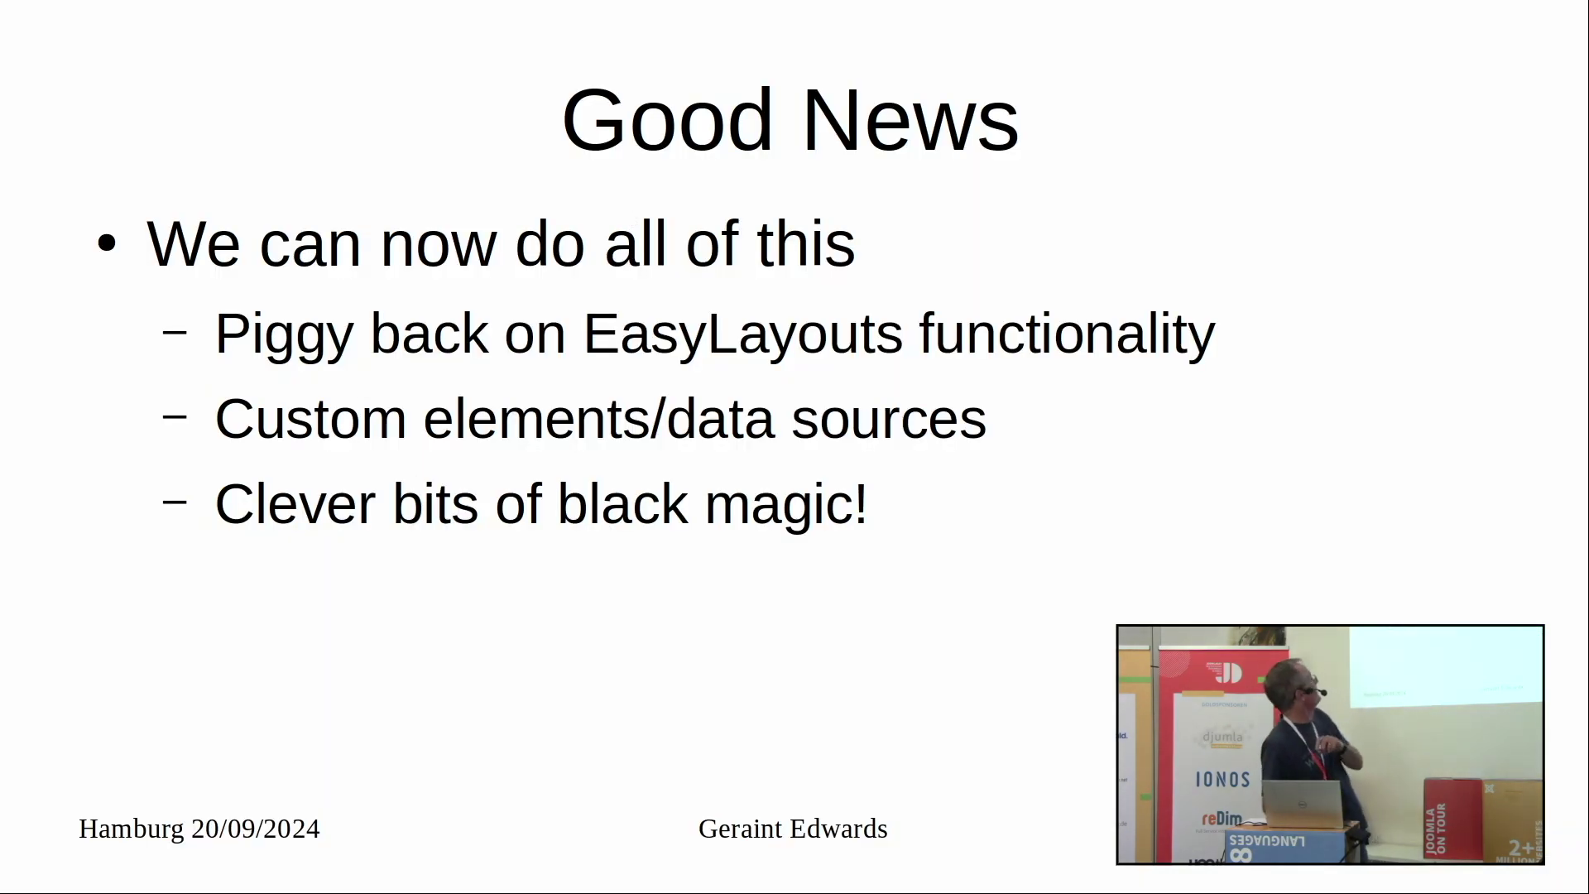
pyautogui.press('Right')
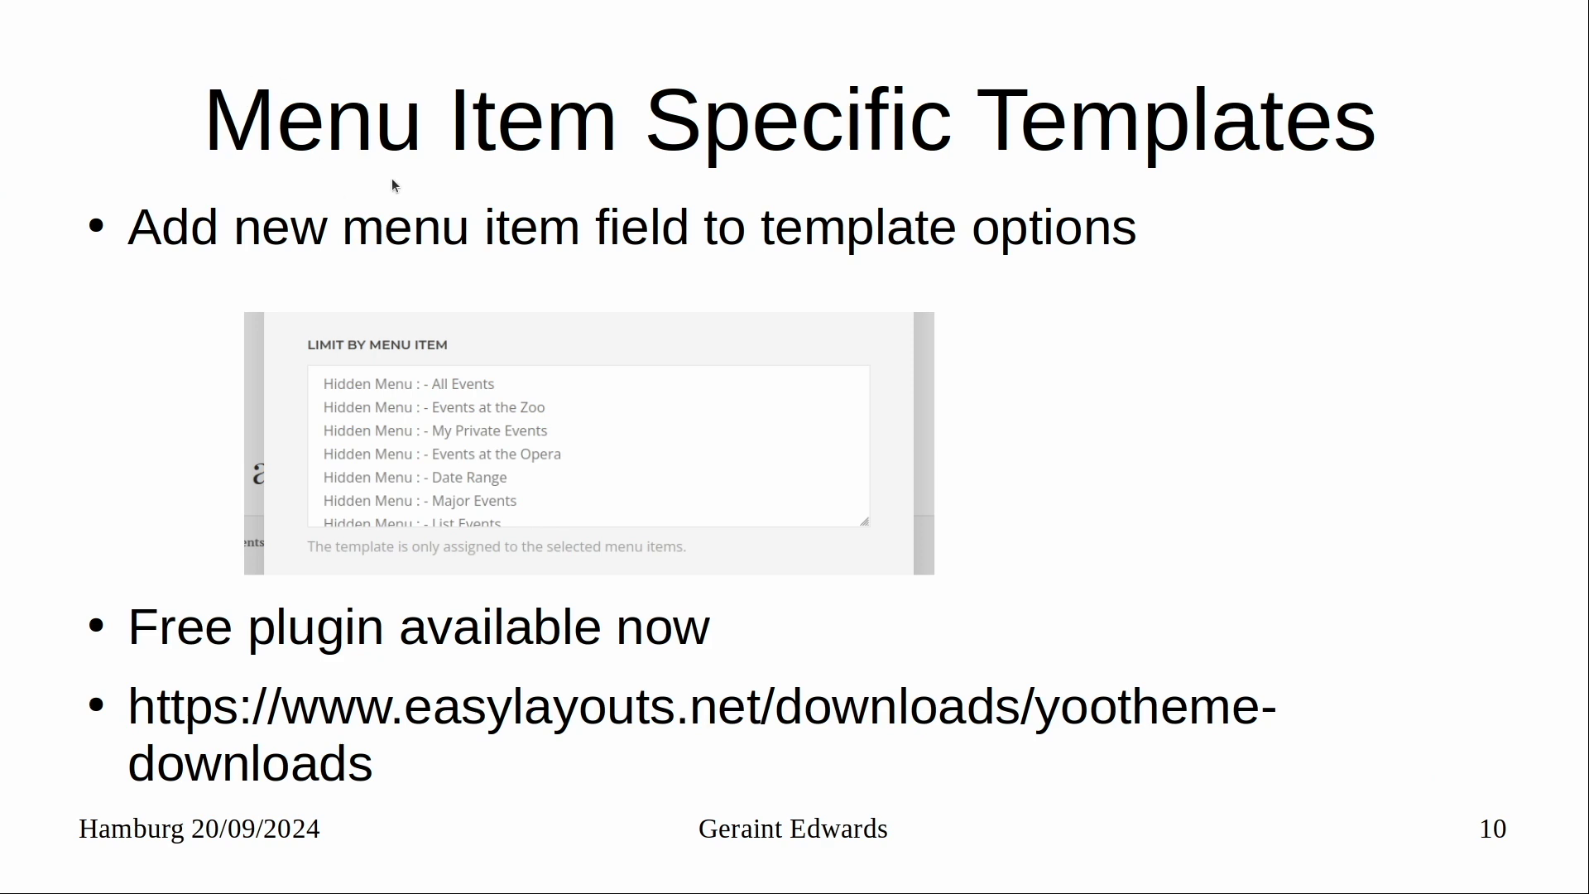
pyautogui.press('Right')
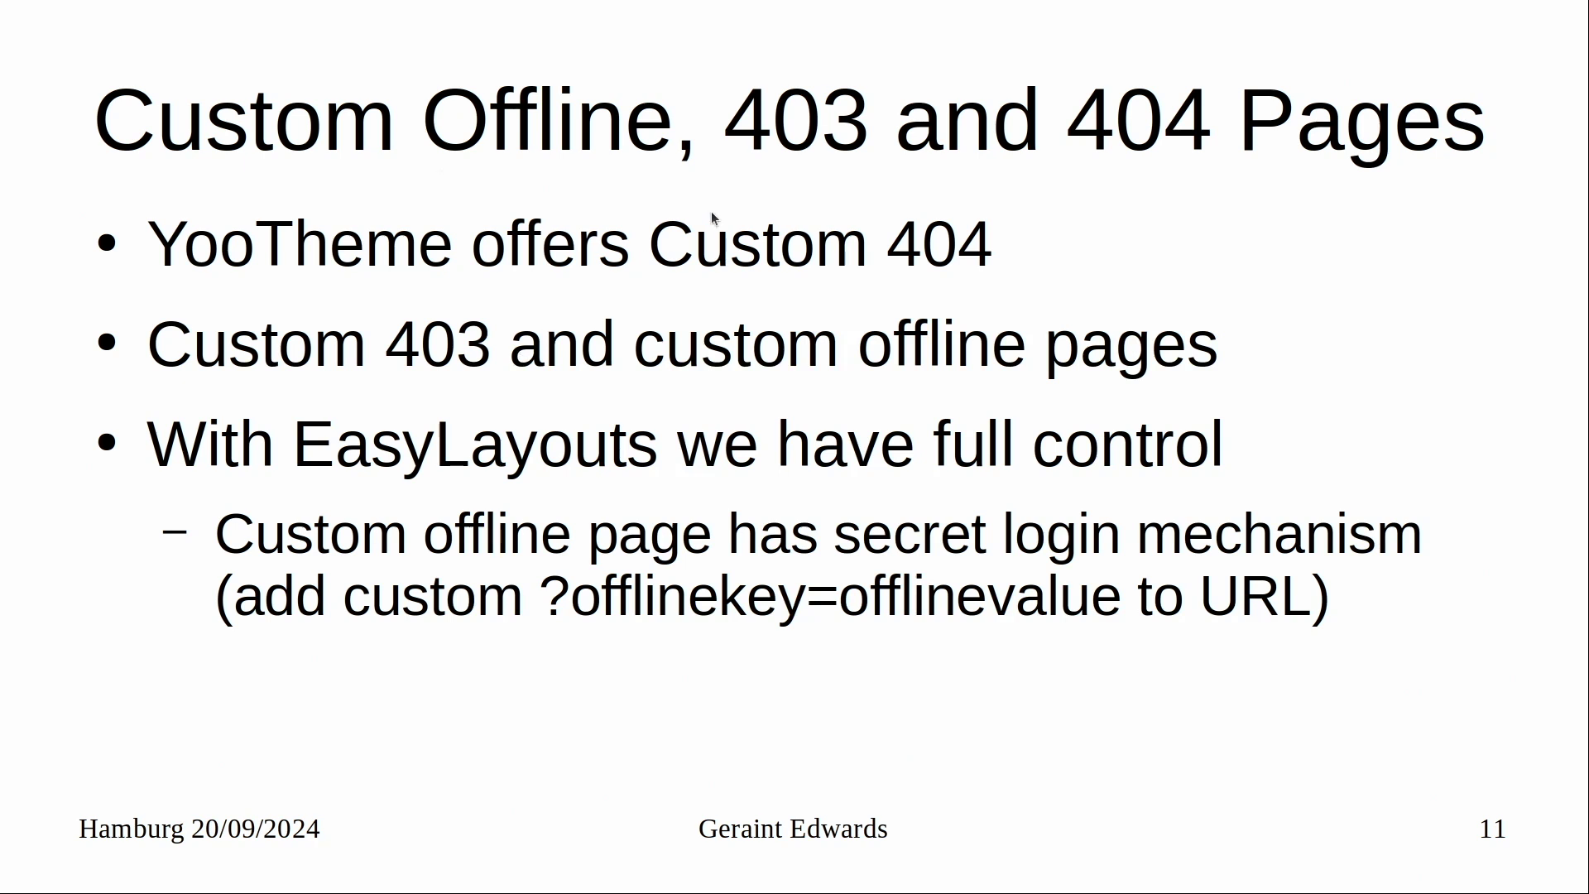
# Switch back to the browser, return to the YooTheme demo's home page and log out of the Super User account.
pyautogui.hotkey('alt', 'Tab')
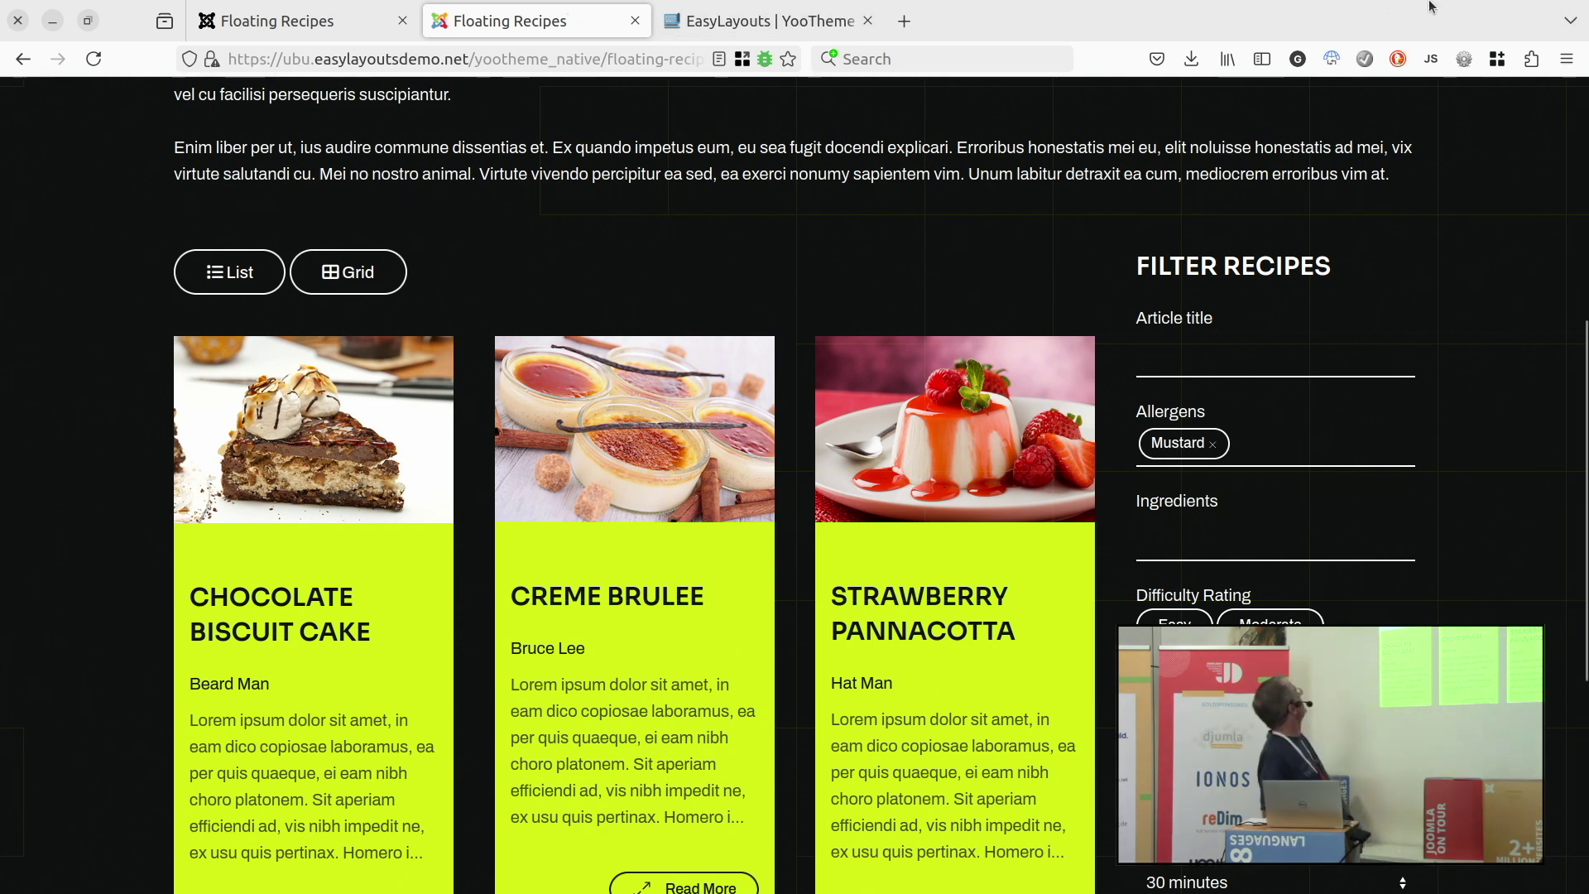
pyautogui.scroll(6, 170, 170)
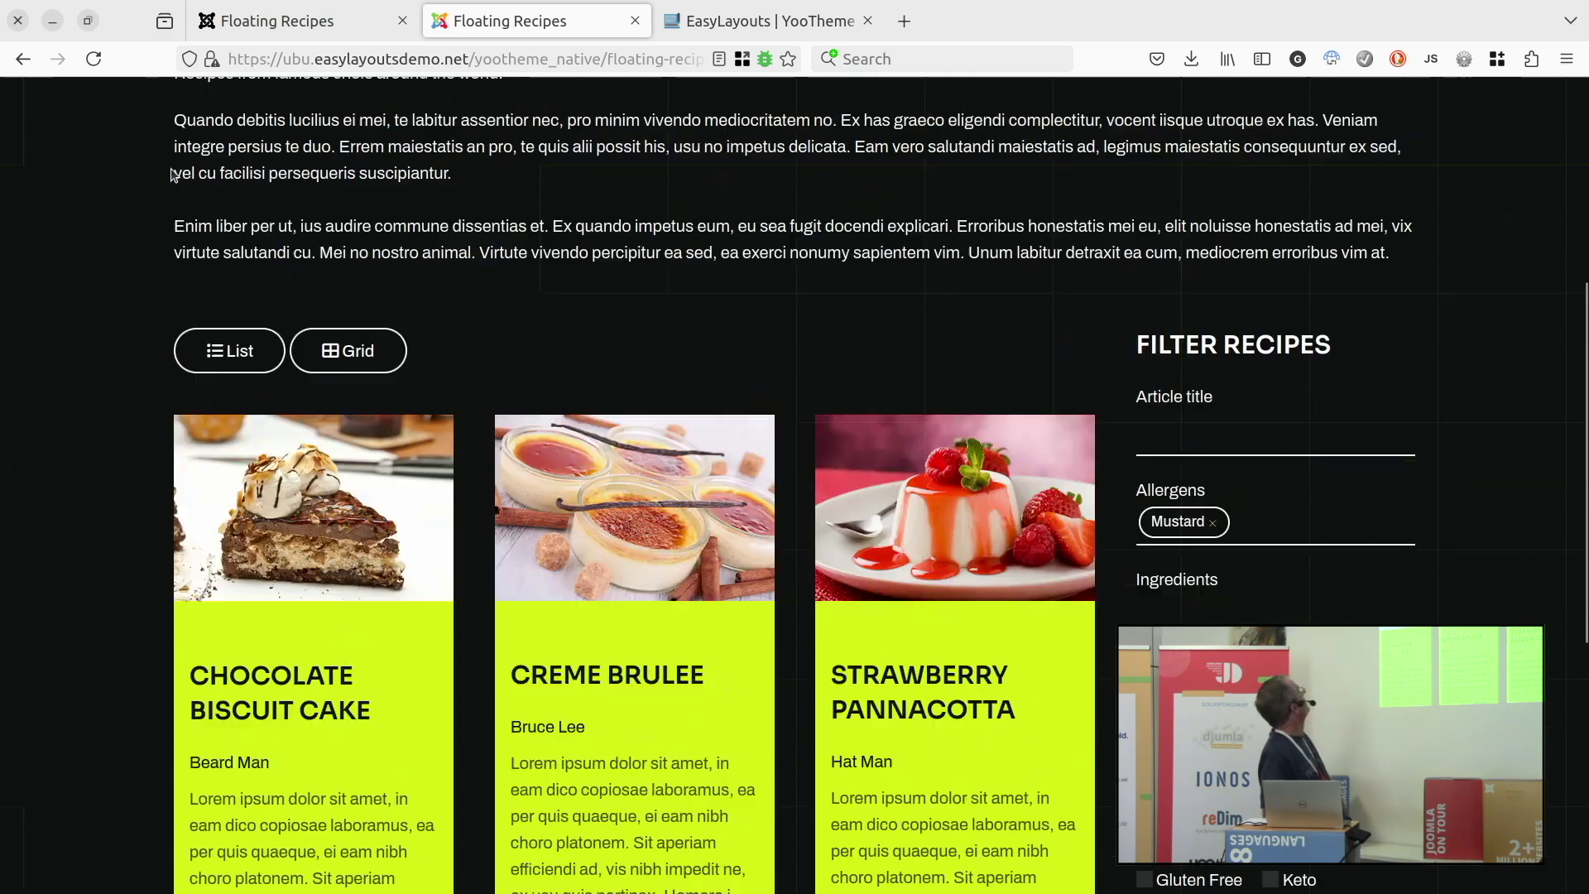
pyautogui.click(321, 145)
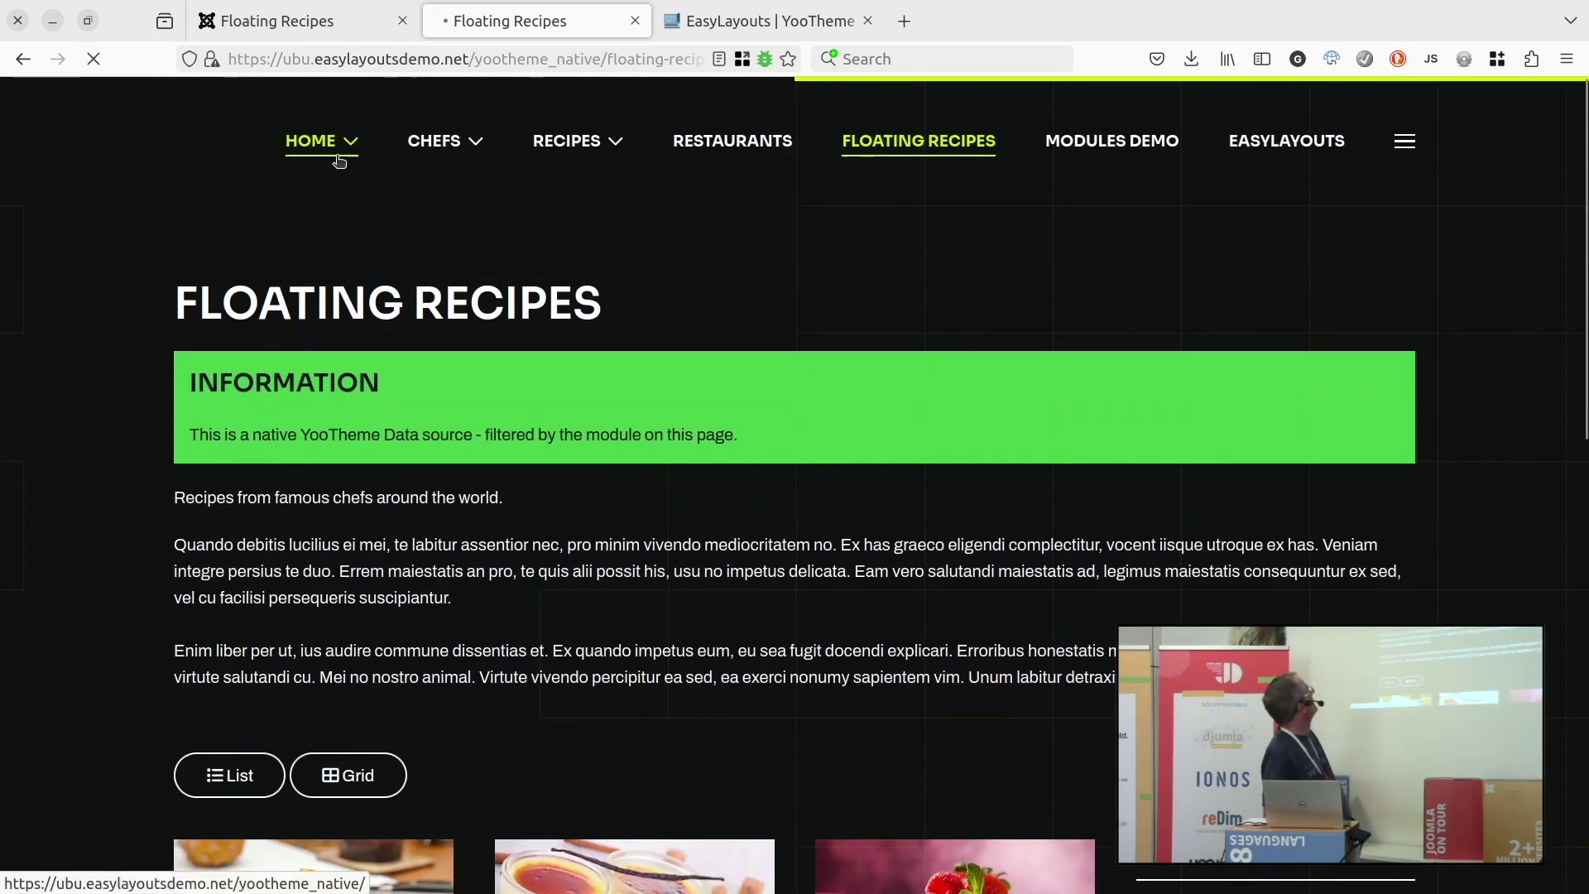
pyautogui.click(1403, 144)
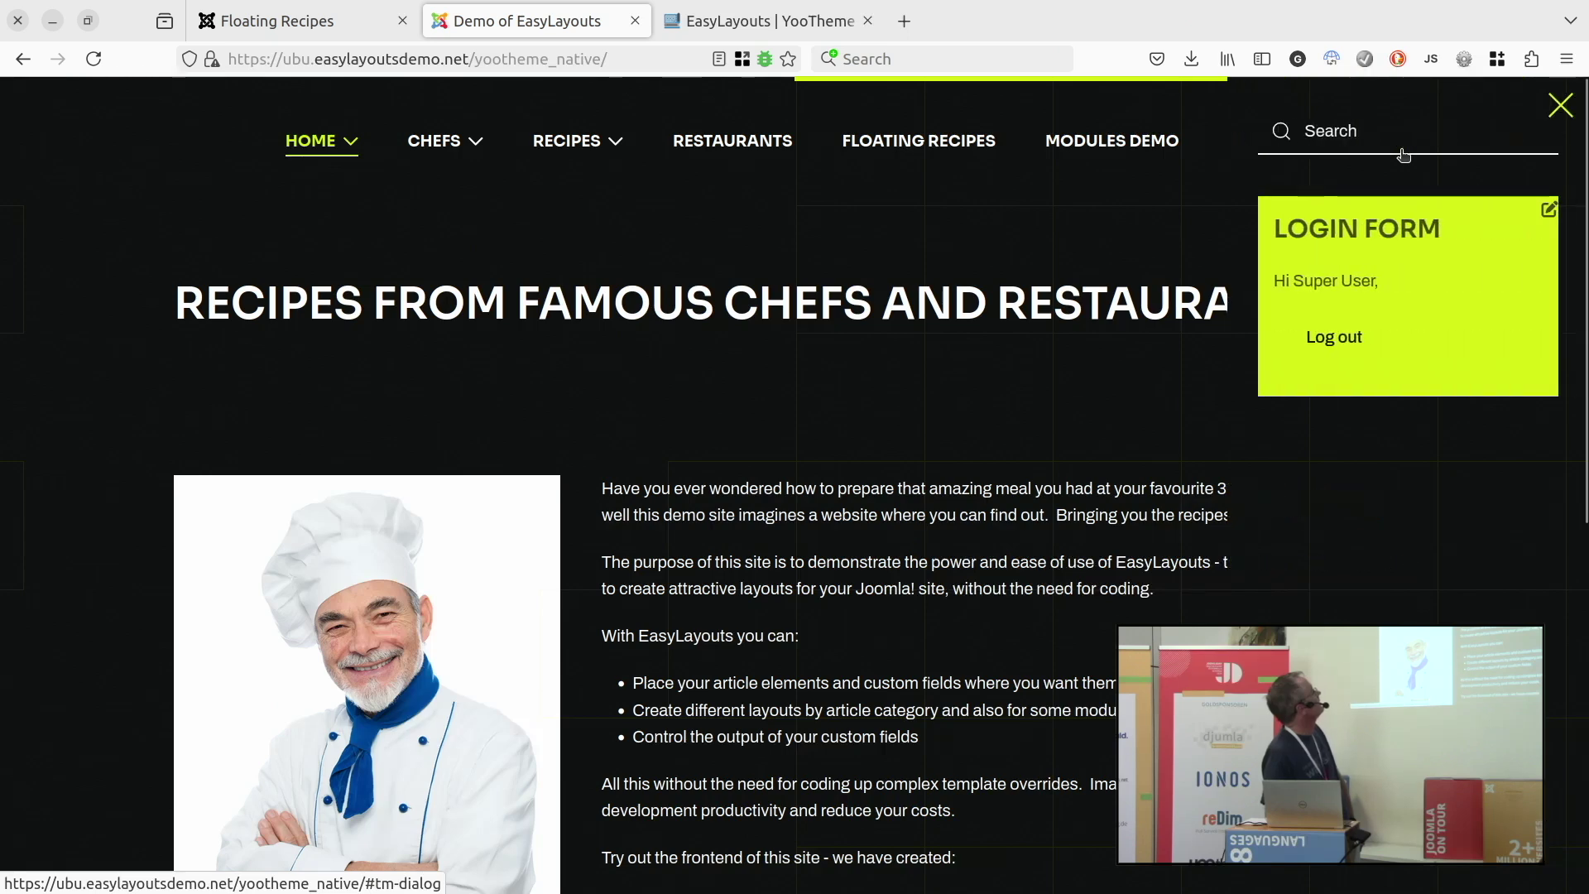
pyautogui.click(1337, 321)
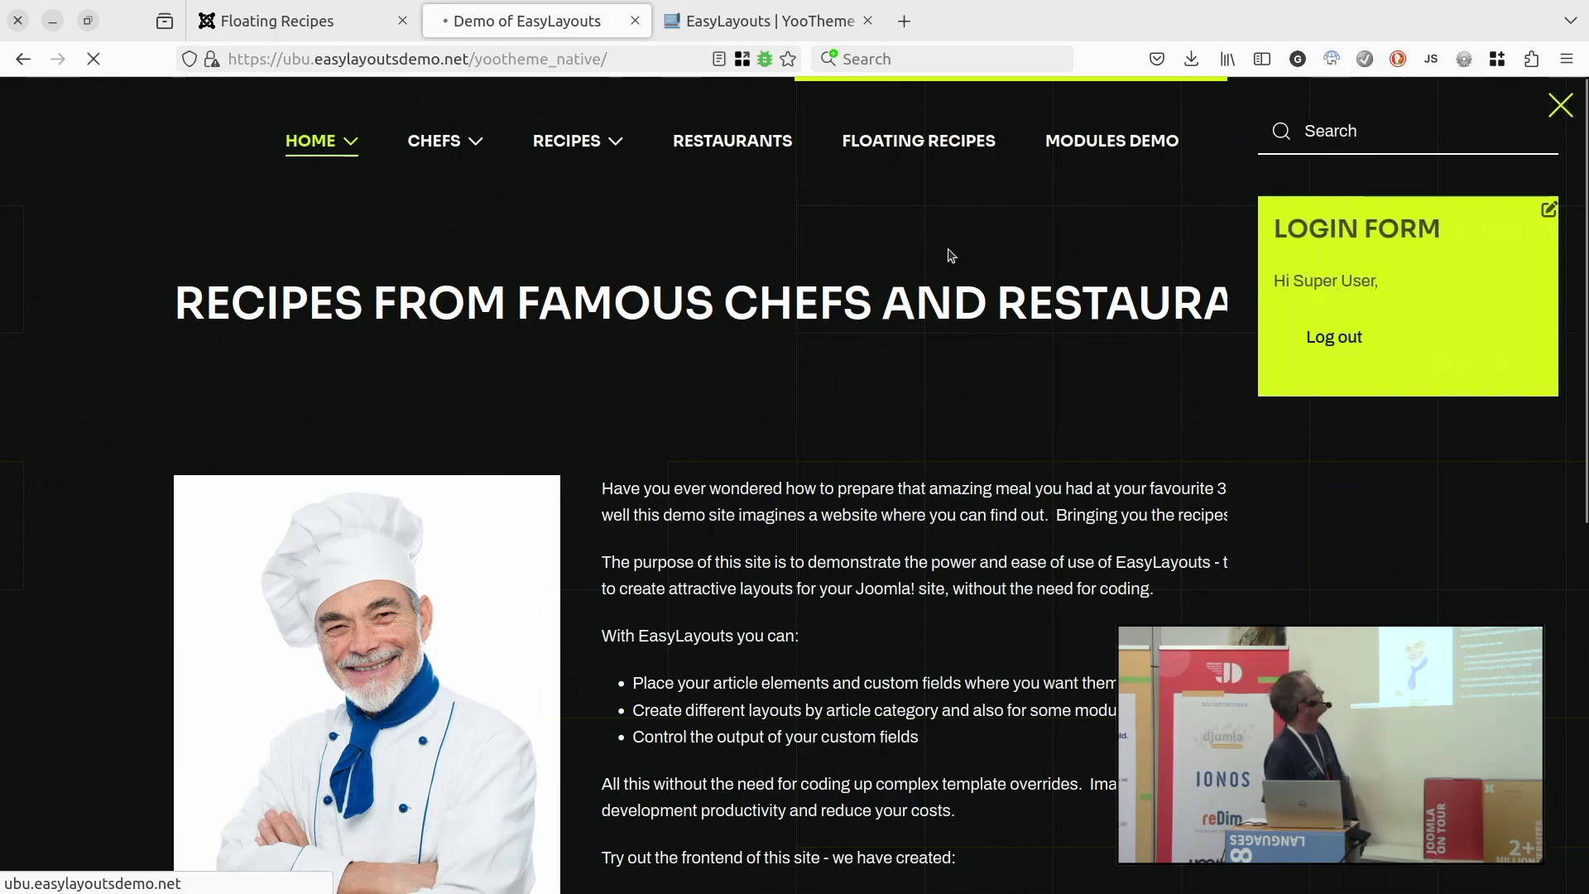
# View the custom 403 and 404 pages through the Chefs section's Create Chef (Editors) and 404 Example entries.
pyautogui.moveTo(438, 147)
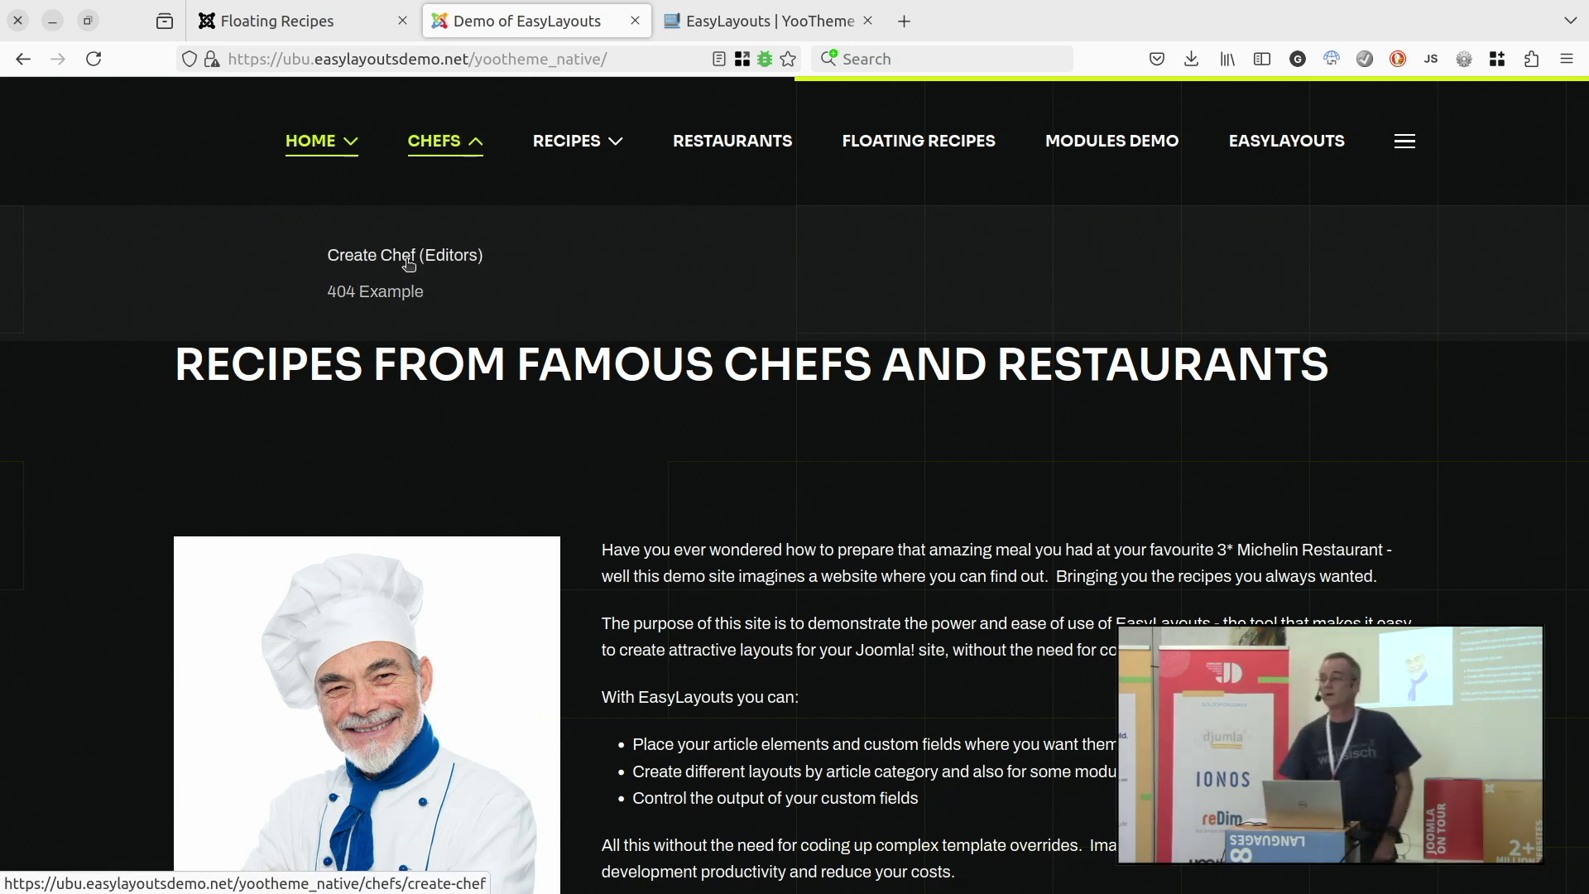
pyautogui.click(403, 269)
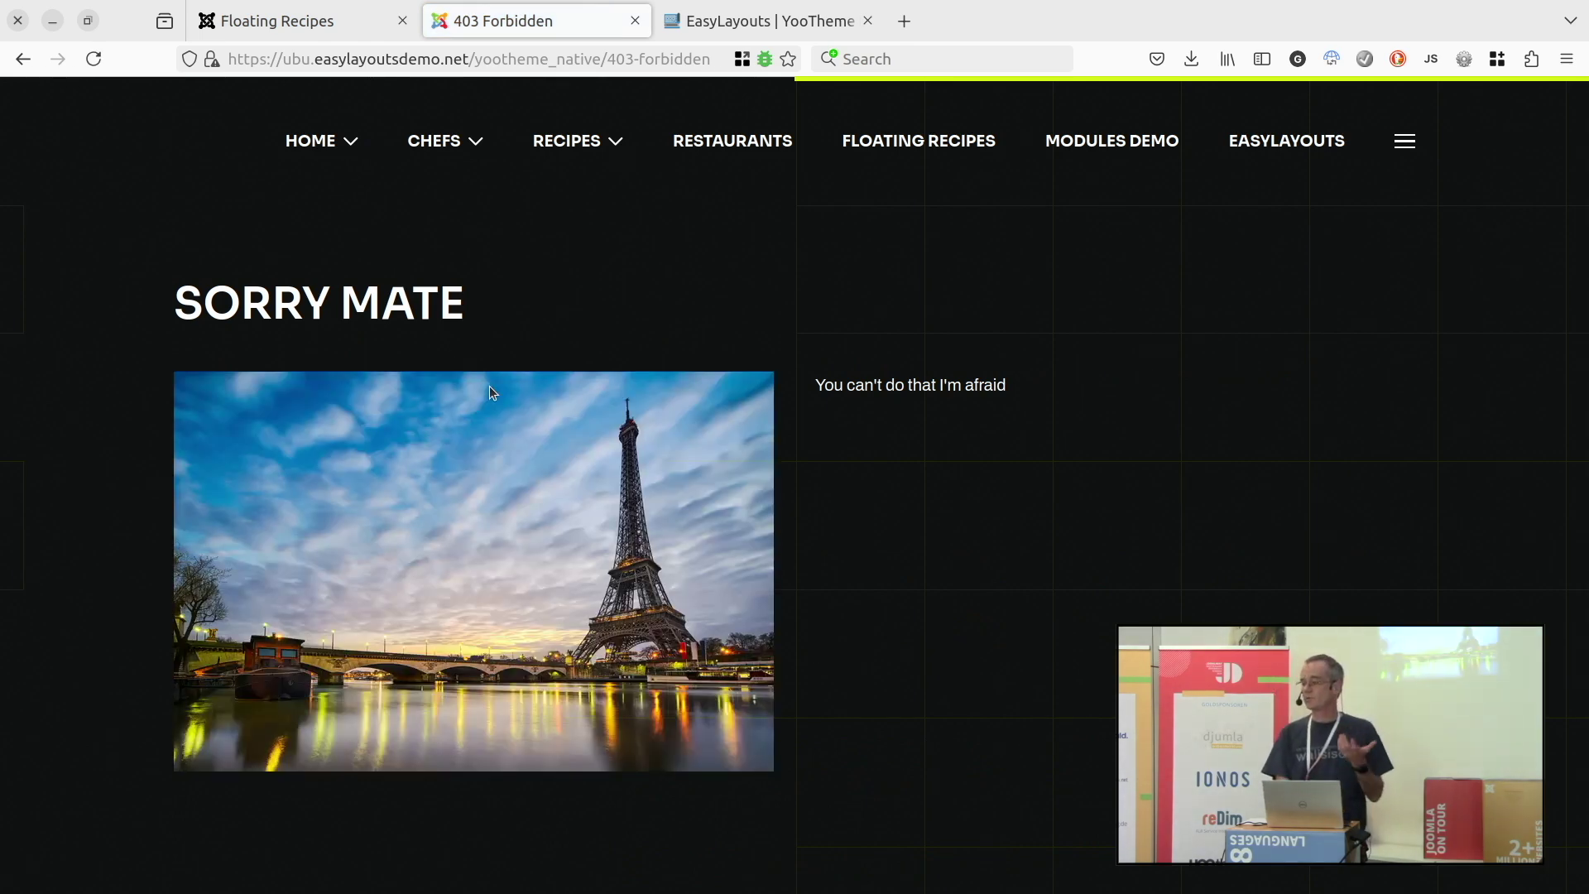
pyautogui.moveTo(420, 109)
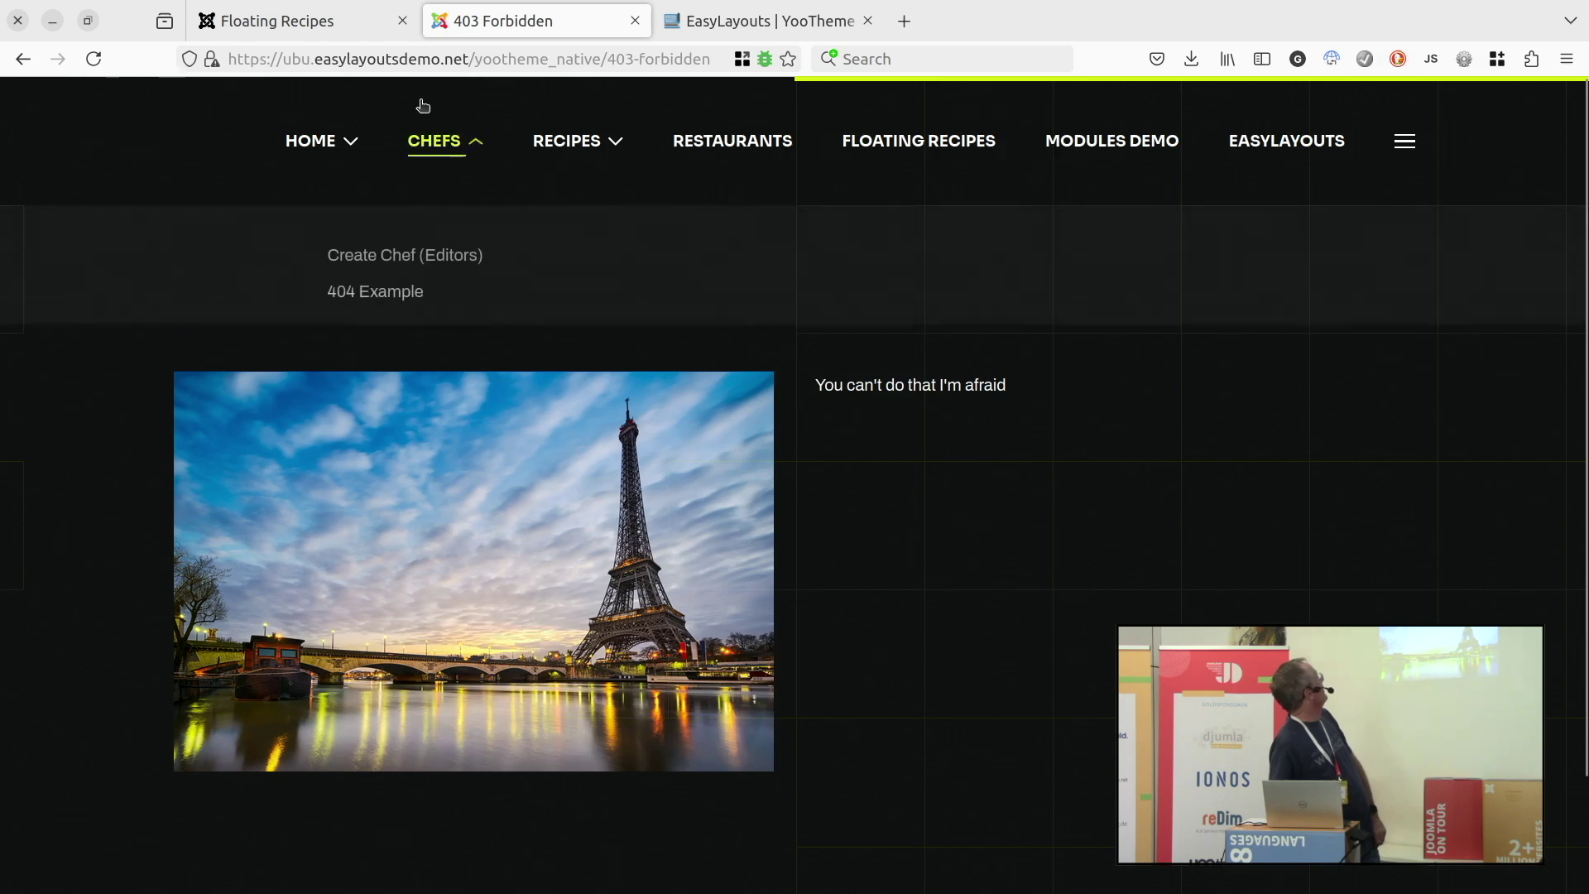
pyautogui.click(380, 299)
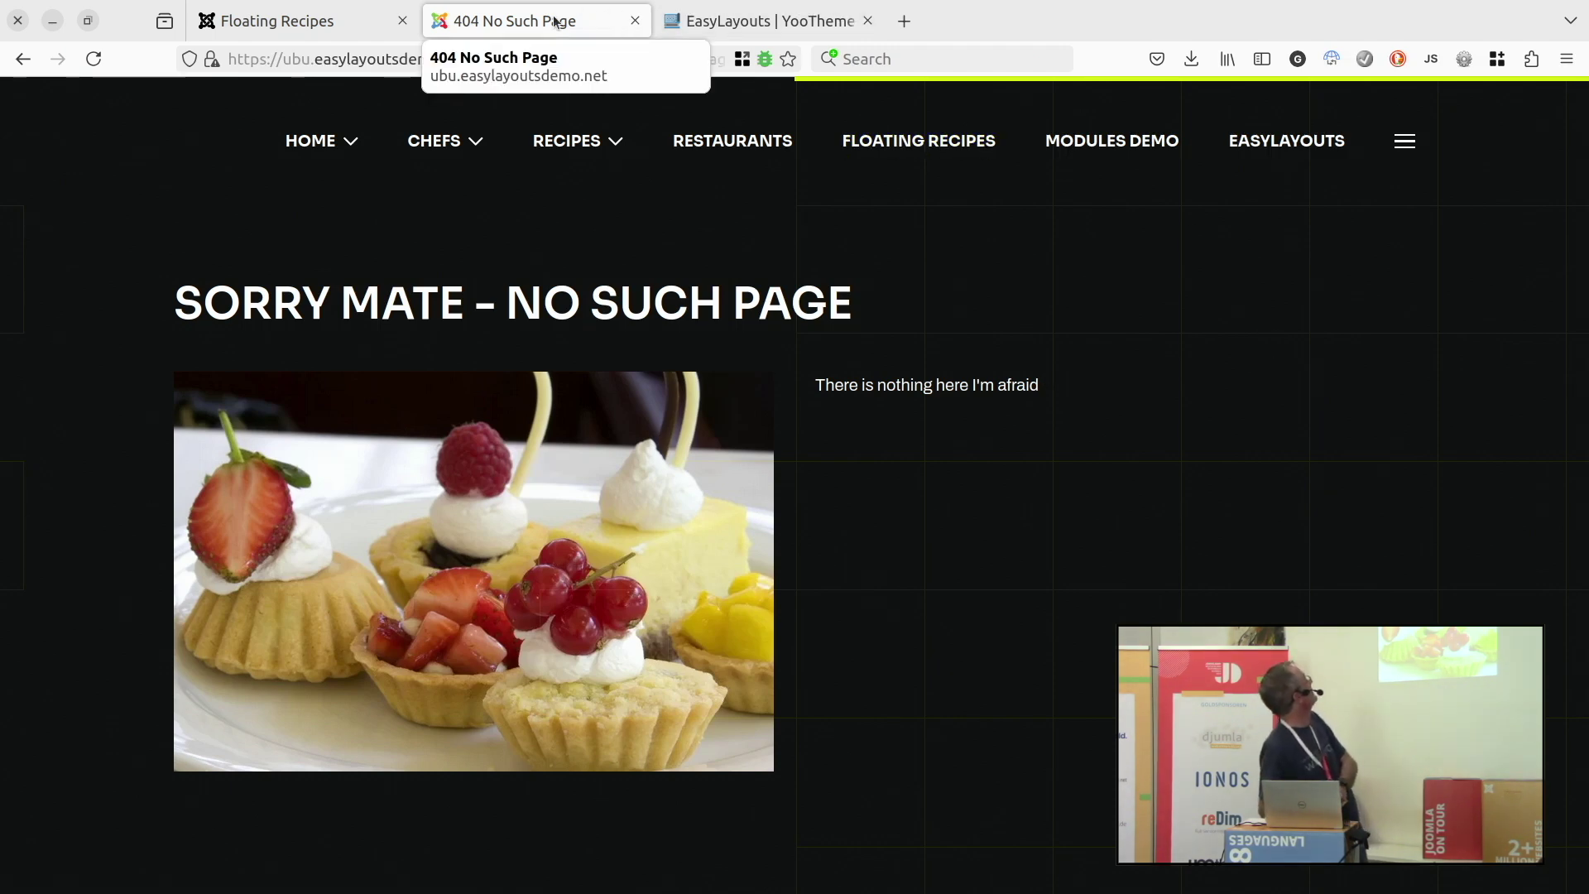
pyautogui.click(416, 56)
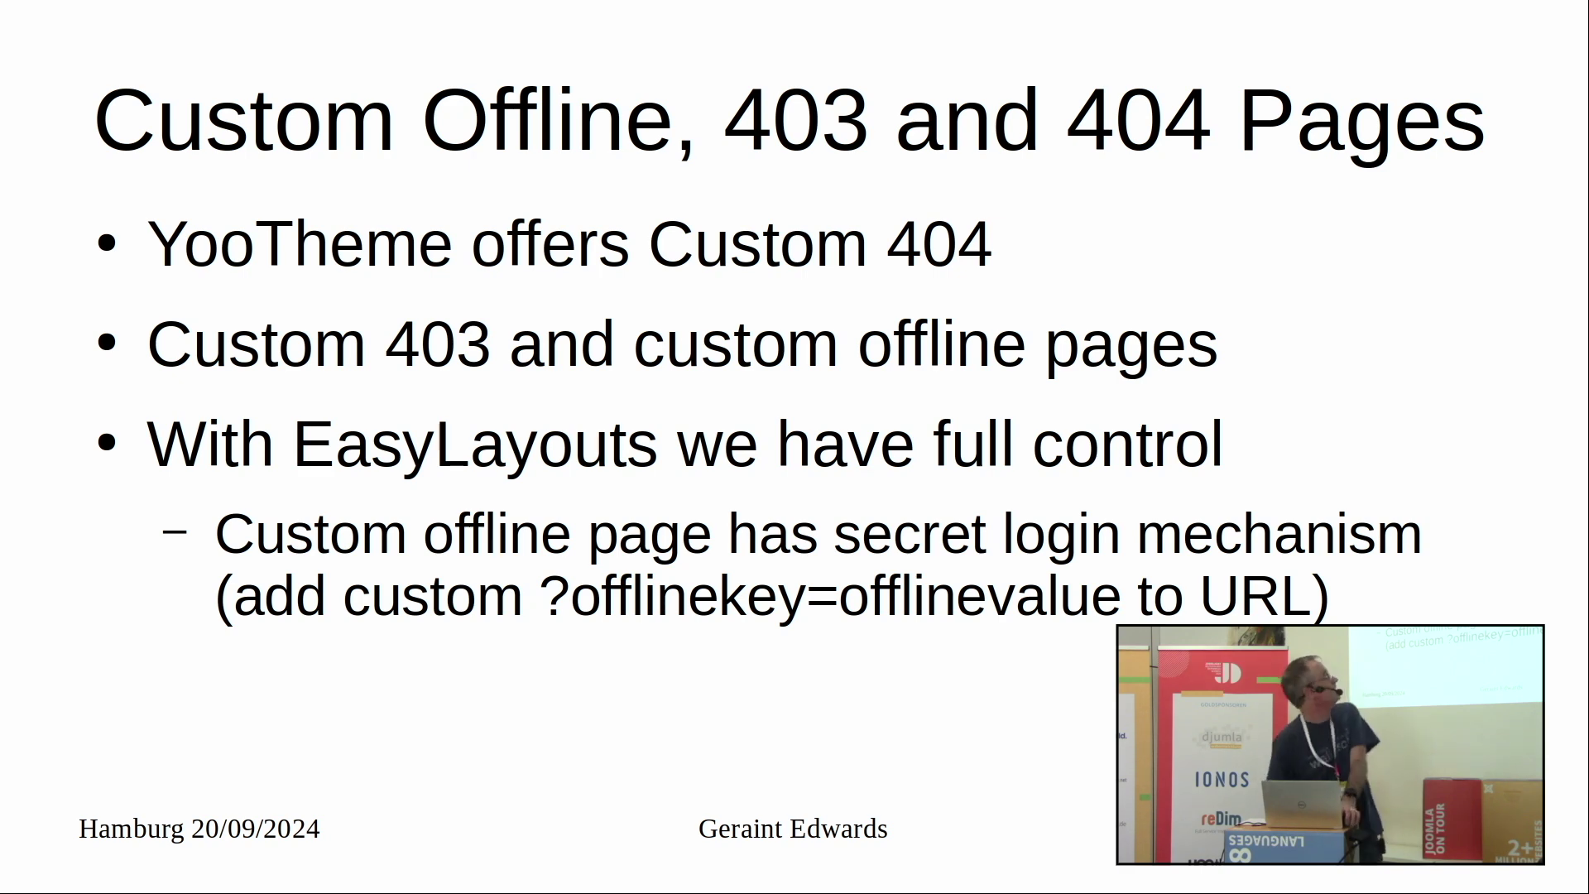
# Switch from the presentation back to the browser and open the yootheme_native administrator login page in a new tab.
pyautogui.hotkey('alt', 'Tab')
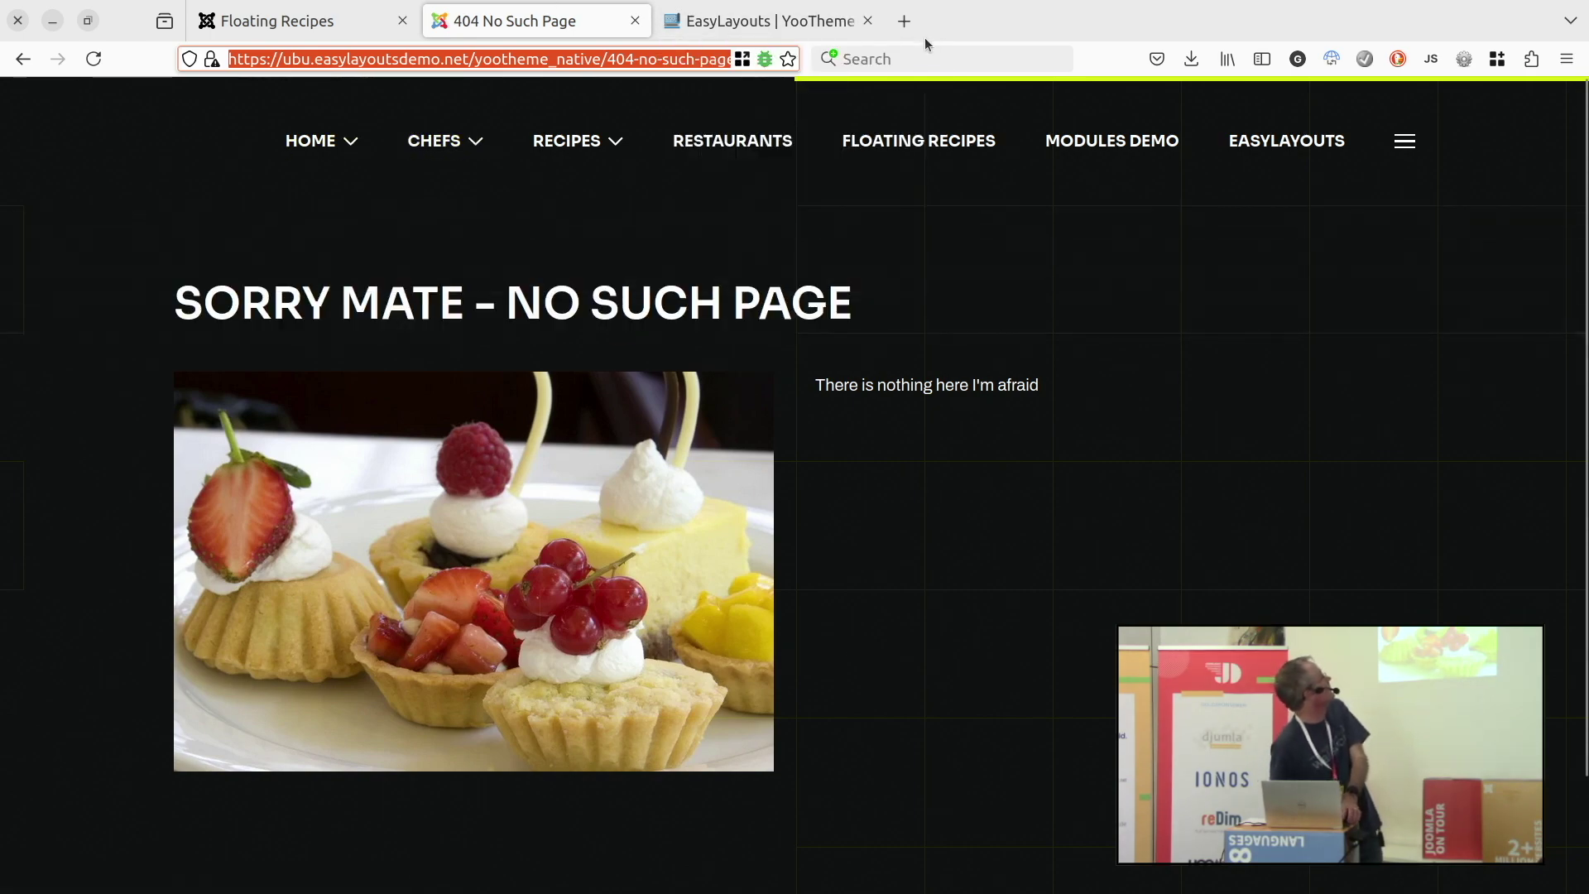
pyautogui.click(907, 32)
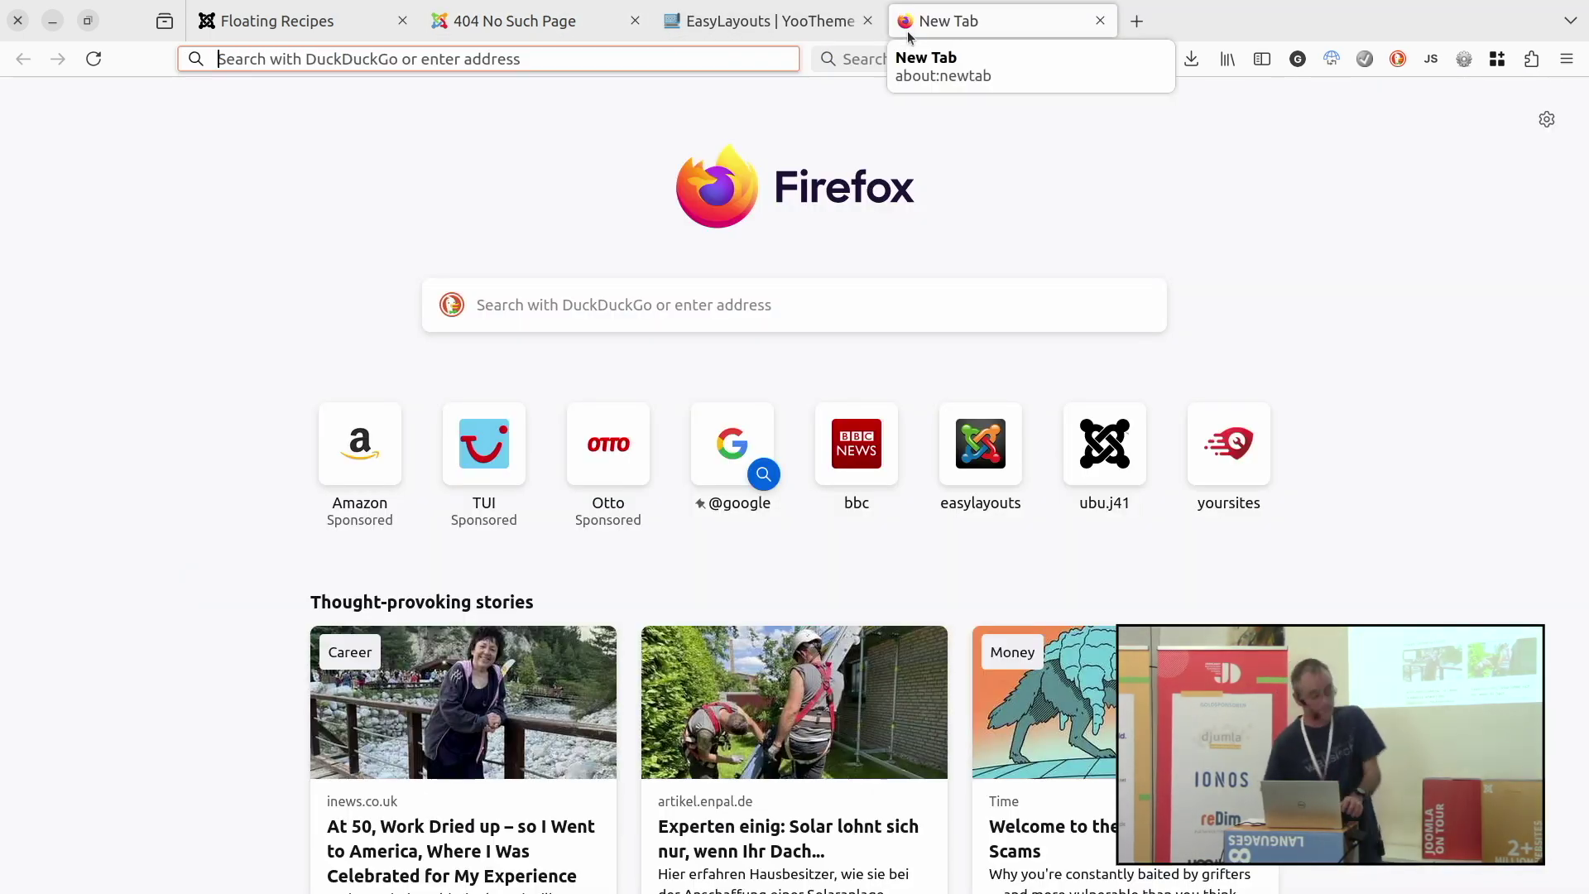
pyautogui.write('yootheme_n')
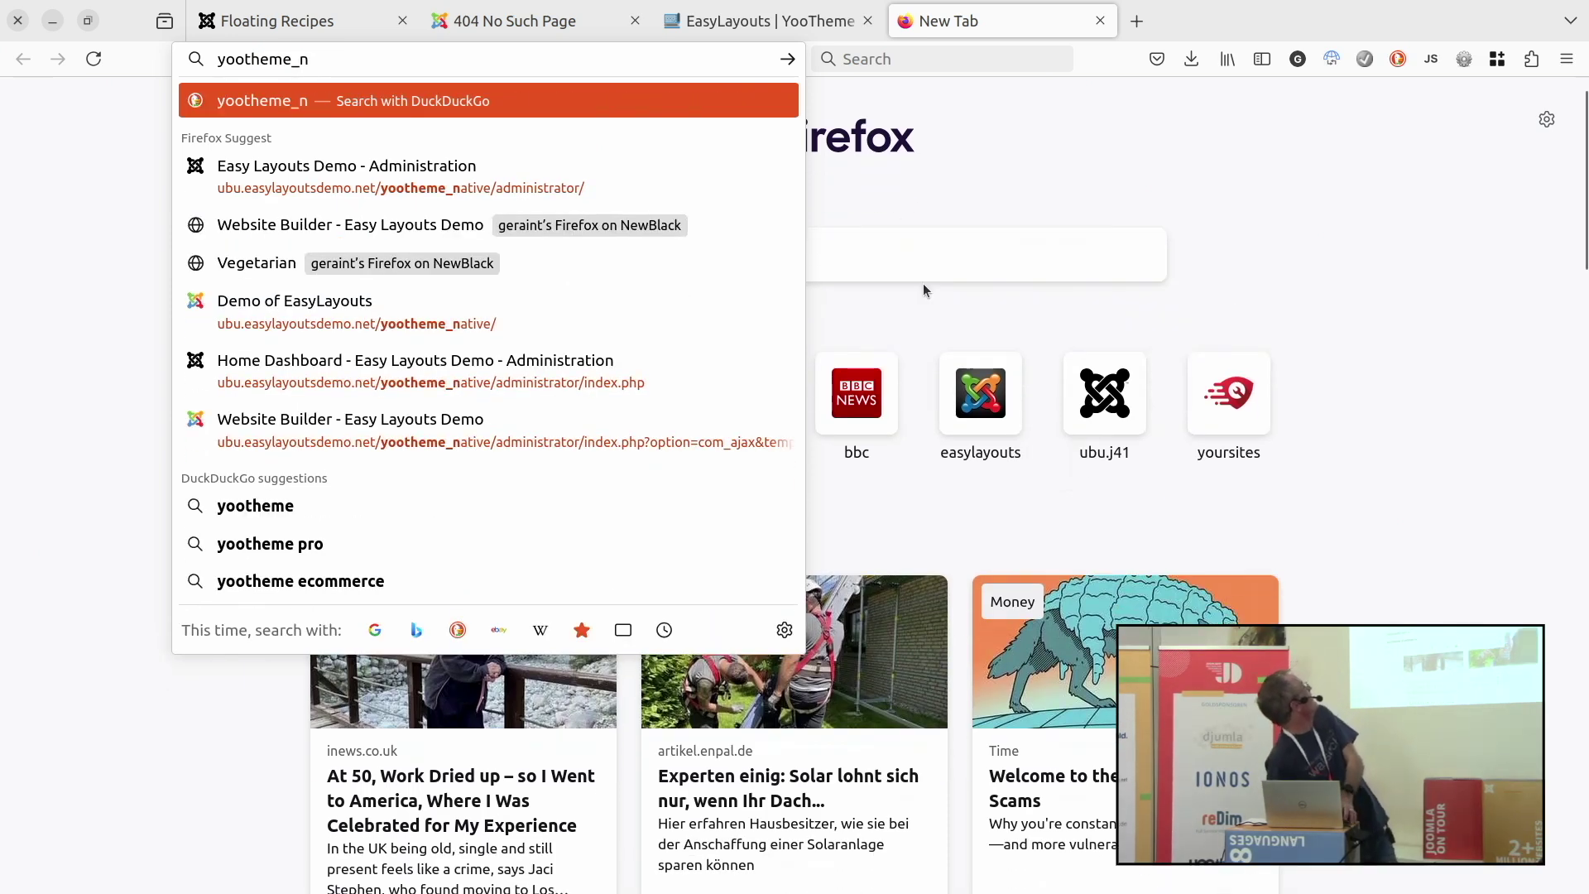
pyautogui.press('Down')
pyautogui.scroll(-3, 923, 285)
pyautogui.press('Return')
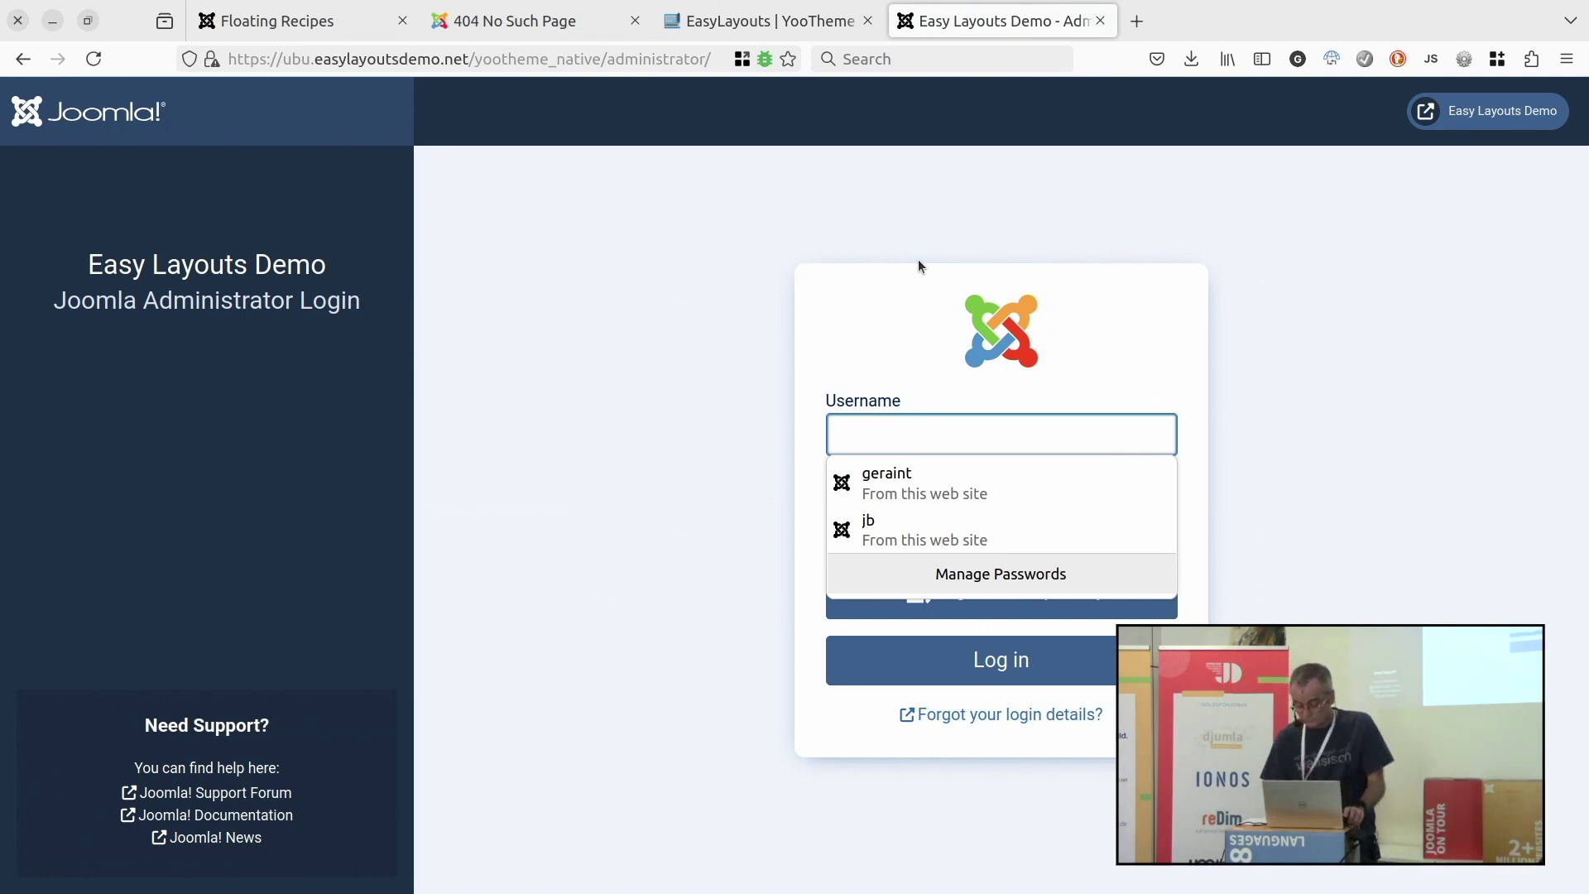
# Log in to the Joomla administrator with the first saved username and its account password.
pyautogui.press('Down')
pyautogui.press('Return')
pyautogui.press('Return')
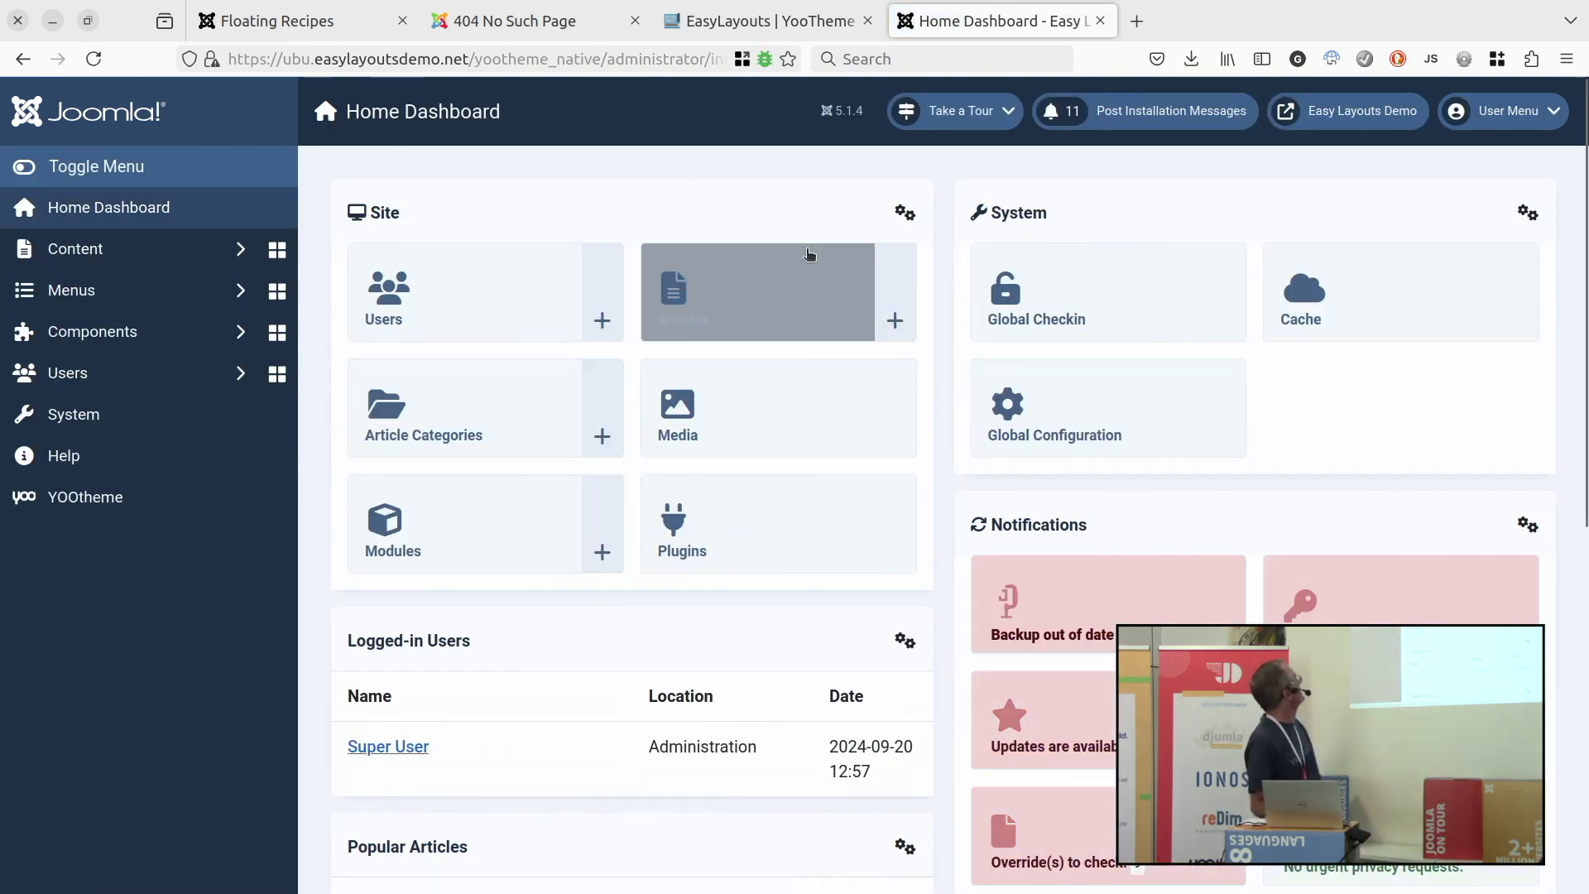
# Set Site Offline to Yes in the Global Configuration's site settings and save the configuration.
pyautogui.click(1093, 439)
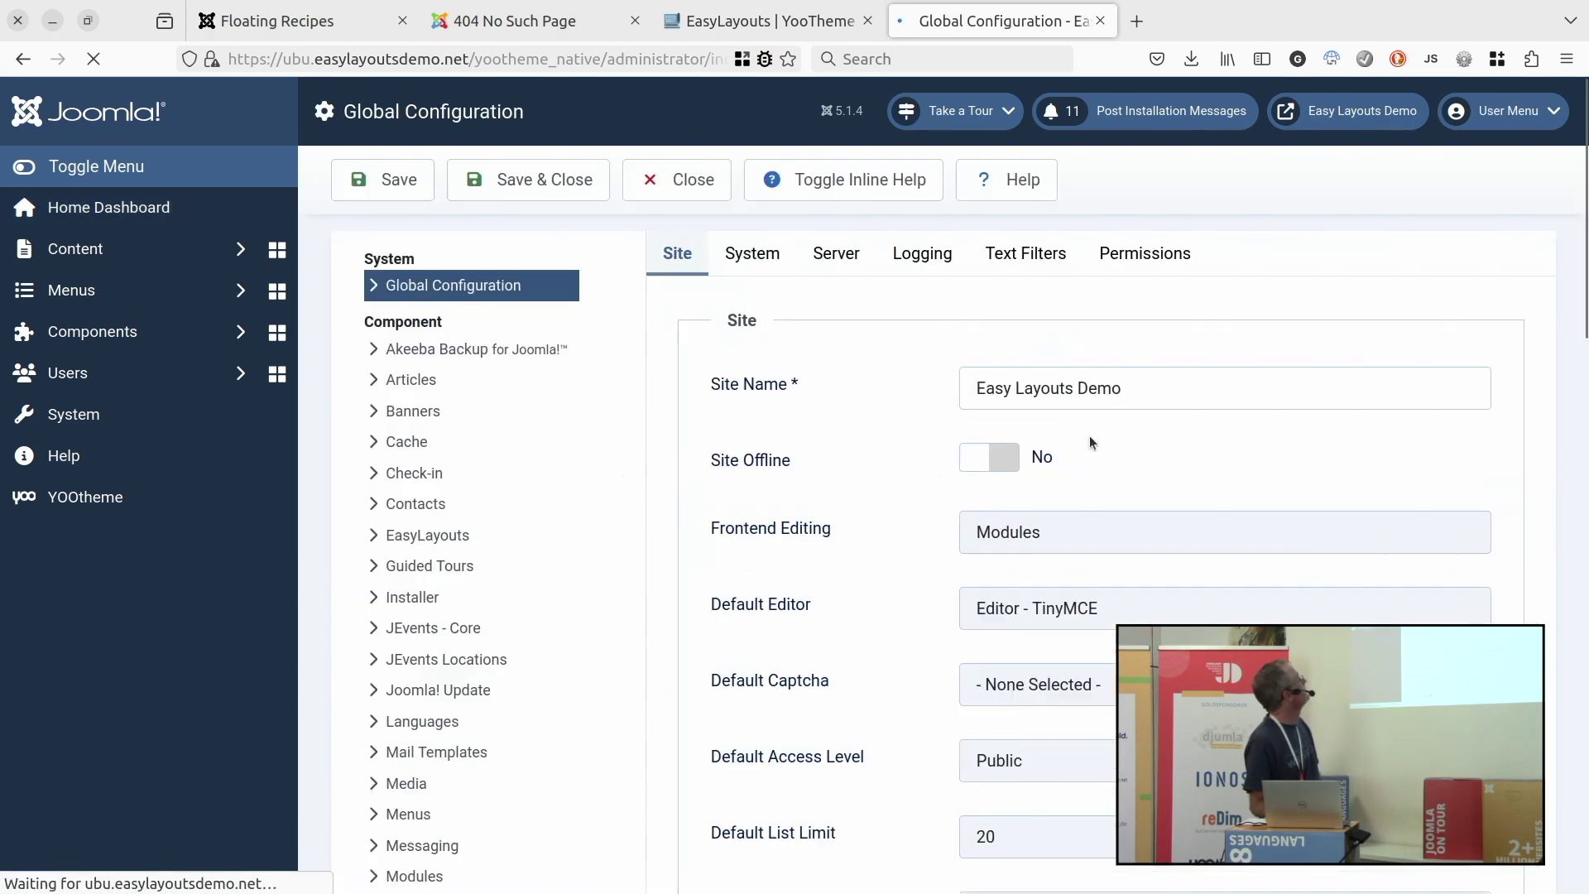
pyautogui.click(744, 241)
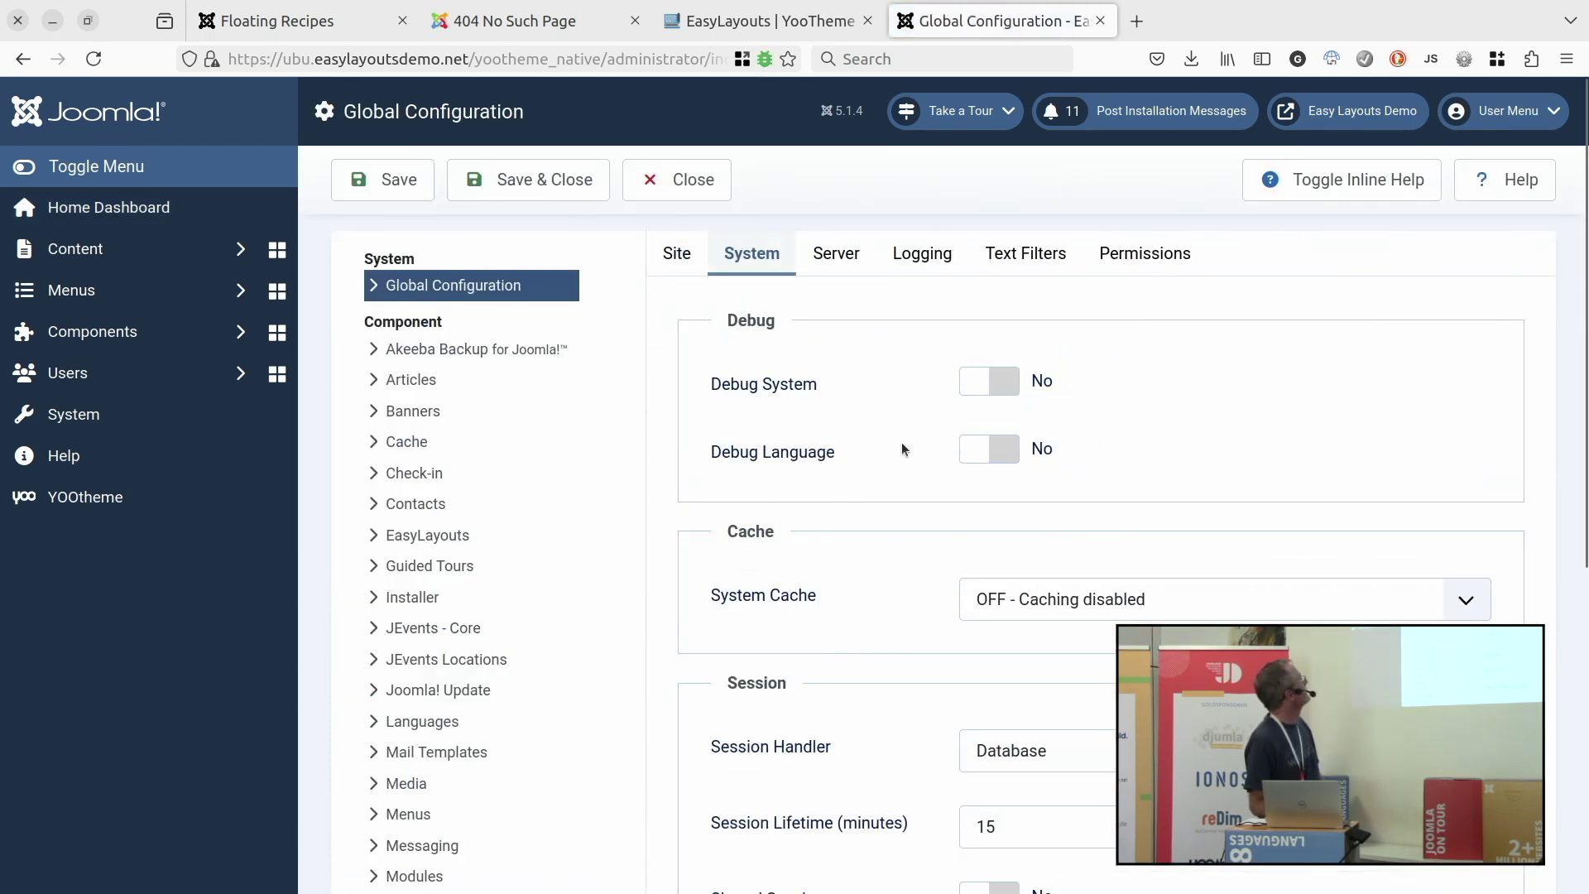
pyautogui.click(689, 267)
pyautogui.click(999, 458)
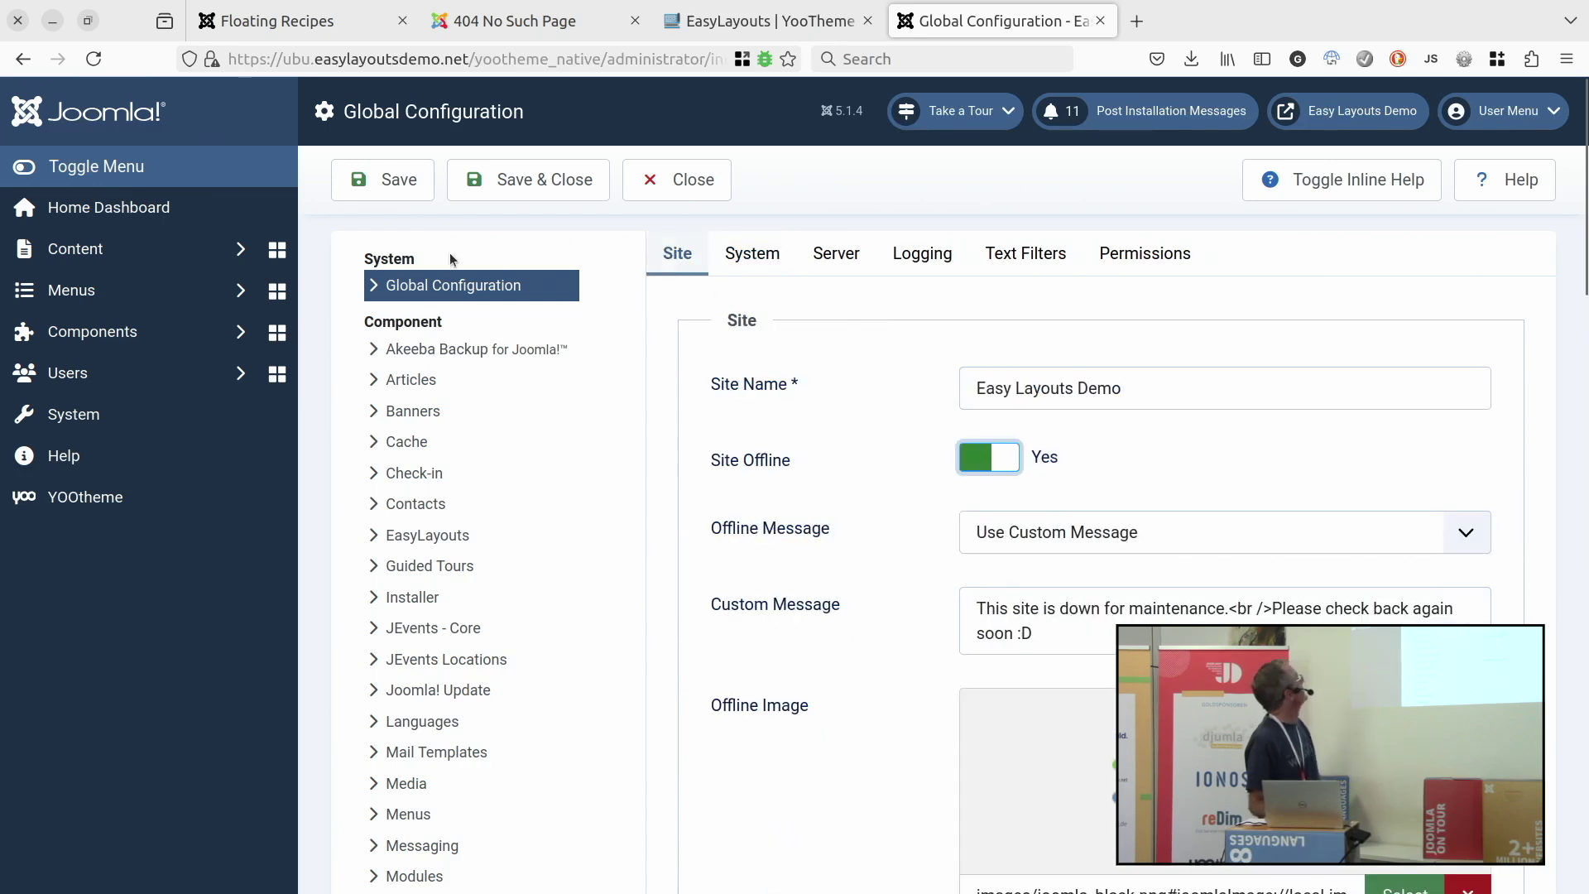
pyautogui.click(382, 180)
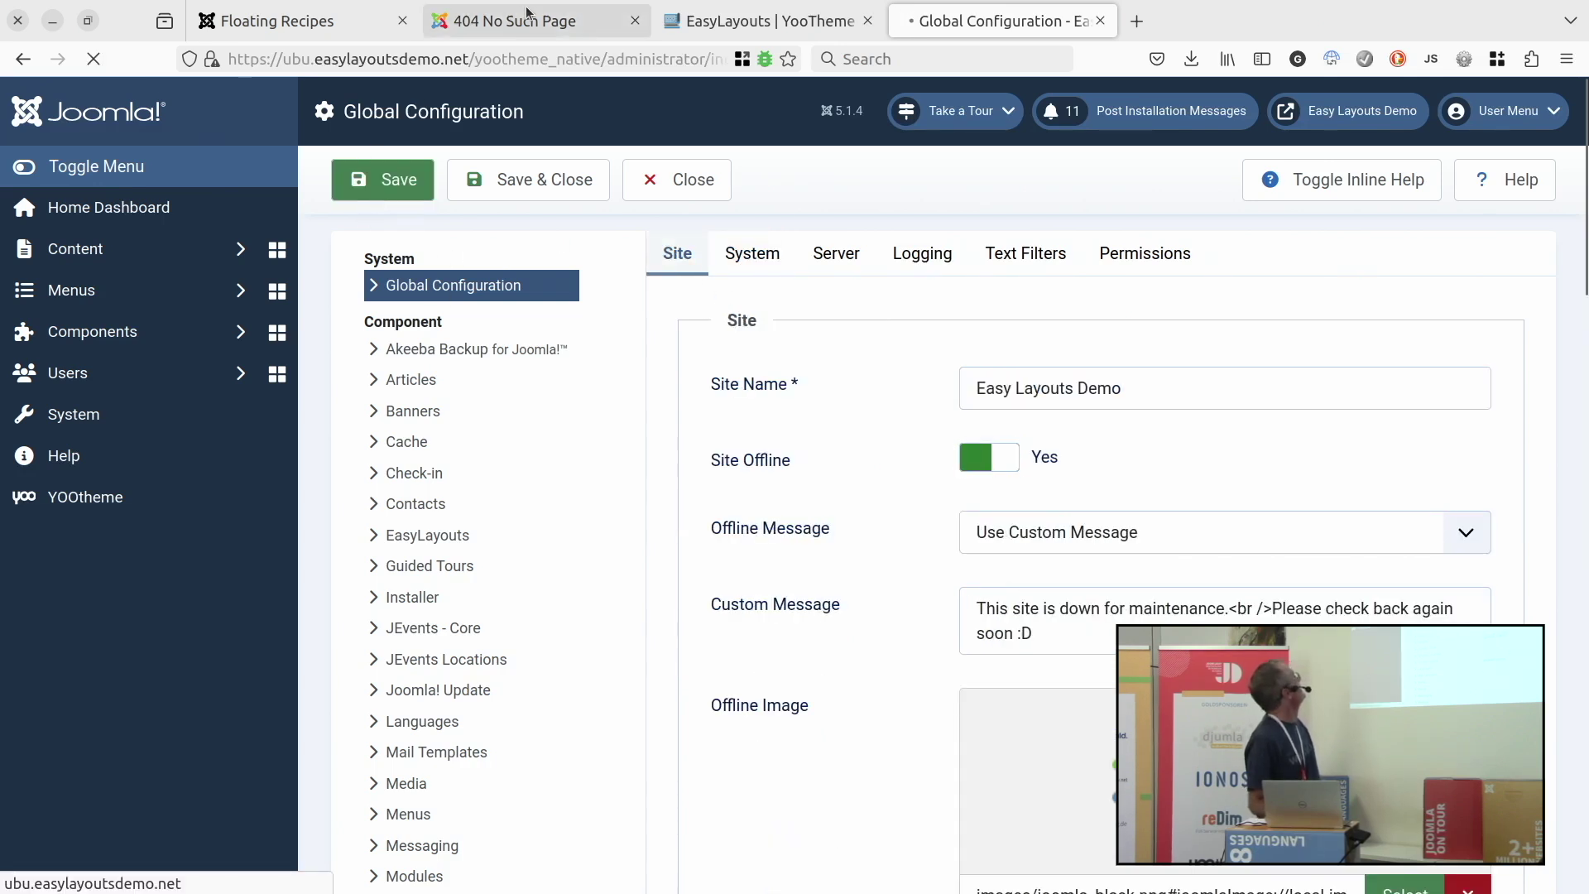
# Return to the demo site's frontend and load its Home page to examine the custom offline page.
pyautogui.click(497, 21)
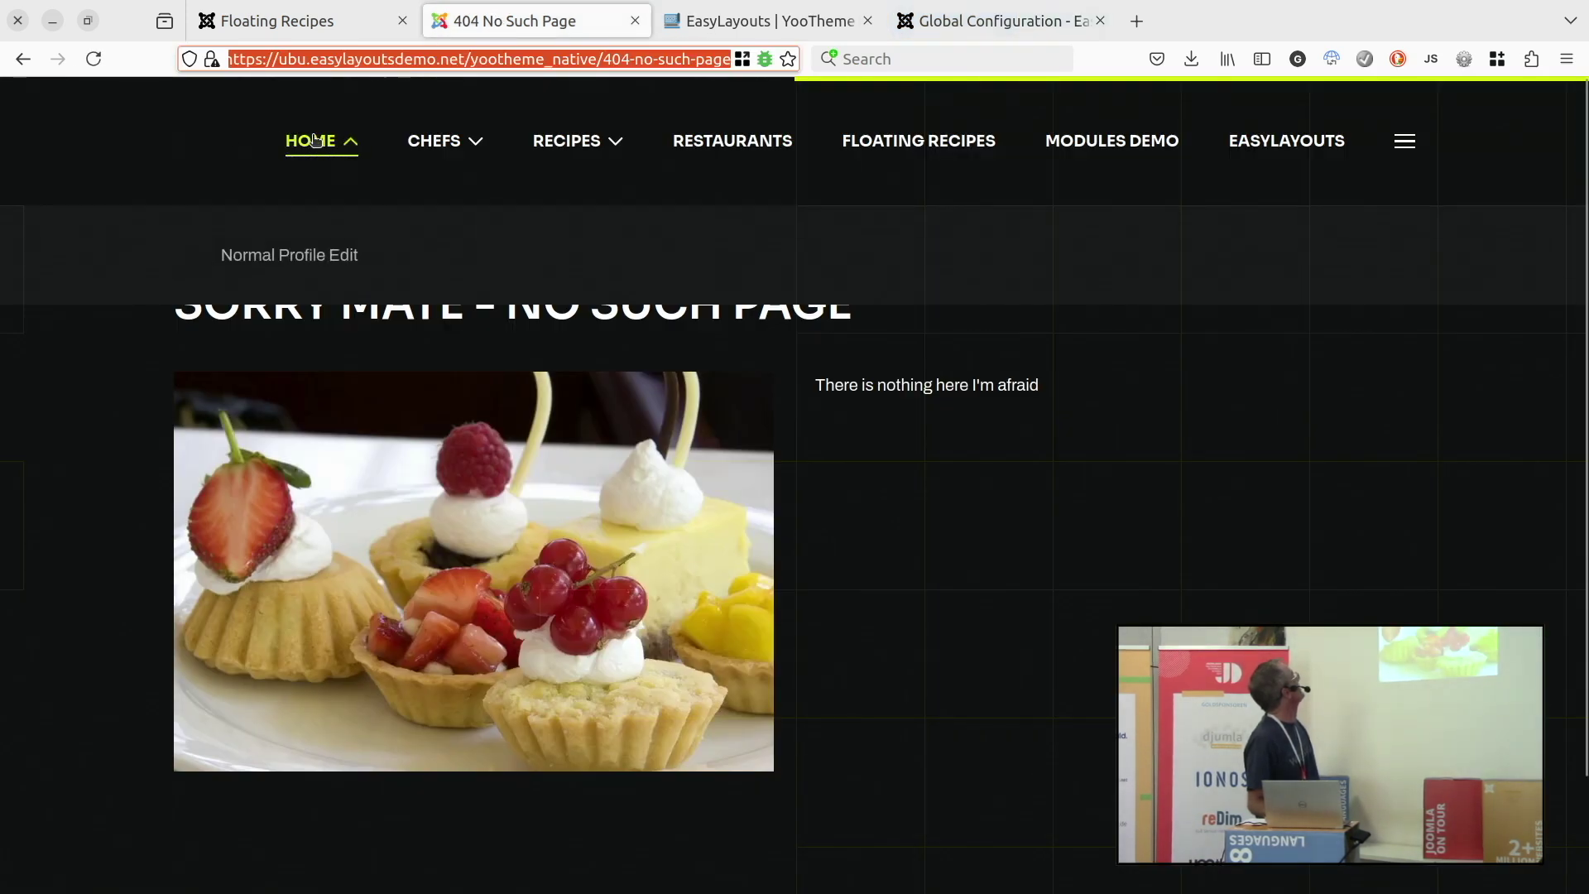
pyautogui.click(312, 140)
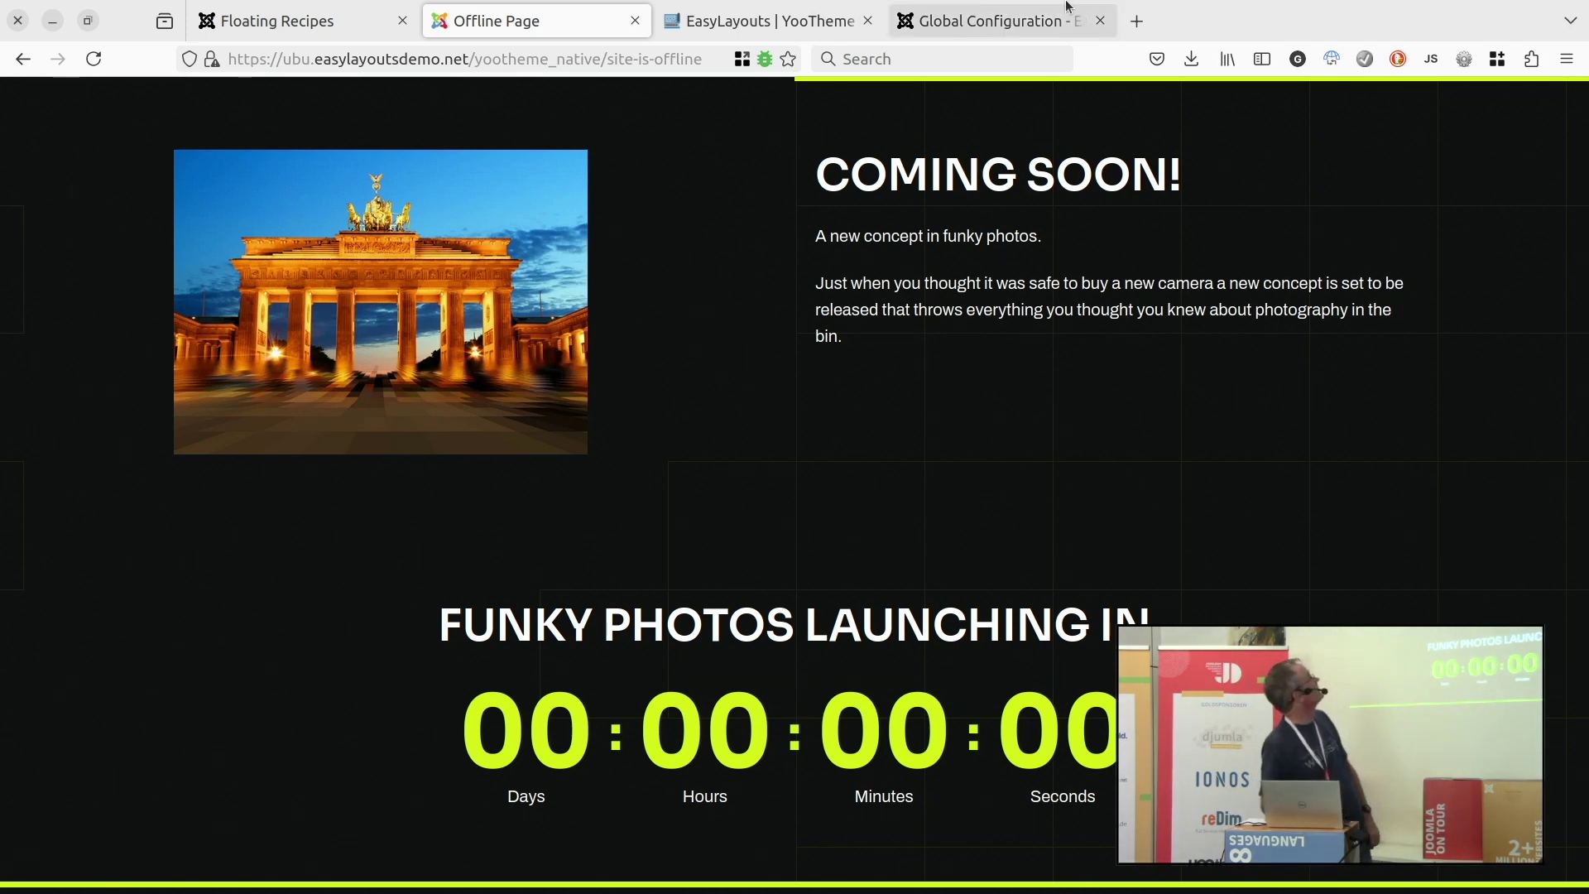
pyautogui.moveTo(728, 17)
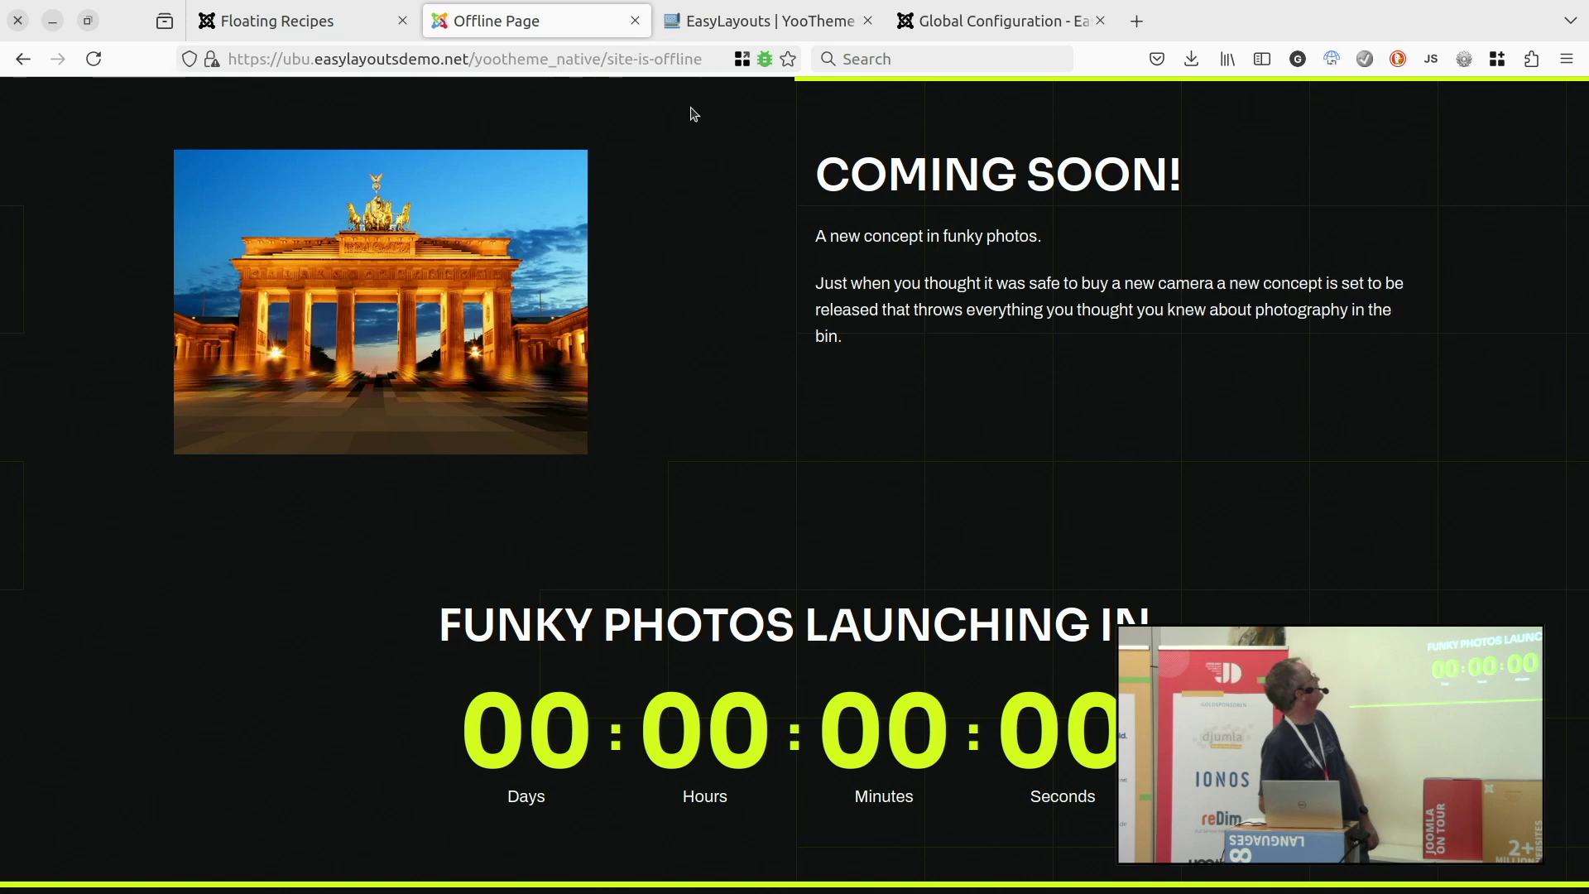
# Append the secret offline key parameter to the site-is-offline URL and load the page to view the hidden login form.
pyautogui.click(675, 59)
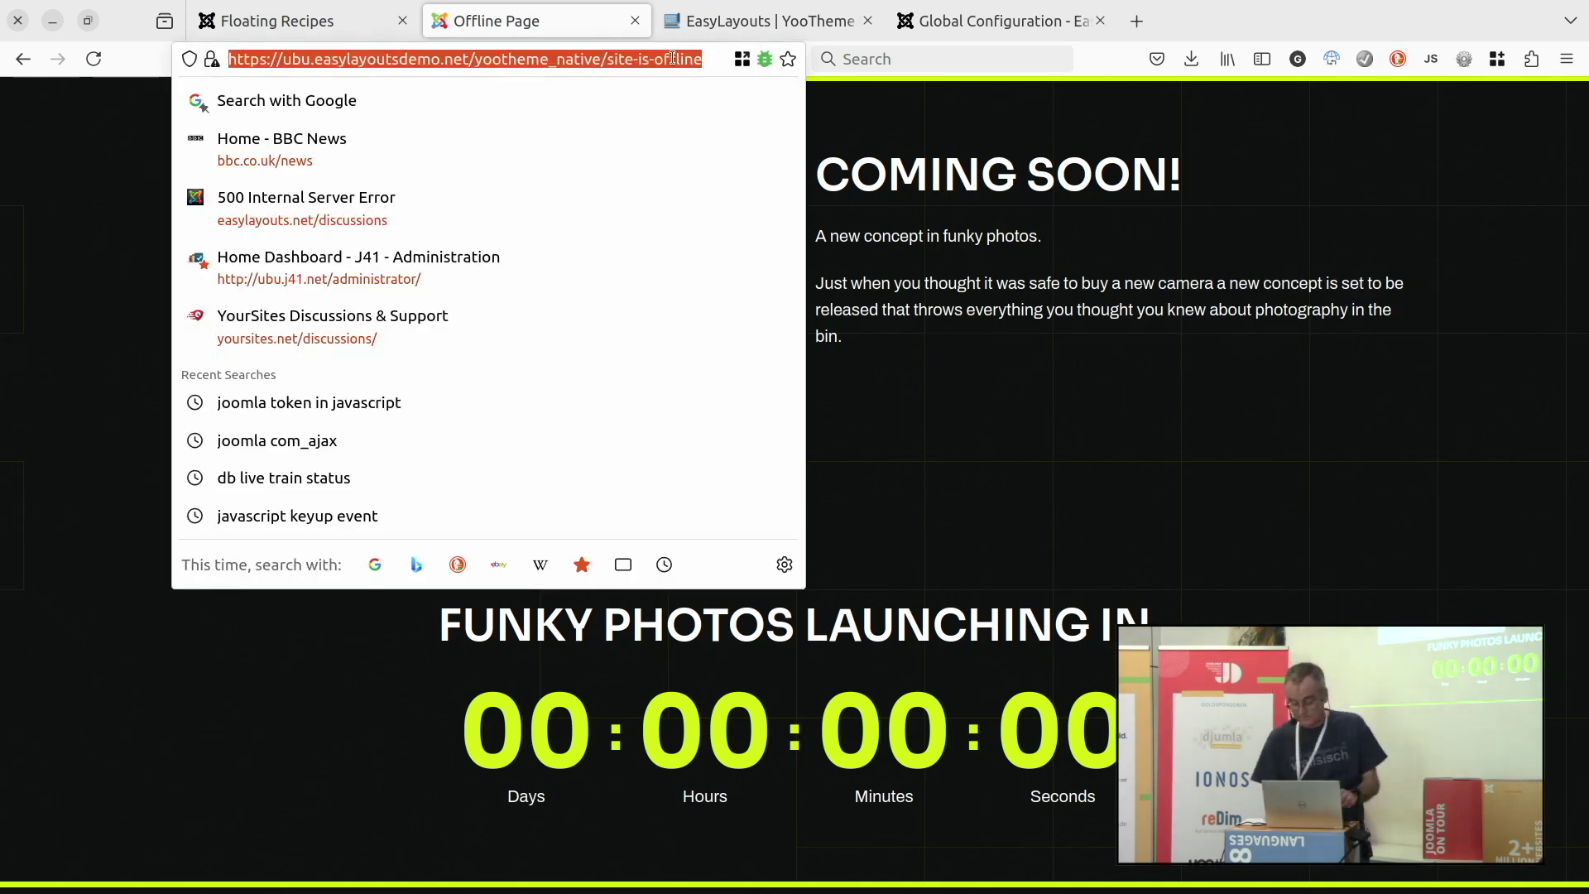
pyautogui.press('End')
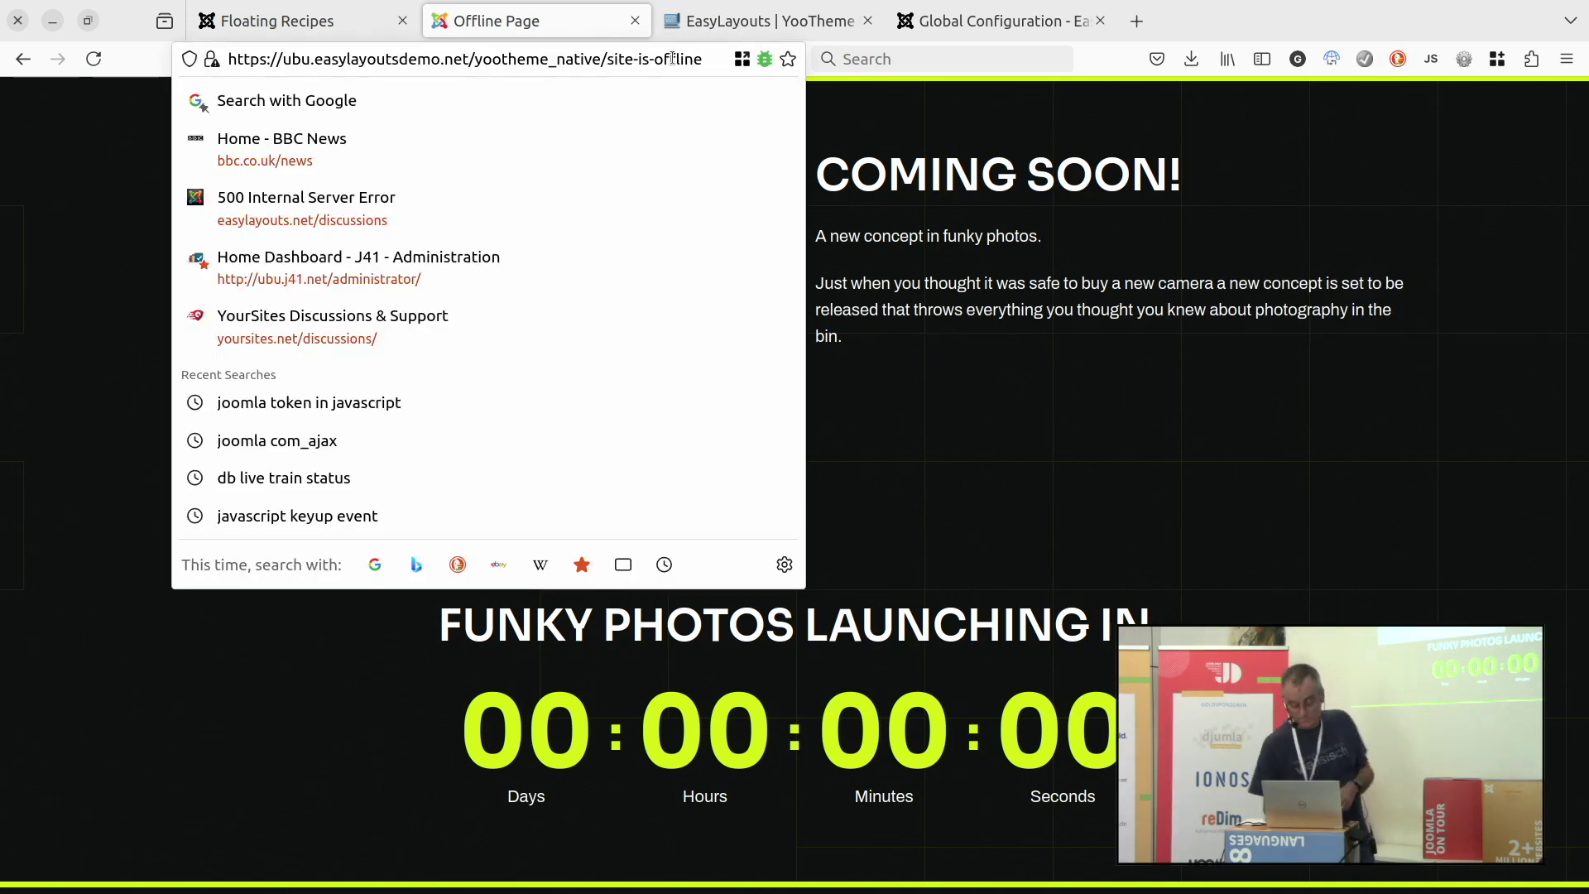
pyautogui.write('?')
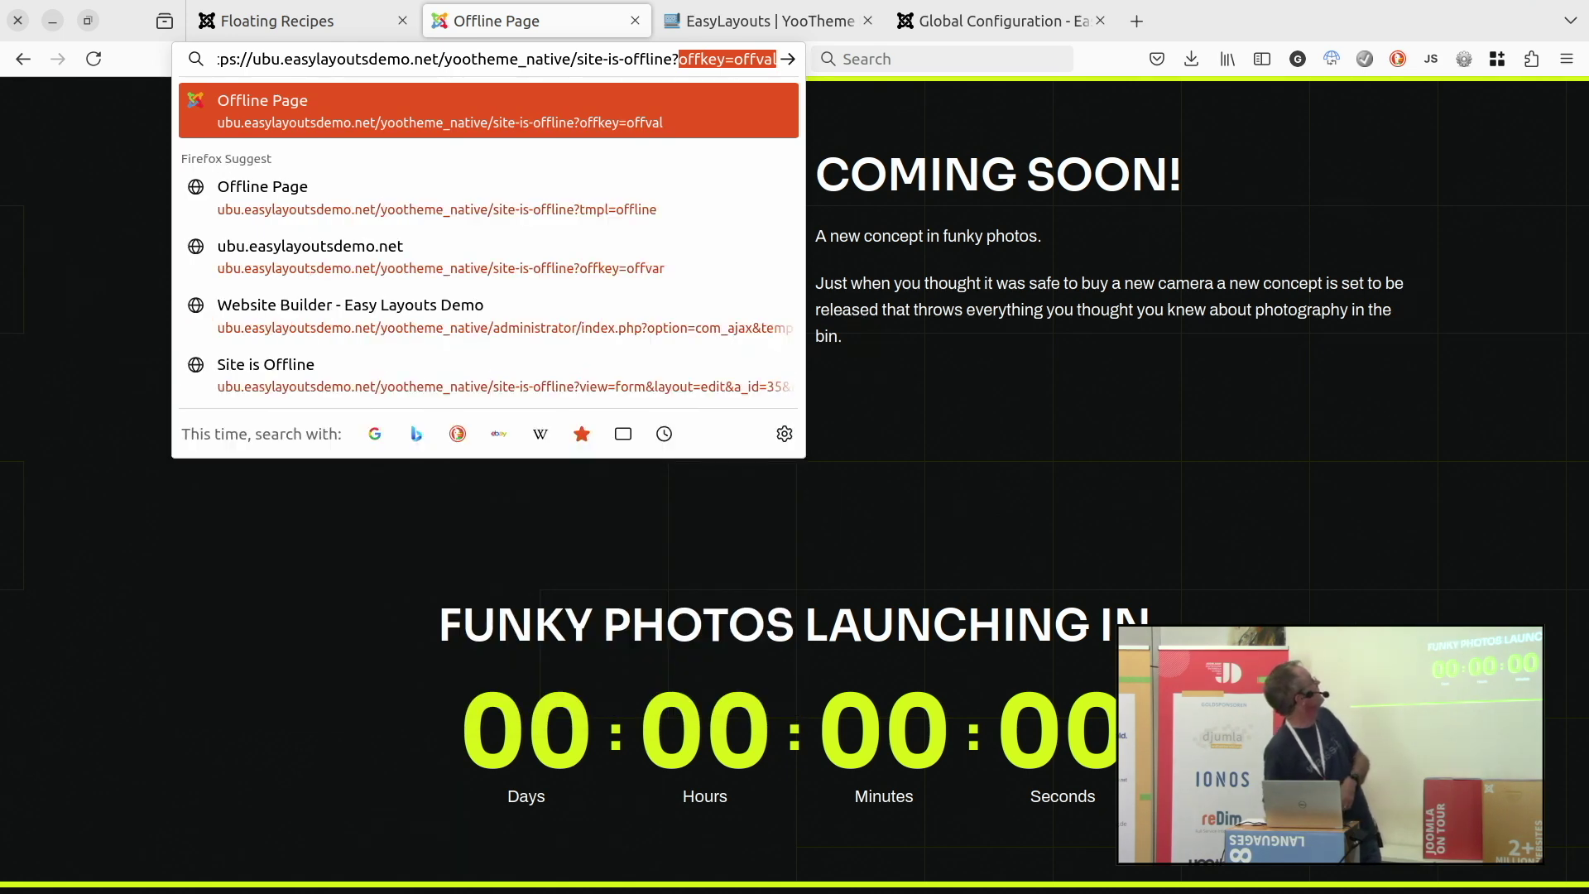
pyautogui.press('Return')
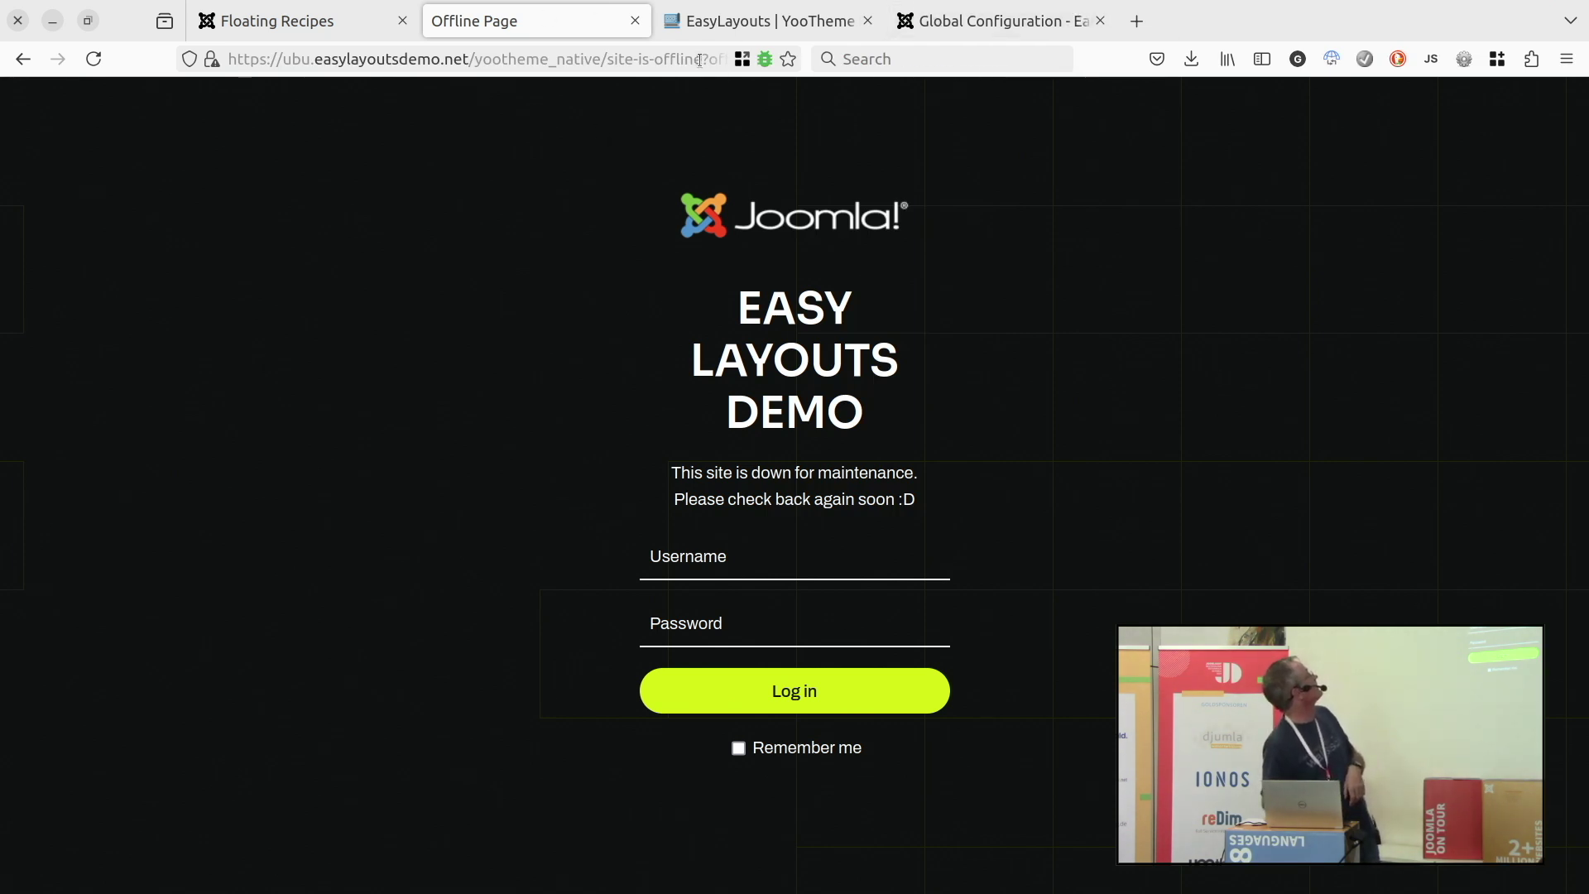
# Remove the query parameter from the site-is-offline URL and reload the custom offline page.
pyautogui.moveTo(712, 61); pyautogui.dragTo(801, 74)
pyautogui.press('BackSpace')
pyautogui.press('Return')
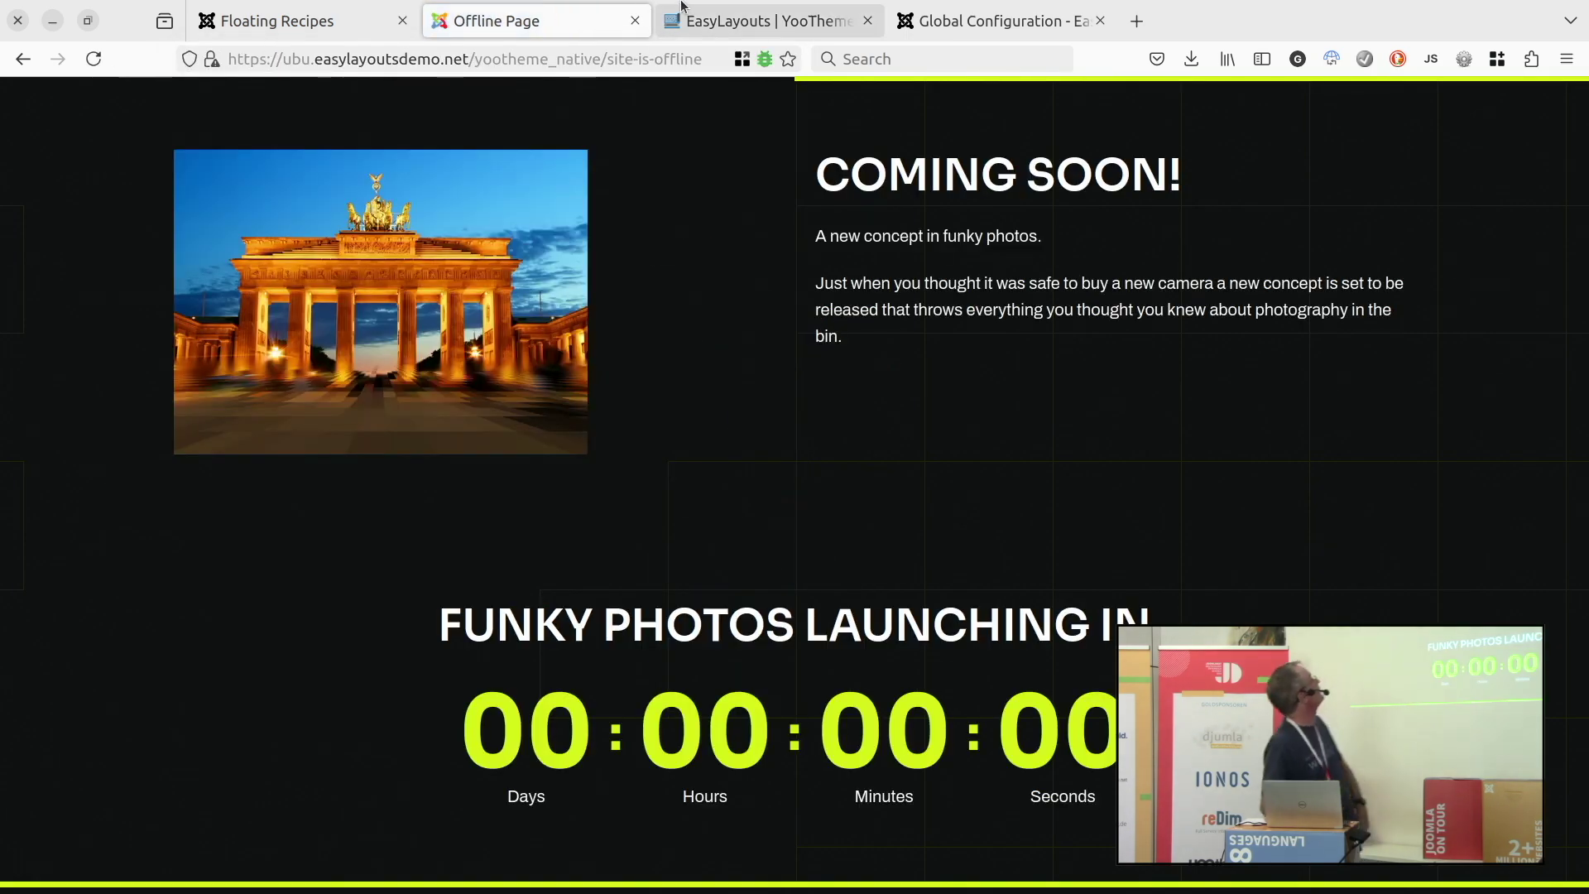
# Set Site Offline to No in the Global Configuration, then save and close it.
pyautogui.click(908, 20)
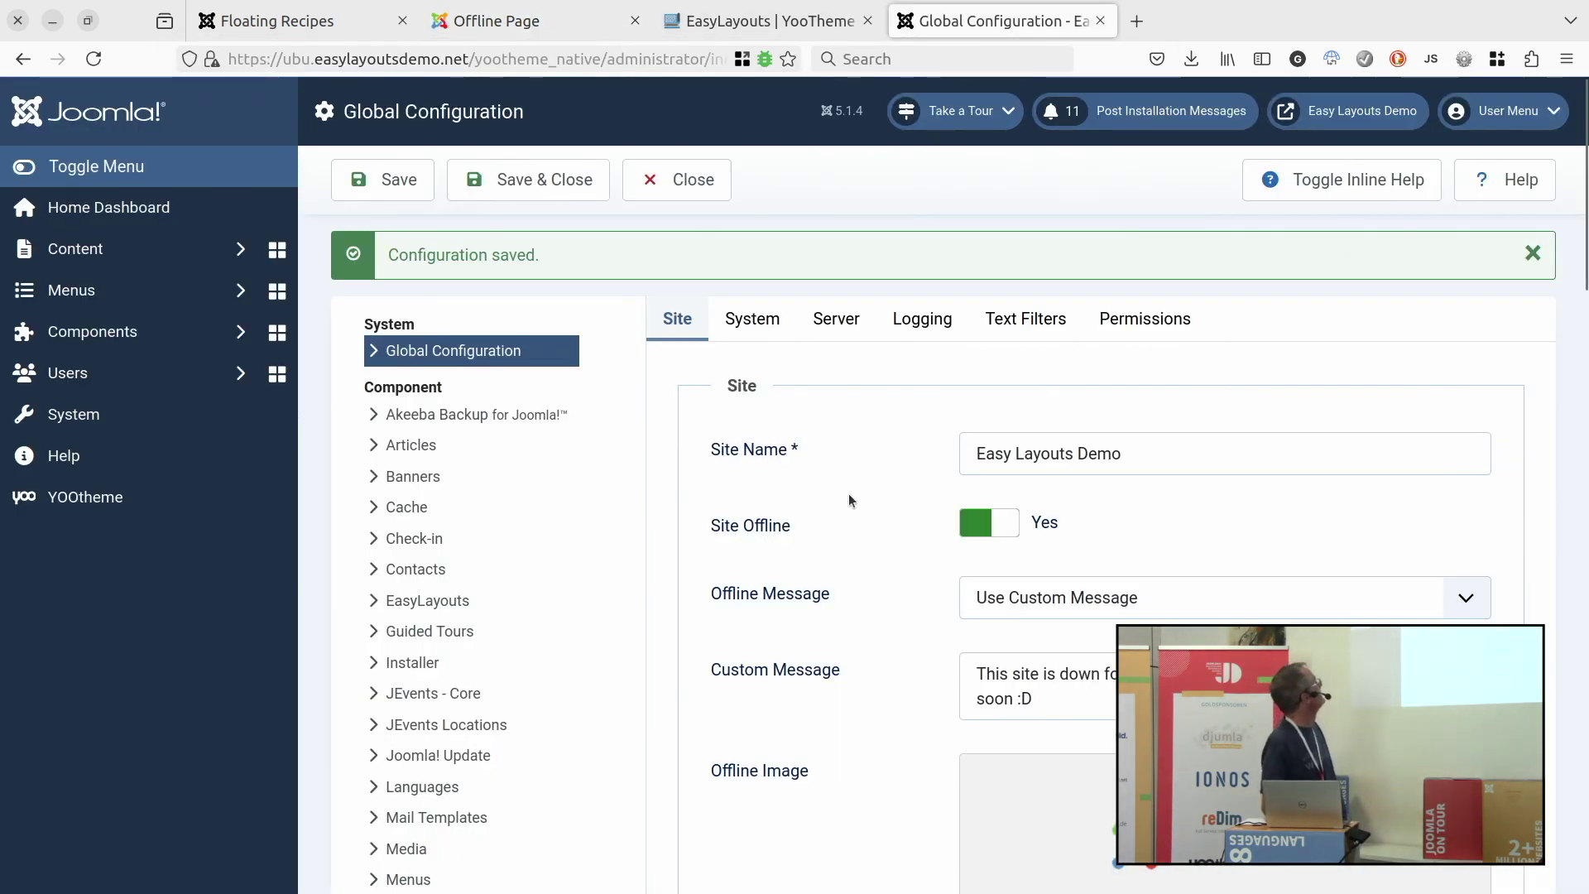
pyautogui.click(1019, 515)
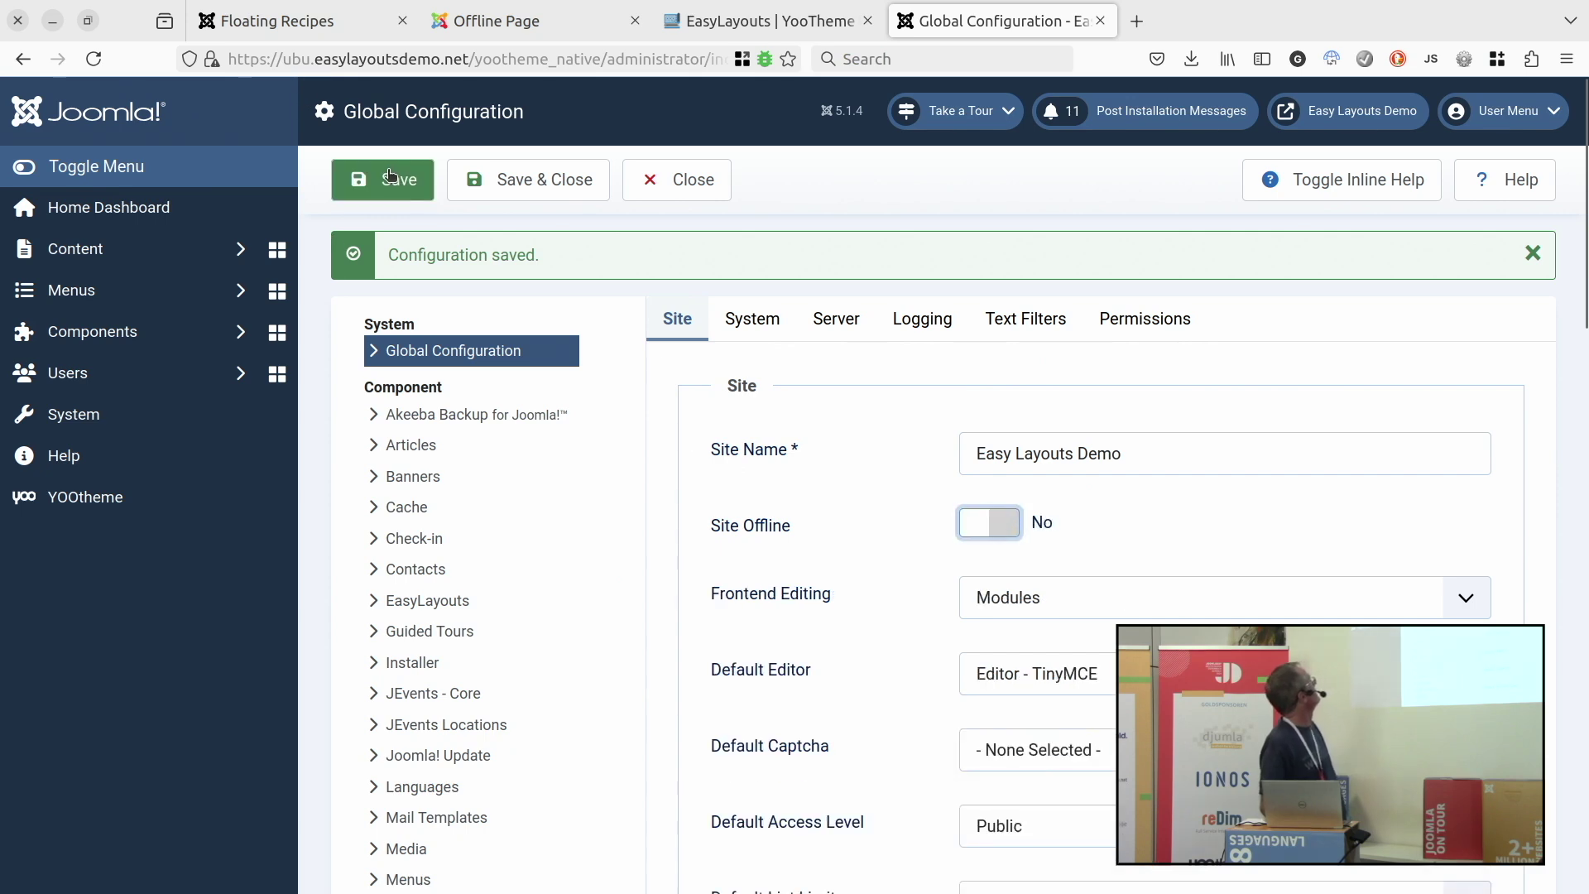
pyautogui.click(468, 183)
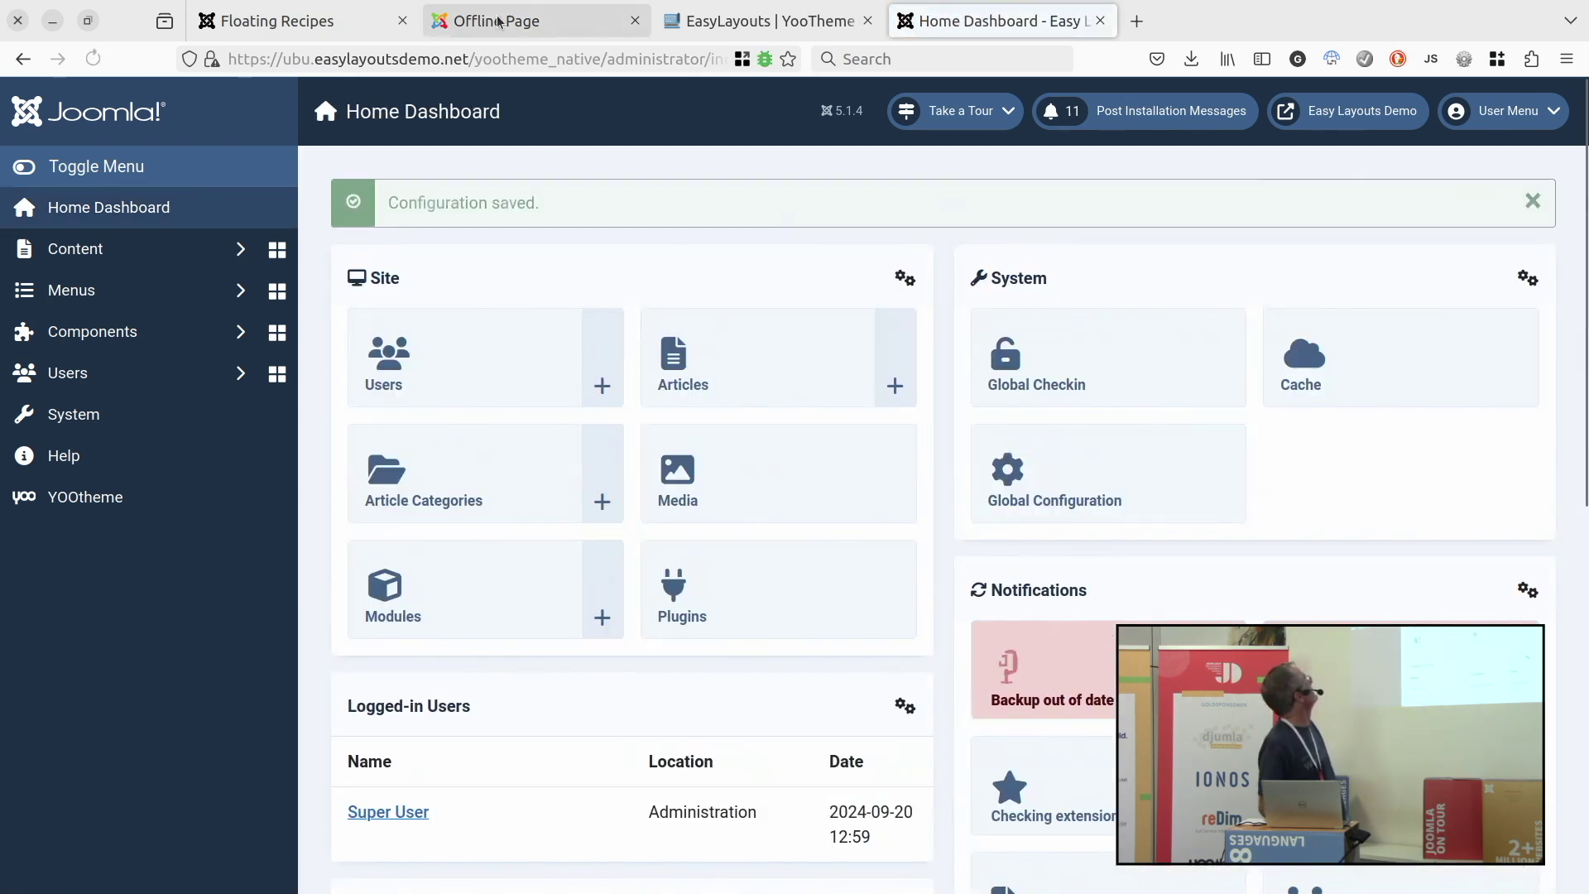
# Return to the Offline Page tab, then switch to the presentation and advance to the Wrapper Templates slide.
pyautogui.click(498, 21)
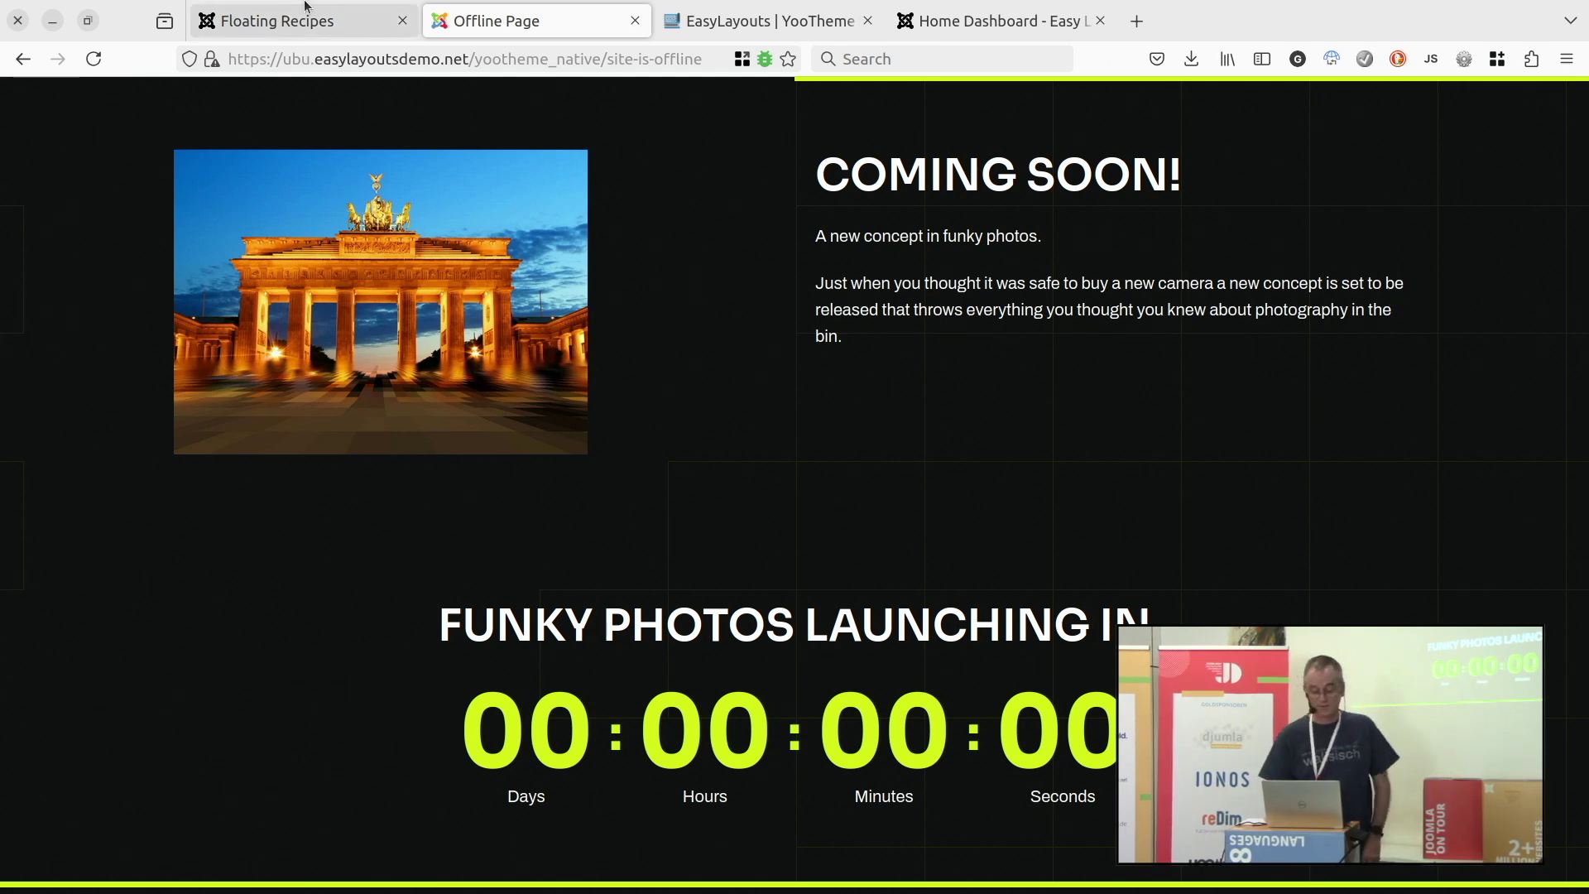
pyautogui.moveTo(279, 8)
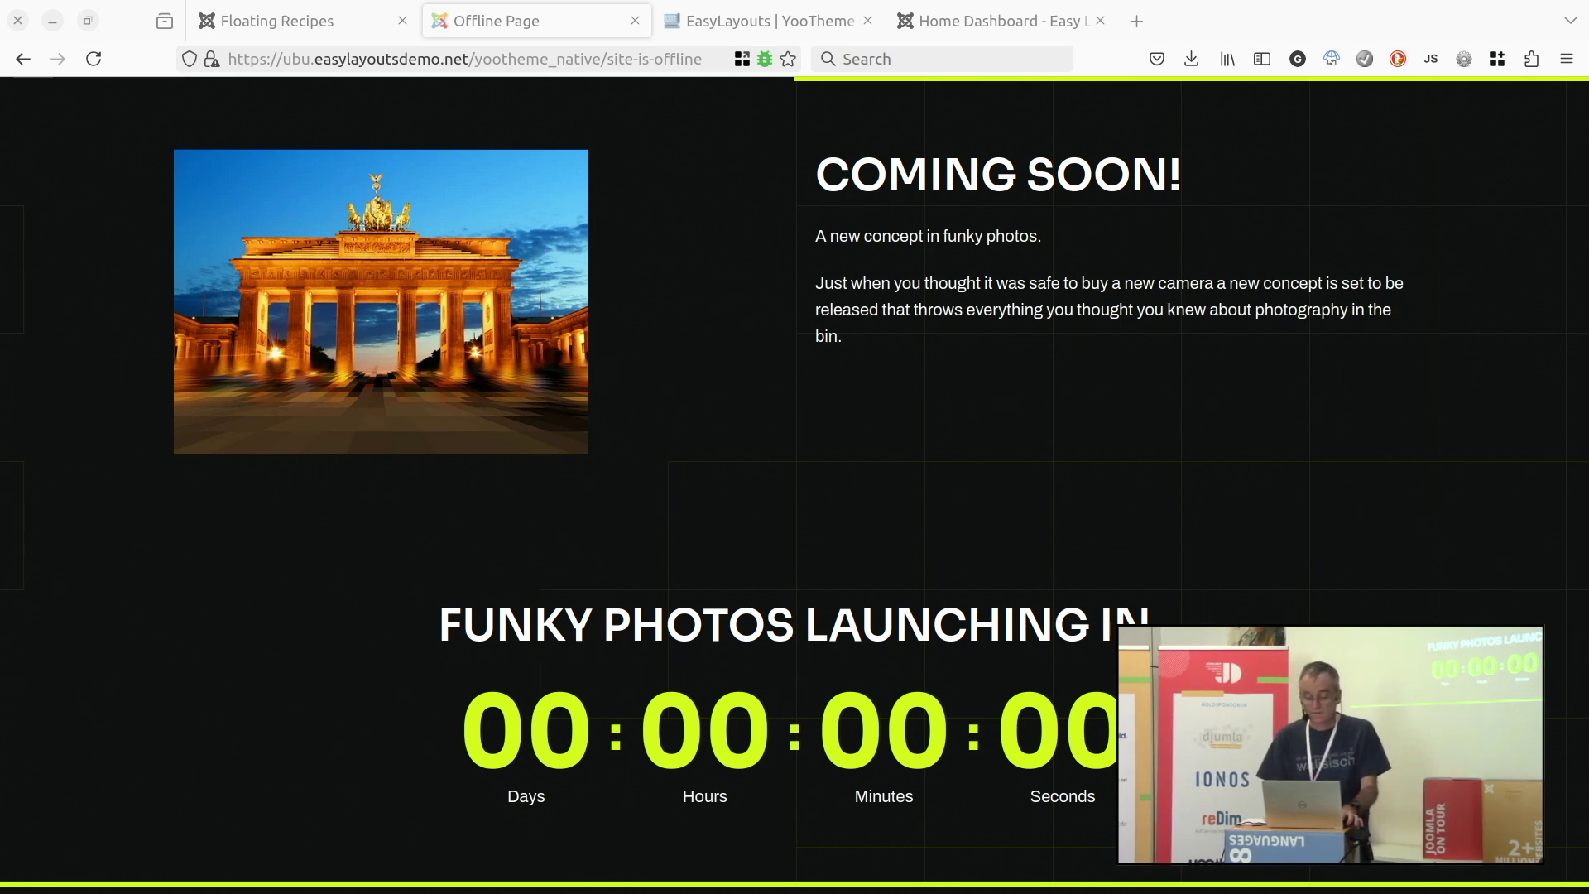
pyautogui.hotkey('alt', 'Tab')
pyautogui.press('Right')
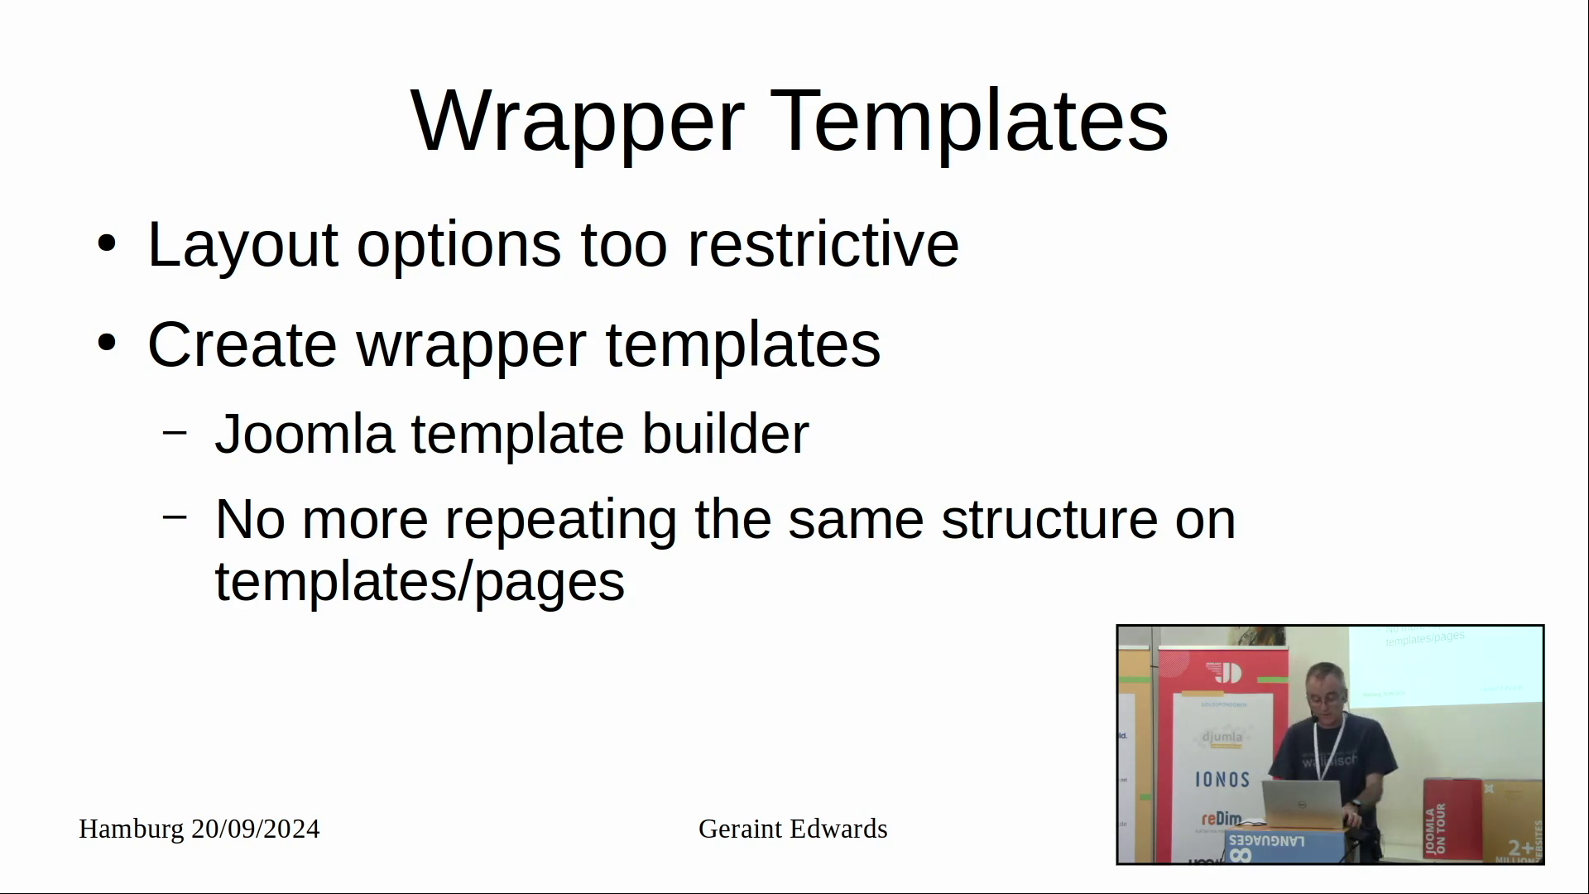
# Switch back to the browser and load the yootheme_native home page by removing /site-is-offline from the URL.
pyautogui.hotkey('alt', 'Tab')
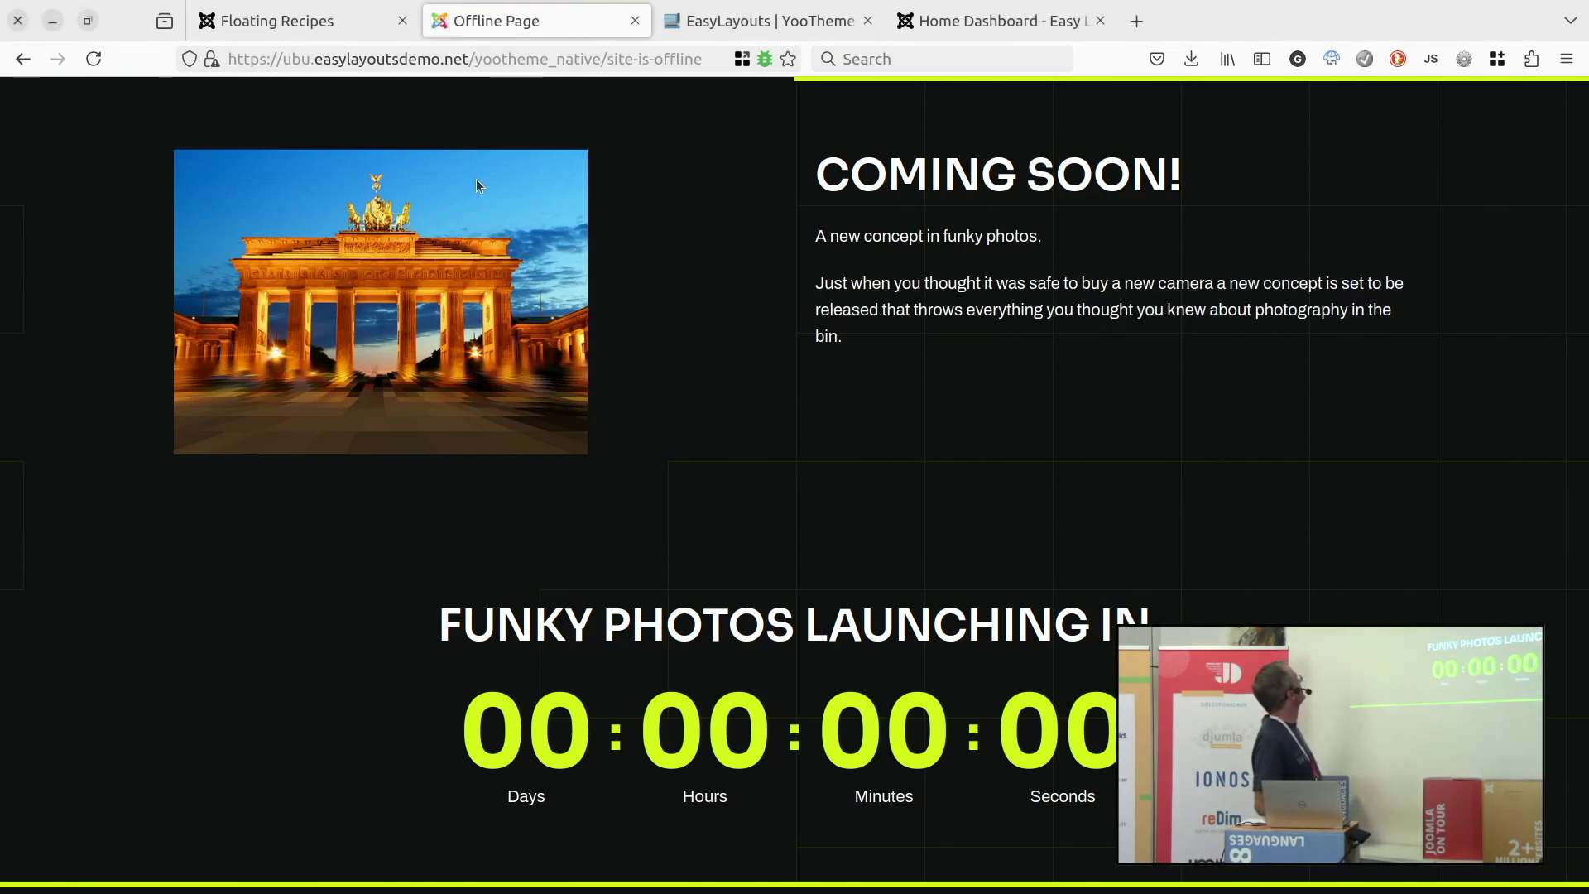
pyautogui.click(523, 65)
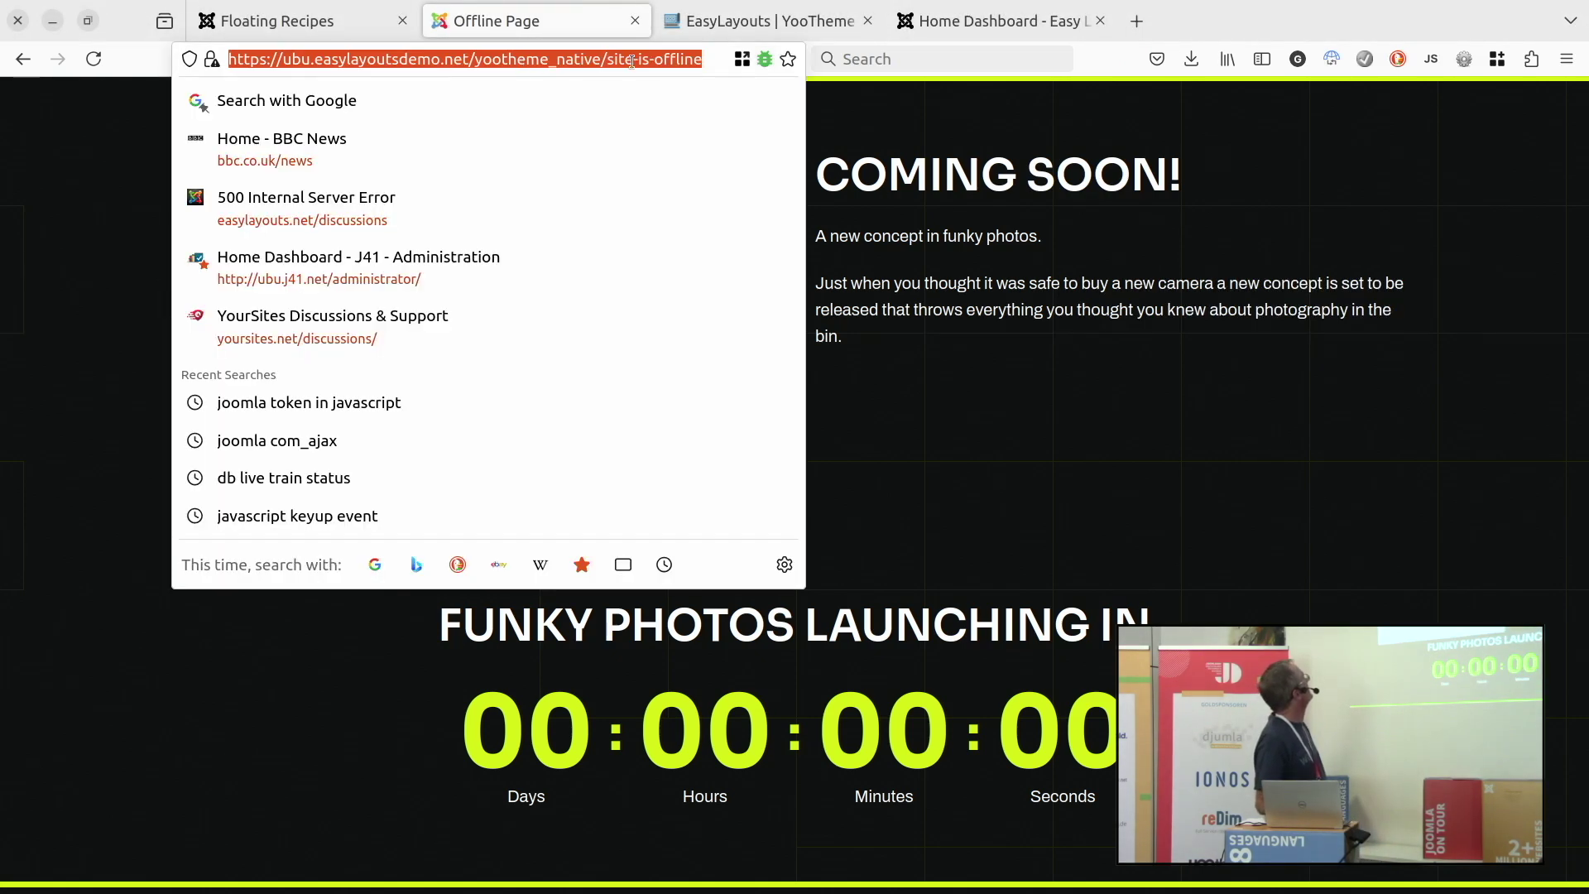
pyautogui.click(631, 62)
pyautogui.moveTo(601, 60); pyautogui.dragTo(777, 102)
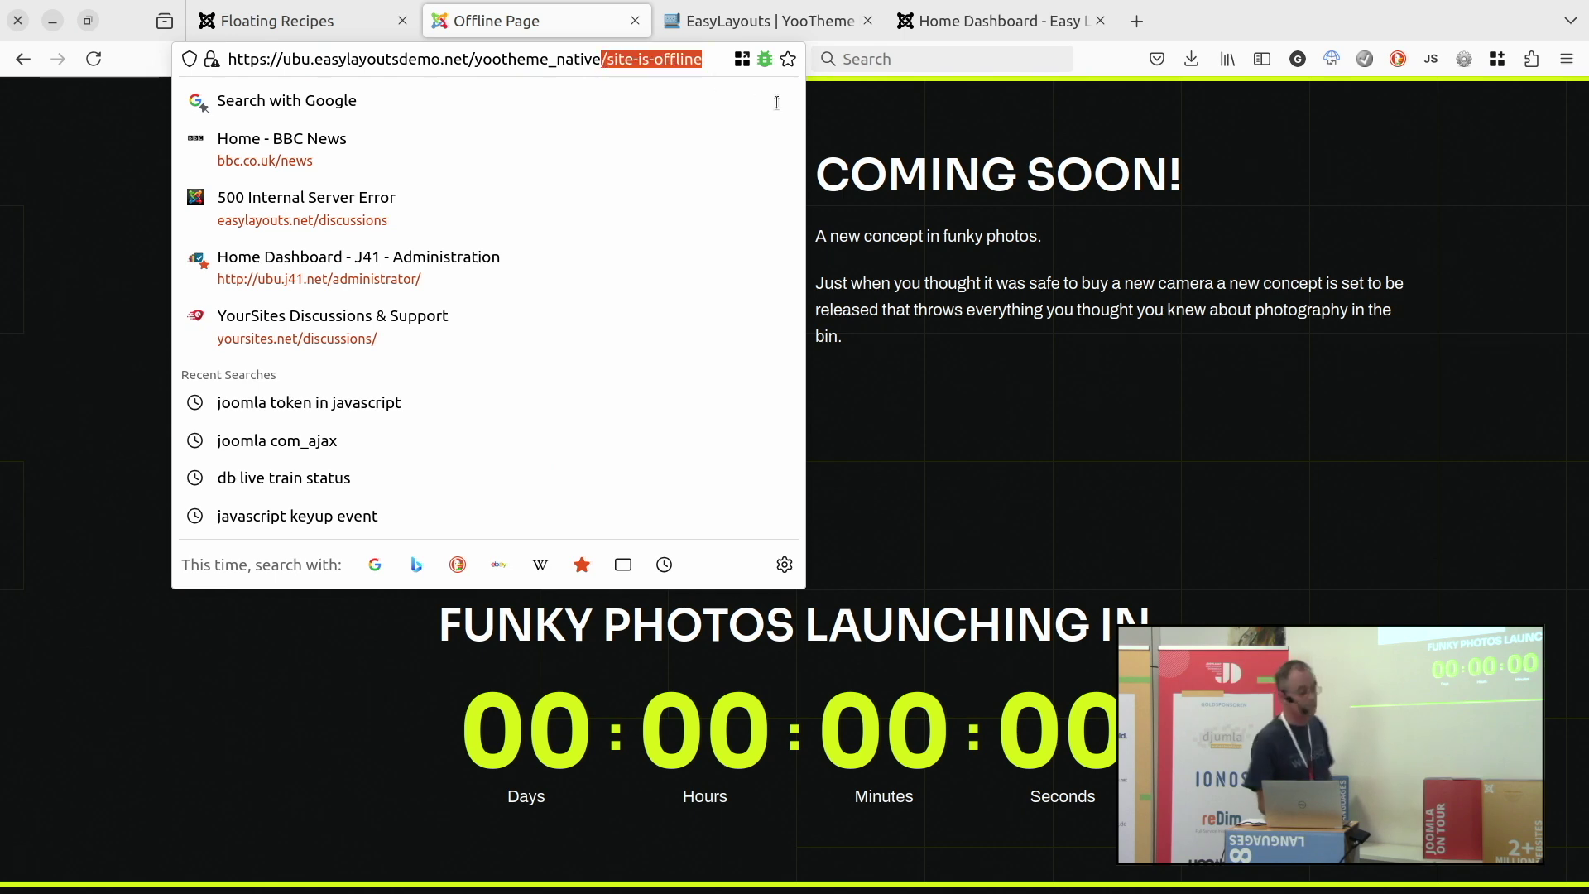
pyautogui.press('BackSpace')
pyautogui.press('Return')
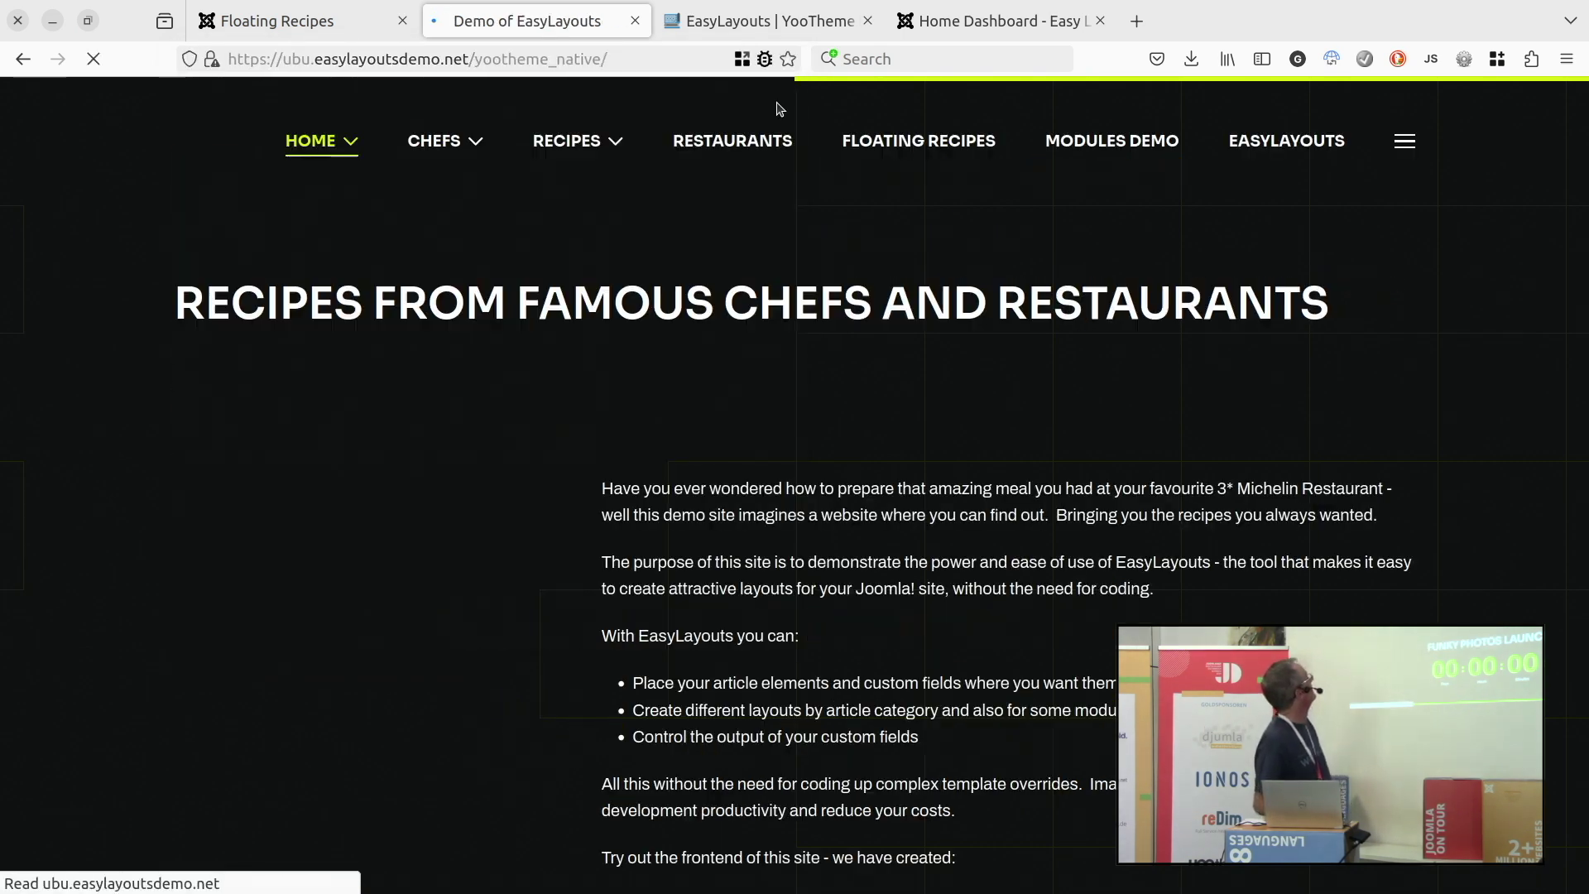
# Open the Vegetarian page from the Recipes section to view its reusable wrapper layout.
pyautogui.moveTo(439, 142)
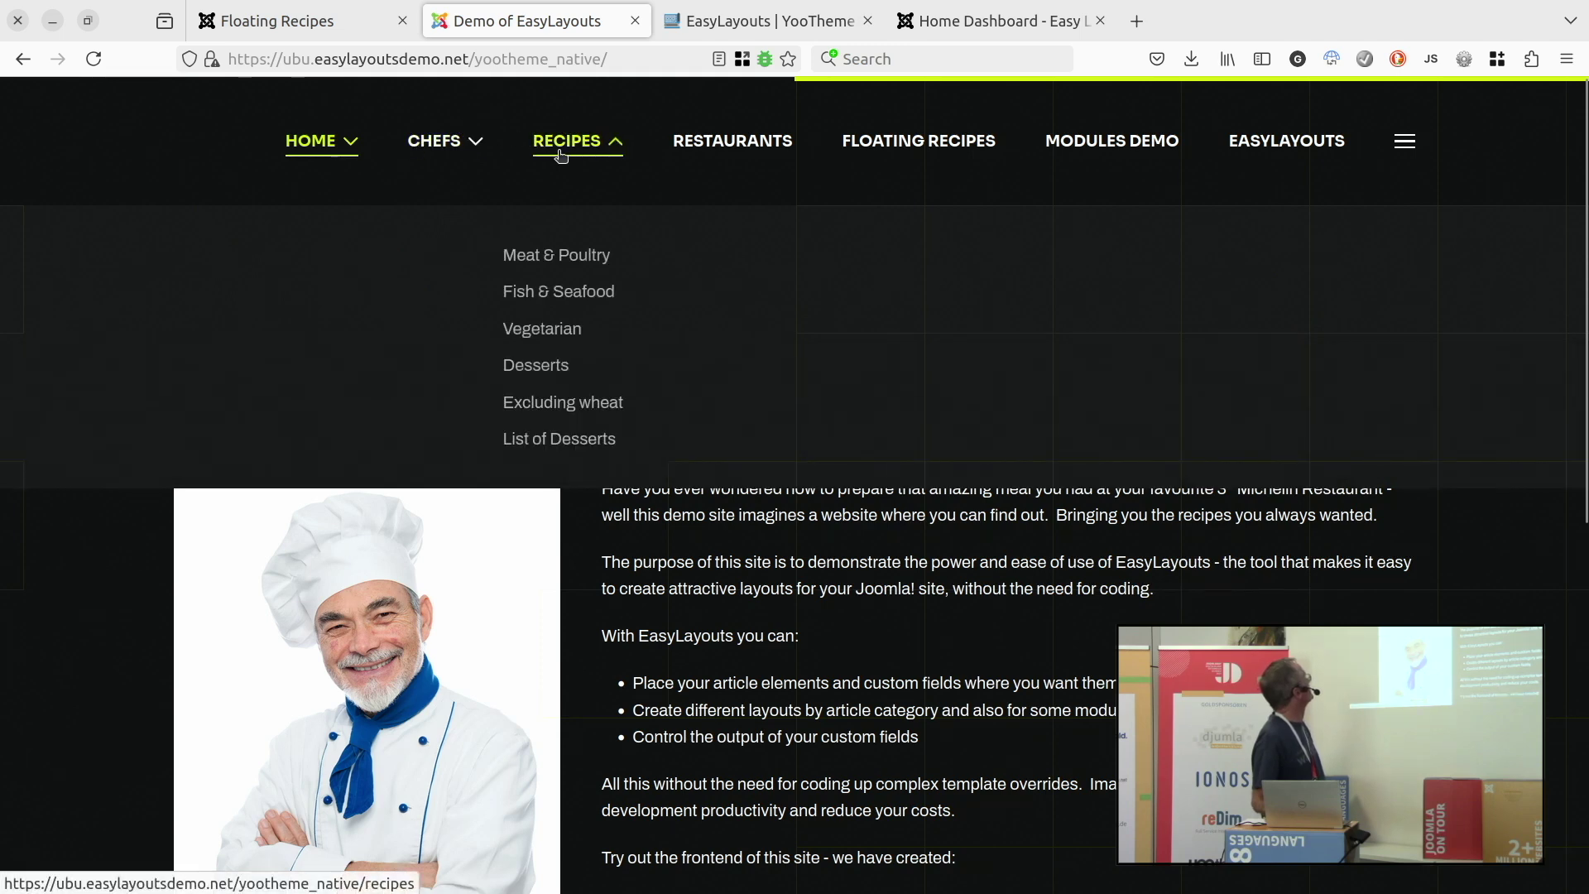
pyautogui.moveTo(567, 142)
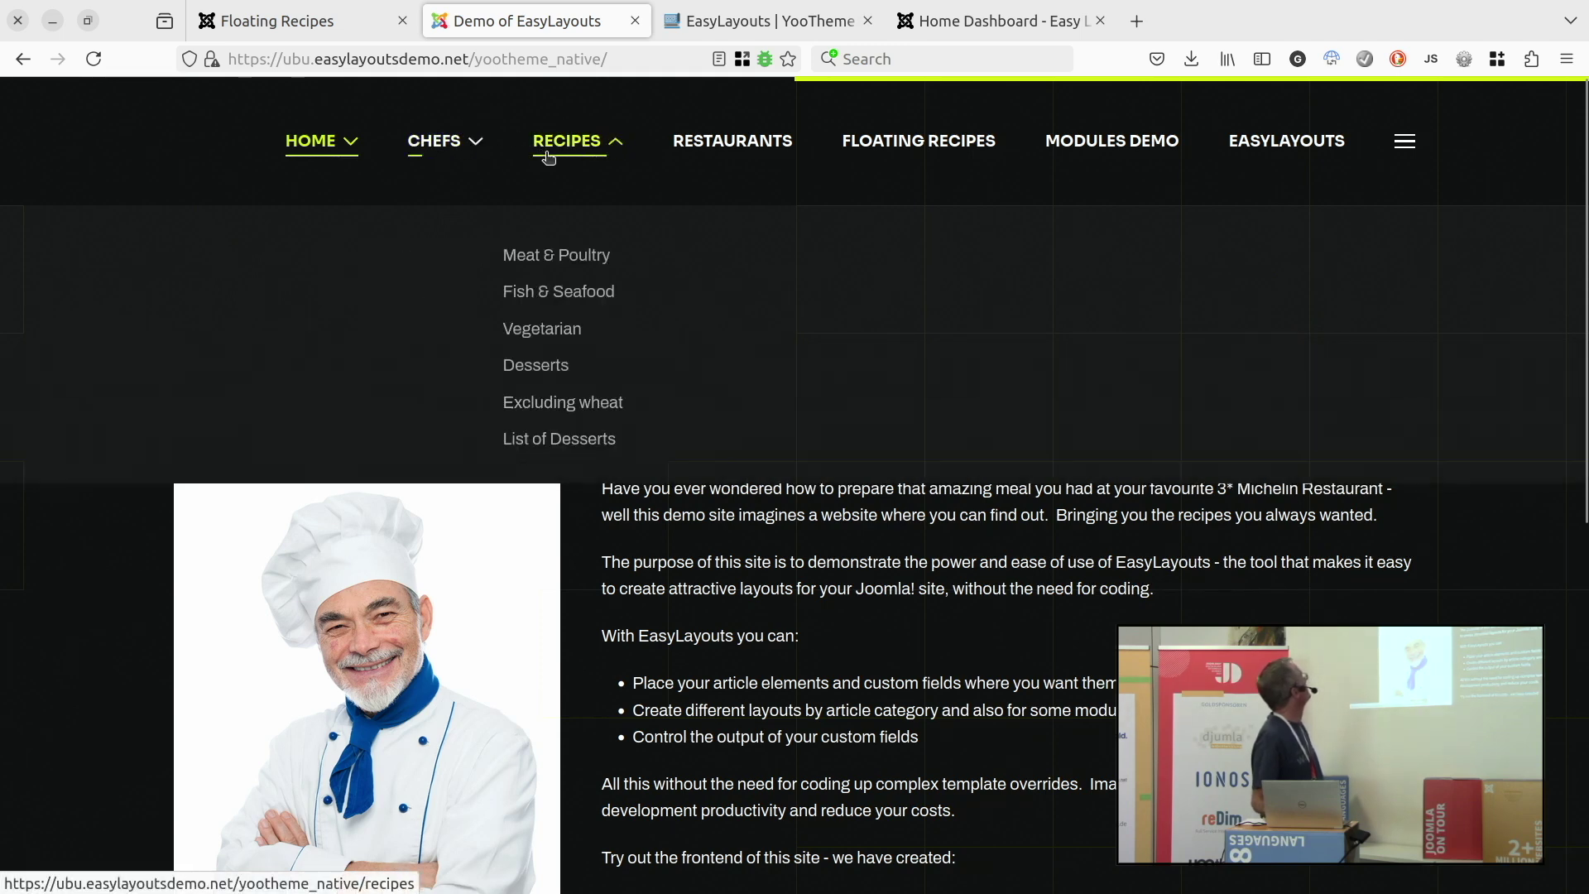
pyautogui.click(552, 342)
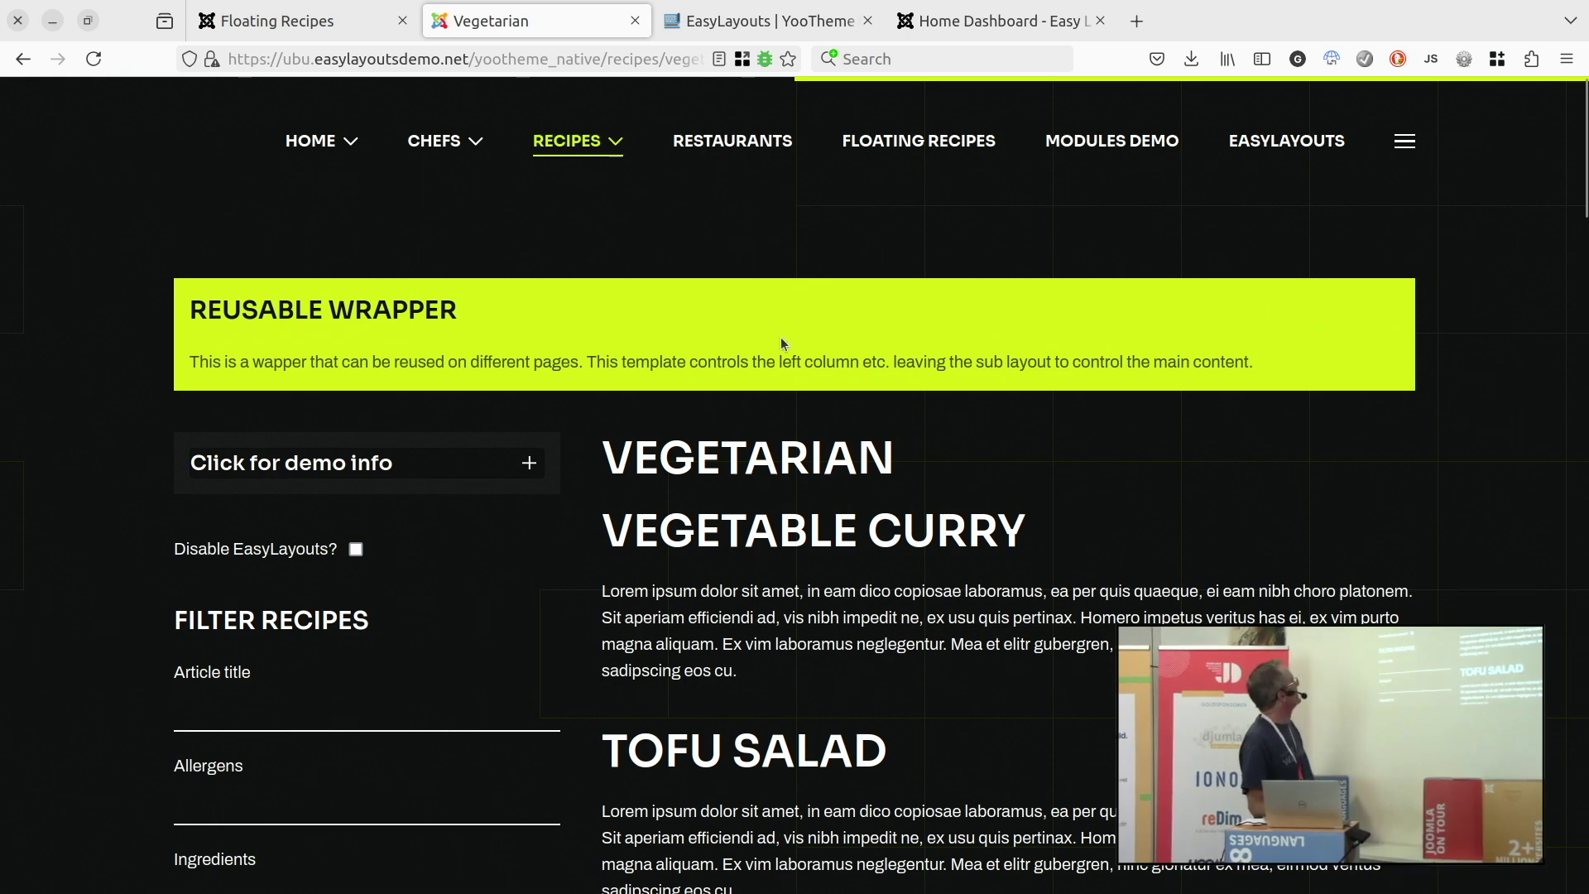
# Review the Vegetarian page, then go to the YOOtheme templates in the site administrator and try to open the EasyLayouts wrapper template.
pyautogui.scroll(-10, 827, 838)
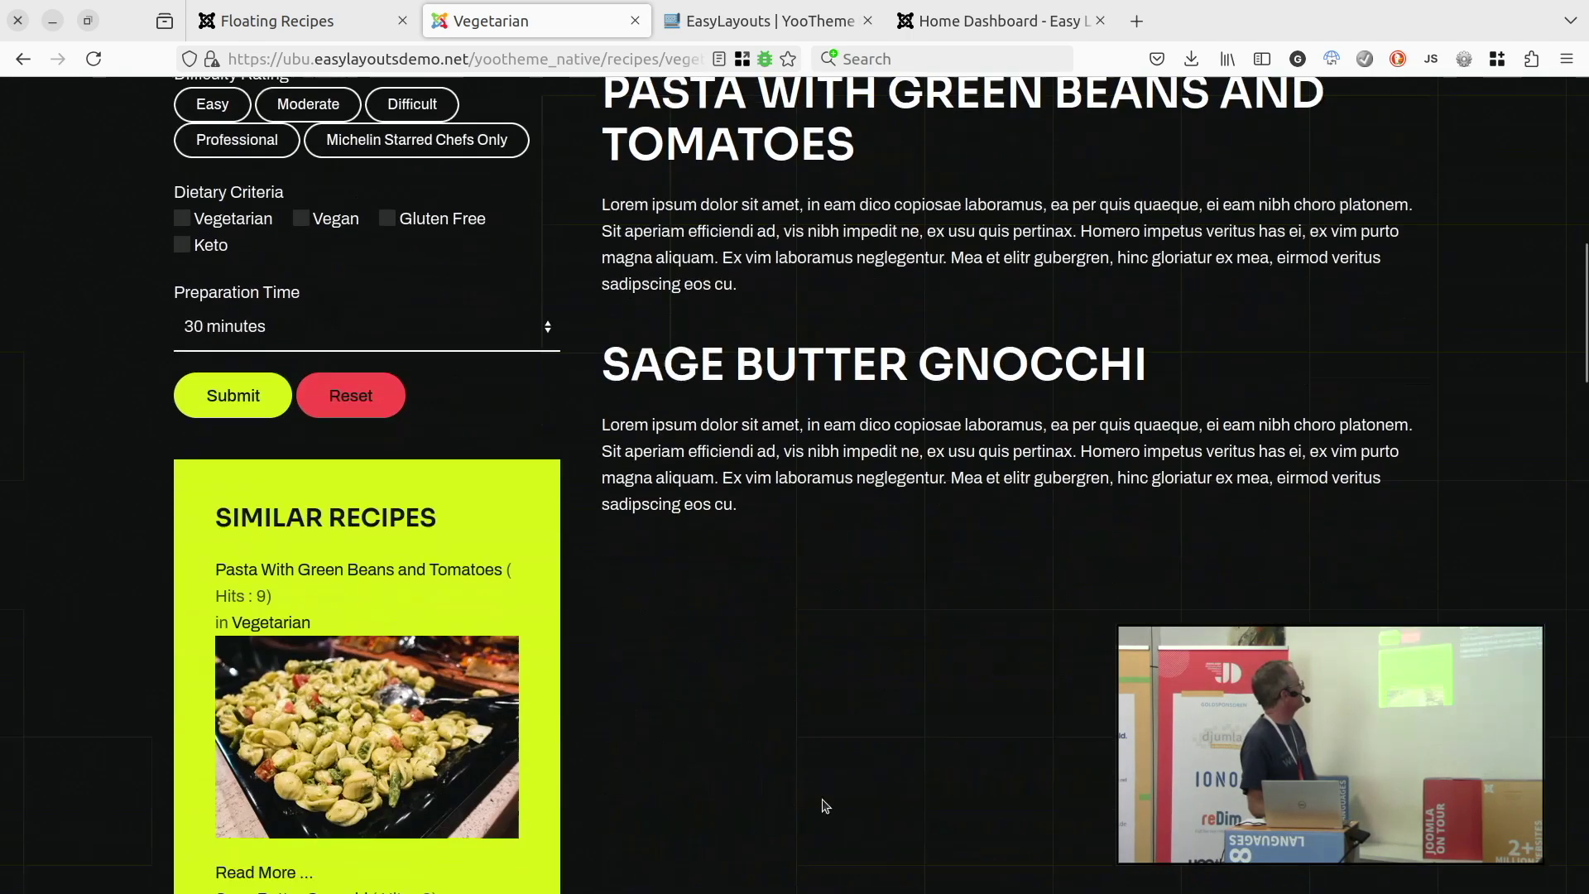
pyautogui.scroll(10, 825, 805)
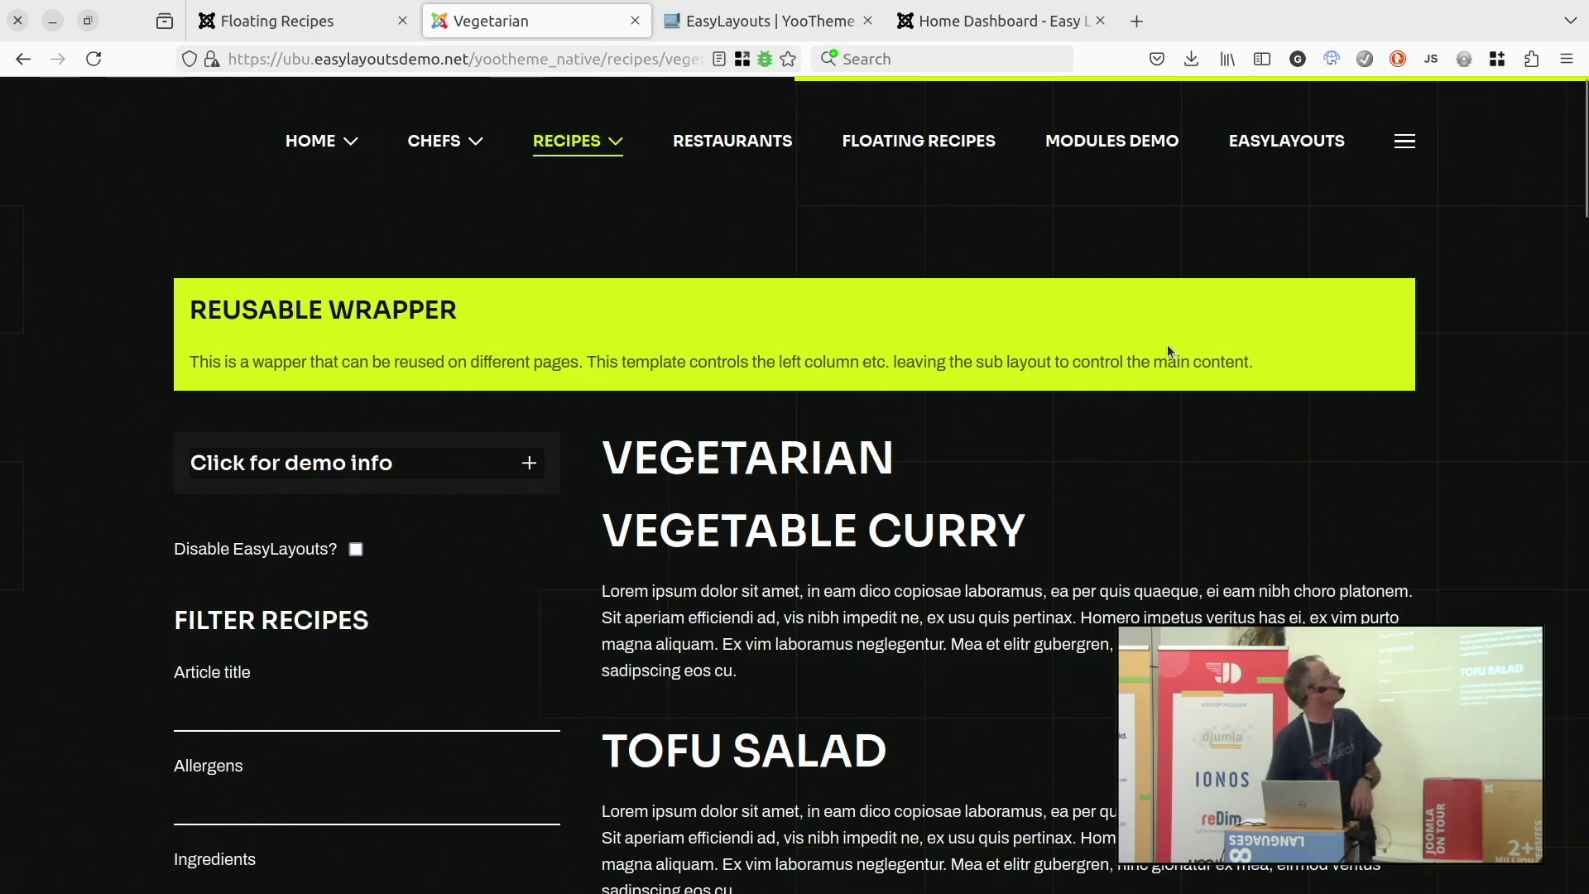
pyautogui.click(969, 20)
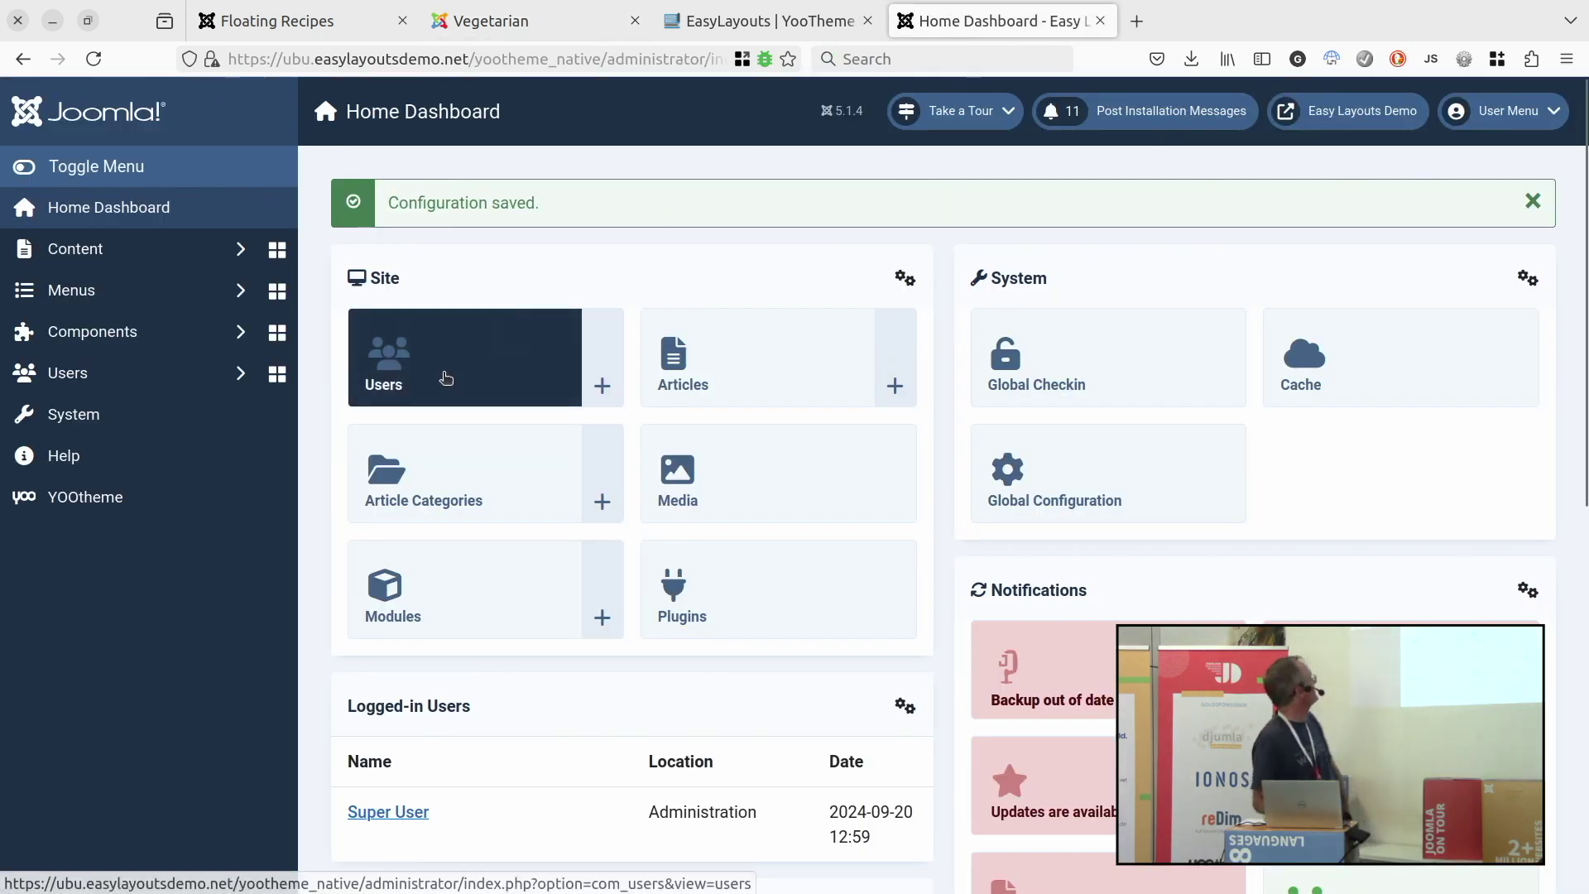
pyautogui.click(118, 509)
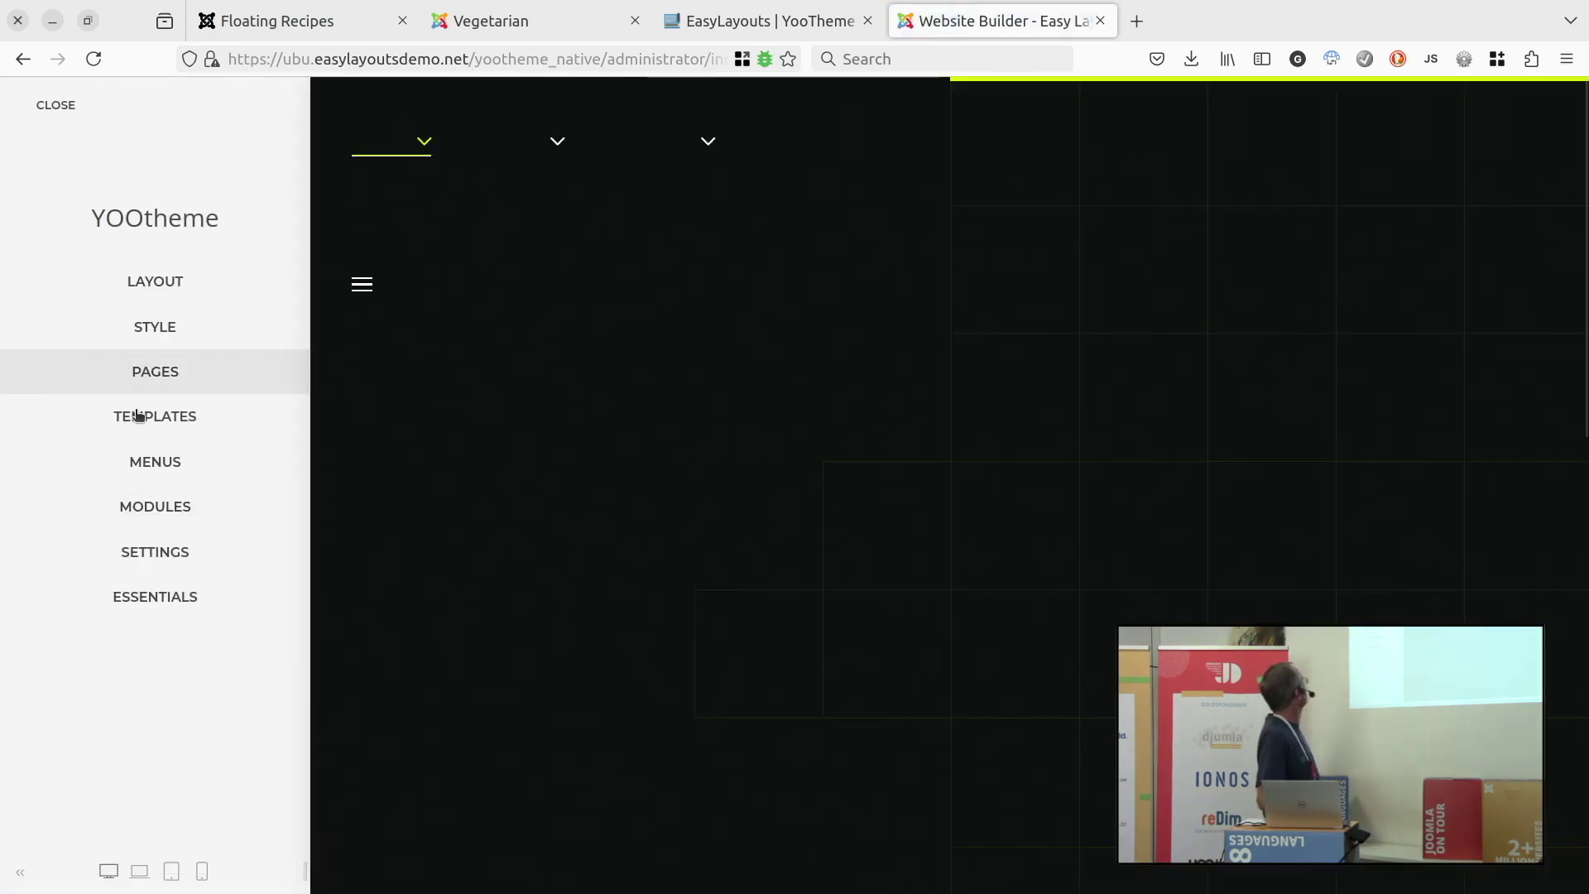
pyautogui.click(133, 415)
pyautogui.scroll(-10, 146, 557)
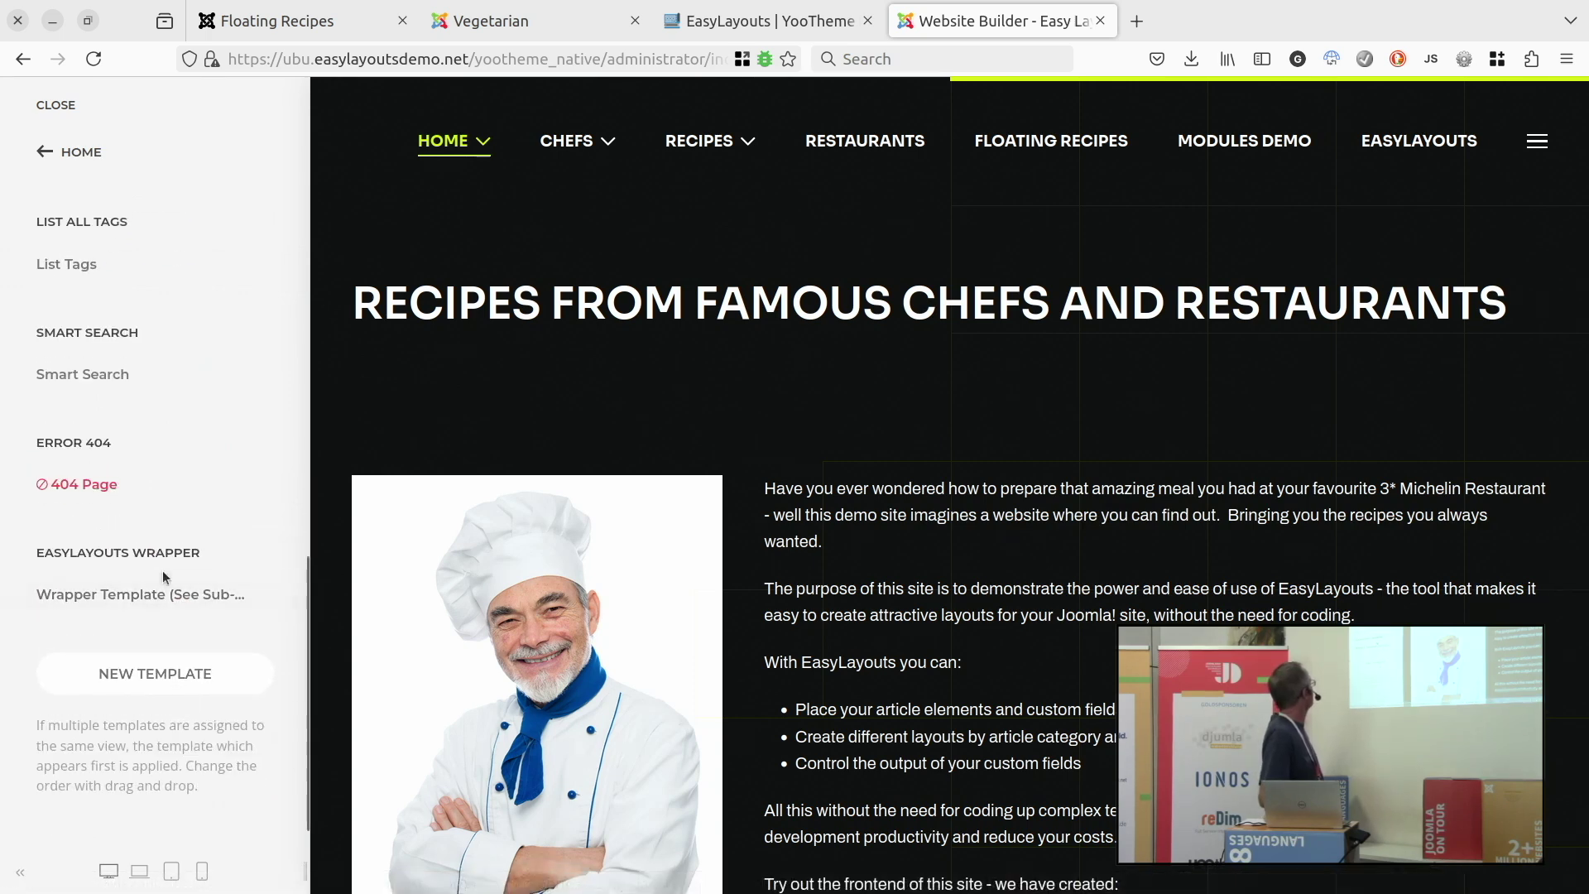
pyautogui.click(145, 593)
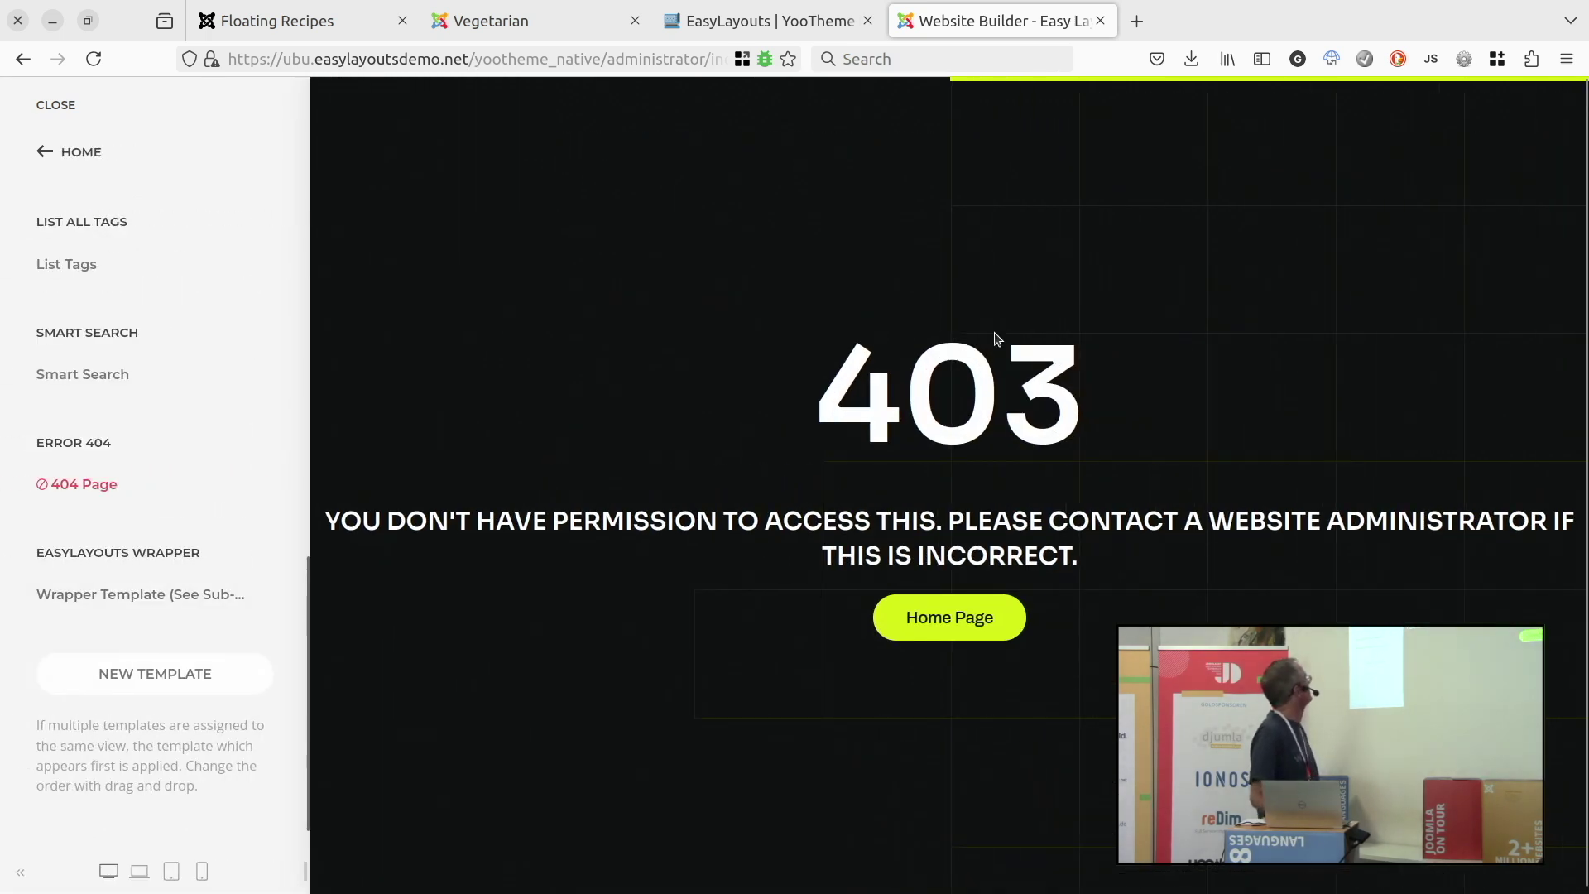
# Return the preview to the home page and sign in to the front end with the account username and password.
pyautogui.click(992, 617)
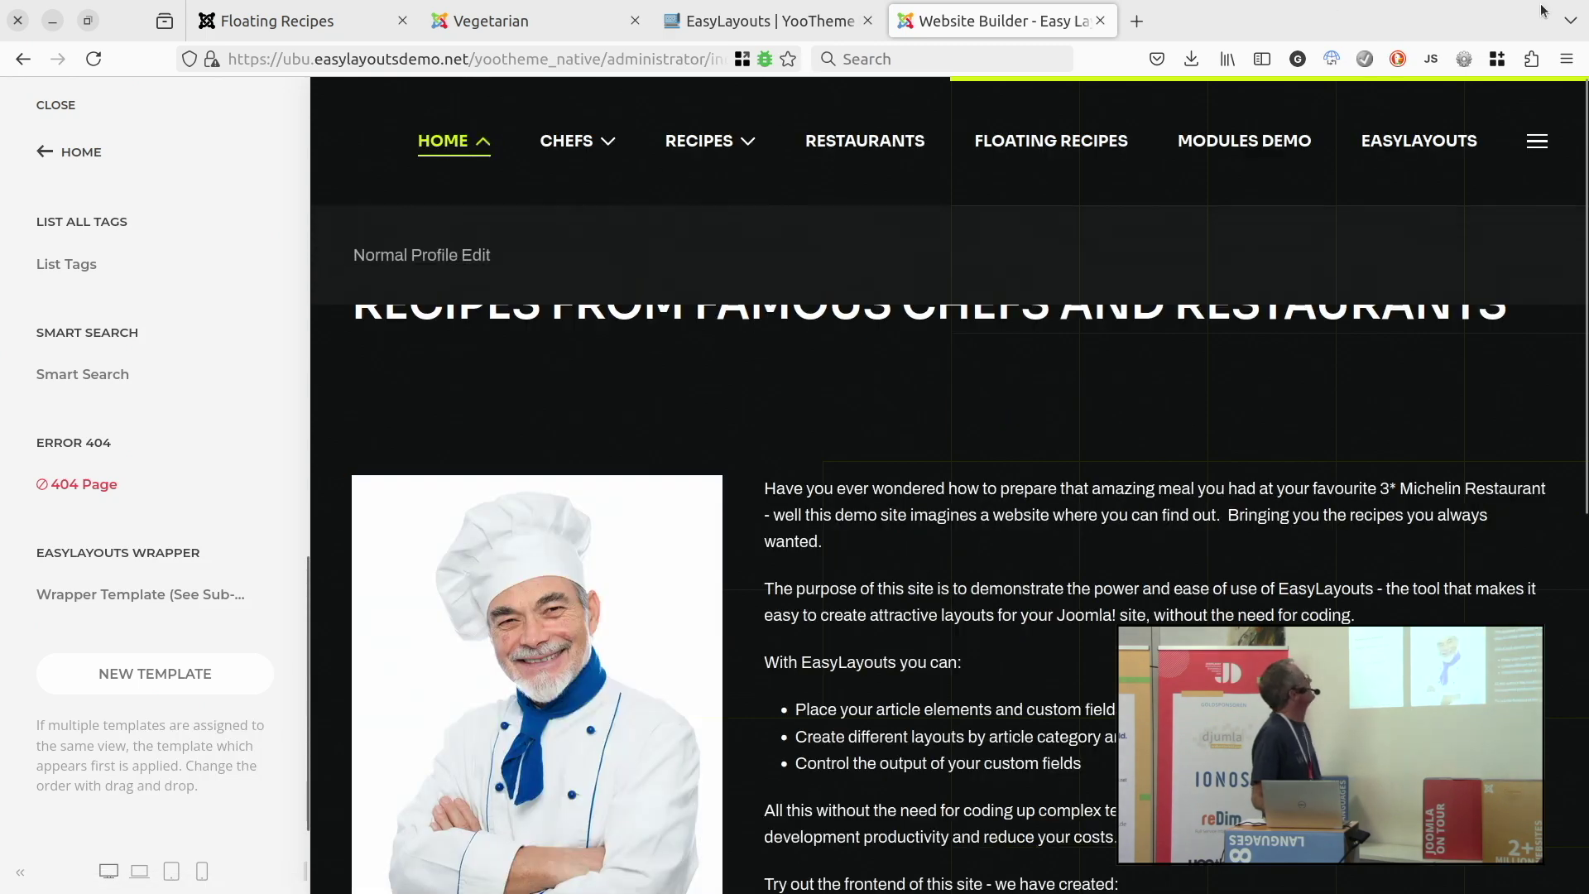
pyautogui.click(1536, 141)
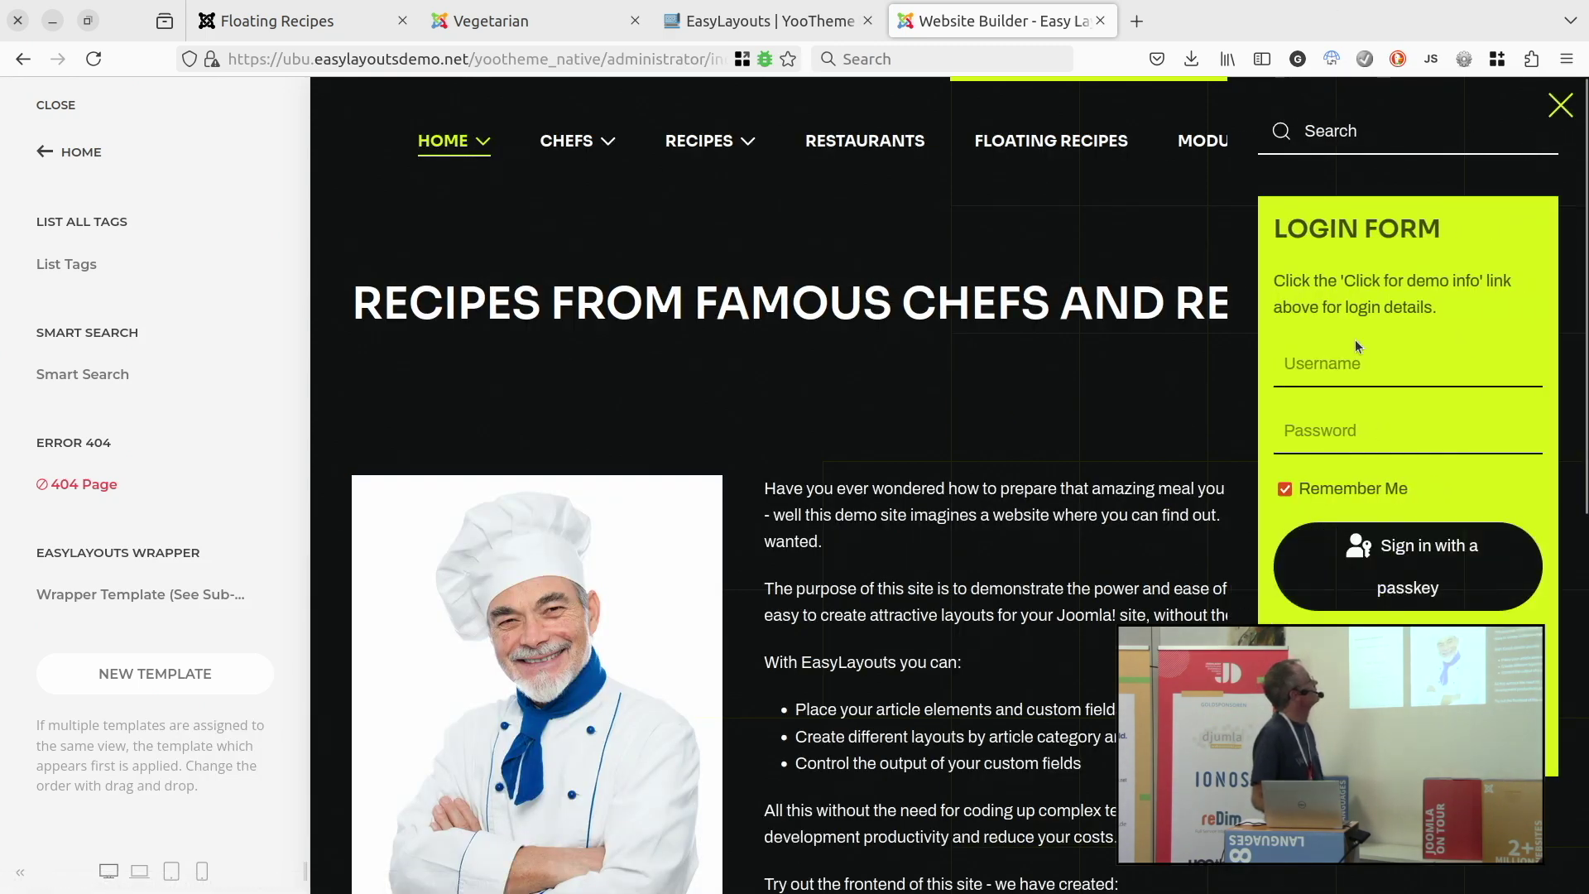
pyautogui.click(1350, 375)
pyautogui.click(1345, 377)
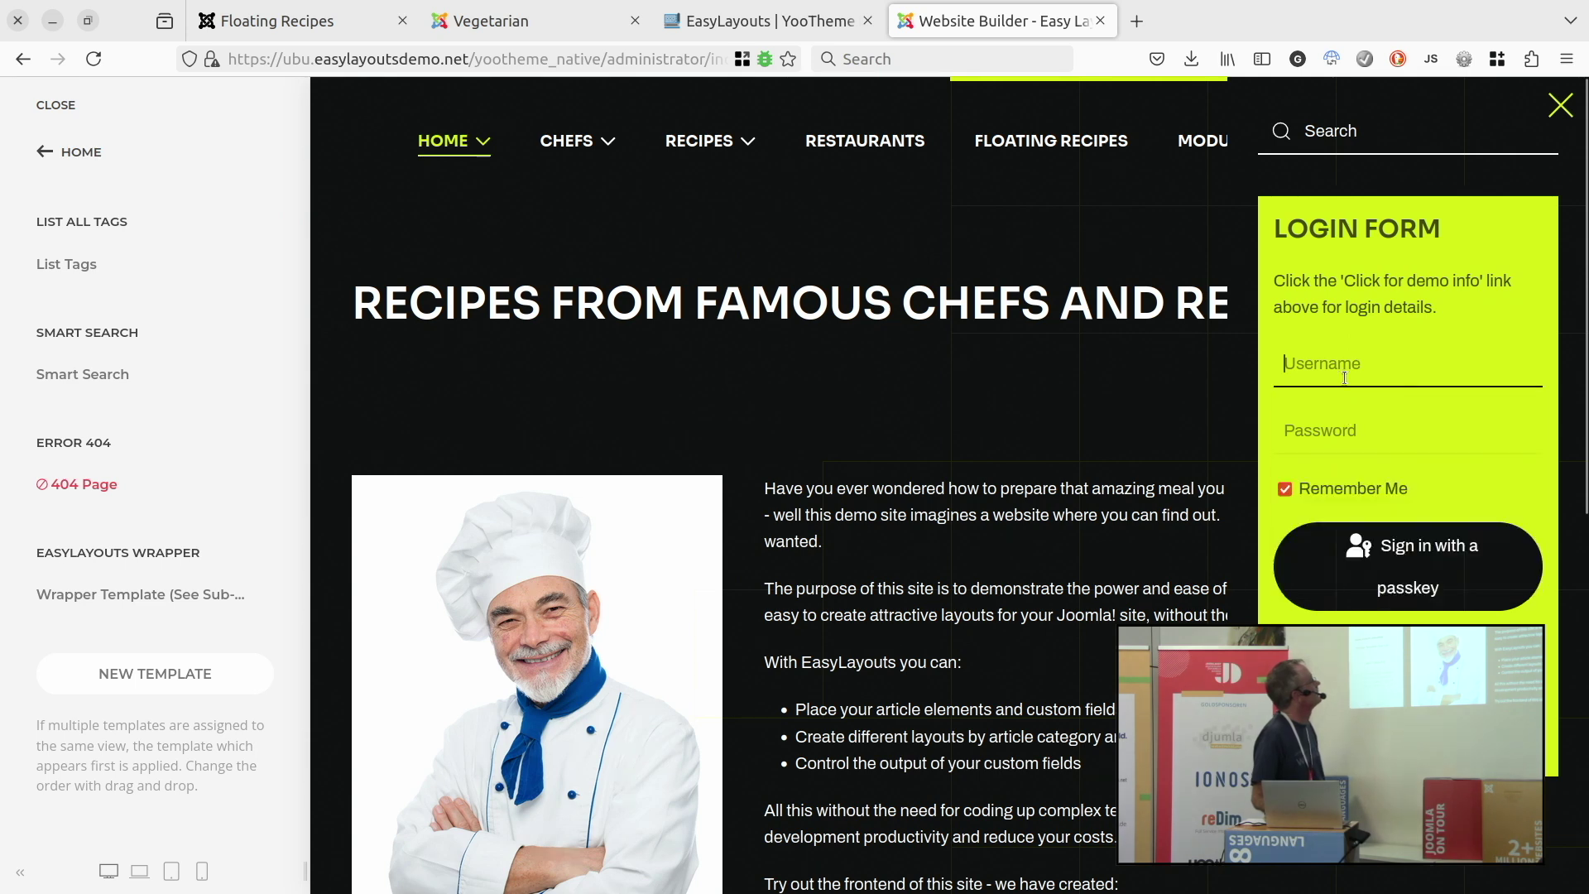
pyautogui.click(1342, 378)
pyautogui.click(1341, 427)
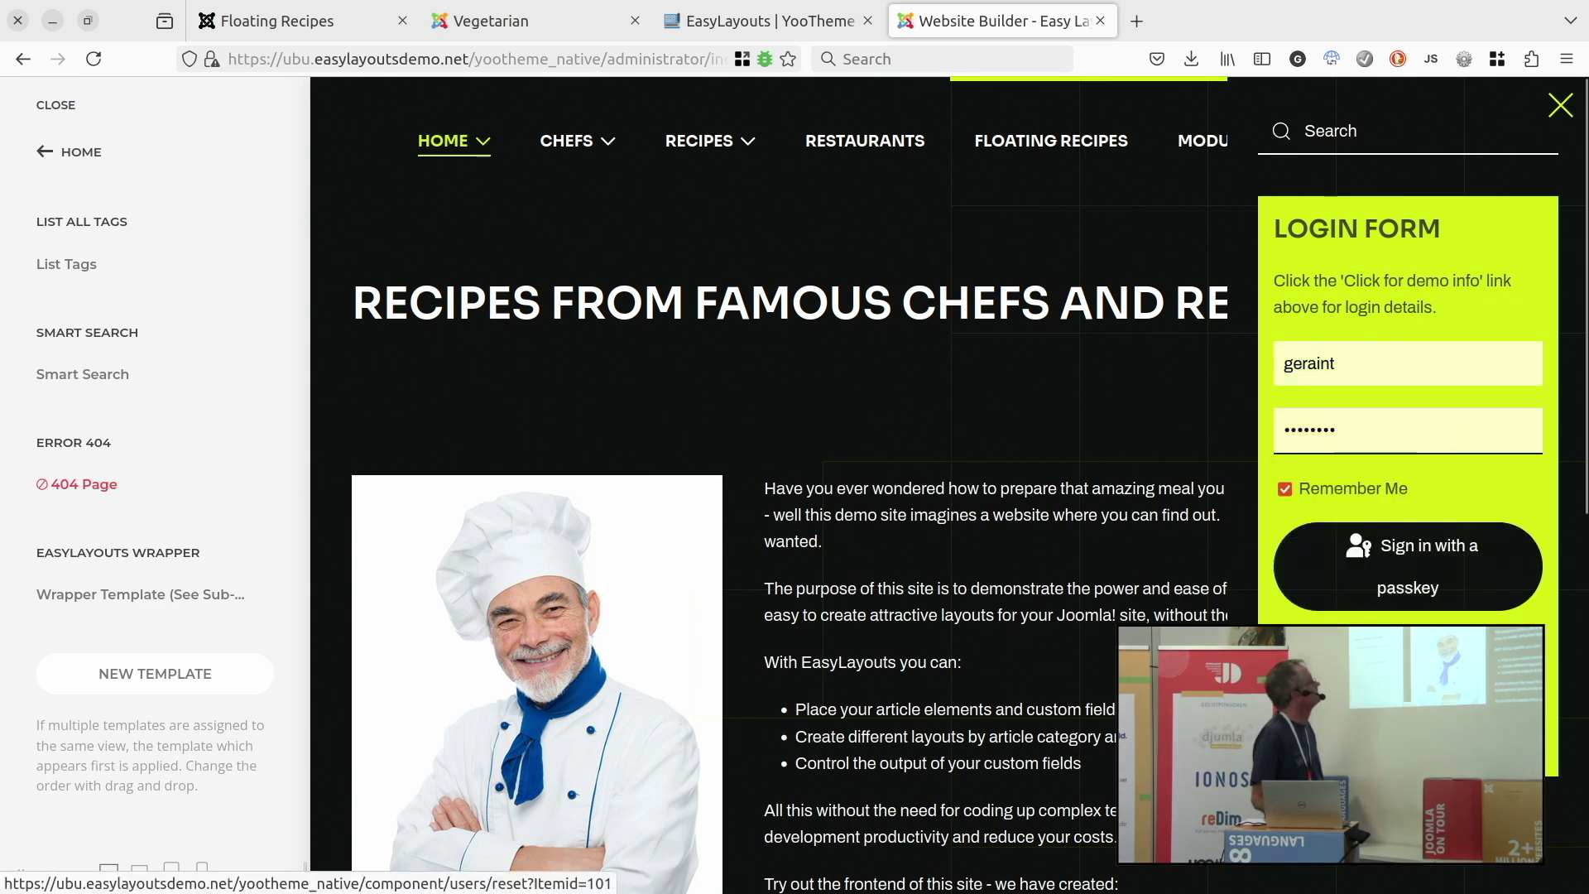
pyautogui.click(756, 290)
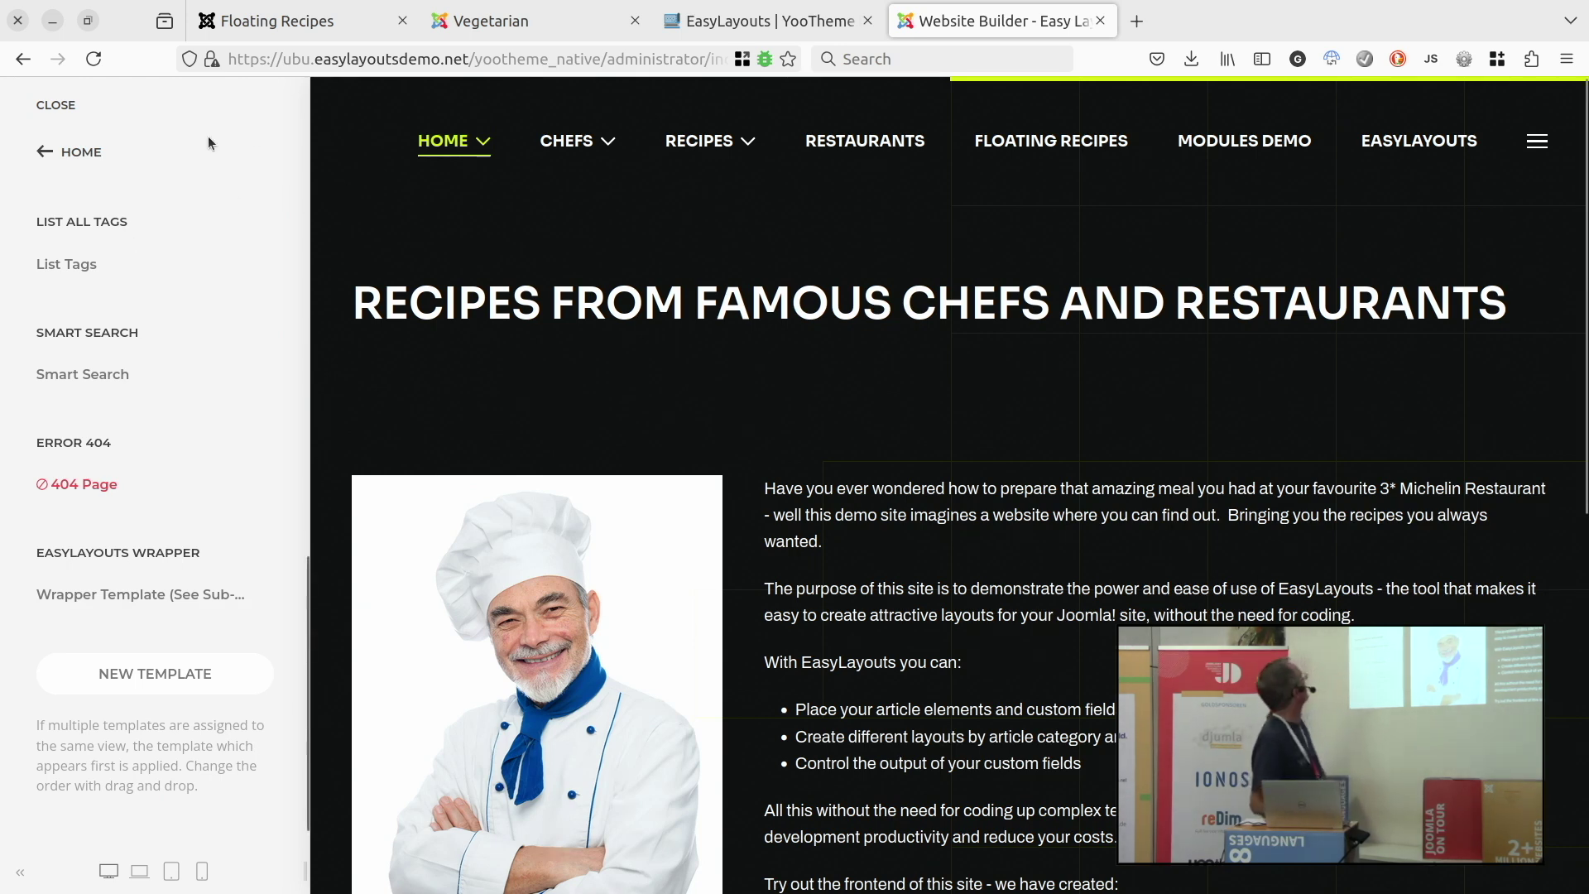
# Reload the YOOtheme template list and open the Wrapper Template (See sub-wrapper) in the builder.
pyautogui.click(73, 151)
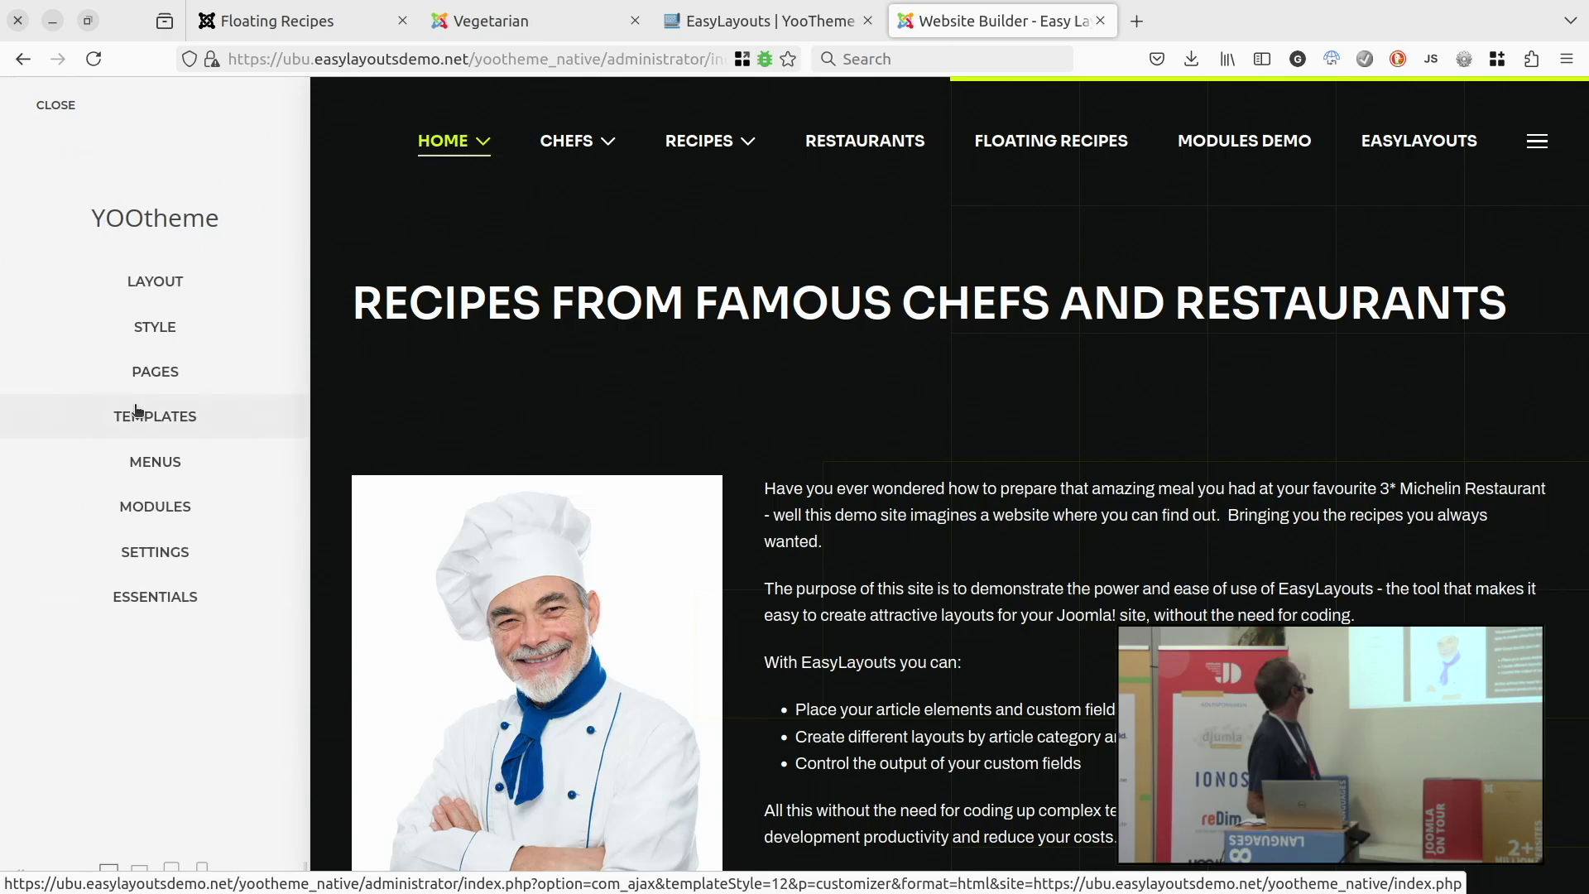
pyautogui.click(165, 418)
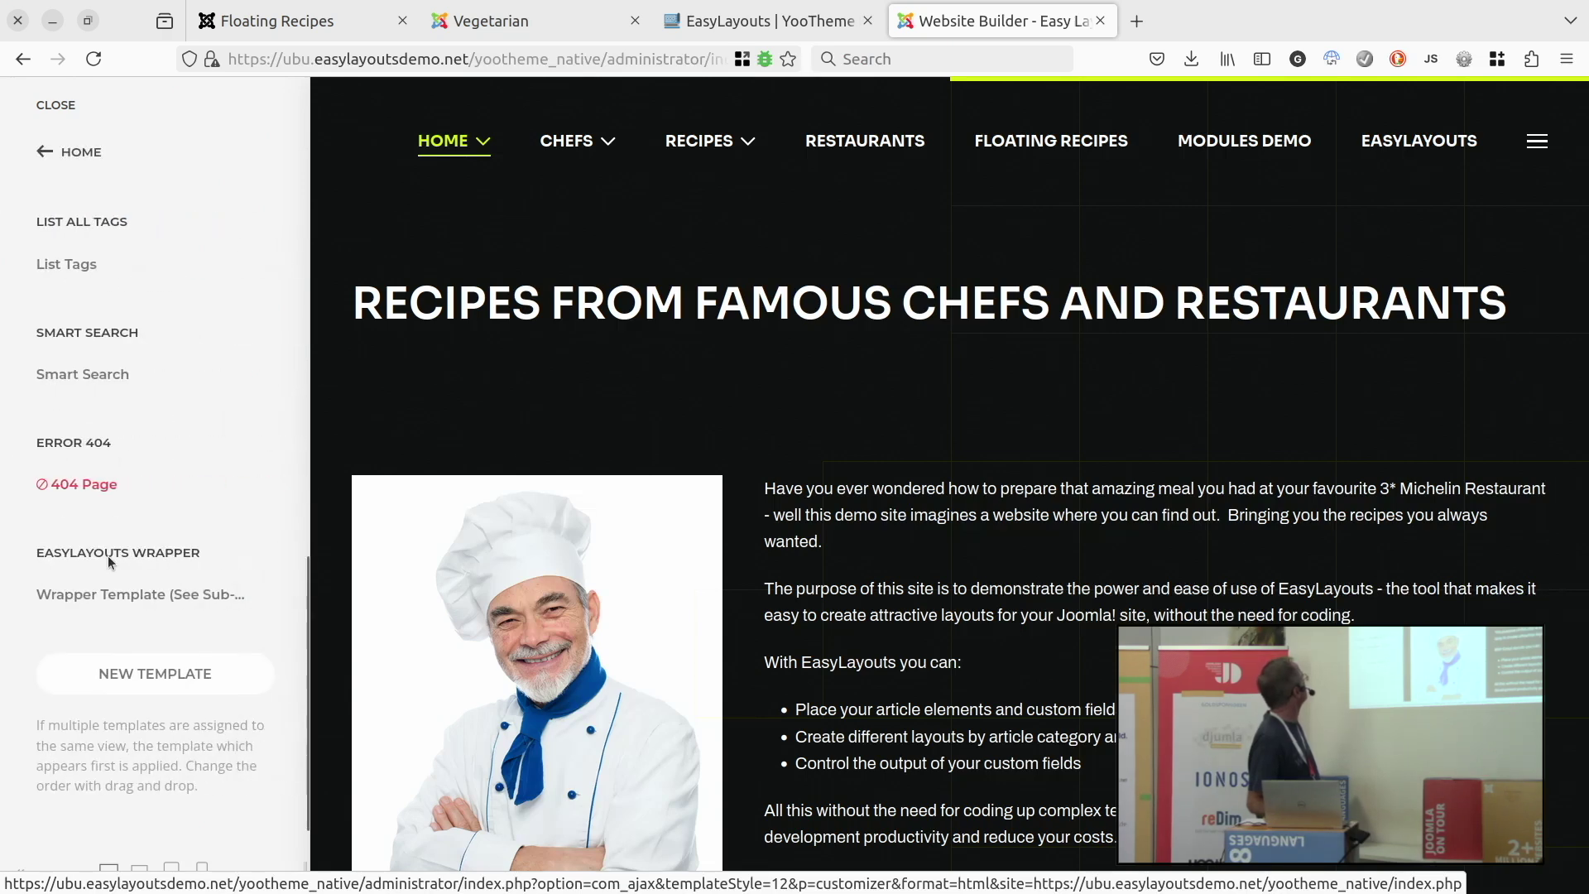
pyautogui.click(150, 611)
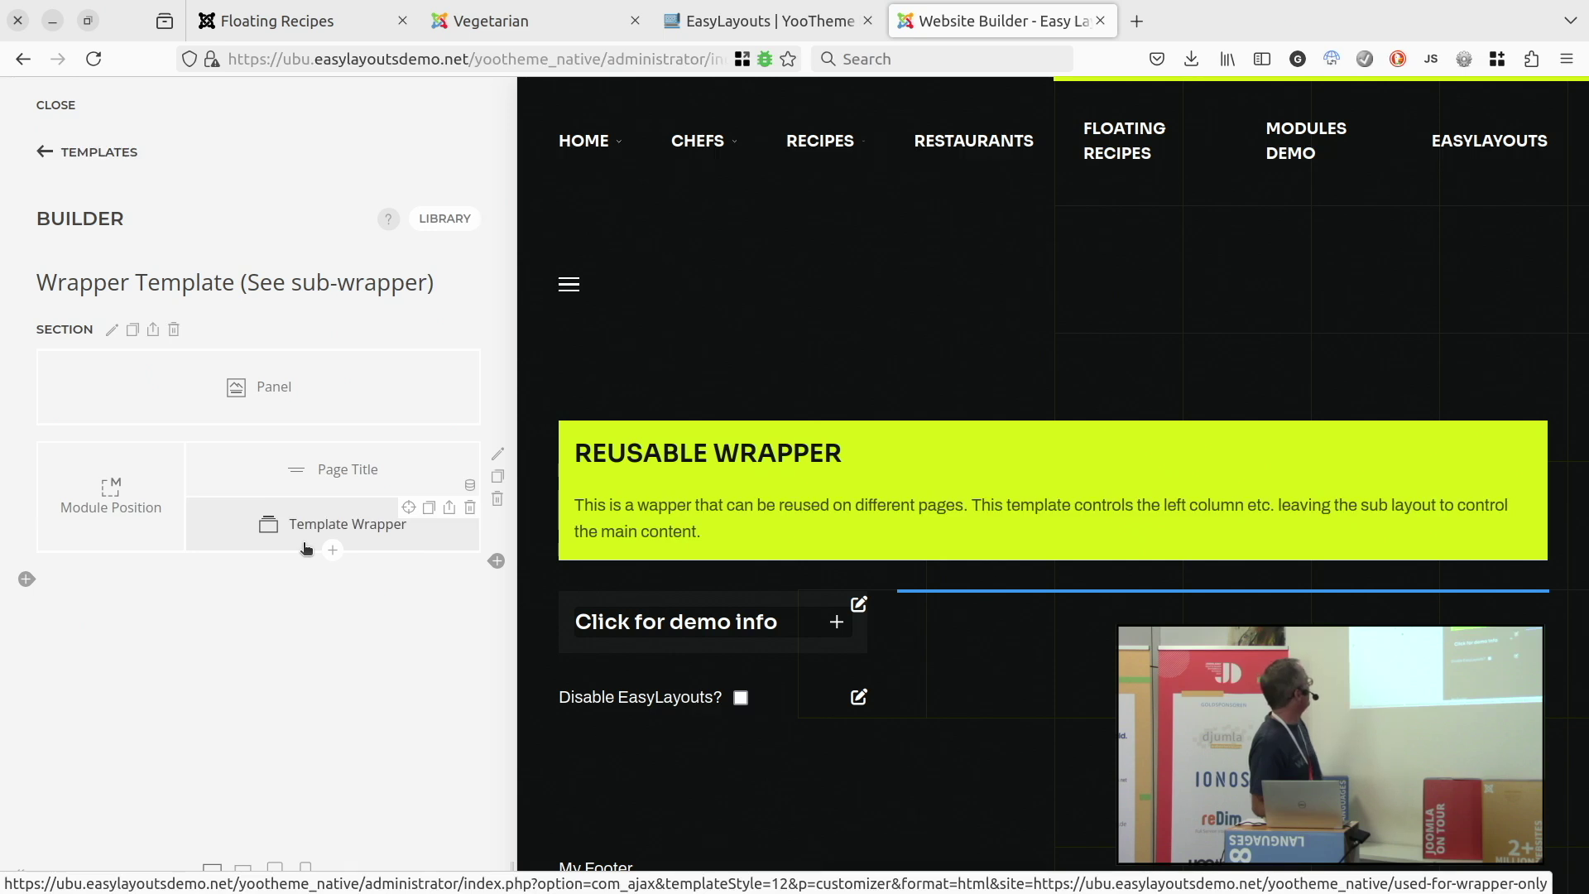
# Examine the general and advanced settings of the Template Wrapper element, then return to the wrapper template's structure.
pyautogui.click(323, 522)
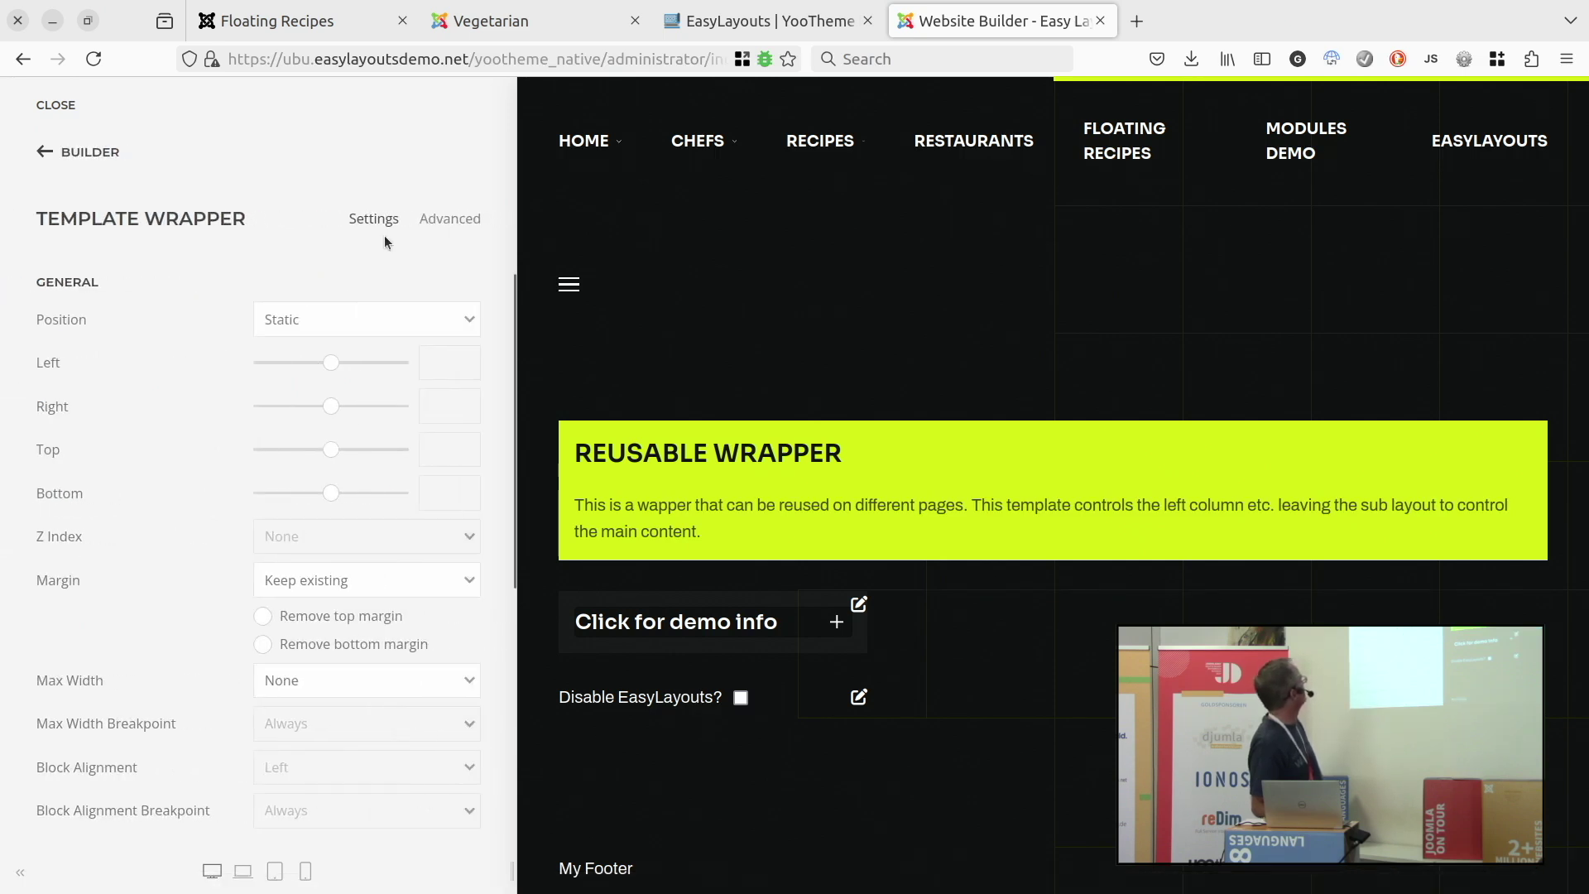
pyautogui.click(470, 221)
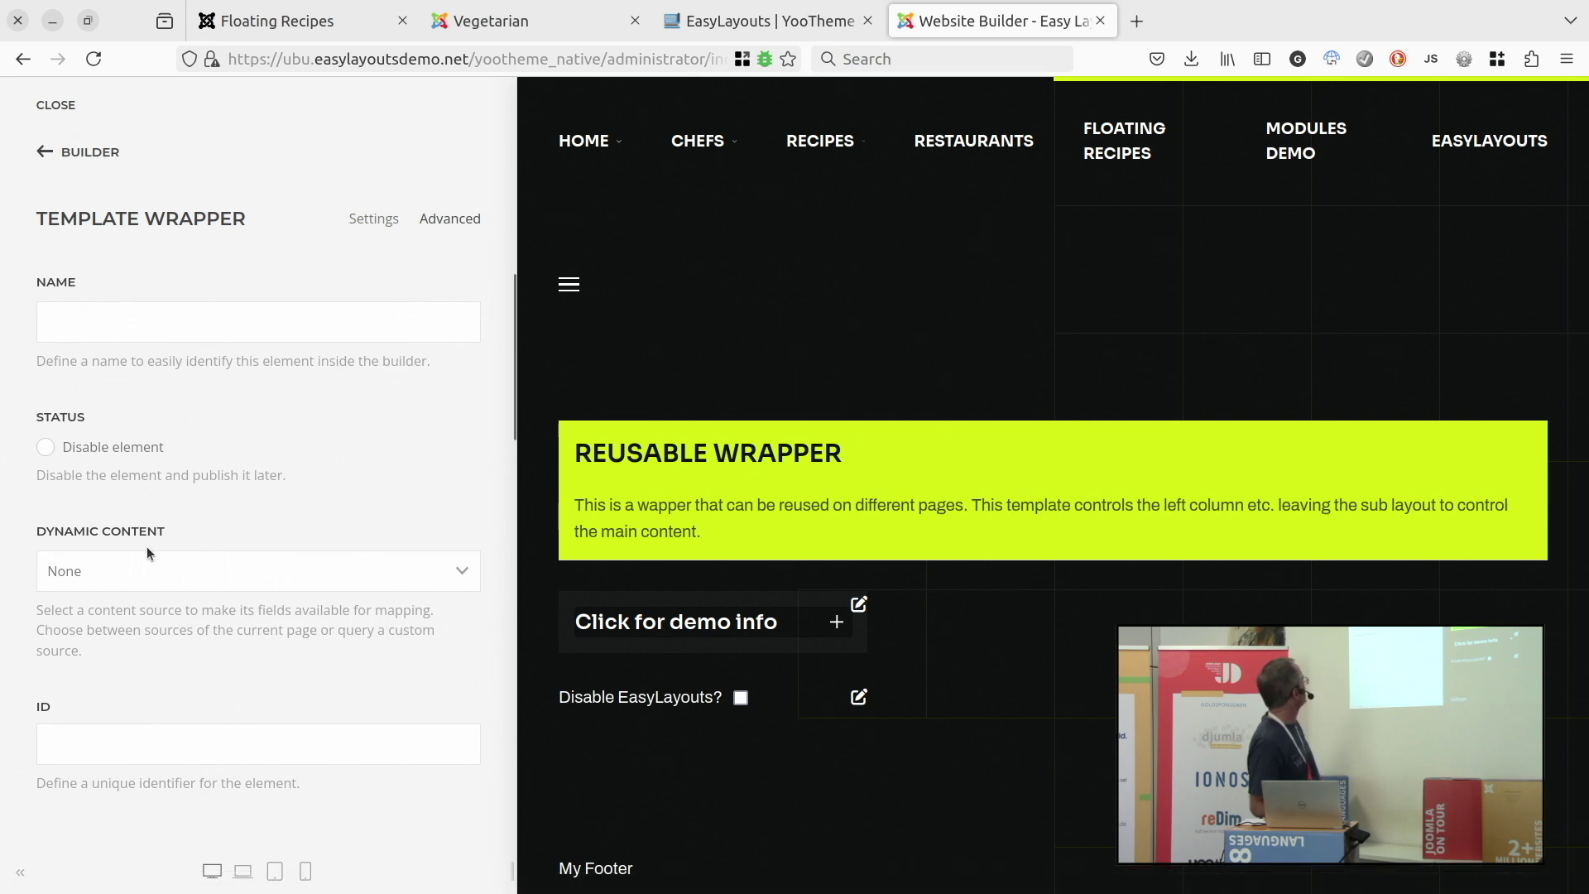
pyautogui.scroll(-2, 146, 547)
pyautogui.scroll(2, 146, 550)
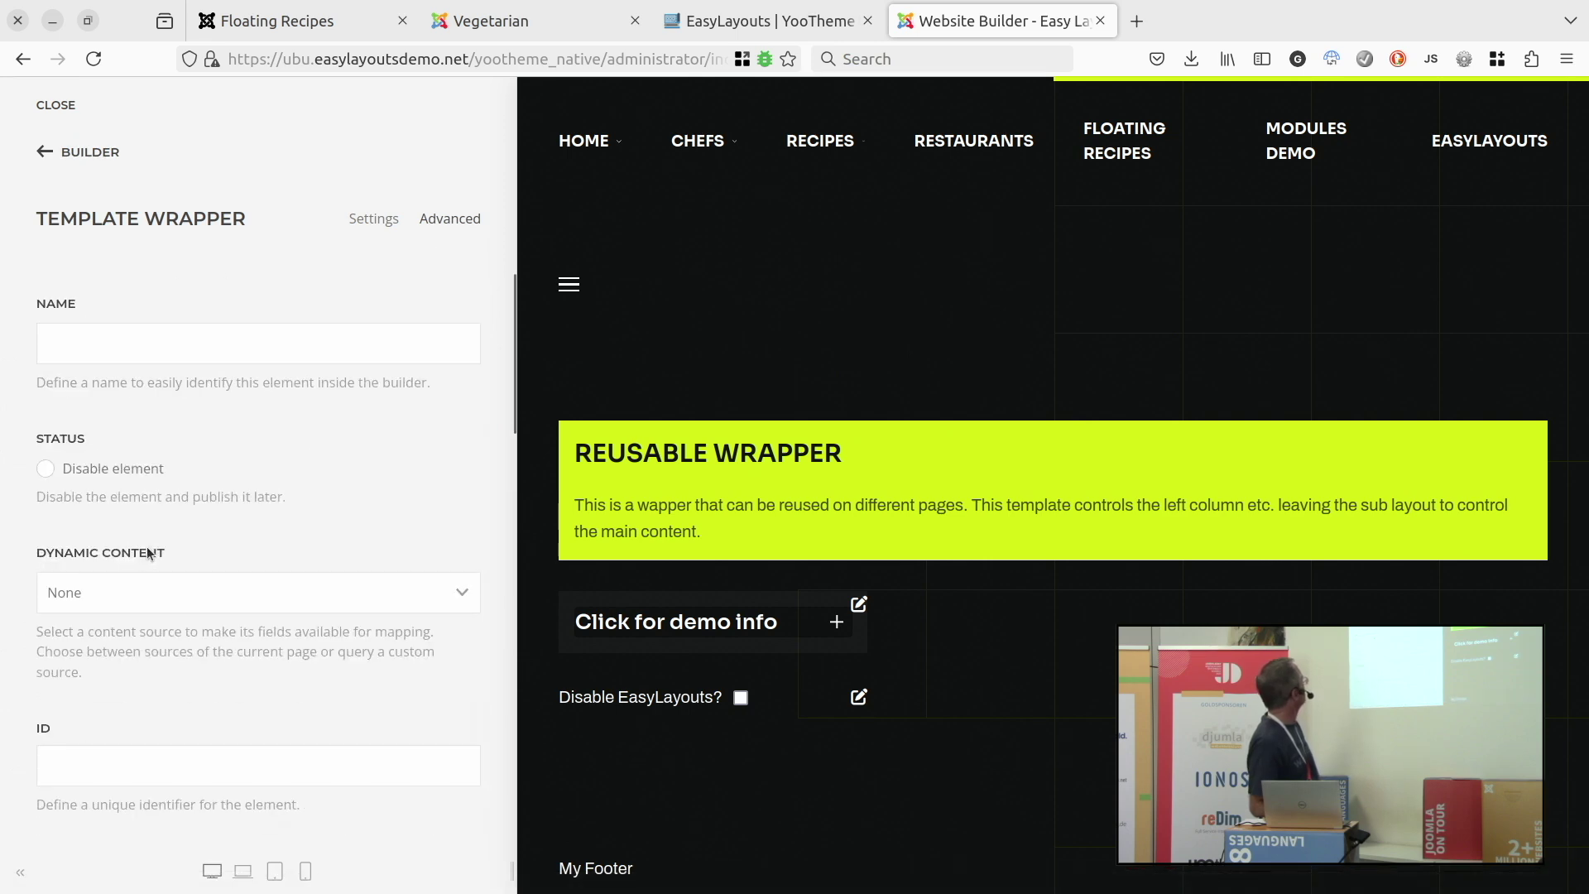
pyautogui.click(351, 217)
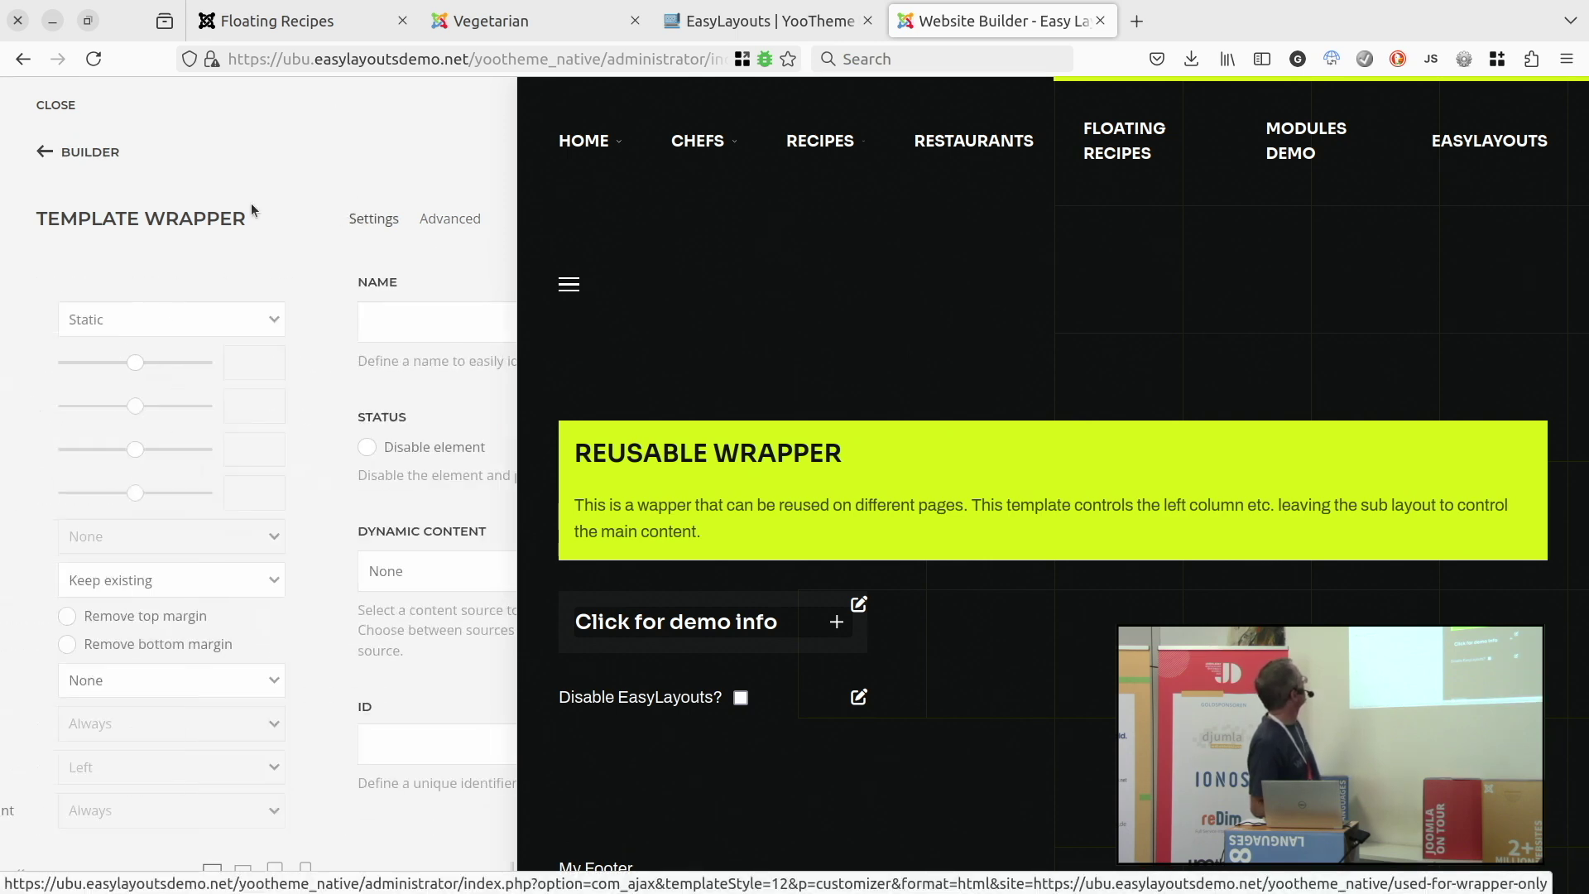
pyautogui.click(41, 159)
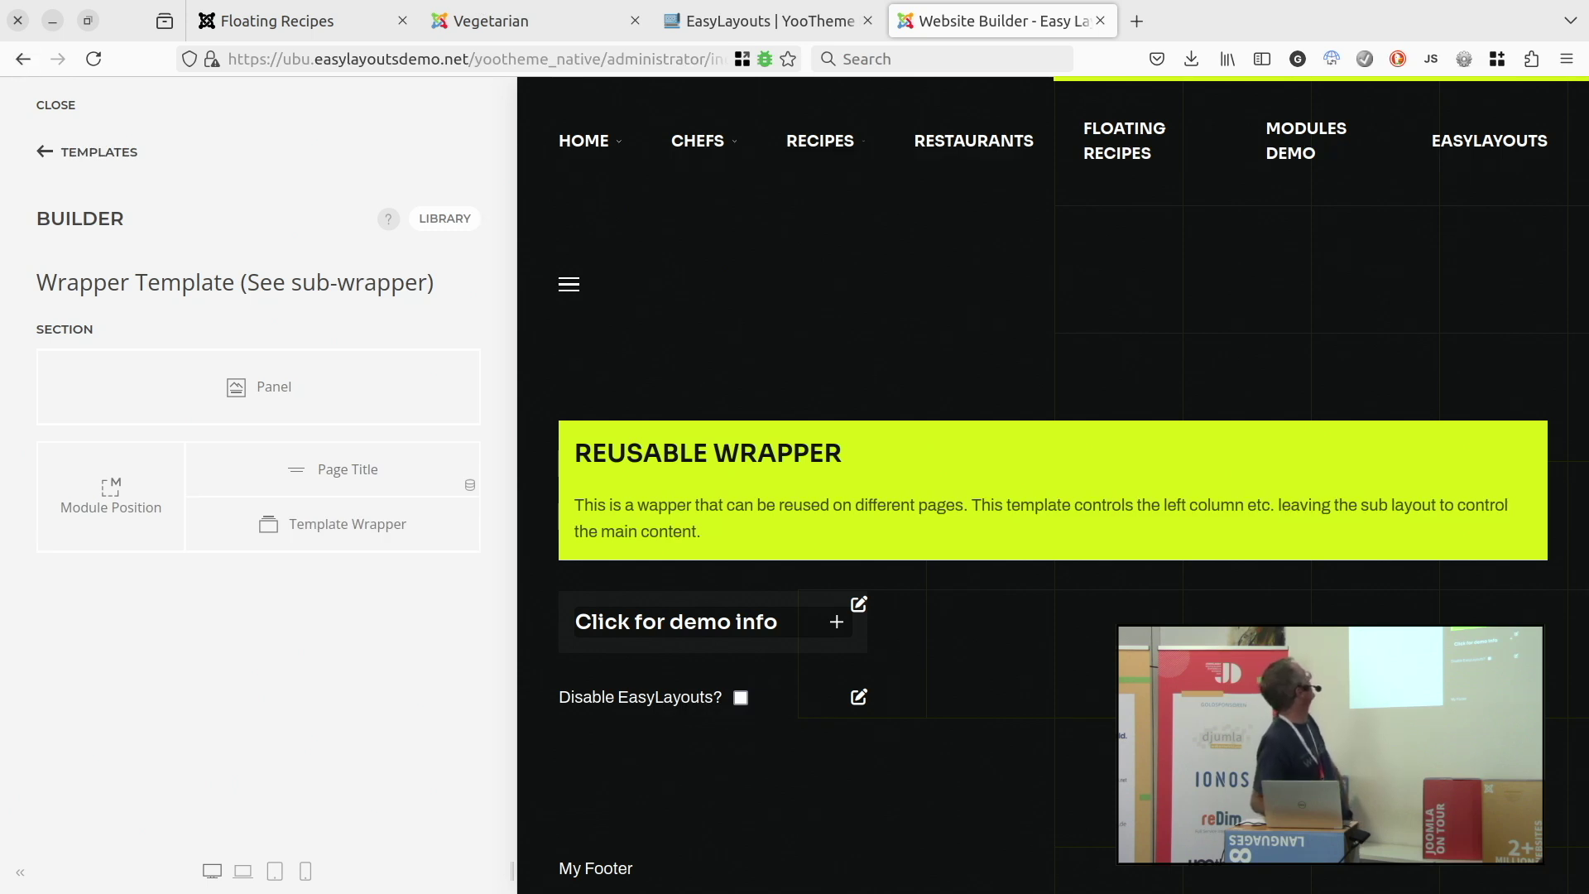
# Open the Recipes sub-wrapper (Vegetarian) template, inspect the contents of its Sublayout element, and return to the template list.
pyautogui.click(54, 153)
pyautogui.scroll(10, 141, 493)
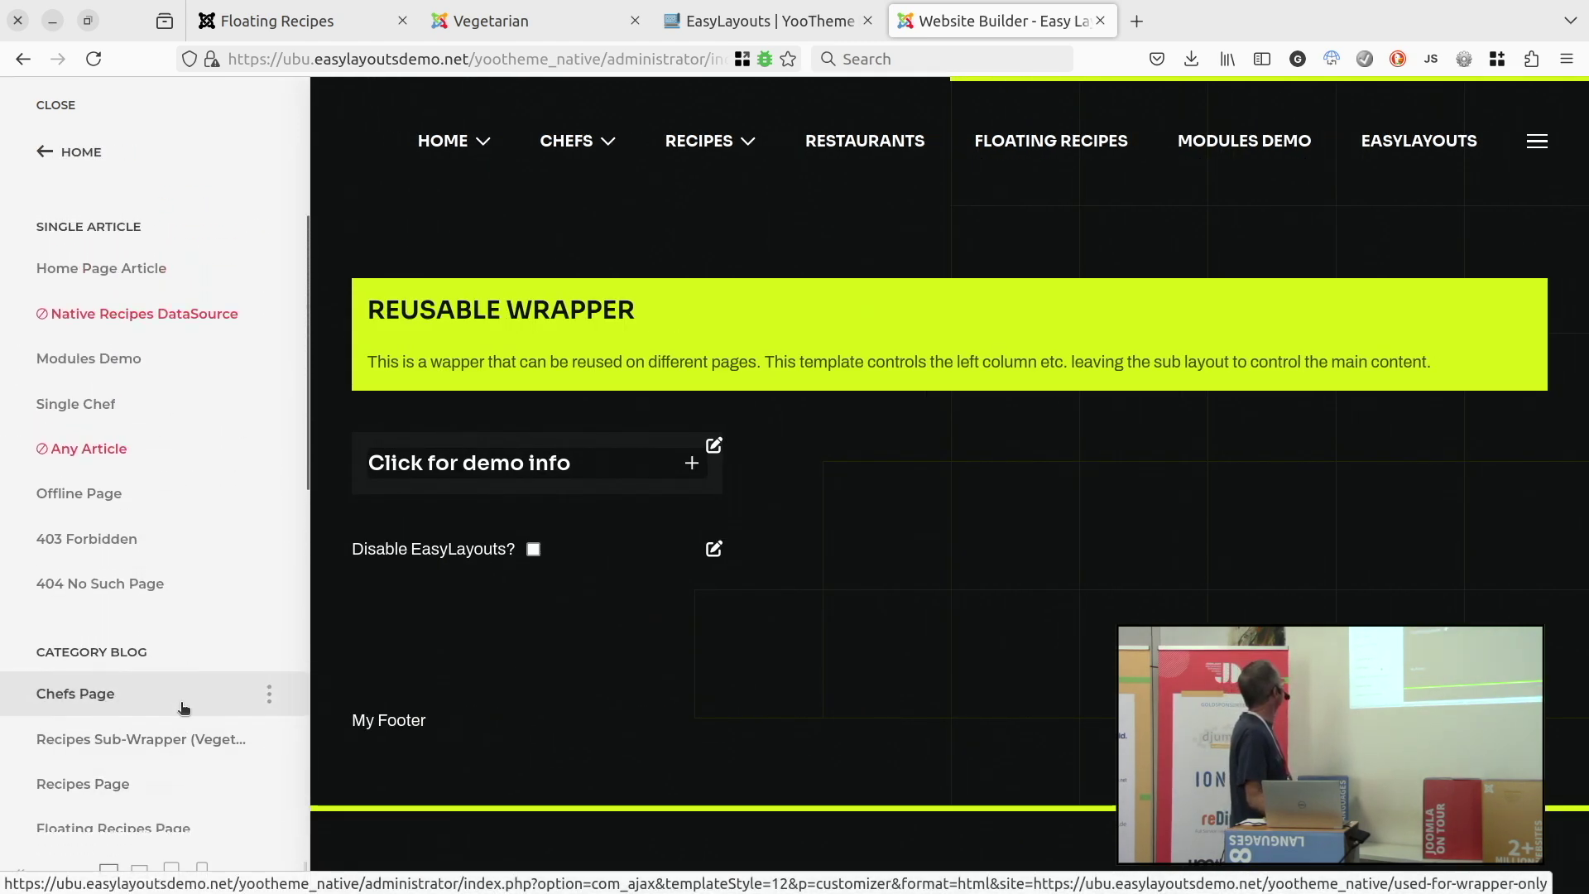
pyautogui.click(169, 744)
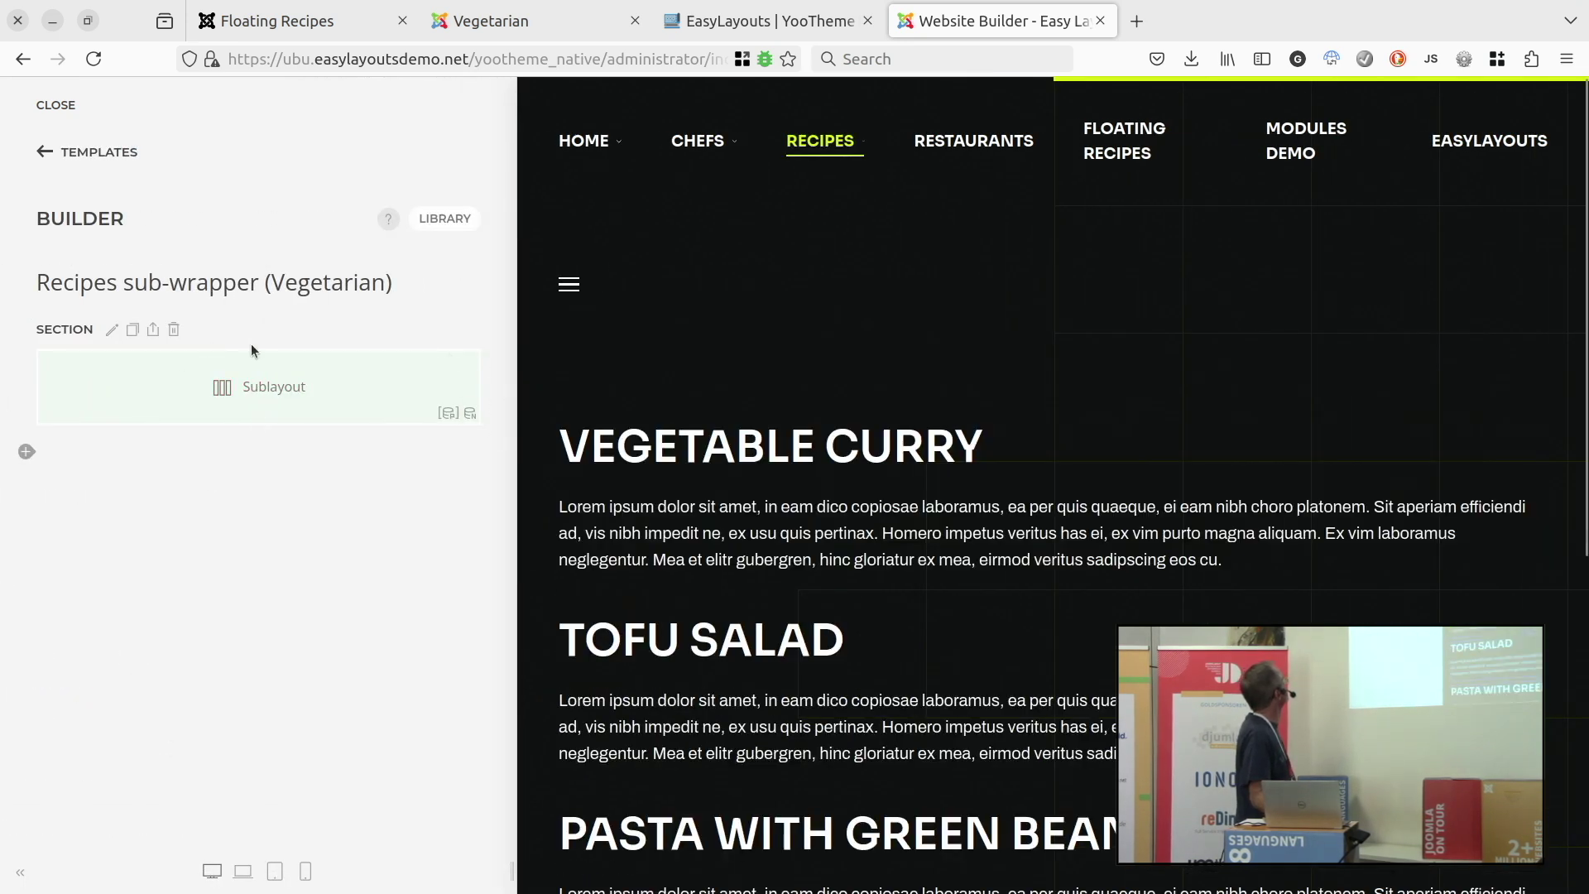
pyautogui.click(280, 382)
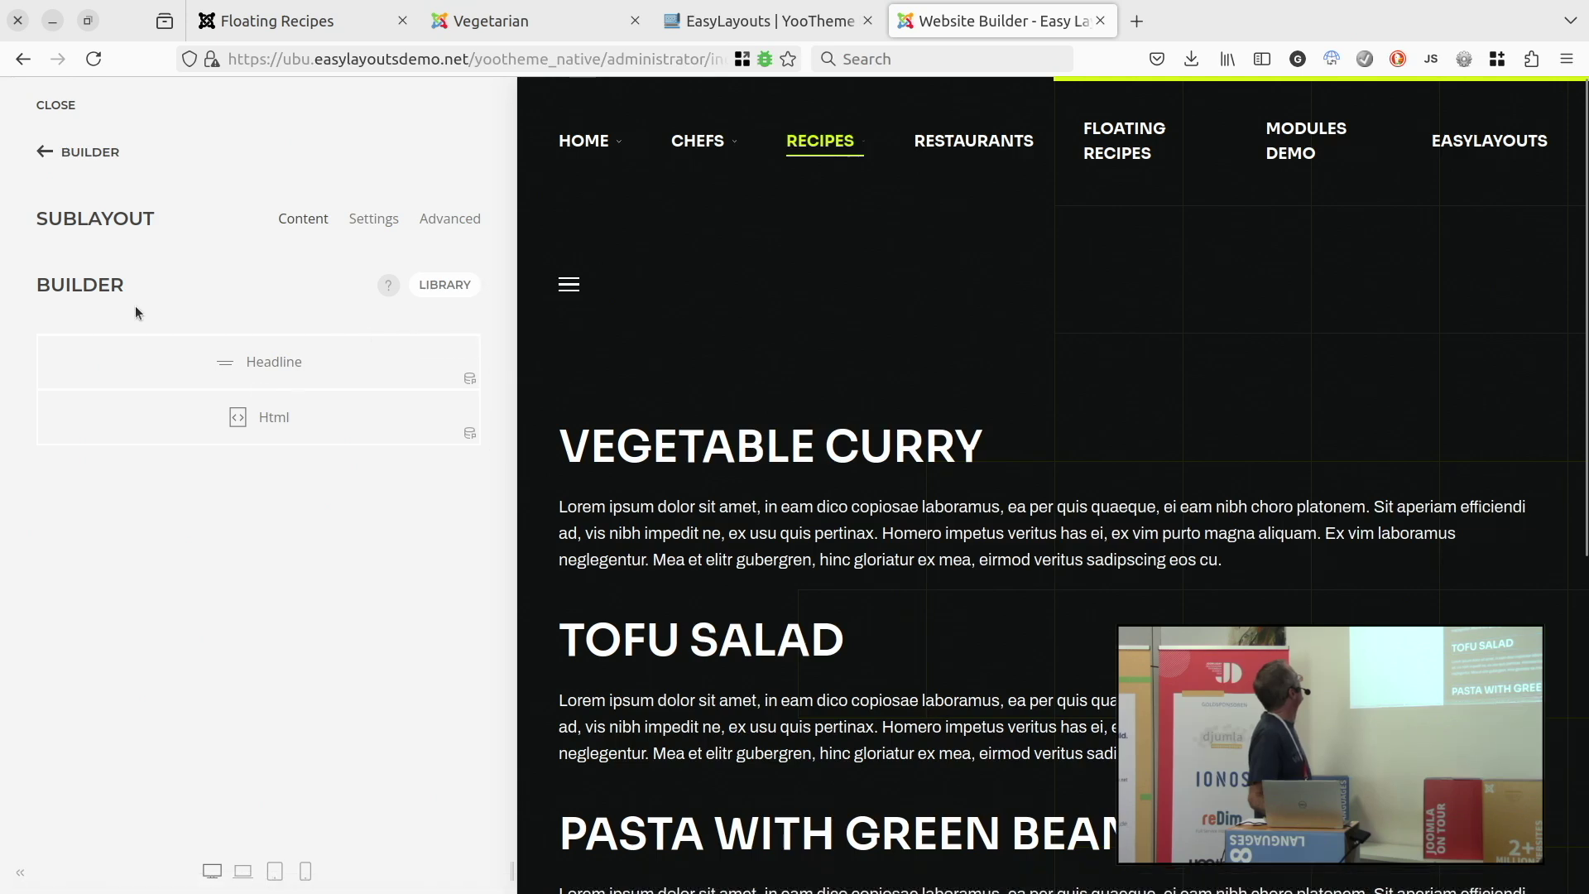
pyautogui.click(51, 151)
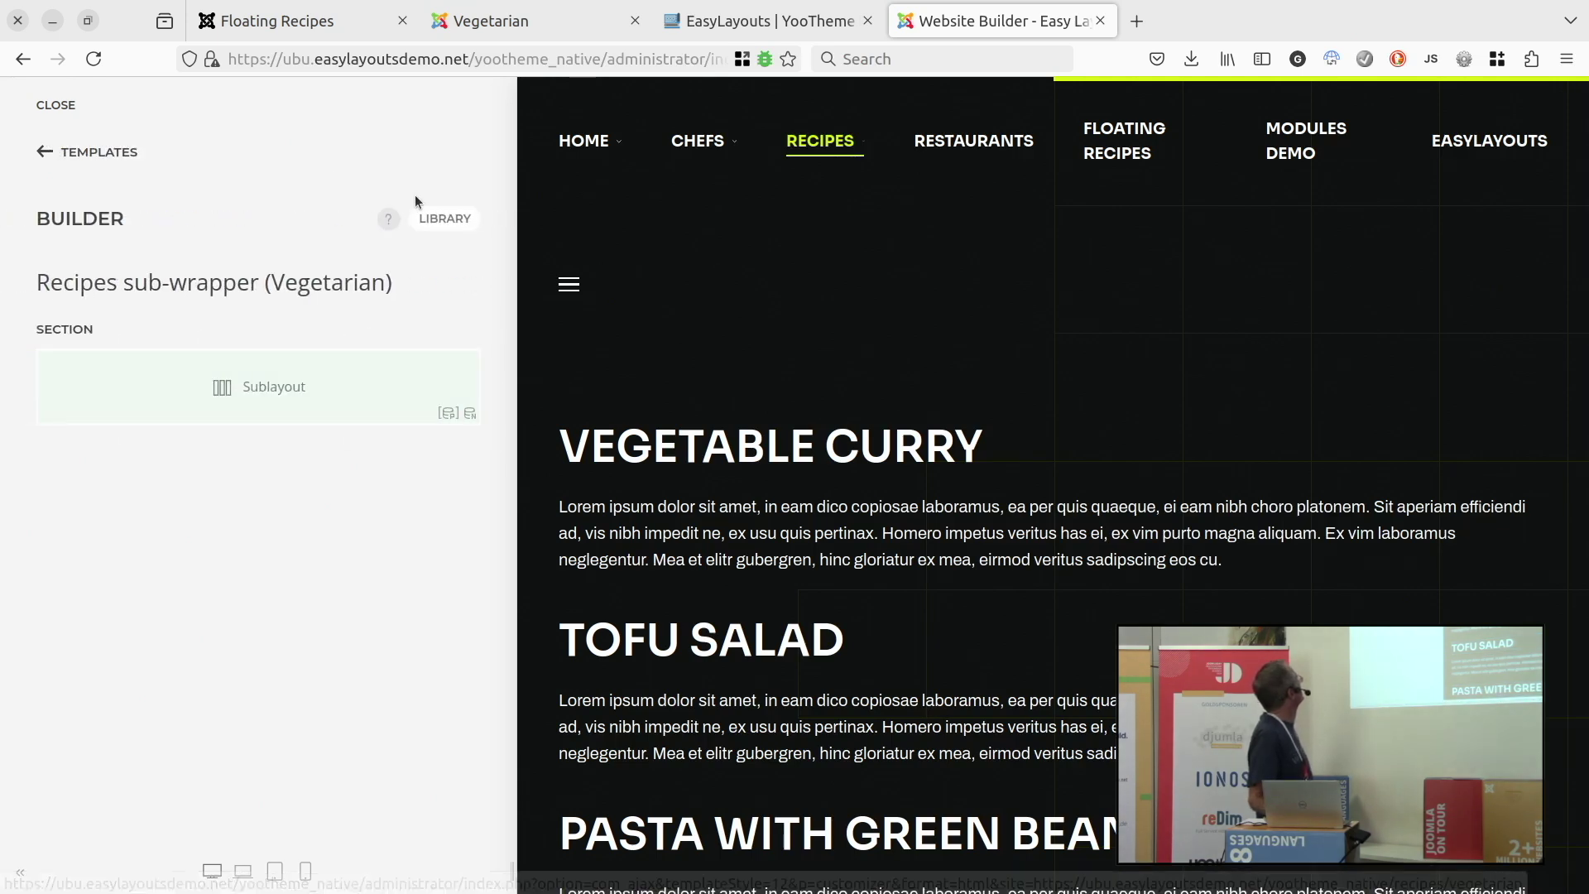
pyautogui.click(24, 151)
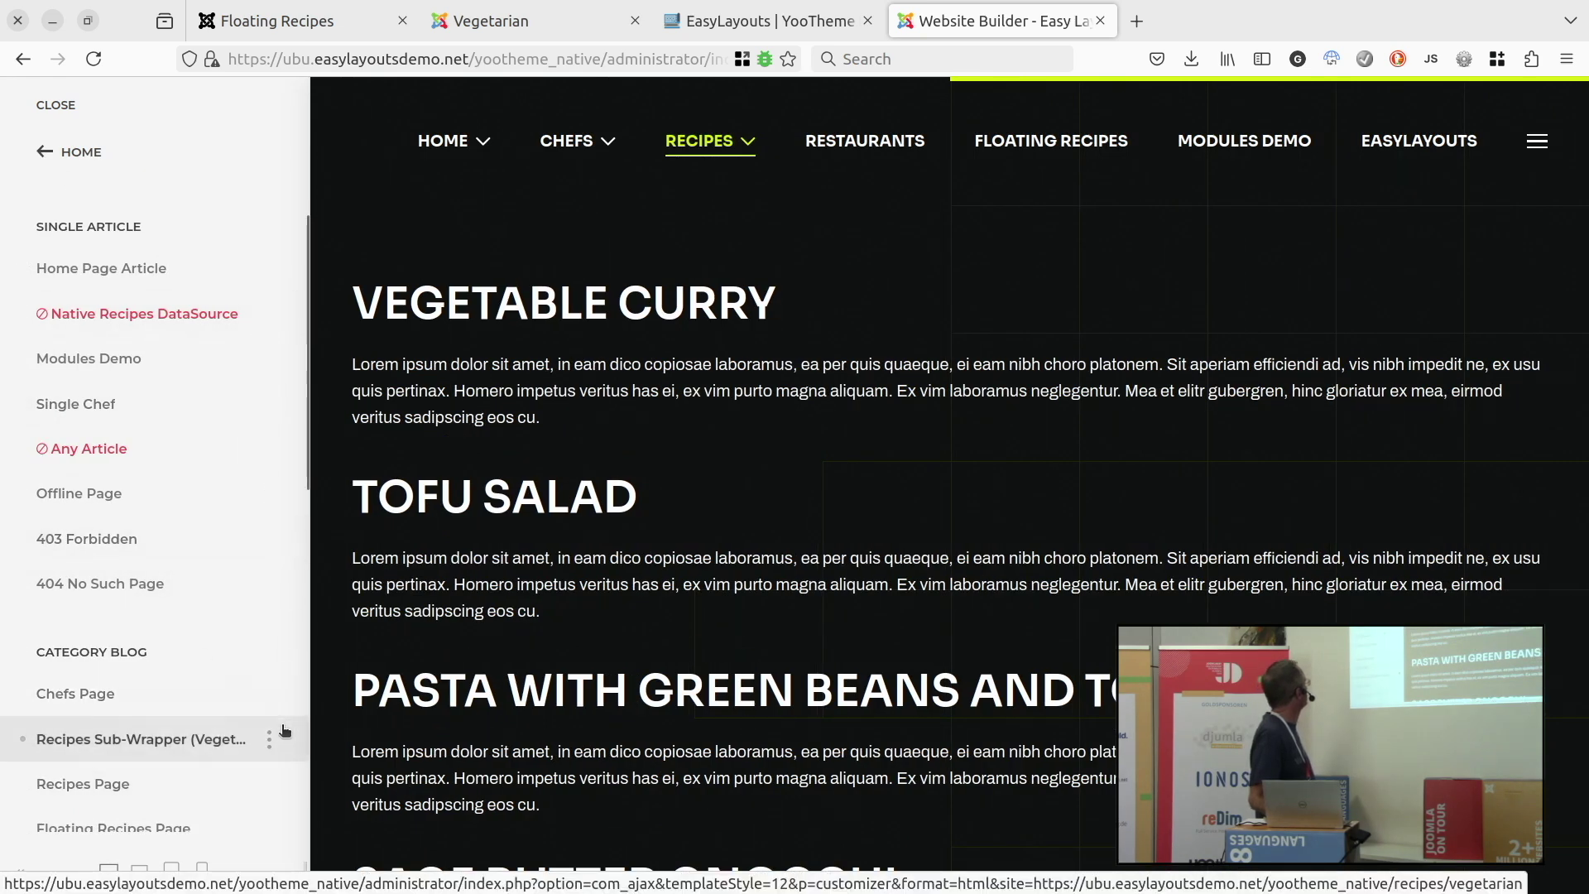
# Examine the page assignment, wrapper option, parent layout choices and category limits of the Recipes sub-wrapper (Vegetarian) template, then close its settings.
pyautogui.click(272, 744)
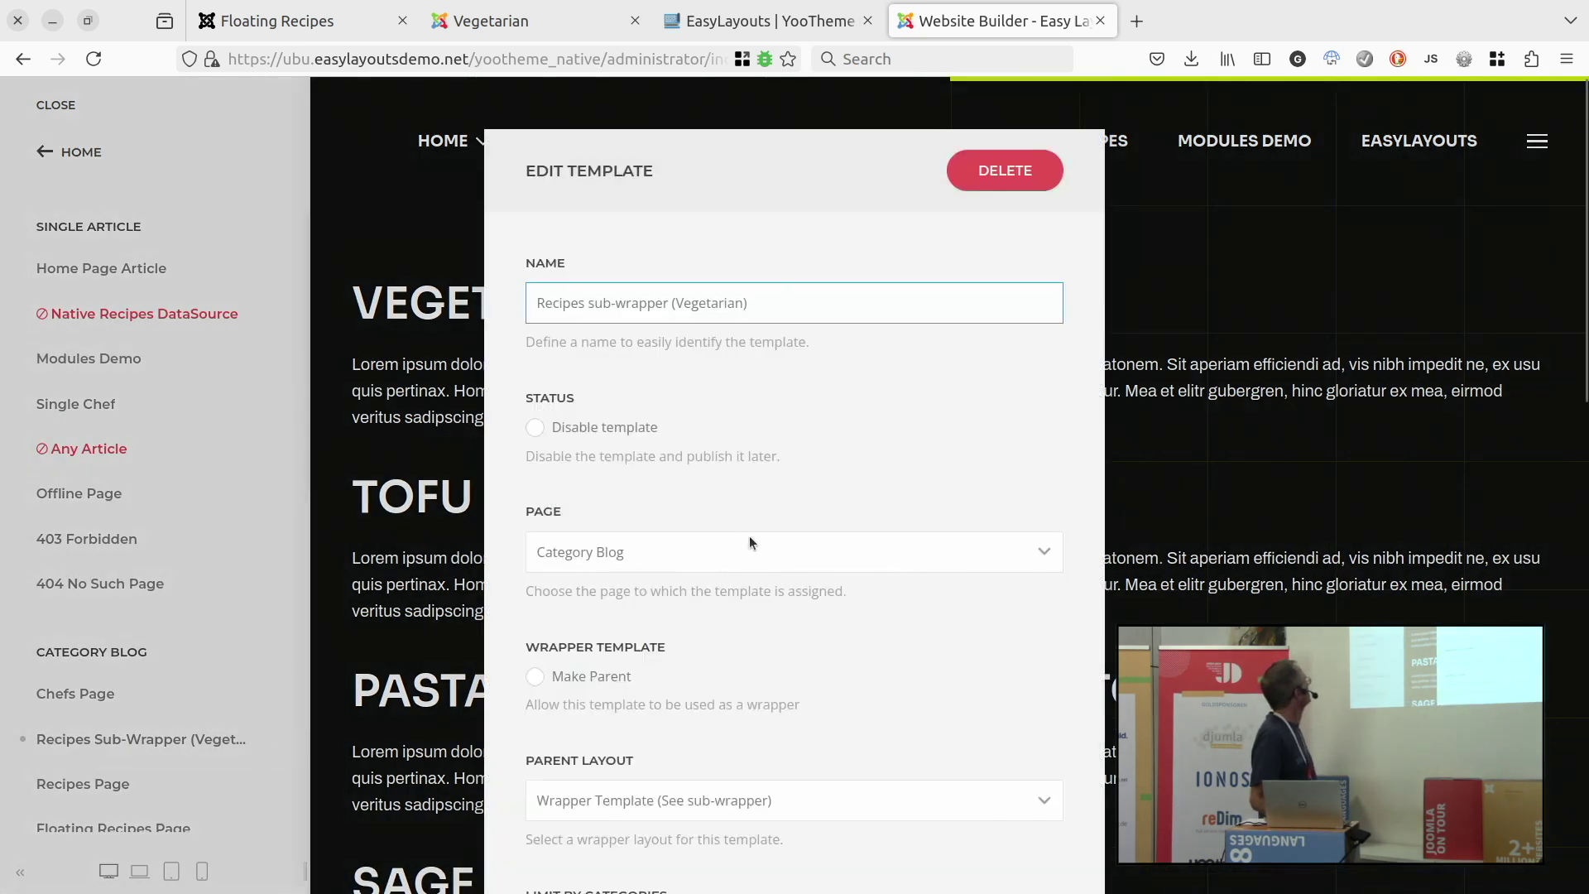
pyautogui.scroll(-2, 667, 676)
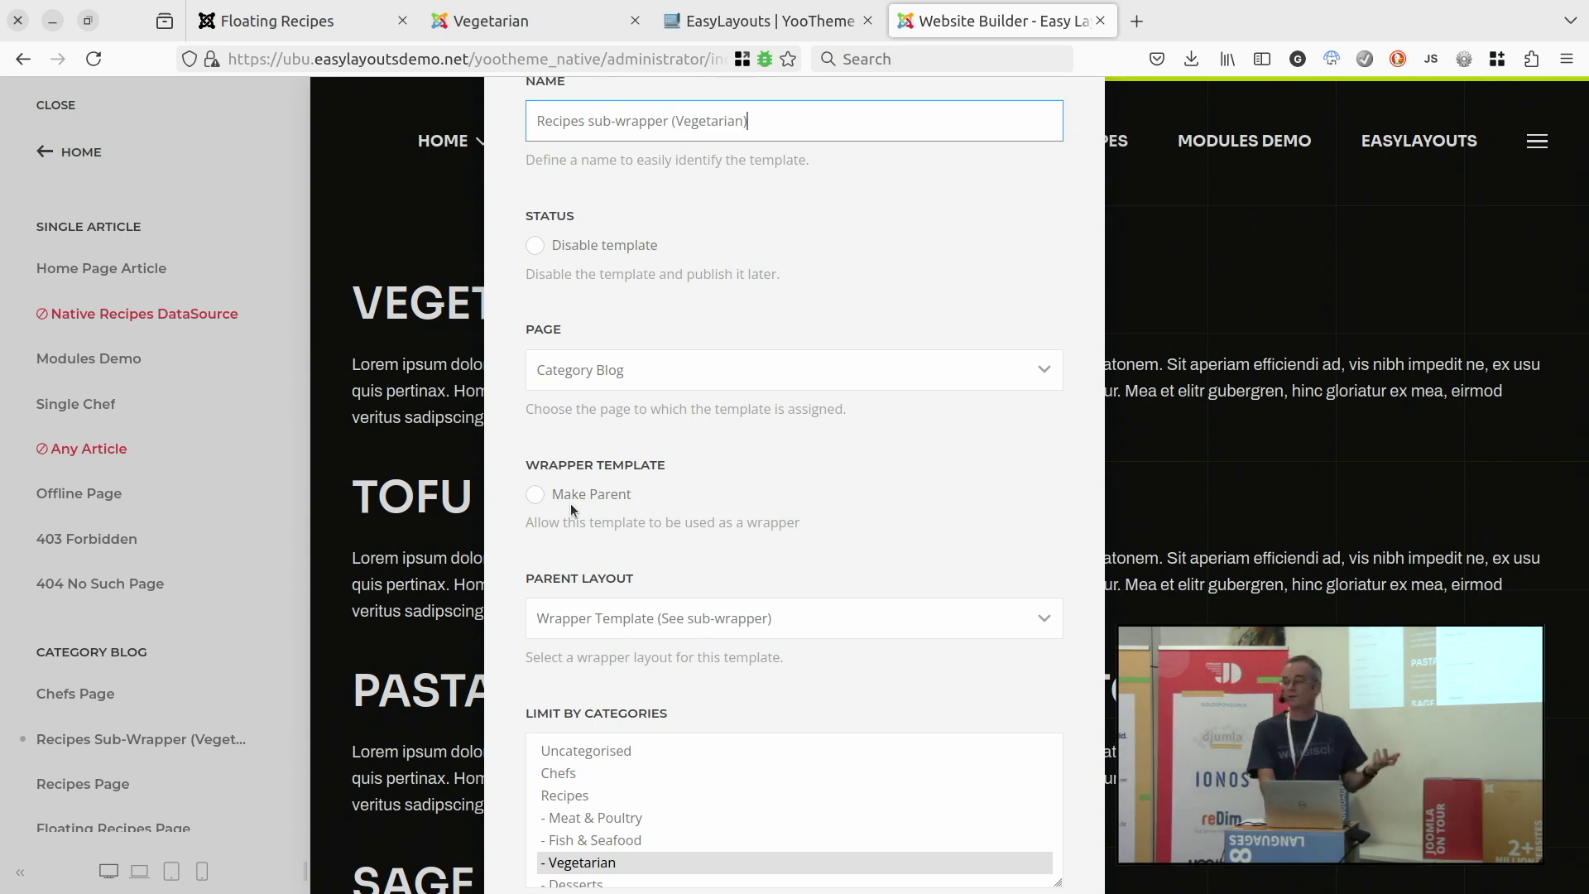
pyautogui.click(637, 618)
pyautogui.click(611, 538)
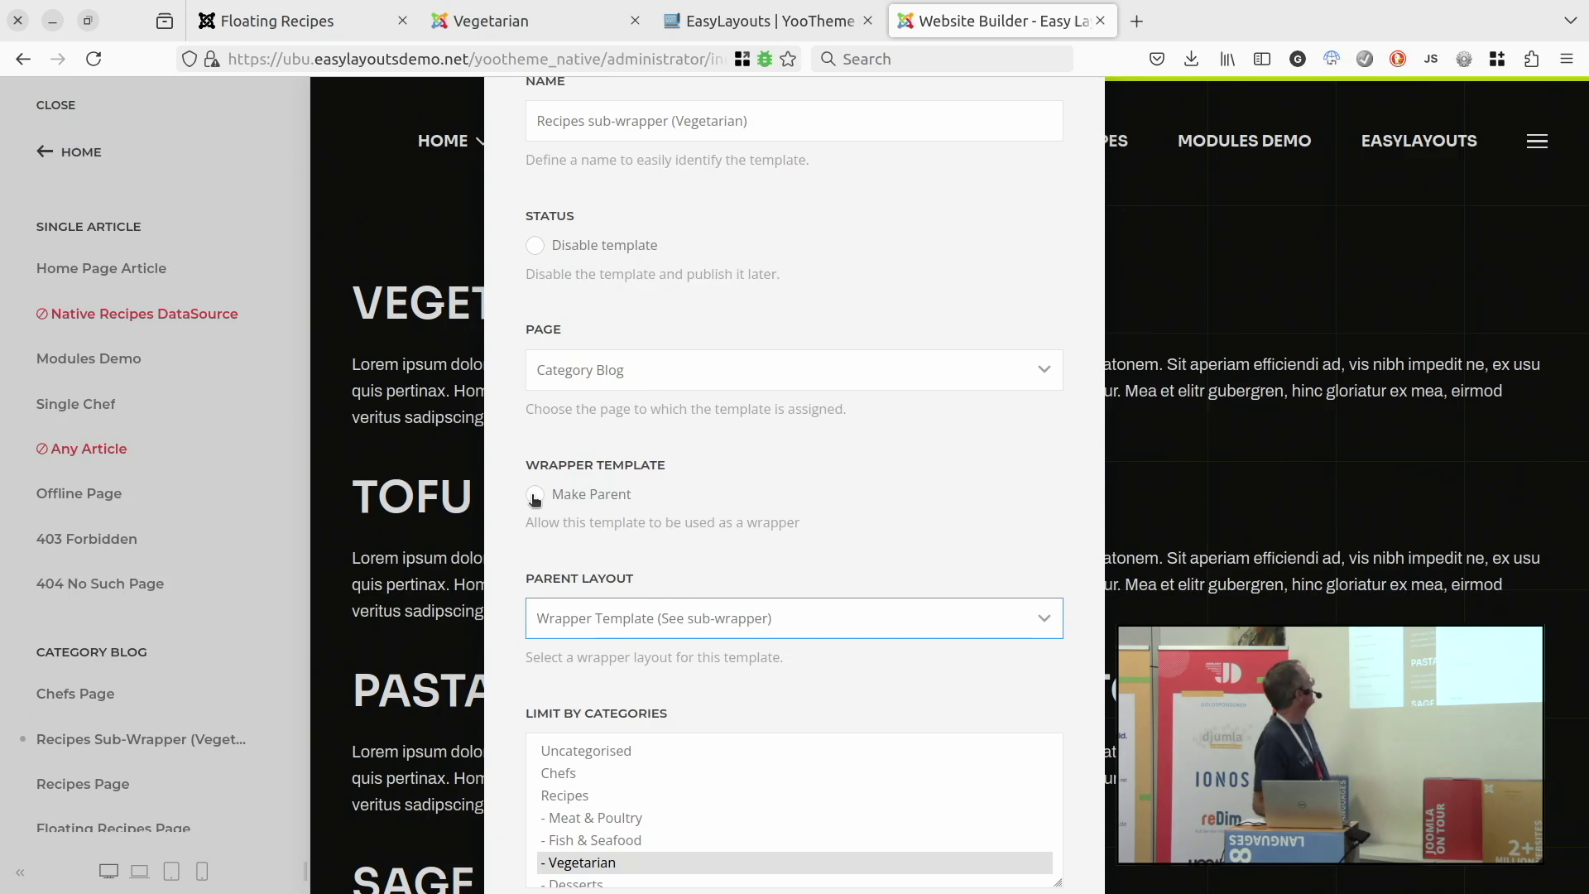
pyautogui.click(422, 251)
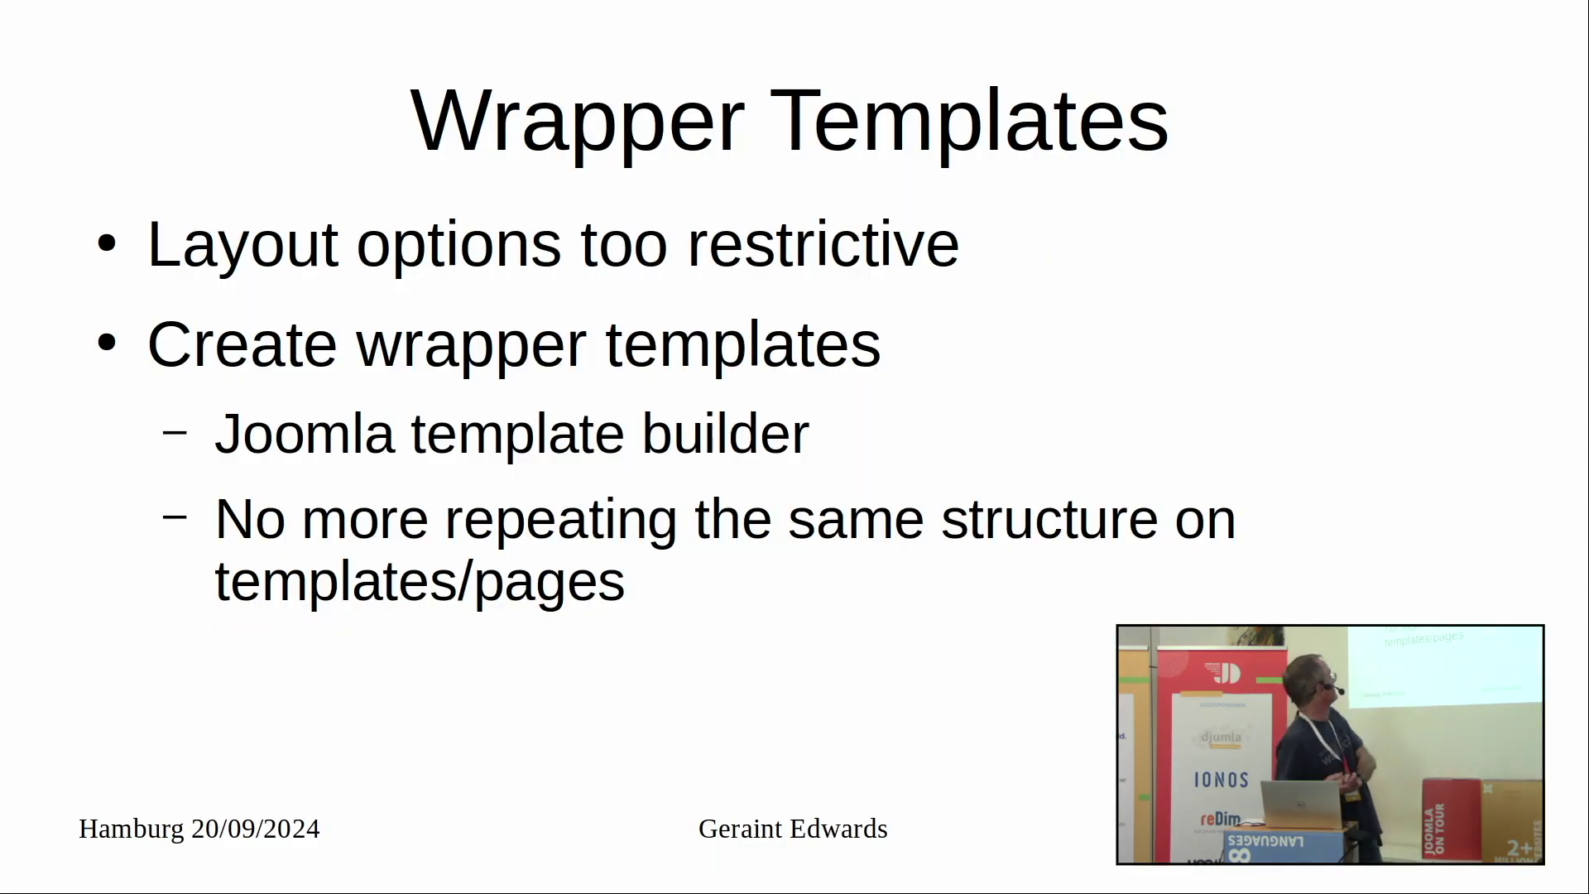
# Advance the presentation to the Smart Search Results slide, then switch to the Vegetarian page in the browser.
pyautogui.press('Right')
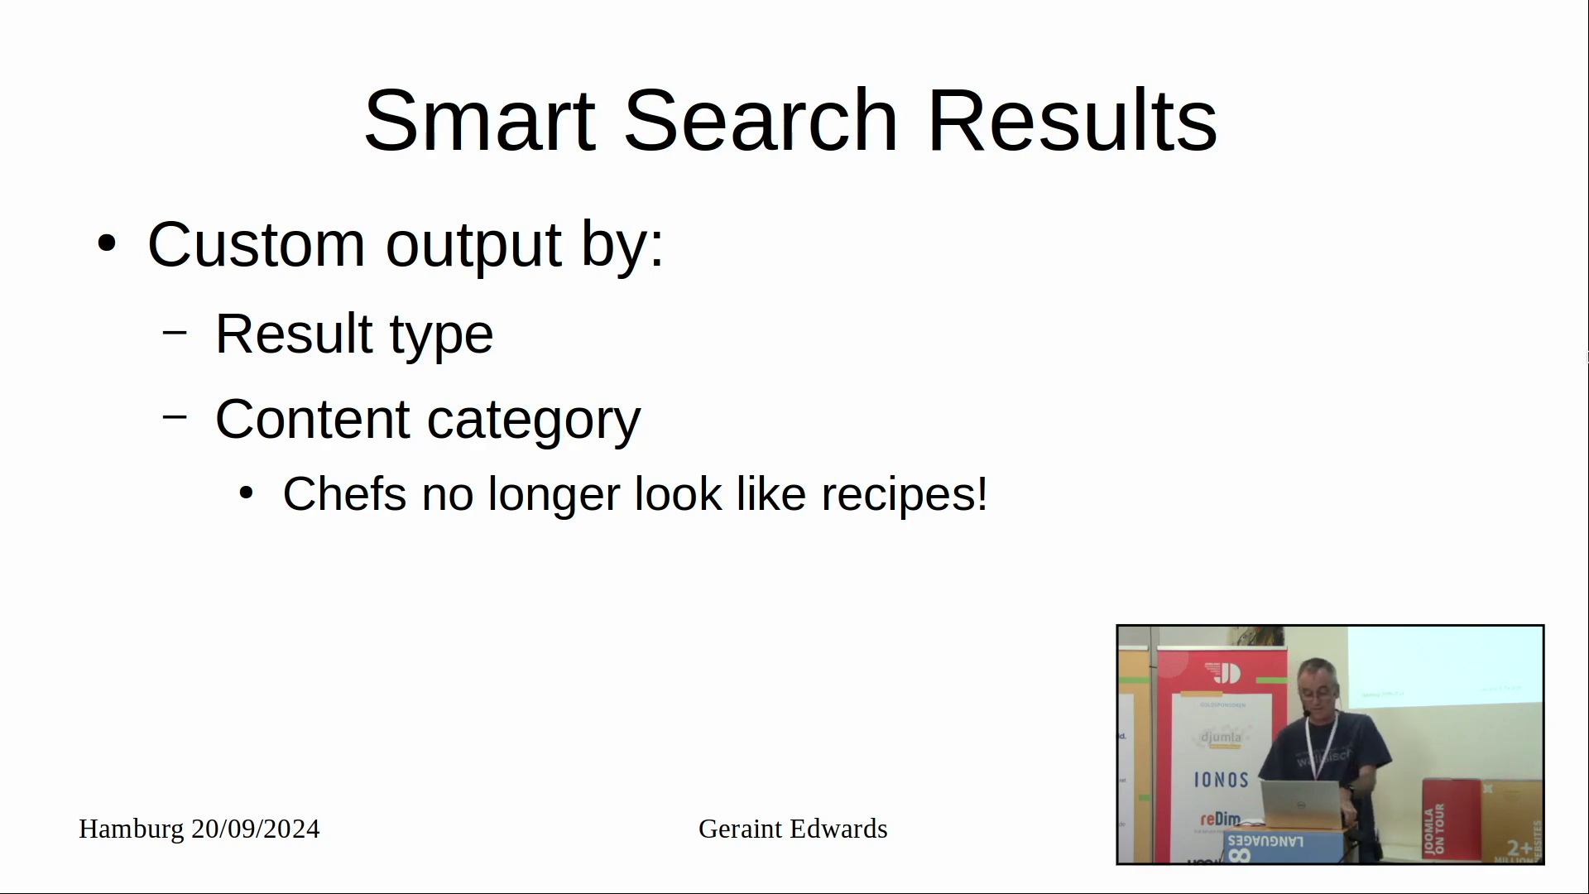
pyautogui.hotkey('alt', 'Tab')
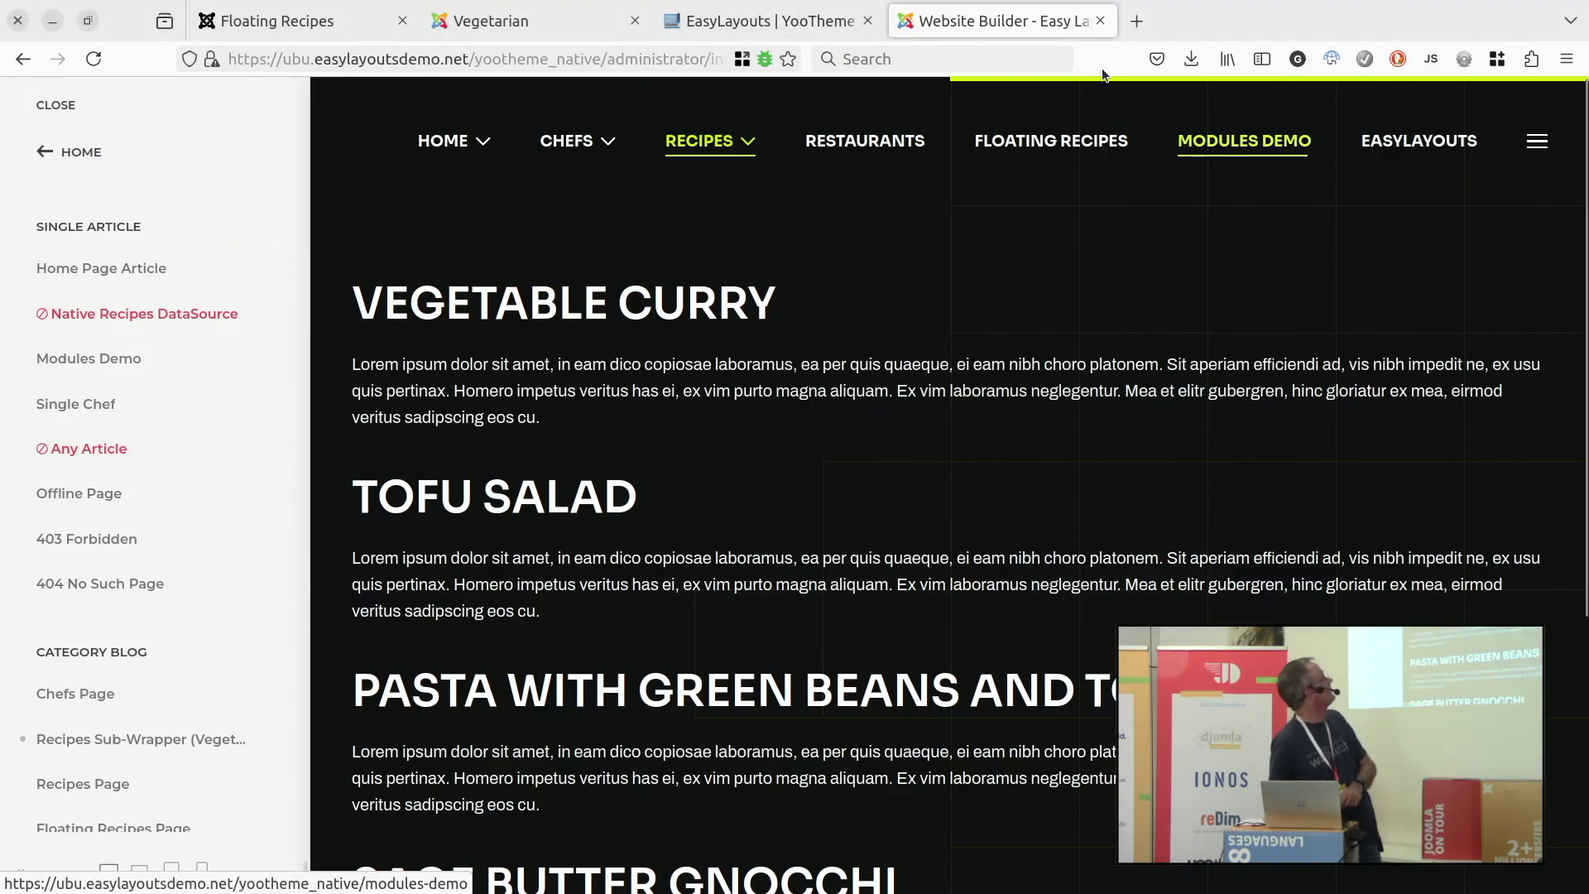
pyautogui.click(513, 21)
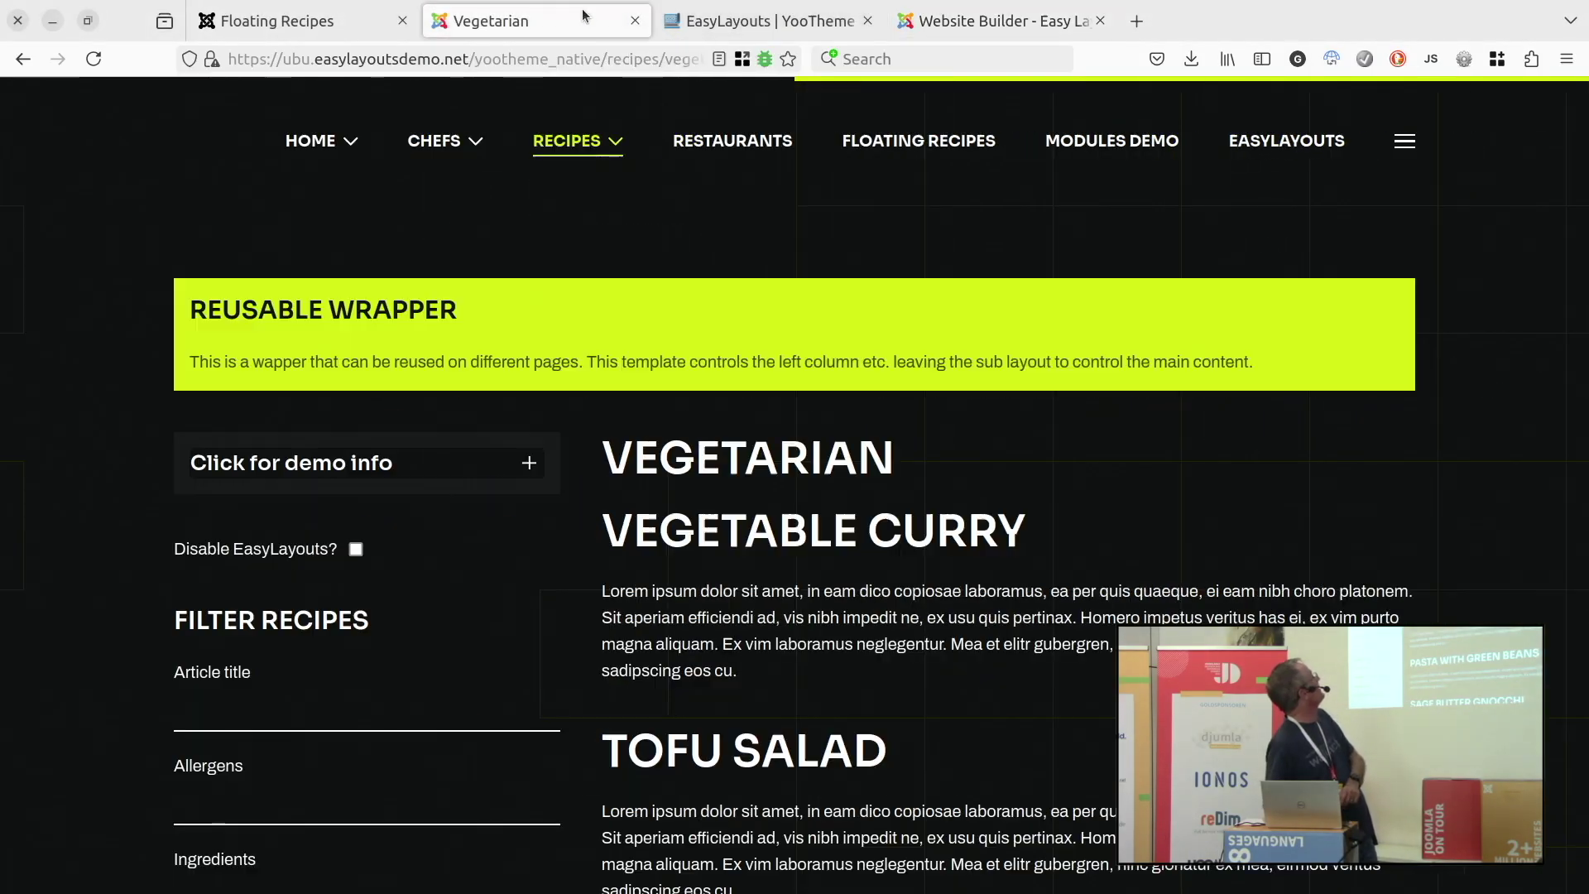
# Search the demo site for "chocolate" and look over the recipe results.
pyautogui.click(1400, 142)
pyautogui.click(1390, 138)
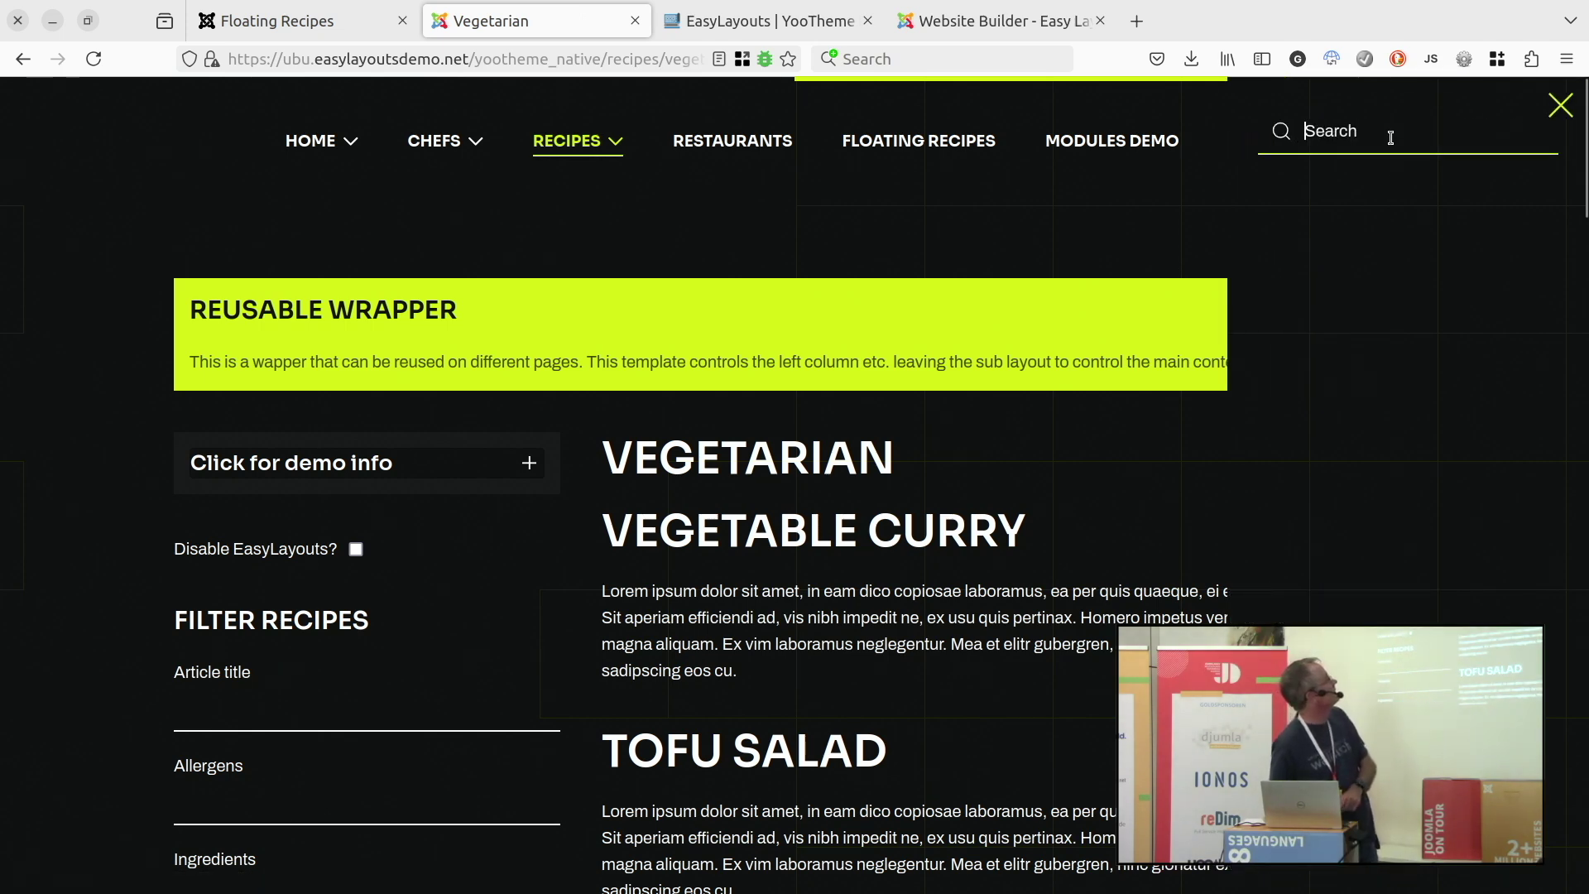
pyautogui.write('ch')
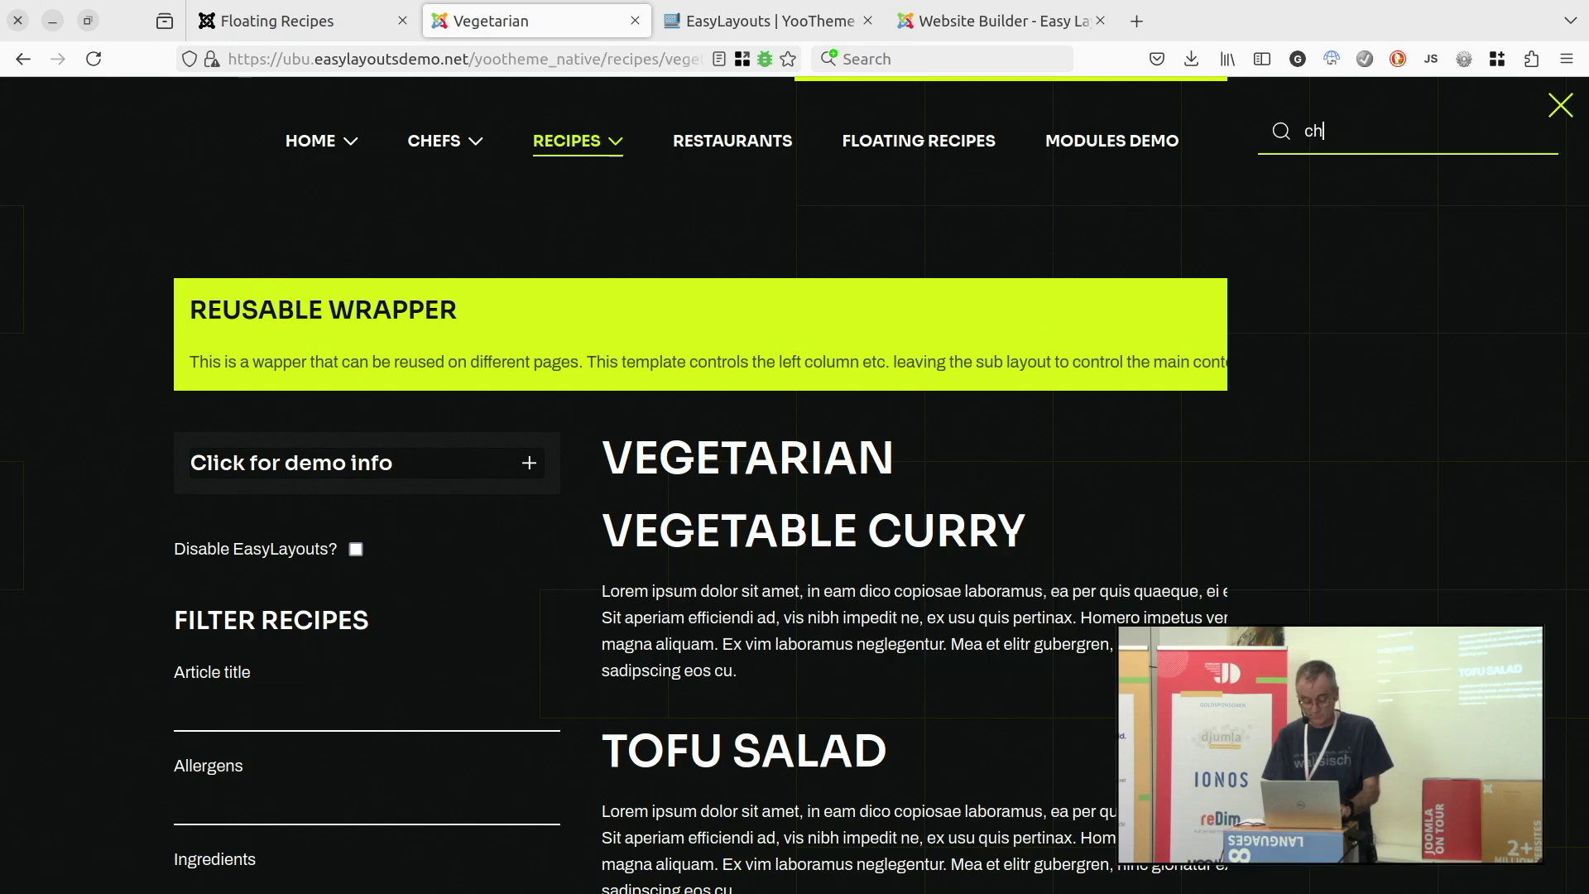
pyautogui.write('ocola')
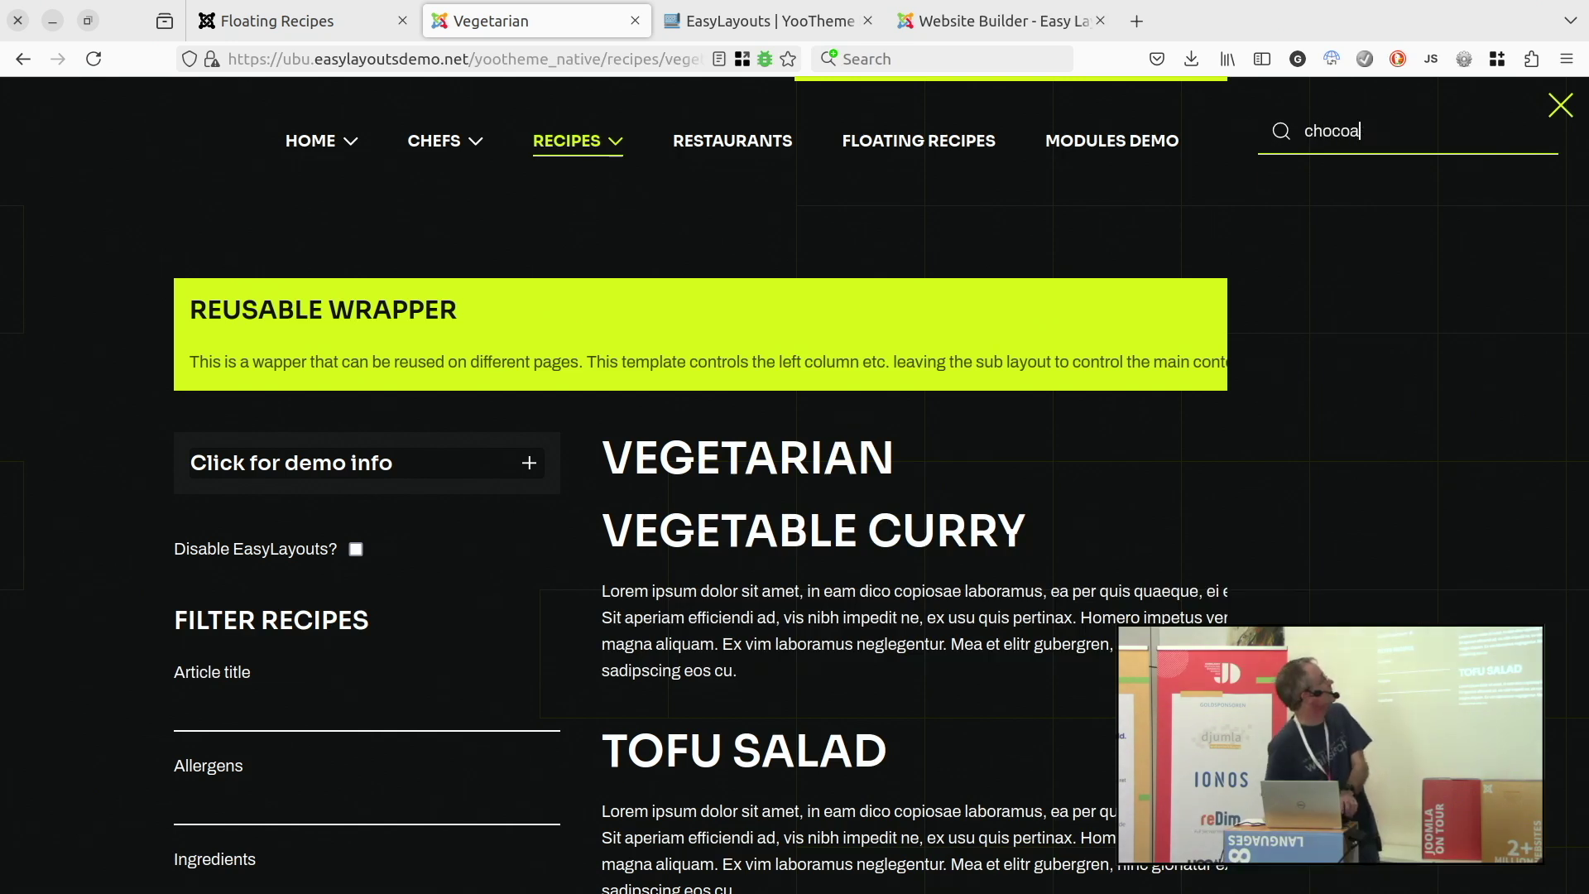
pyautogui.press('BackSpace')
pyautogui.press('BackSpace')
pyautogui.press('BackSpace')
pyautogui.write('olatw')
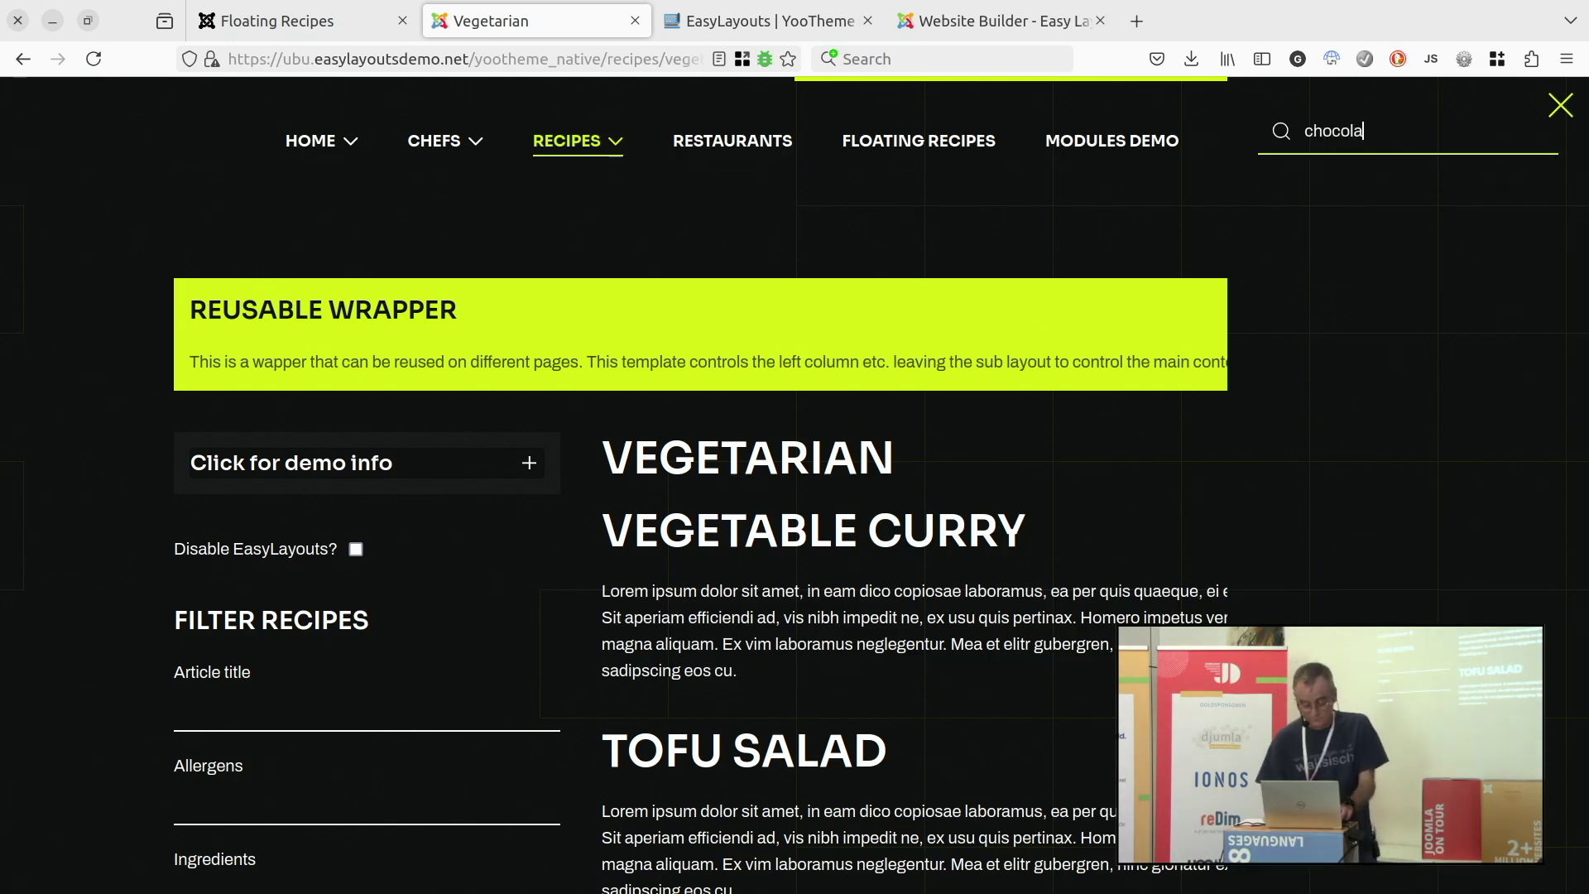
pyautogui.press('BackSpace')
pyautogui.press('BackSpace')
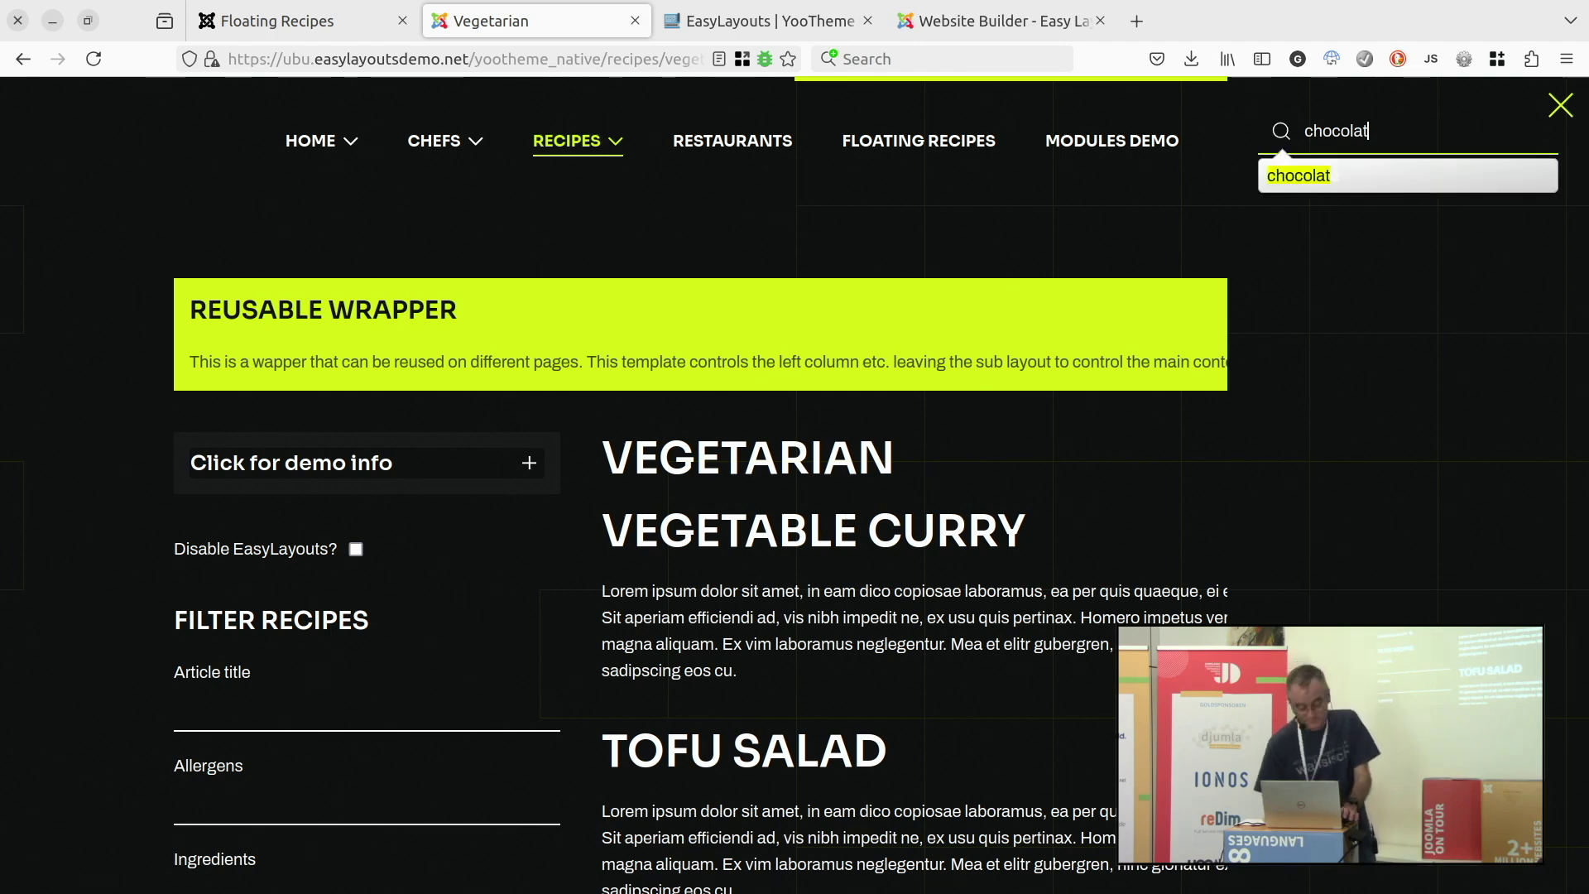
pyautogui.write('te')
pyautogui.press('Return')
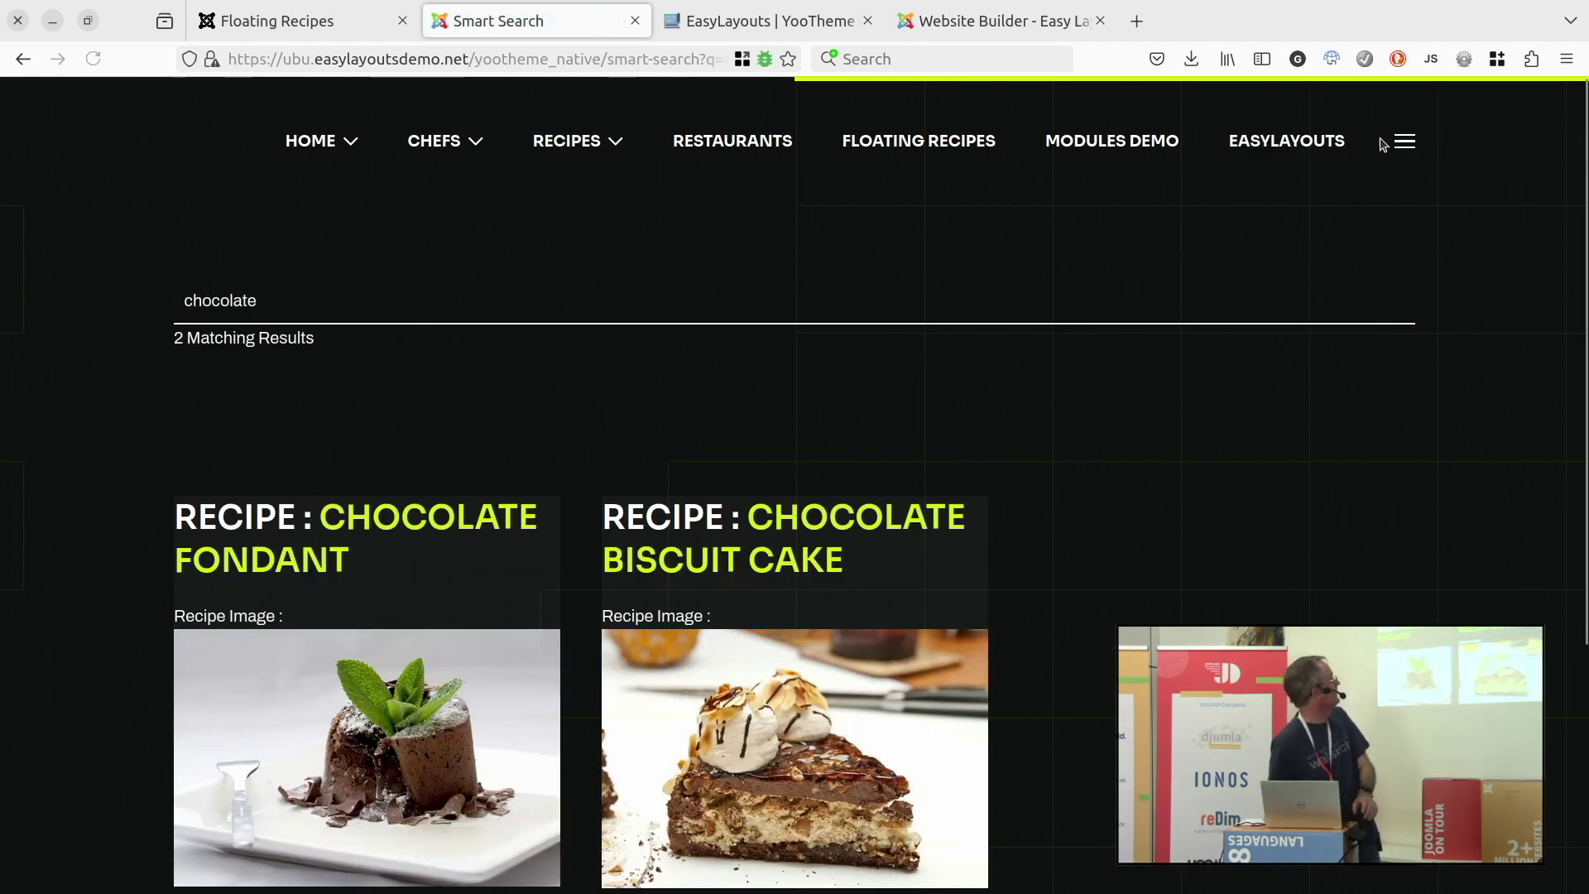
pyautogui.scroll(-4, 542, 611)
pyautogui.scroll(4, 544, 610)
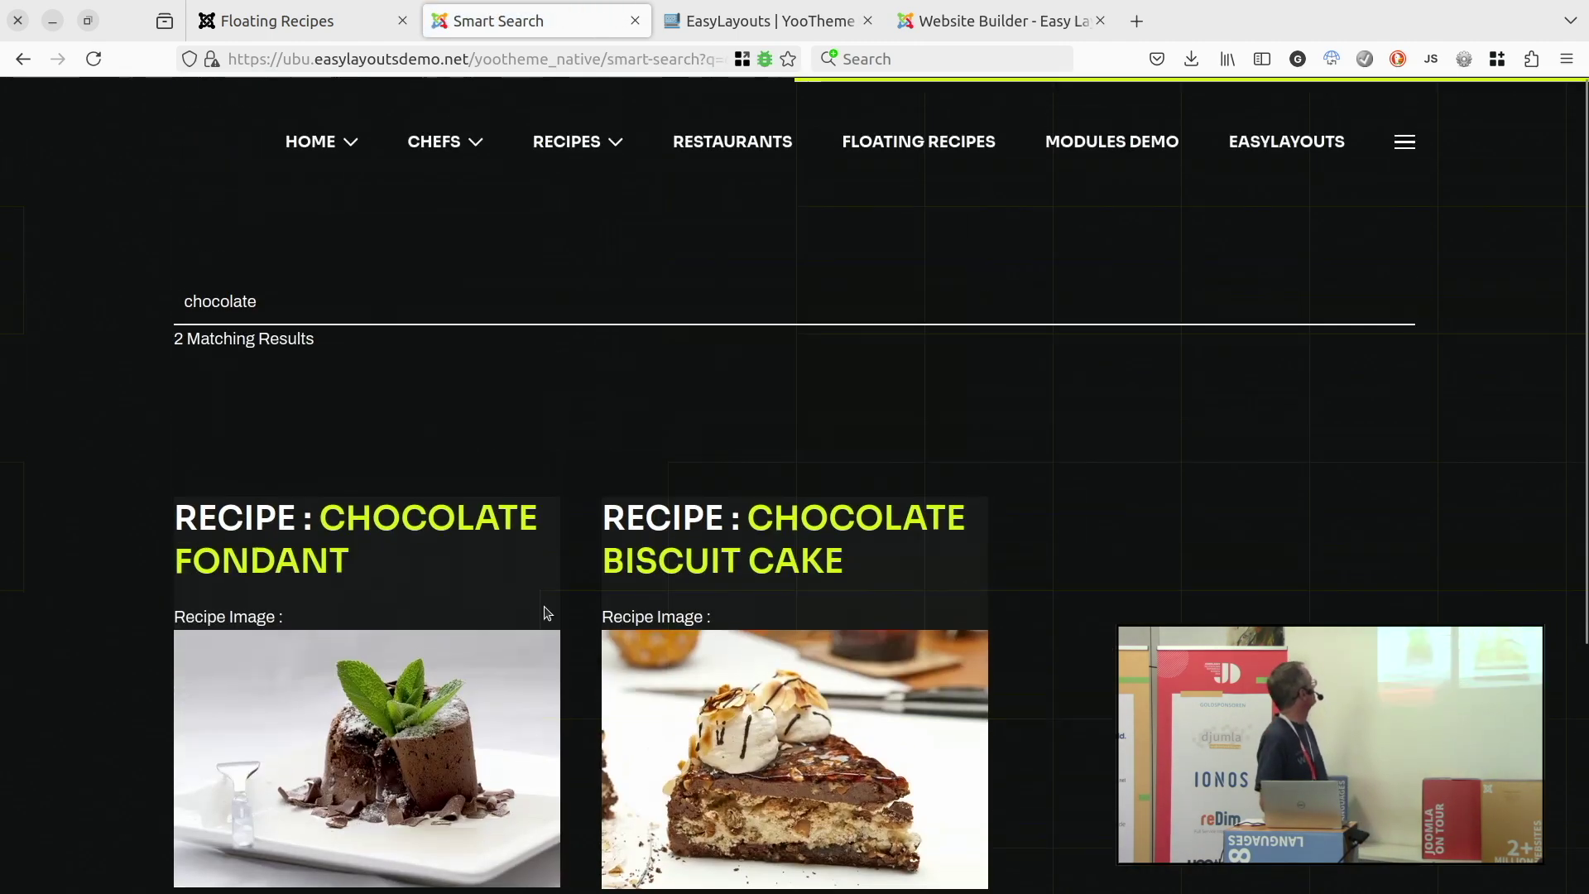
# Replace the search term with "lincoln" and look over the chef result's layout.
pyautogui.doubleClick(249, 300)
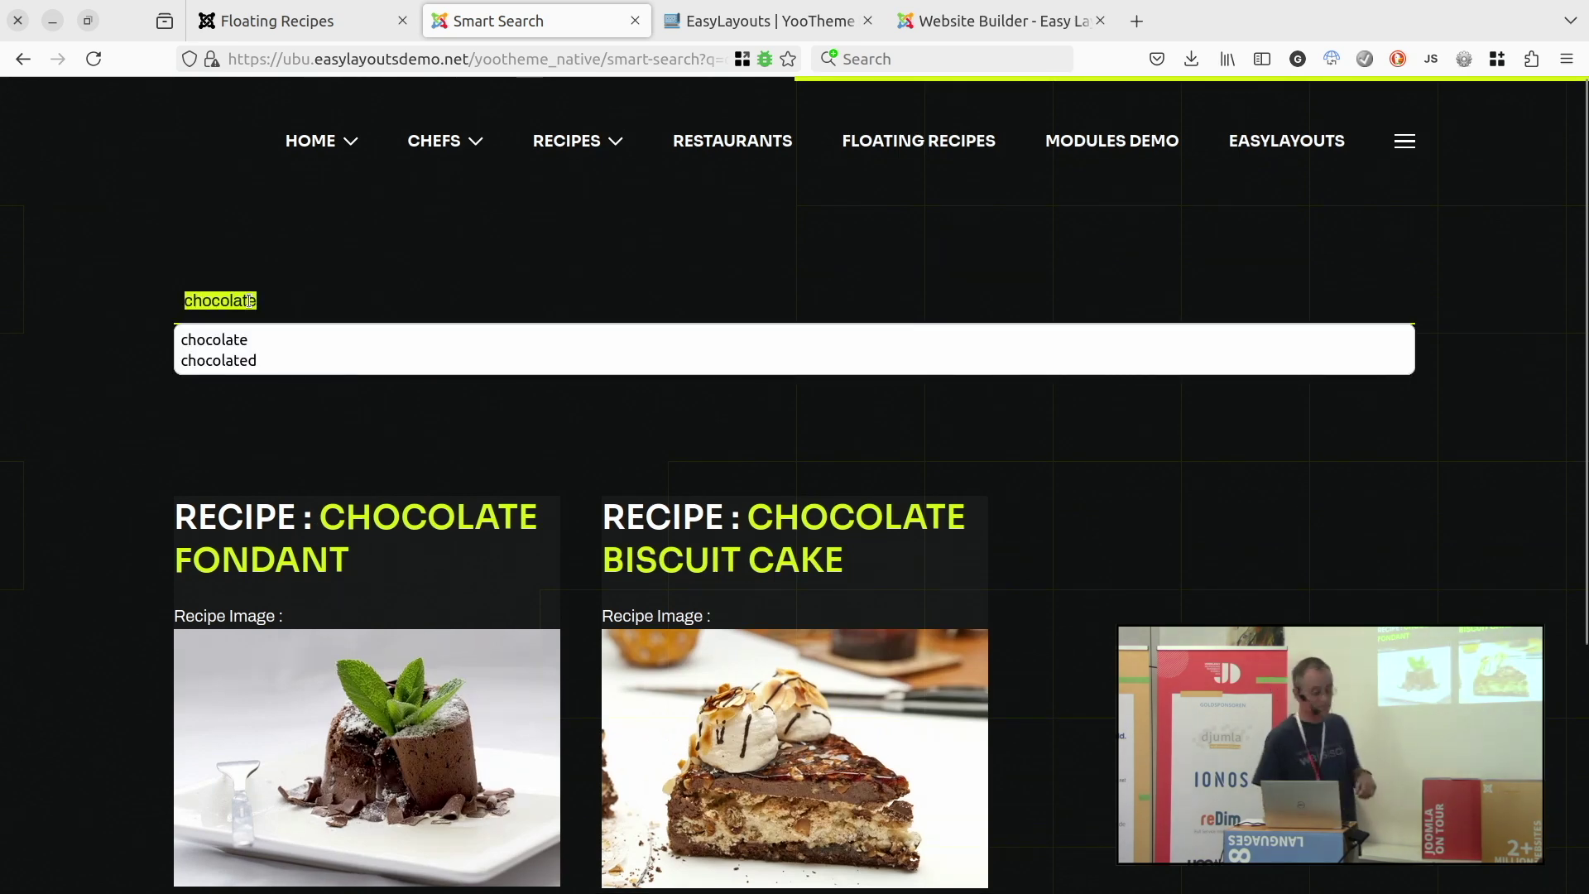
pyautogui.write('lincon')
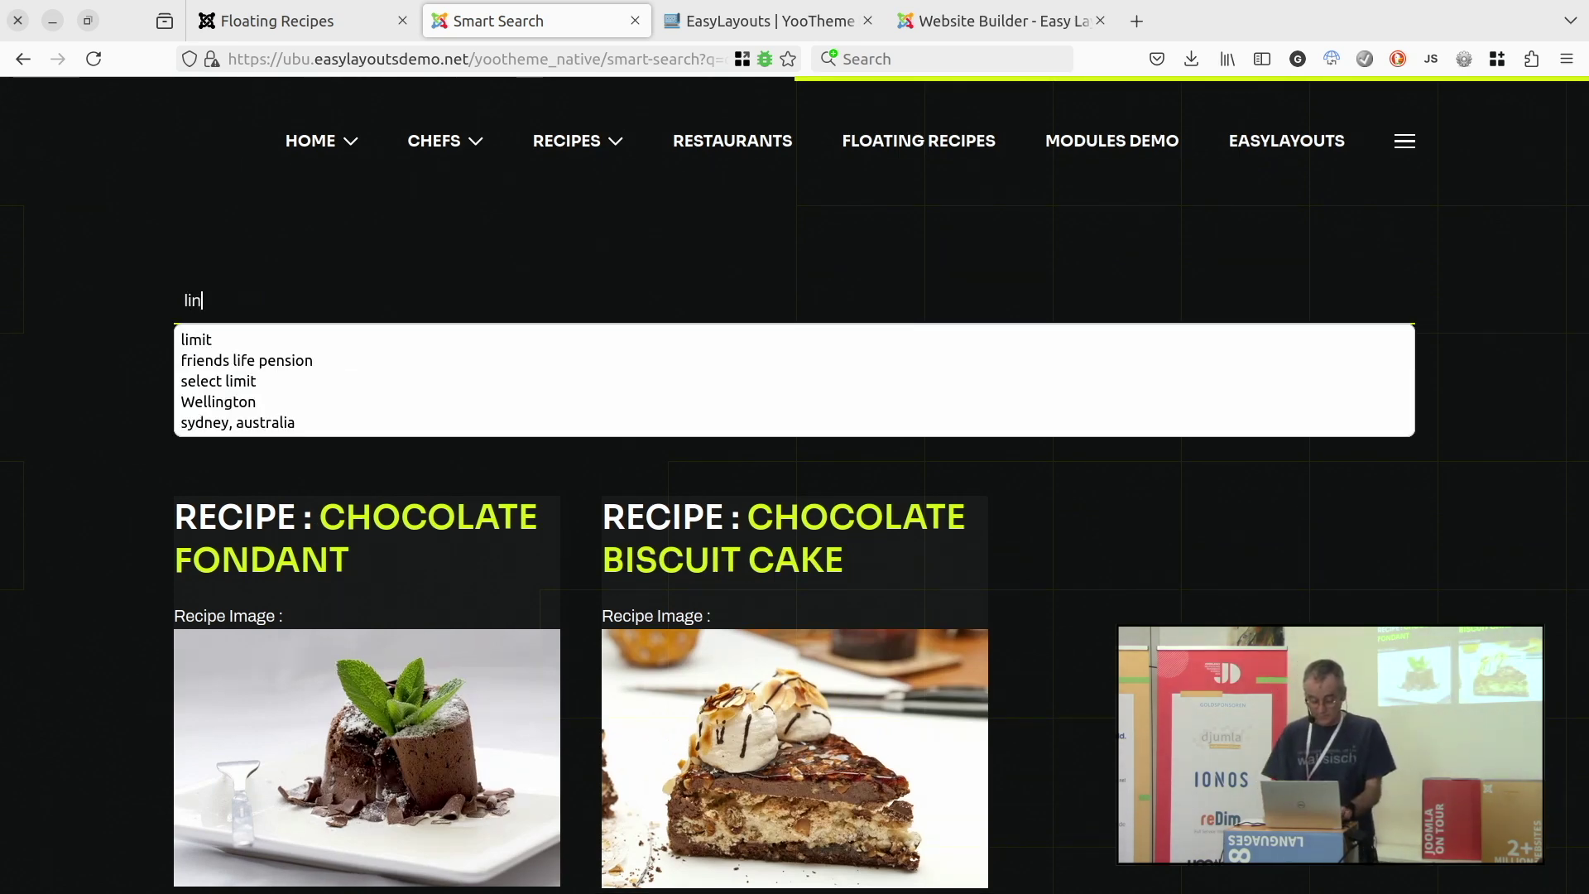
pyautogui.press('Return')
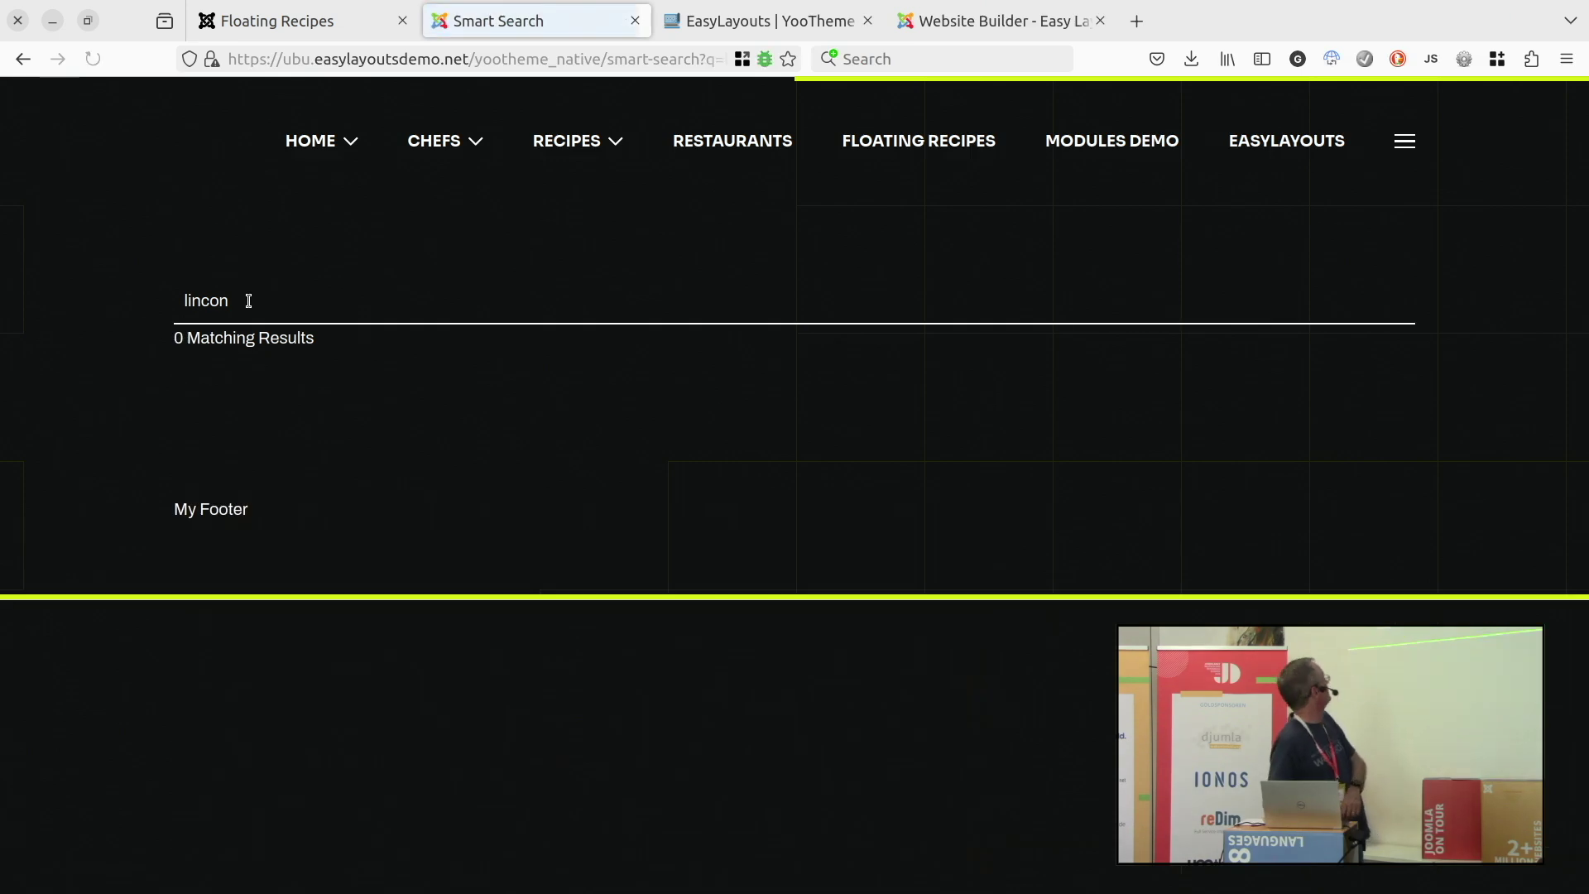
pyautogui.click(249, 300)
pyautogui.press('BackSpace')
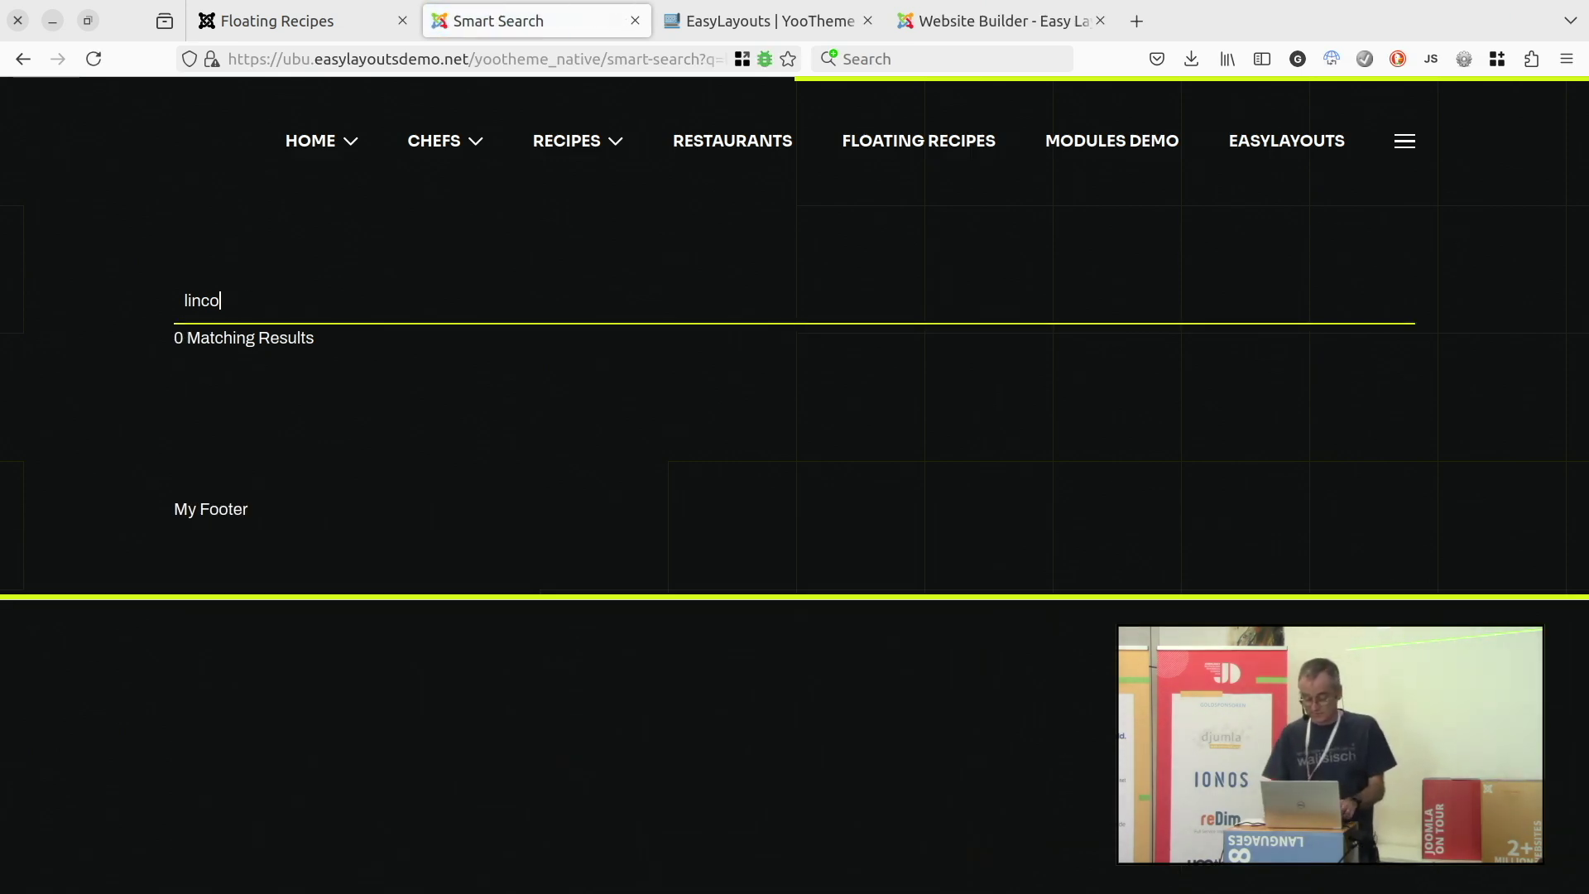
pyautogui.write('ln')
pyautogui.press('Return')
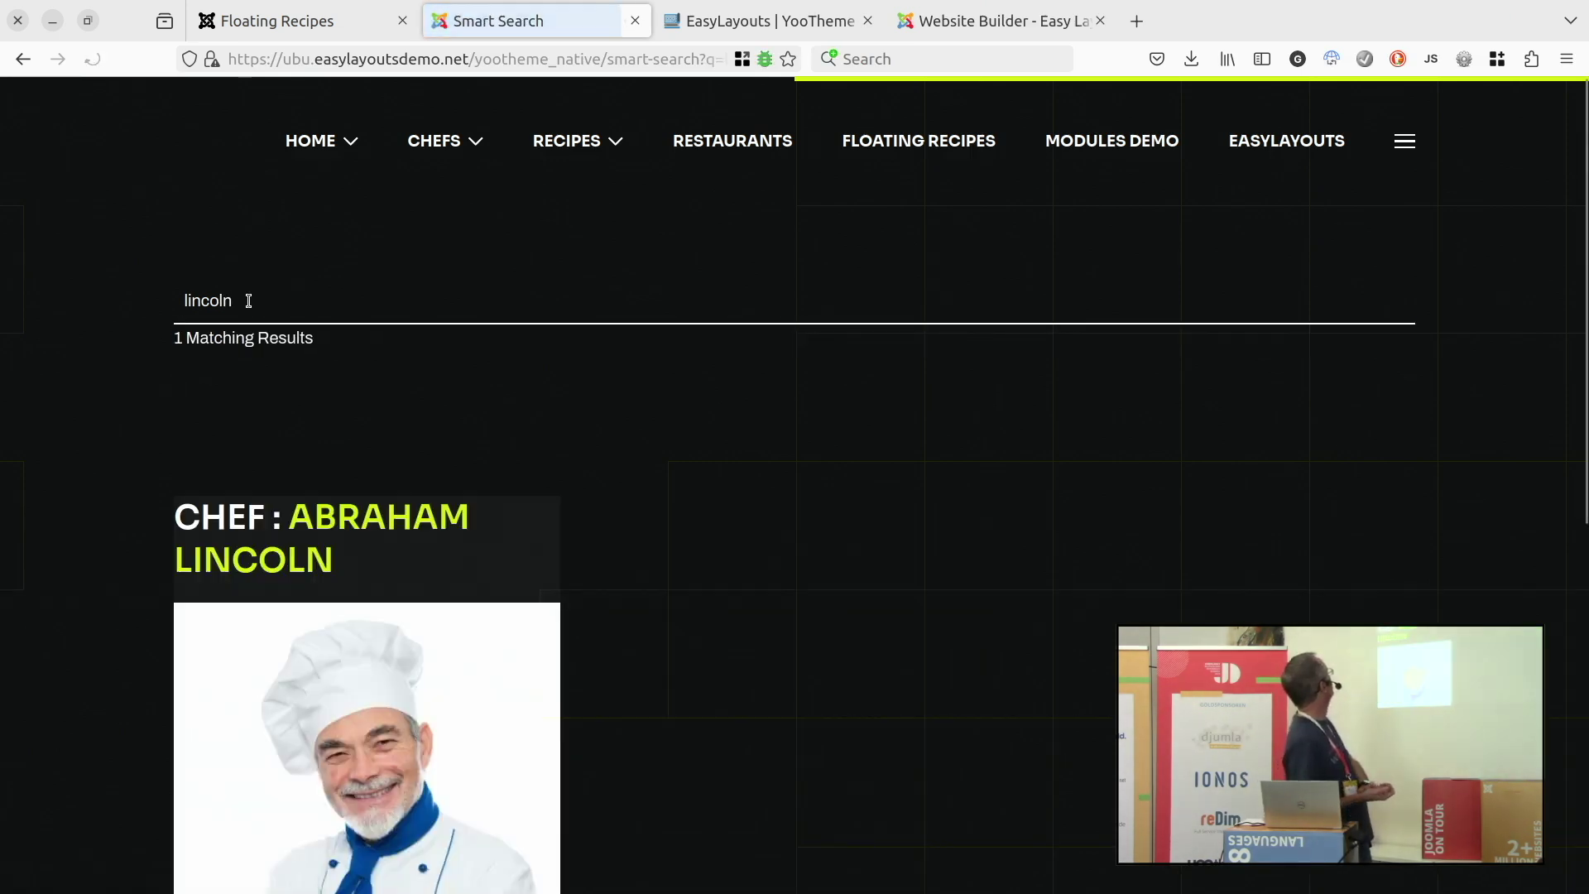
pyautogui.scroll(-6, 73, 549)
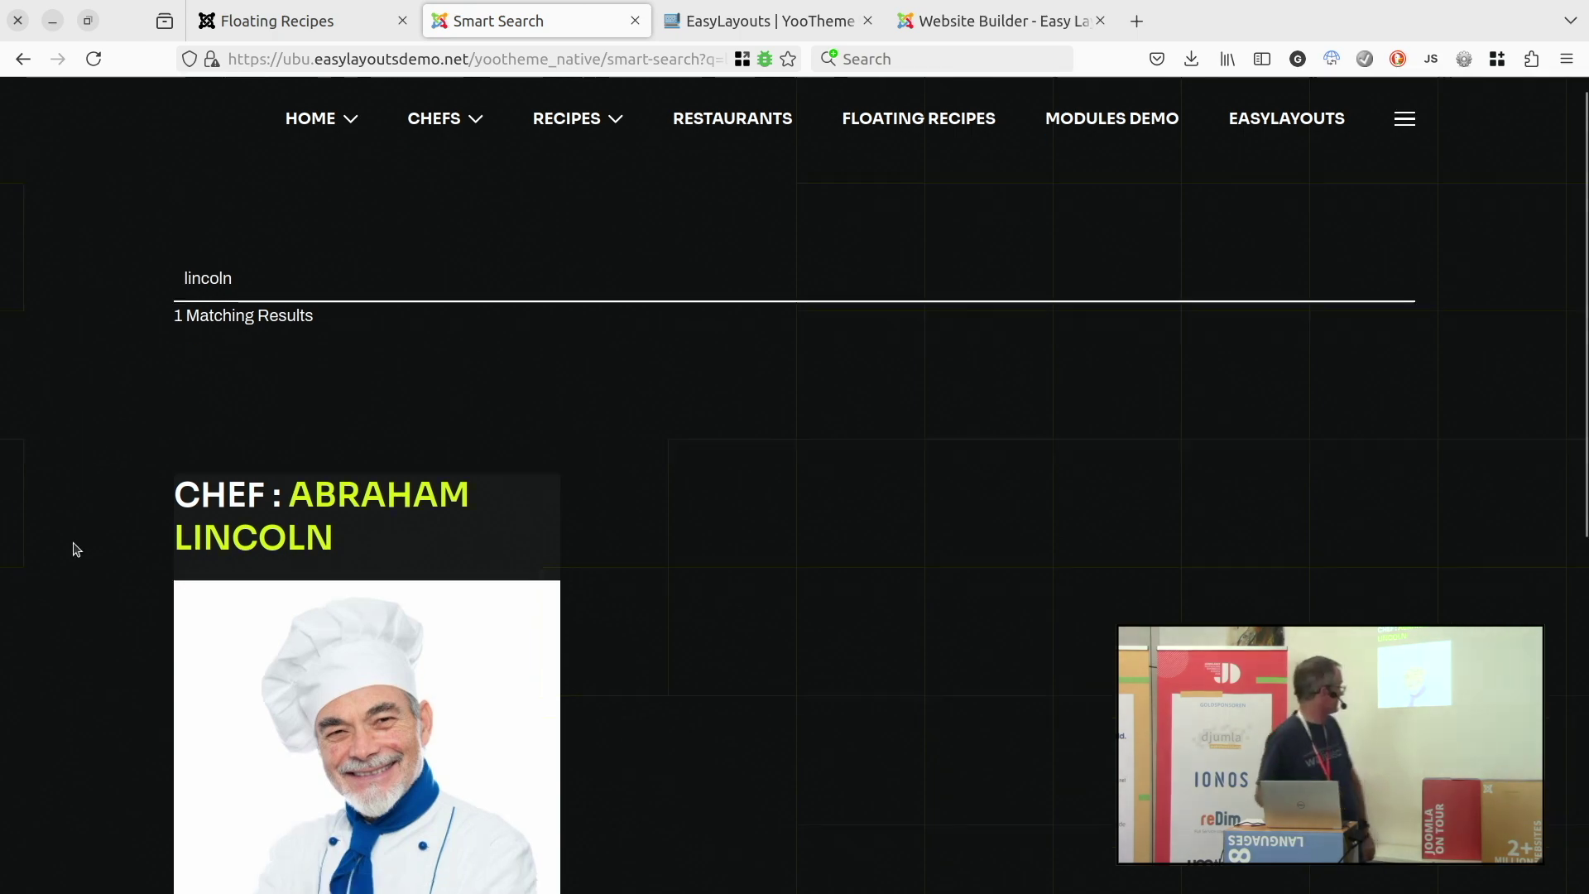
pyautogui.scroll(6, 106, 315)
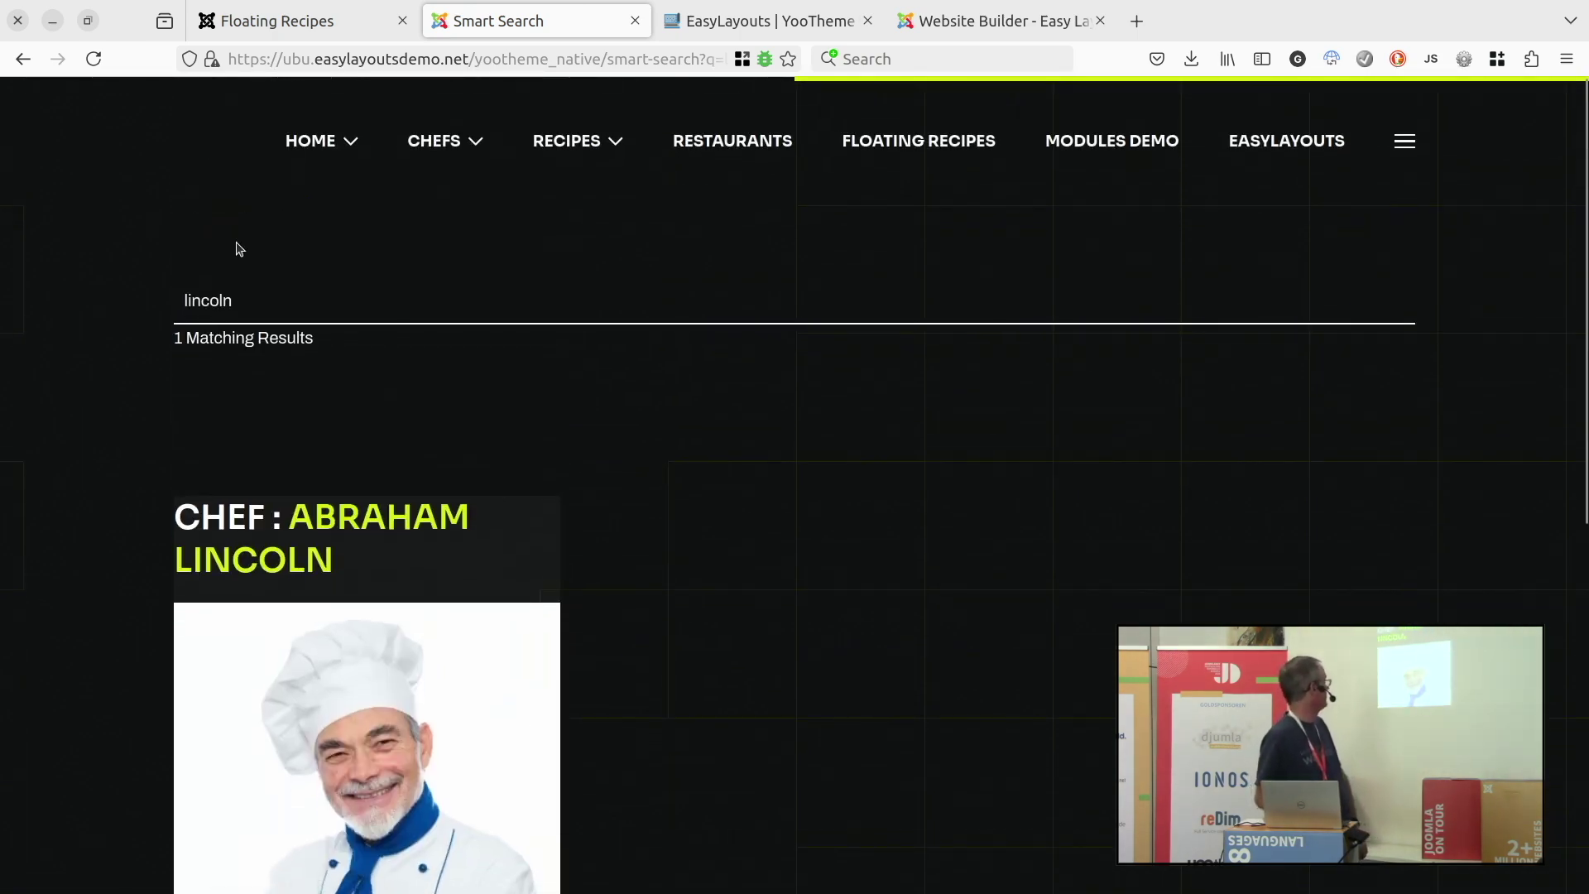
# Search for "lemon" instead and examine how the restaurant result is laid out.
pyautogui.doubleClick(229, 300)
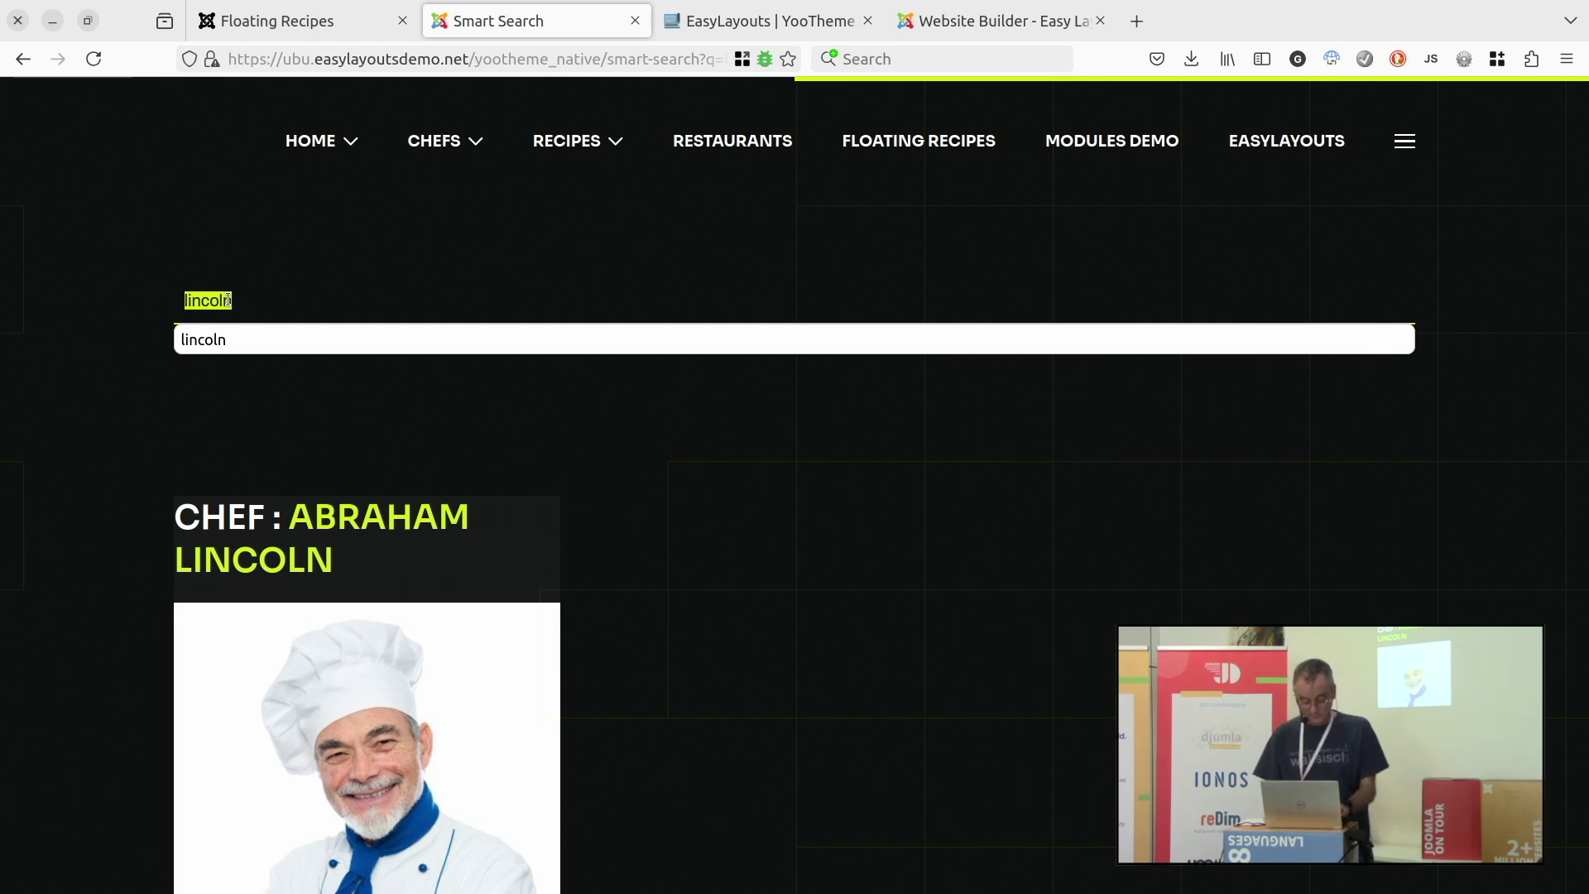
pyautogui.write('lemon')
pyautogui.press('Return')
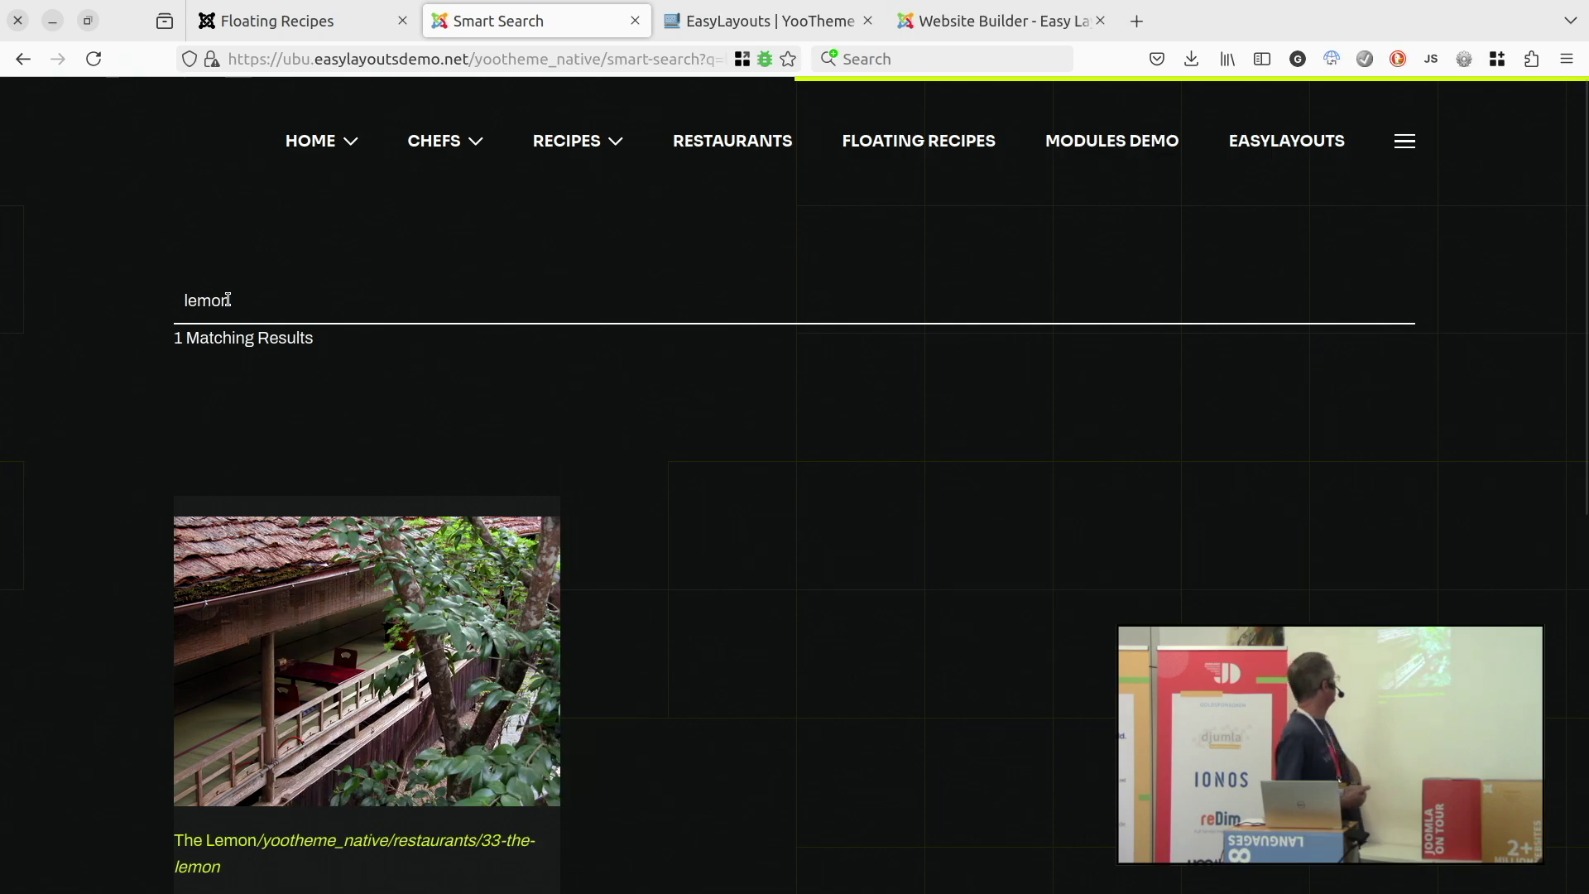
pyautogui.scroll(-8, 227, 299)
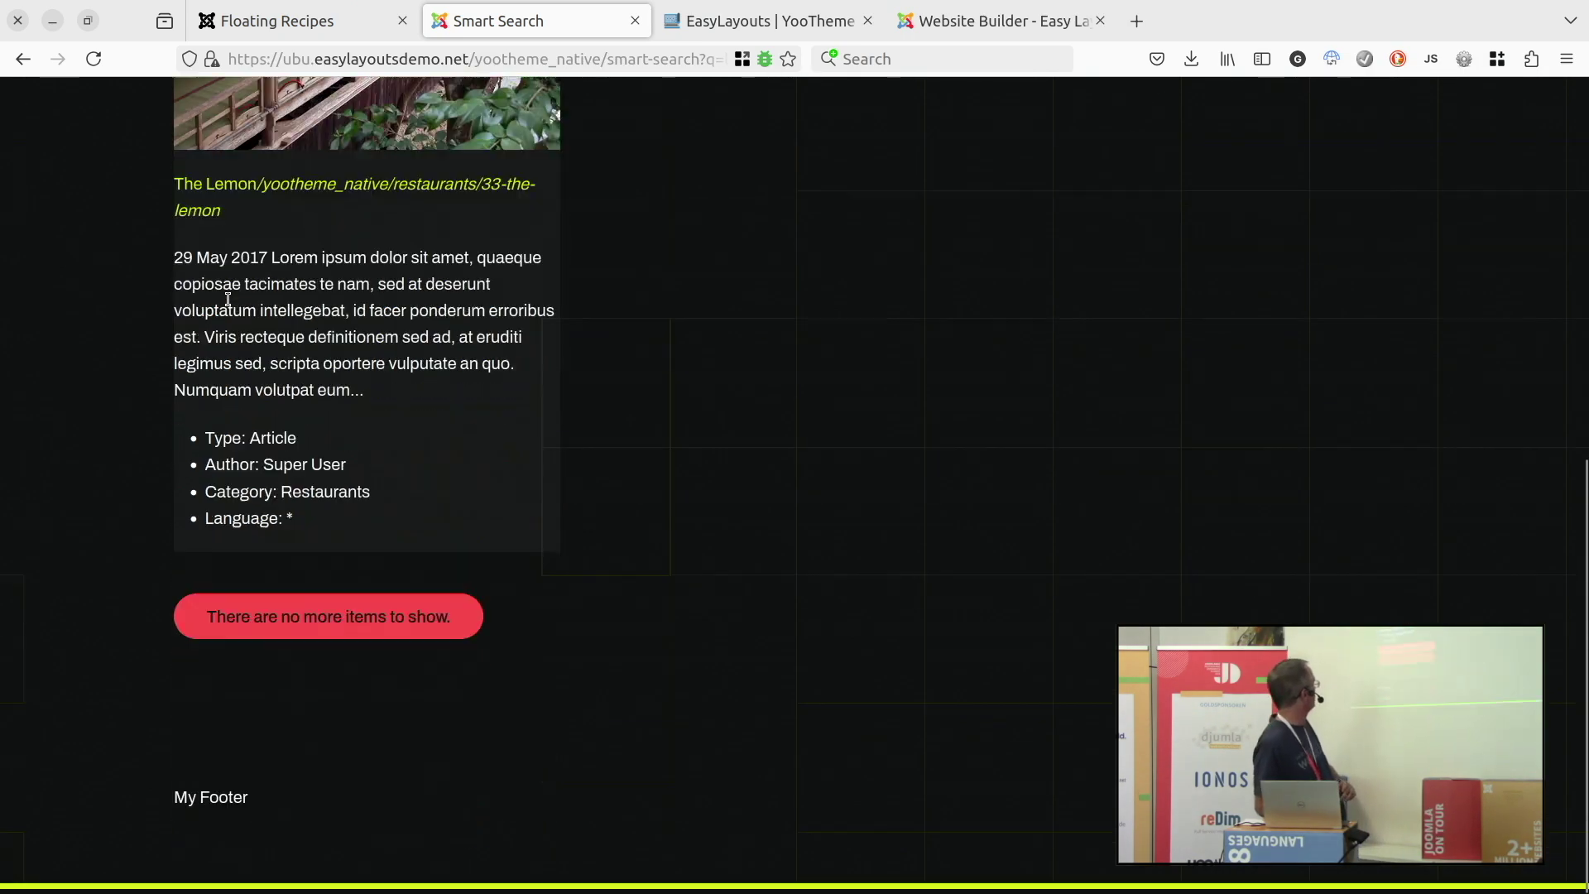
pyautogui.scroll(8, 228, 298)
pyautogui.scroll(2, 240, 302)
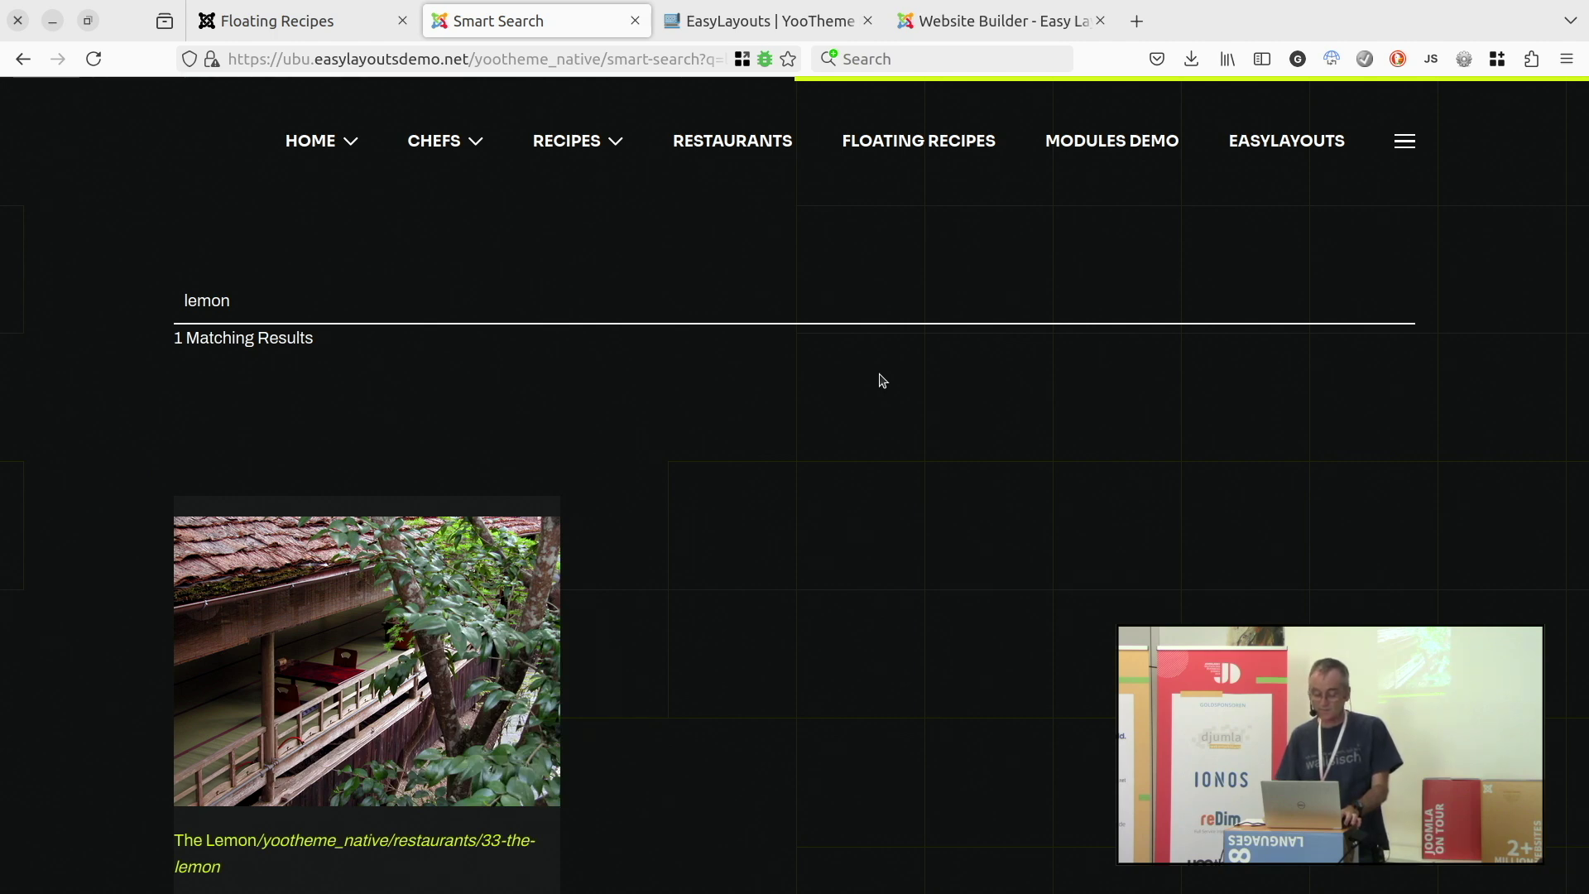
# Advance the presentation to the Modals, Grids & AutoFetch slide, then switch back to the browser.
pyautogui.hotkey('alt', 'Tab')
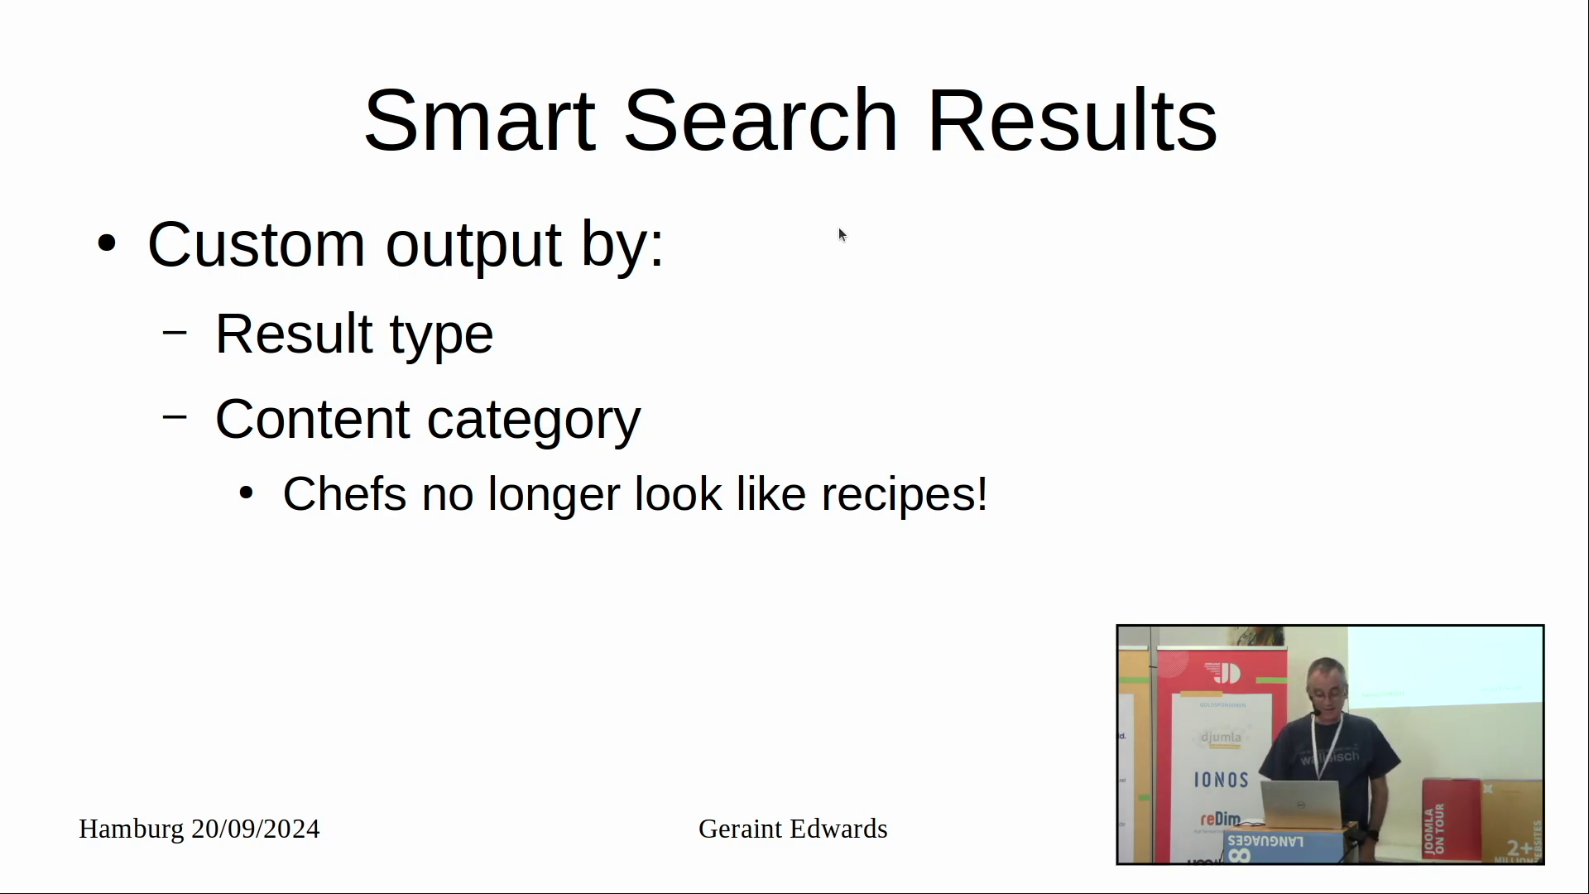
pyautogui.press('Right')
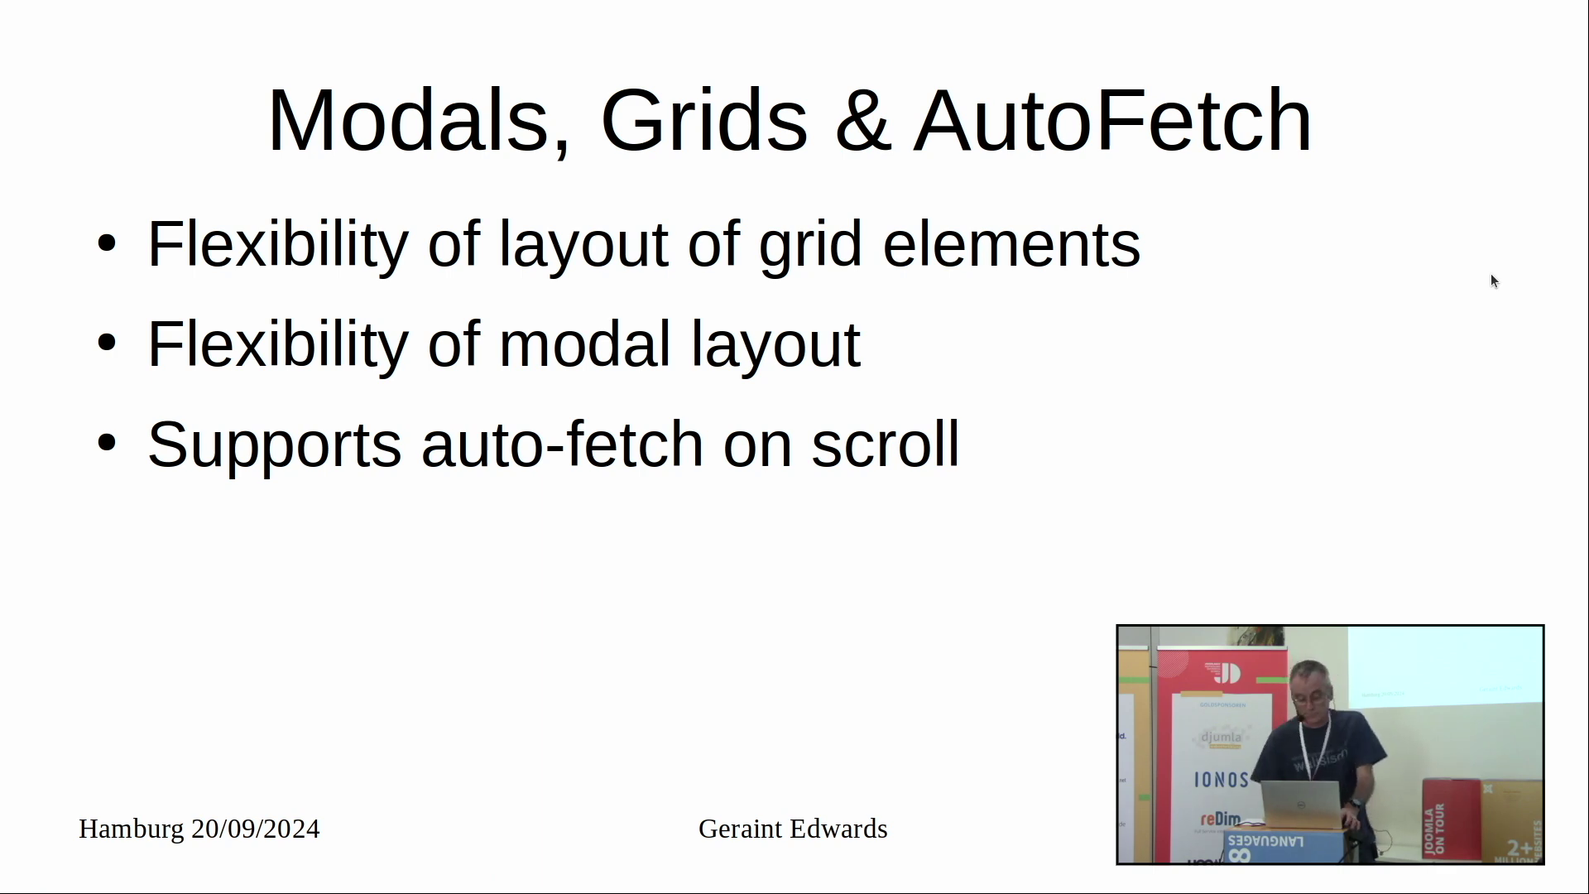
pyautogui.hotkey('alt', 'Tab')
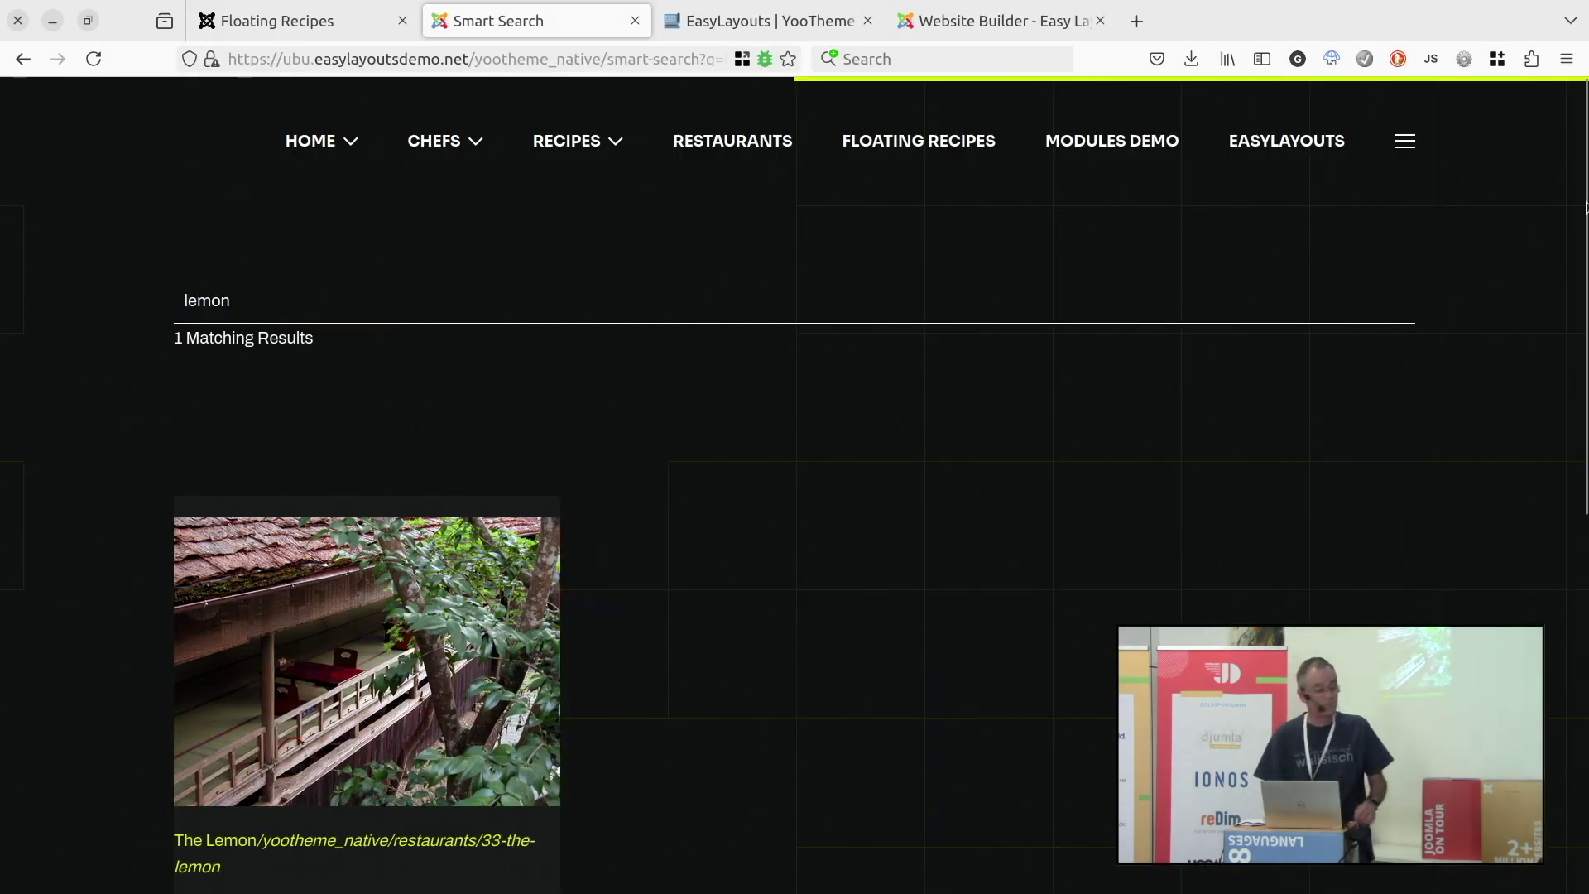
# Open the Floating Recipes page and view the full Chocolate Fondant recipe in its modal.
pyautogui.click(910, 139)
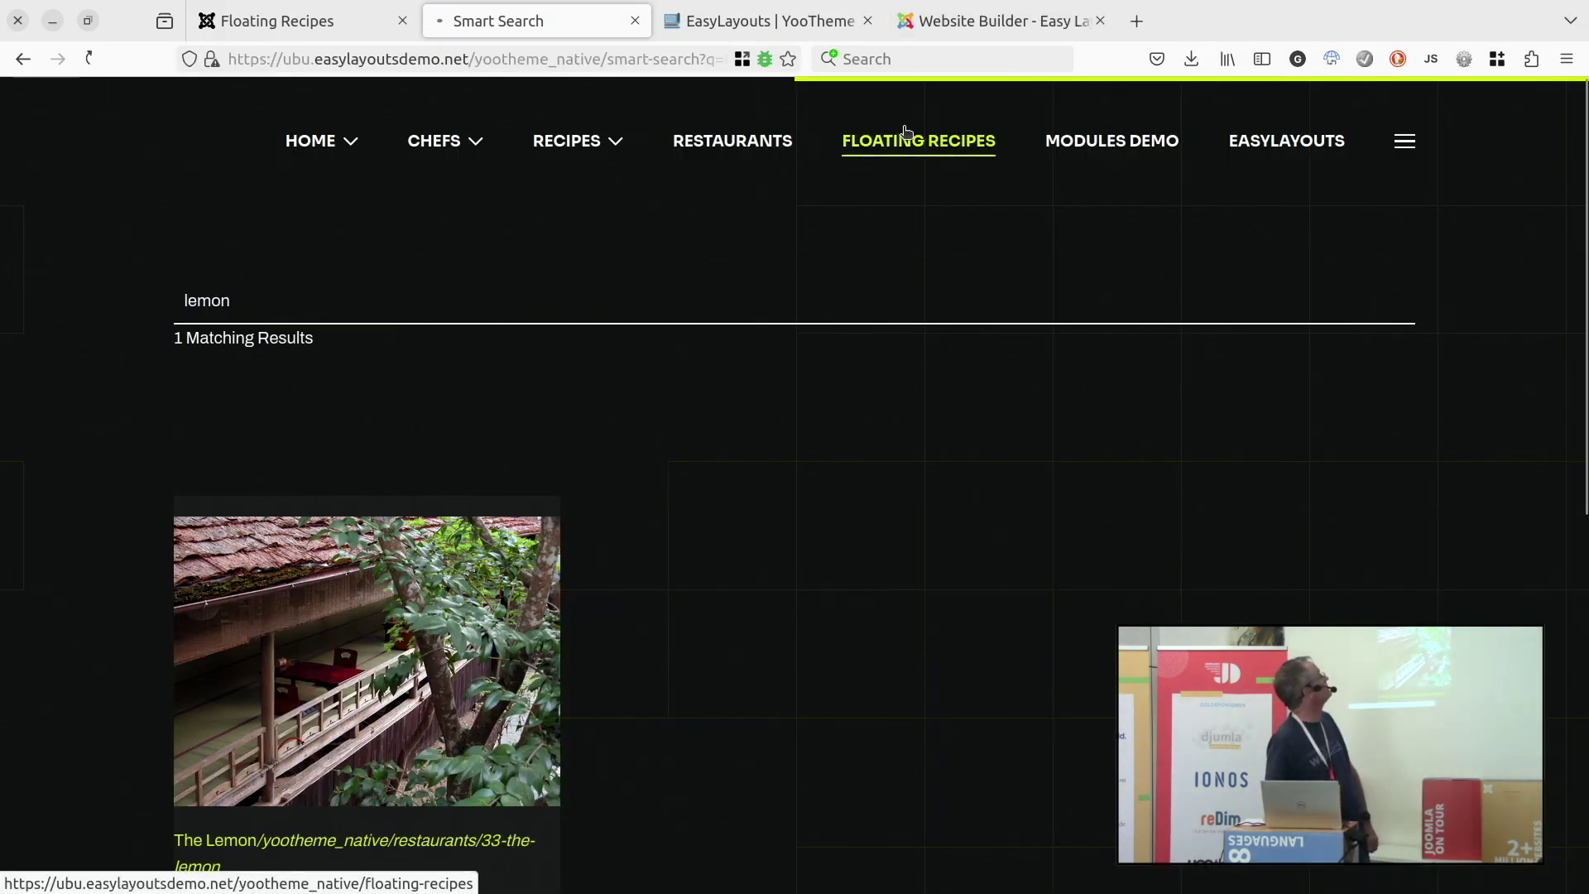
pyautogui.scroll(-5, 844, 252)
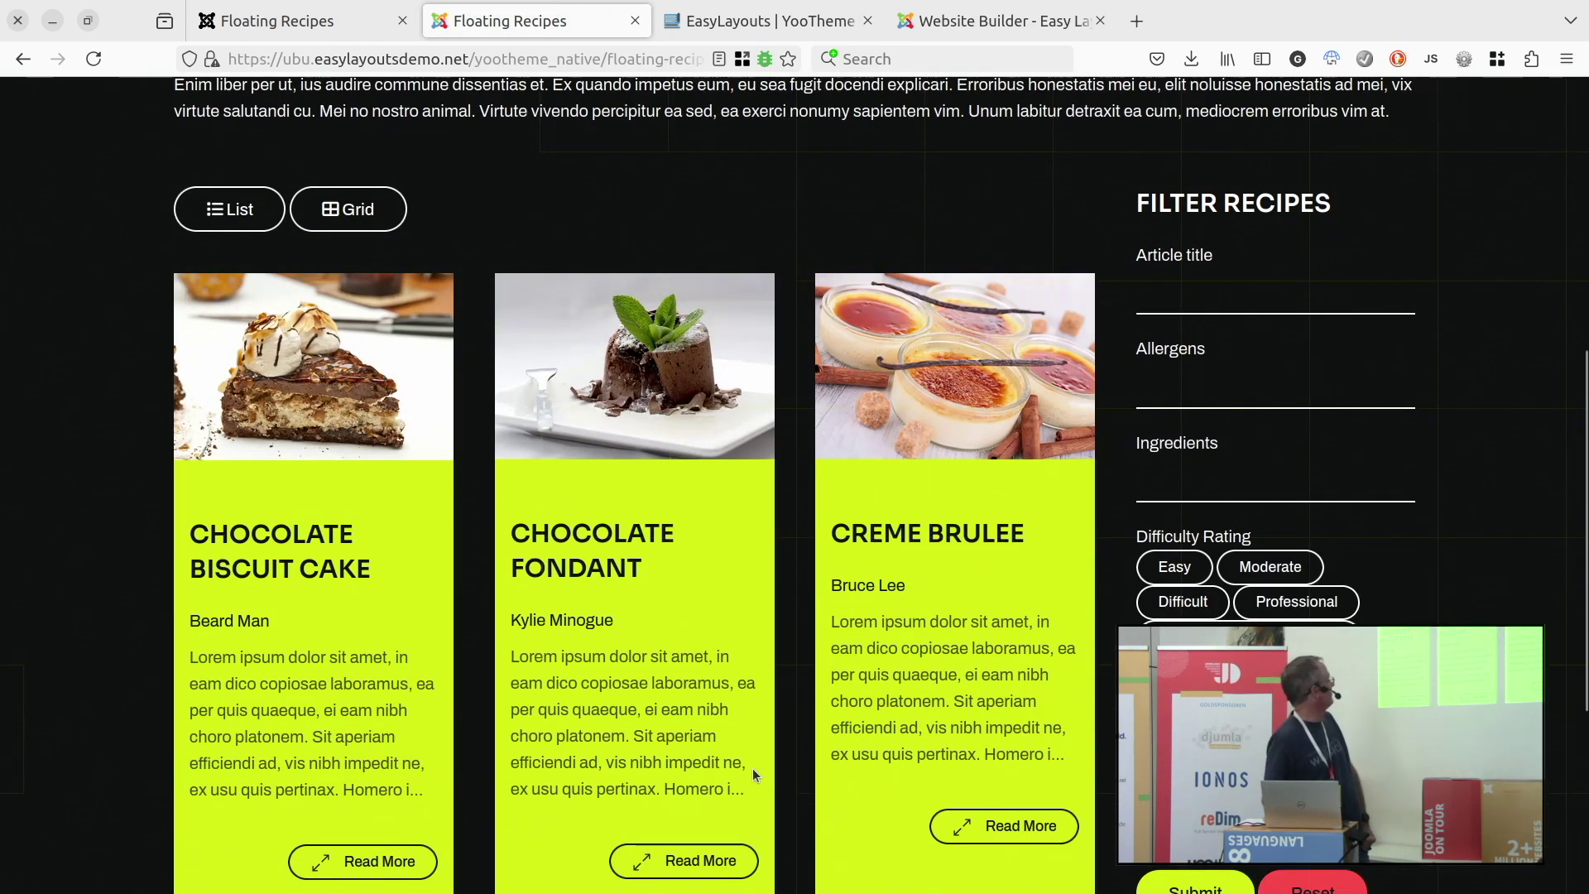
pyautogui.click(724, 863)
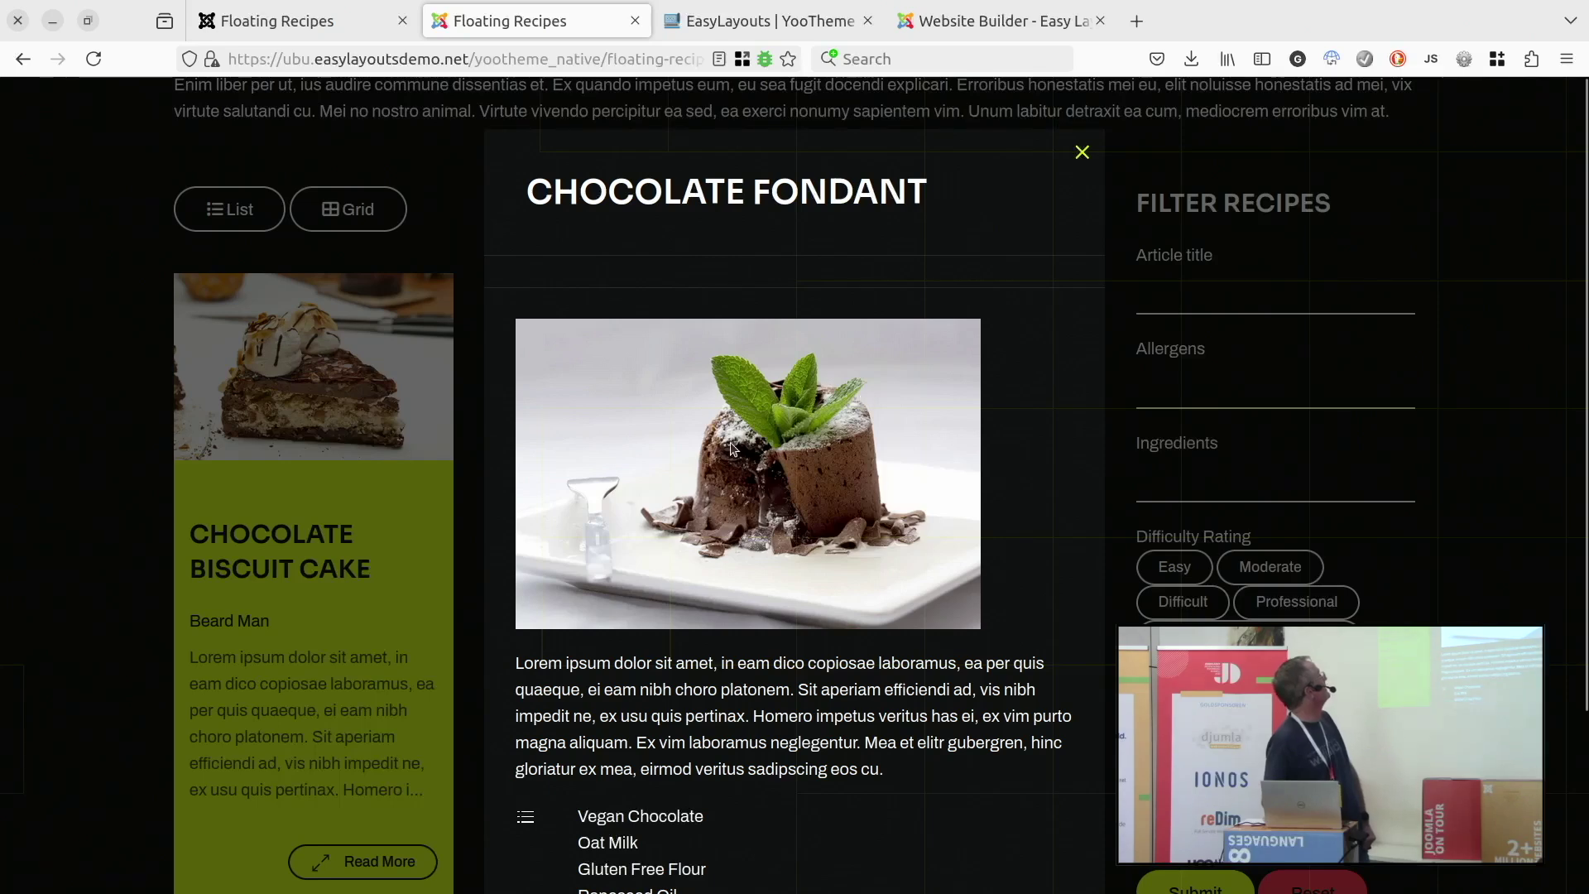
pyautogui.scroll(-3, 730, 443)
pyautogui.scroll(3, 731, 443)
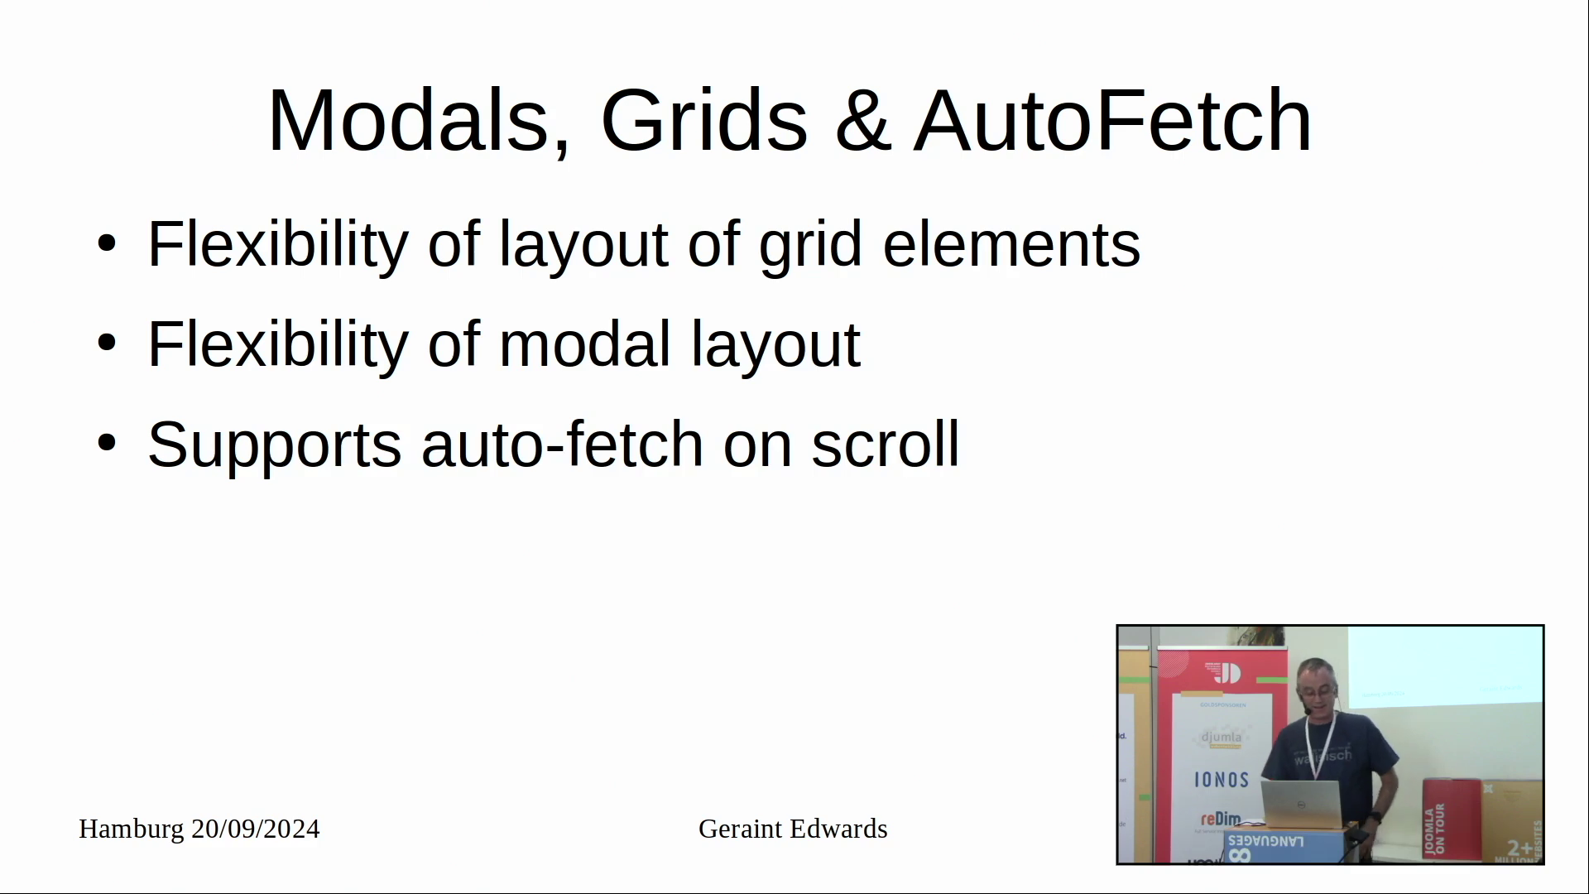
# Advance the presentation to the Custom Article Editing slide, then switch back to the browser.
pyautogui.press('Right')
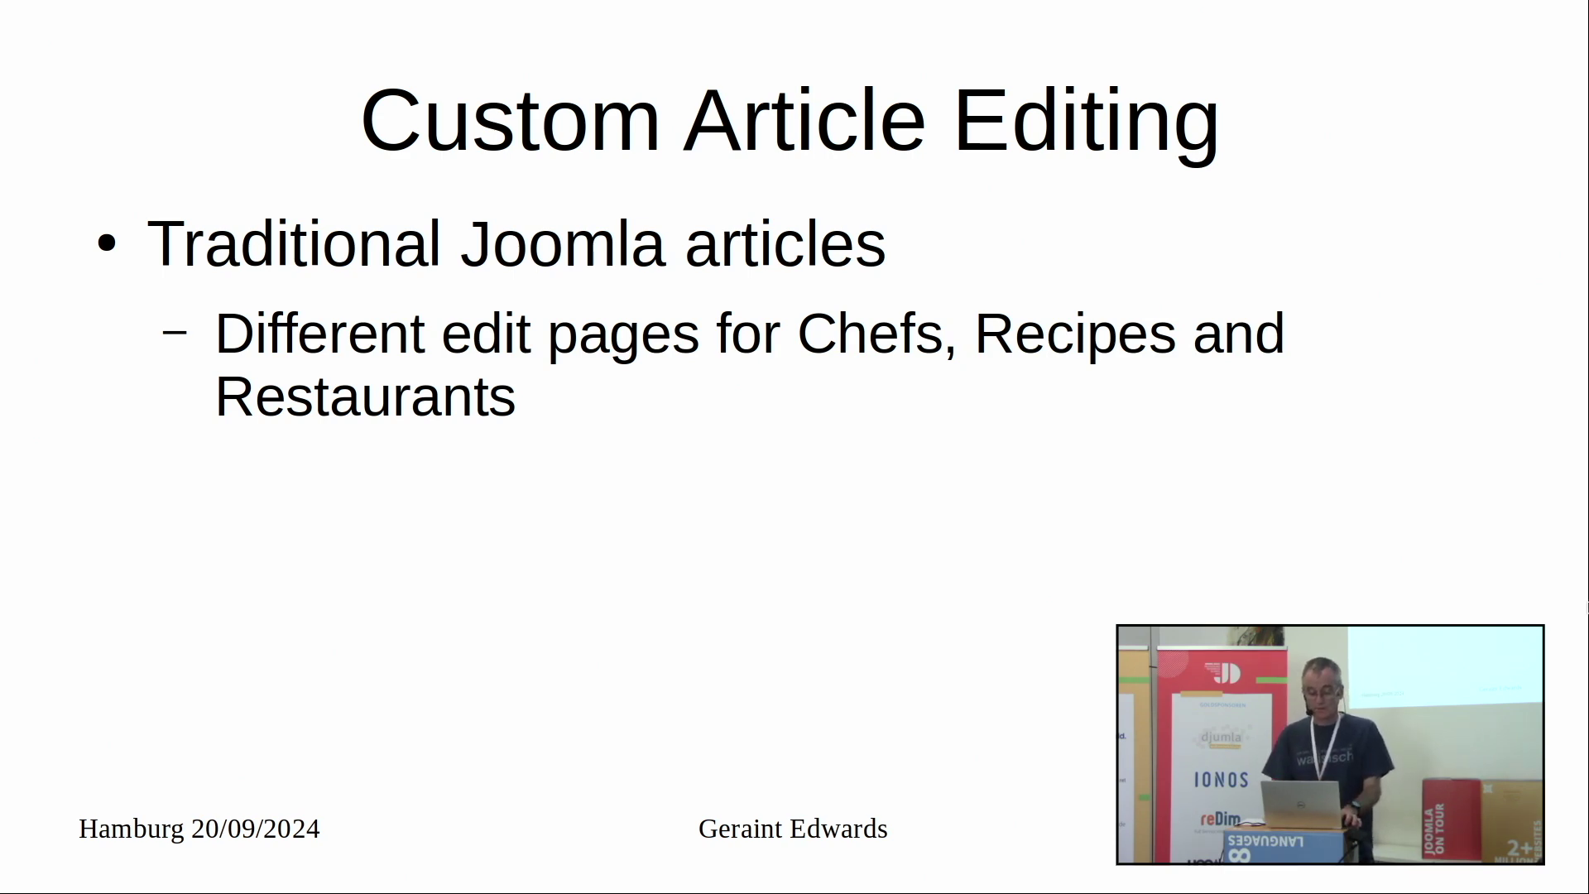
pyautogui.hotkey('alt', 'Tab')
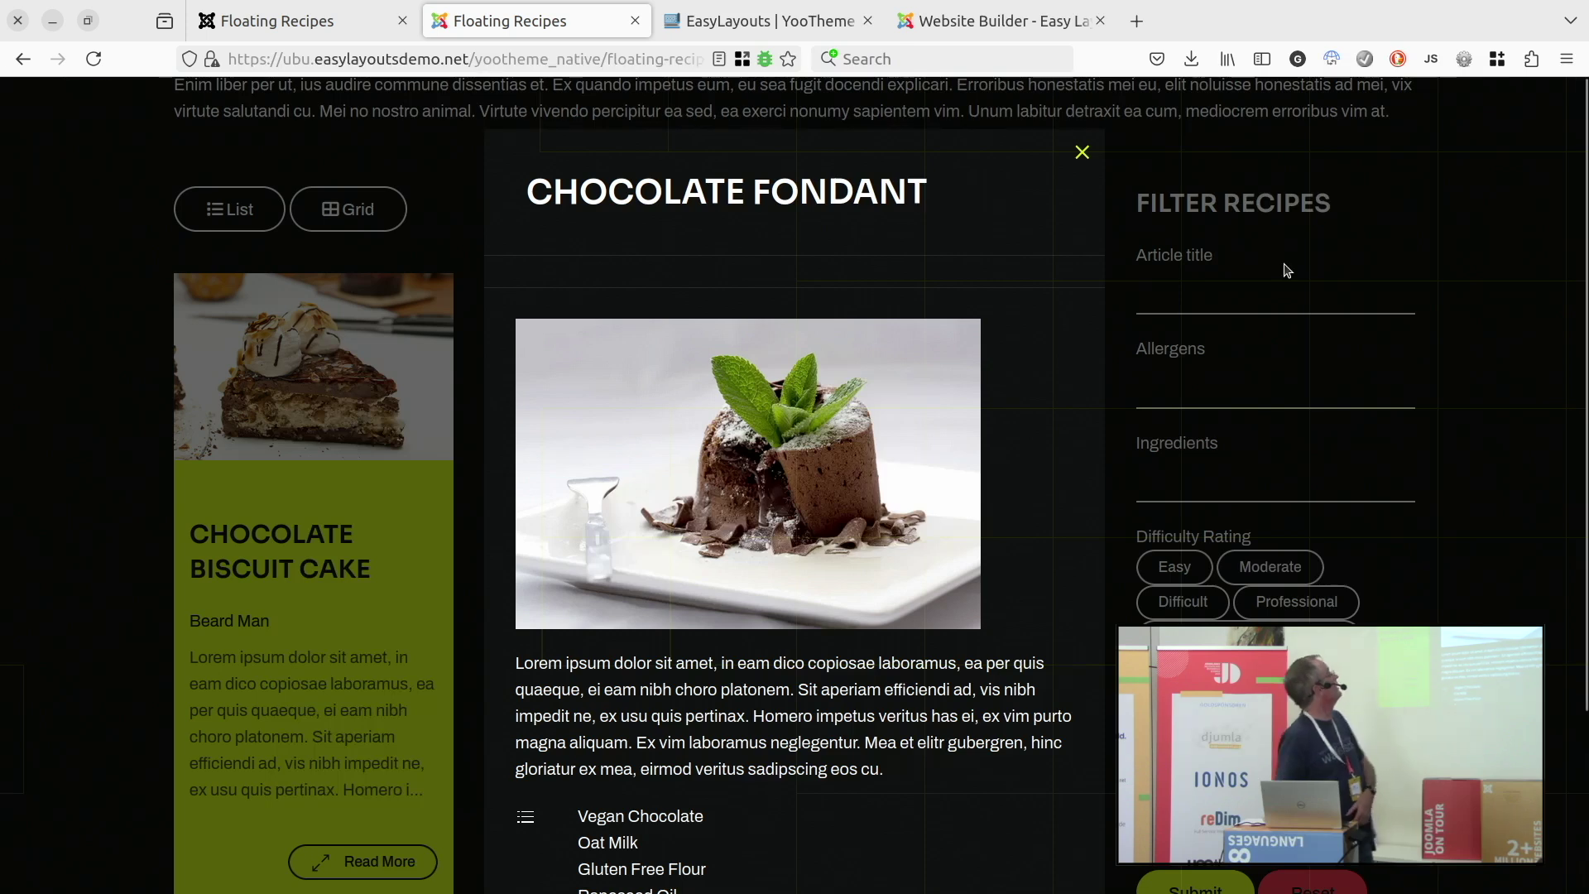
# Close the Chocolate Fondant modal and check the login status from the site's home page.
pyautogui.click(1081, 152)
pyautogui.scroll(7, 207, 156)
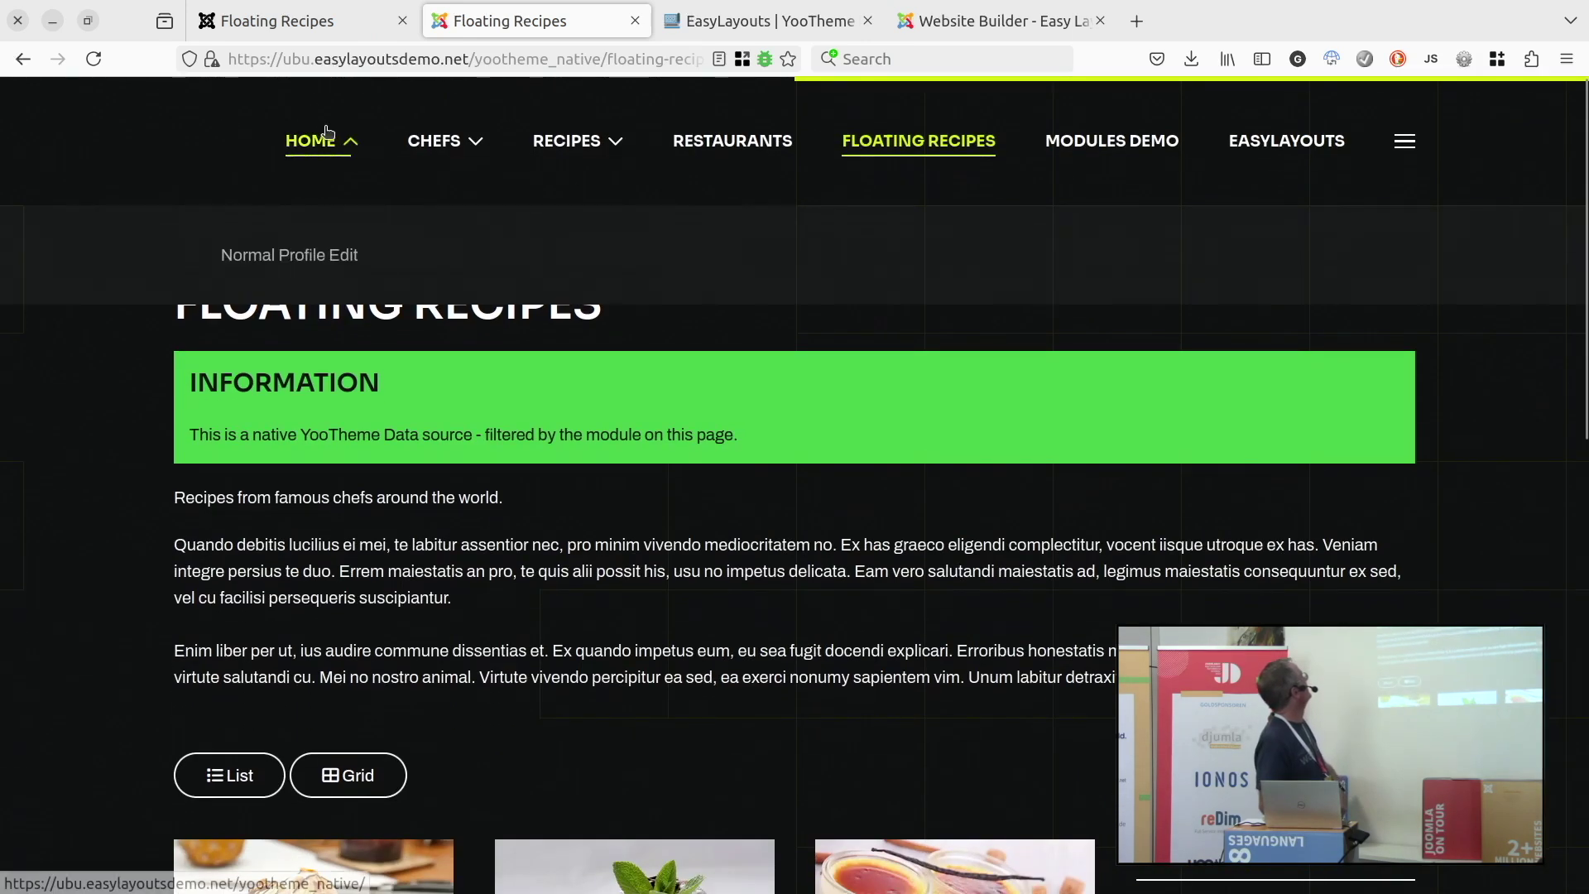
pyautogui.click(328, 133)
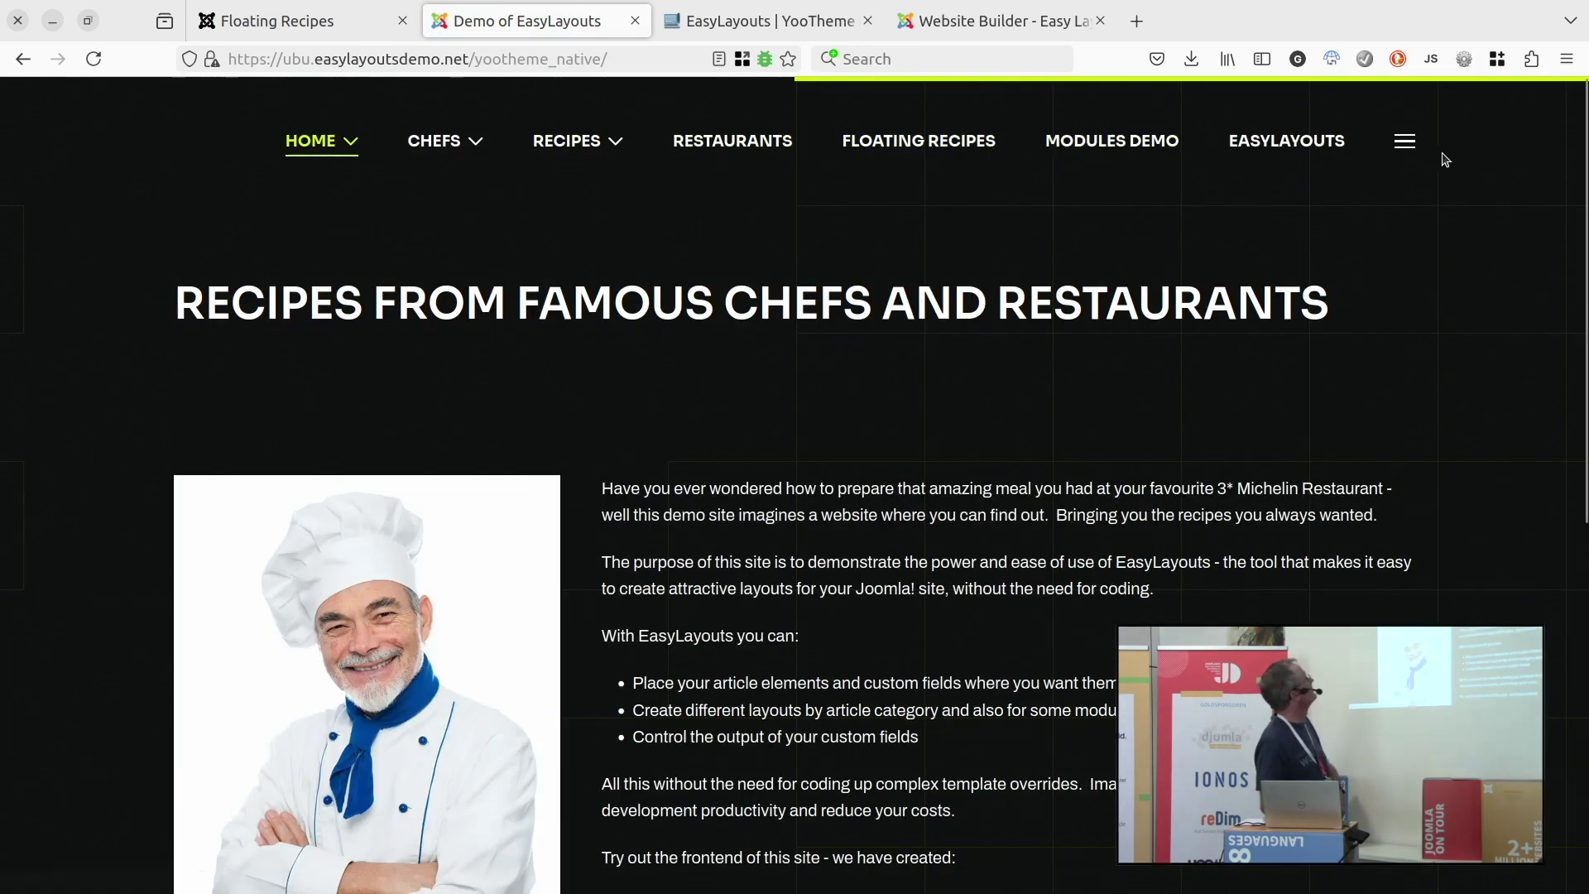
pyautogui.click(1405, 142)
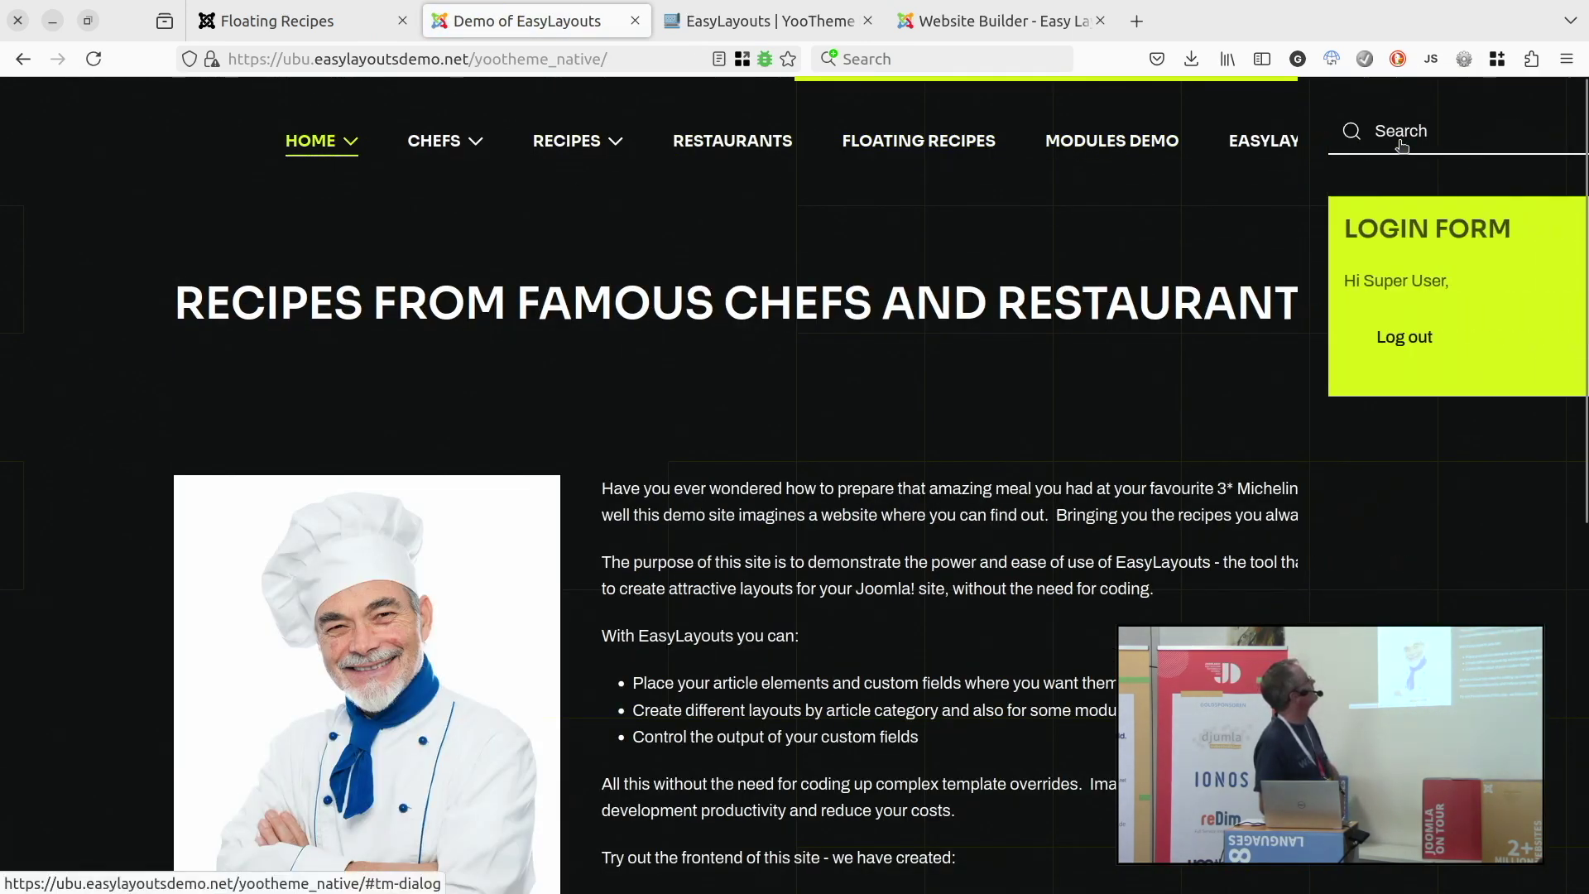
pyautogui.click(827, 360)
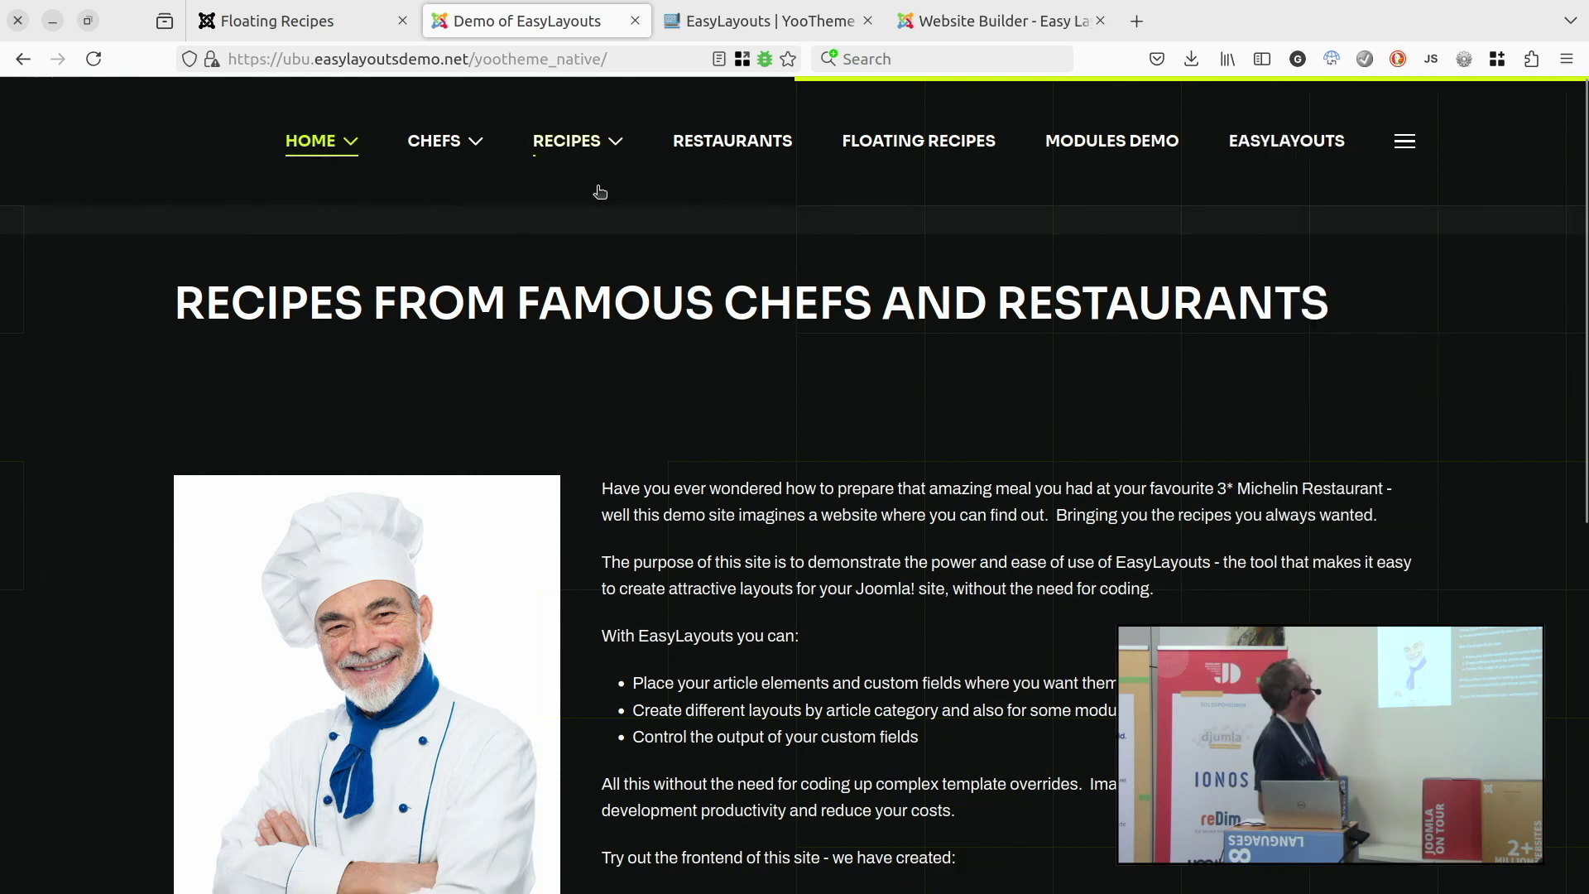
# Open the Create Chef (Editors) page and examine its custom editing form layout.
pyautogui.moveTo(397, 168)
pyautogui.click(412, 250)
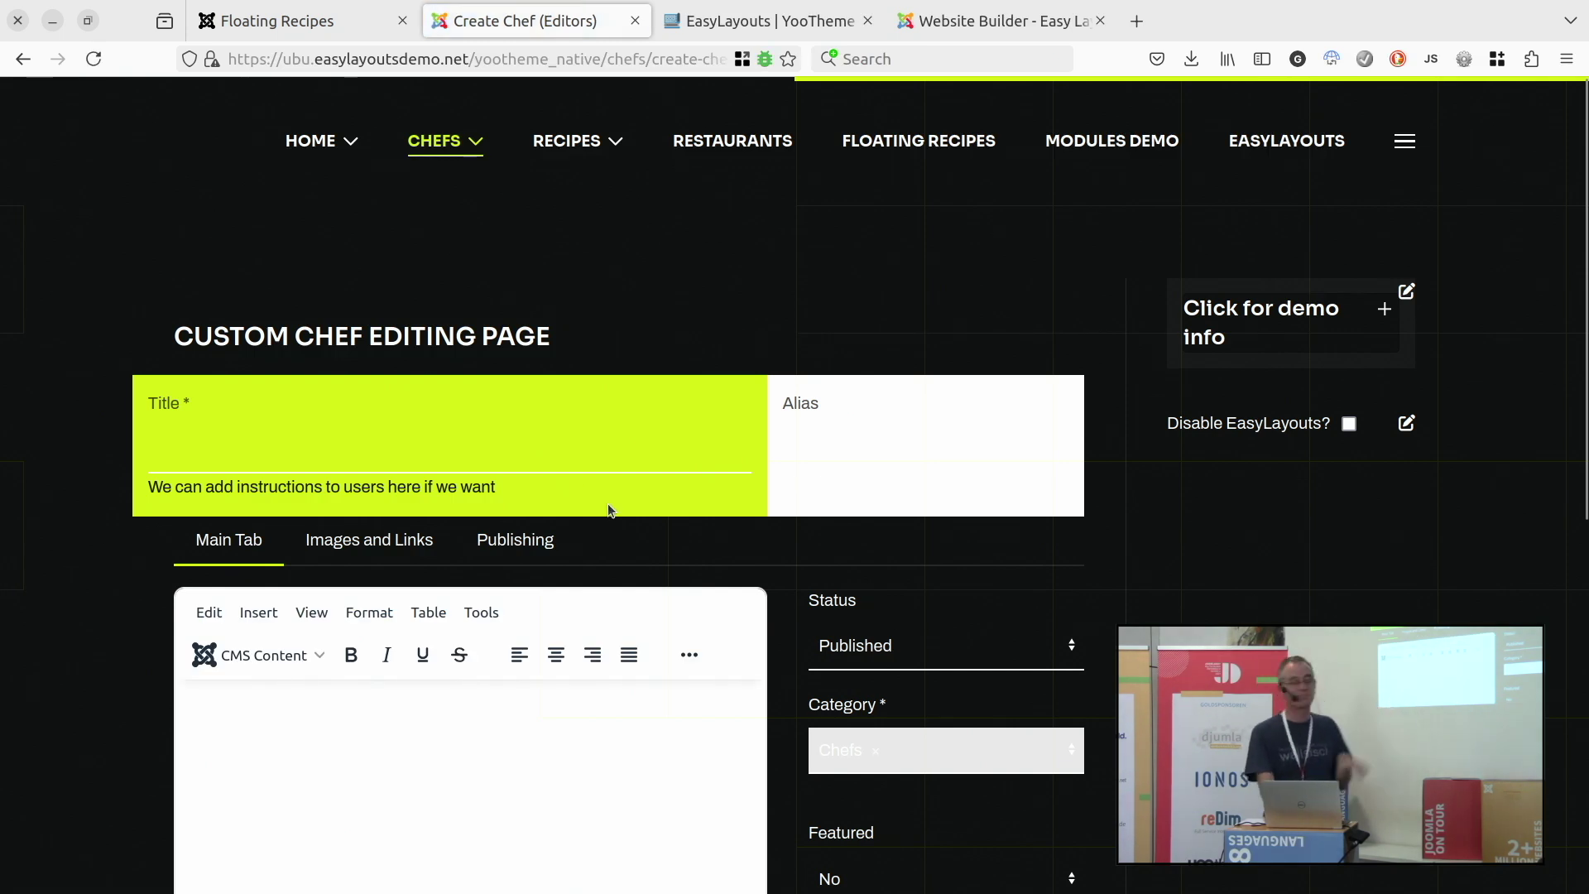
pyautogui.scroll(-3, 497, 484)
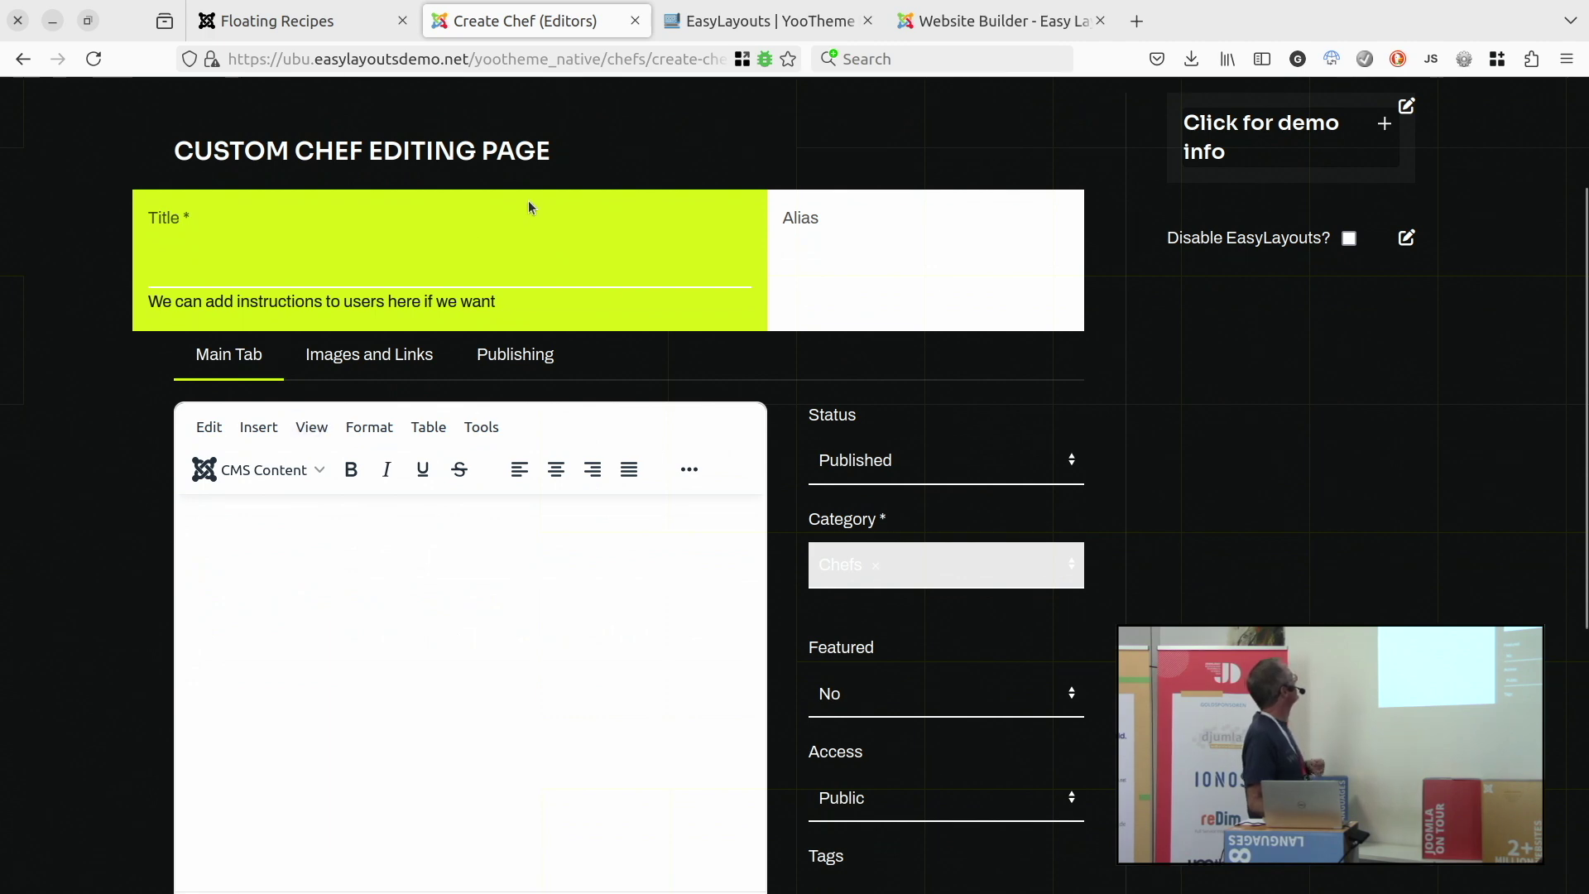
pyautogui.scroll(3, 463, 220)
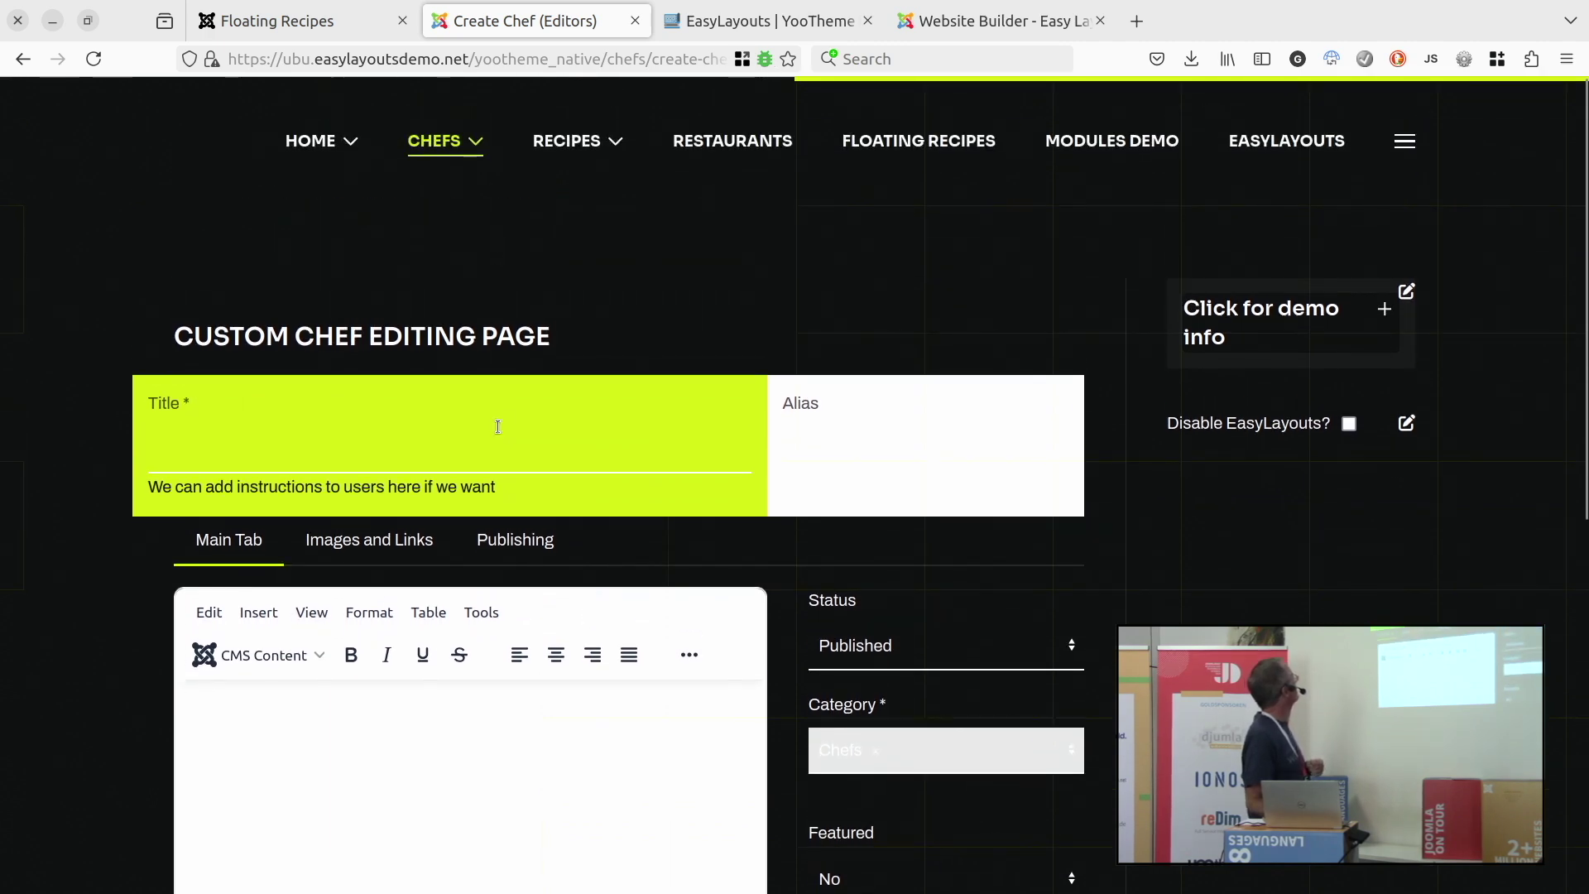
pyautogui.scroll(-3, 509, 397)
pyautogui.scroll(3, 518, 378)
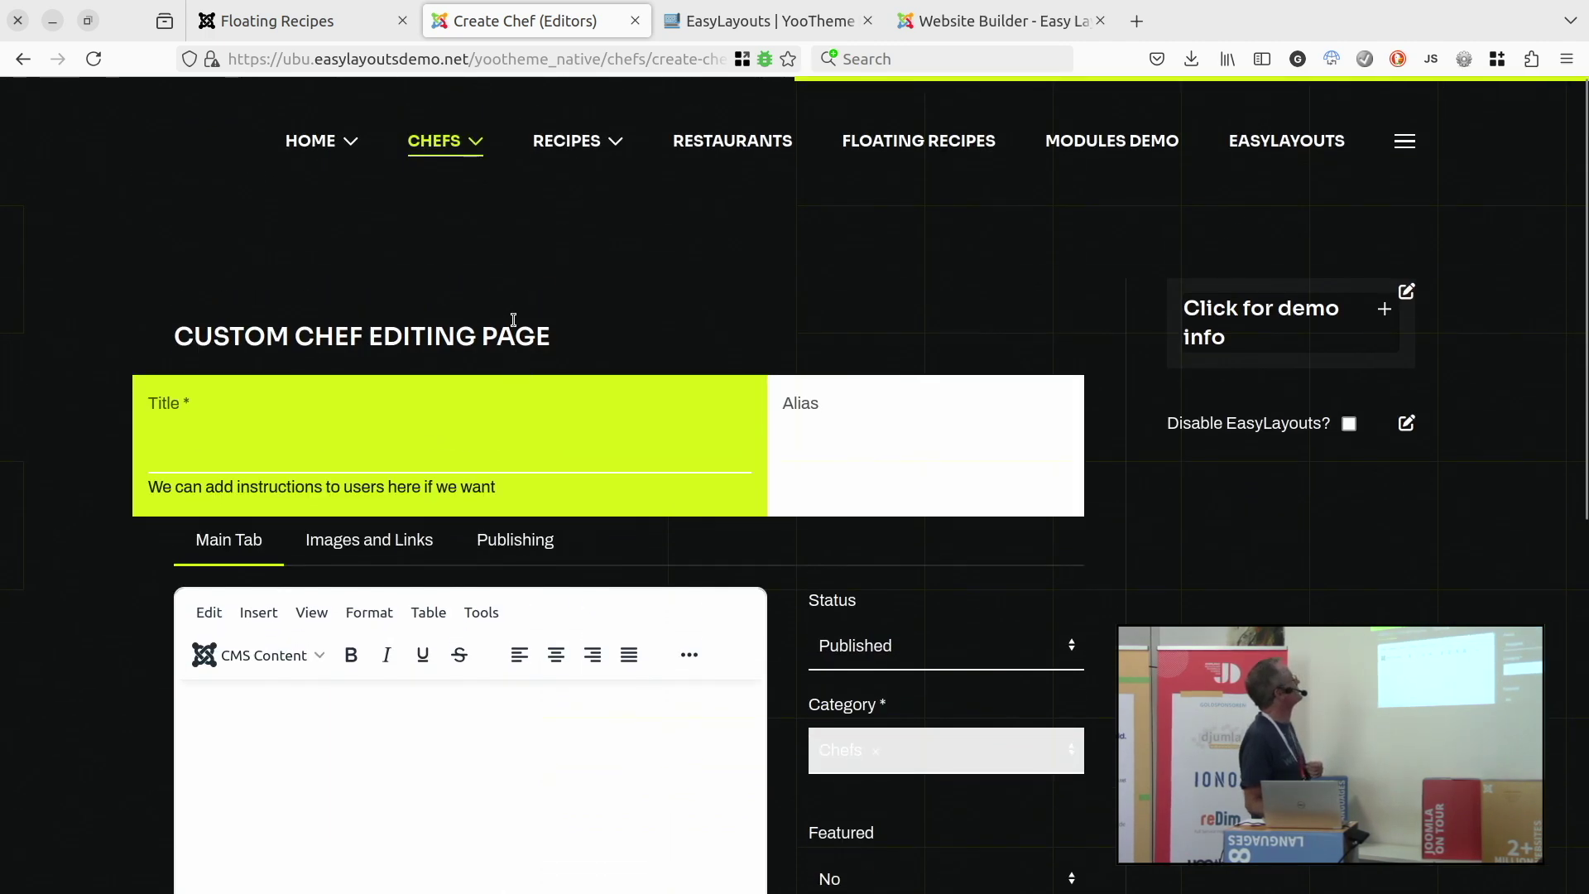
# Open the Meat & Poultry recipes page and view the full Chicken Katsu recipe.
pyautogui.moveTo(564, 128)
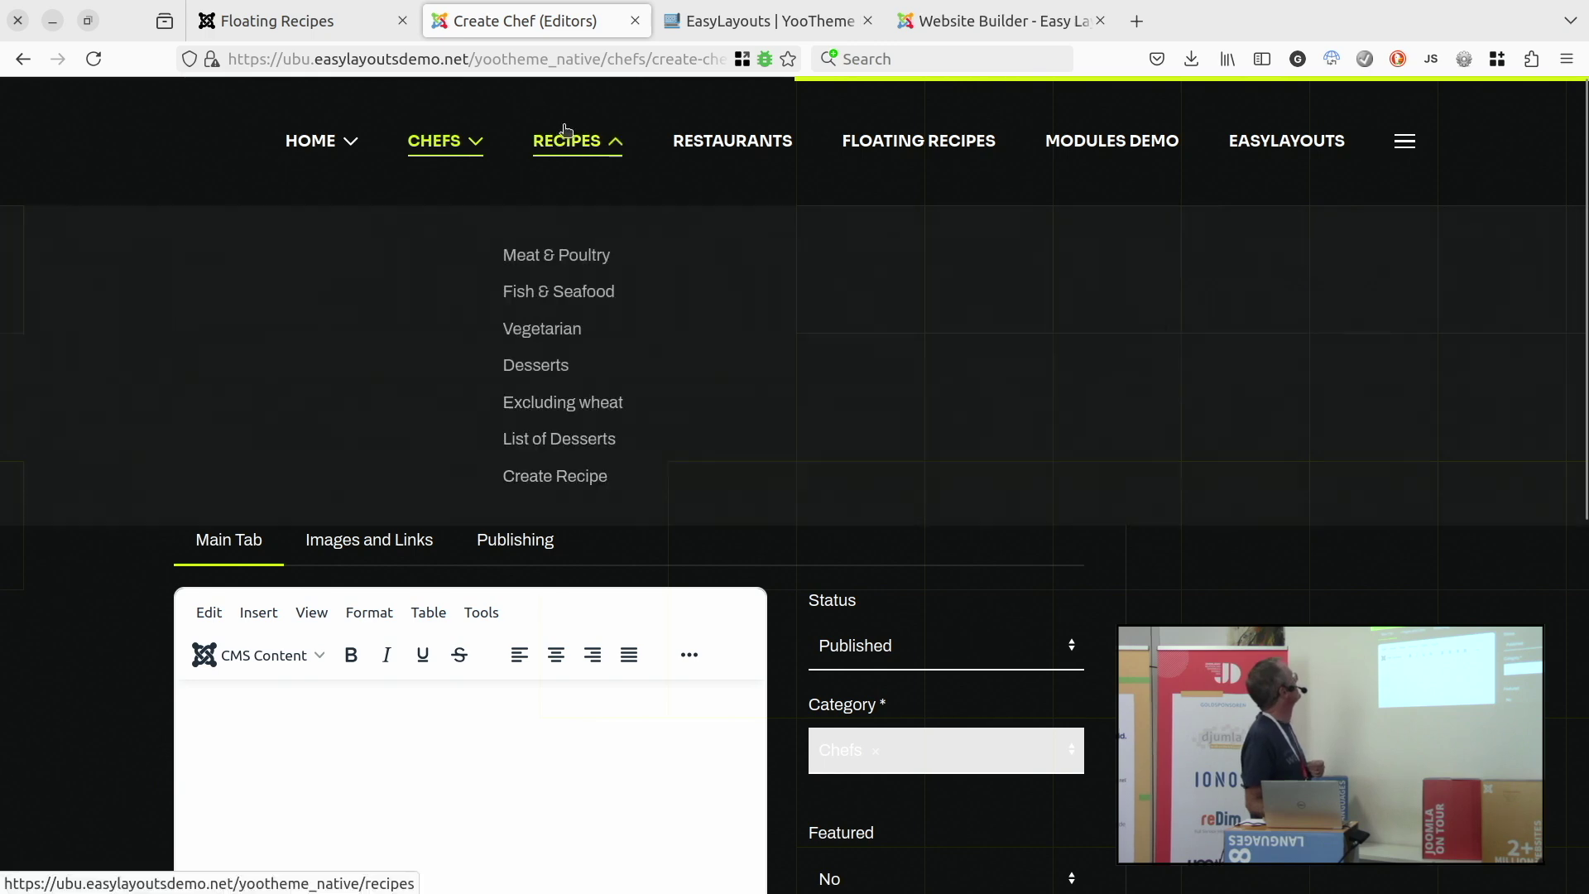
pyautogui.click(572, 270)
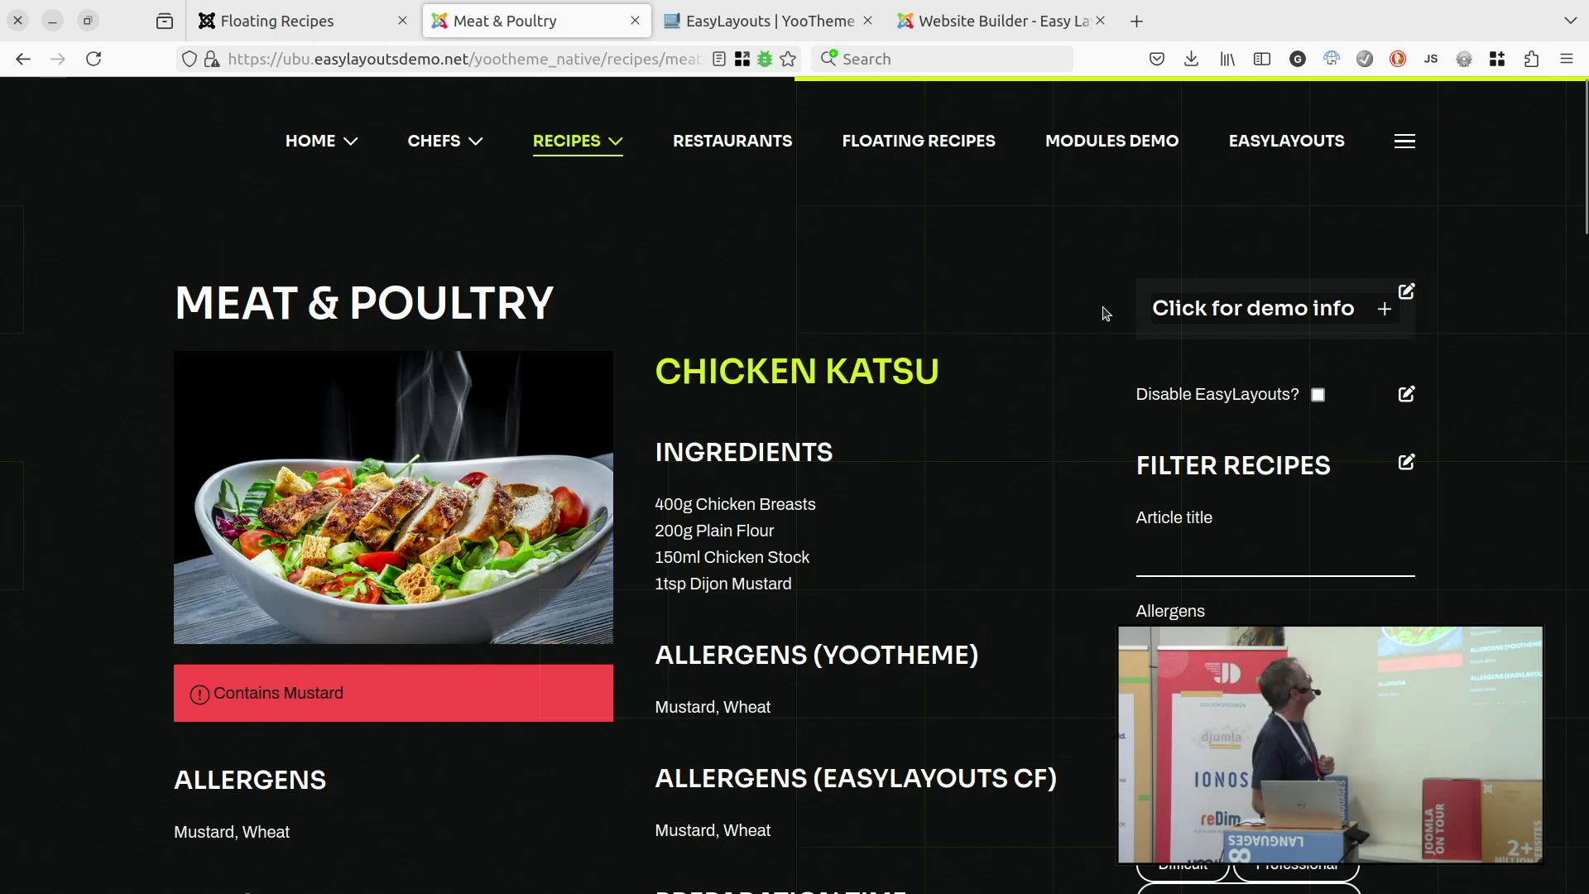
pyautogui.scroll(-2, 894, 765)
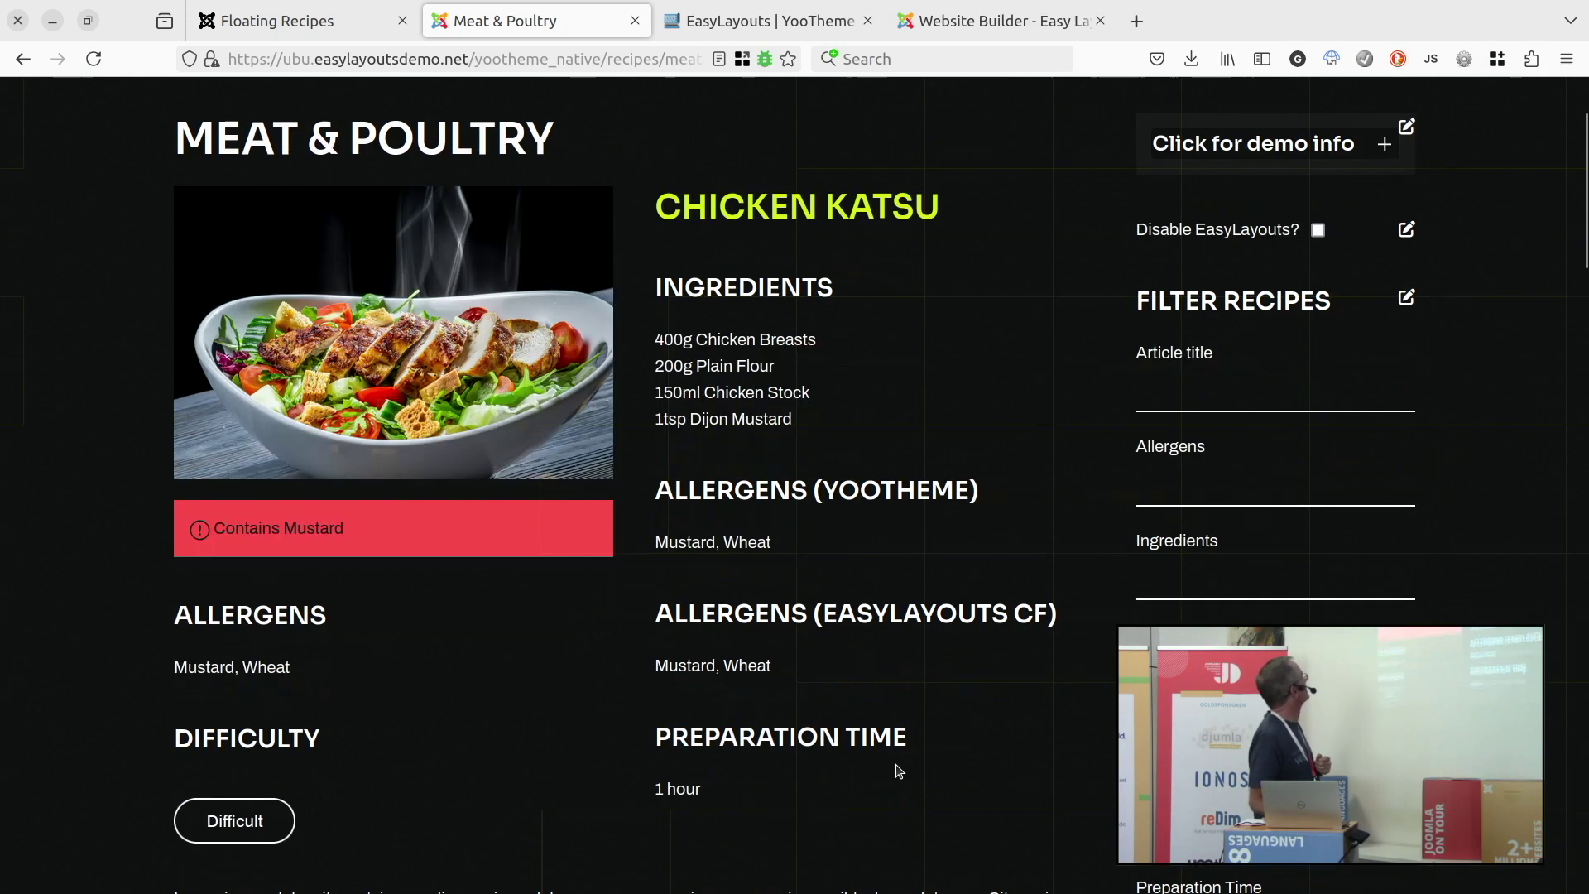
pyautogui.scroll(1, 899, 771)
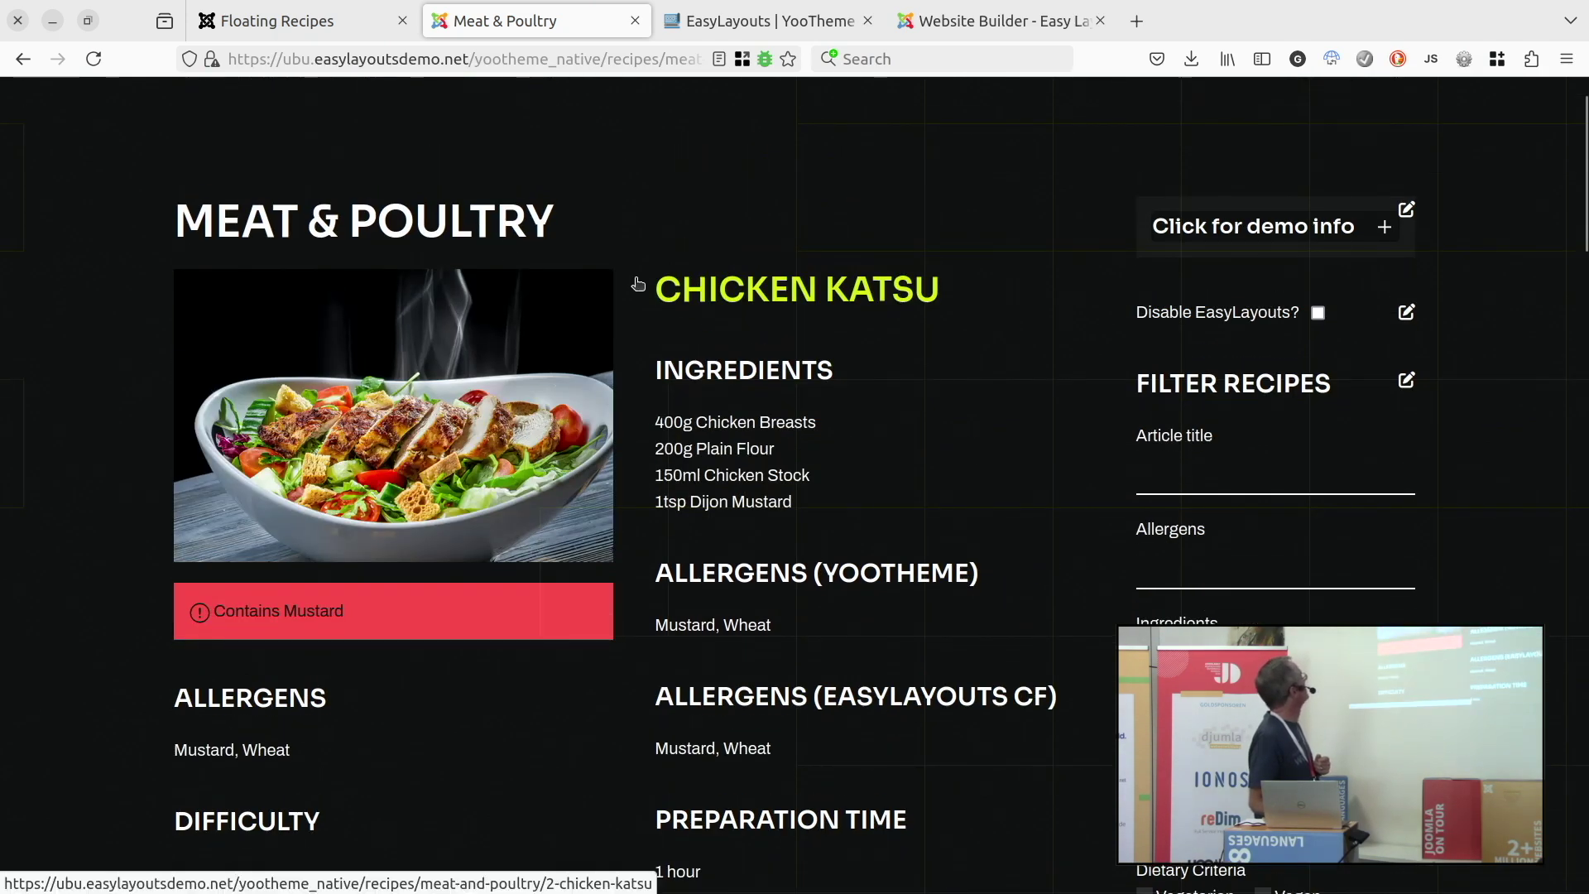
pyautogui.click(733, 291)
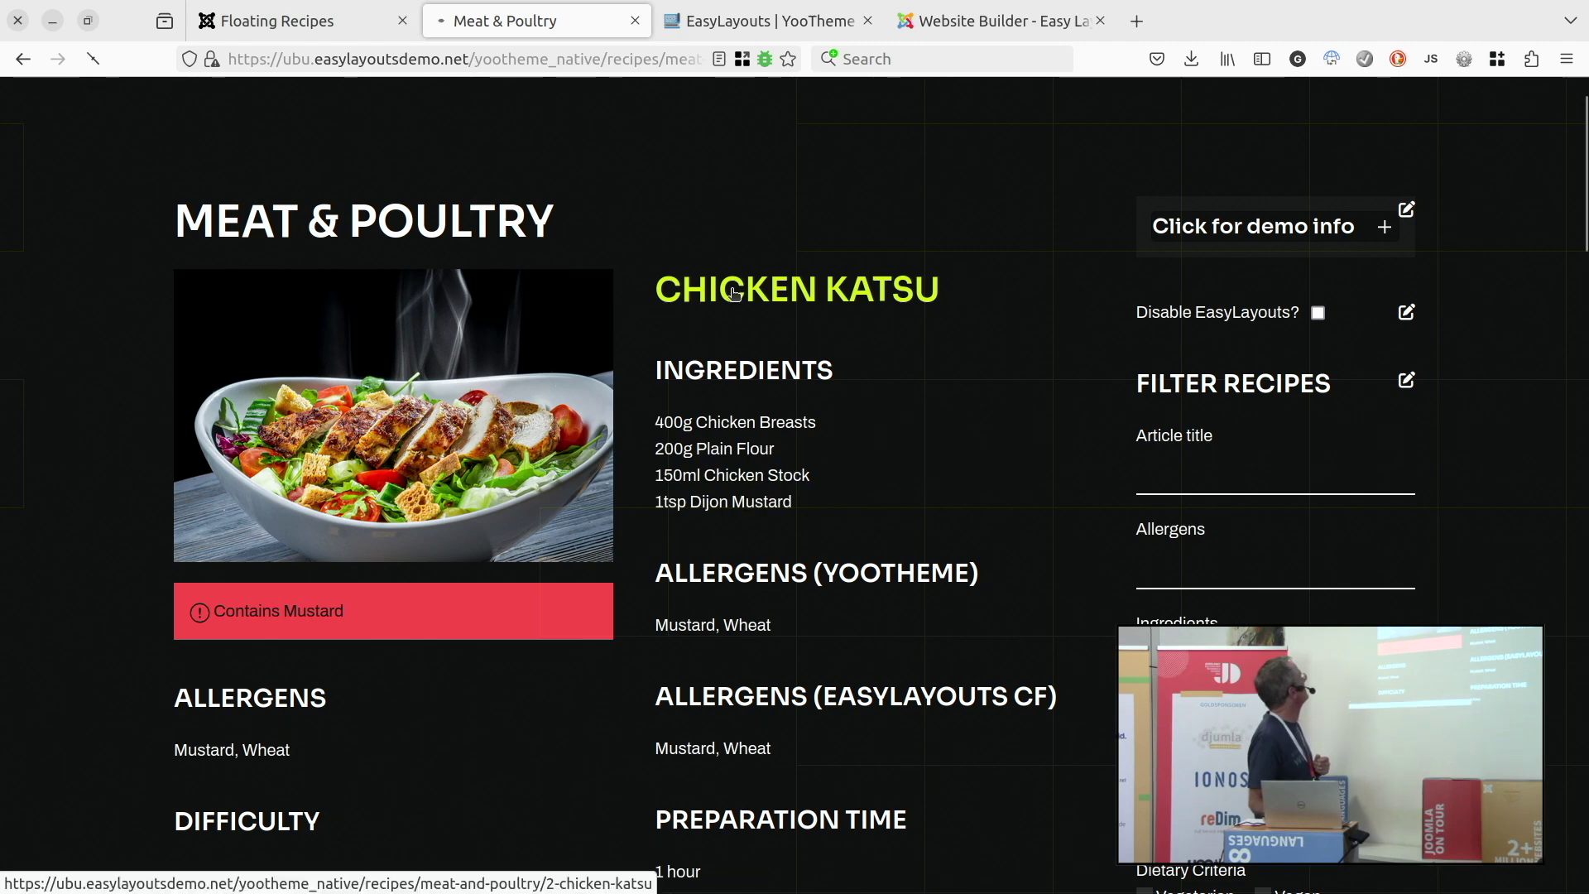
# Open the Create Recipe page to view its article editing form.
pyautogui.moveTo(414, 132)
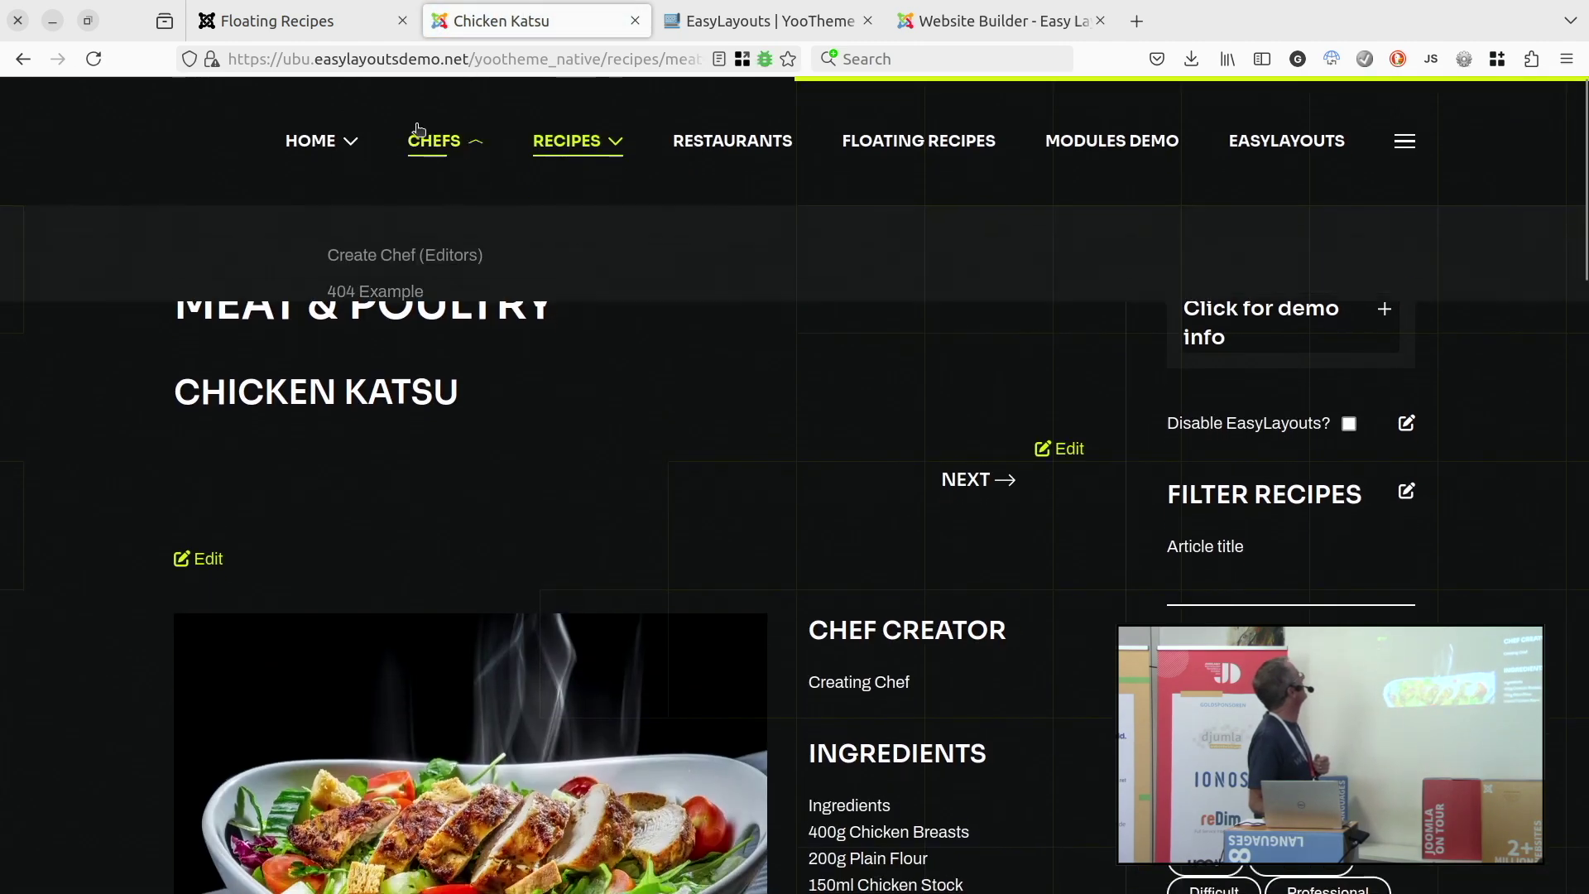
pyautogui.moveTo(575, 132)
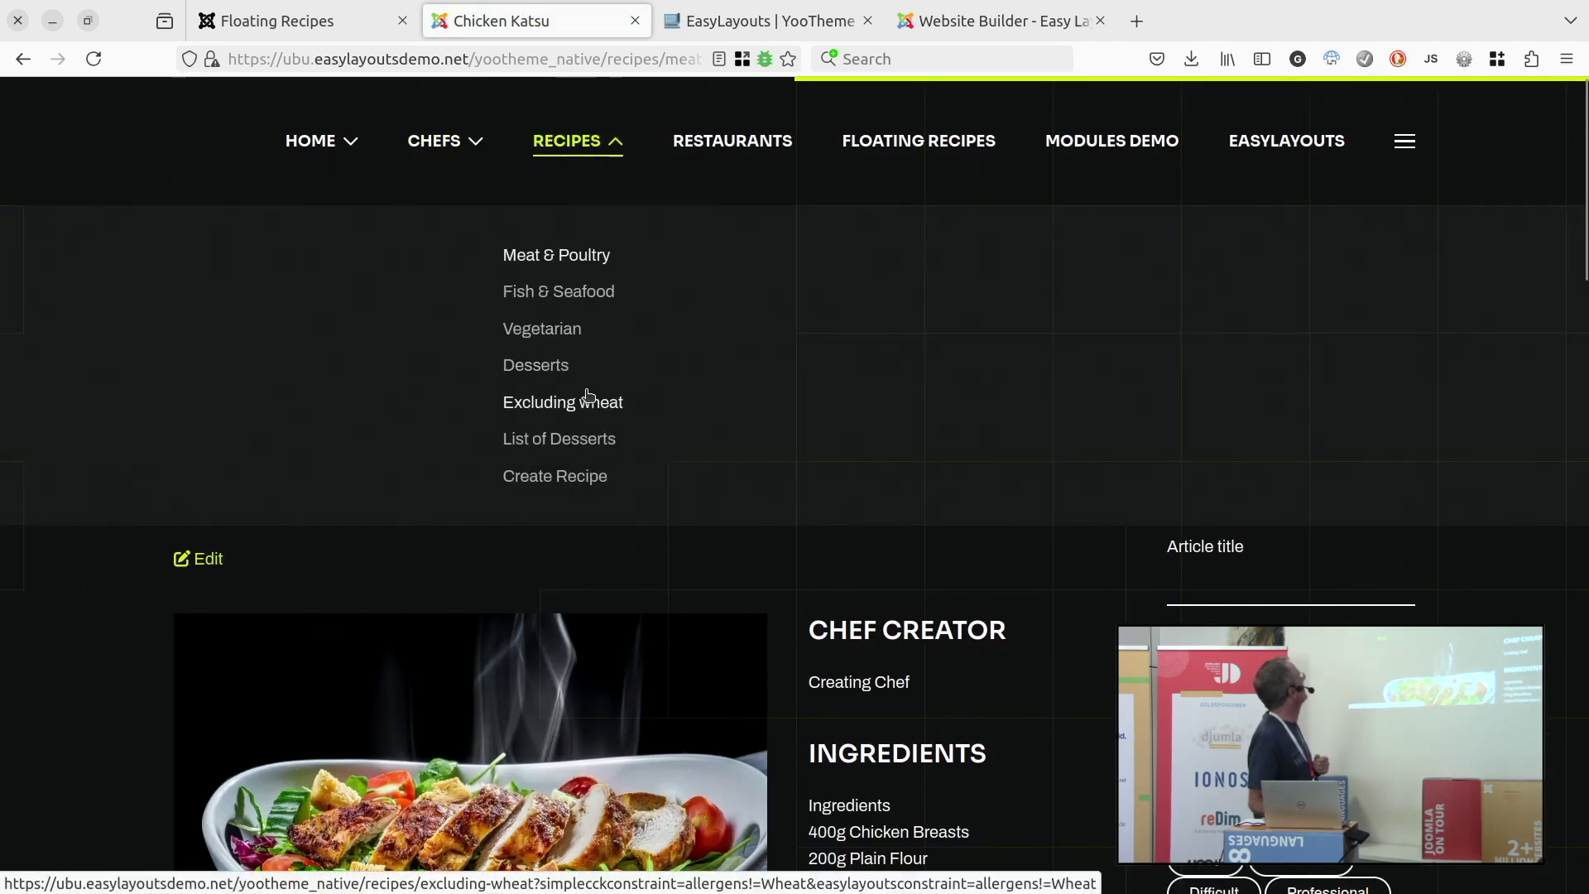
pyautogui.click(591, 475)
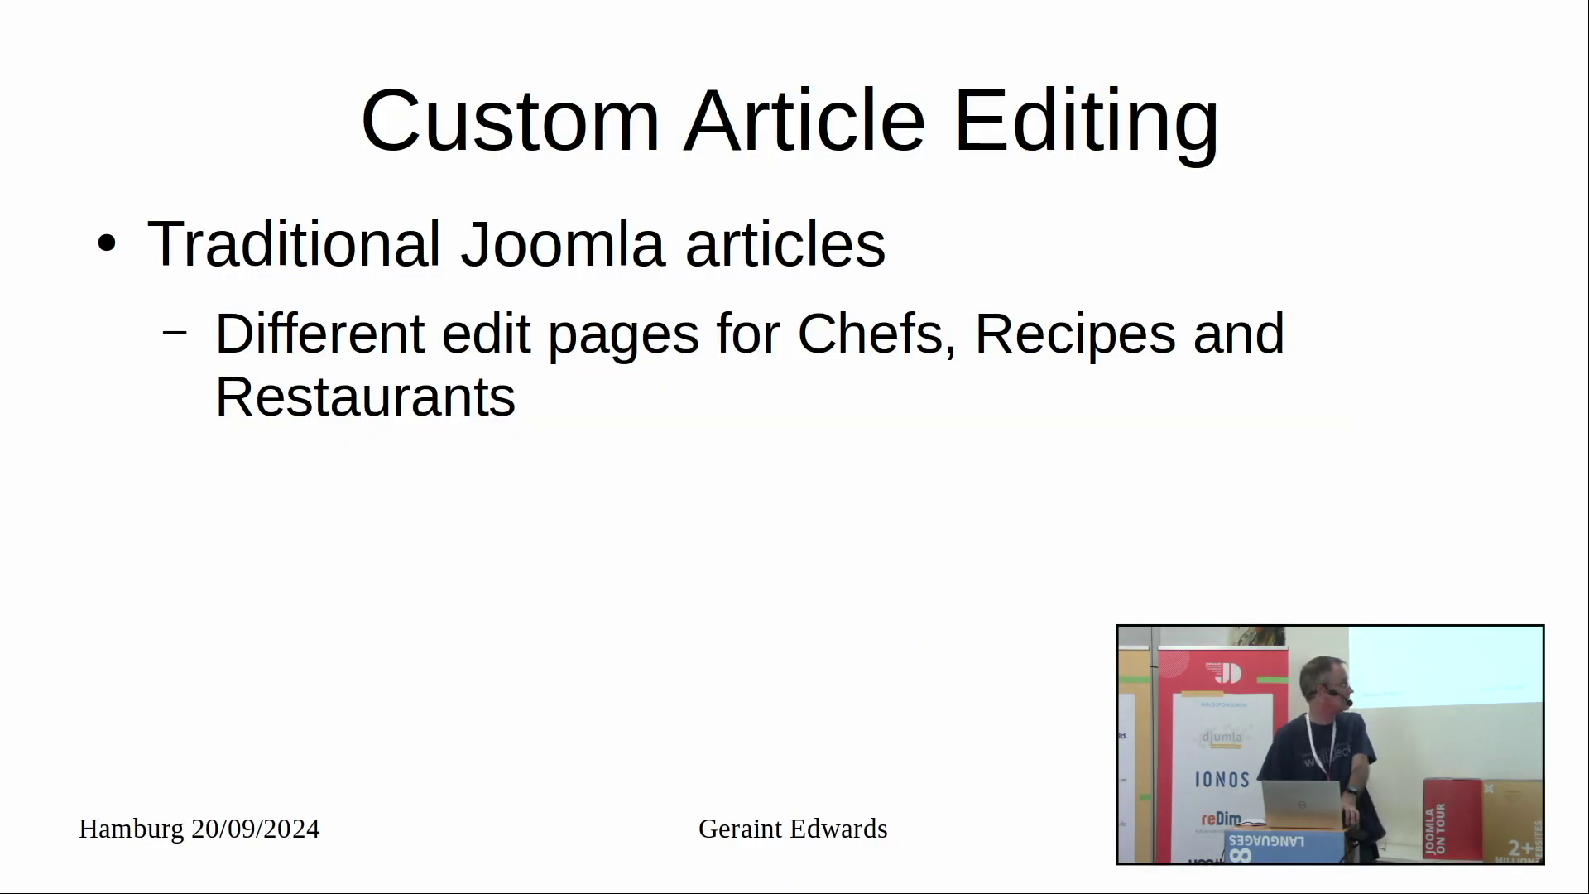
# Advance the presentation to the Custom User Views slide, and open the site's Normal Profile Edit page in the browser.
pyautogui.press('Right')
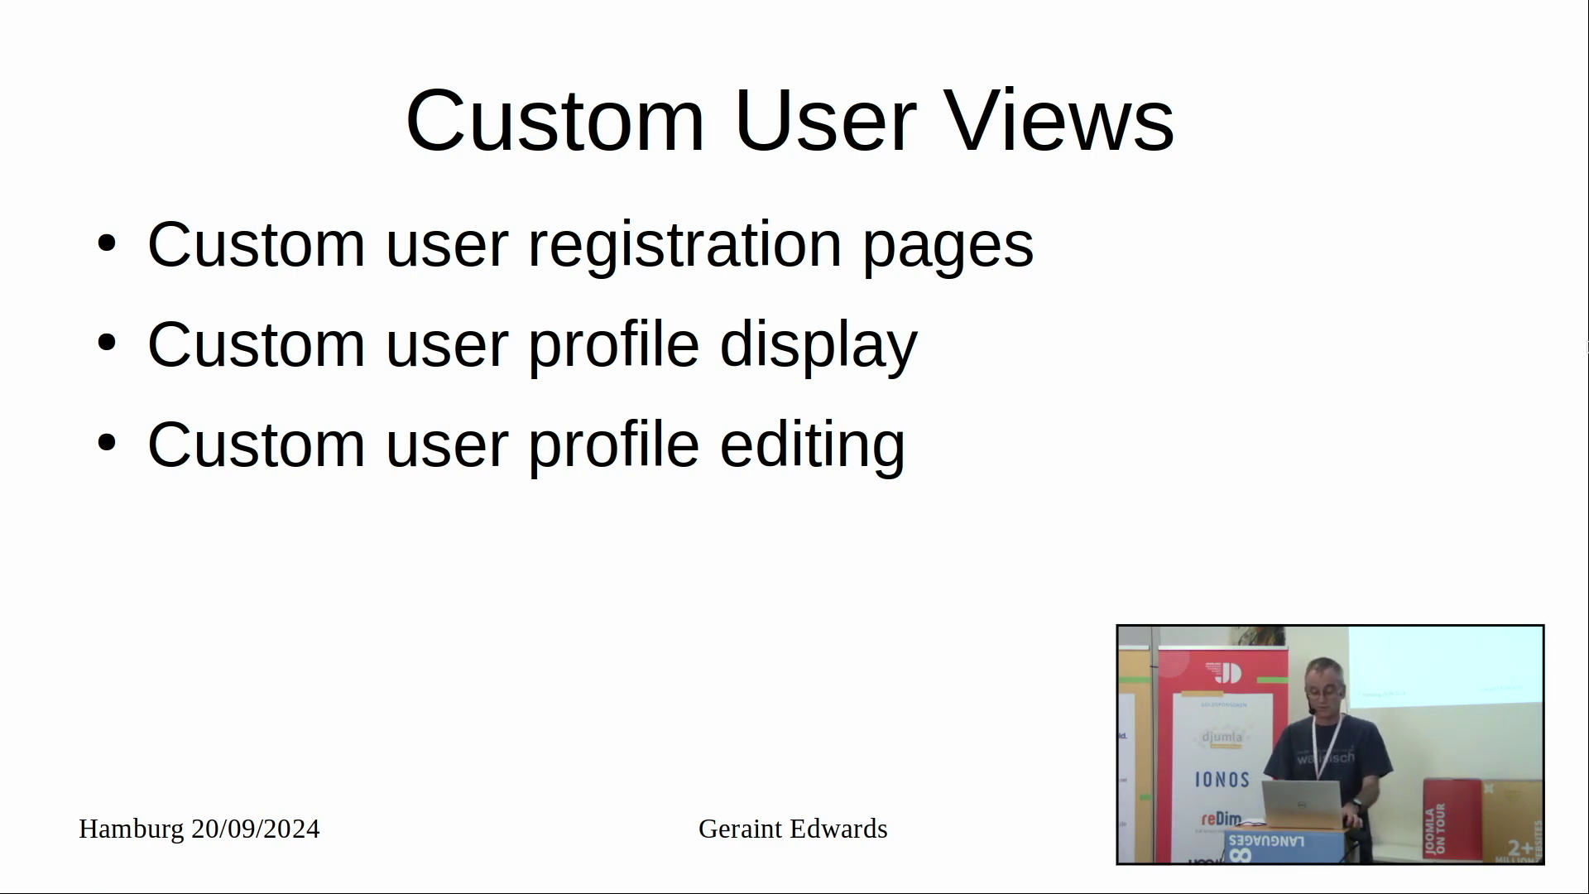
pyautogui.hotkey('alt', 'Tab')
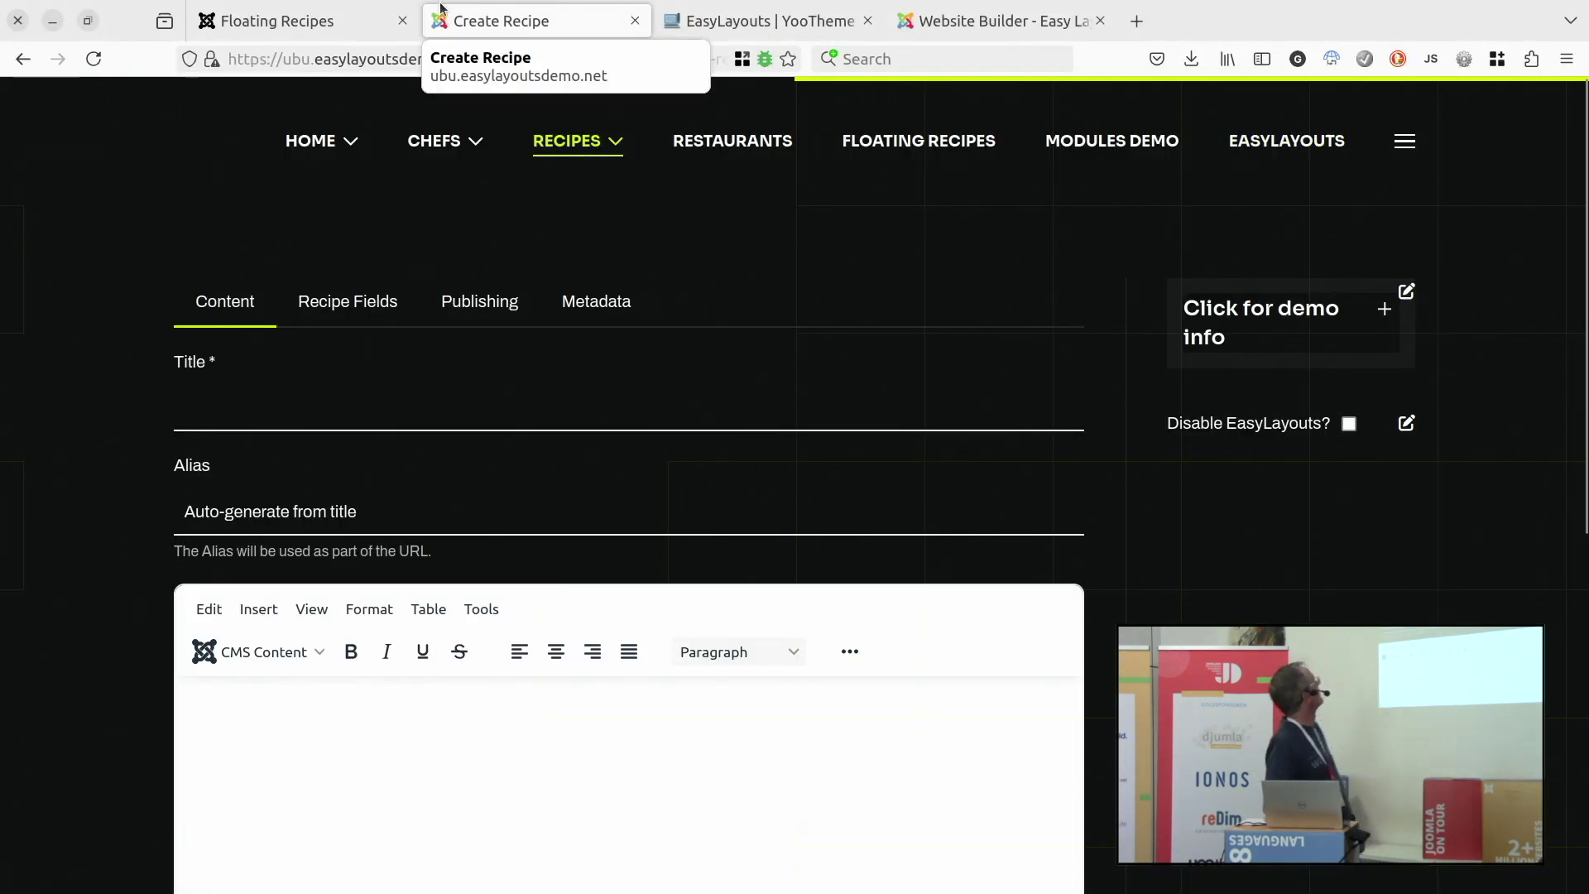
pyautogui.moveTo(399, 145)
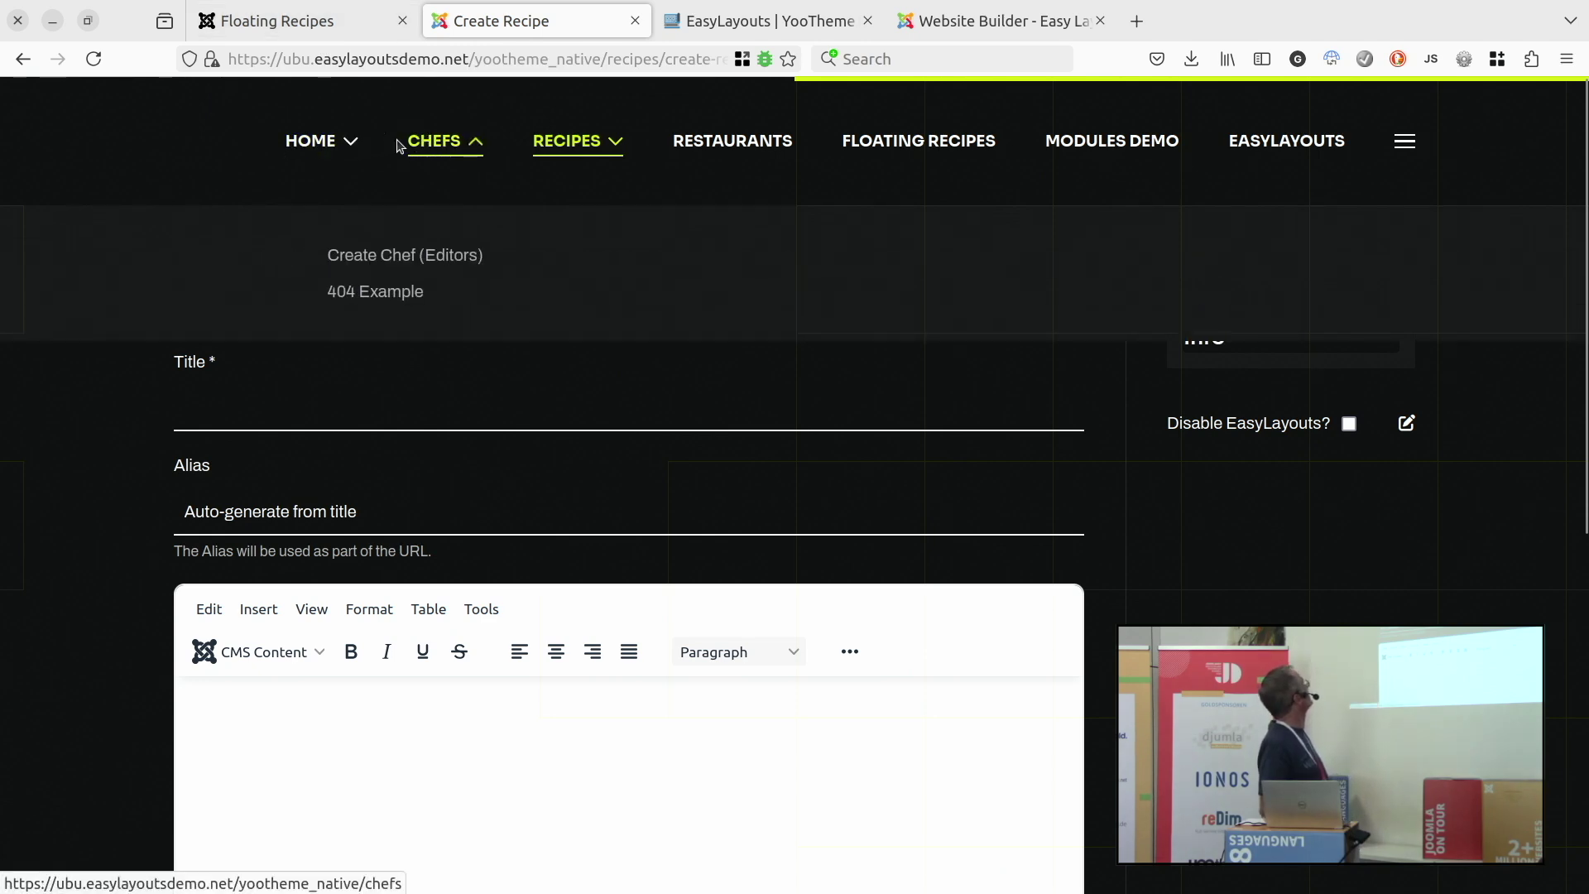
pyautogui.moveTo(308, 142)
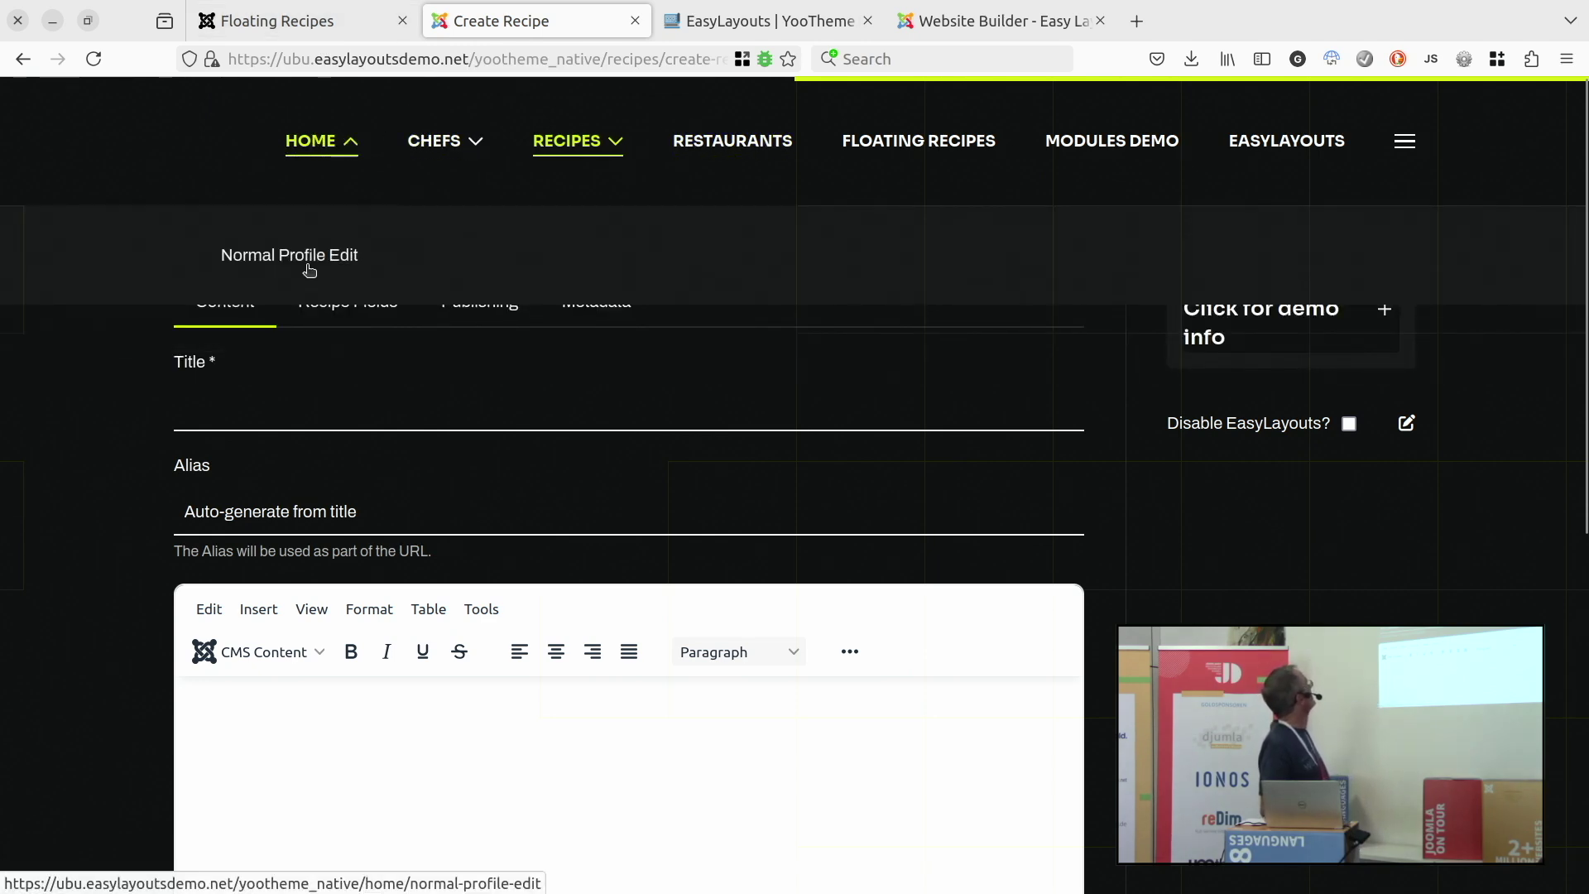
pyautogui.click(309, 267)
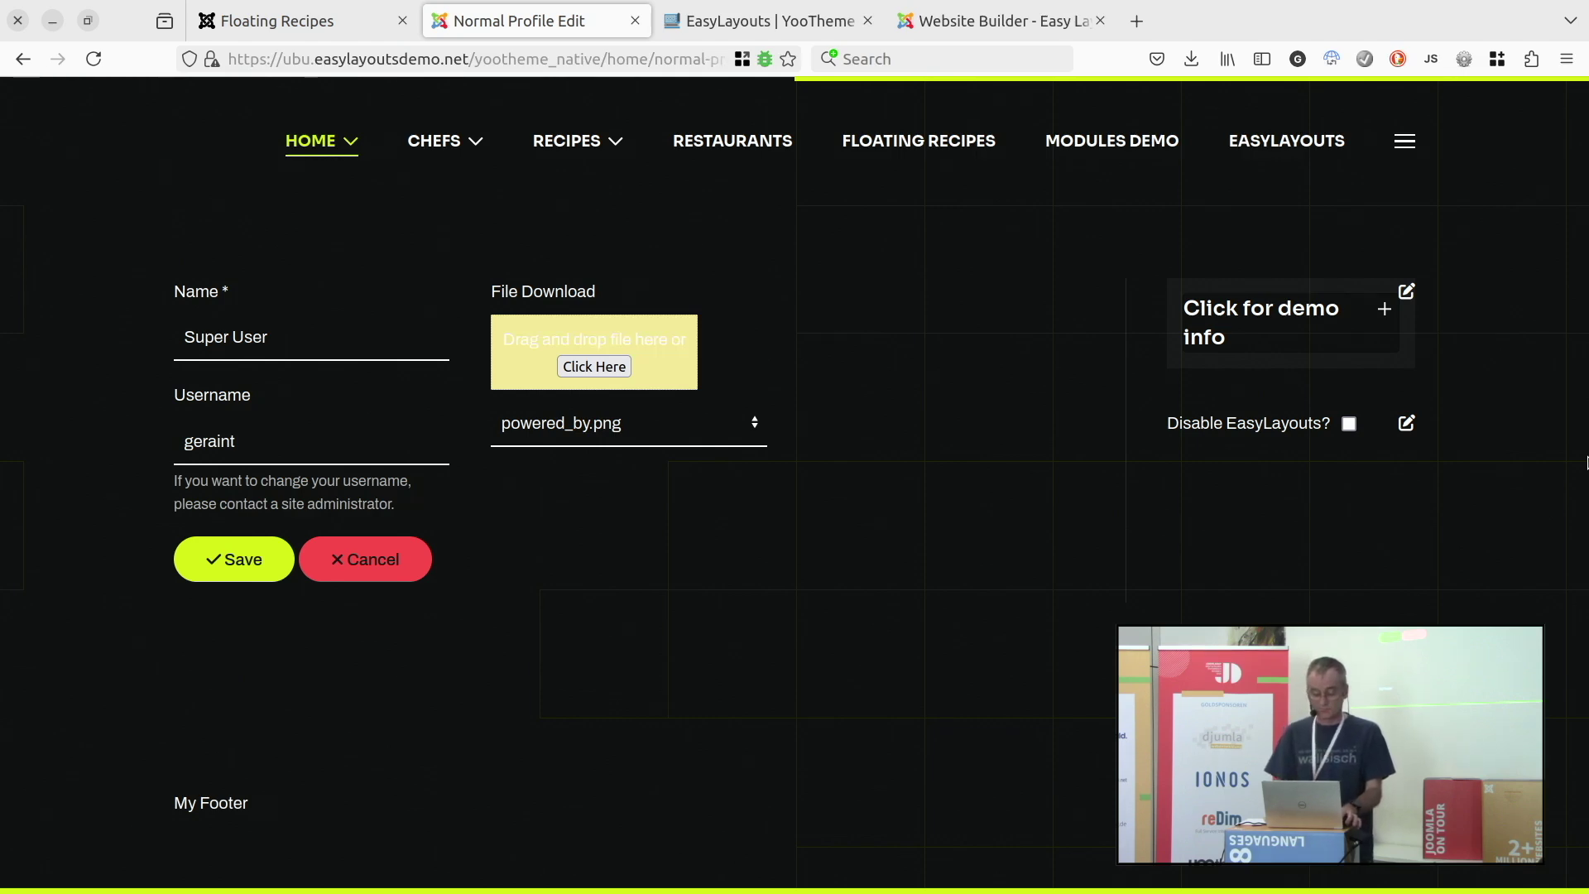
# Switch to the presentation, preview the Available Now slide, go back to Custom User Views and return to the browser.
pyautogui.hotkey('alt', 'Tab')
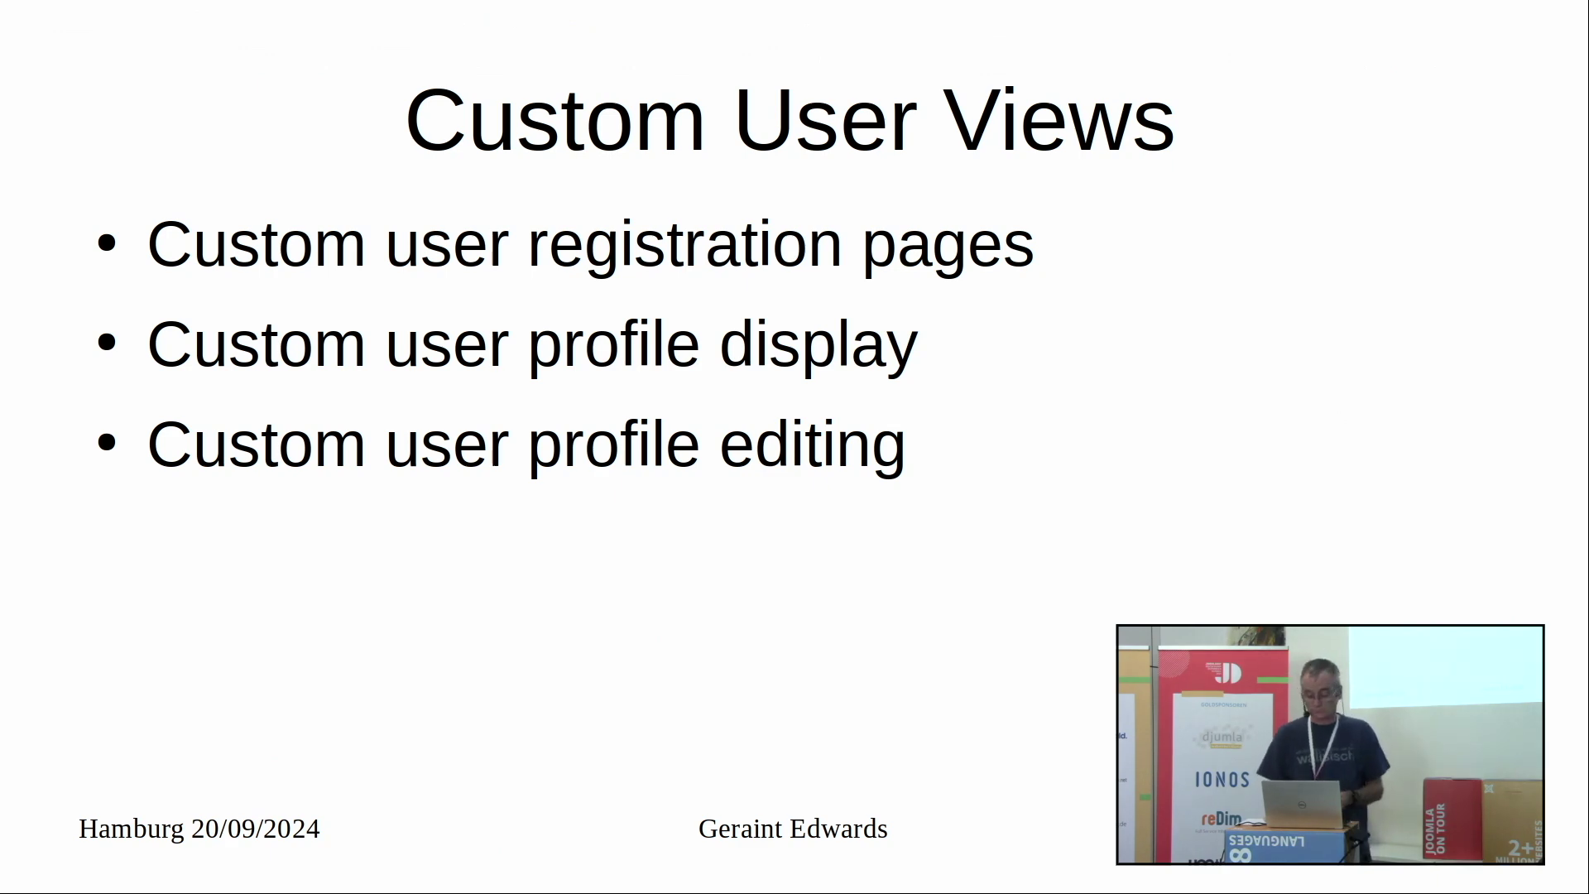
pyautogui.press('Right')
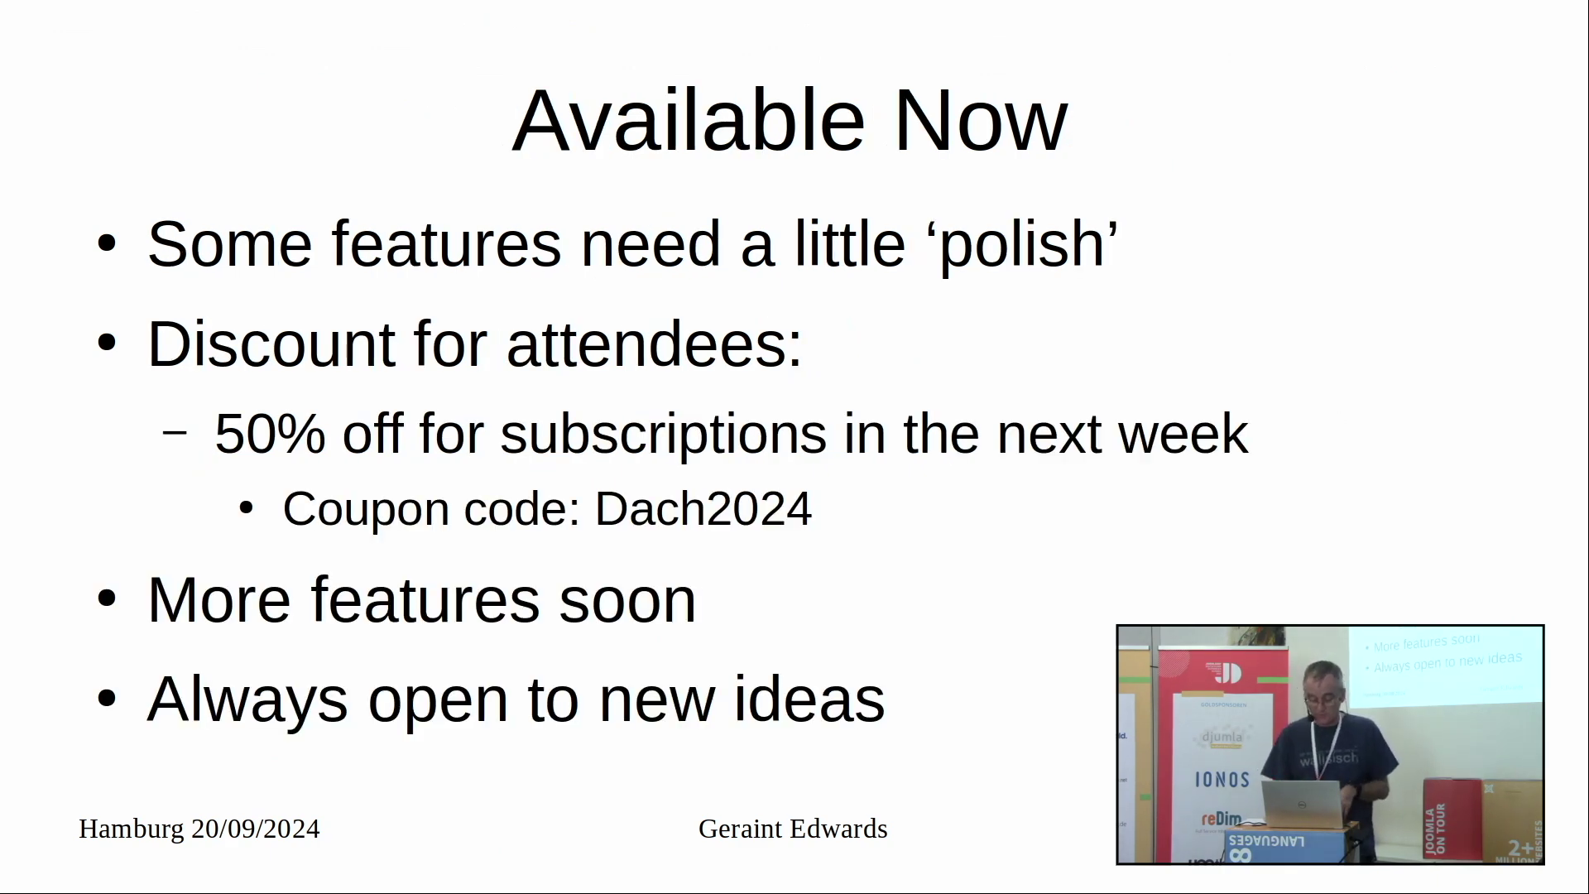
pyautogui.press('Left')
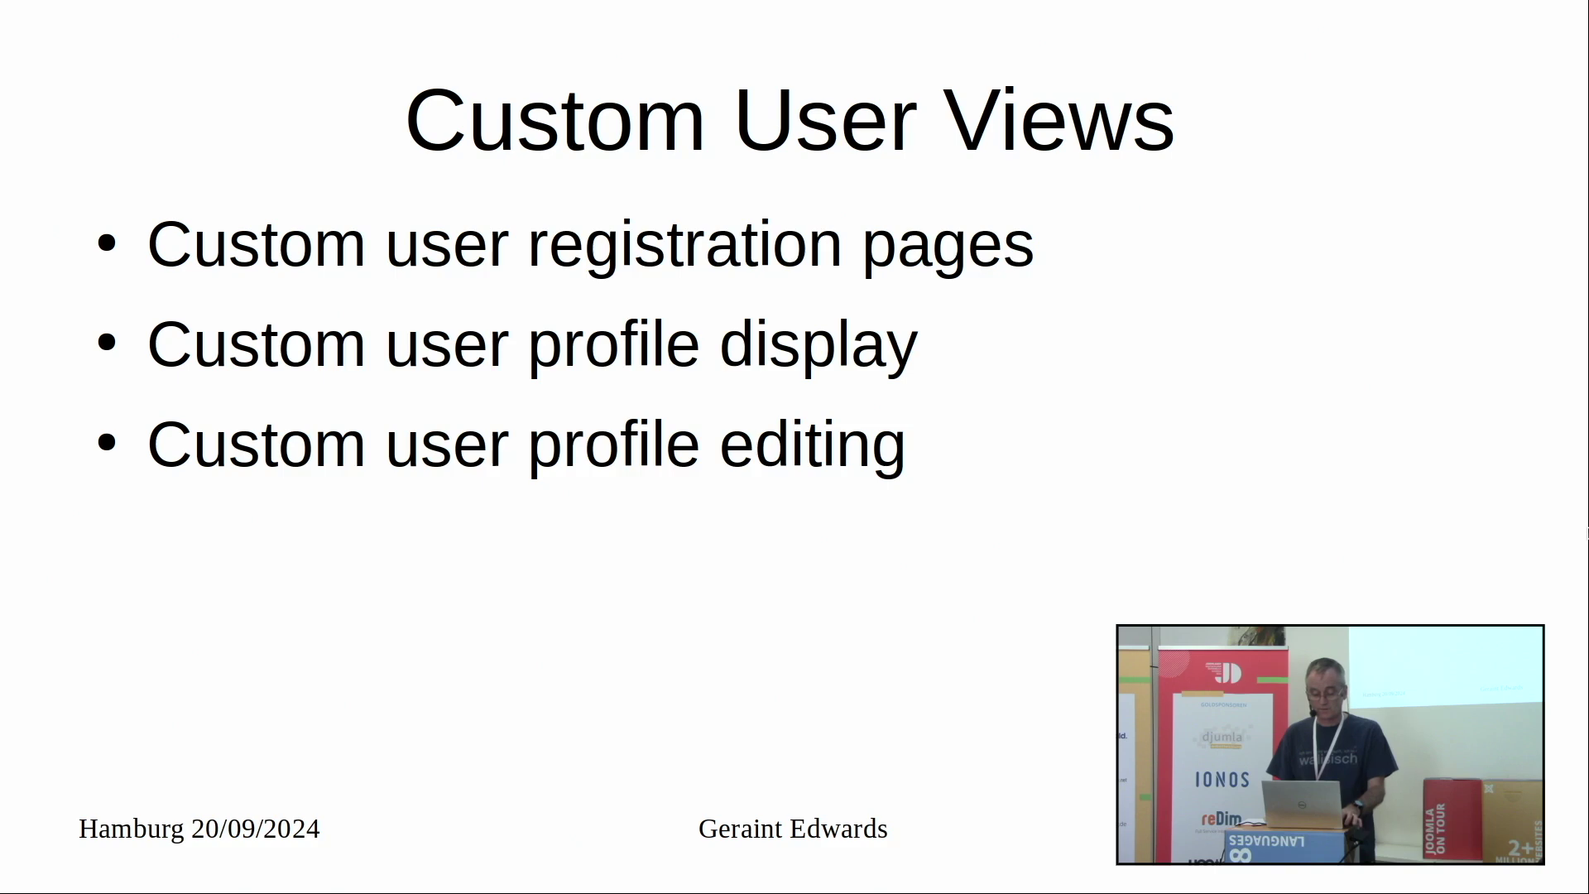
pyautogui.hotkey('alt', 'Tab')
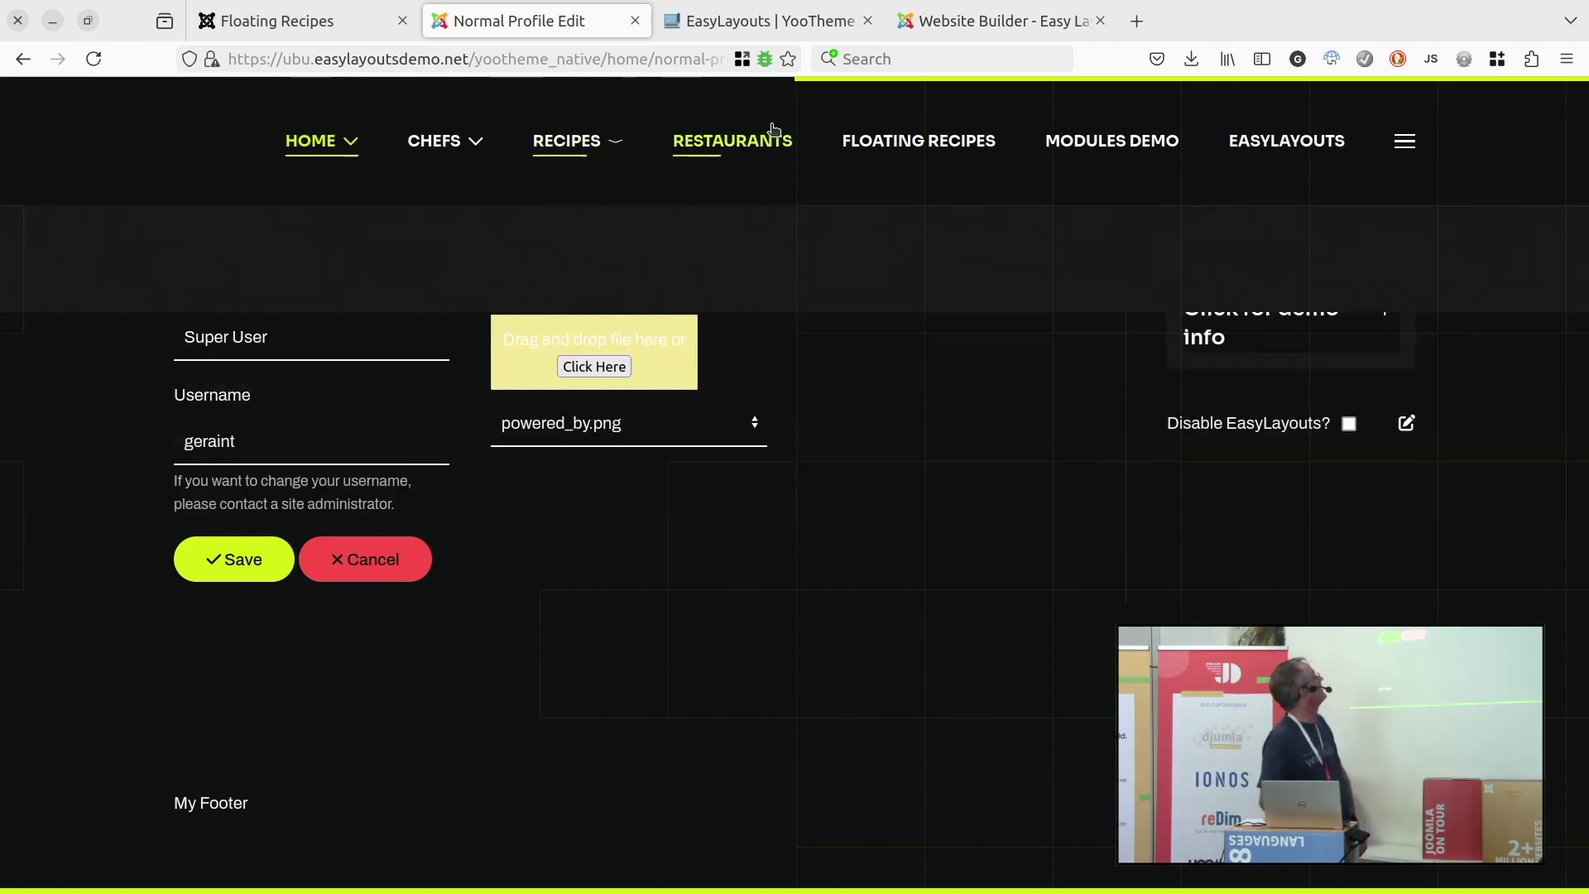
# Close the YOOtheme website builder and expand the list of menus in the Joomla administrator.
pyautogui.click(918, 20)
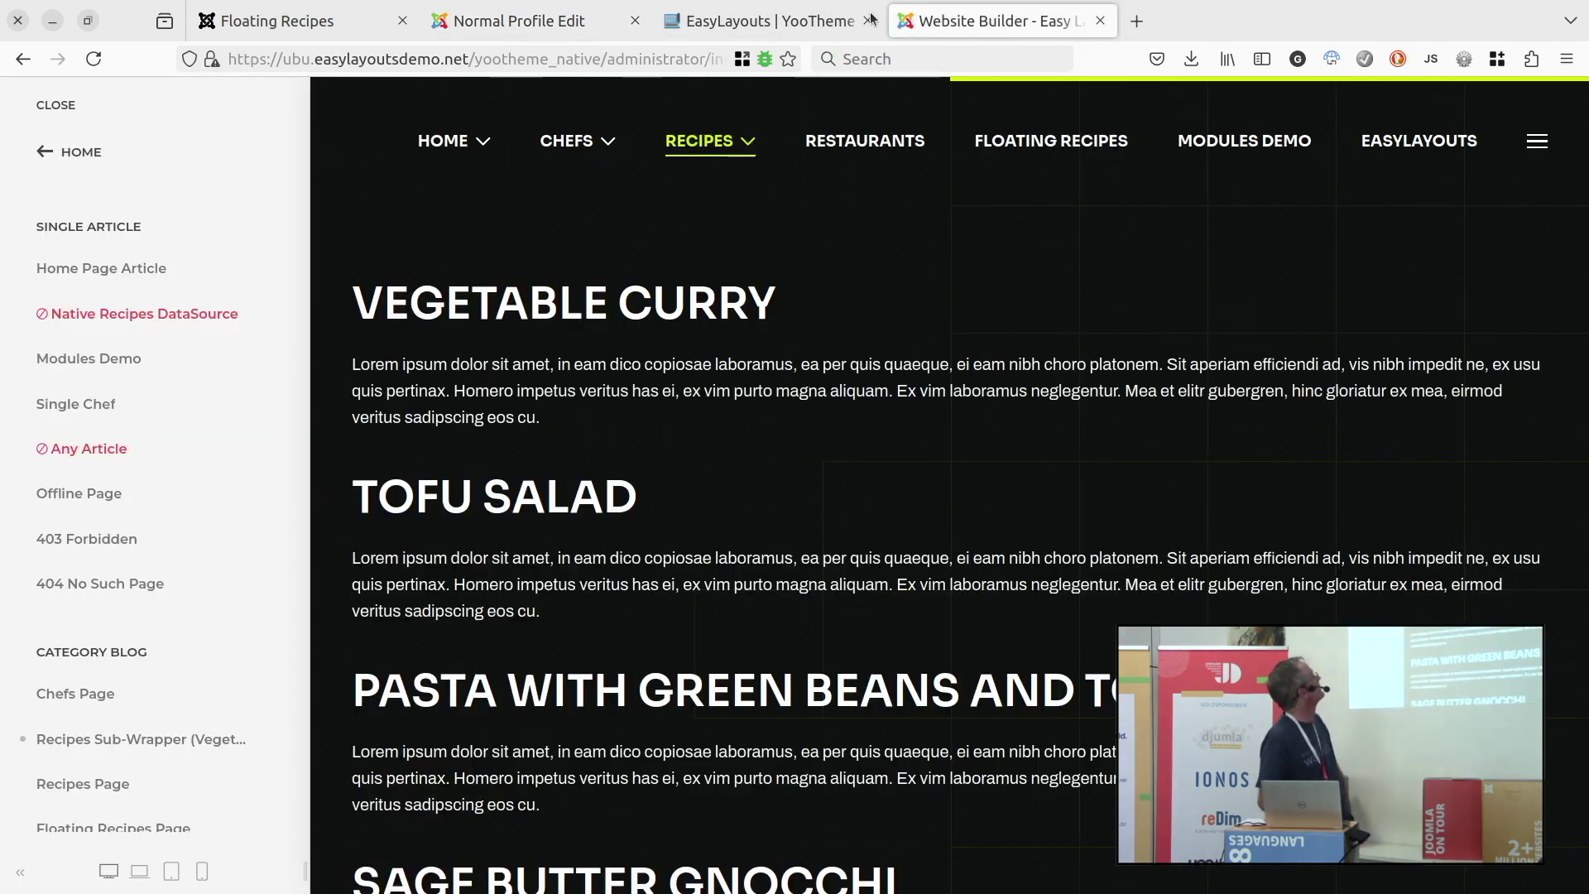
pyautogui.click(672, 23)
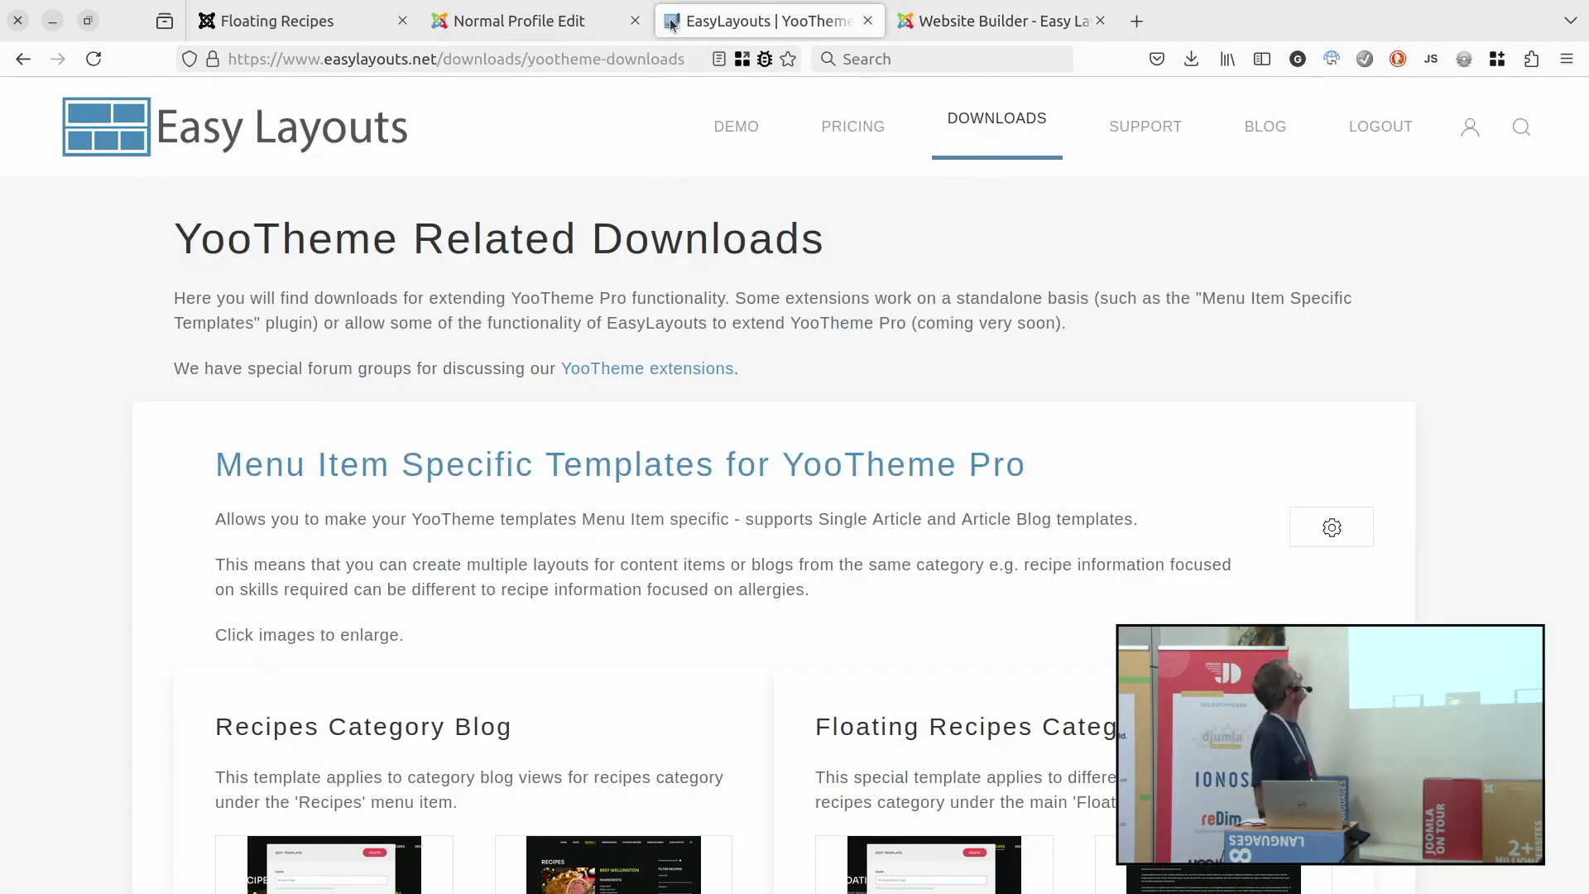
pyautogui.click(532, 23)
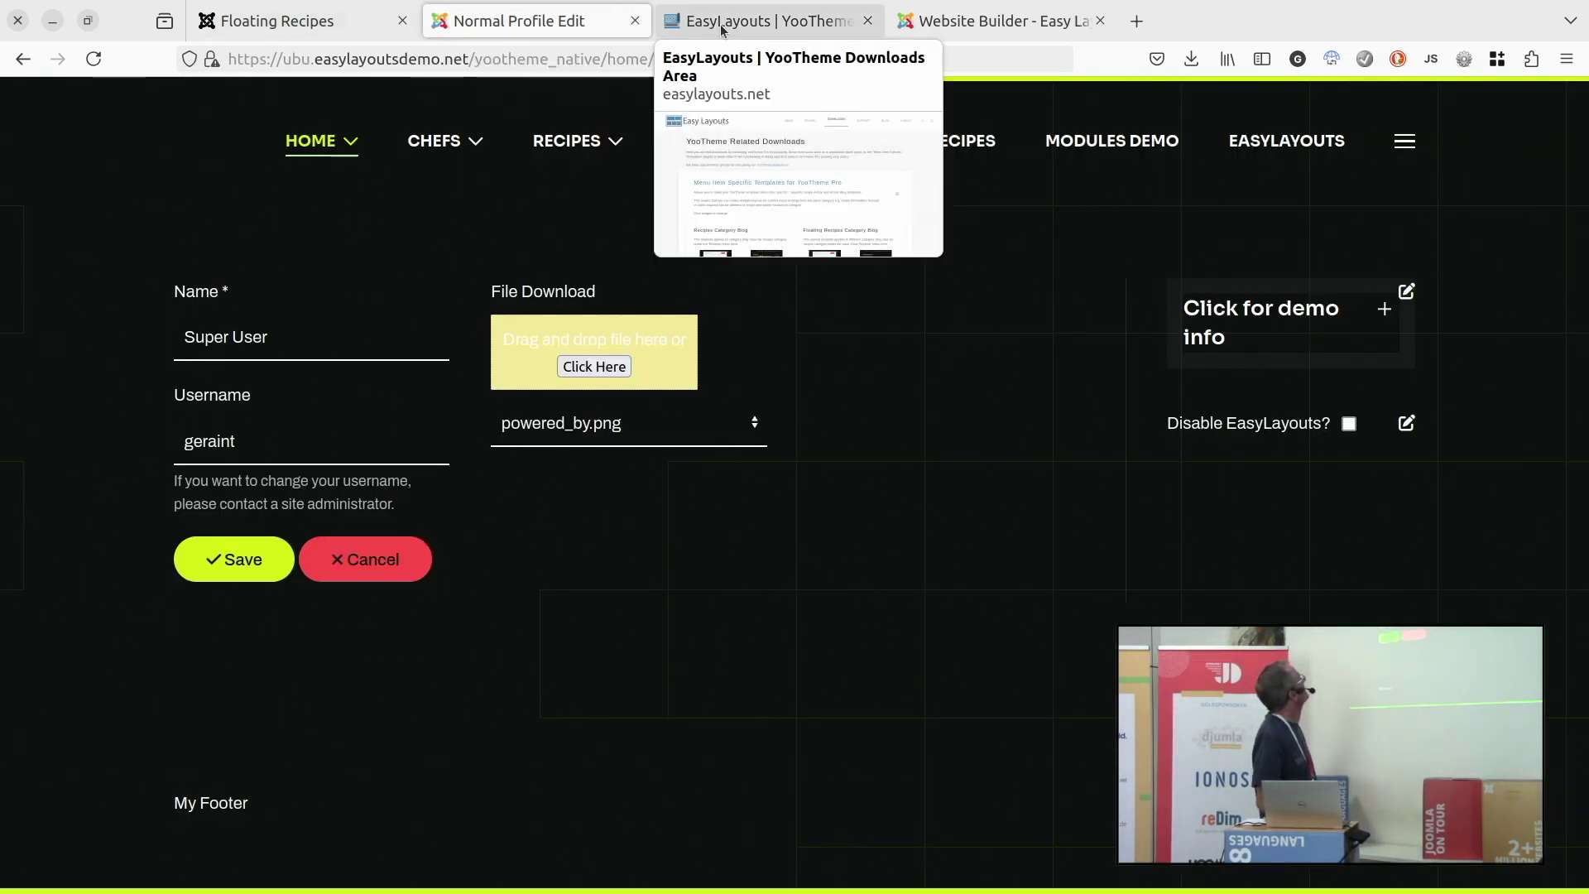
pyautogui.click(954, 23)
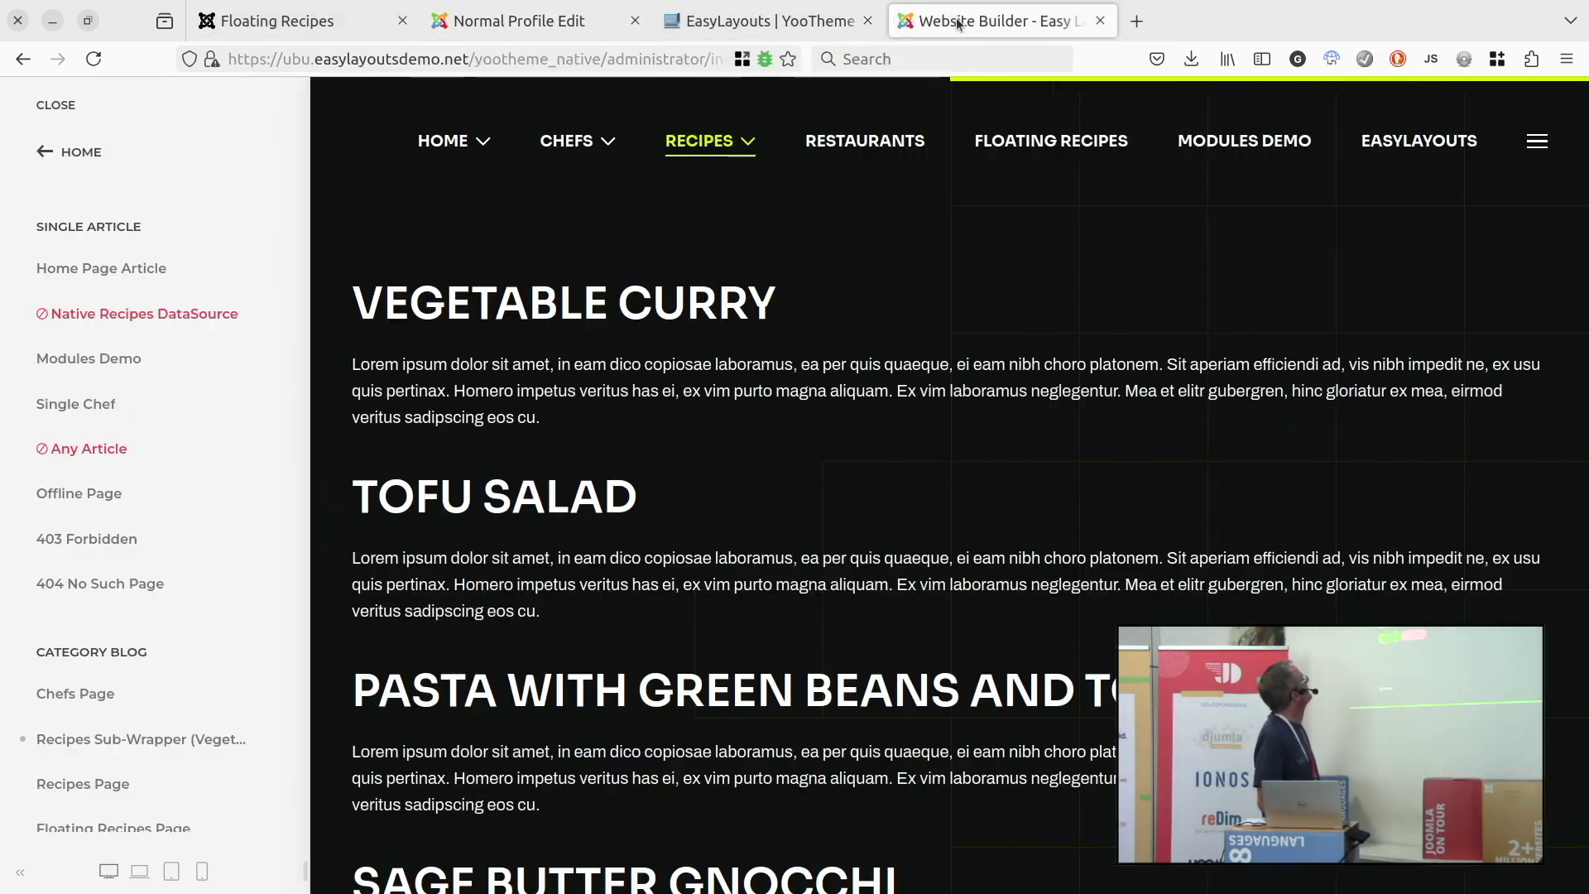
pyautogui.click(55, 103)
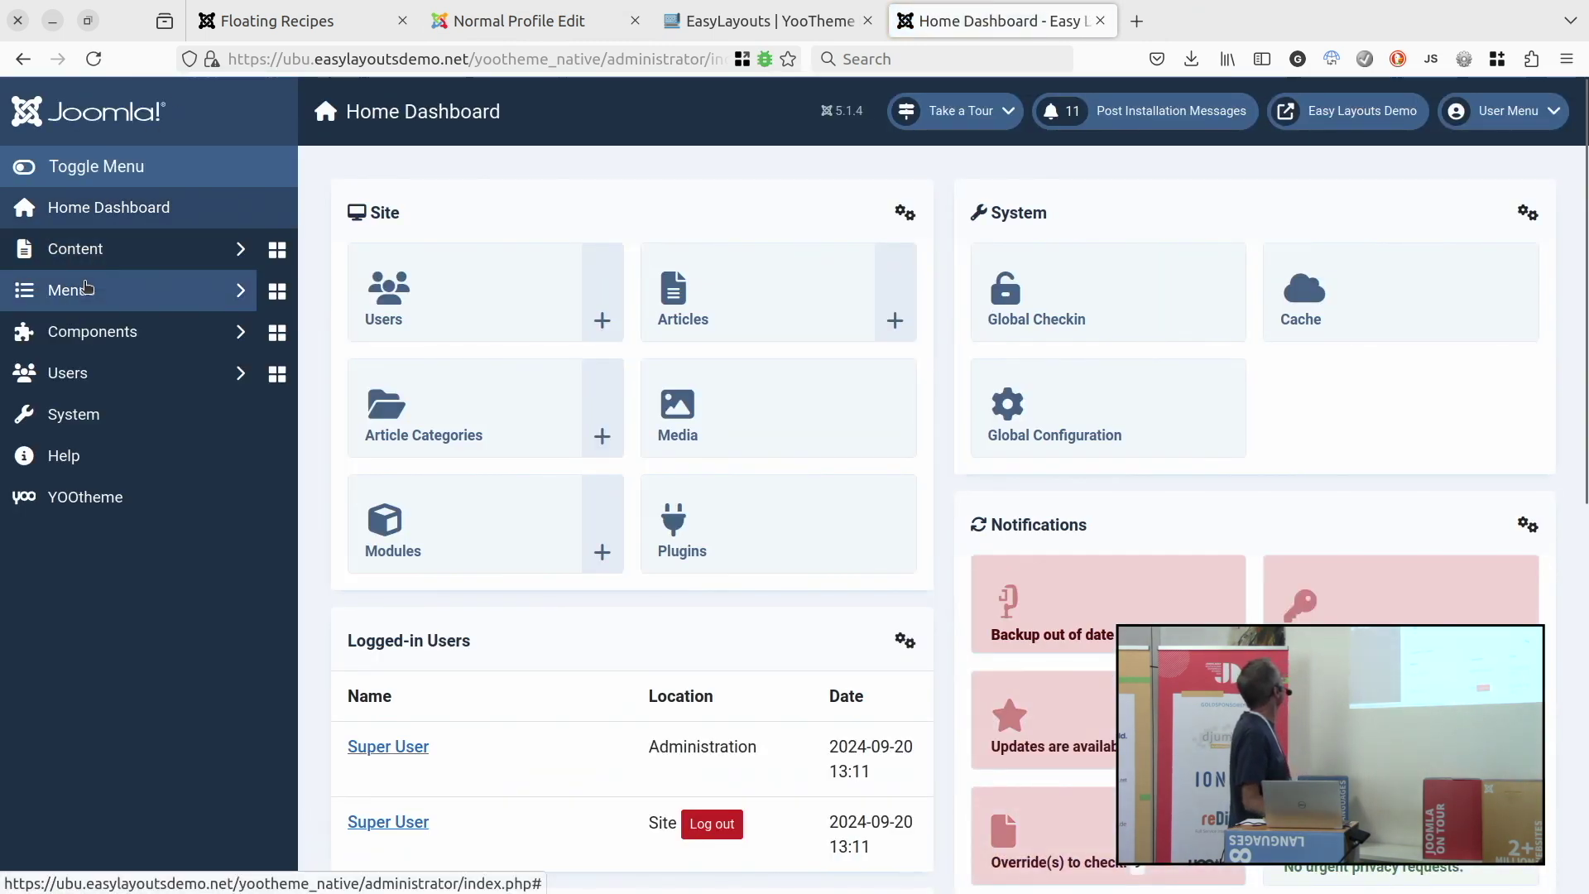
pyautogui.click(93, 289)
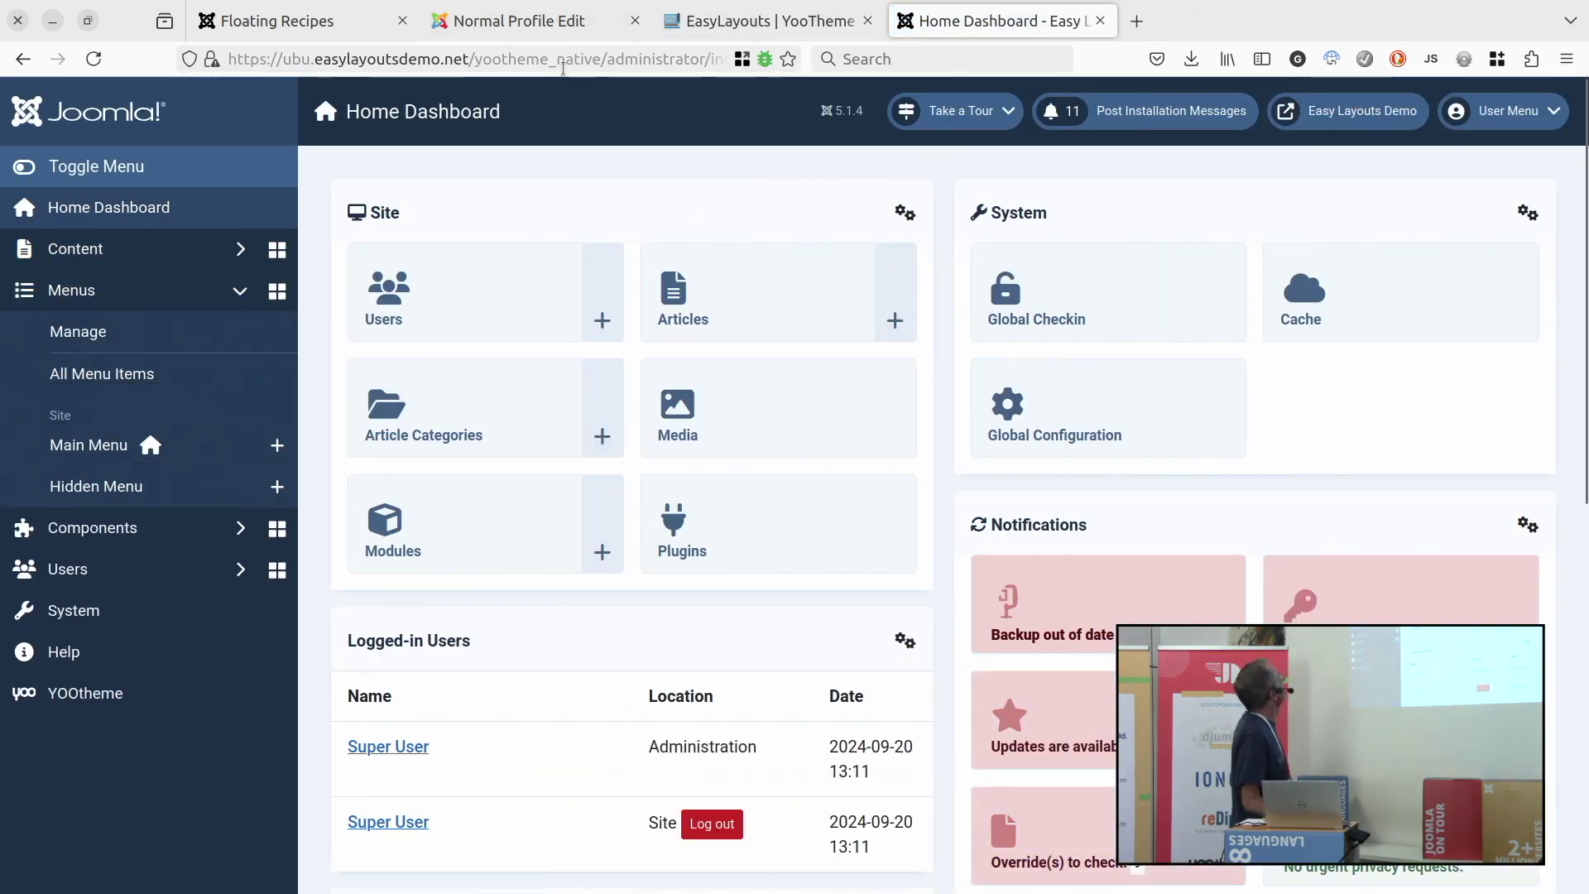
# Open the recipes page that excludes wheat on the YOOtheme demo site.
pyautogui.click(313, 33)
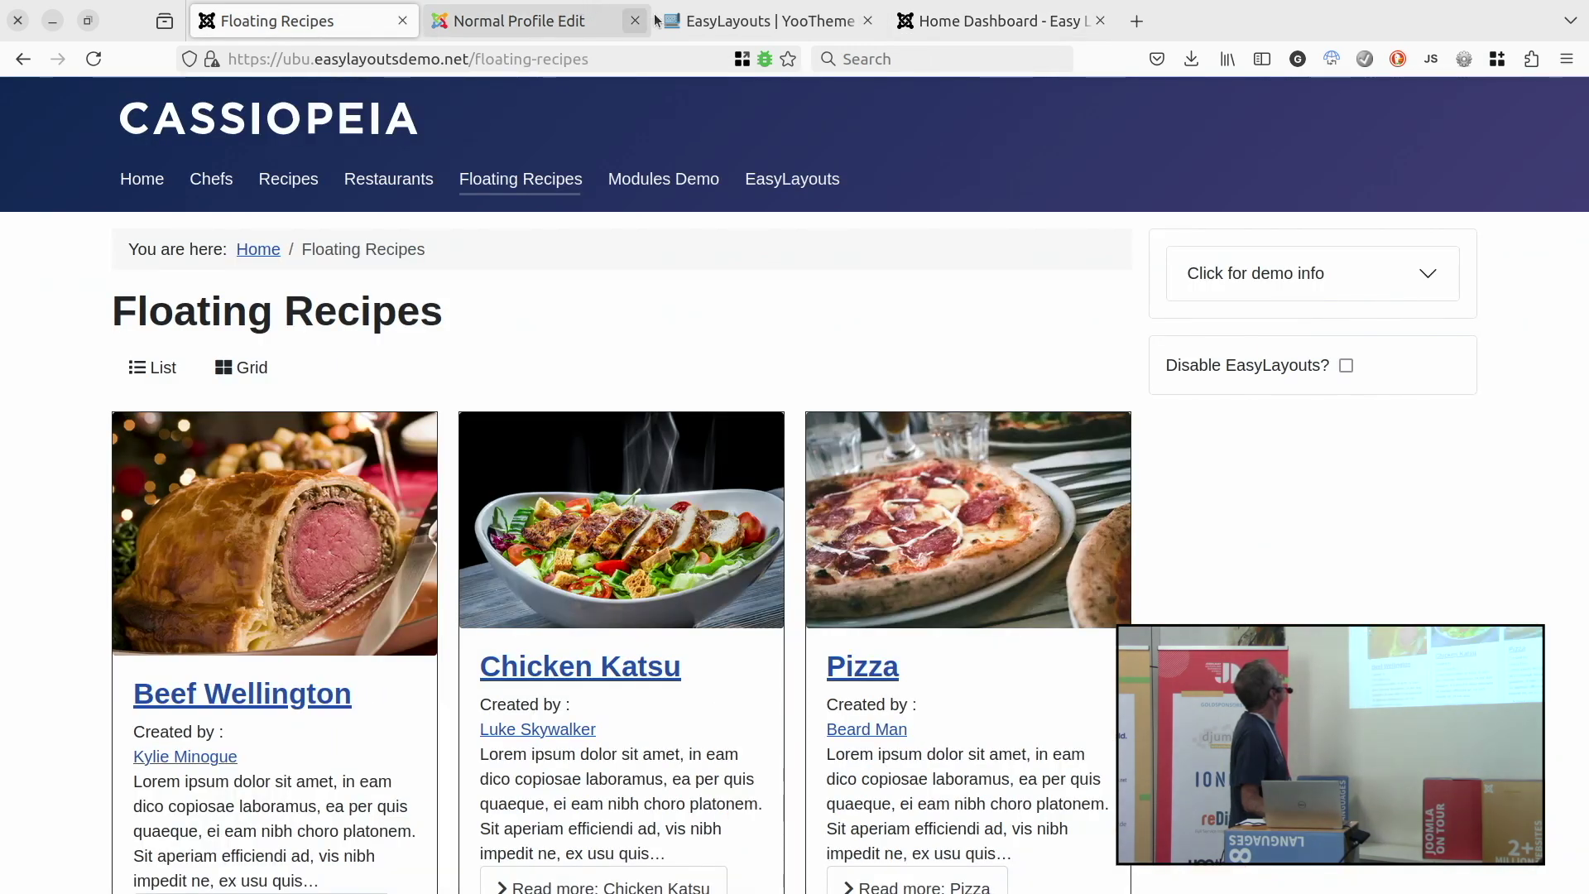
pyautogui.click(709, 23)
pyautogui.click(534, 25)
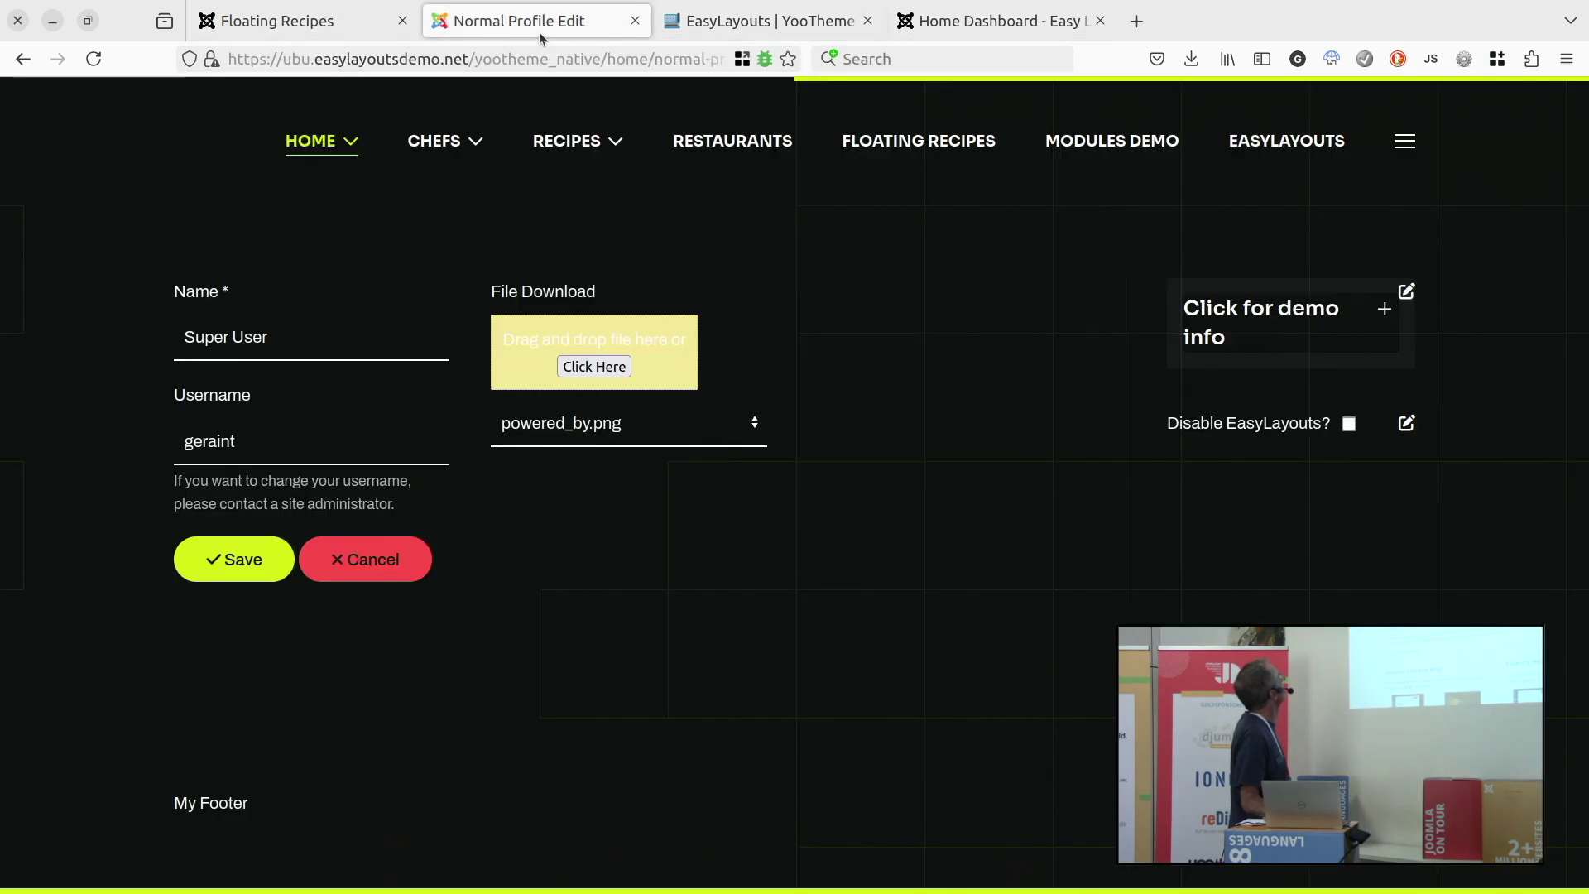
pyautogui.moveTo(556, 162)
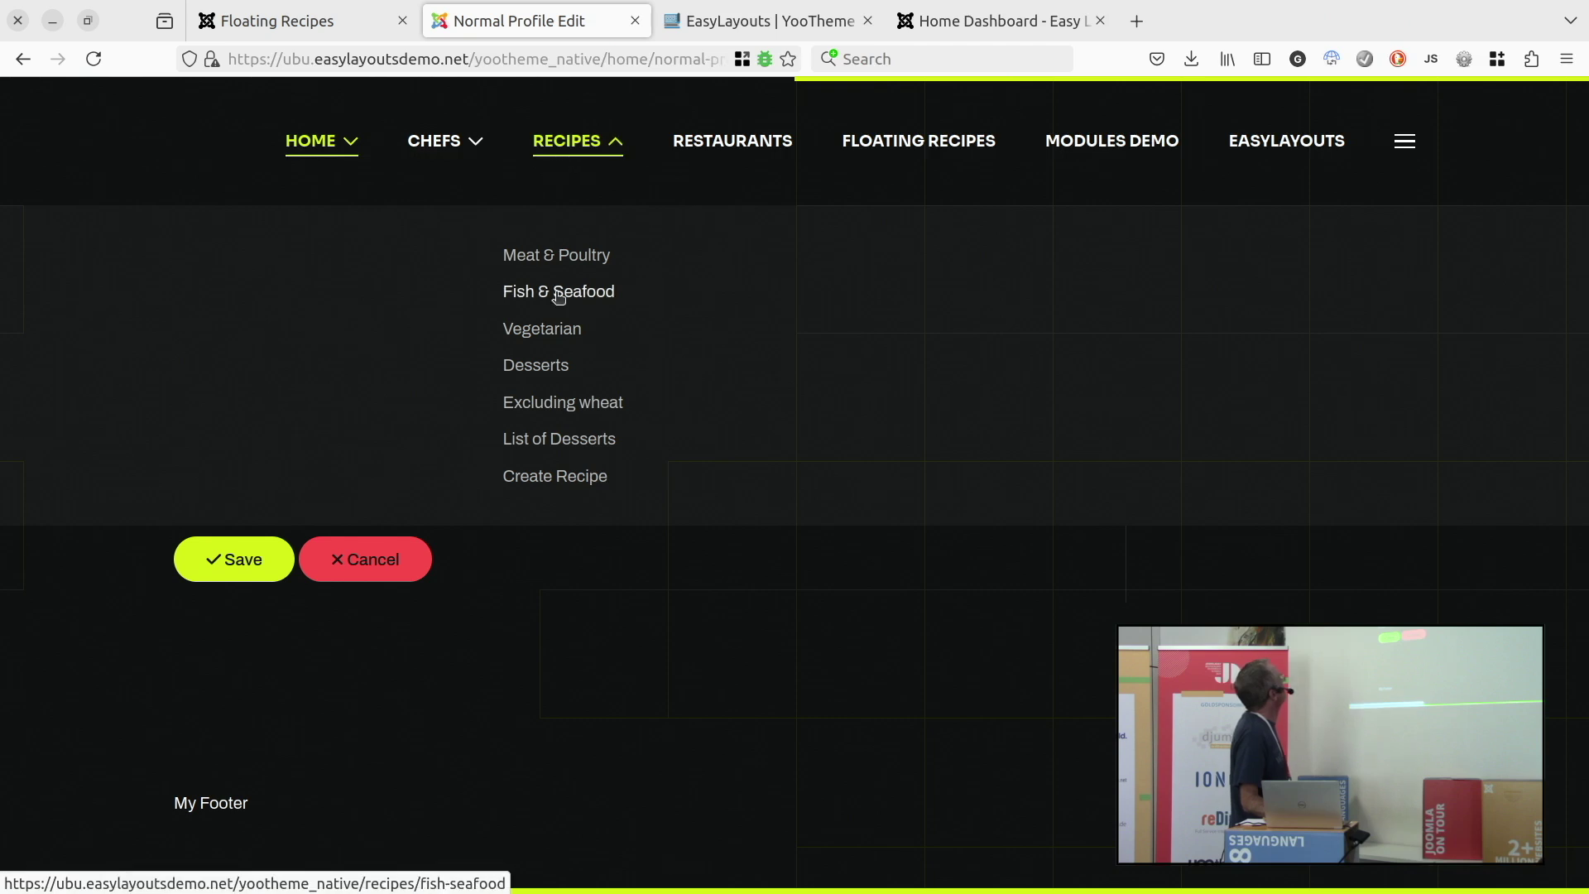
pyautogui.click(563, 404)
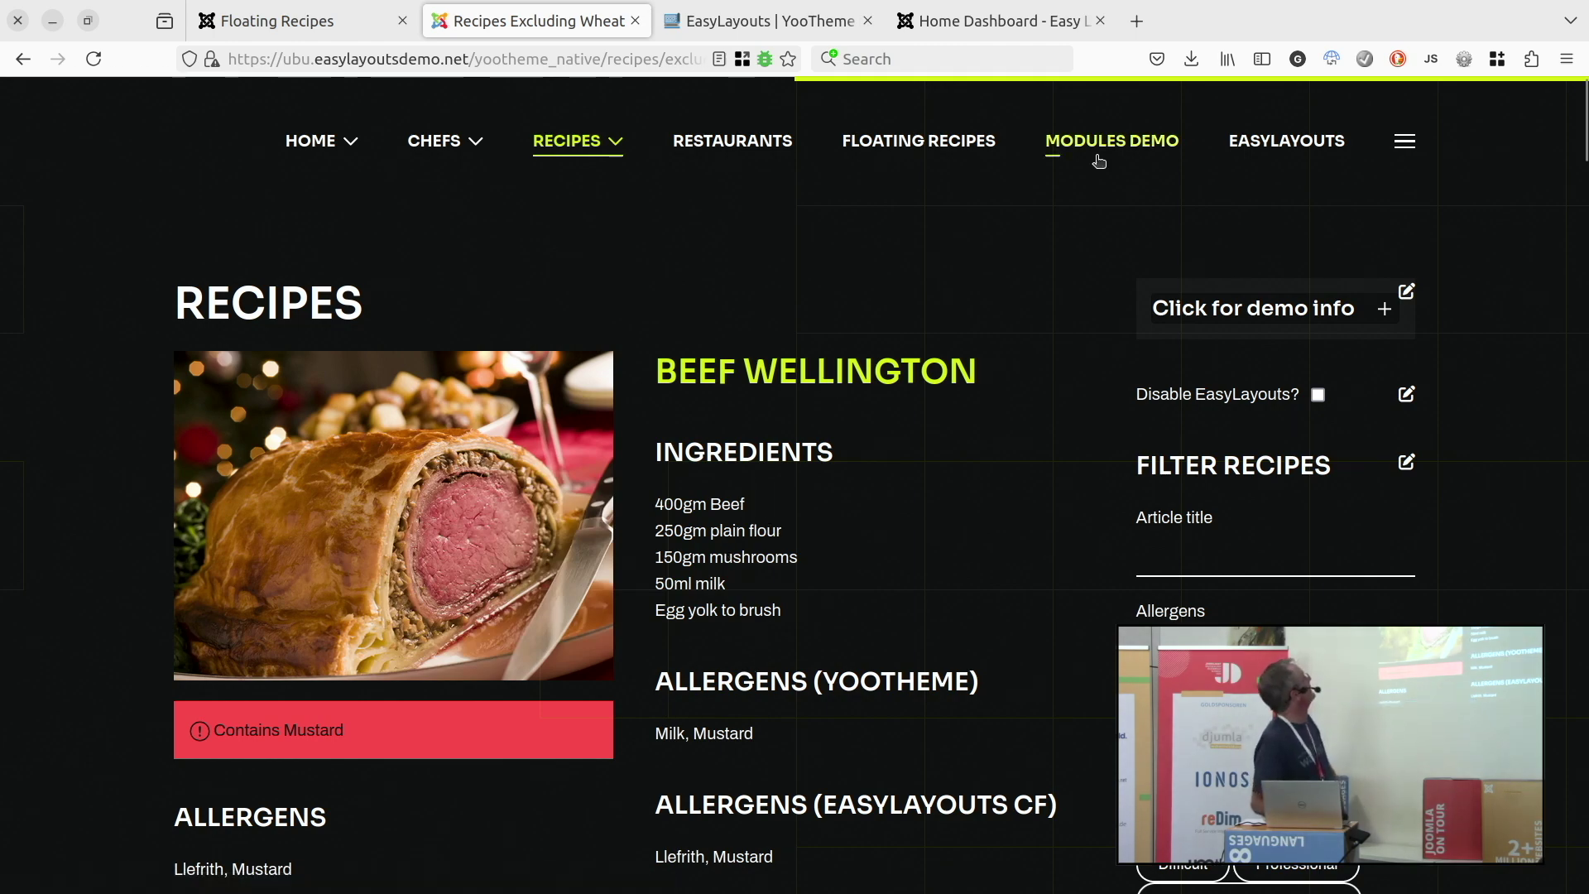
# Open the Excluding wheat item of the Main Menu for editing in the Joomla administrator.
pyautogui.click(989, 31)
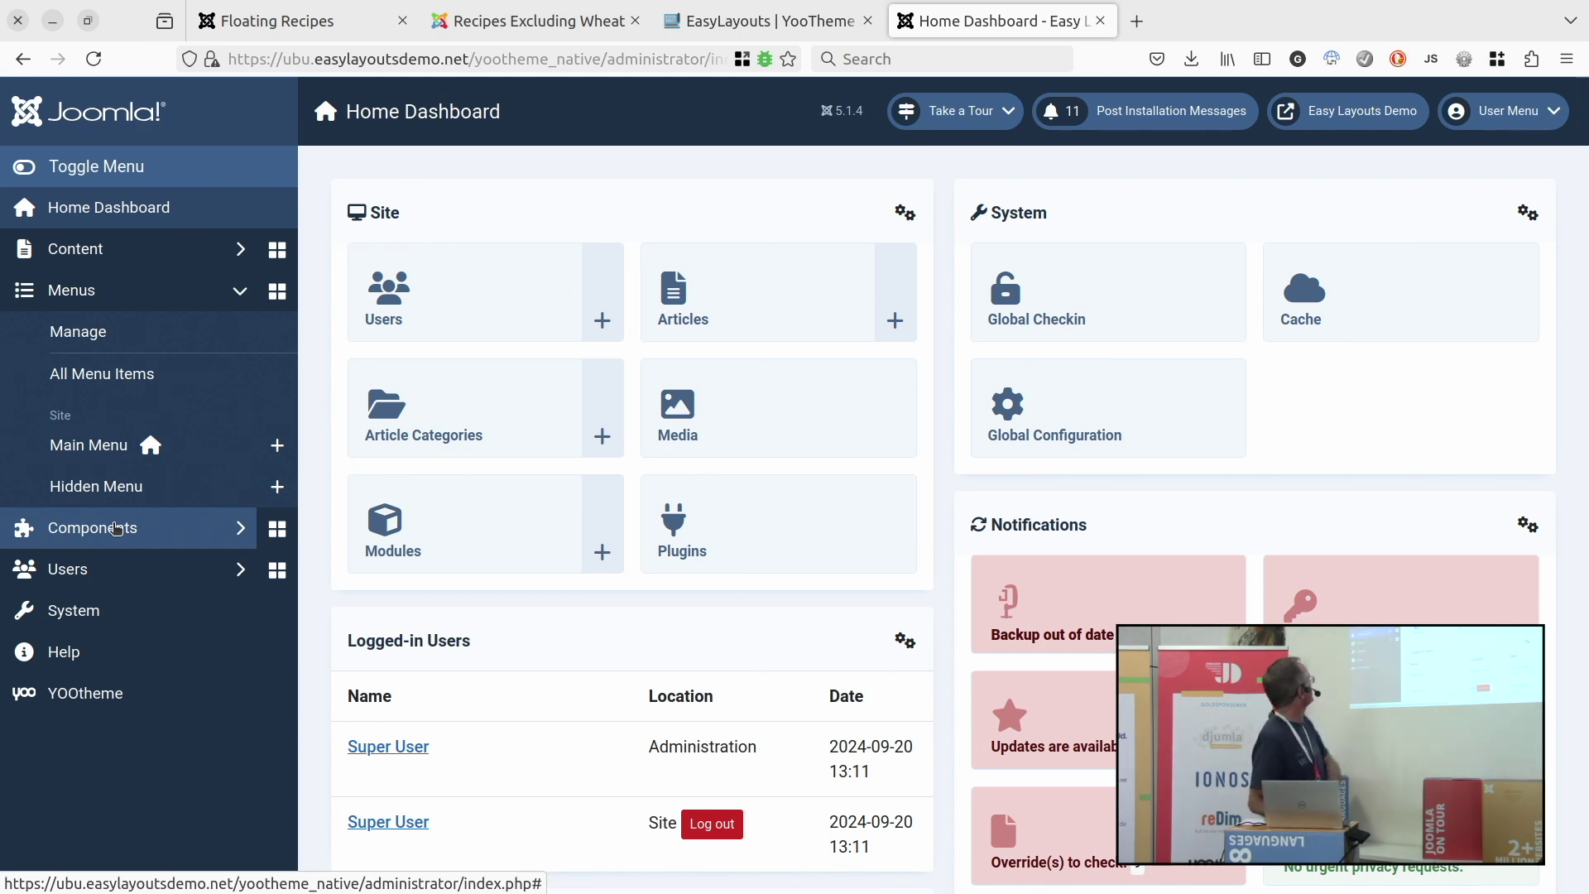
pyautogui.click(120, 447)
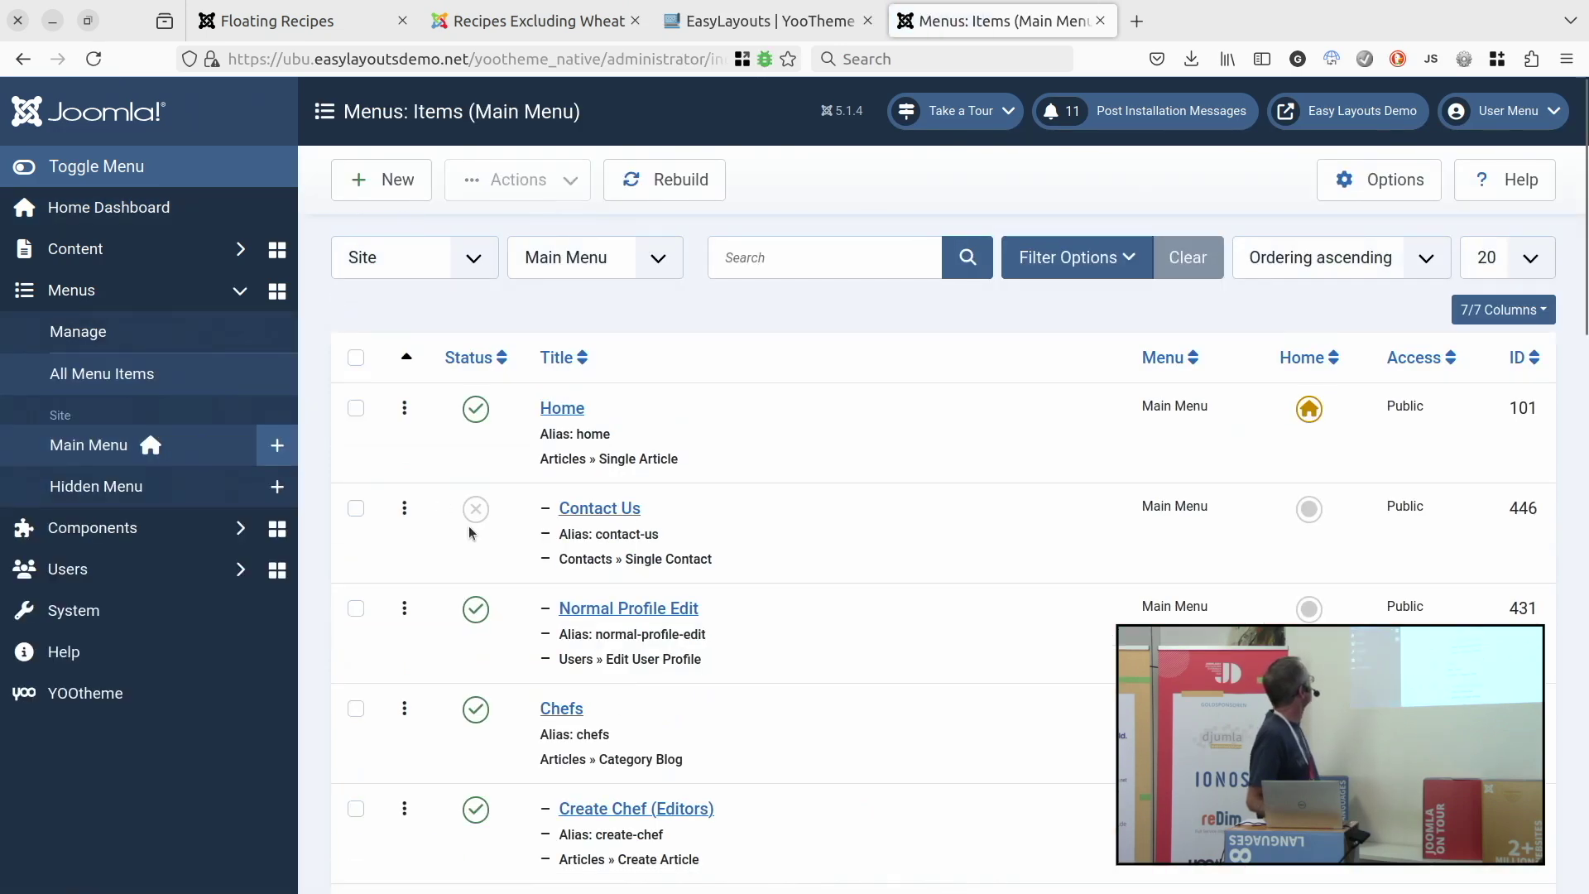
pyautogui.scroll(-8, 470, 532)
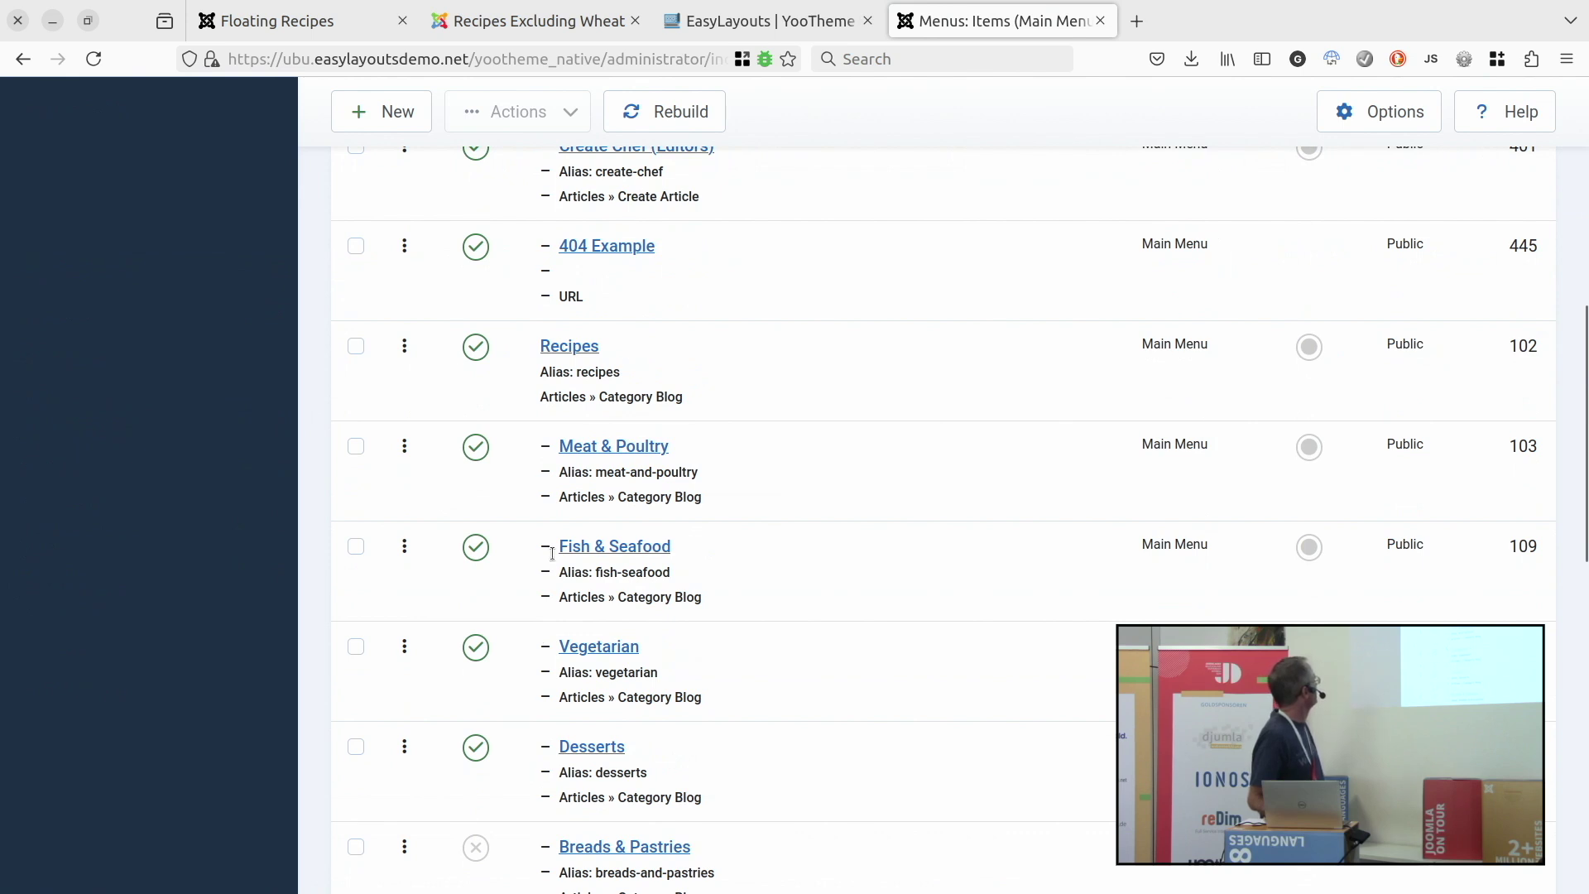
pyautogui.scroll(-6, 759, 568)
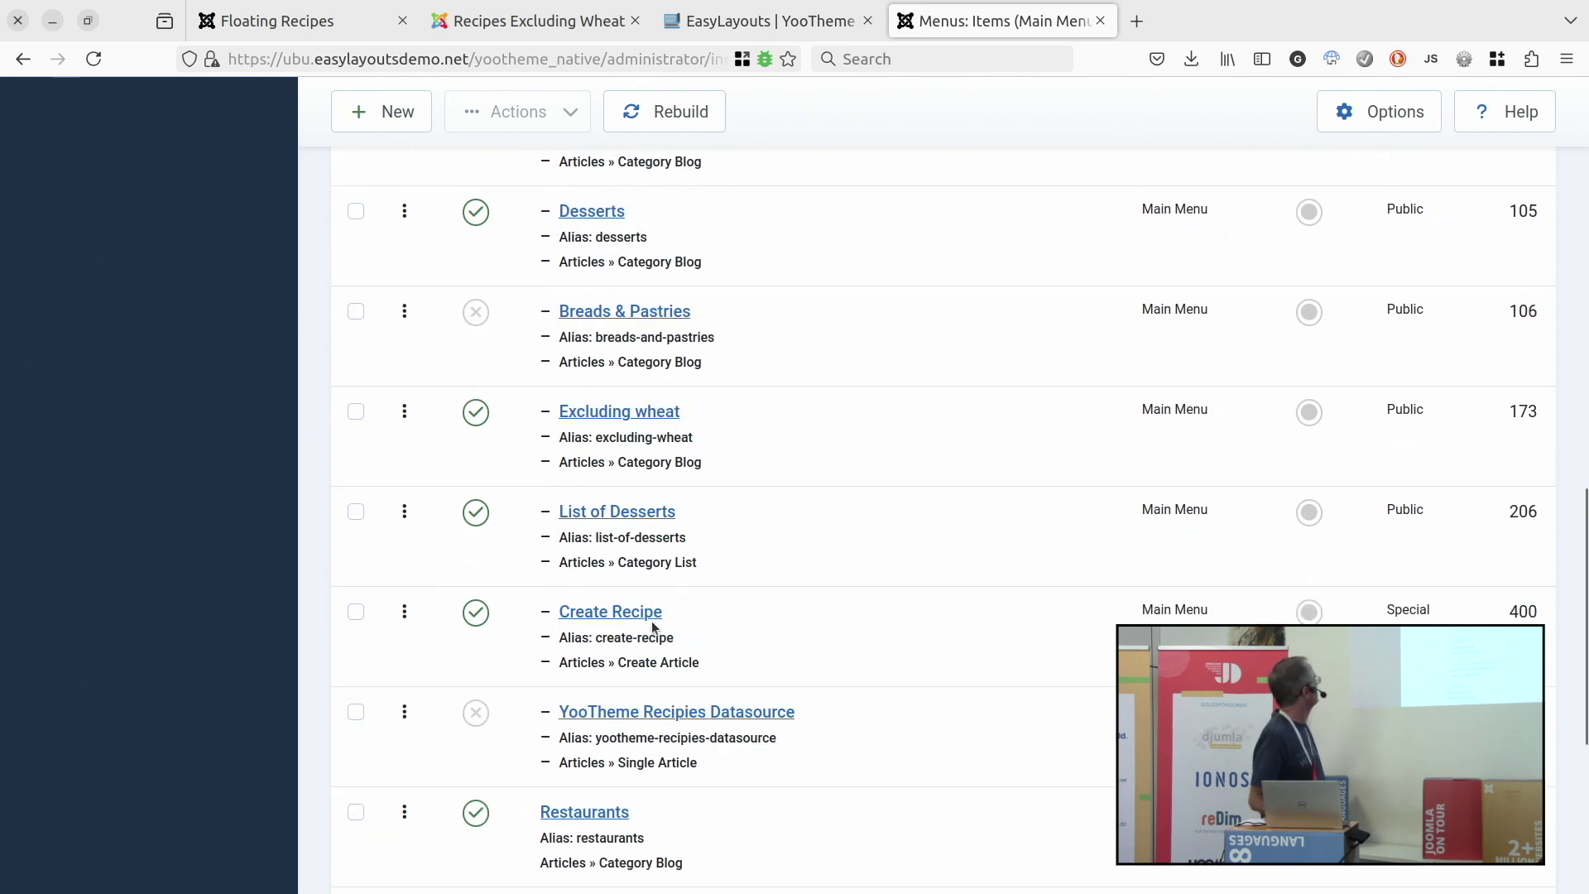
pyautogui.click(651, 413)
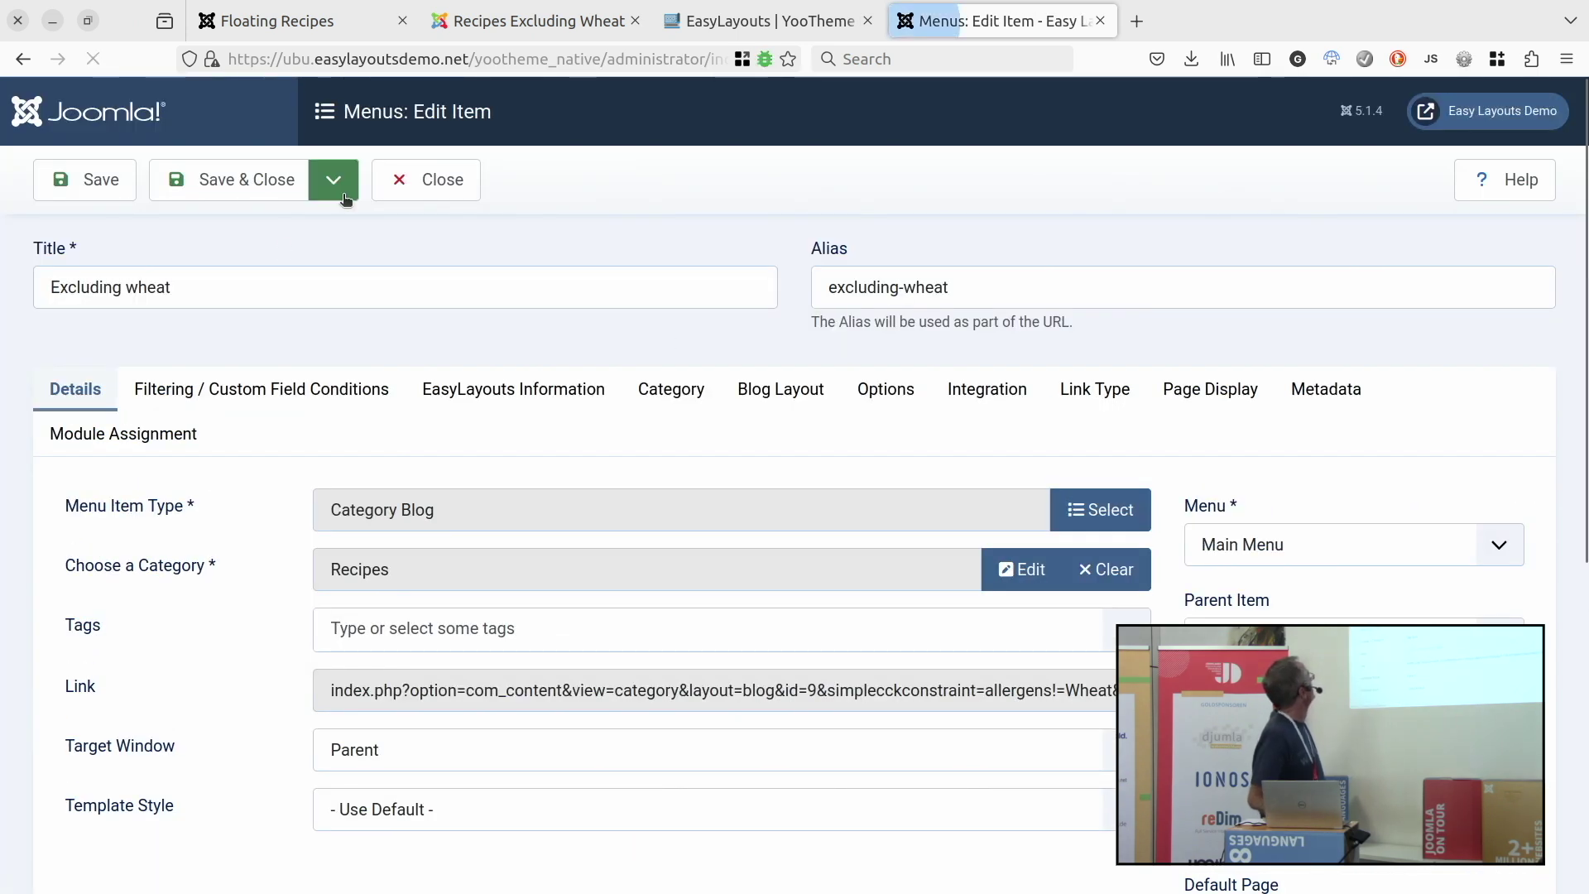
# Examine the Excluding wheat item's custom field conditions and the available options for combining constraints.
pyautogui.click(269, 392)
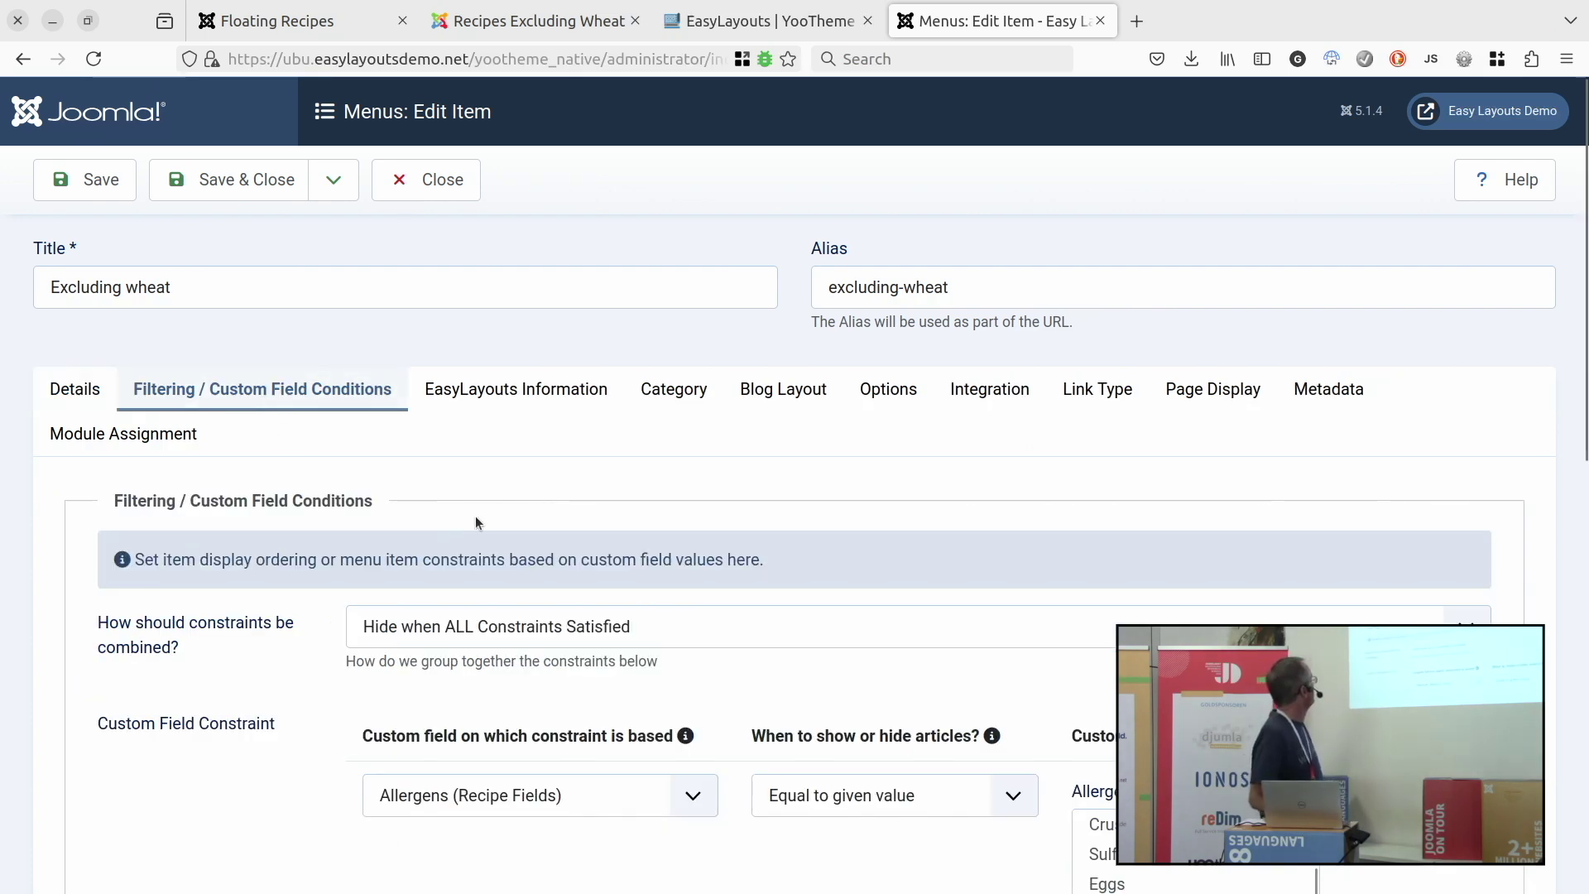
pyautogui.scroll(-3, 475, 514)
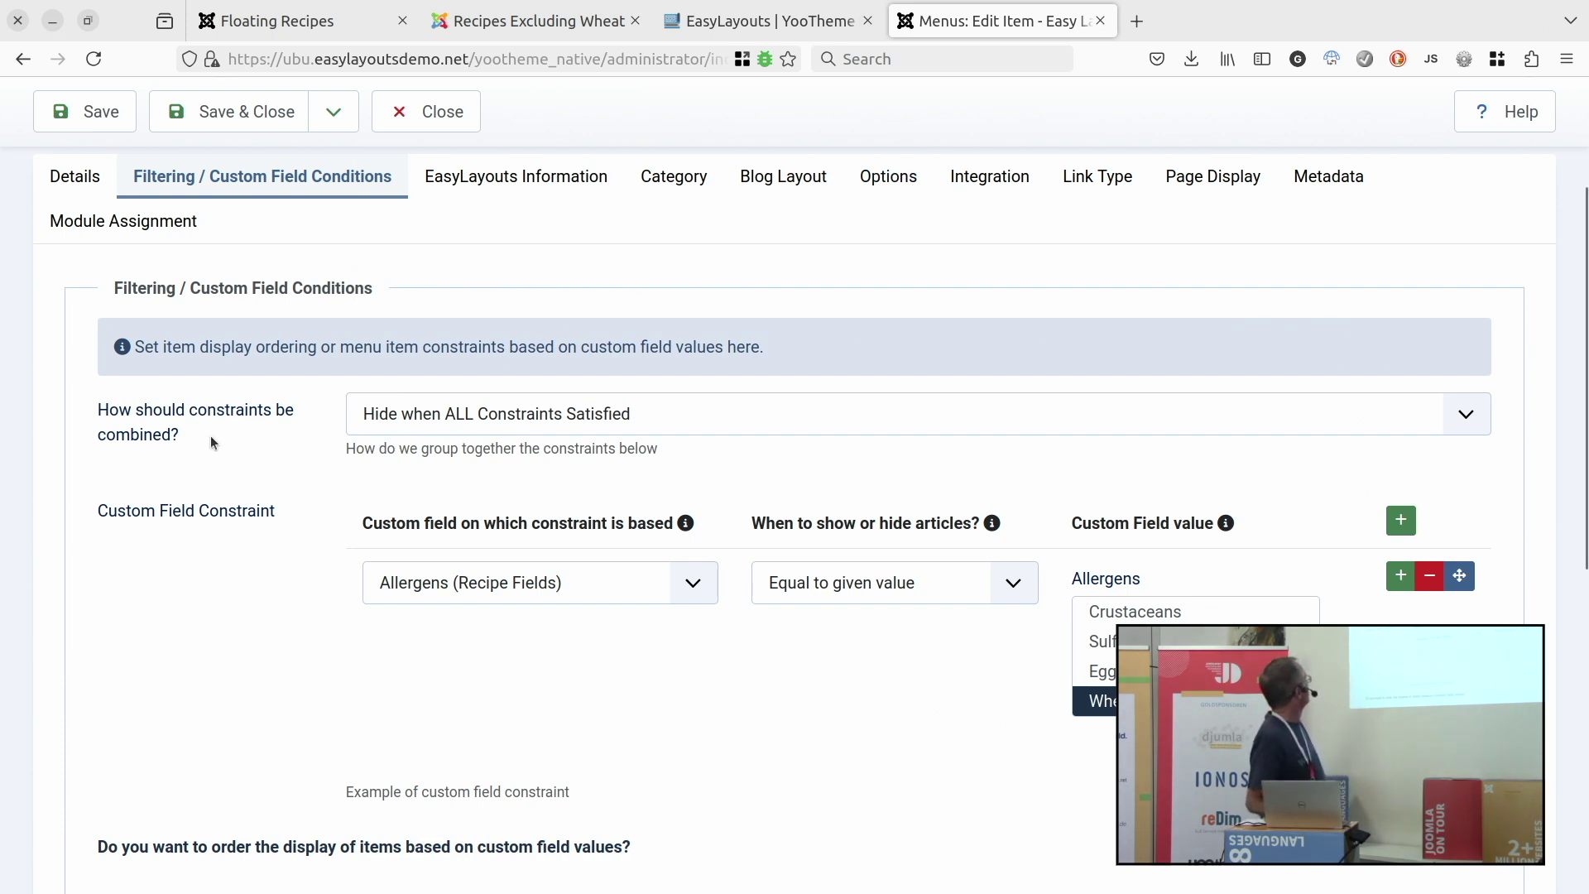
pyautogui.click(508, 430)
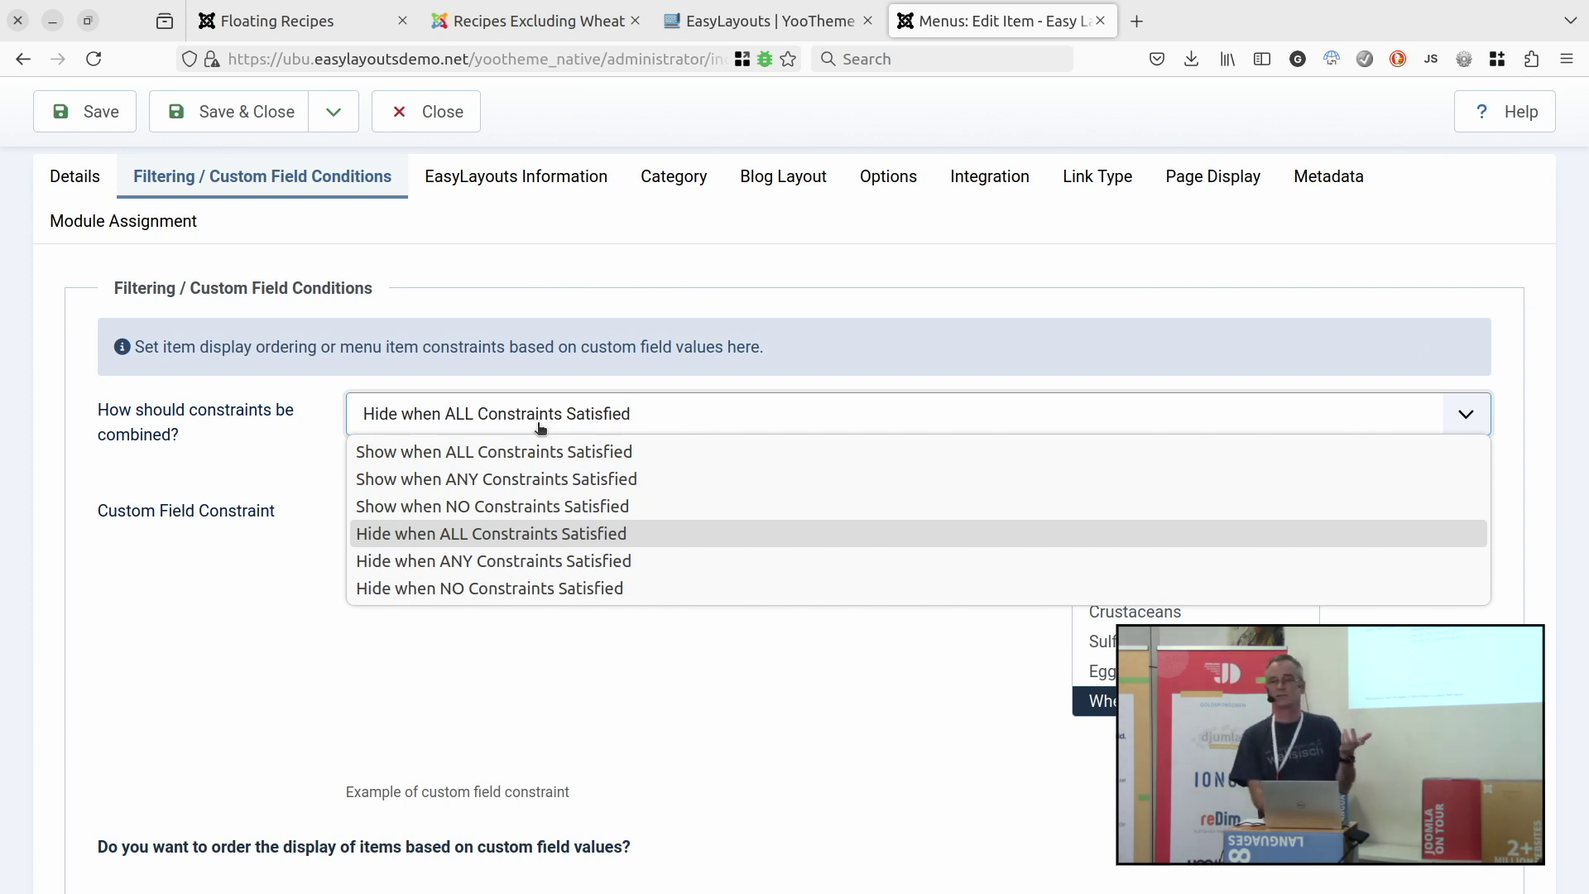
# Examine the constraint's available custom fields and the comparison options for showing or hiding articles.
pyautogui.click(583, 325)
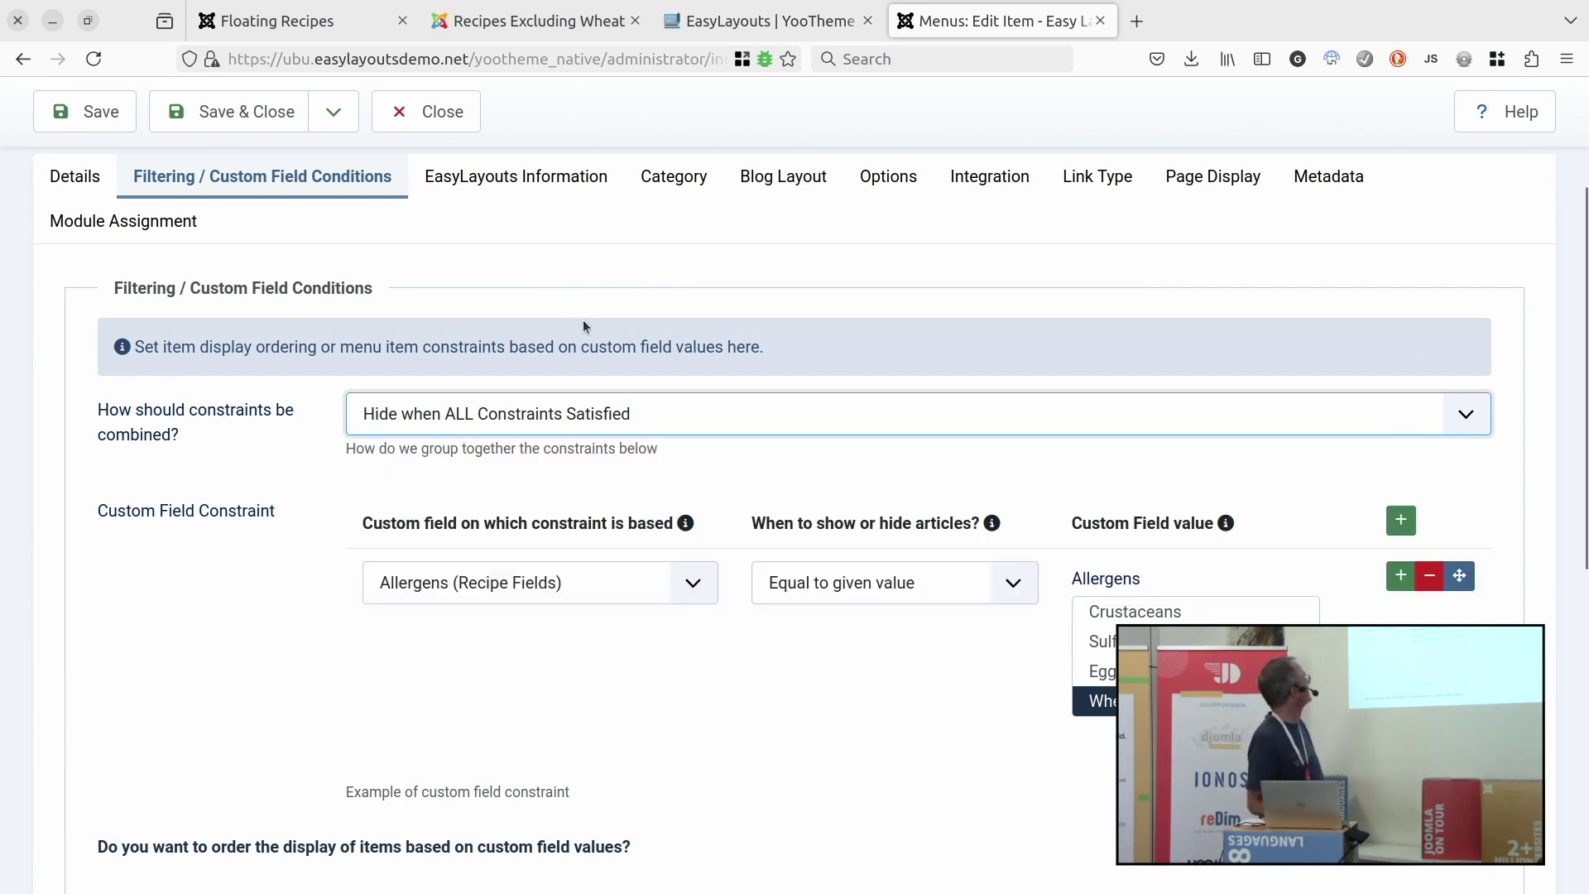
pyautogui.click(613, 582)
pyautogui.click(748, 707)
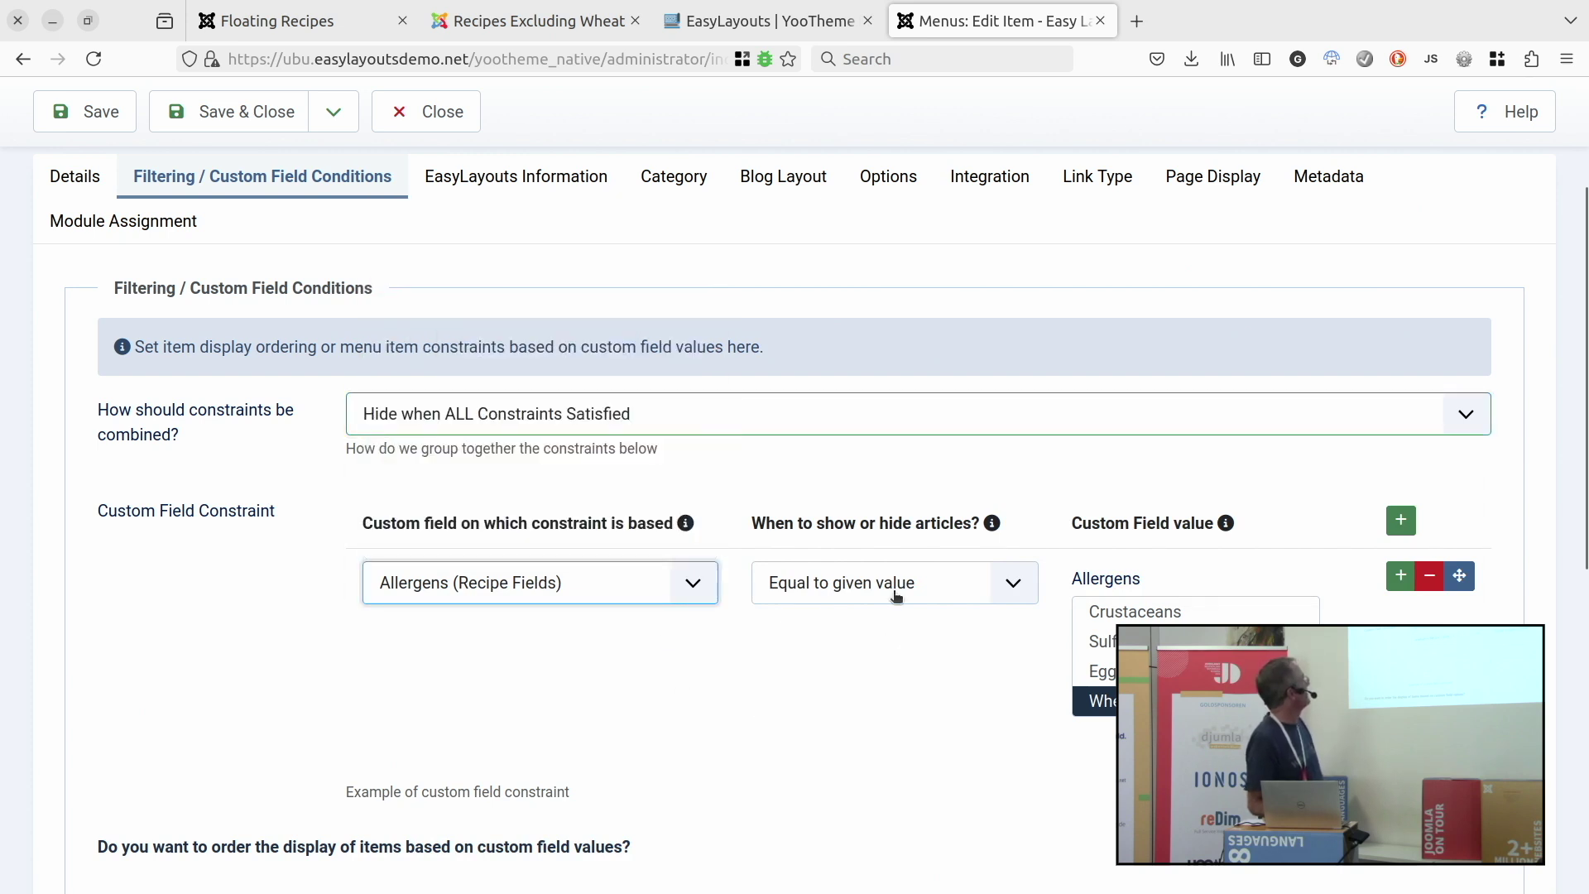
pyautogui.click(846, 594)
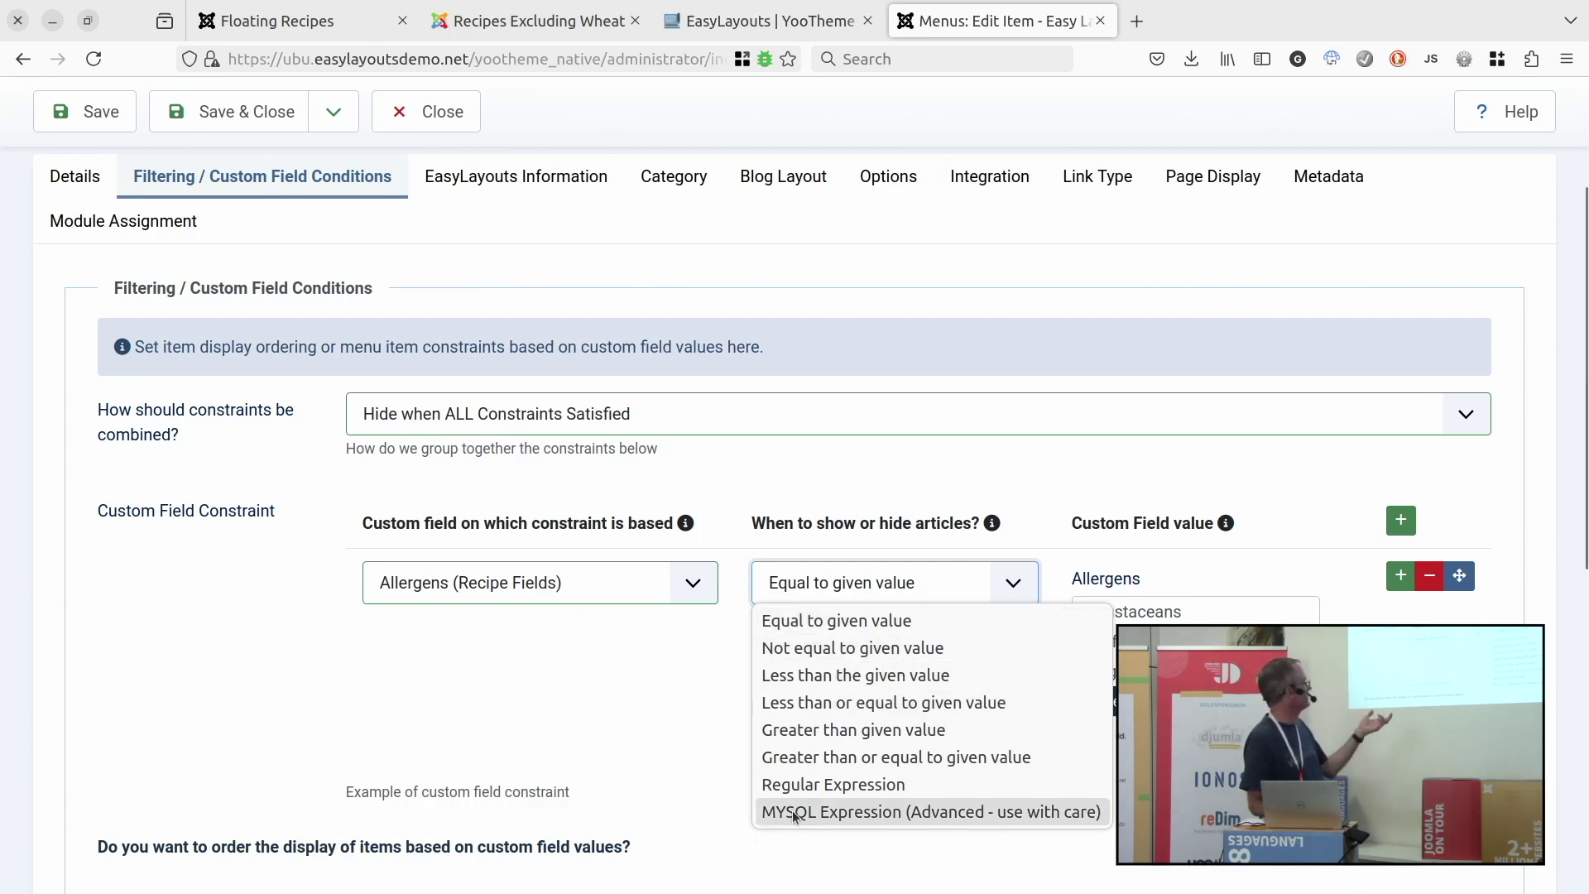
pyautogui.click(670, 763)
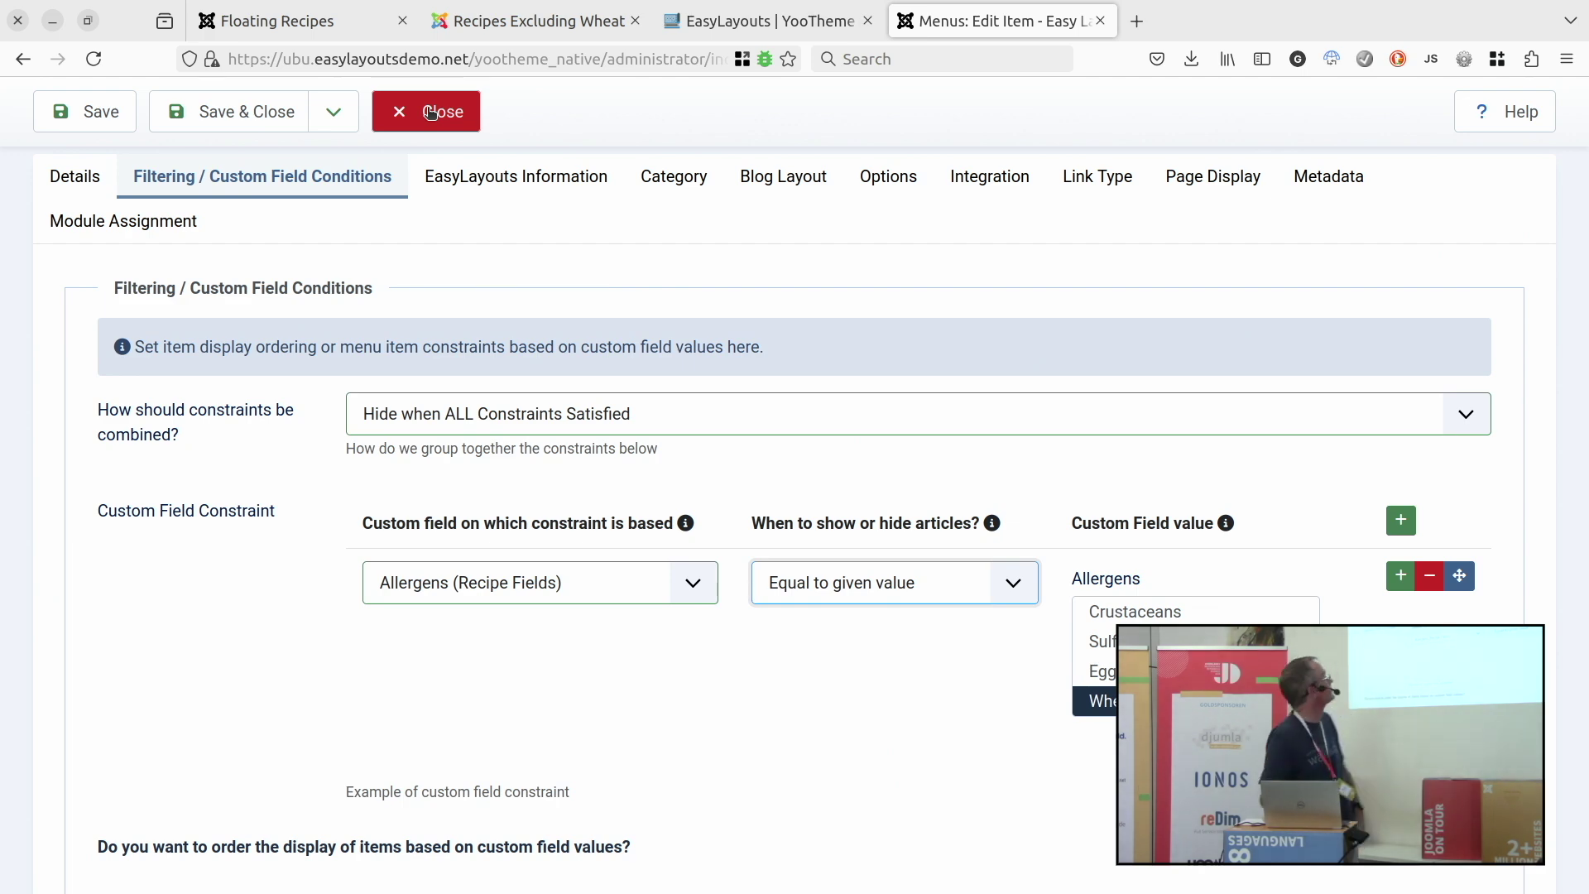
# Look through the recipes page that excludes wheat and try to filter its recipes by allergen.
pyautogui.click(638, 34)
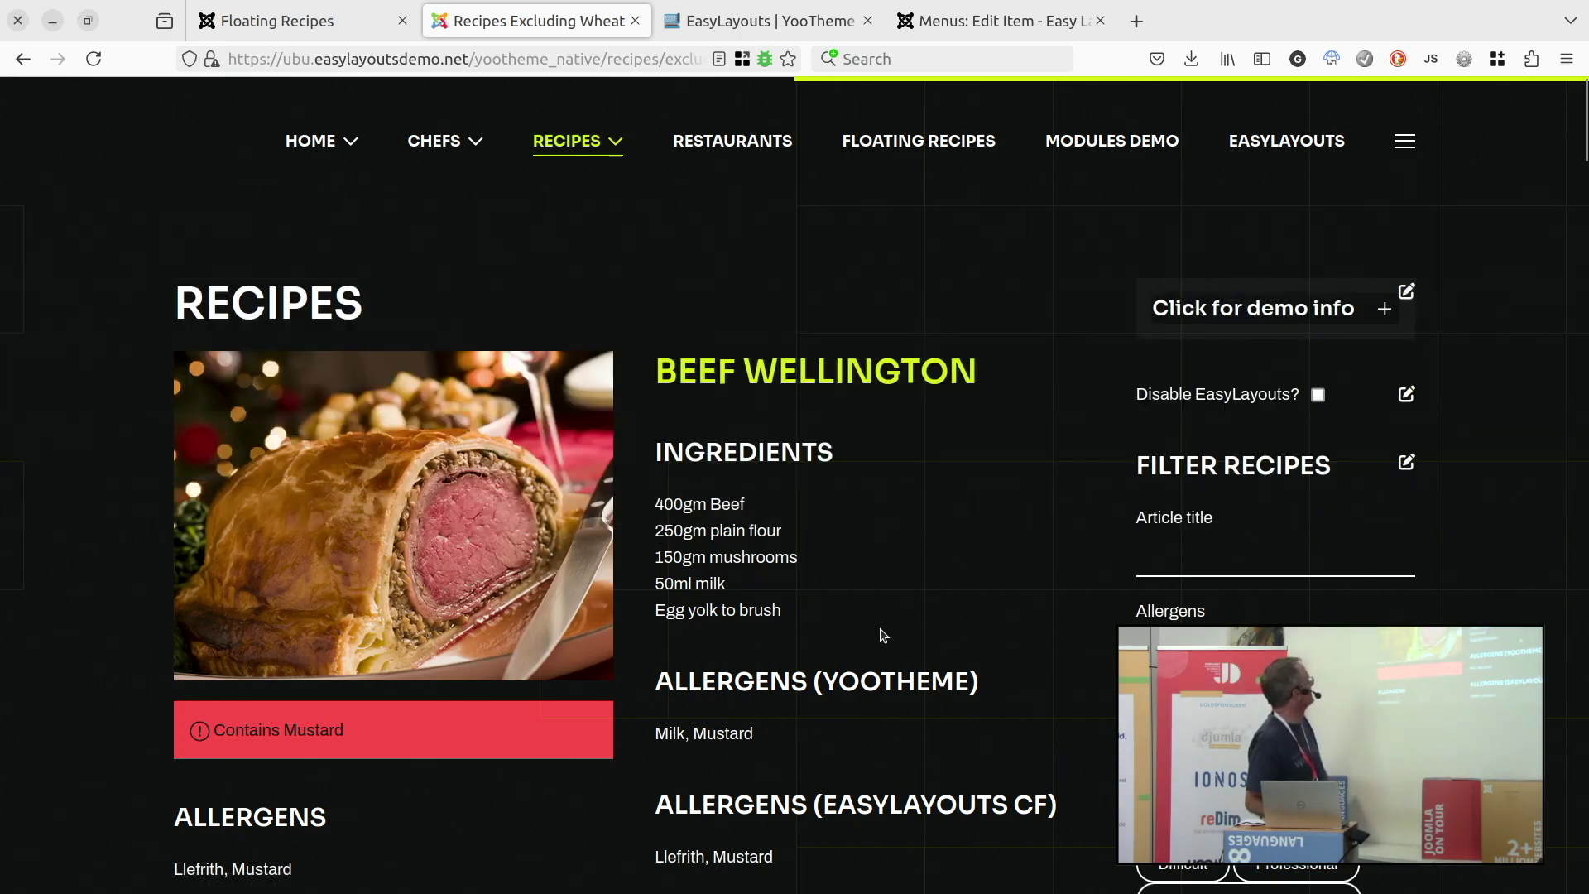
pyautogui.scroll(-10, 880, 631)
pyautogui.scroll(-8, 880, 632)
pyautogui.scroll(18, 879, 631)
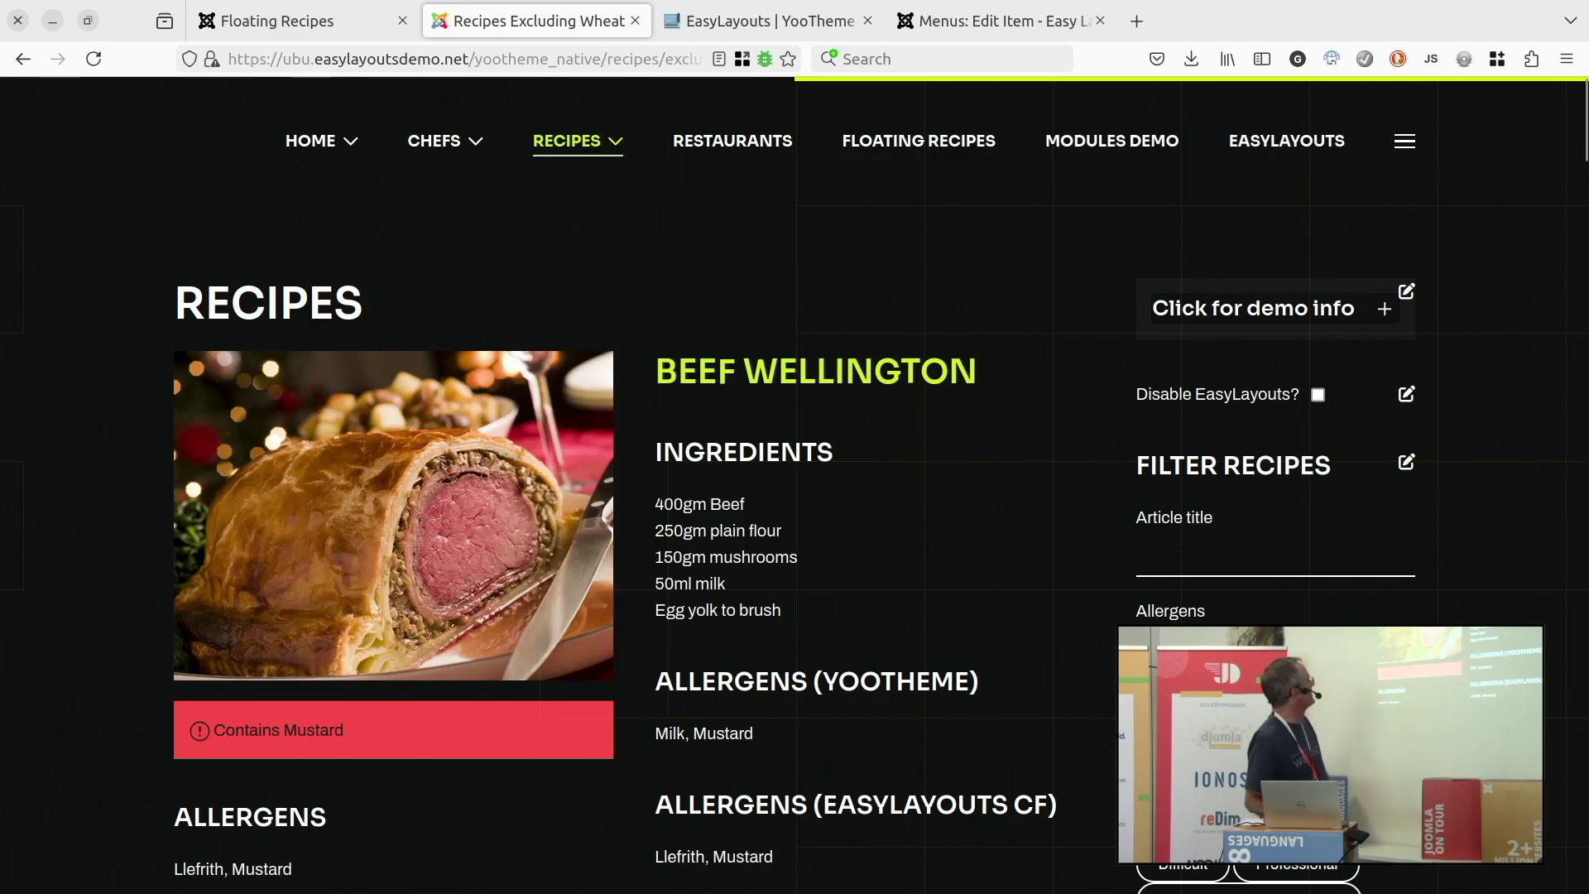
pyautogui.click(1200, 654)
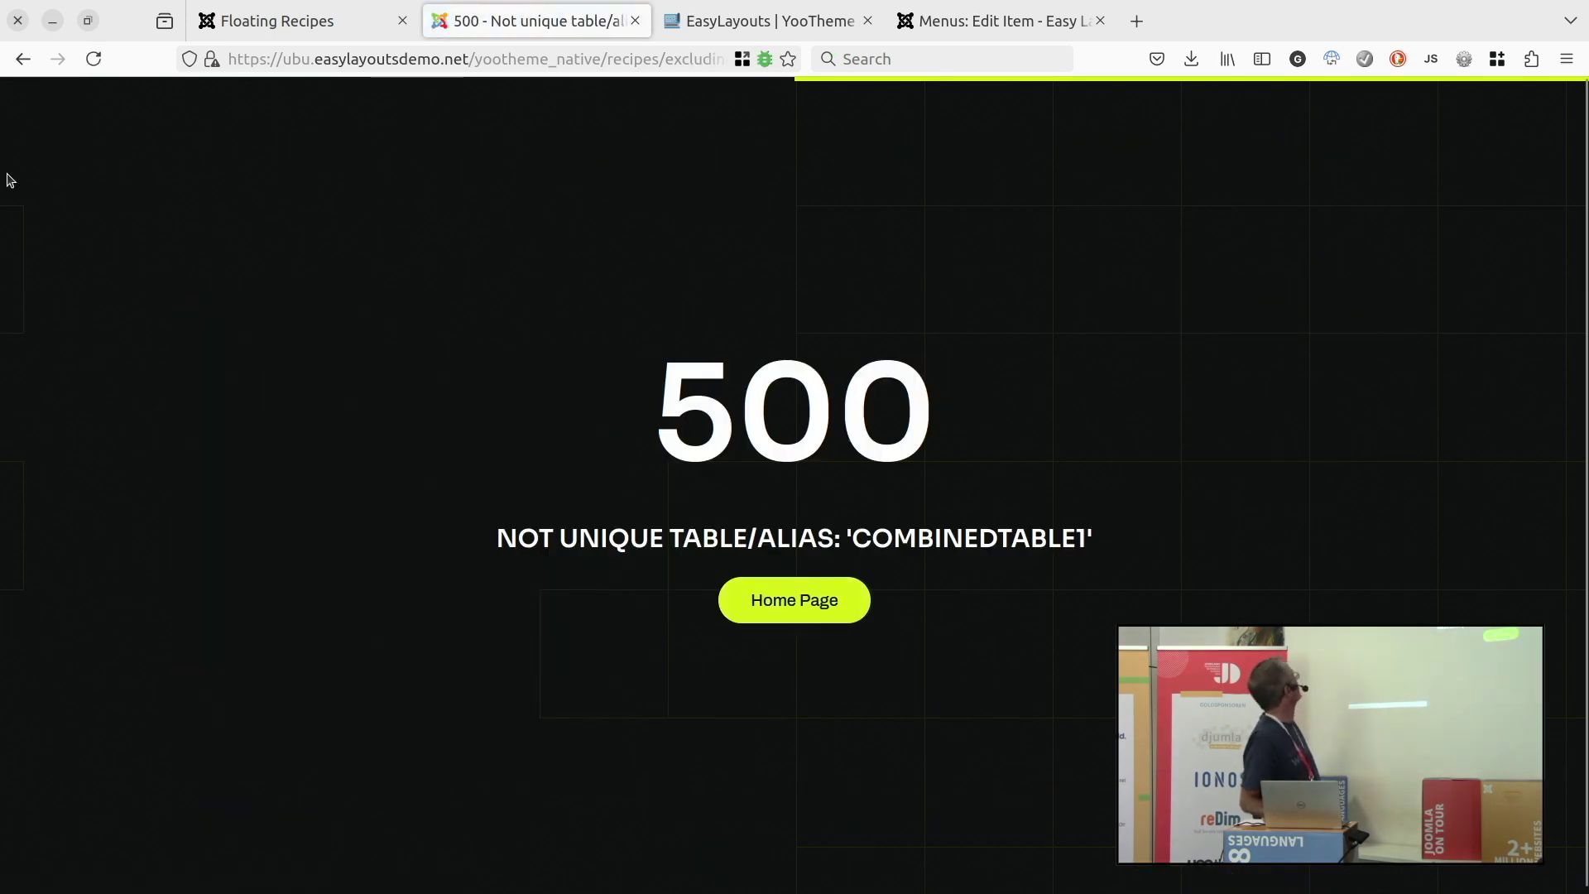
# Go back from the error page, open the main Recipes page and look over its recipes and filter fields.
pyautogui.click(22, 58)
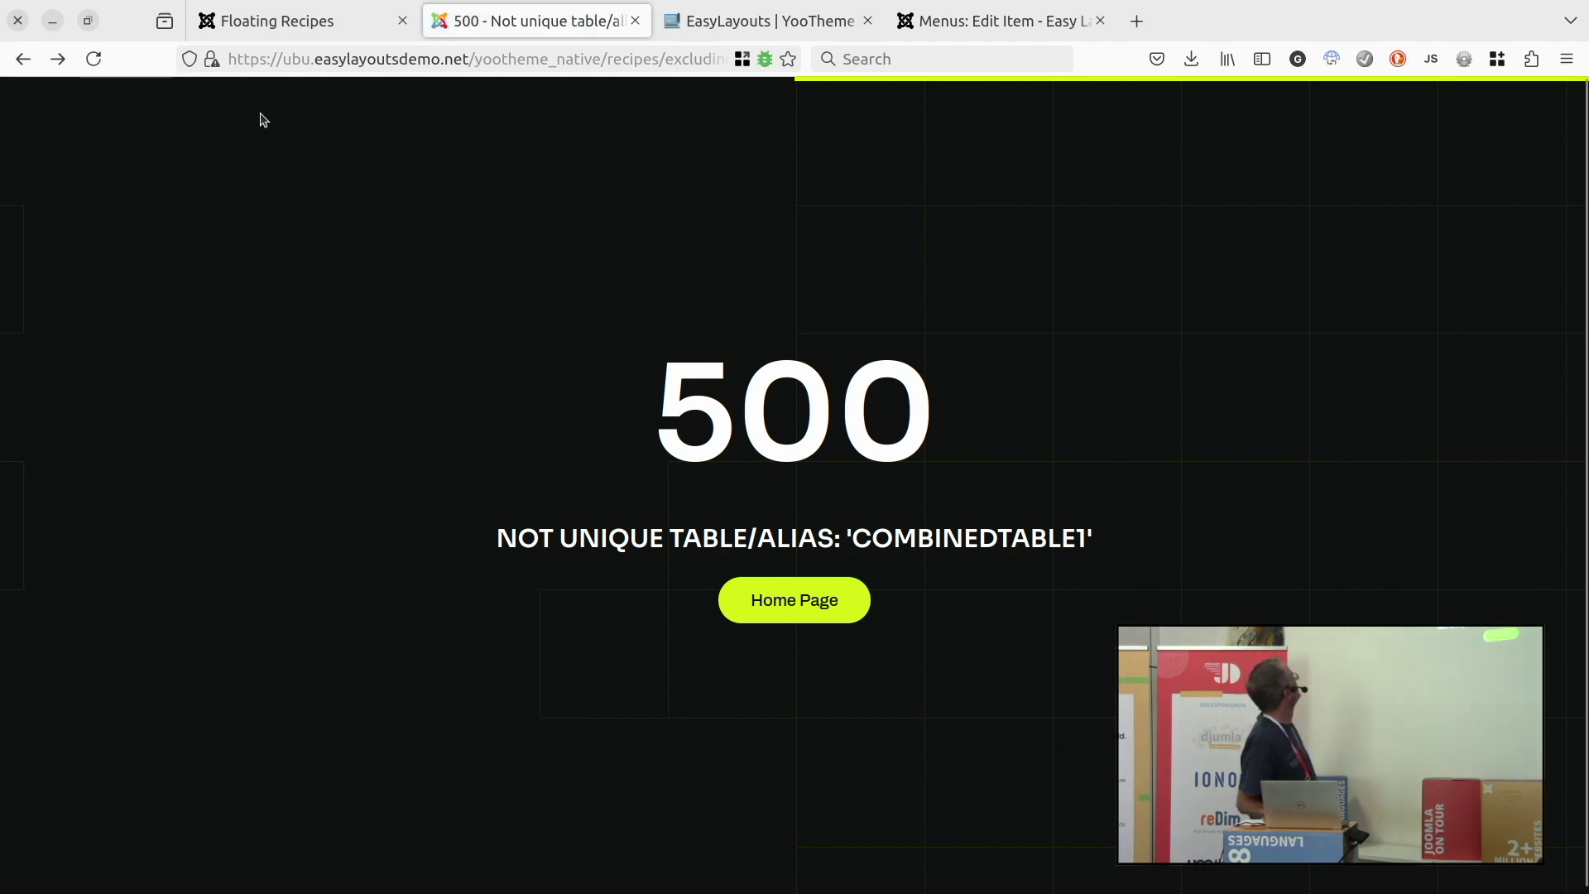
pyautogui.click(20, 61)
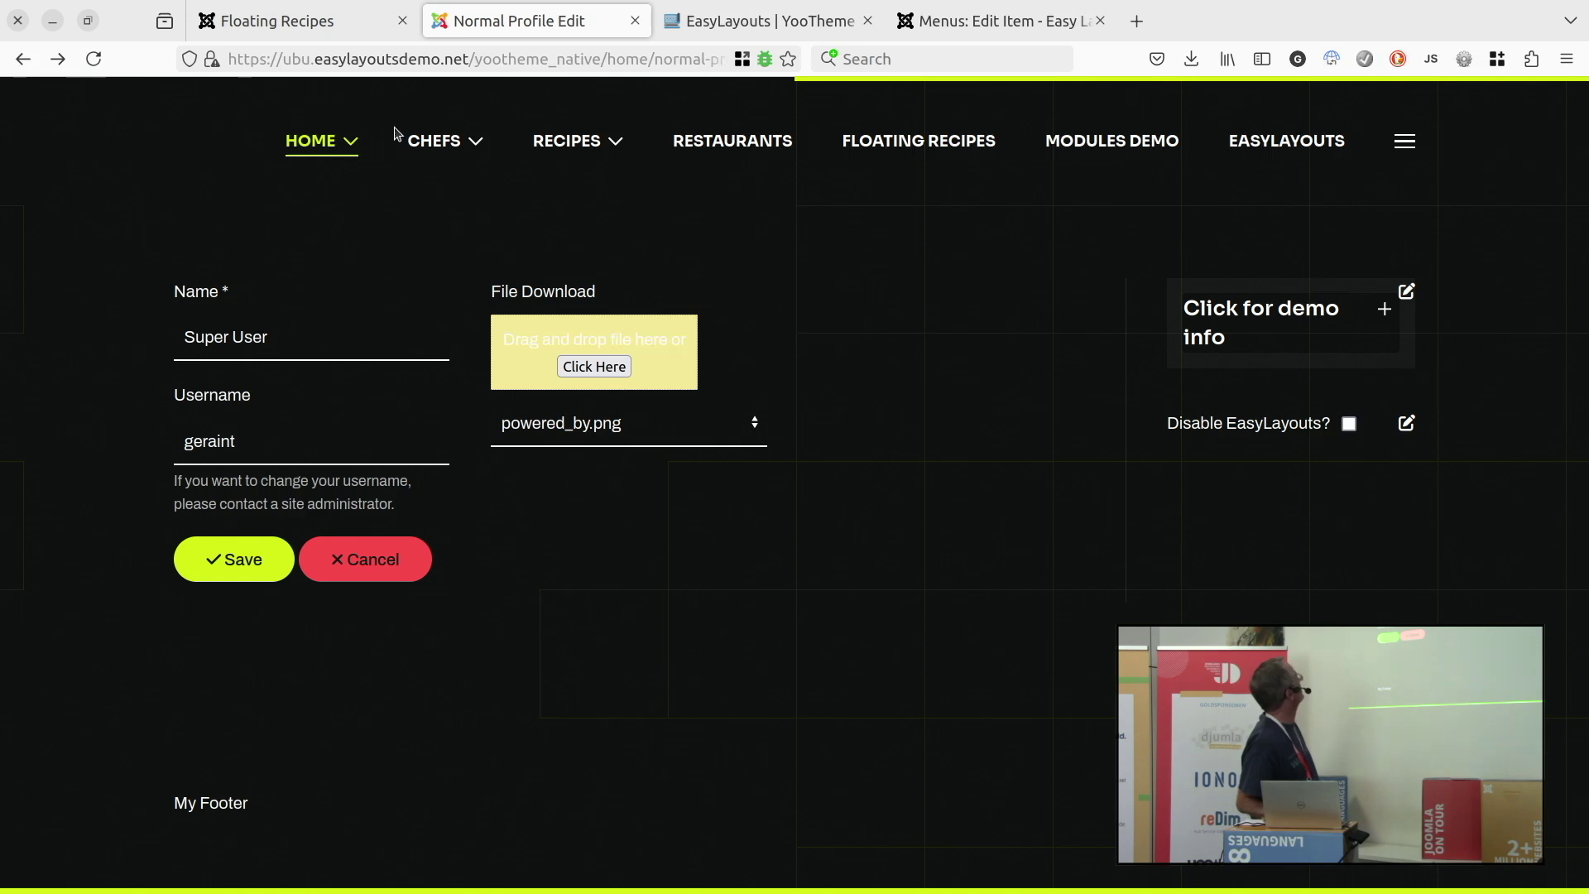
pyautogui.moveTo(599, 144)
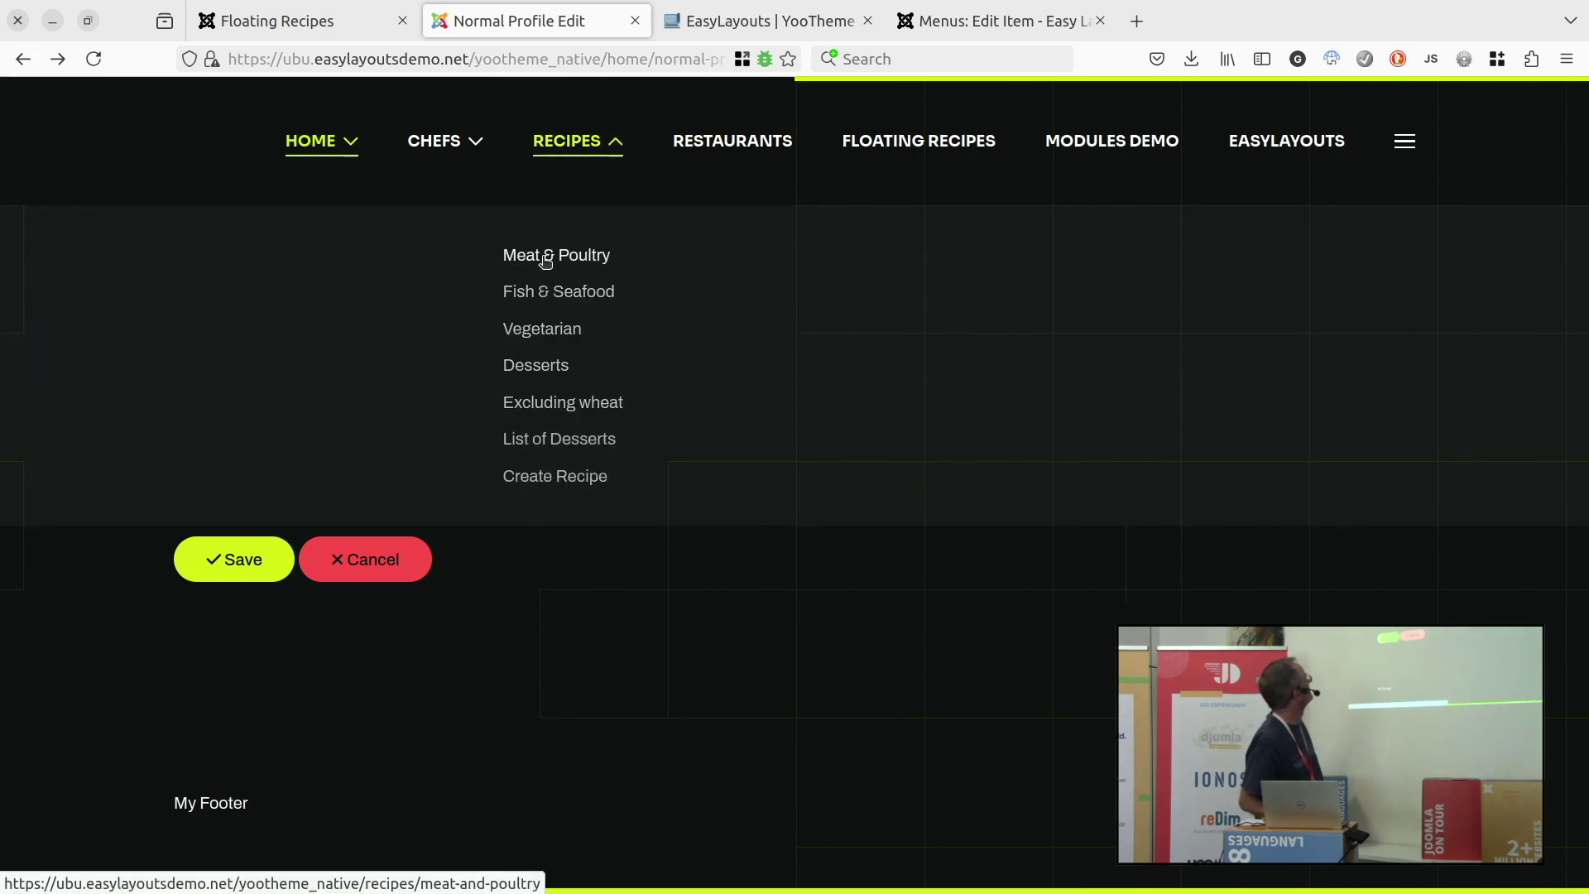
pyautogui.click(573, 131)
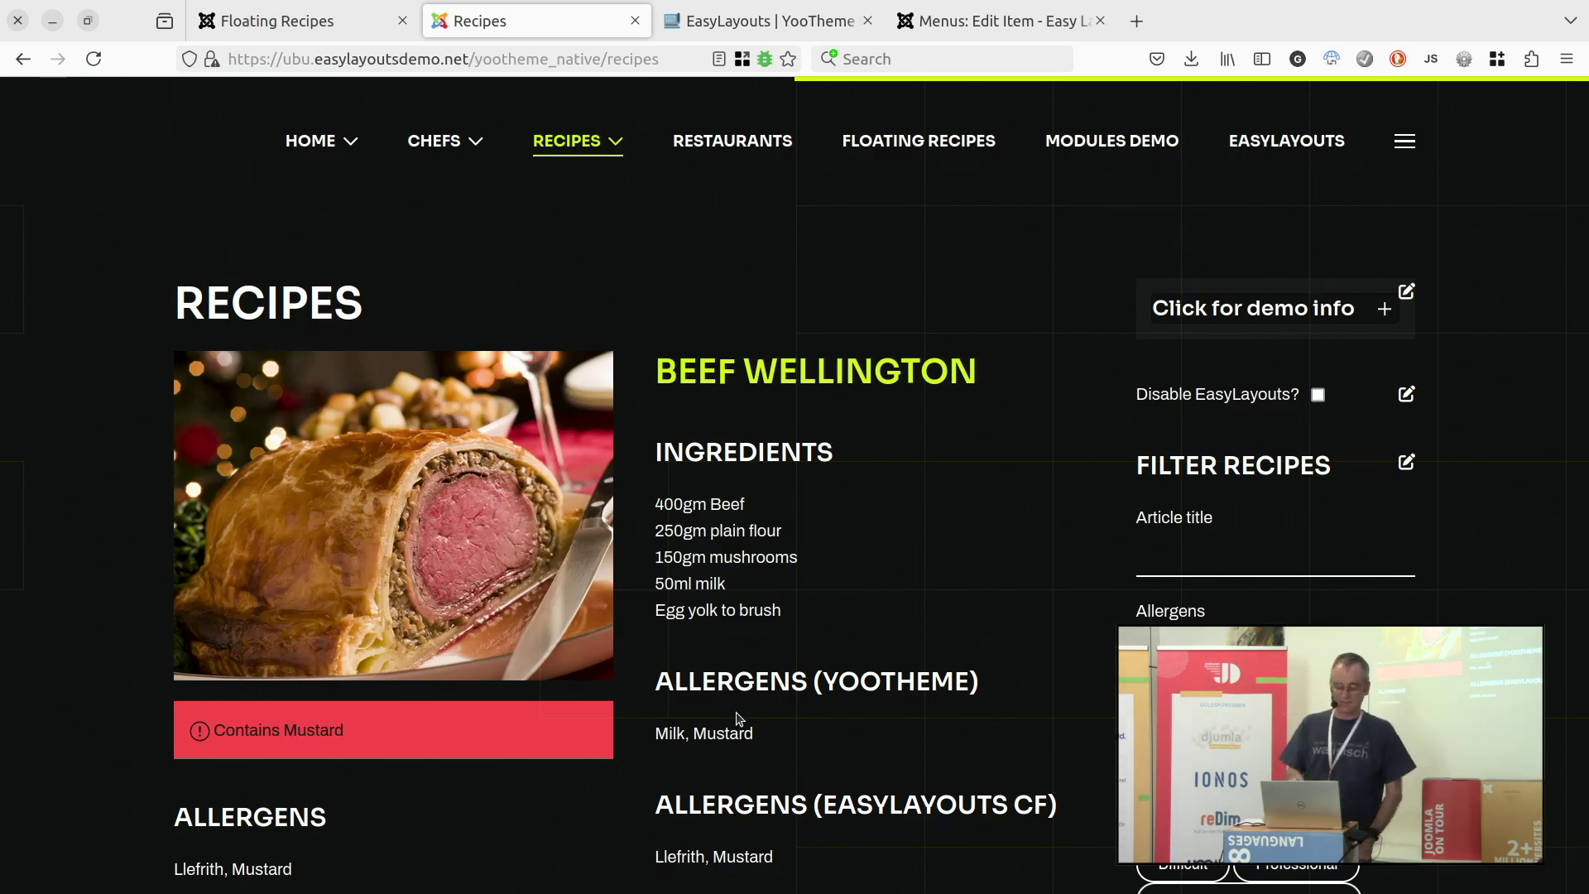
pyautogui.scroll(-3, 740, 718)
pyautogui.scroll(-5, 739, 719)
pyautogui.scroll(5, 778, 542)
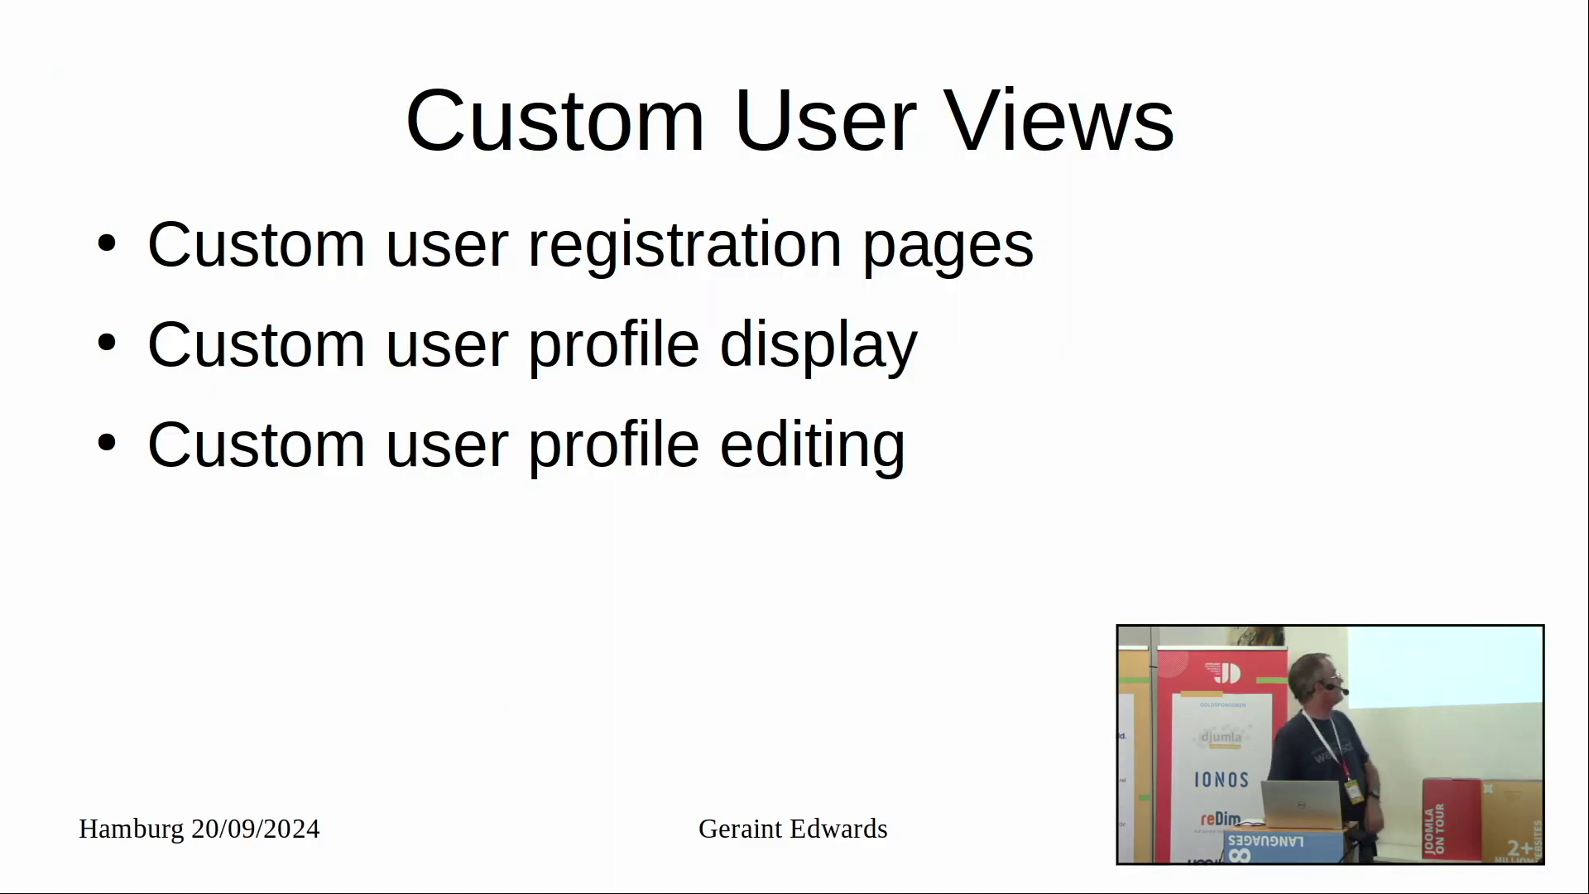
pyautogui.press('Right')
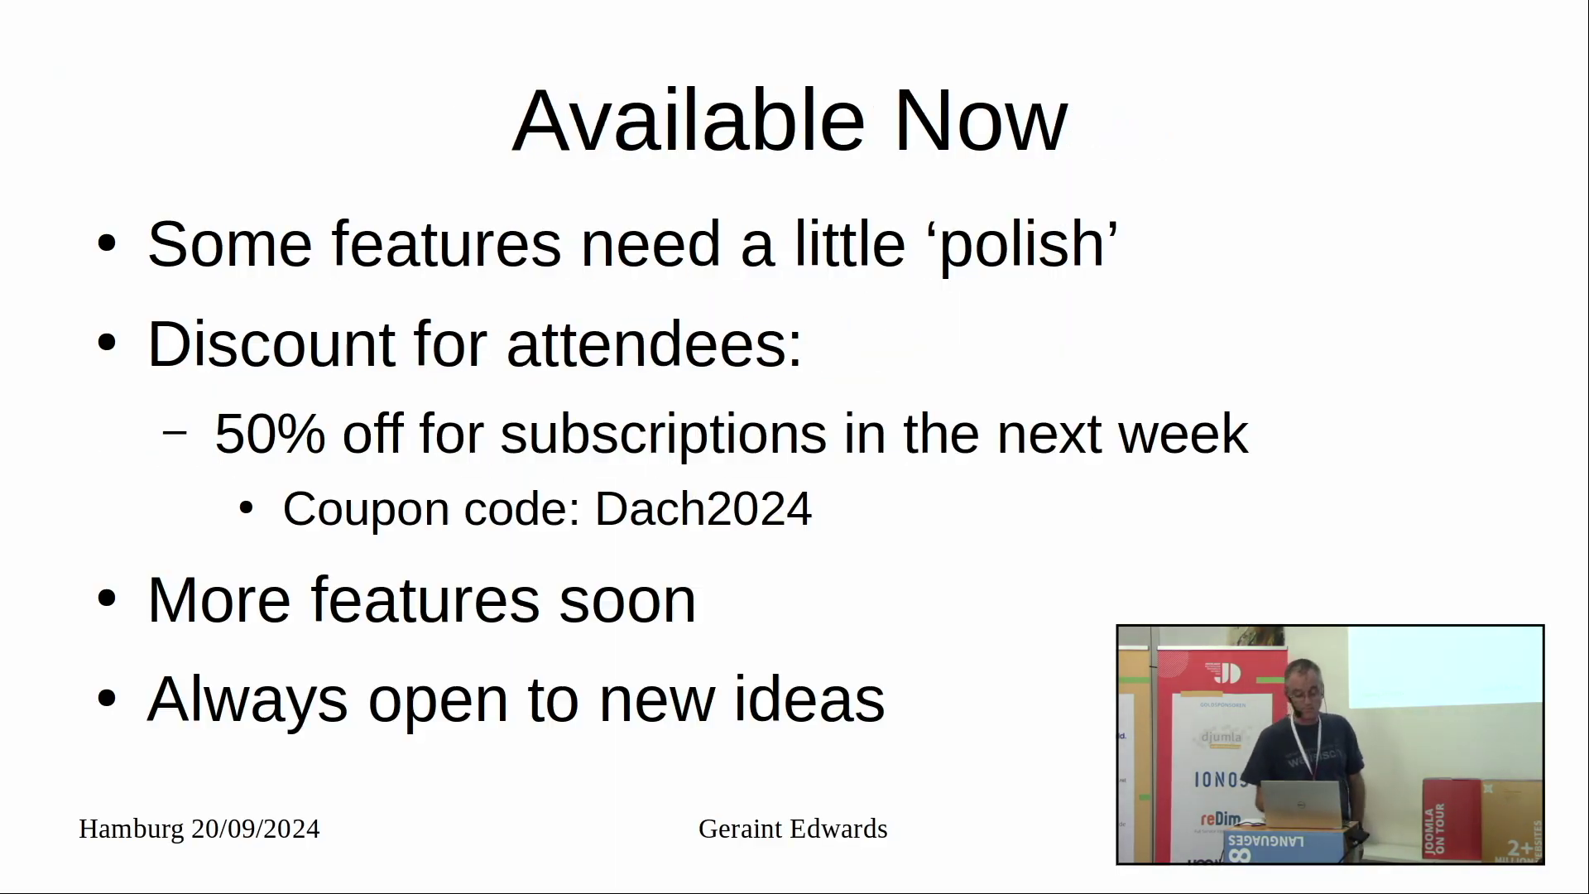
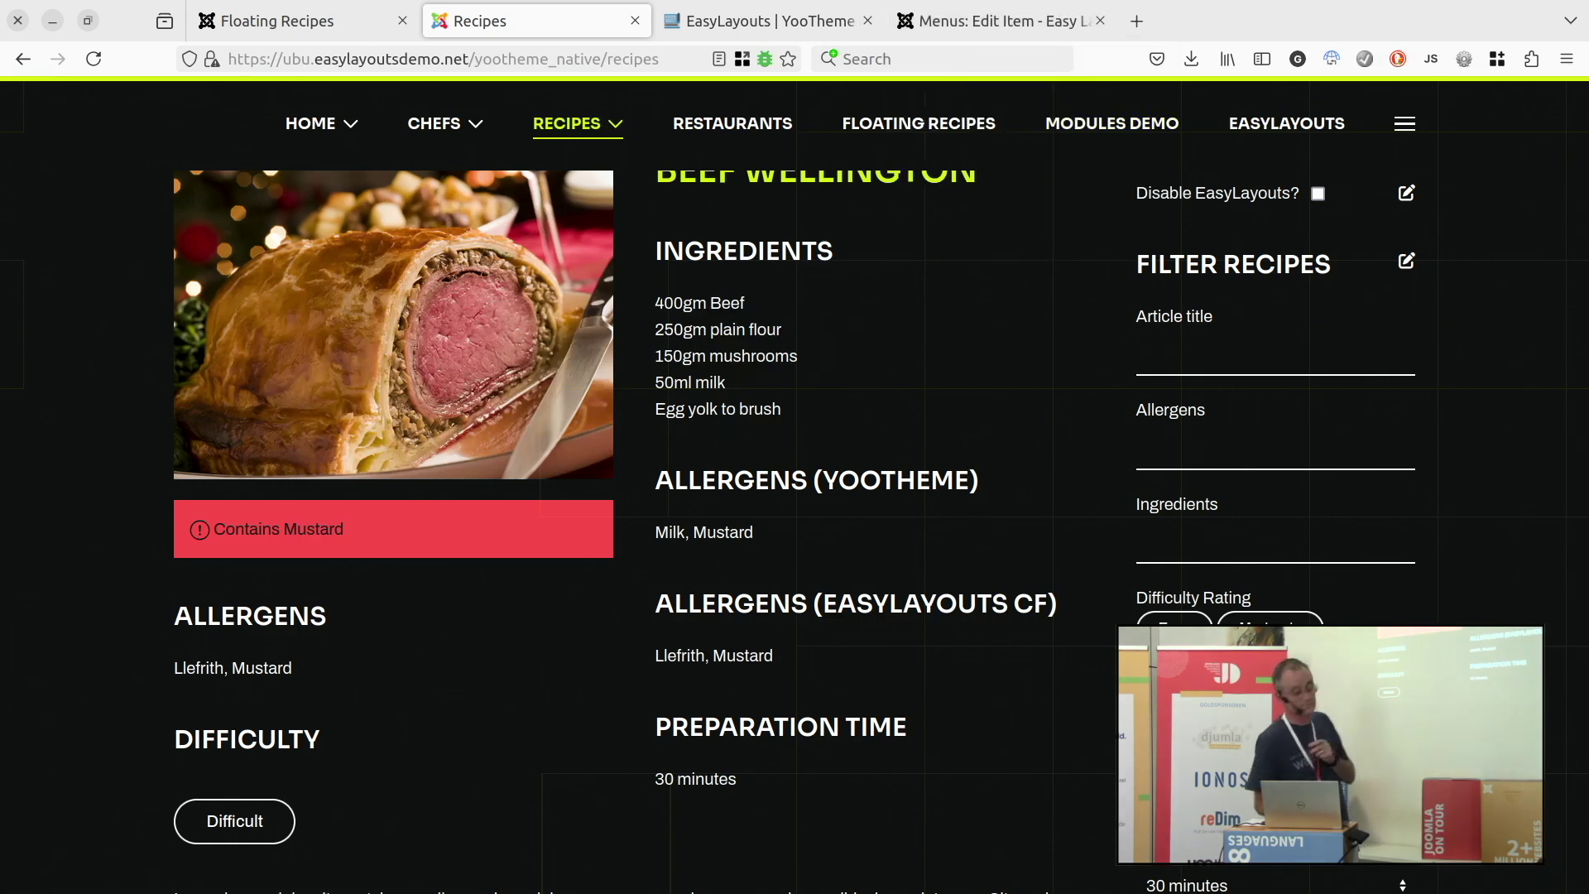
# Go to the demo site's home page and search the site for "lorem".
pyautogui.scroll(3, 569, 273)
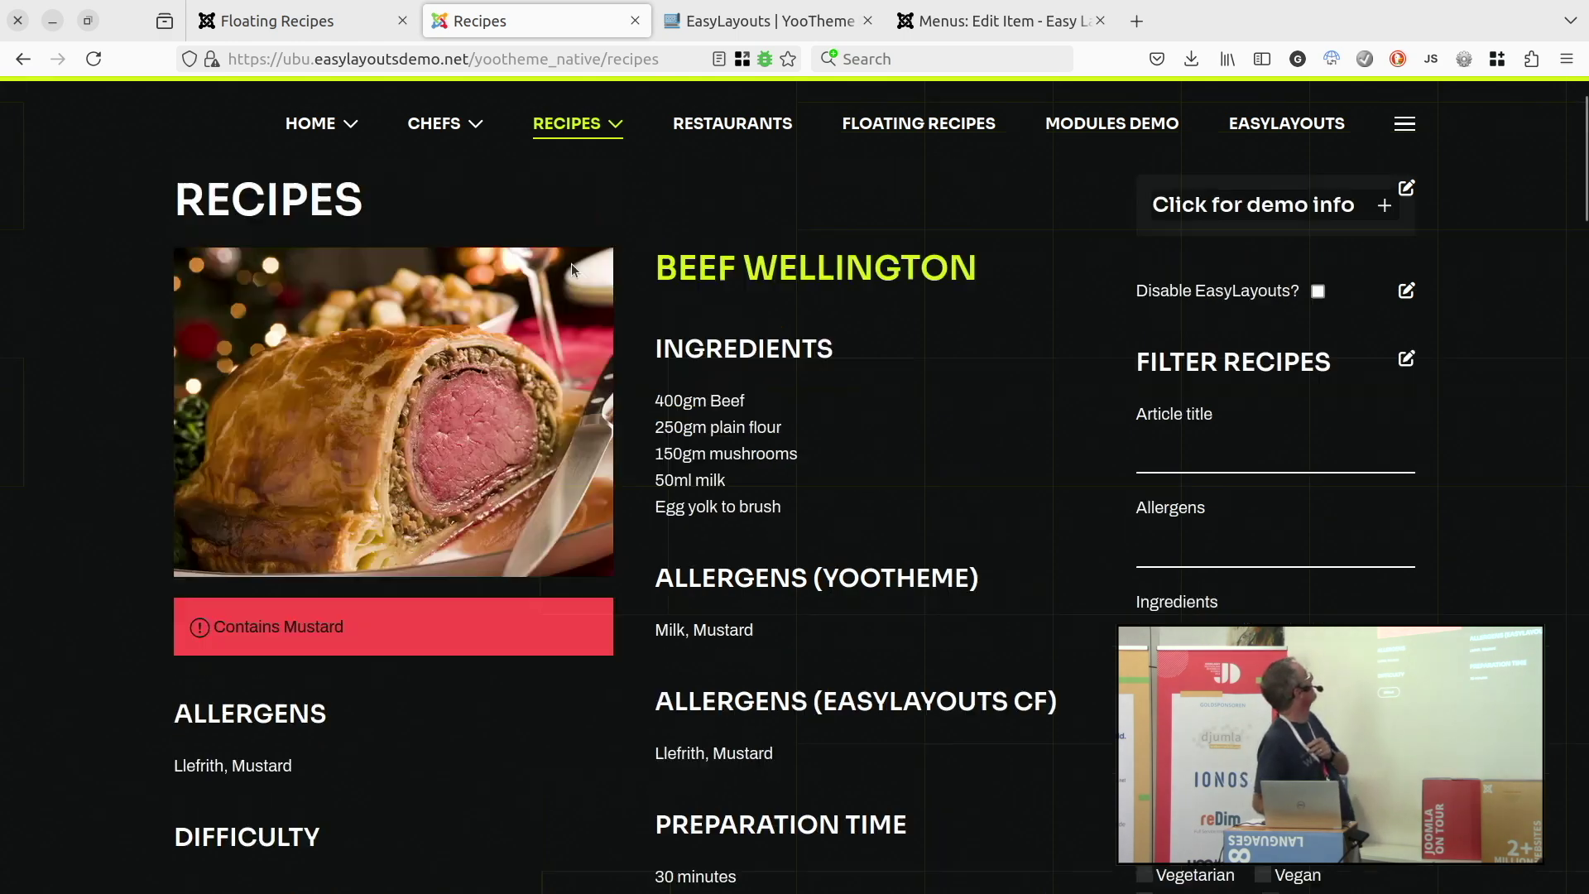
pyautogui.click(296, 120)
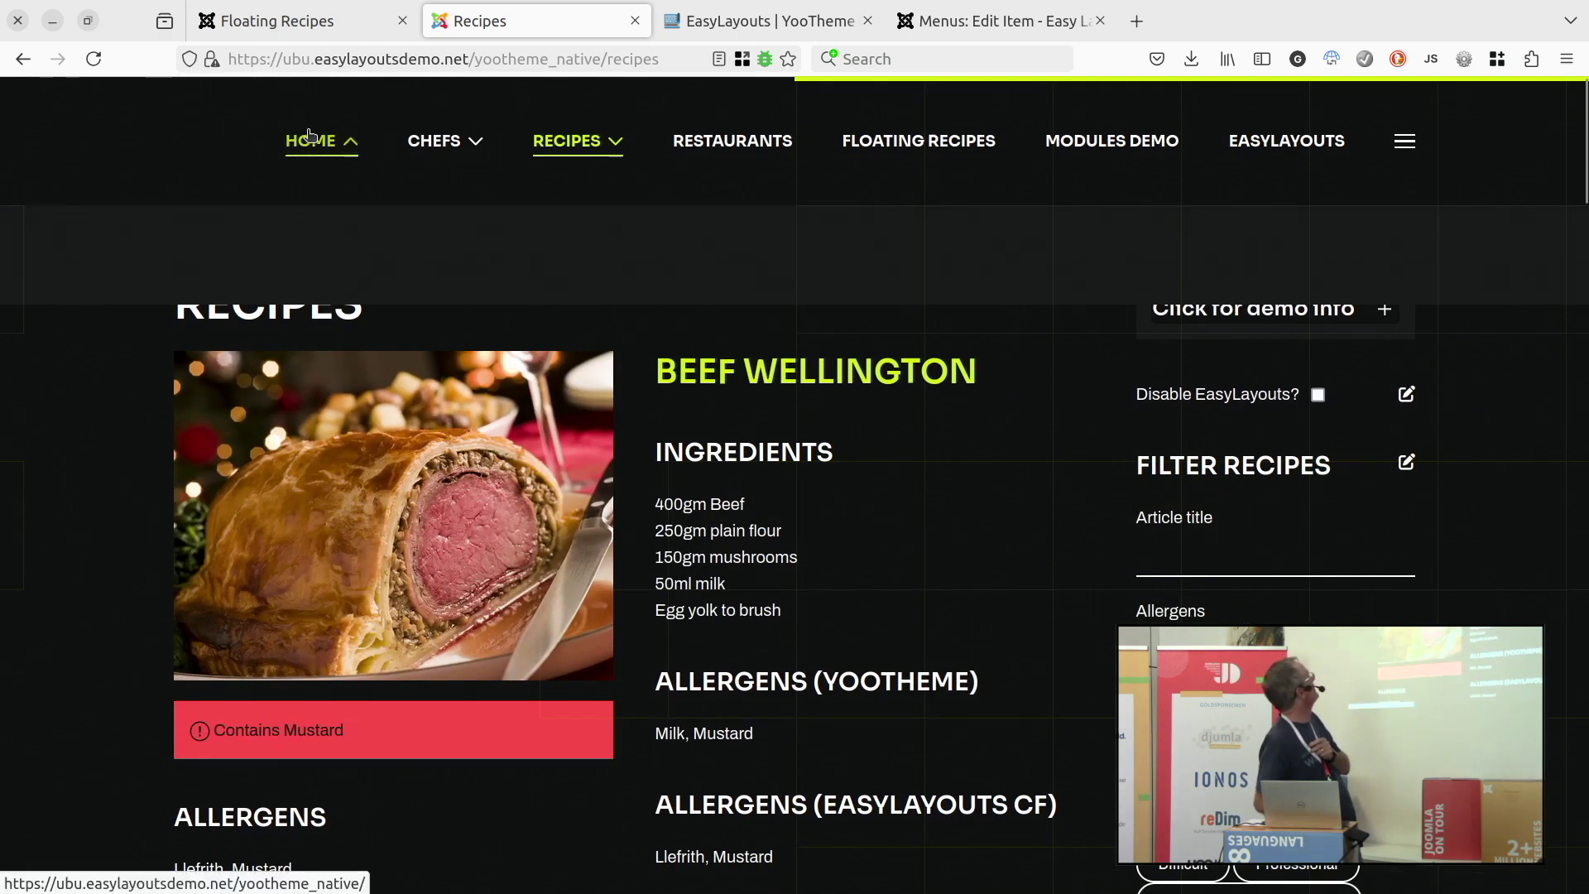
pyautogui.click(1405, 140)
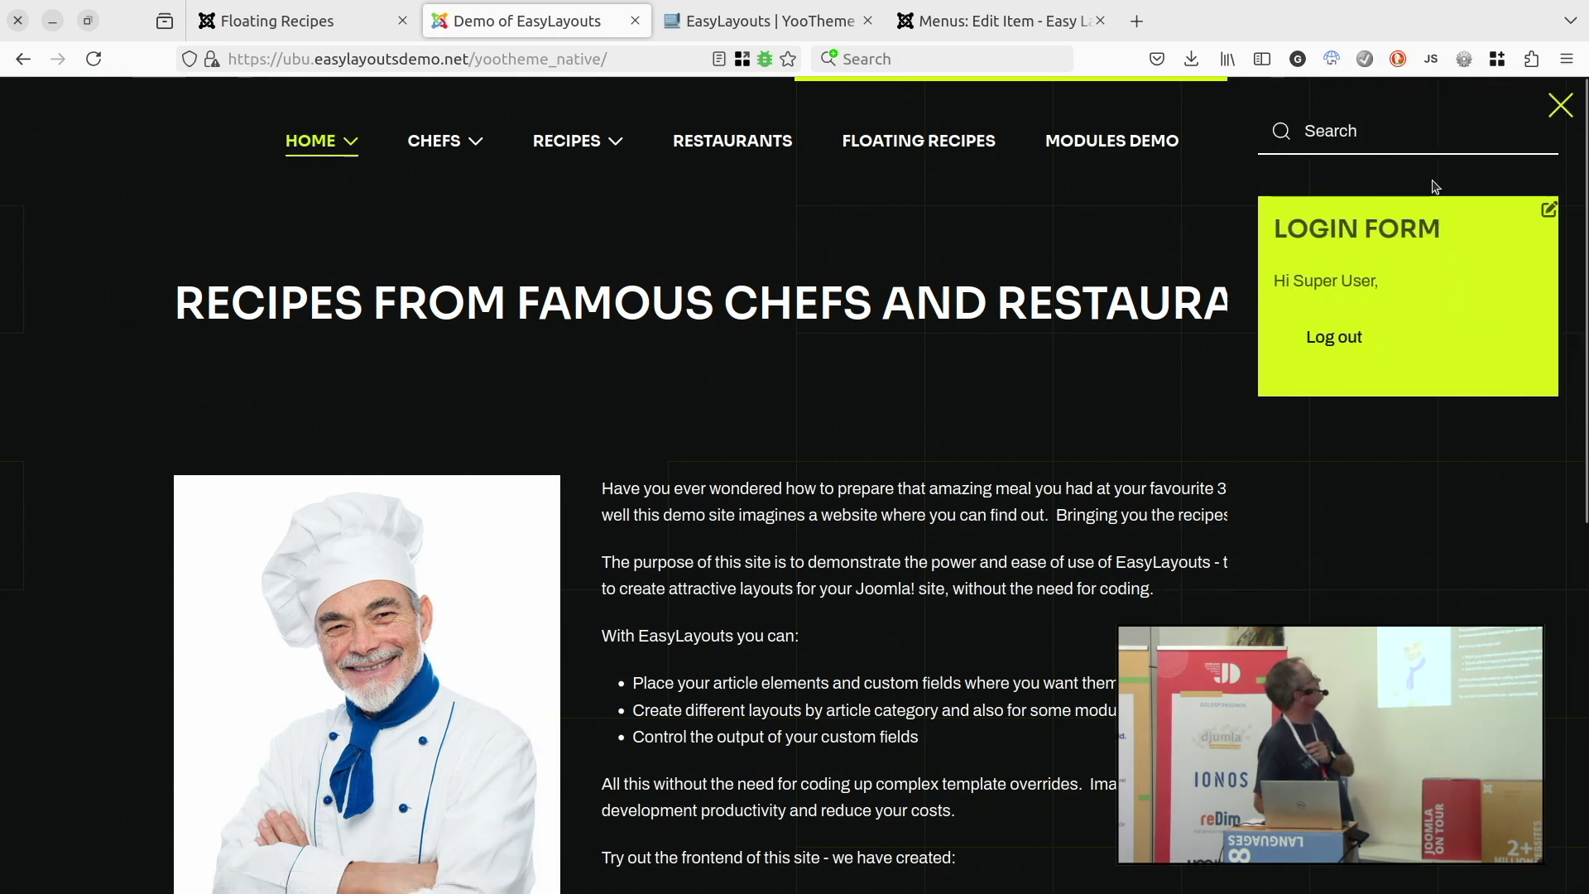
pyautogui.click(1381, 122)
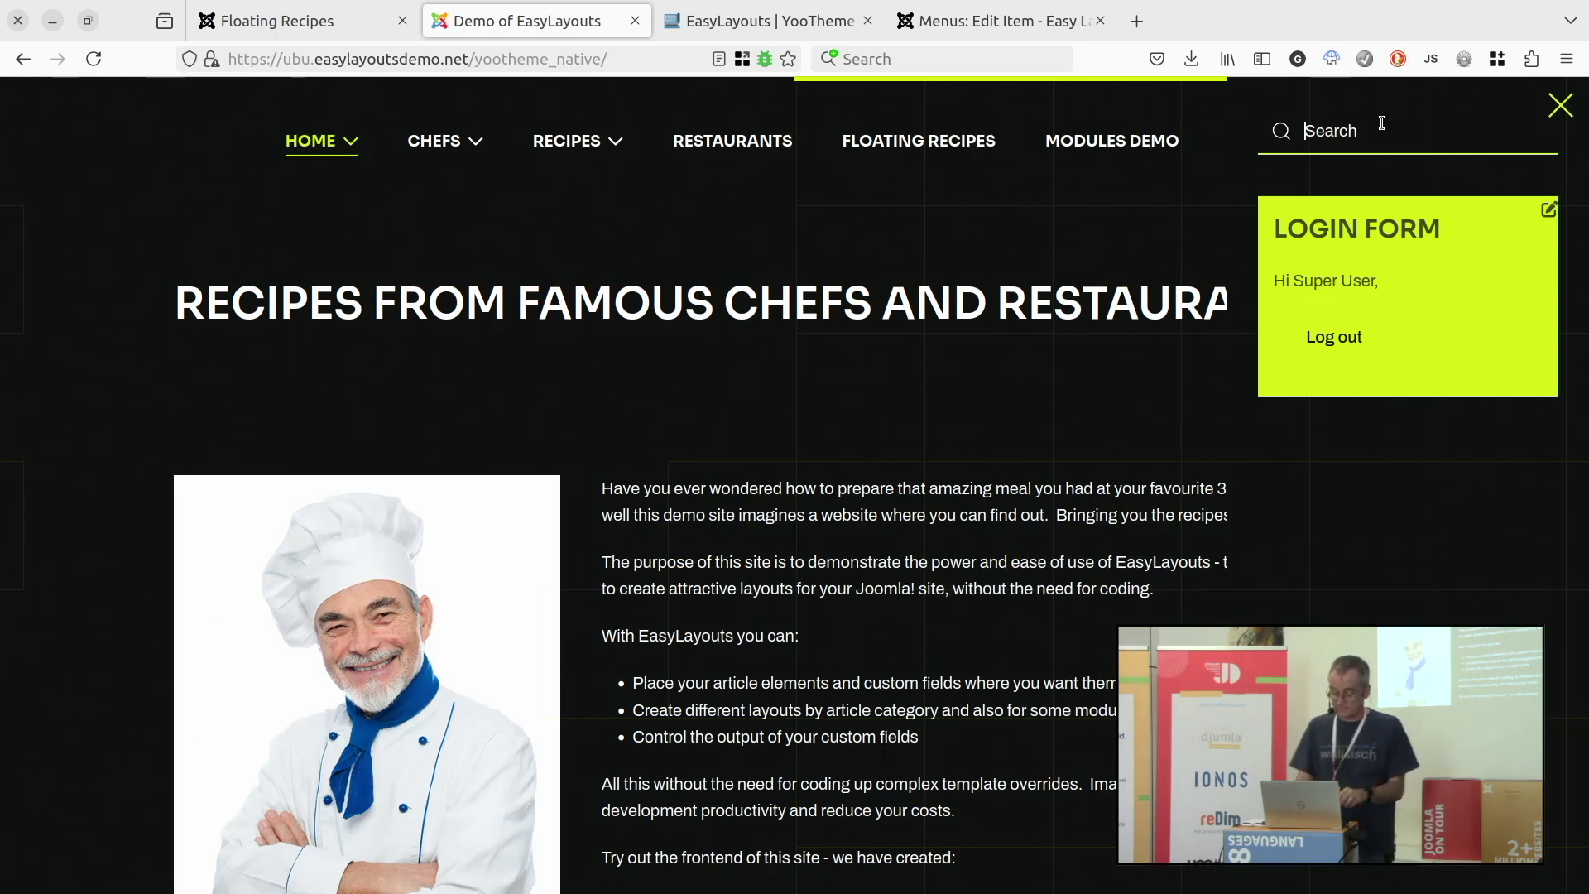
pyautogui.write('lorem')
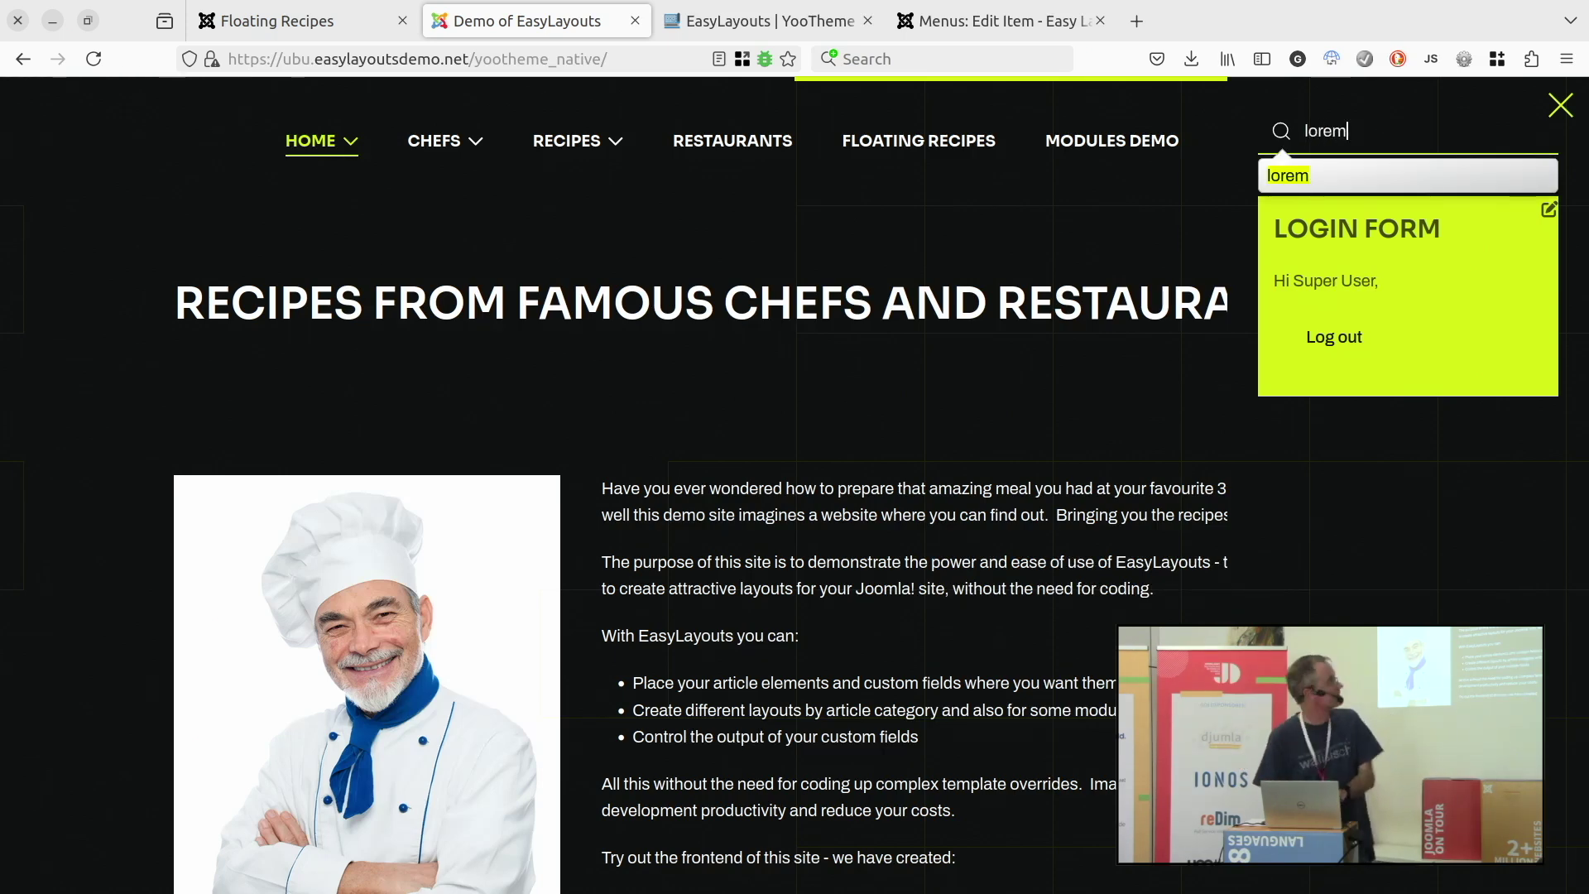
pyautogui.press('Return')
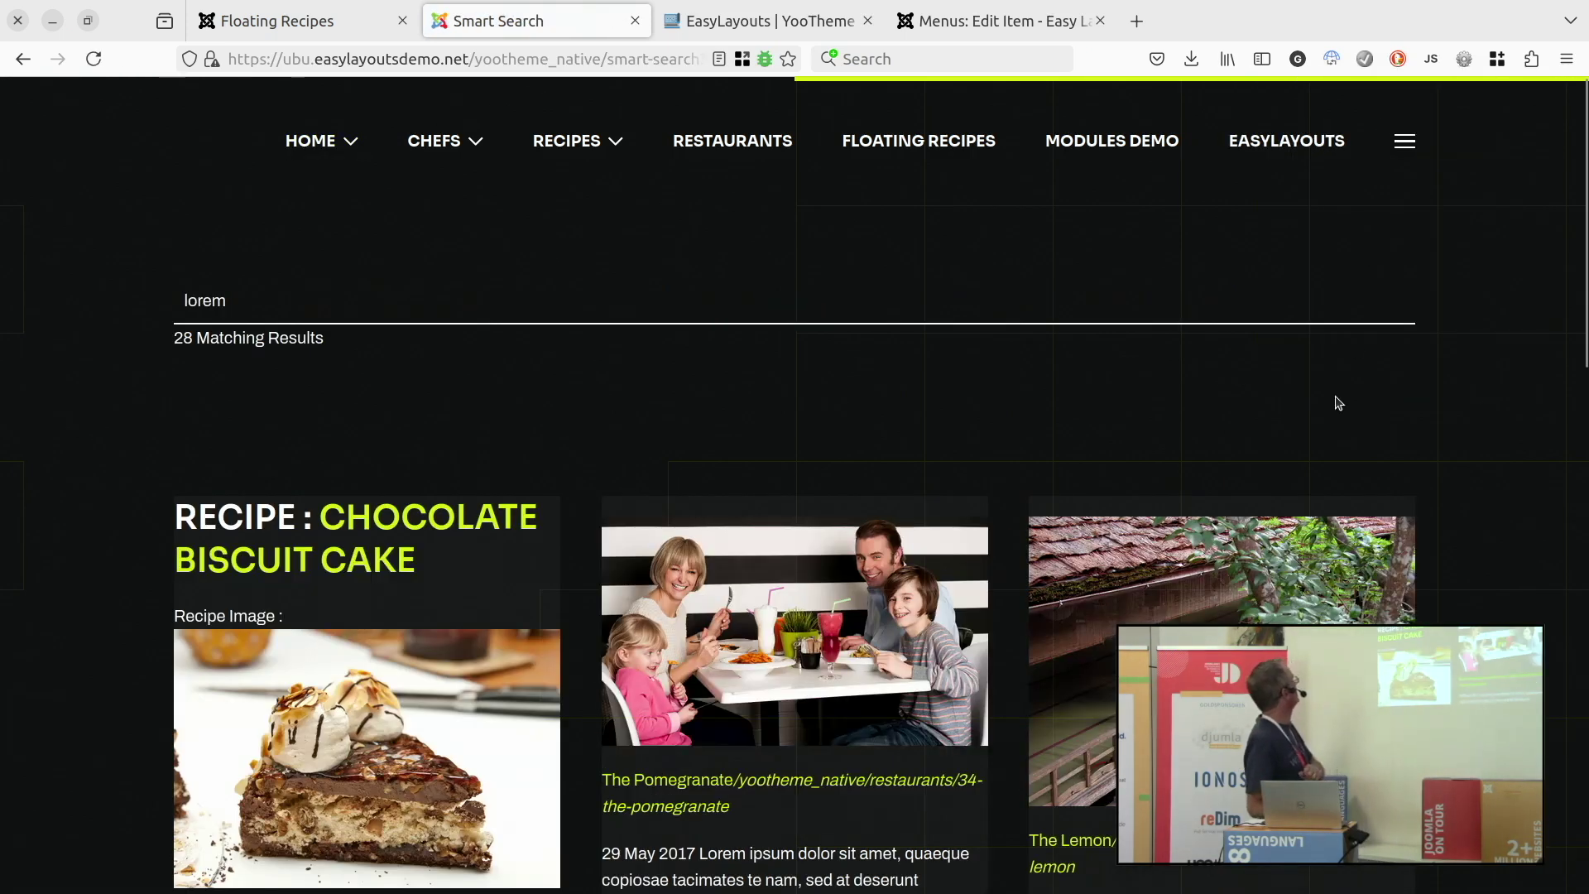
# Examine how the search results are laid out for recipes, restaurants and chefs.
pyautogui.scroll(-4, 1241, 464)
pyautogui.scroll(4, 1242, 465)
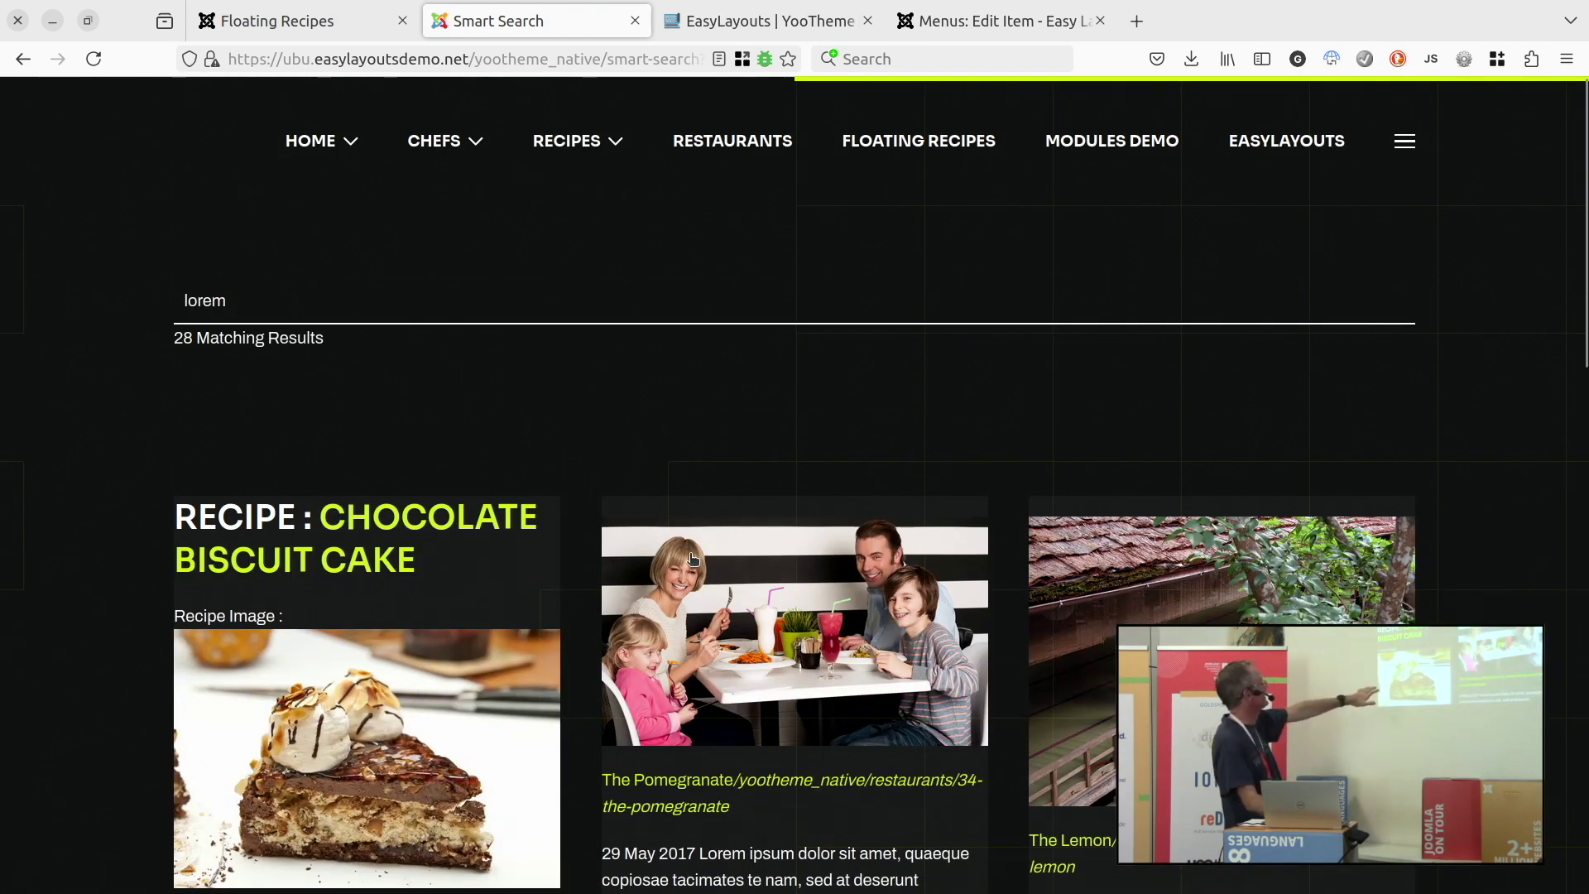
pyautogui.scroll(-3, 694, 559)
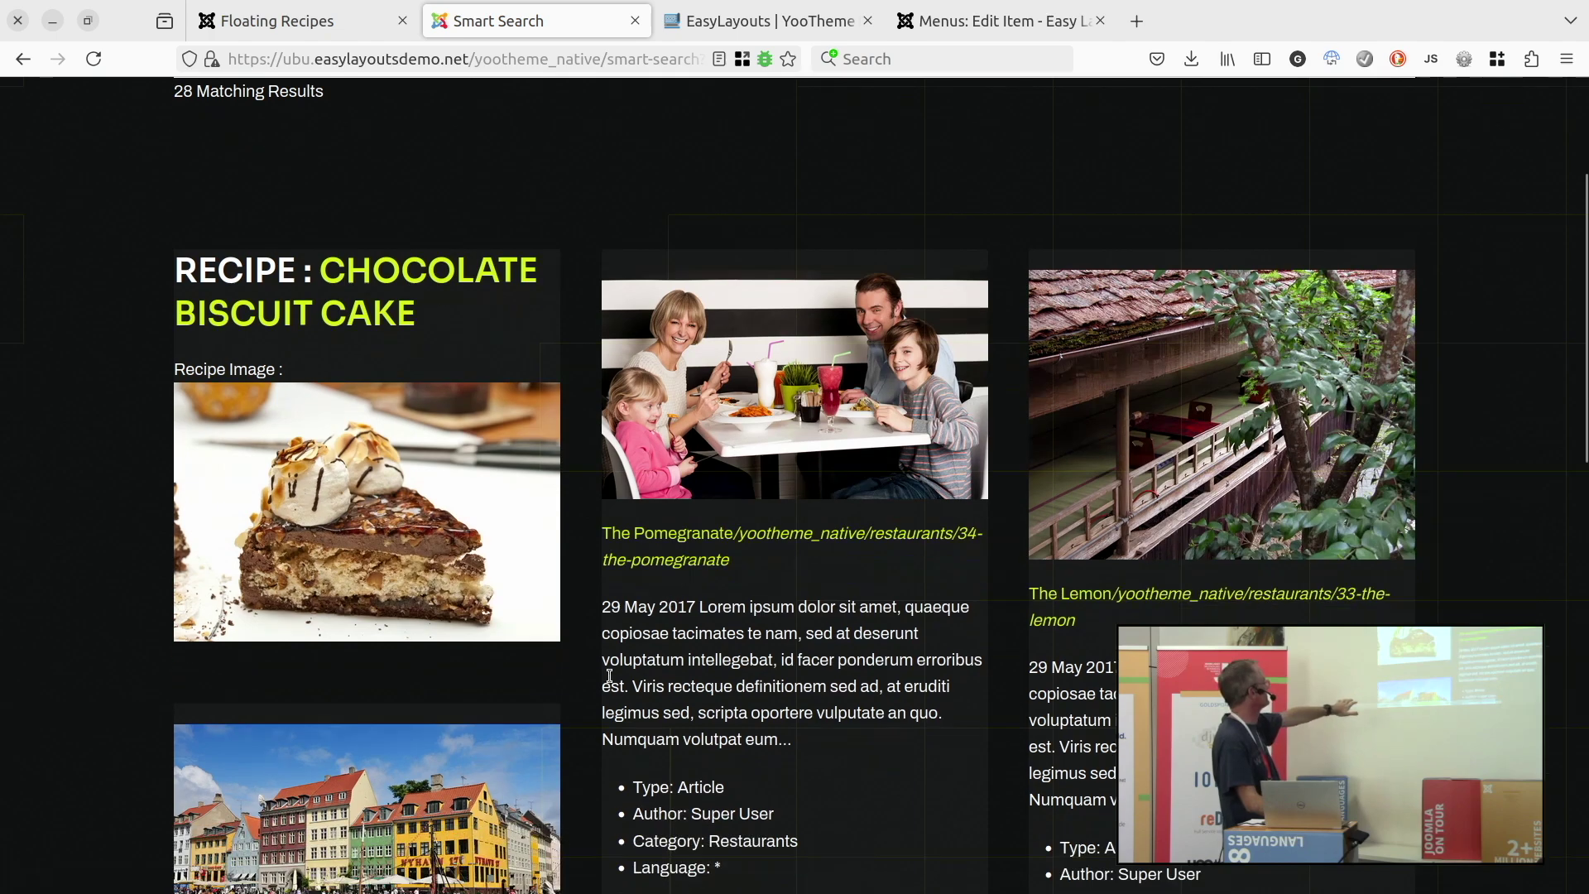
pyautogui.scroll(-9, 610, 676)
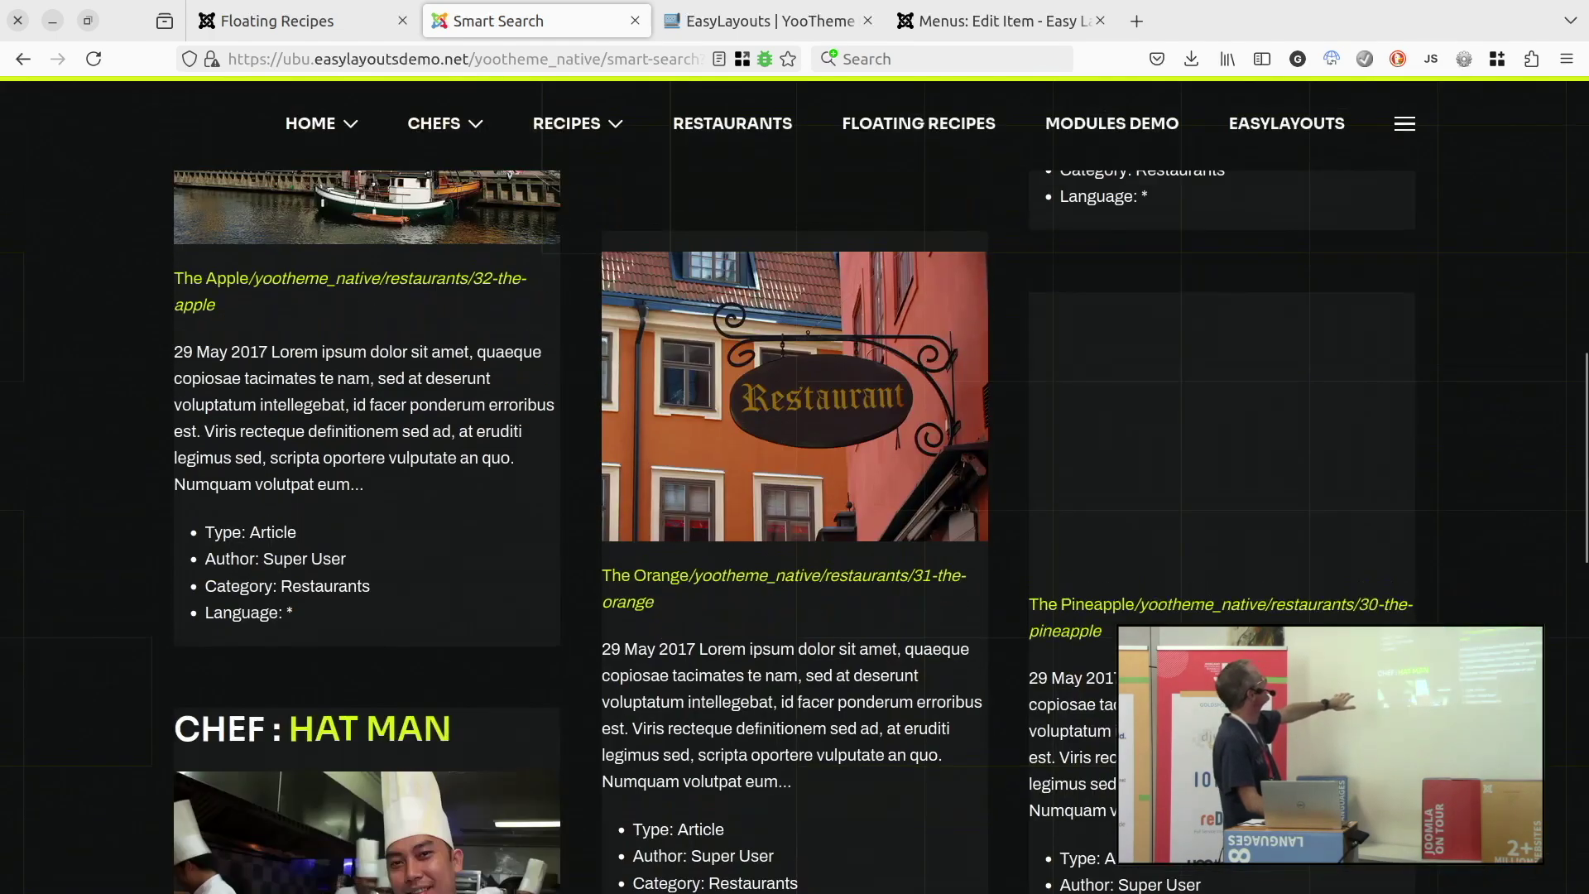
pyautogui.scroll(-5, 422, 807)
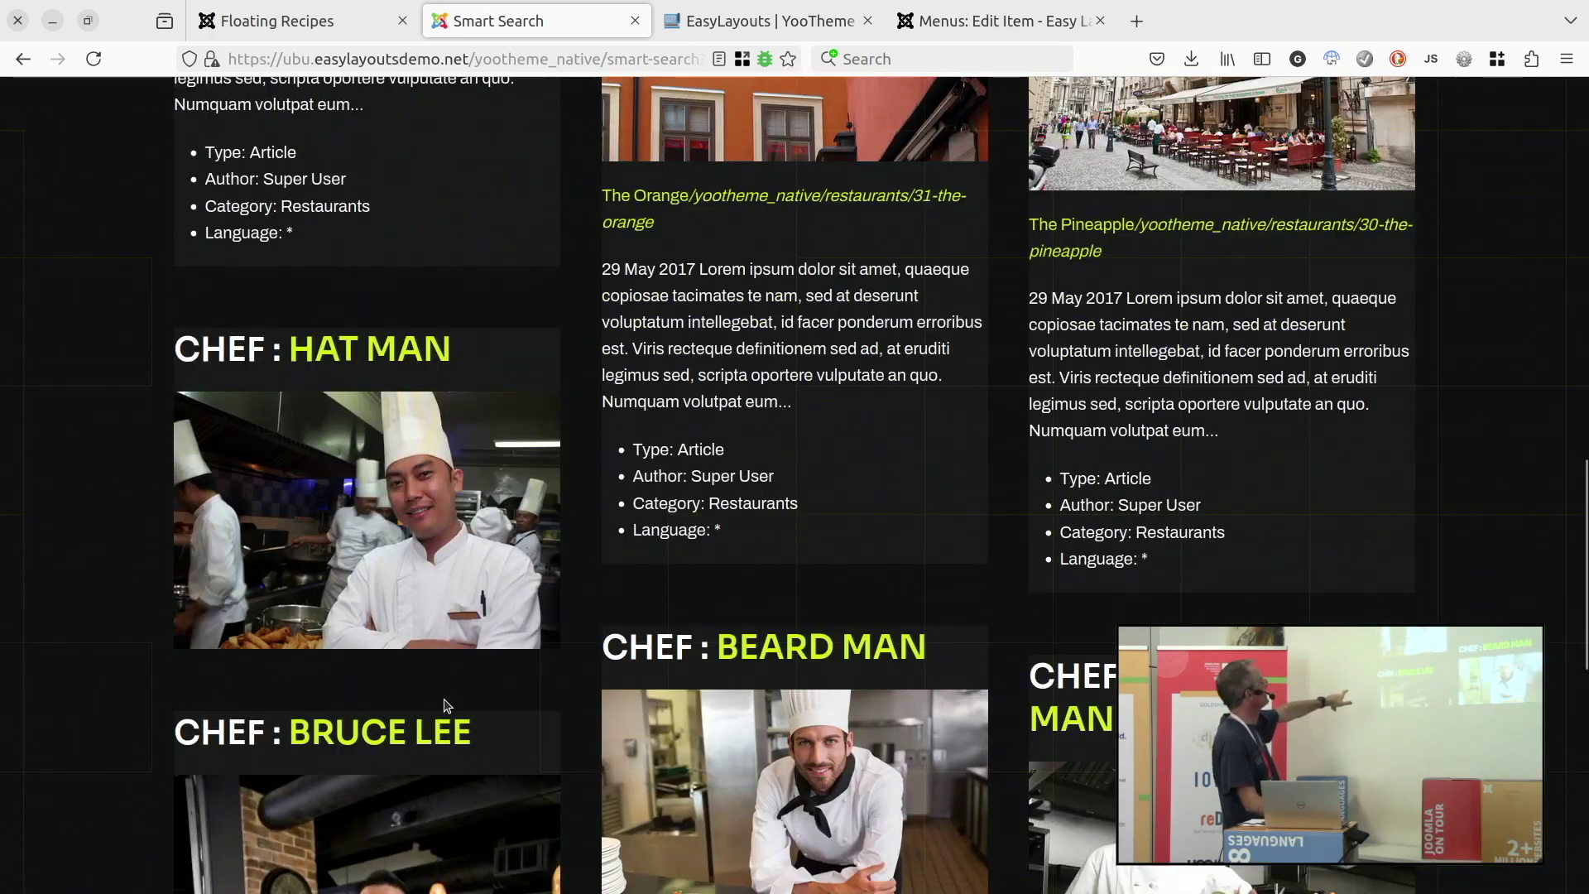
pyautogui.scroll(-18, 447, 706)
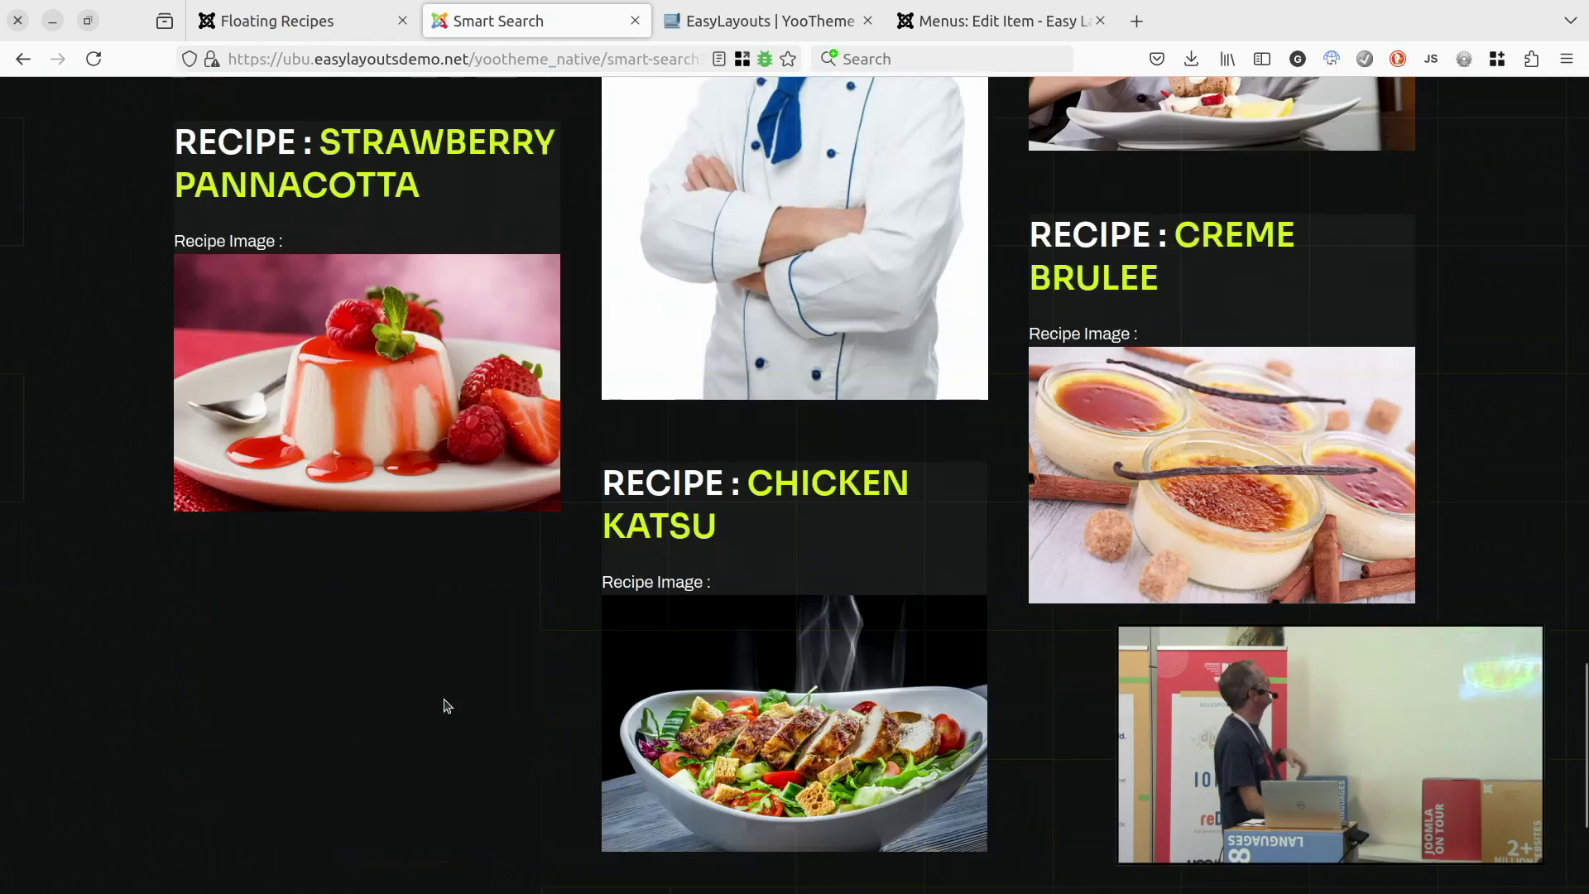
pyautogui.scroll(15, 447, 705)
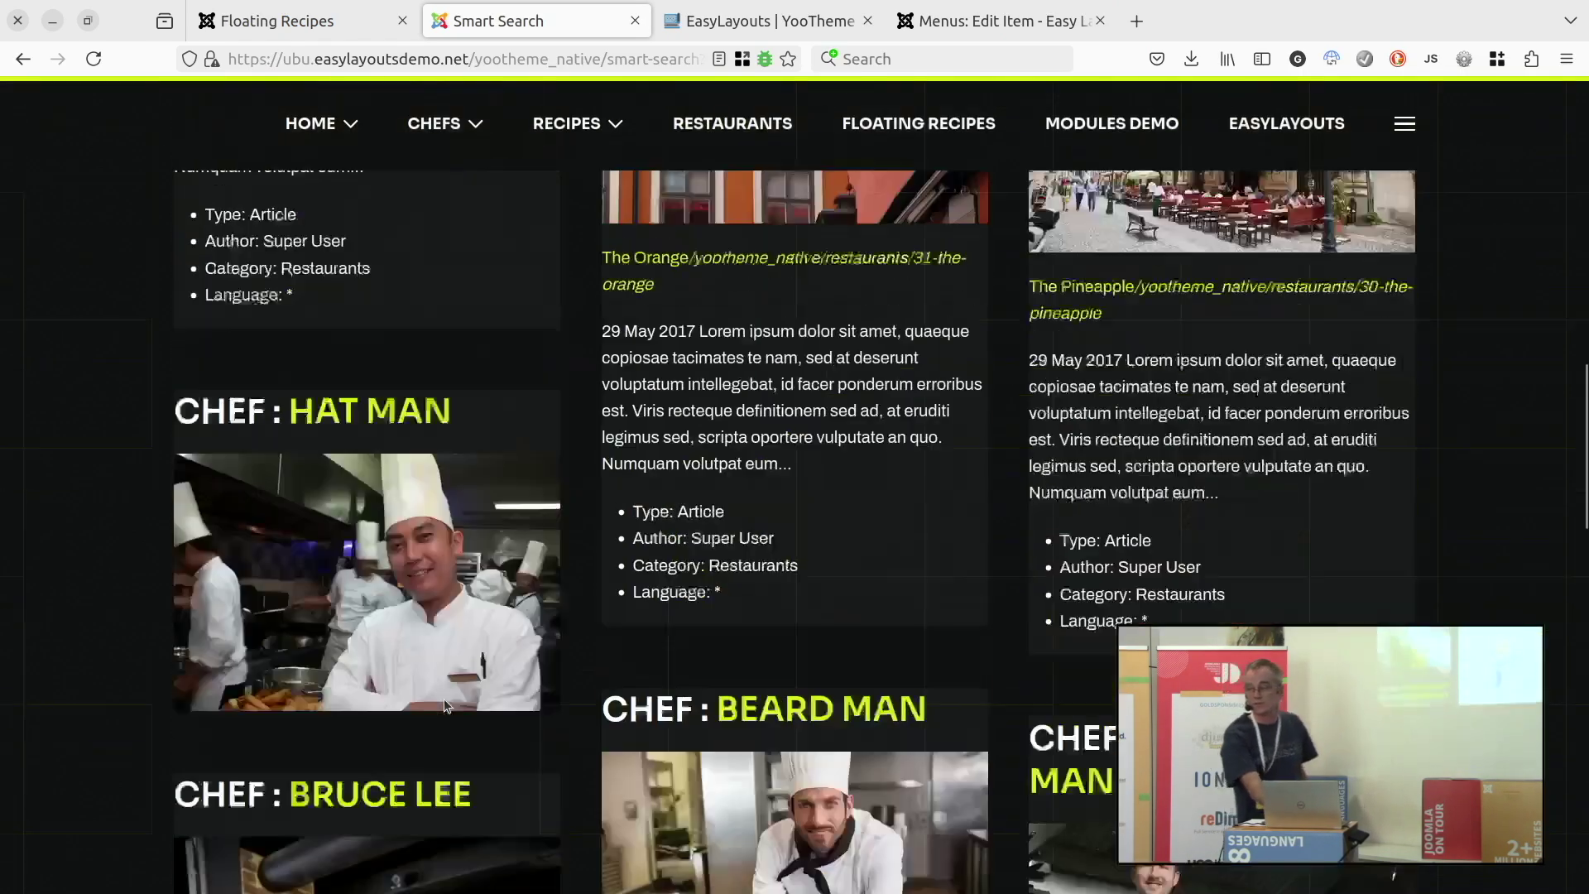
pyautogui.scroll(15, 443, 699)
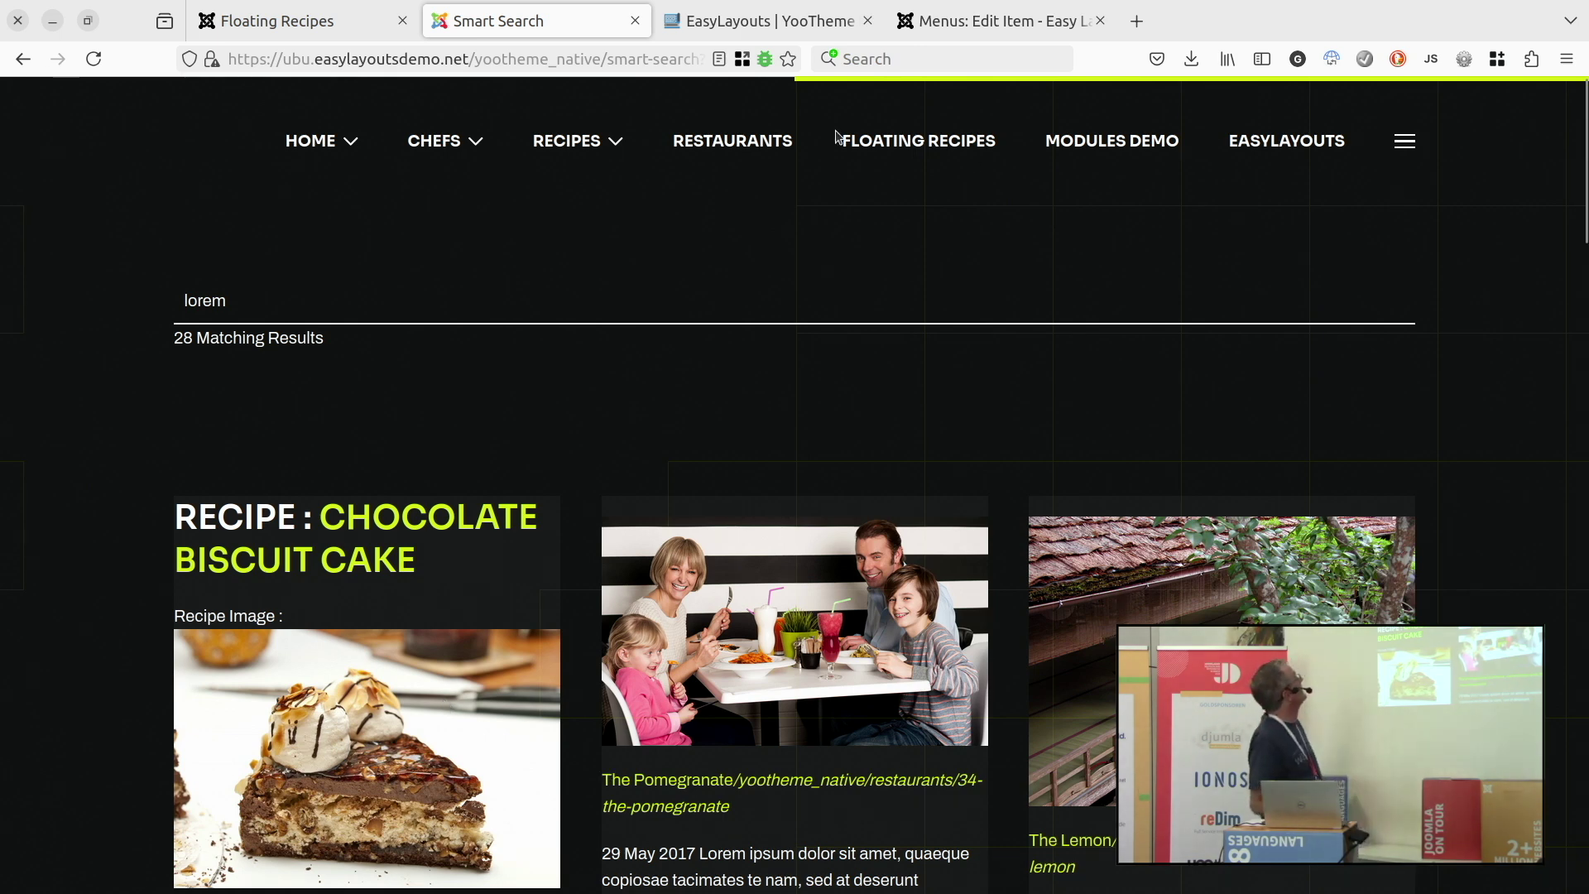
# Close the Excluding wheat menu item in the Joomla administrator and open the YOOtheme website builder's list of templates.
pyautogui.click(1003, 21)
pyautogui.click(464, 109)
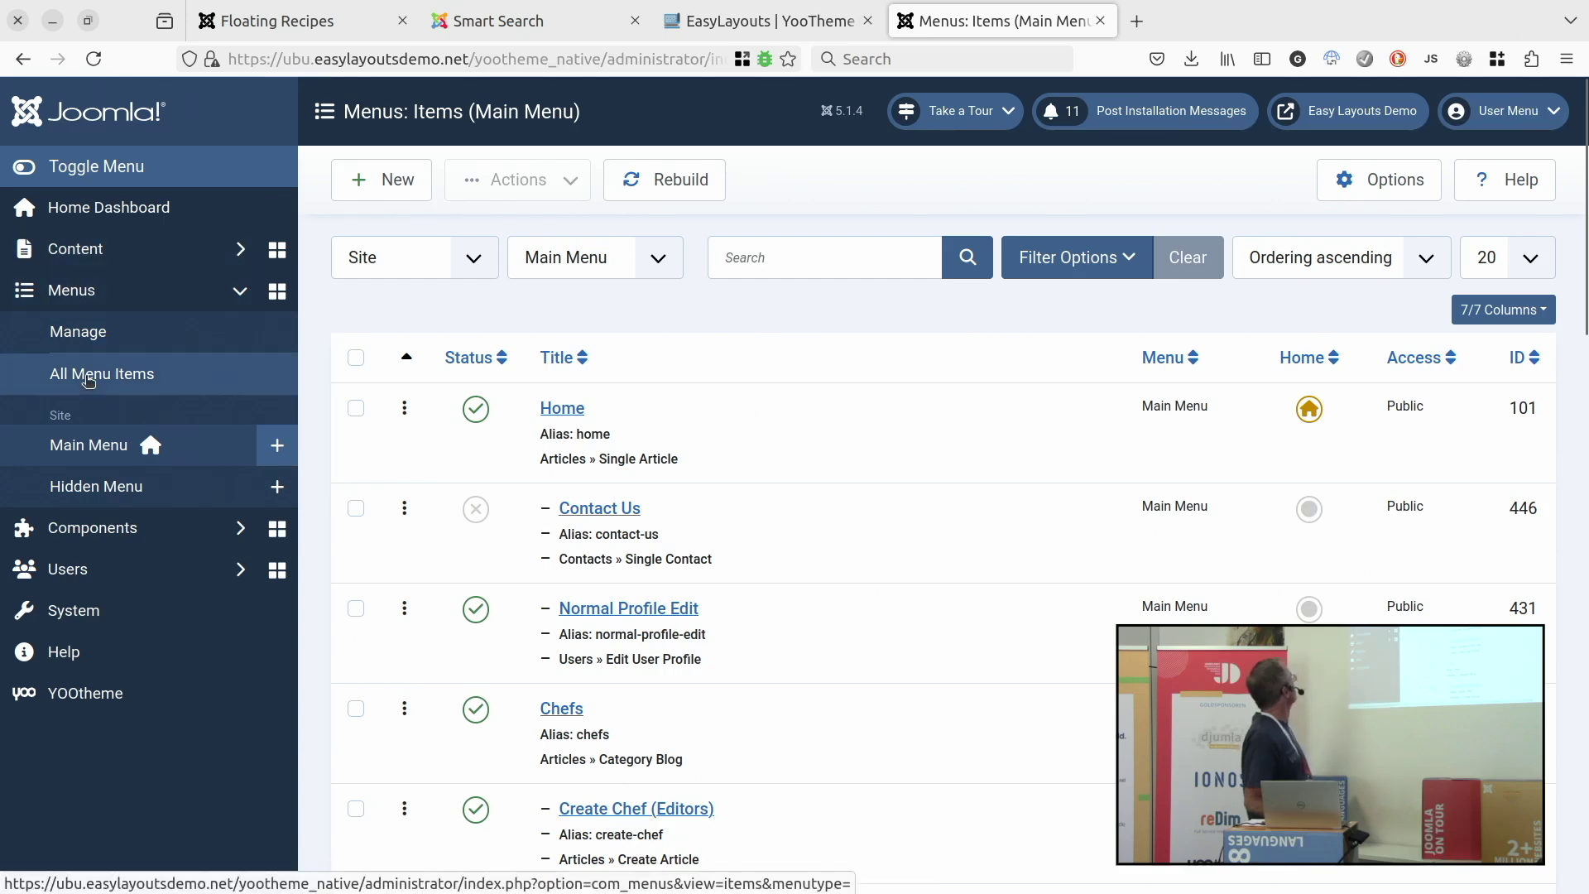
pyautogui.click(91, 698)
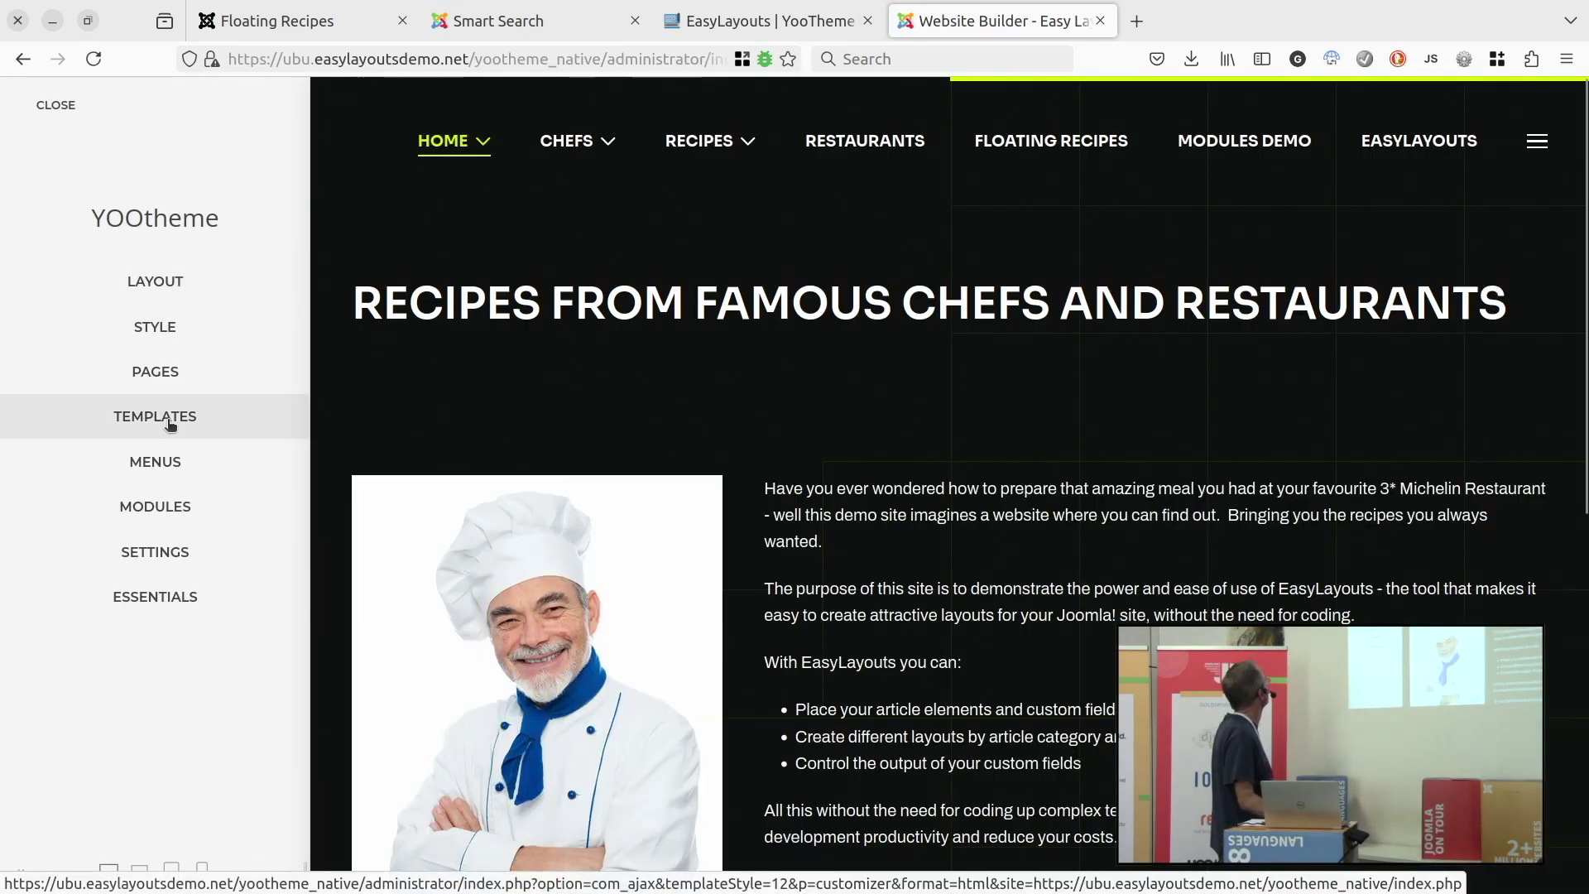
pyautogui.click(166, 418)
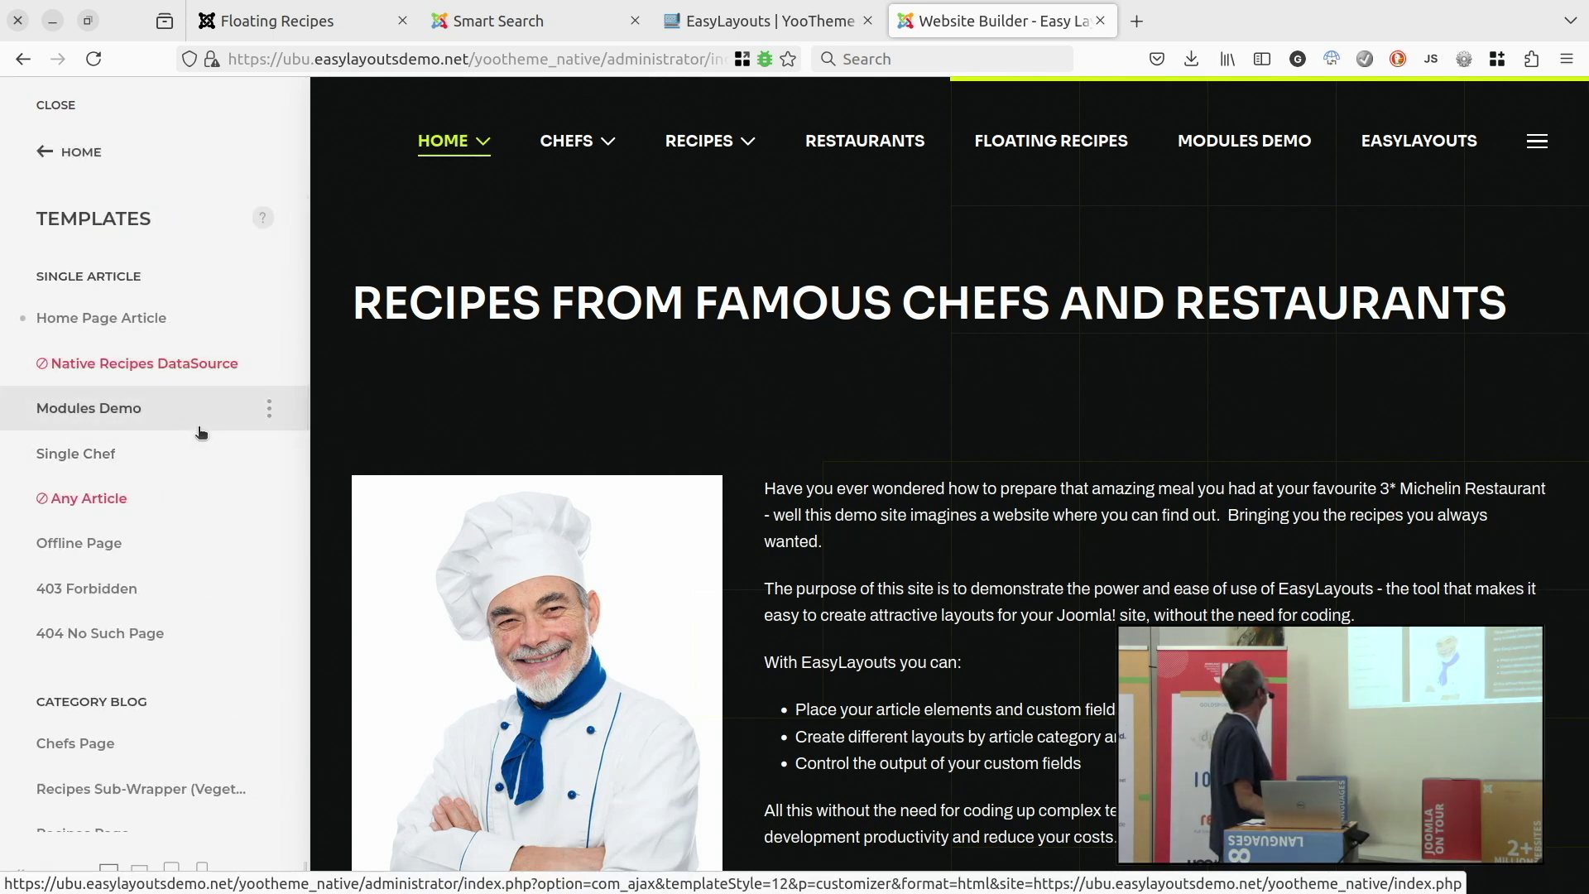
# Open the Recipes Page template's settings and examine its wrapper, parent layout, category, tag, page number and menu item limits.
pyautogui.scroll(-3, 201, 432)
pyautogui.scroll(-2, 201, 432)
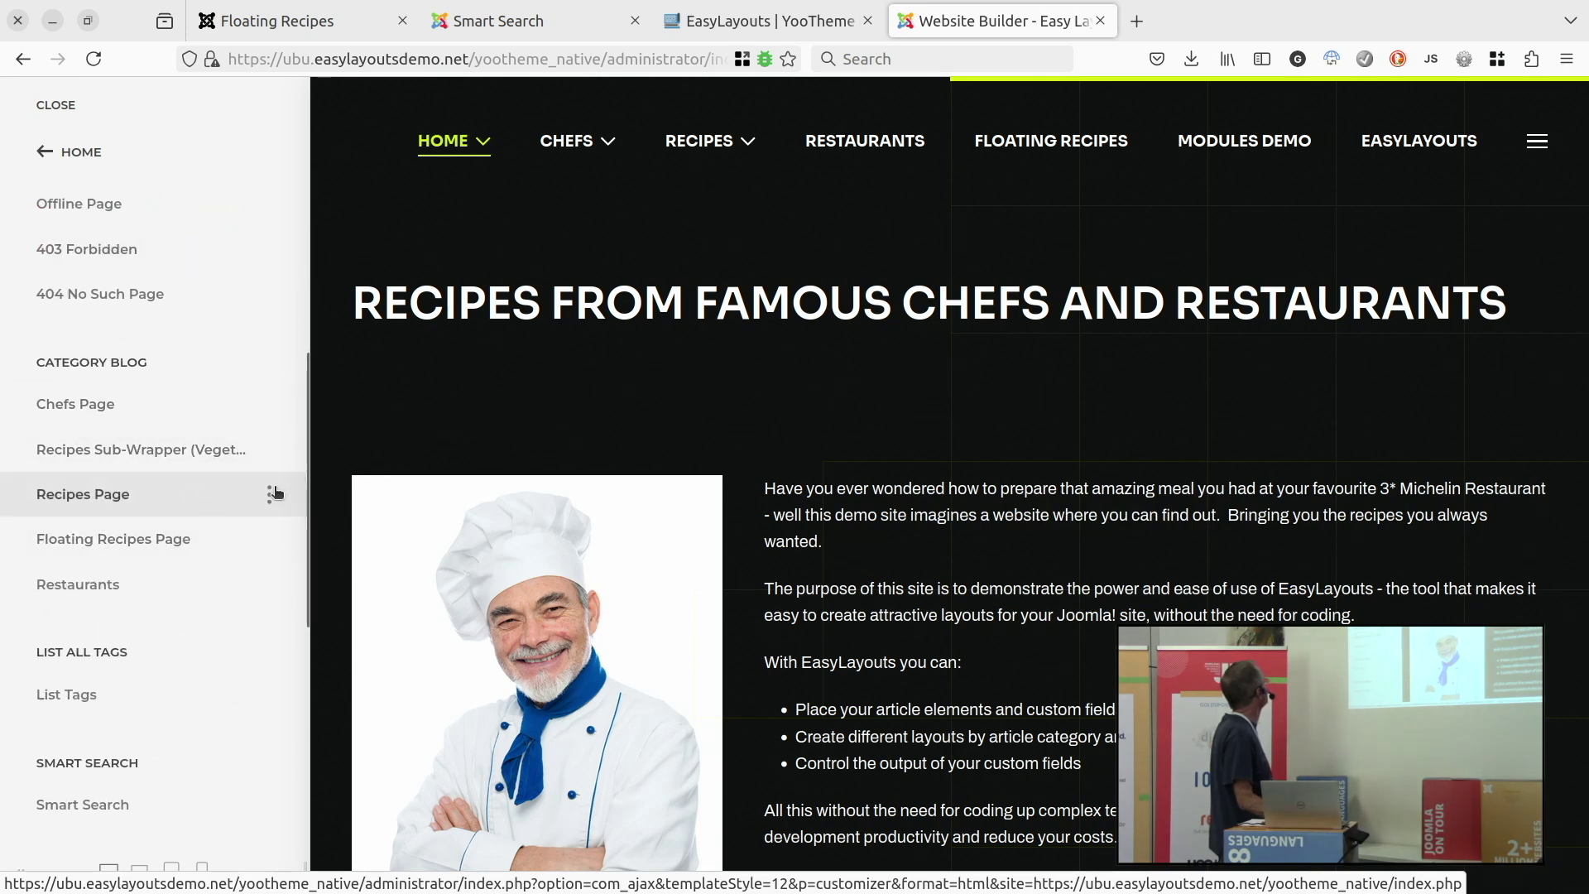
pyautogui.click(275, 488)
pyautogui.scroll(-6, 641, 472)
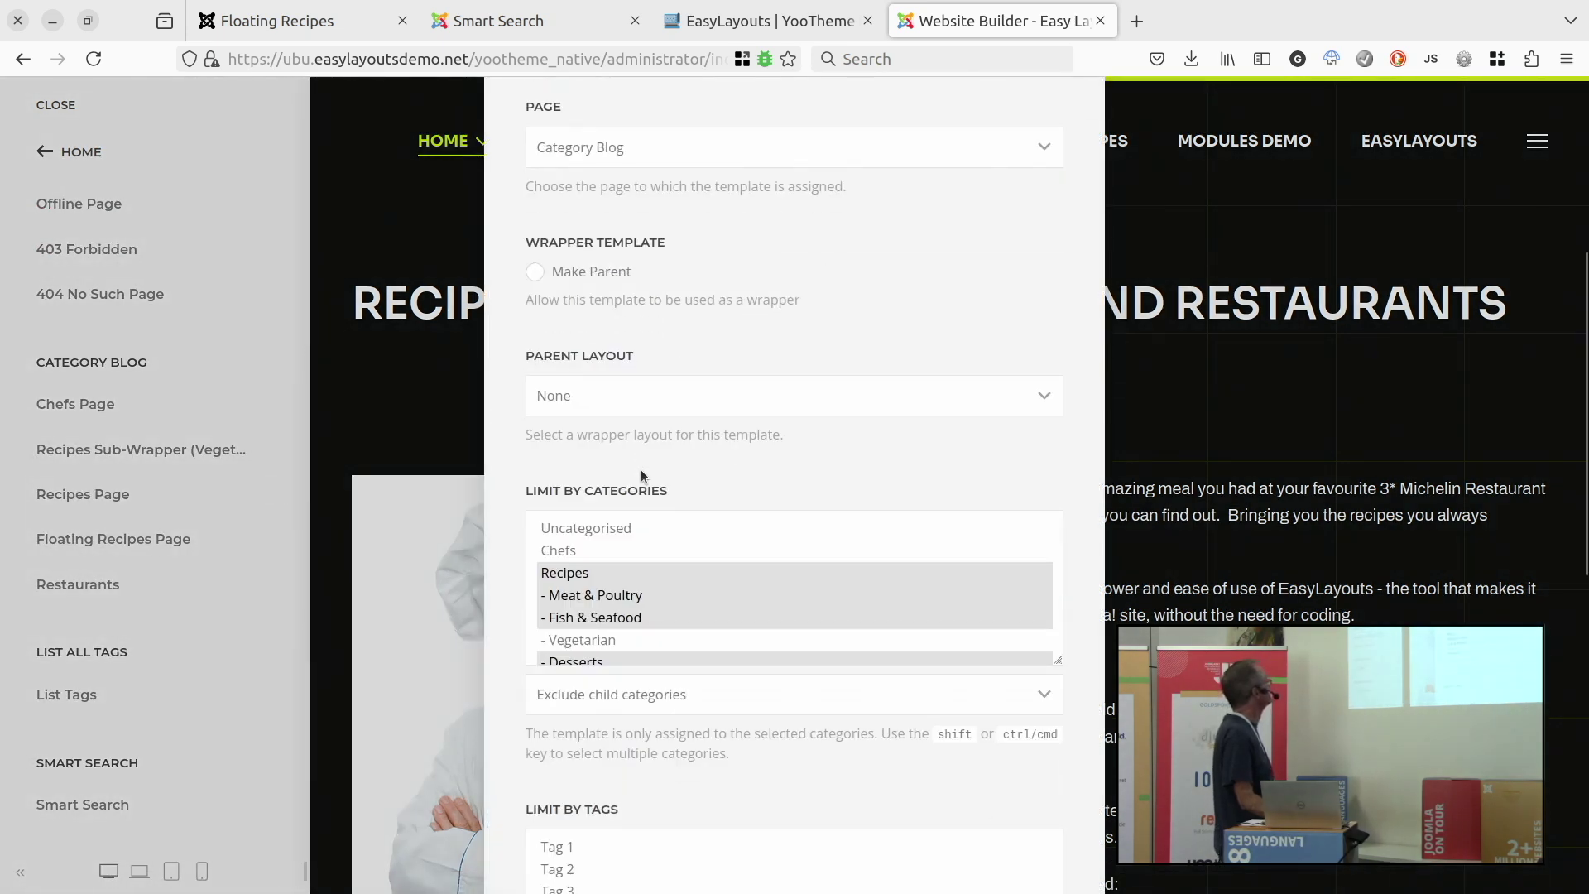
pyautogui.scroll(-2, 640, 476)
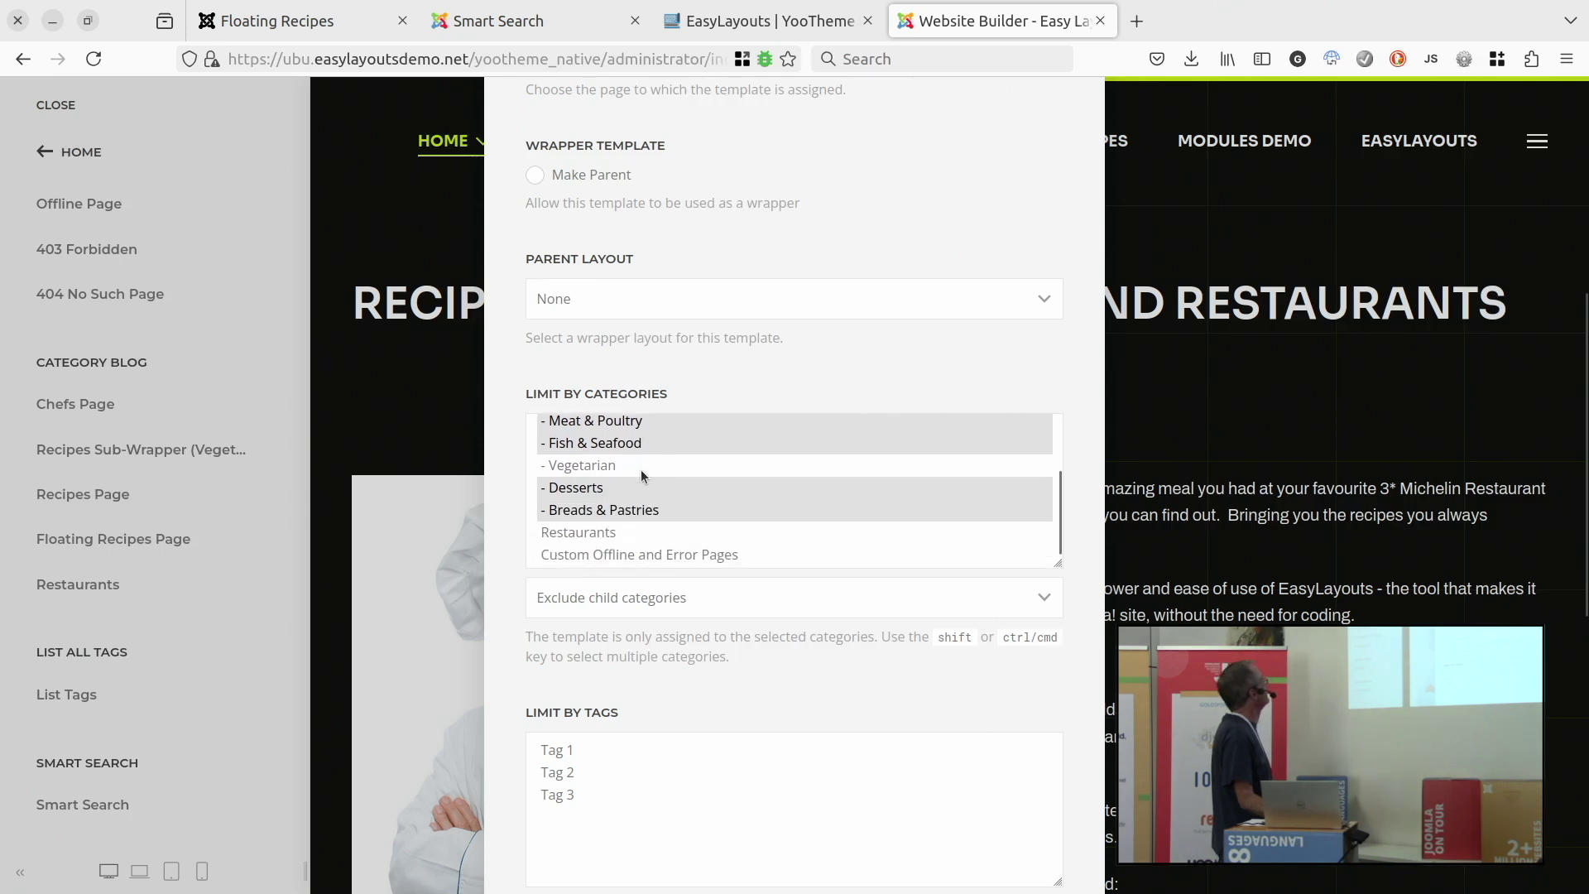
pyautogui.scroll(-7, 625, 596)
pyautogui.scroll(-1, 622, 639)
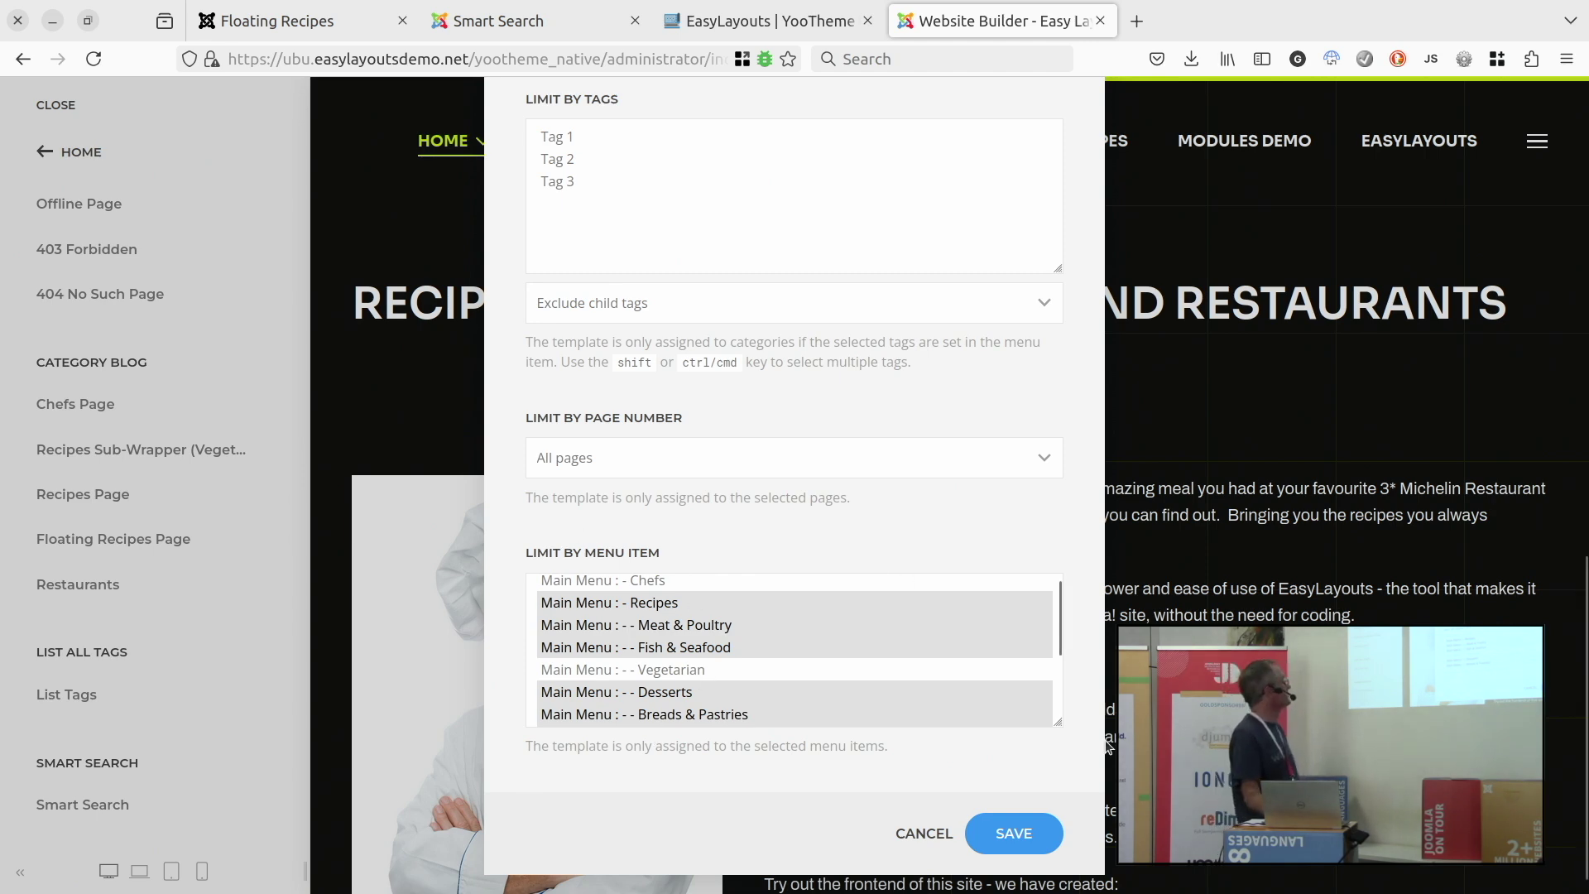
pyautogui.scroll(10, 1089, 752)
pyautogui.scroll(-10, 952, 737)
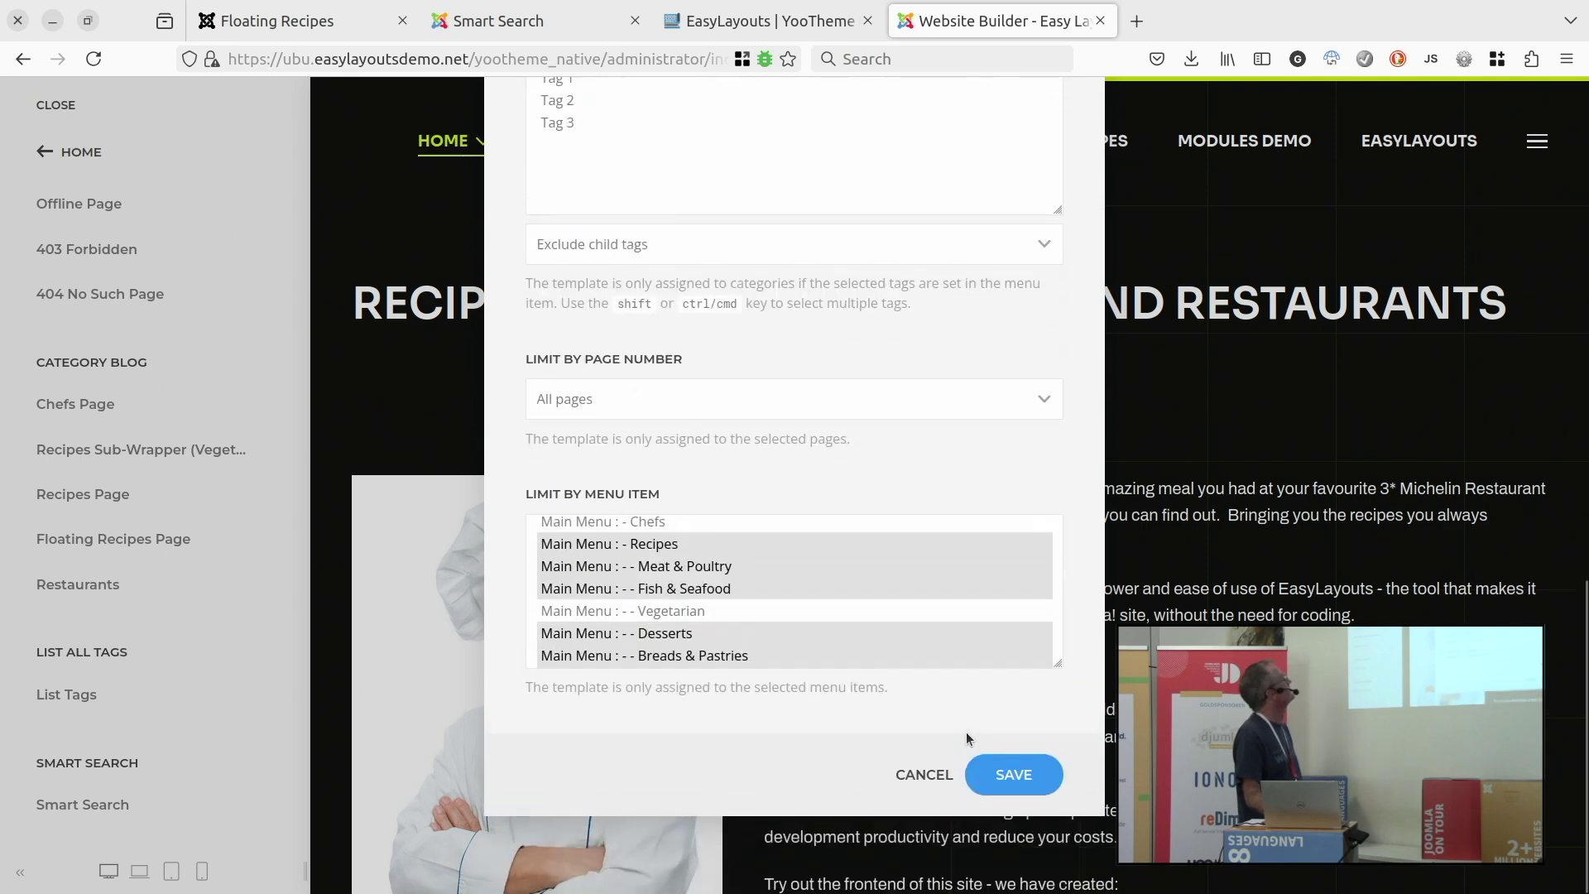
# Close the Recipes Page template's settings and check which menu item the Floating Recipes Page template is limited to.
pyautogui.click(910, 807)
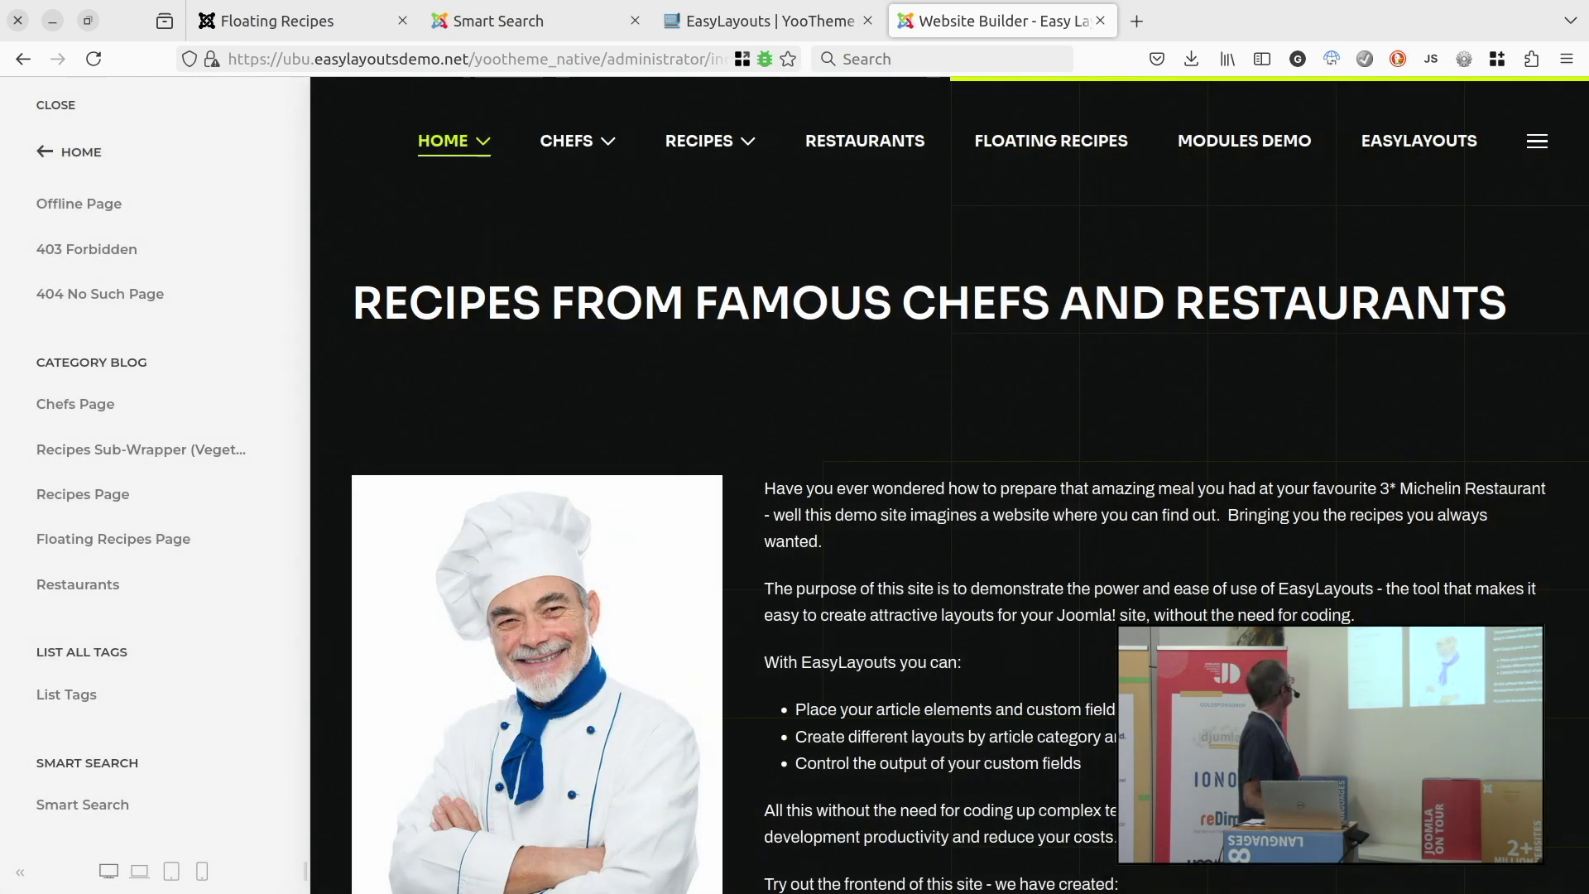
pyautogui.click(52, 540)
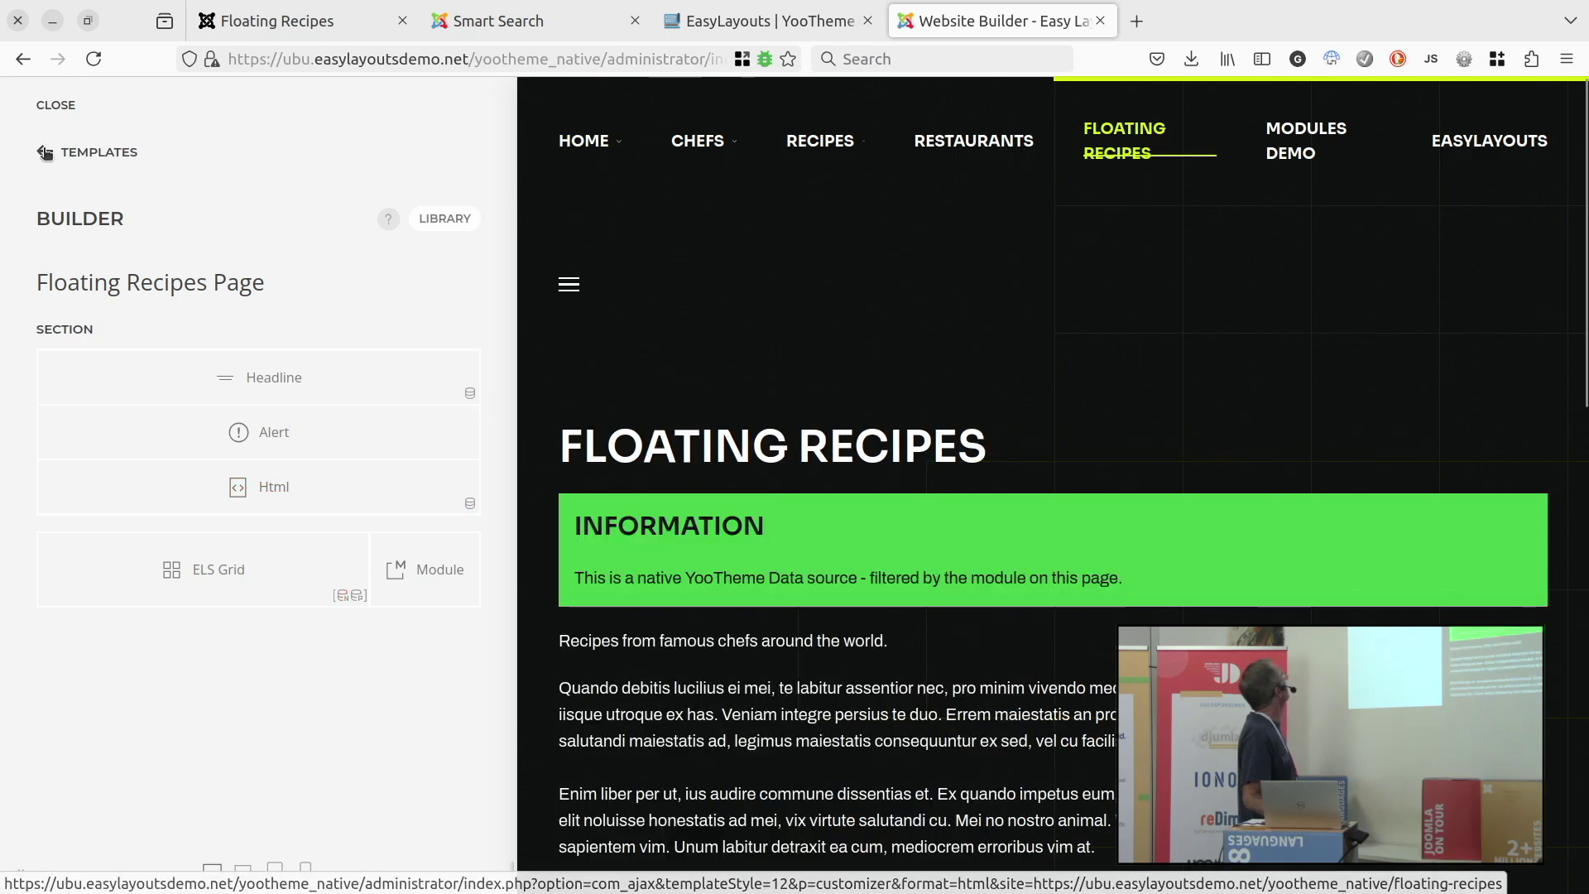
pyautogui.click(48, 152)
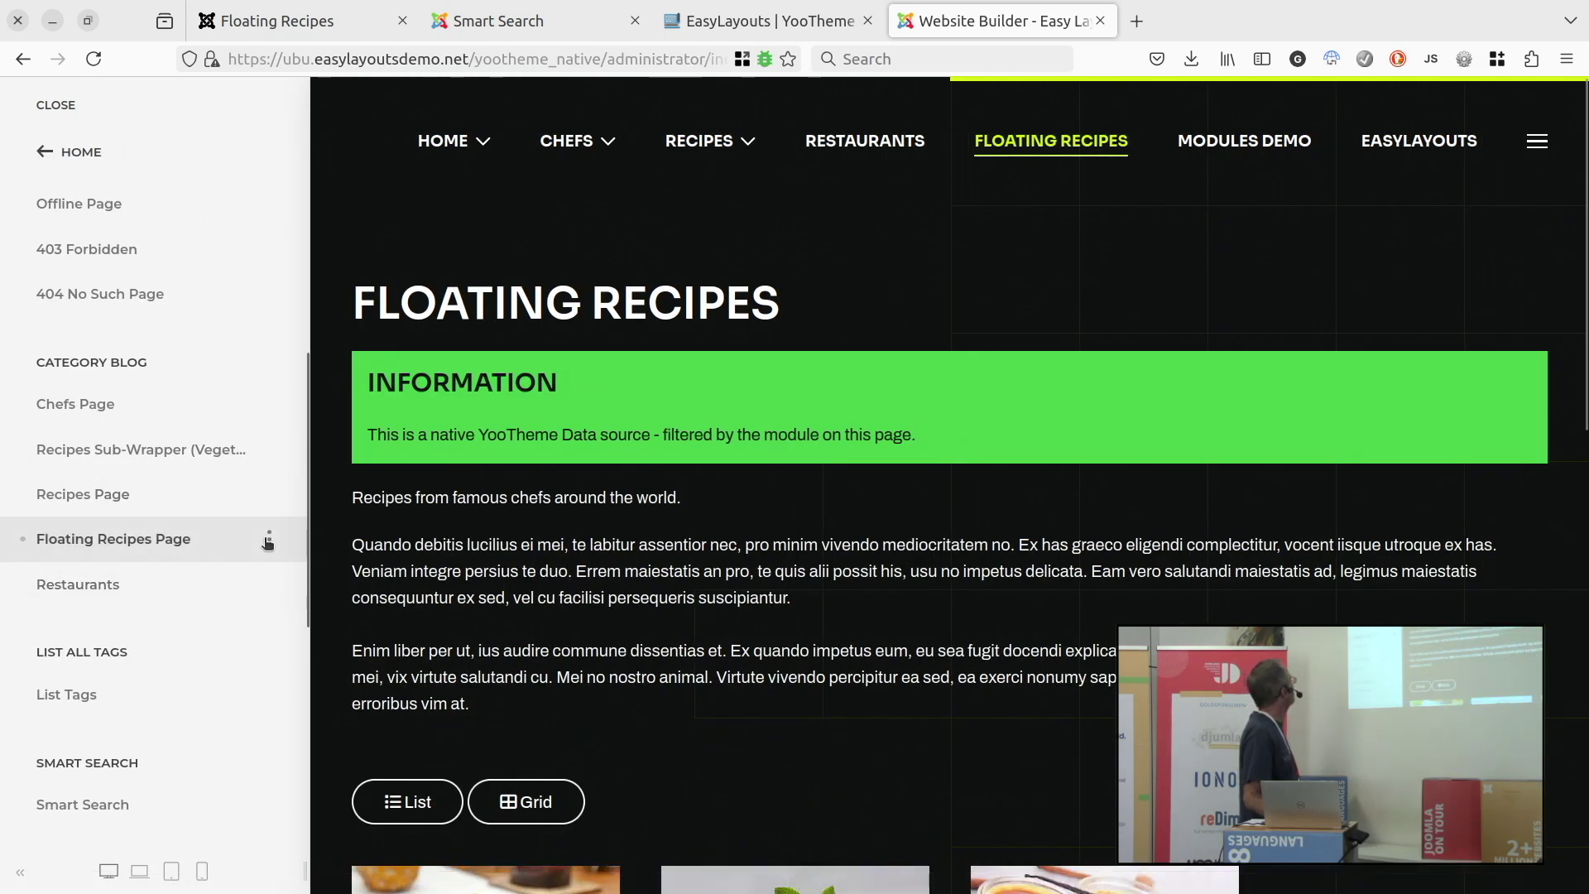
pyautogui.click(171, 539)
pyautogui.scroll(-15, 767, 409)
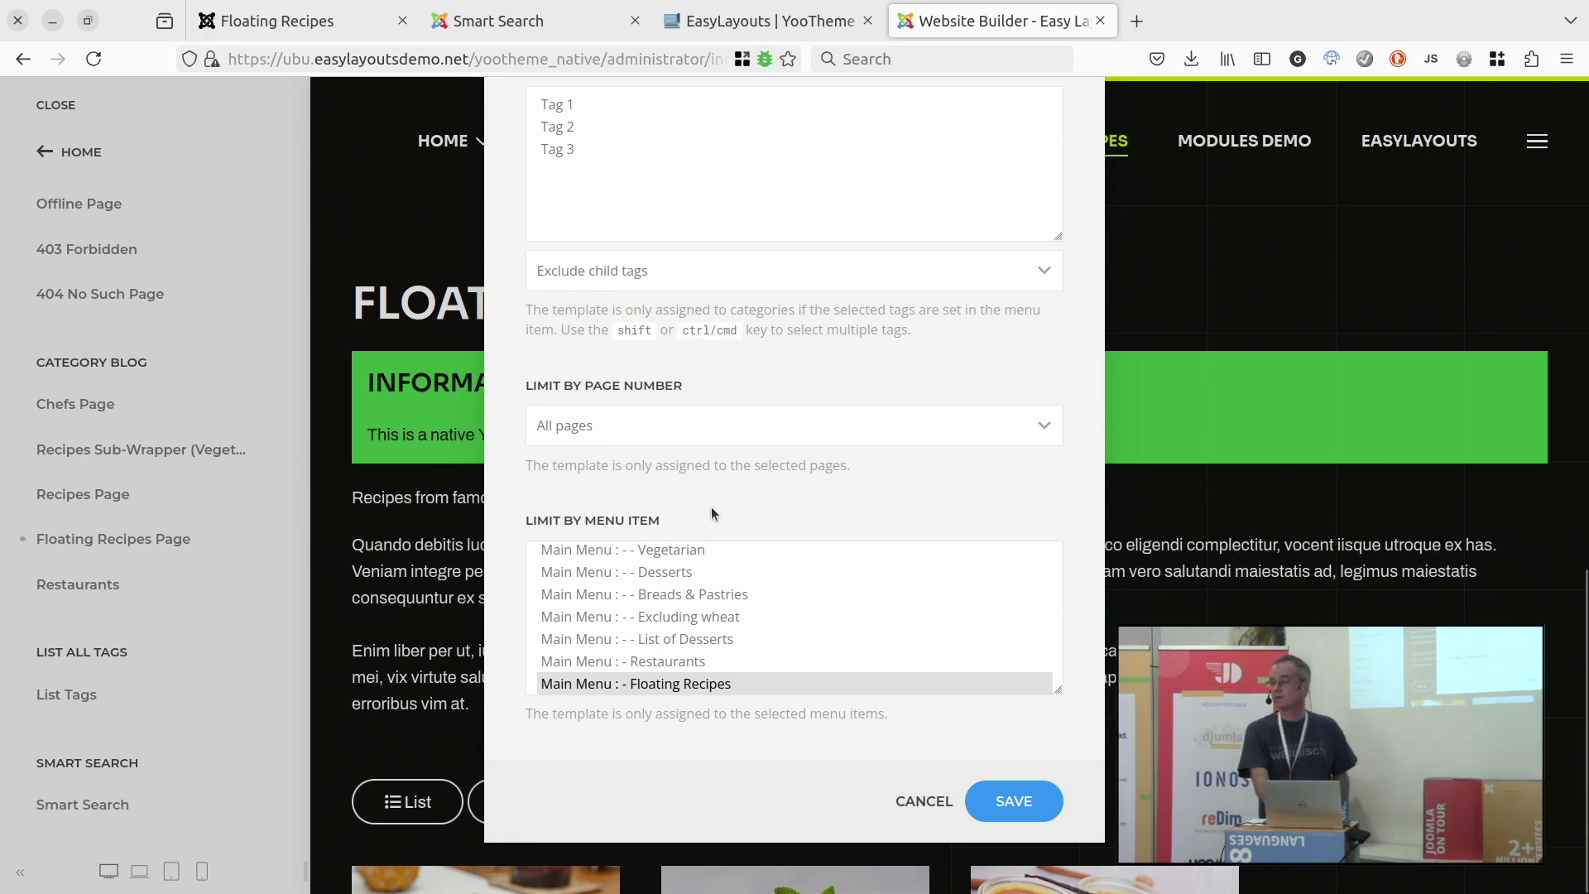
pyautogui.click(930, 801)
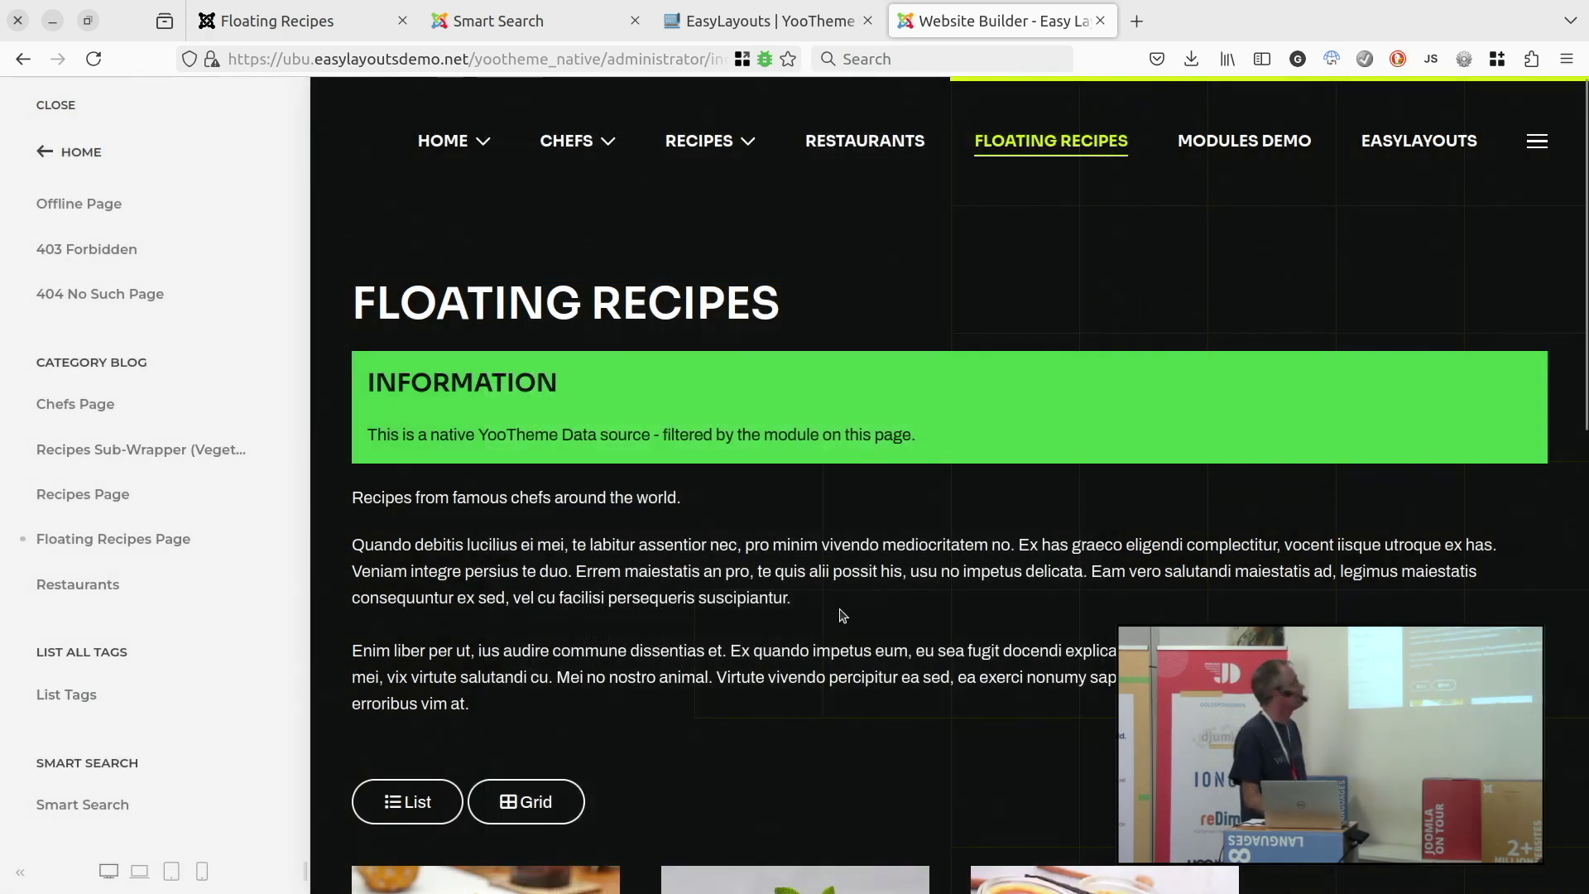
# View the 403 Forbidden template in the website builder and return to the list of templates.
pyautogui.scroll(2, 76, 522)
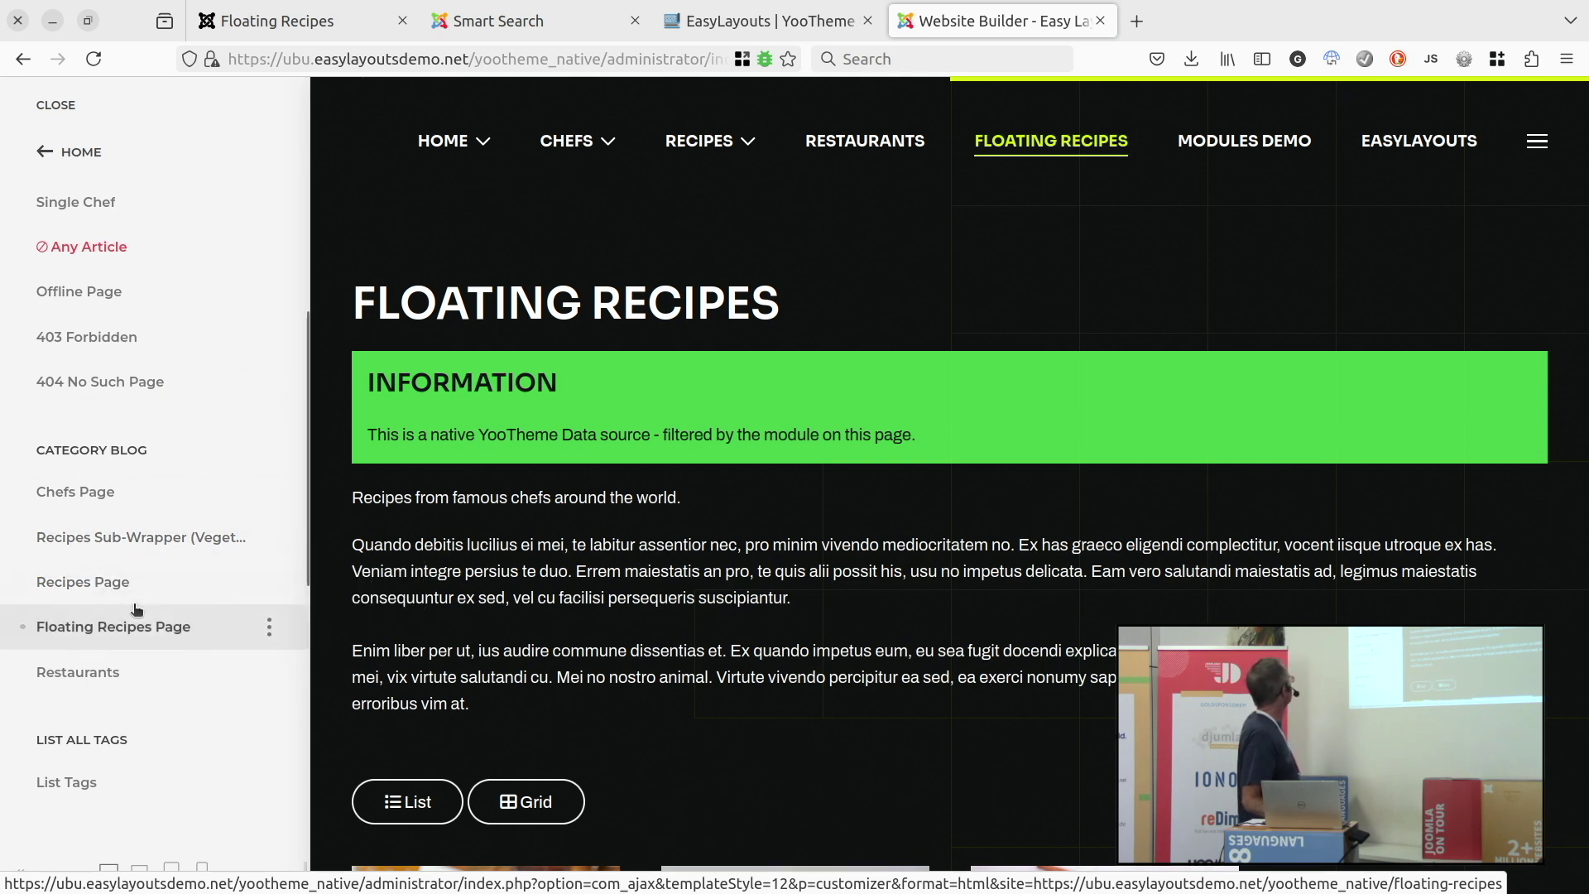
pyautogui.click(124, 335)
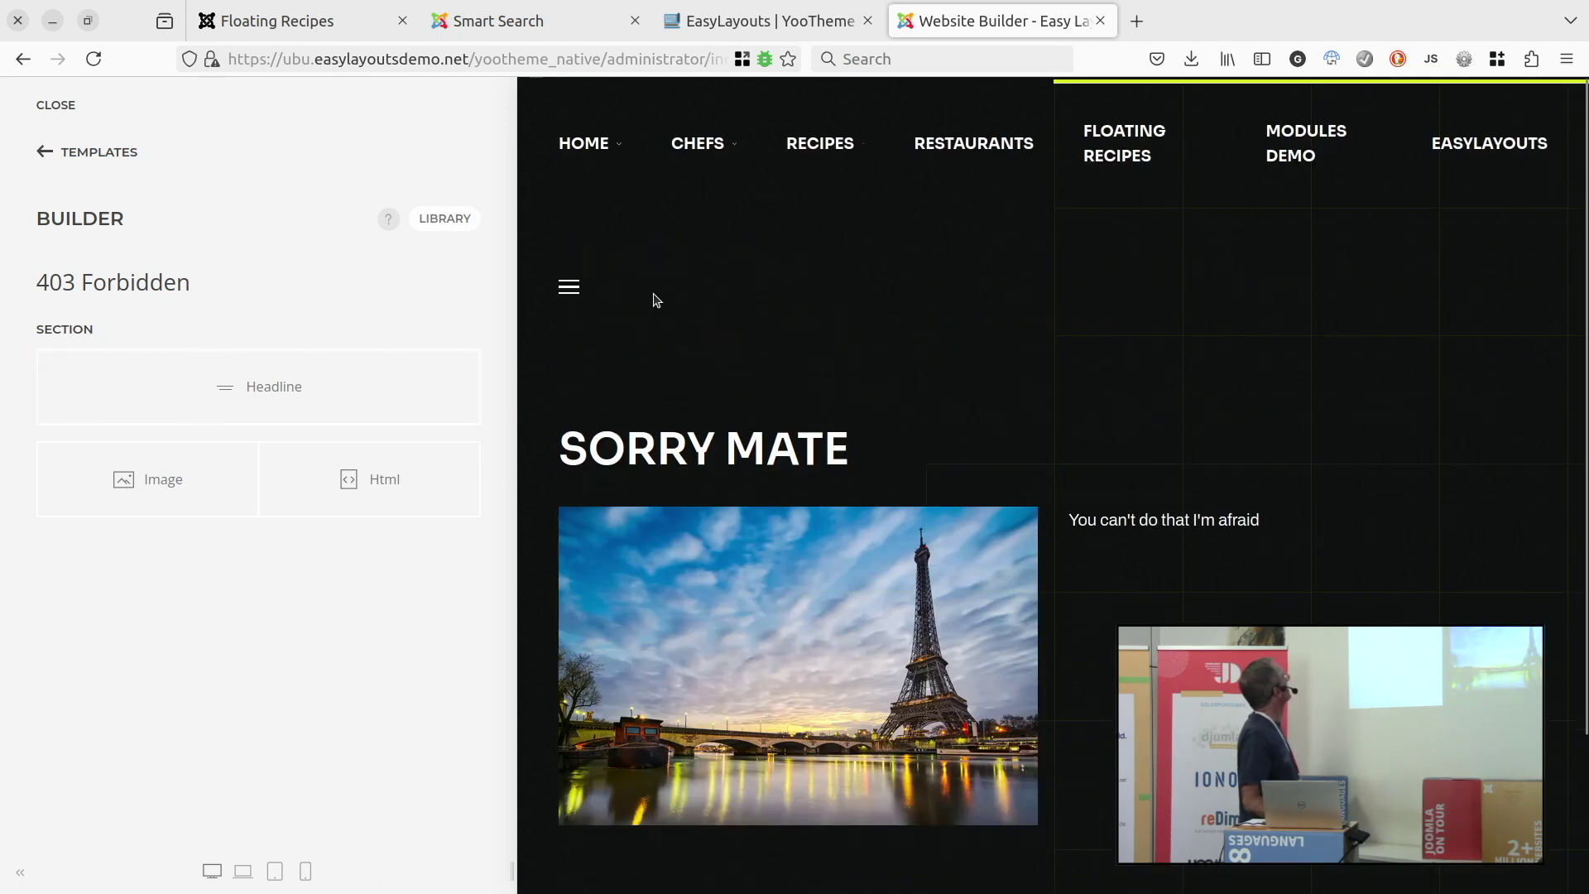
pyautogui.click(44, 153)
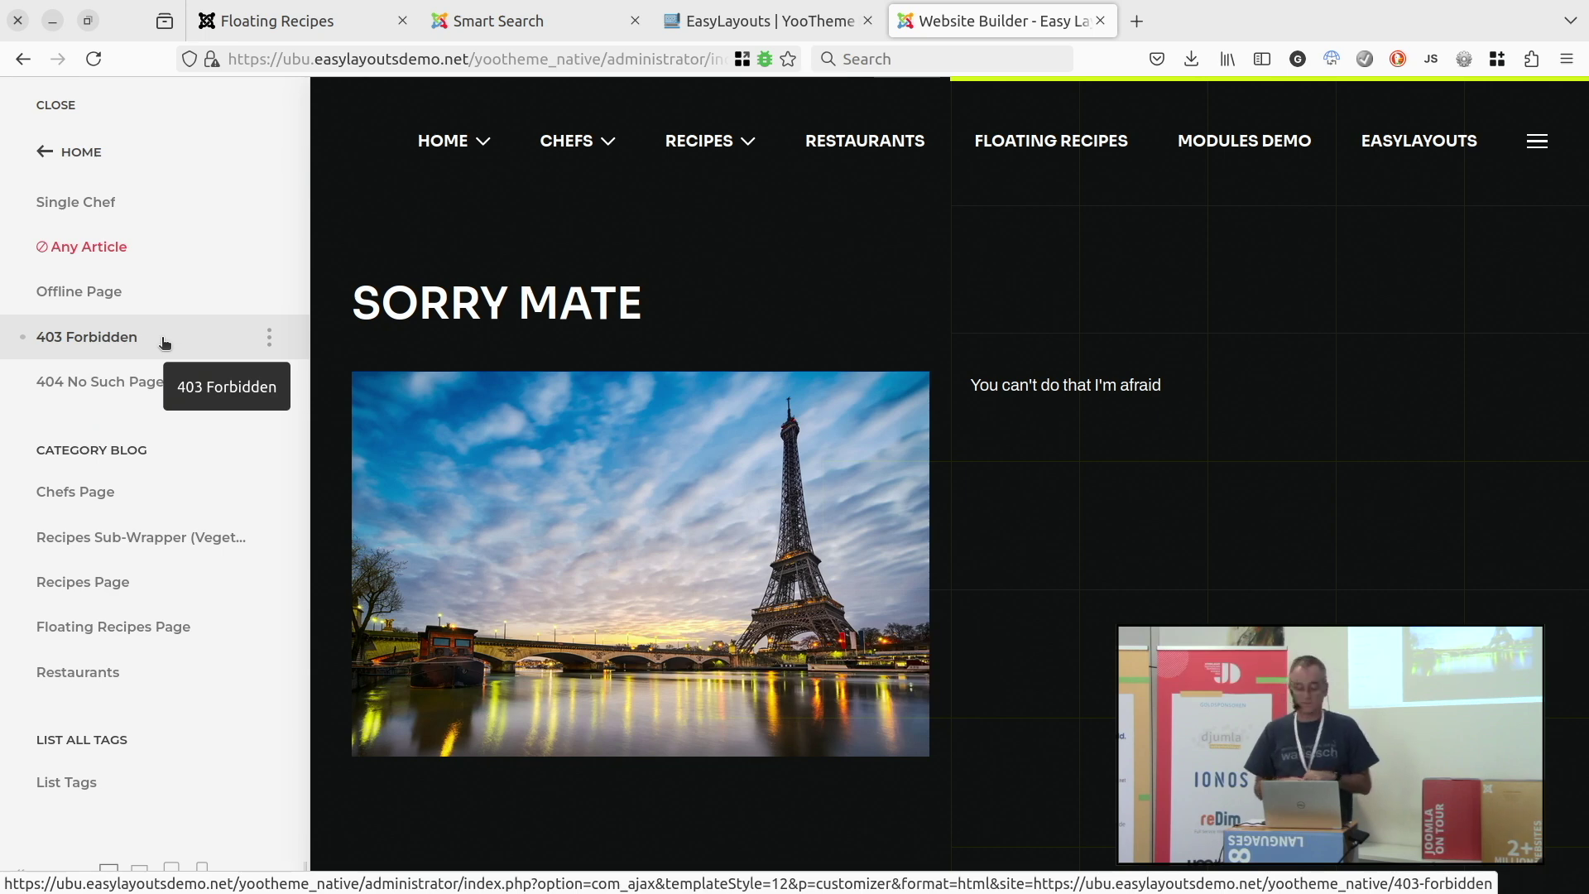
# Leave the website builder and open the EasyLayouts component's configuration options.
pyautogui.click(55, 105)
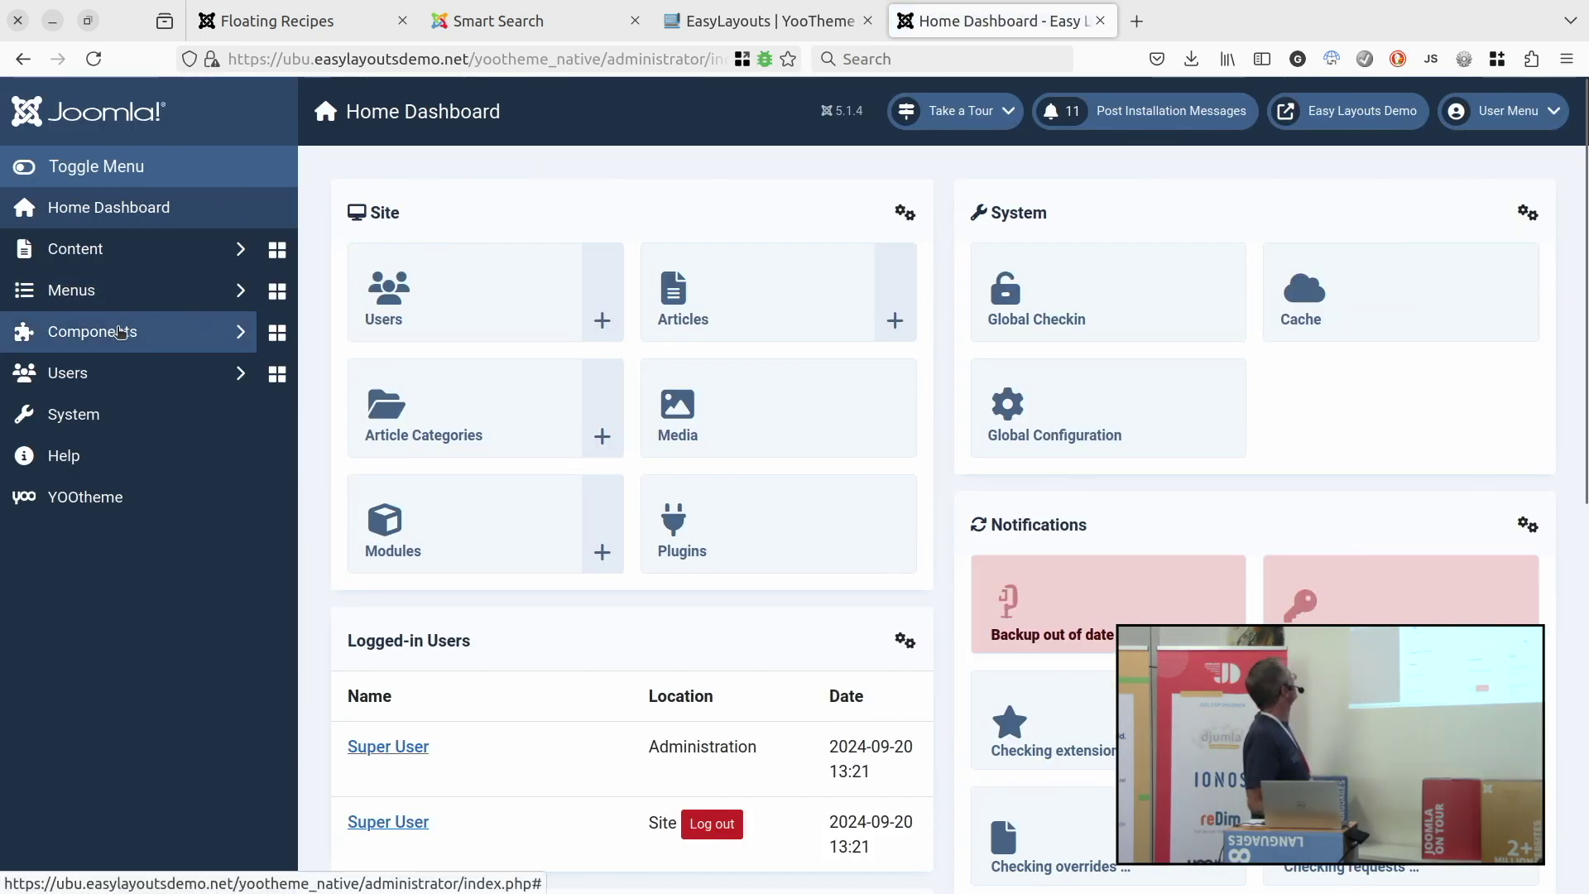
pyautogui.click(124, 331)
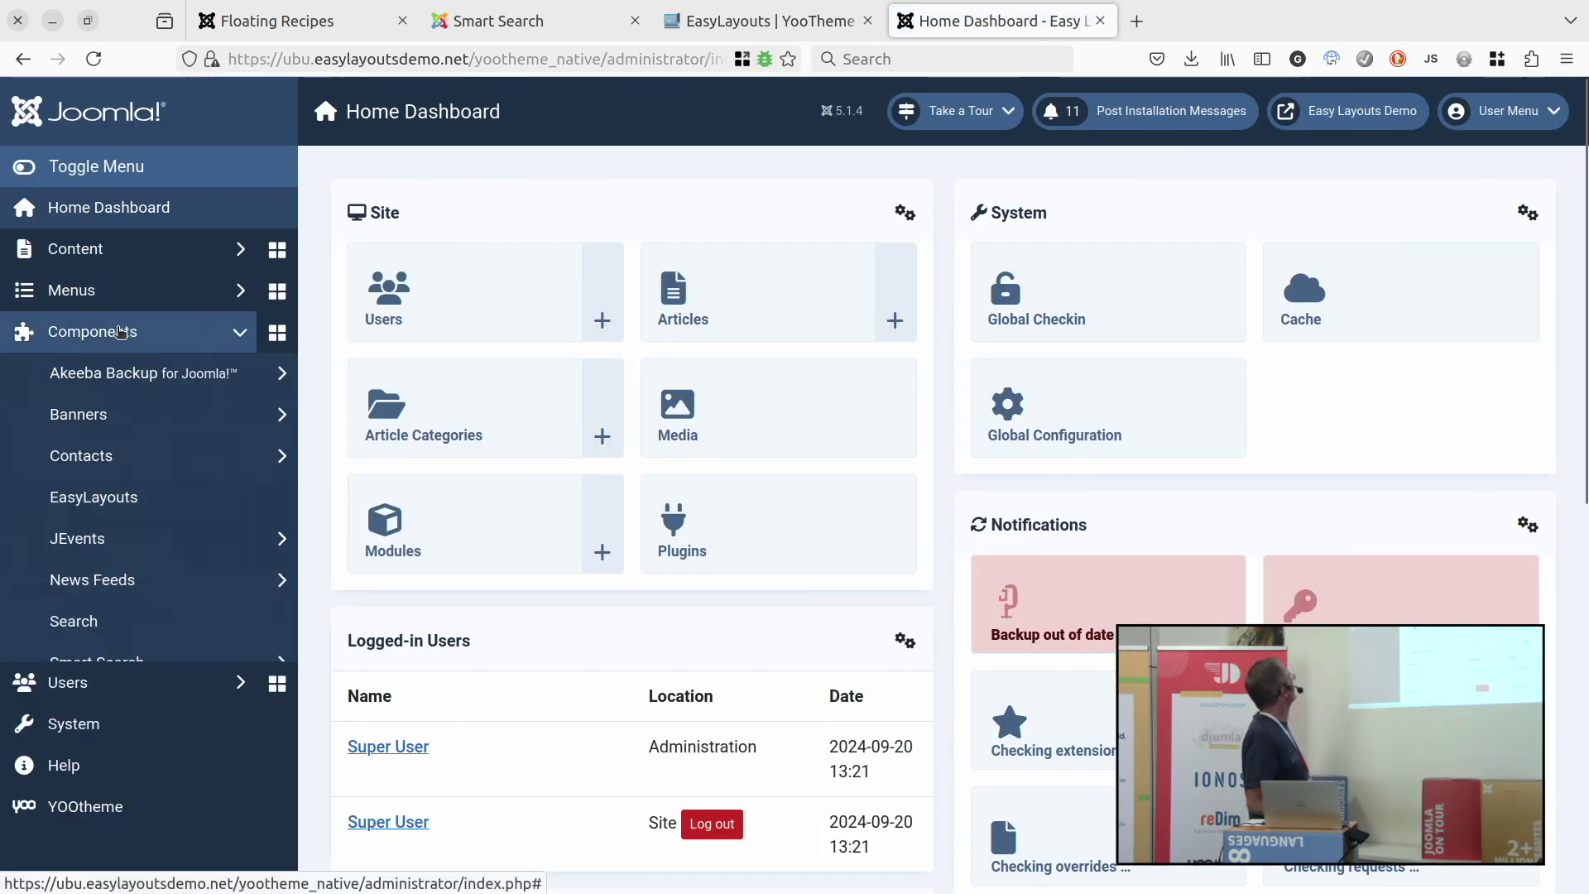
pyautogui.click(102, 506)
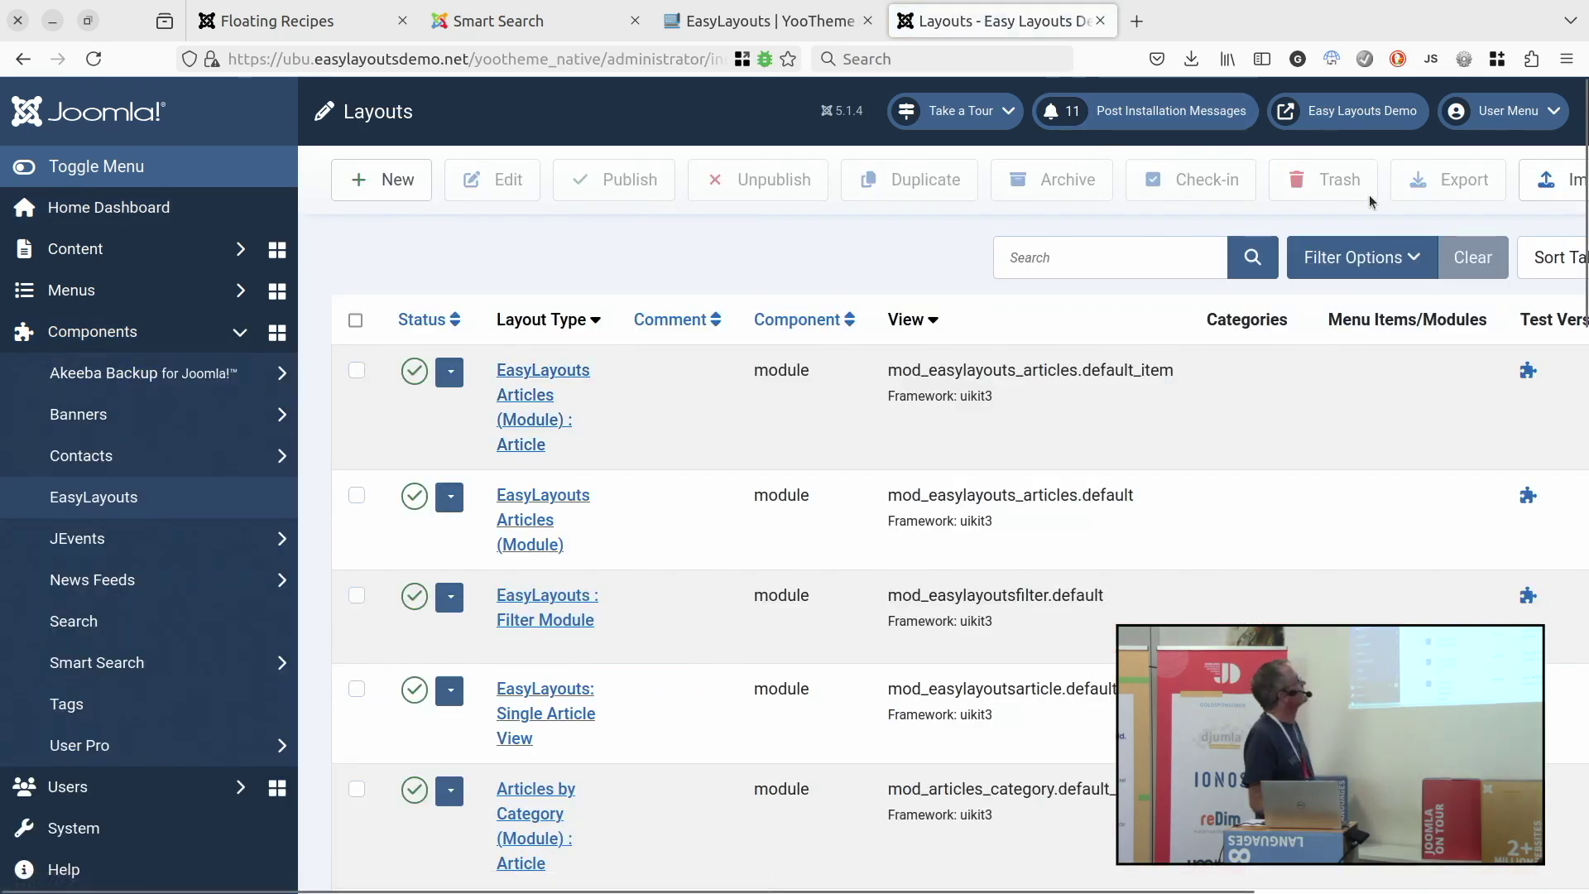
pyautogui.hscroll(8, 1368, 196)
pyautogui.click(1423, 170)
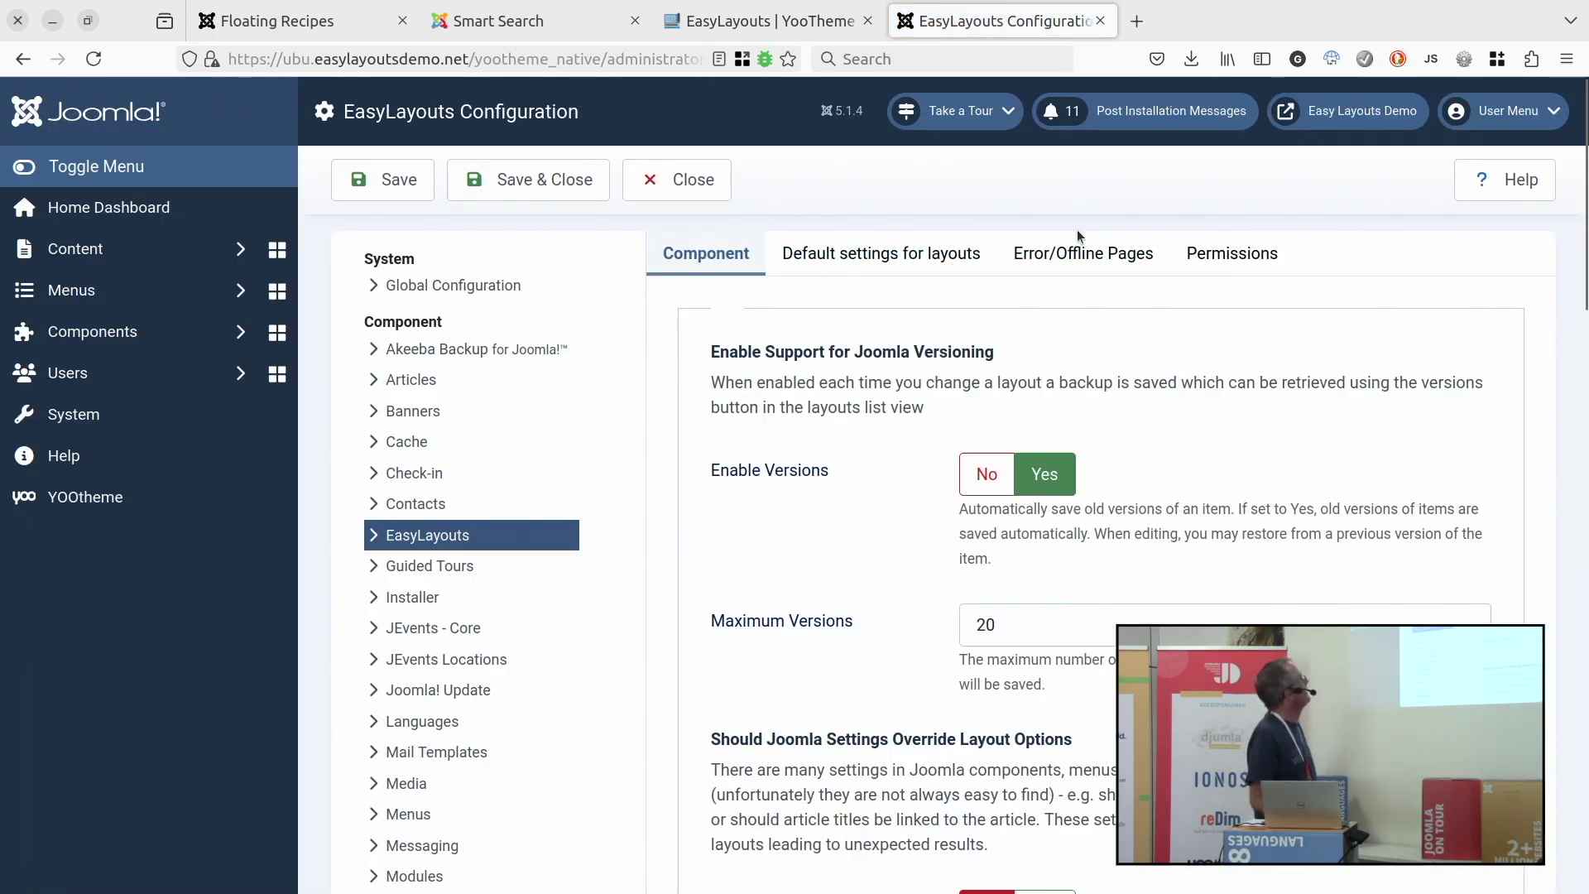
# Examine the EasyLayouts settings for custom 404, 403 and offline pages, including the offline override, and close the configuration.
pyautogui.click(1076, 246)
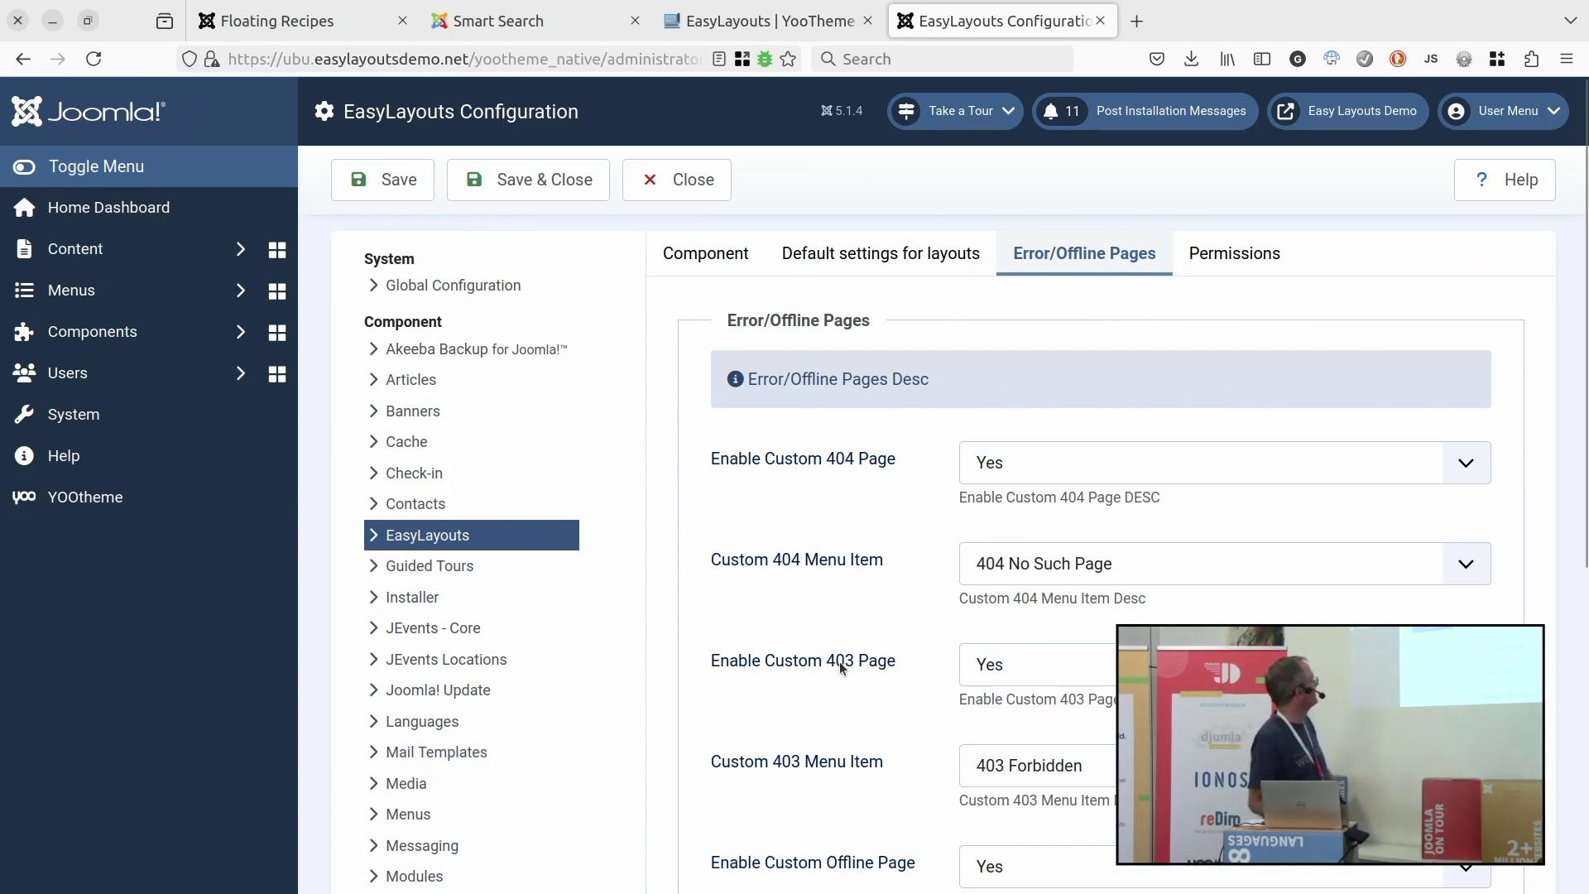
pyautogui.scroll(-1, 866, 584)
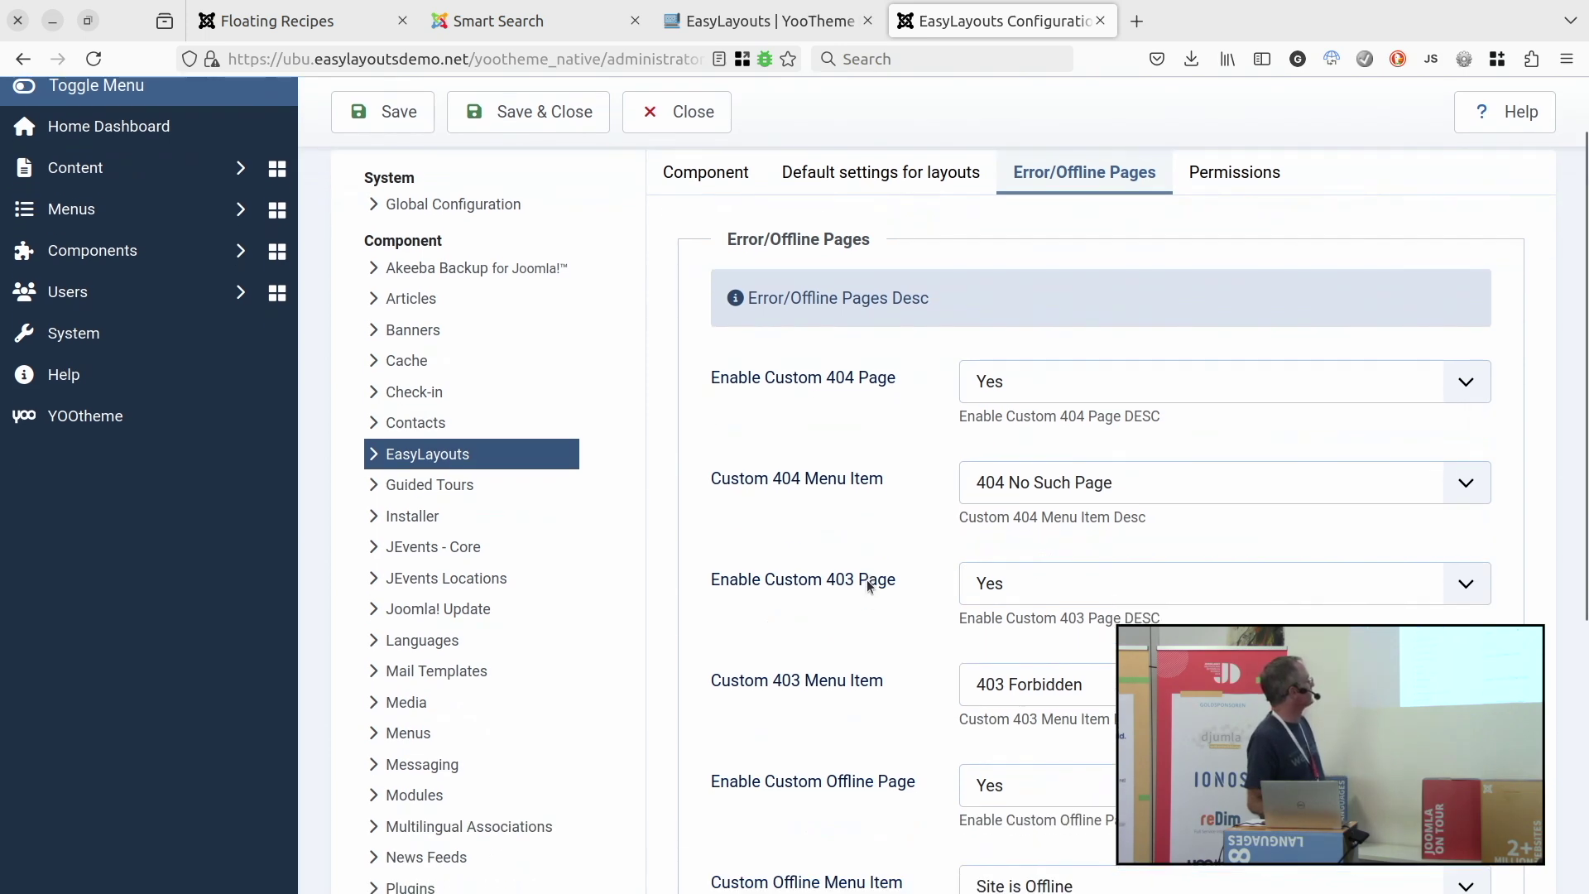
pyautogui.scroll(-3, 842, 632)
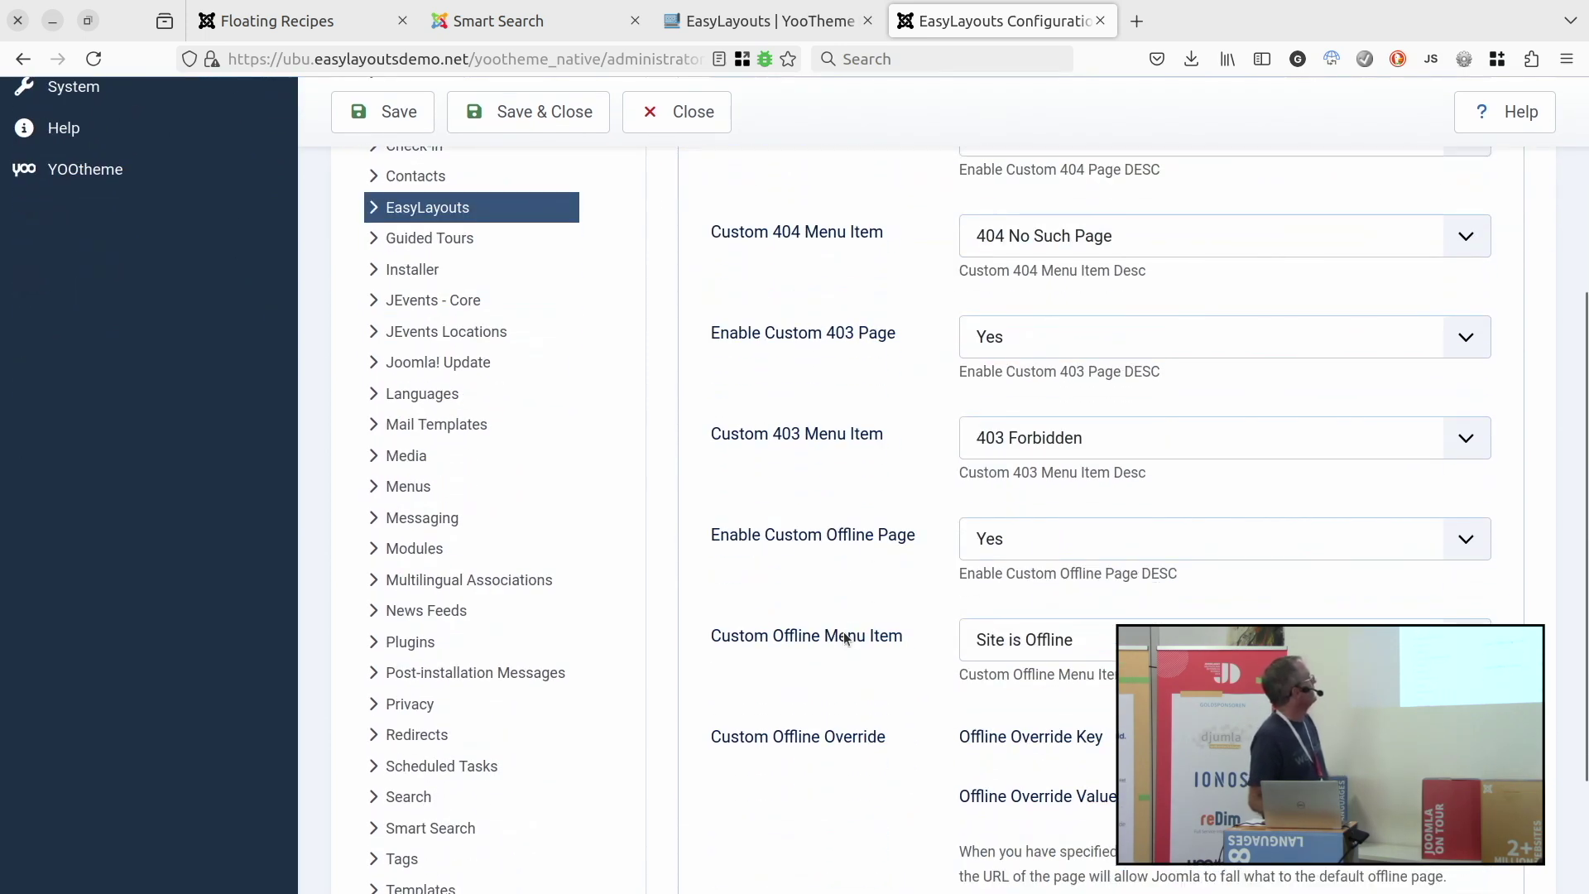
pyautogui.scroll(-2, 842, 636)
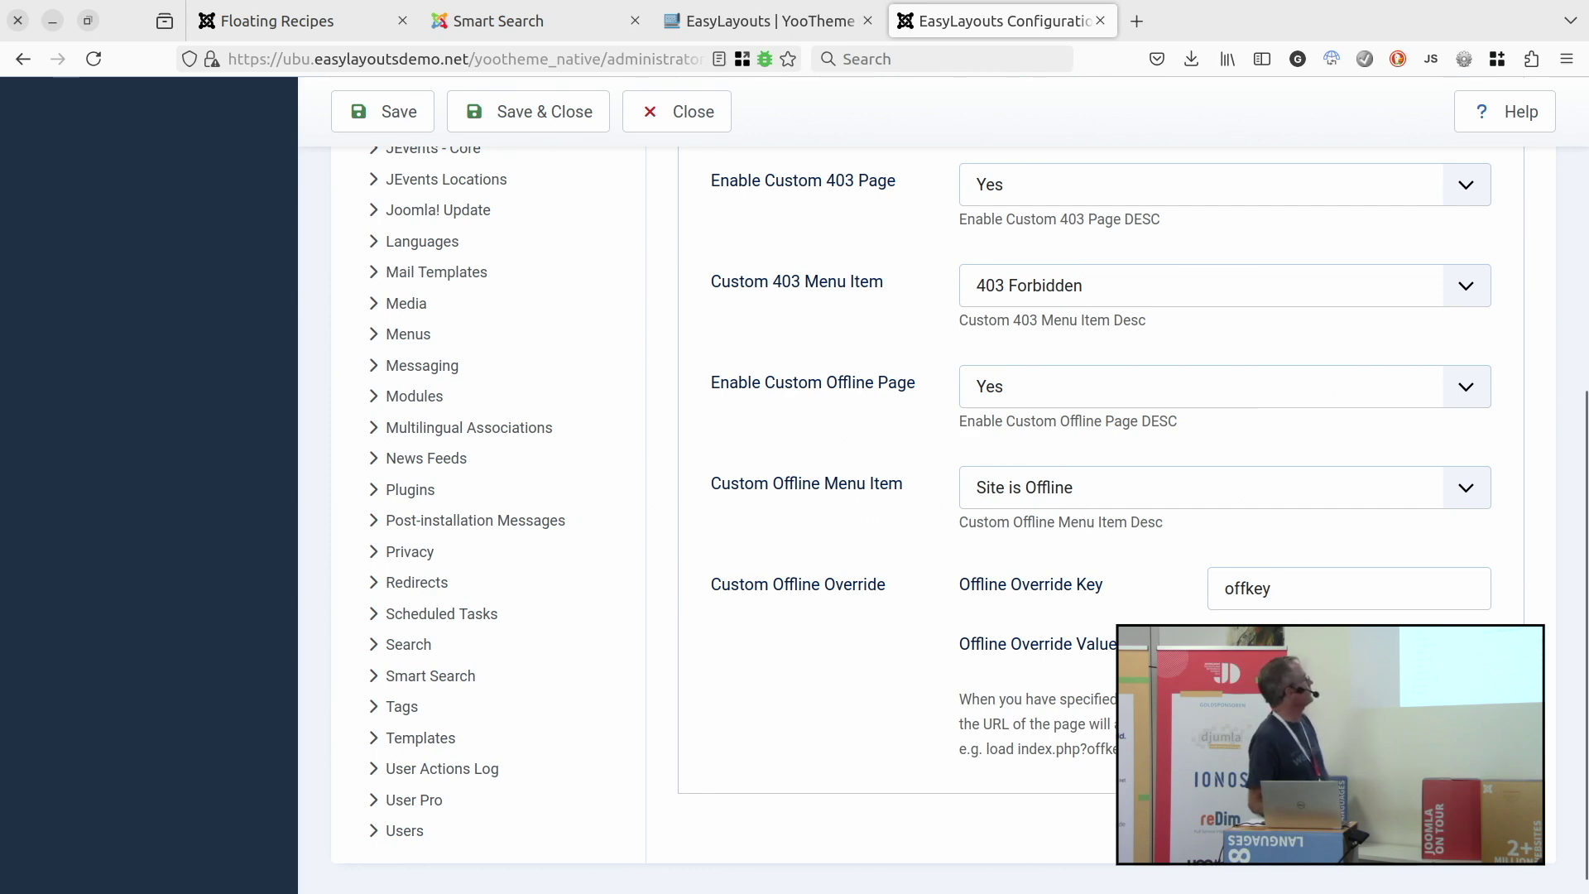
pyautogui.scroll(6, 886, 301)
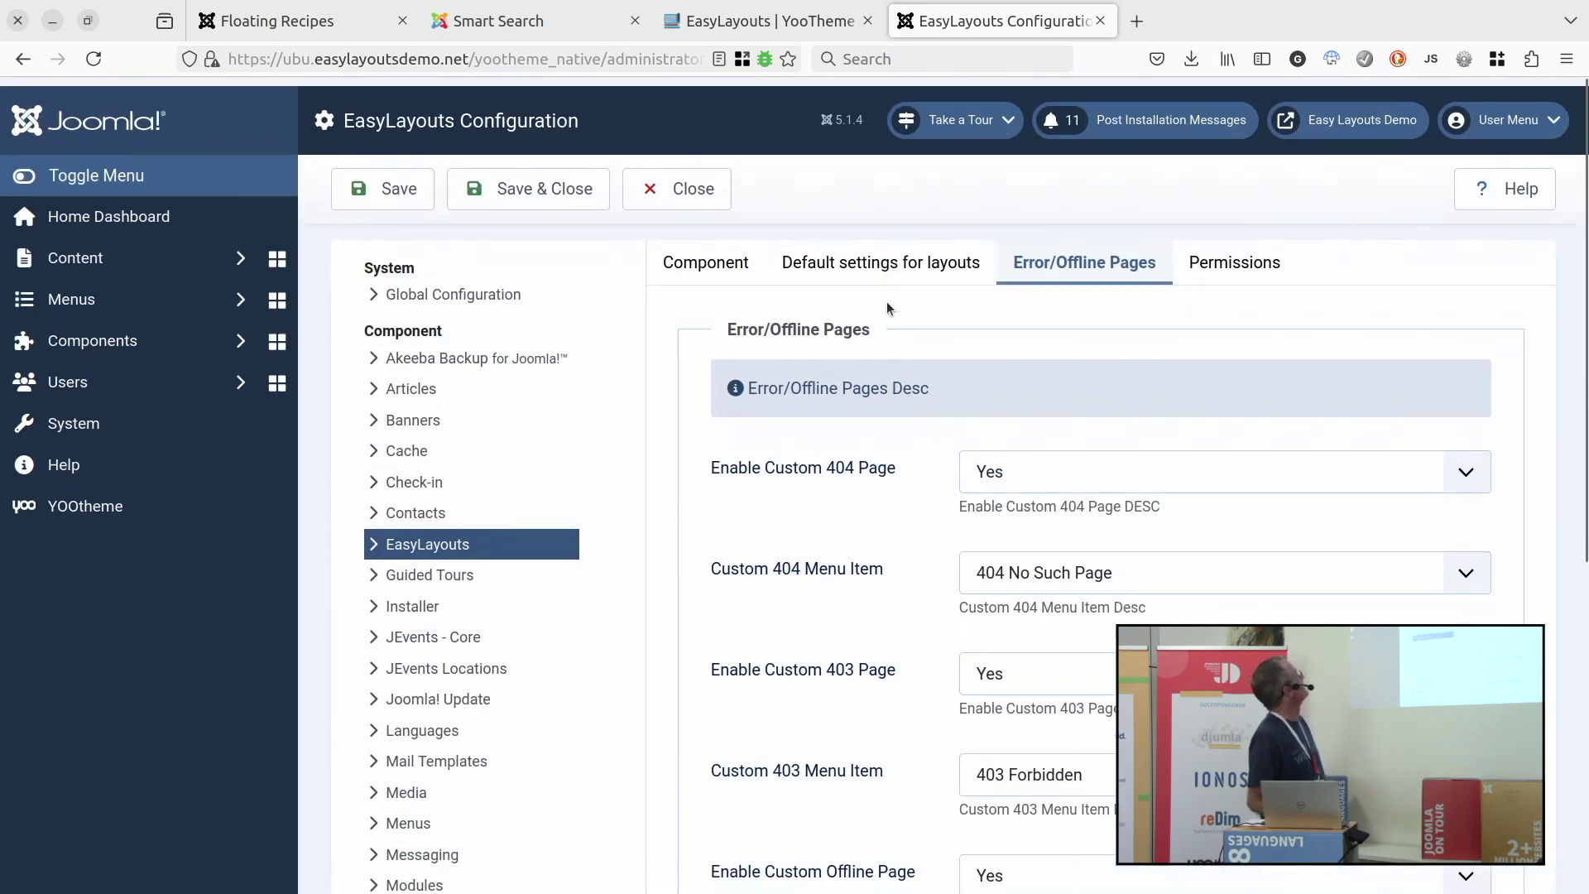
pyautogui.click(700, 174)
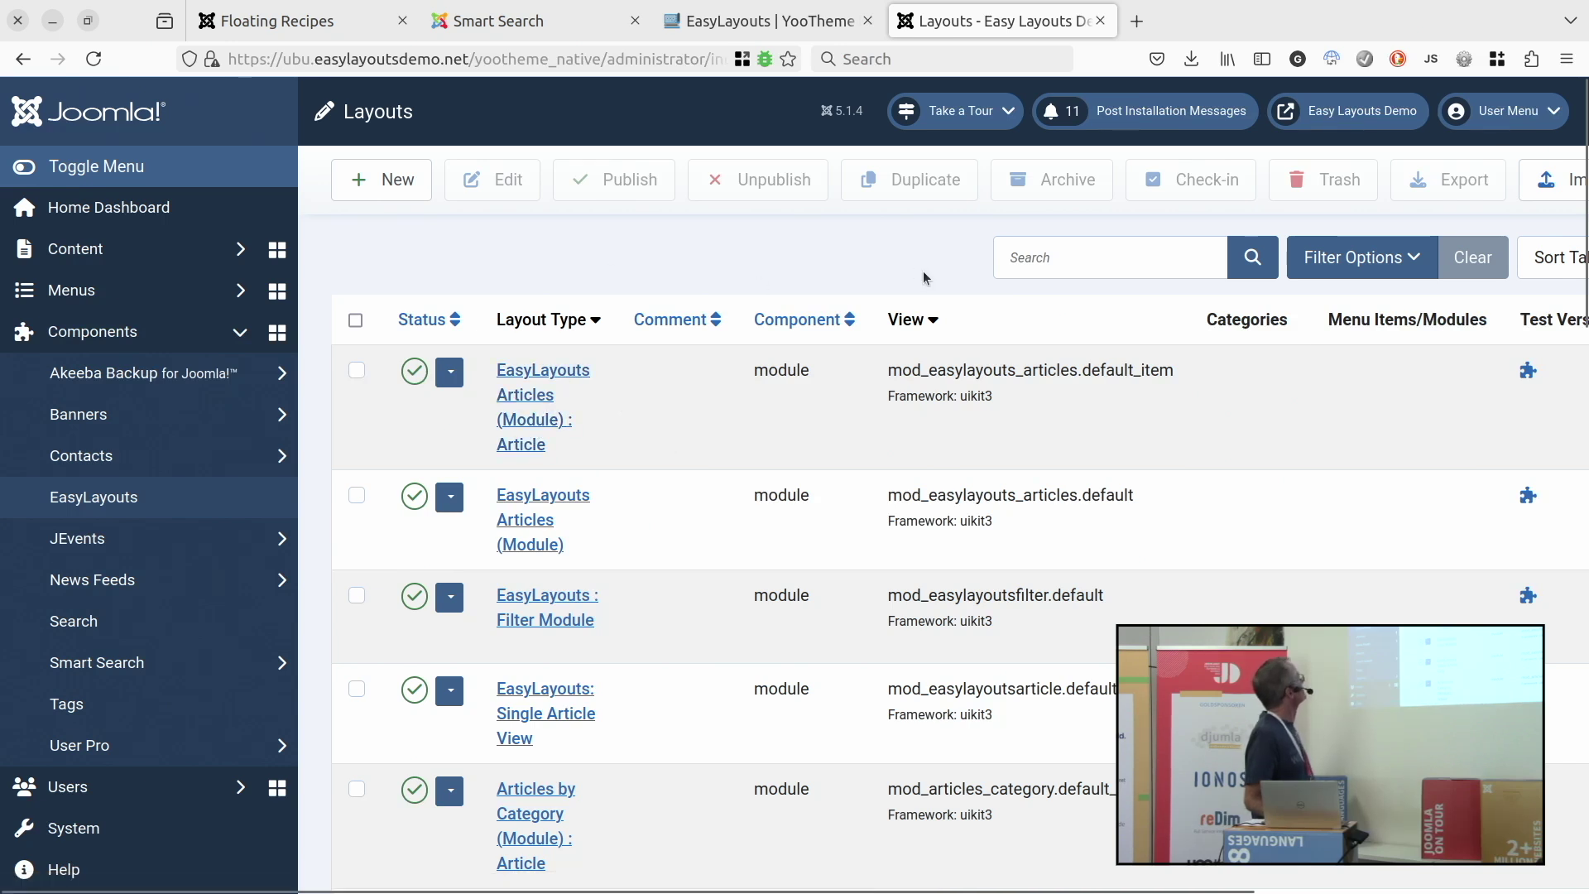
# Filter the layouts list by the Single Article layout type and open the layout assigned to the Chefs category.
pyautogui.click(1357, 258)
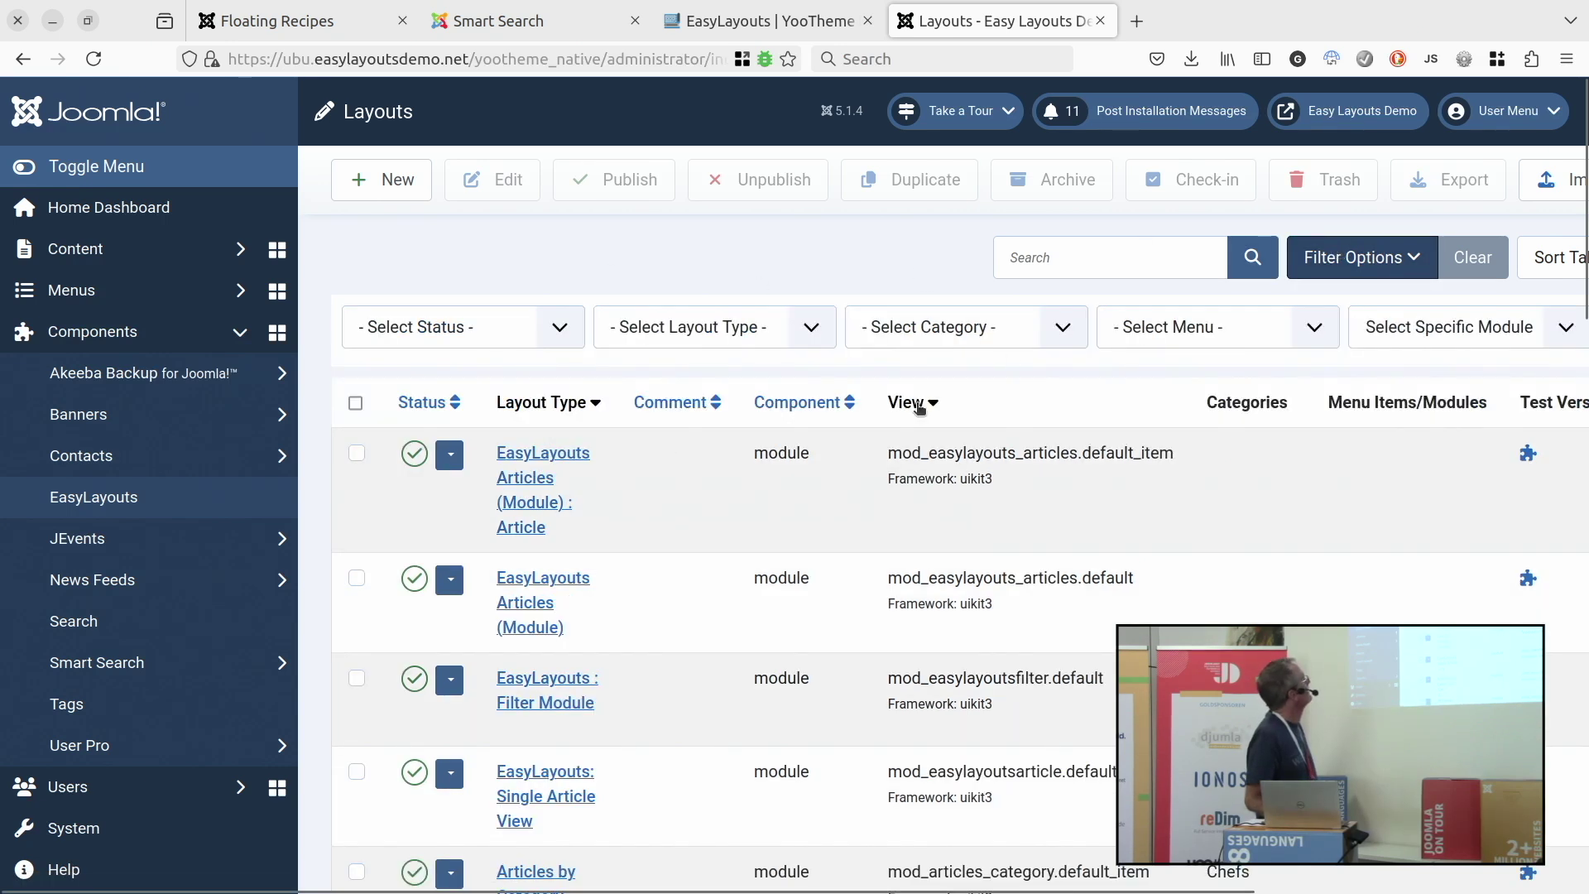
pyautogui.click(737, 329)
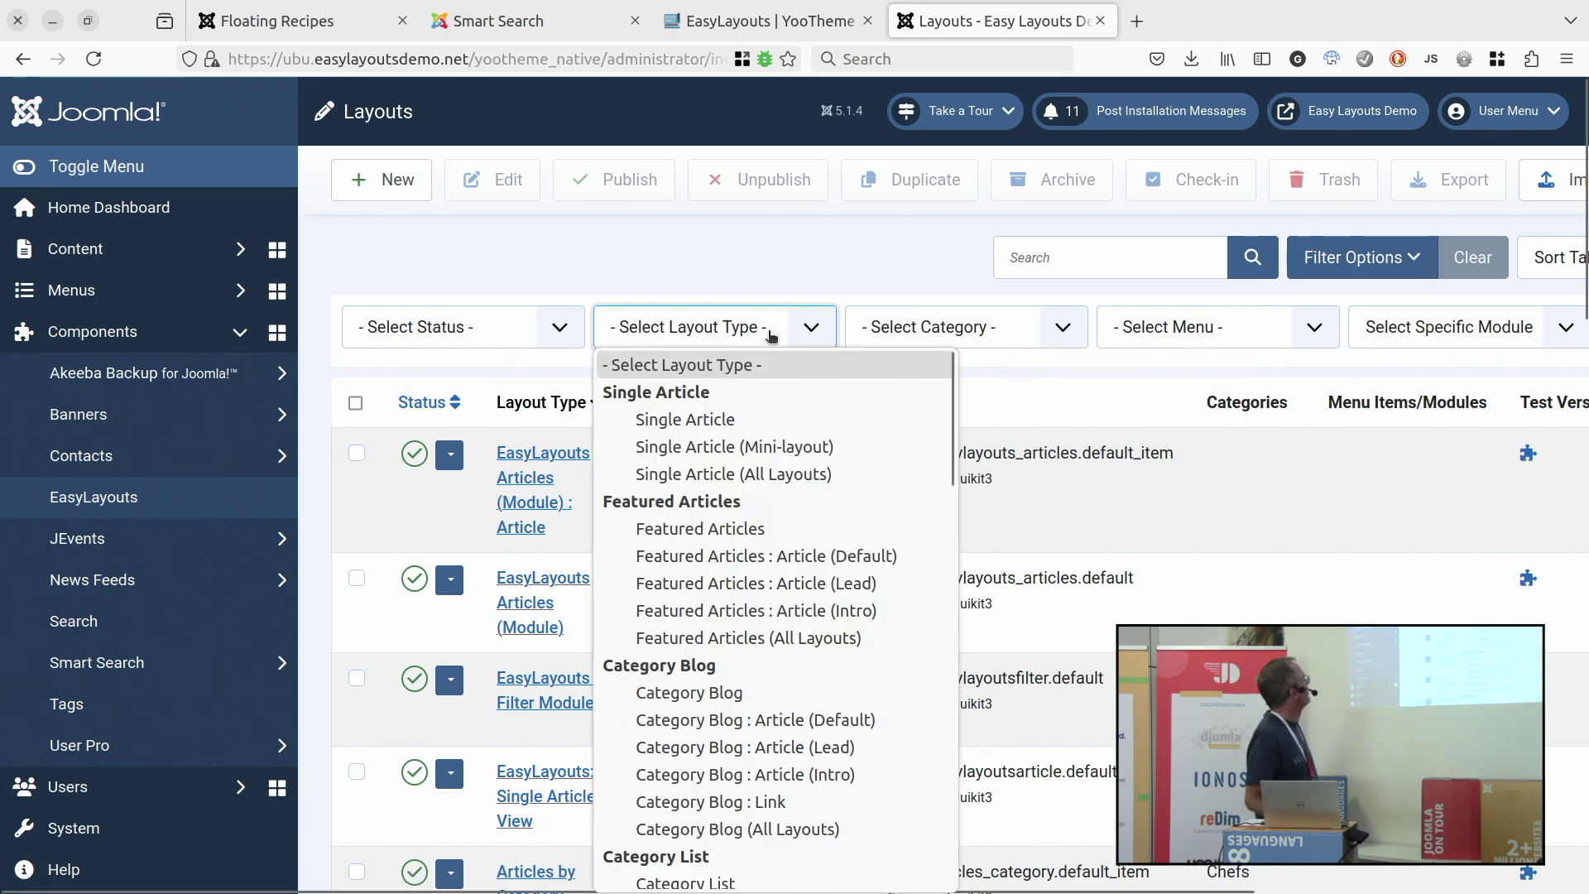
pyautogui.click(721, 418)
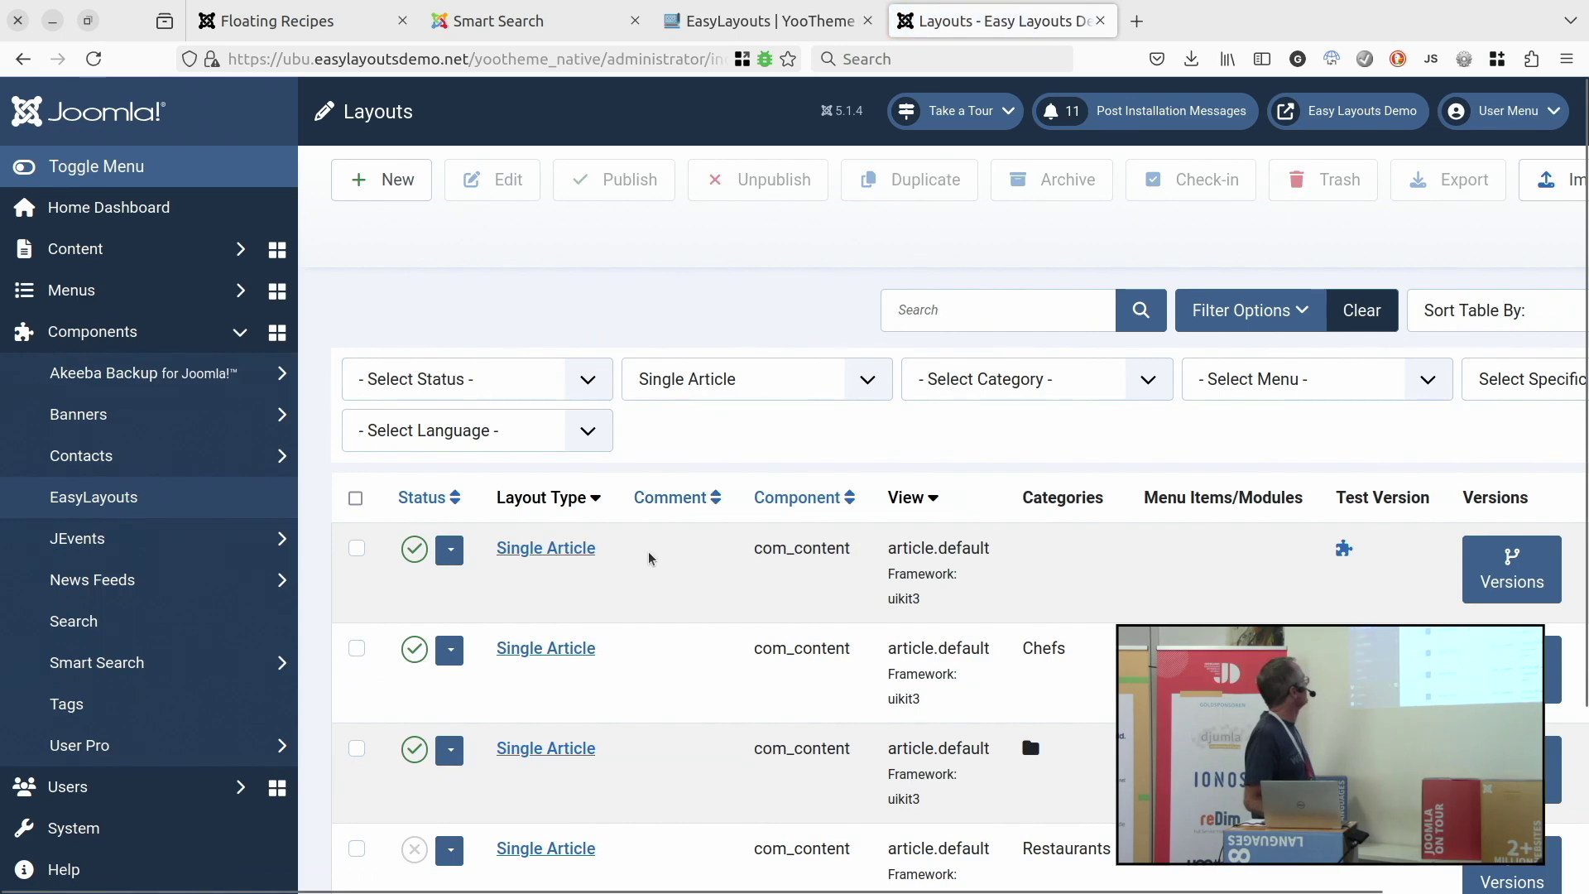
pyautogui.scroll(-3, 650, 557)
pyautogui.click(586, 487)
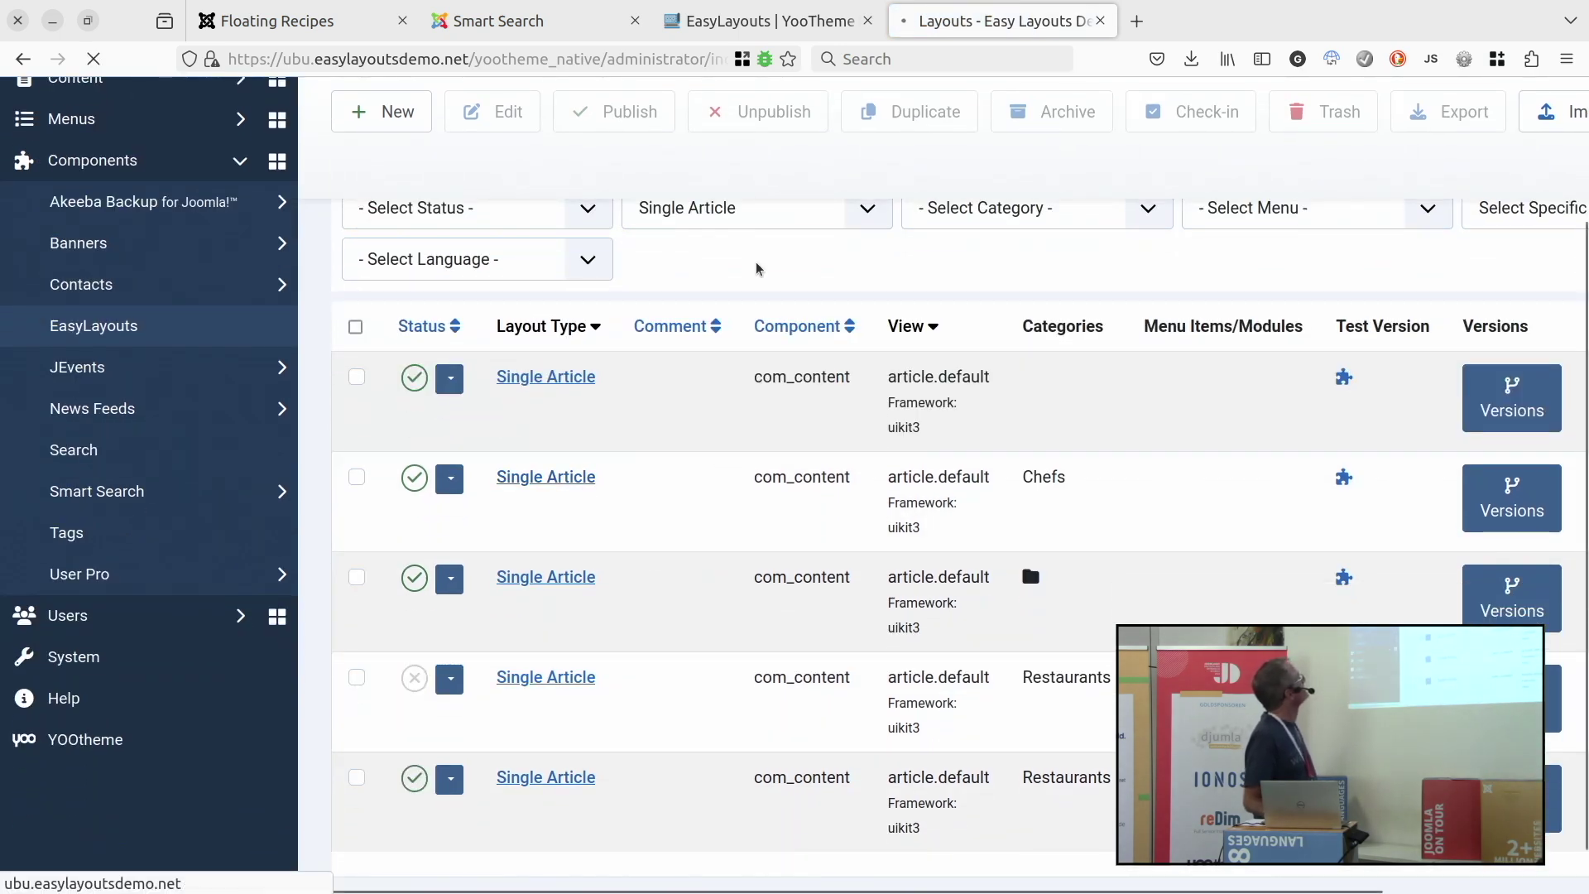
# Examine the rows of the Chefs article layout and the field types that can be added to its first row.
pyautogui.scroll(-4, 699, 350)
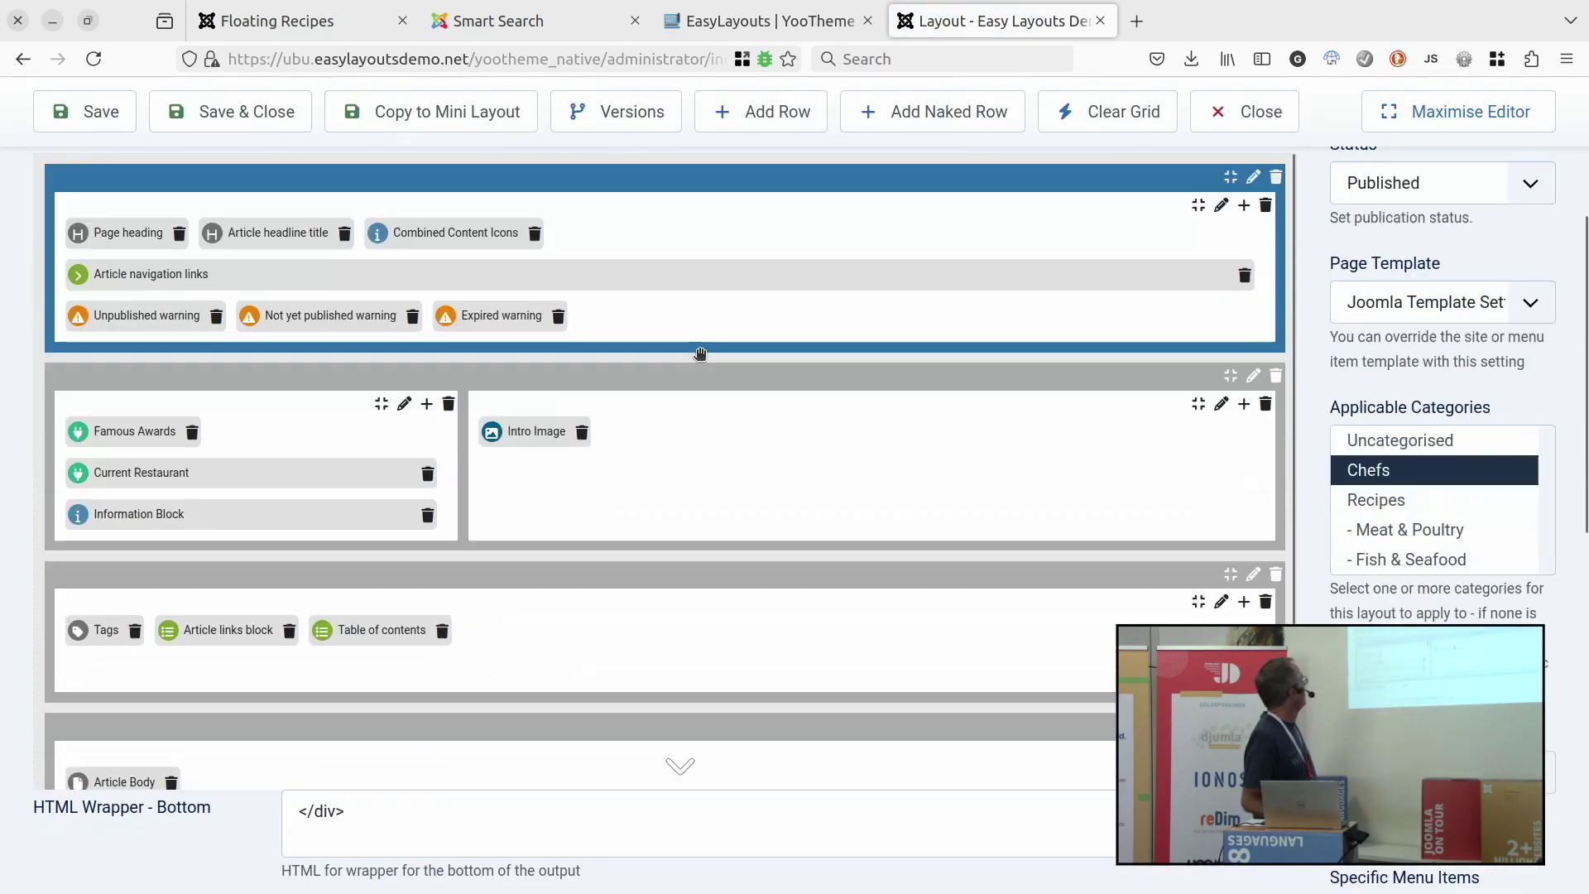
pyautogui.scroll(-1, 700, 353)
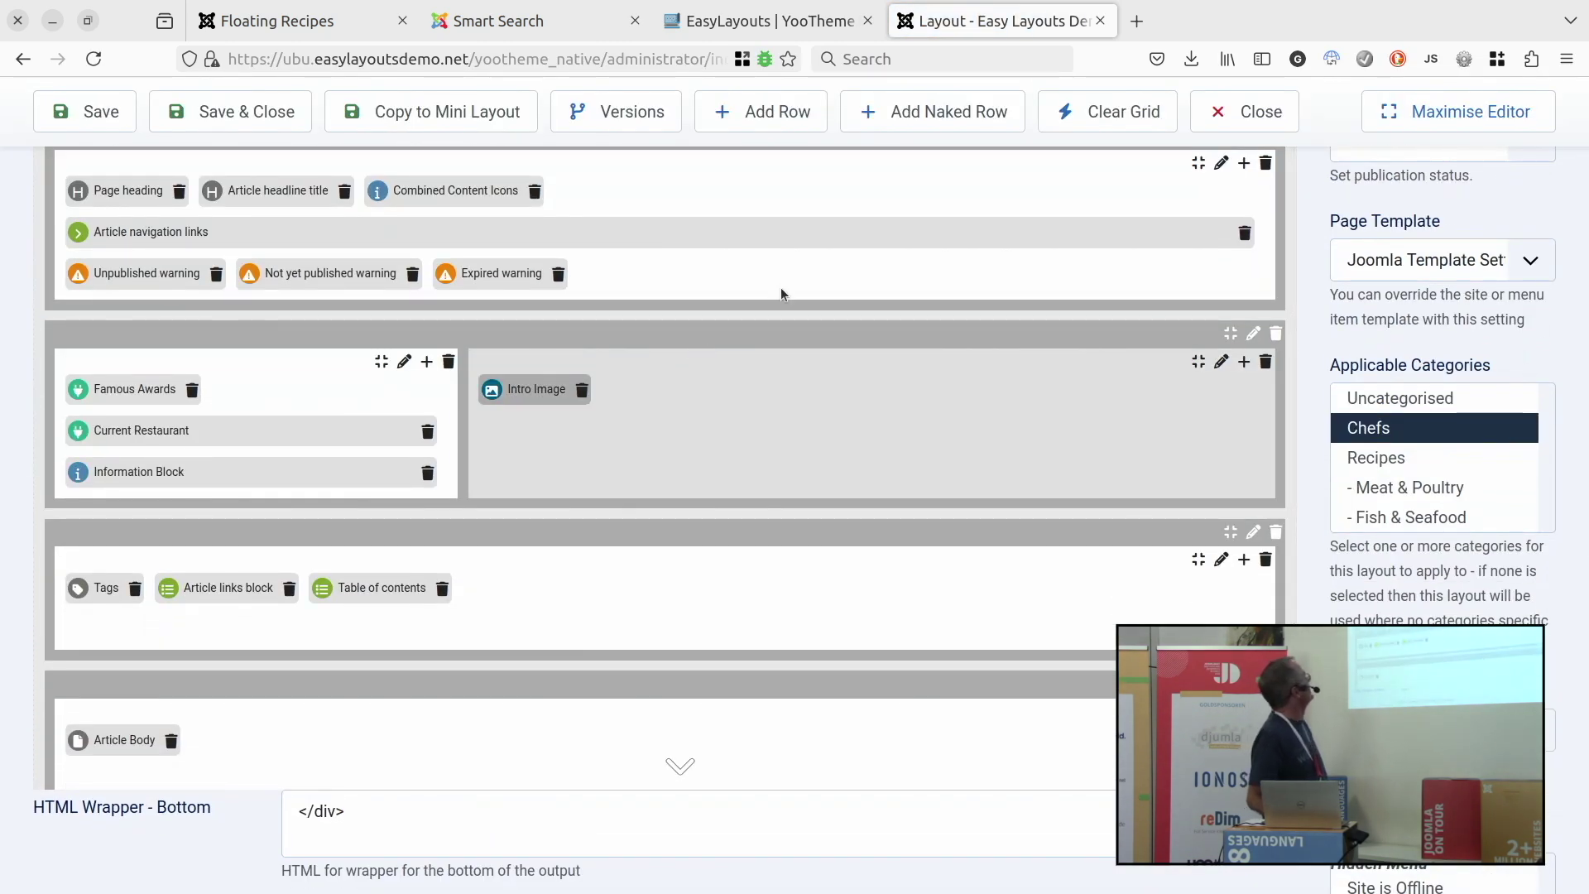
pyautogui.moveTo(989, 247)
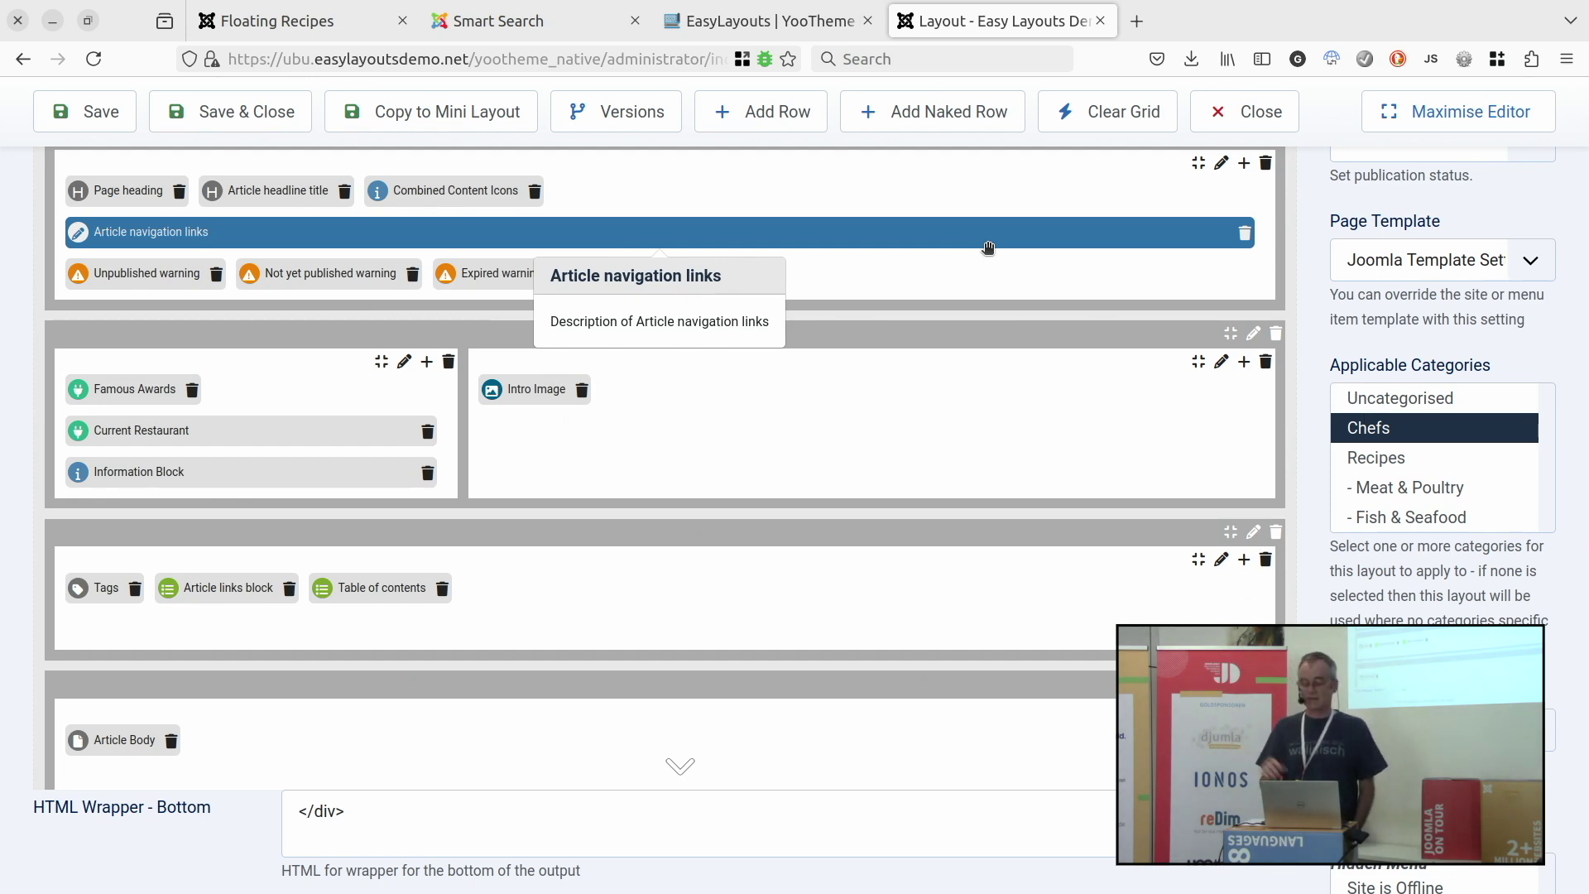
pyautogui.scroll(2, 1092, 271)
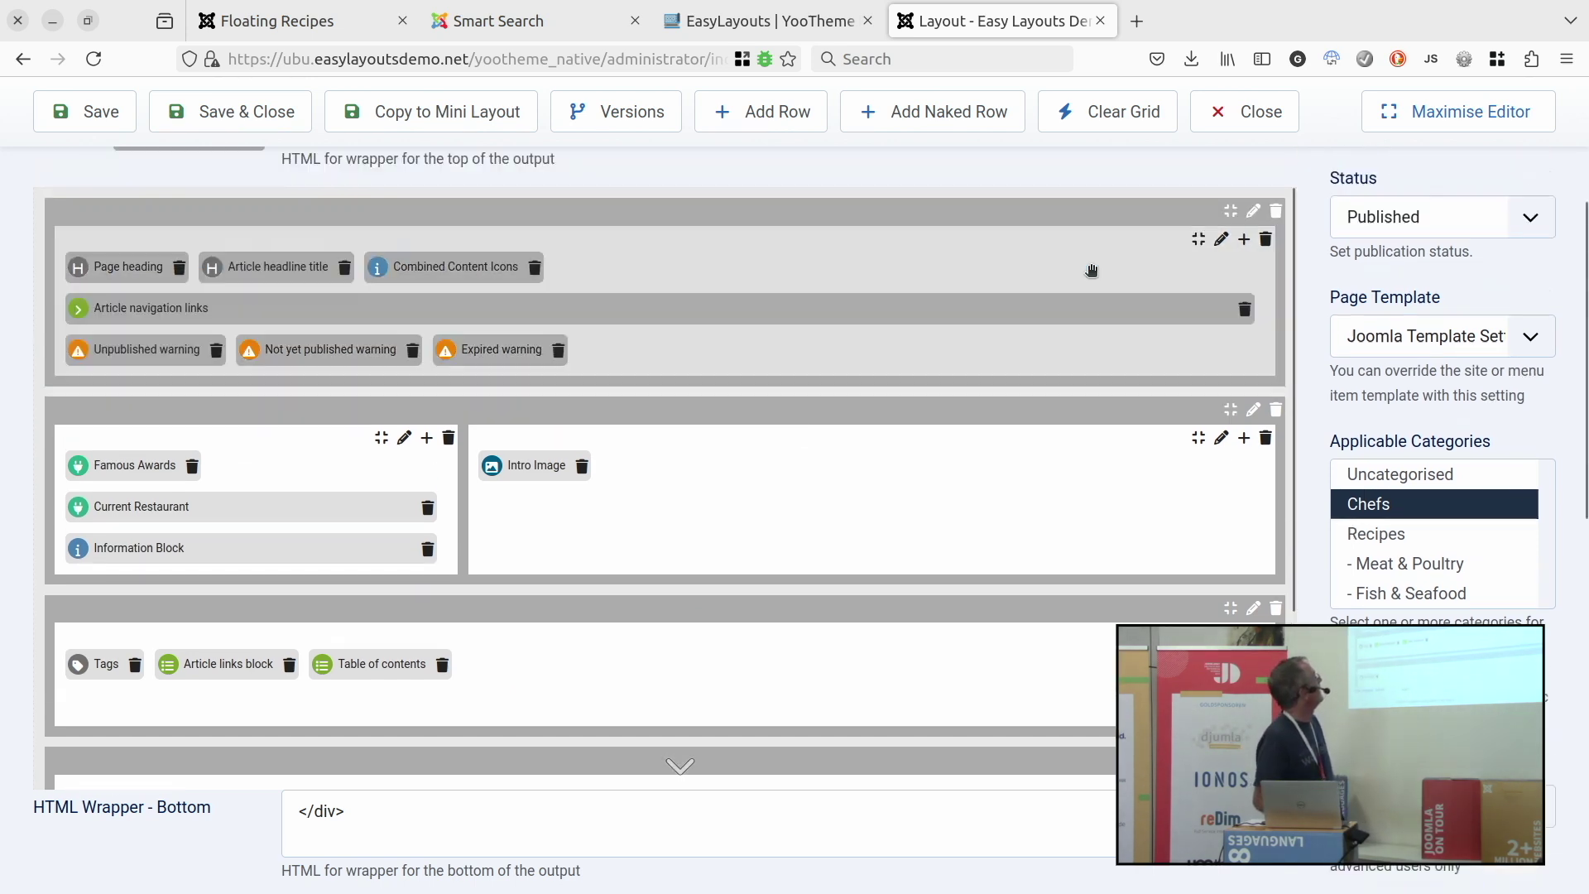
pyautogui.scroll(5, 1092, 270)
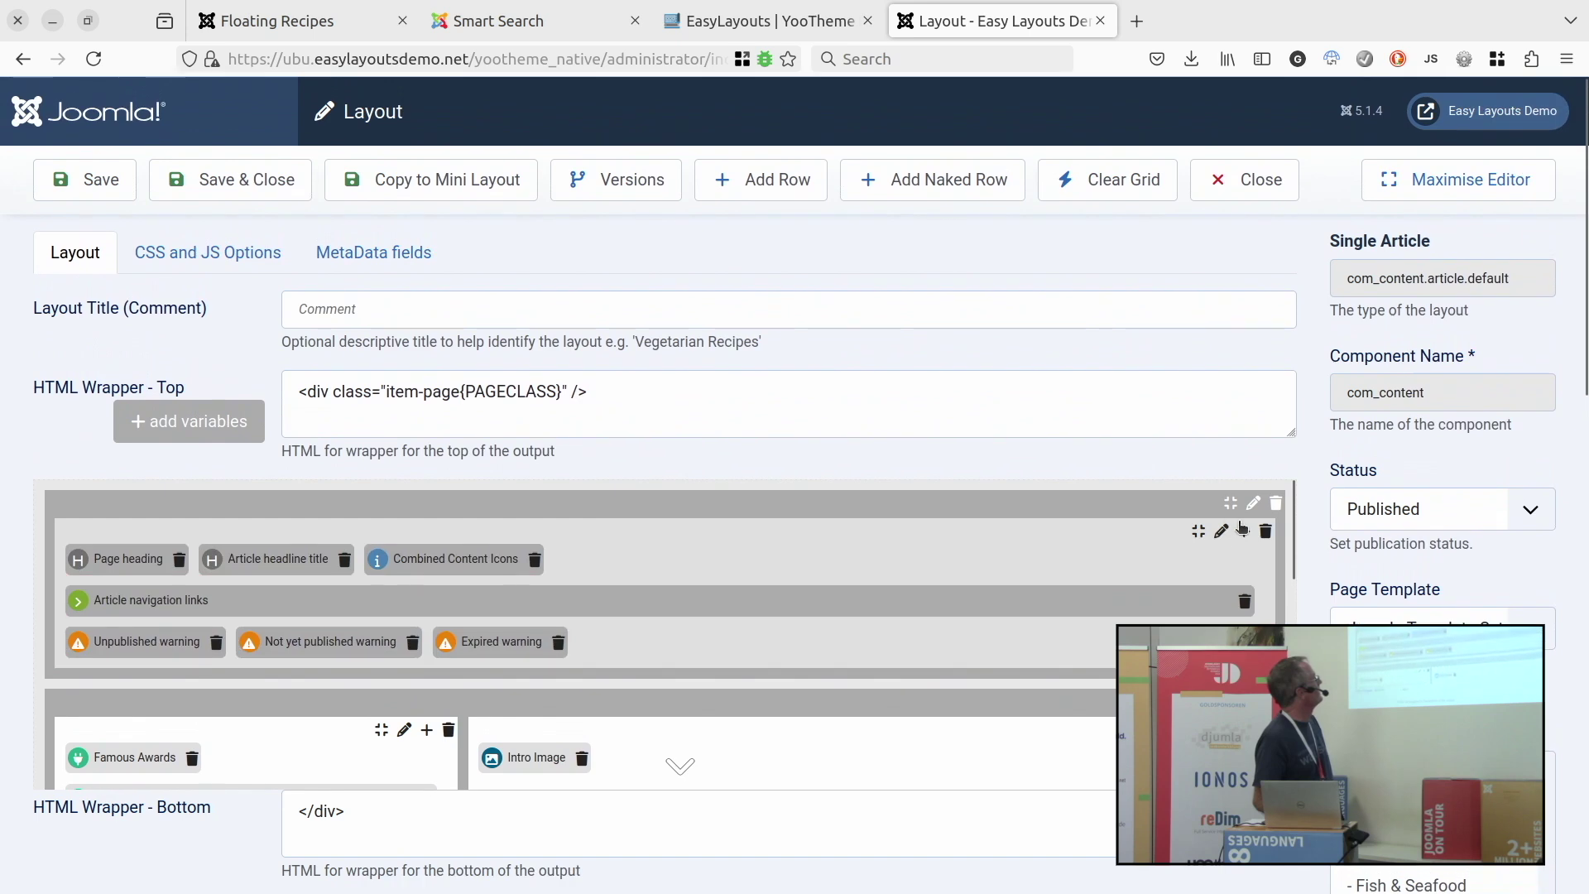
pyautogui.click(1243, 530)
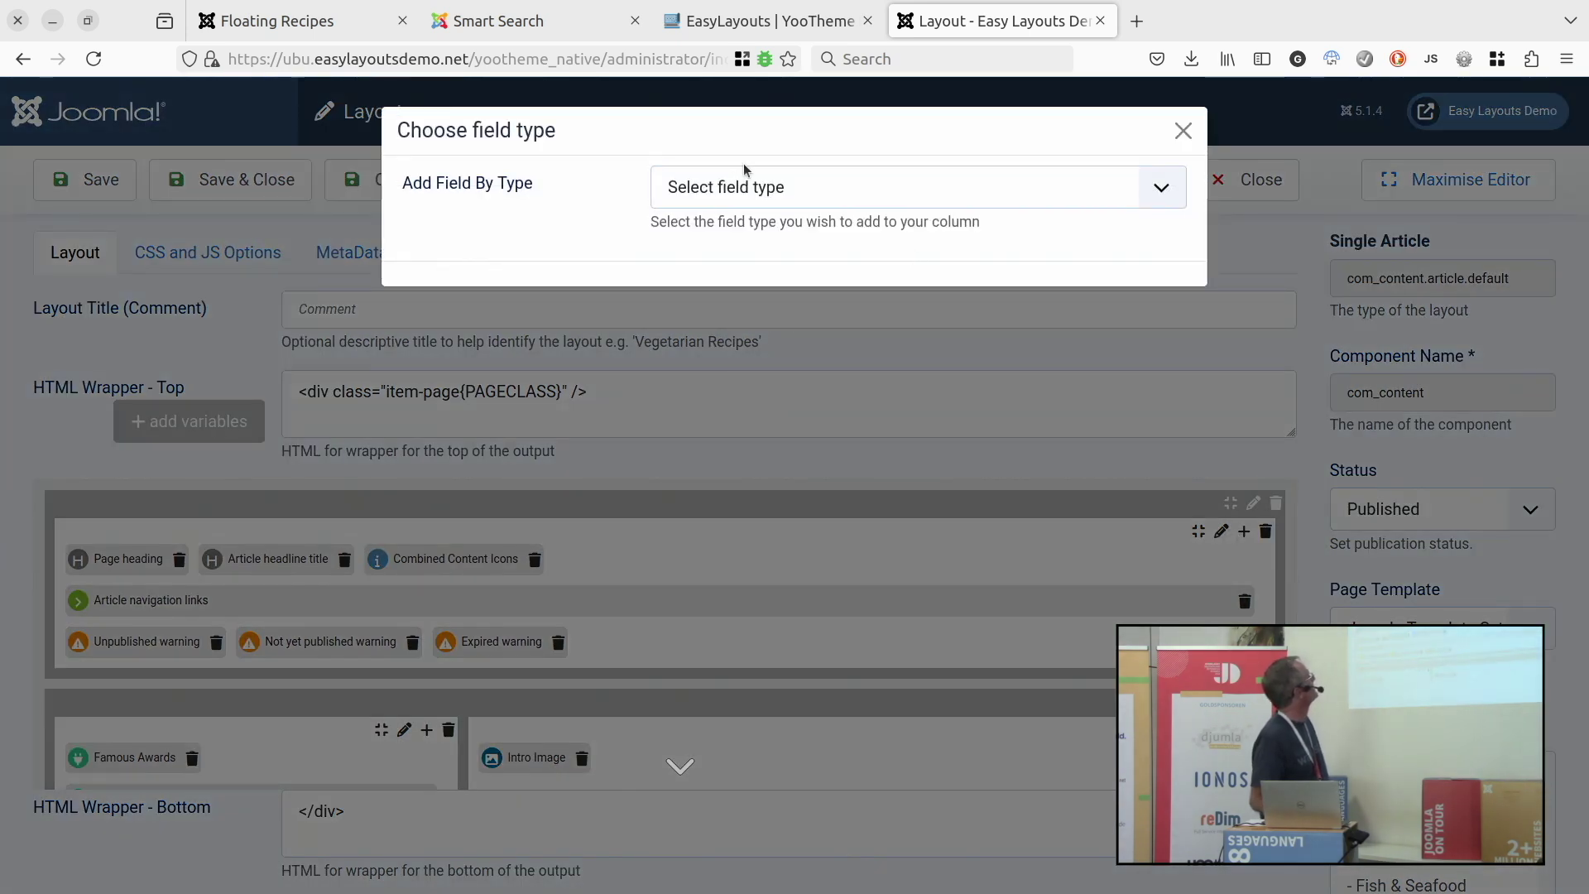
pyautogui.click(730, 189)
pyautogui.scroll(-8, 786, 589)
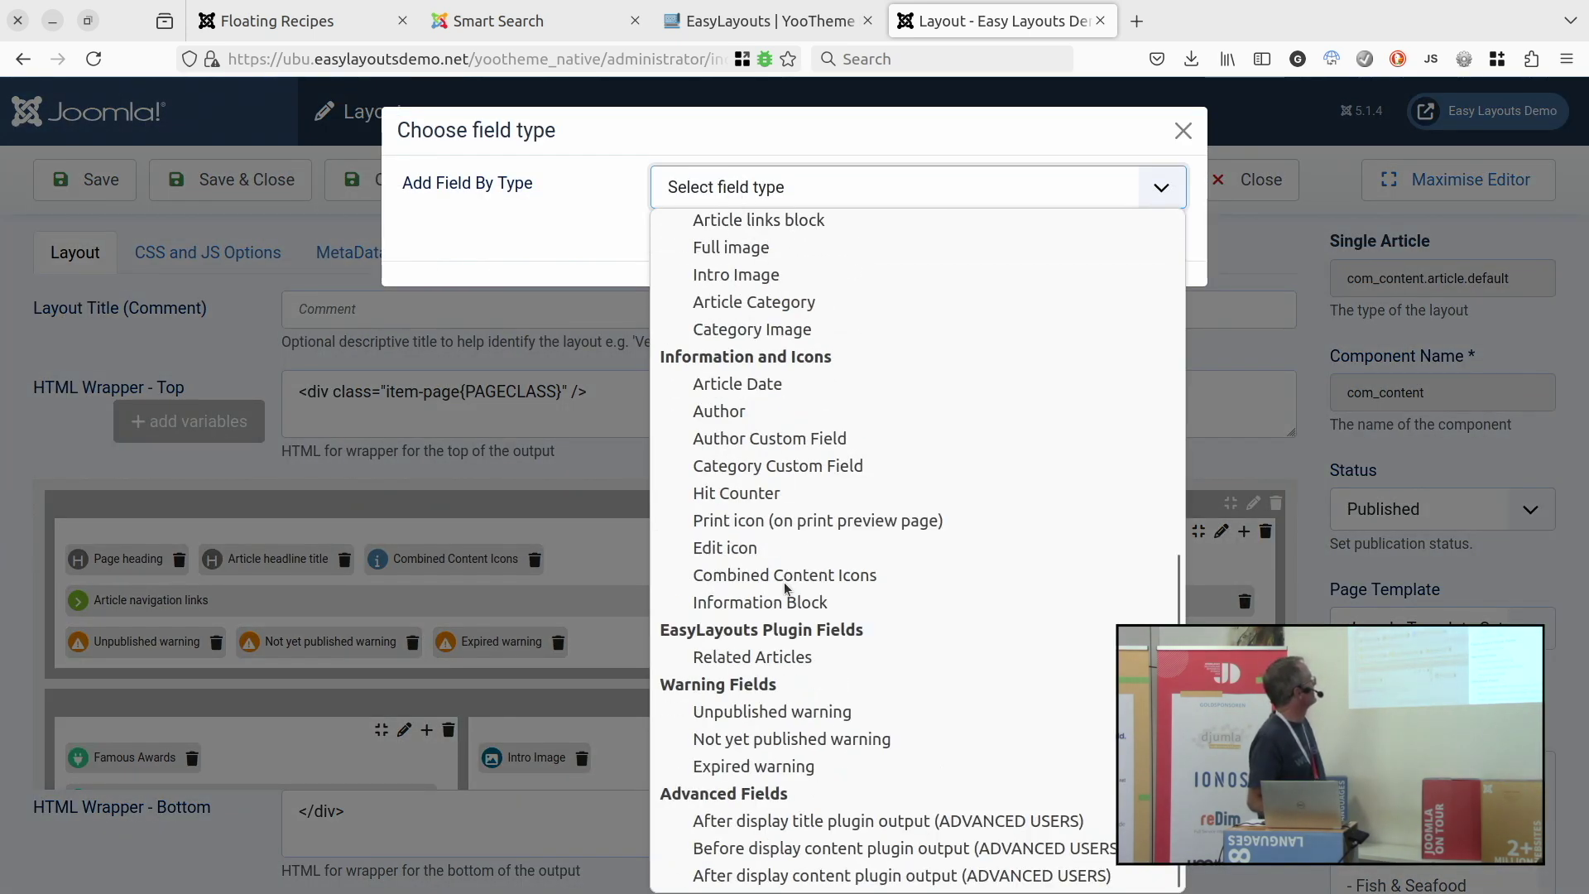
pyautogui.click(1183, 134)
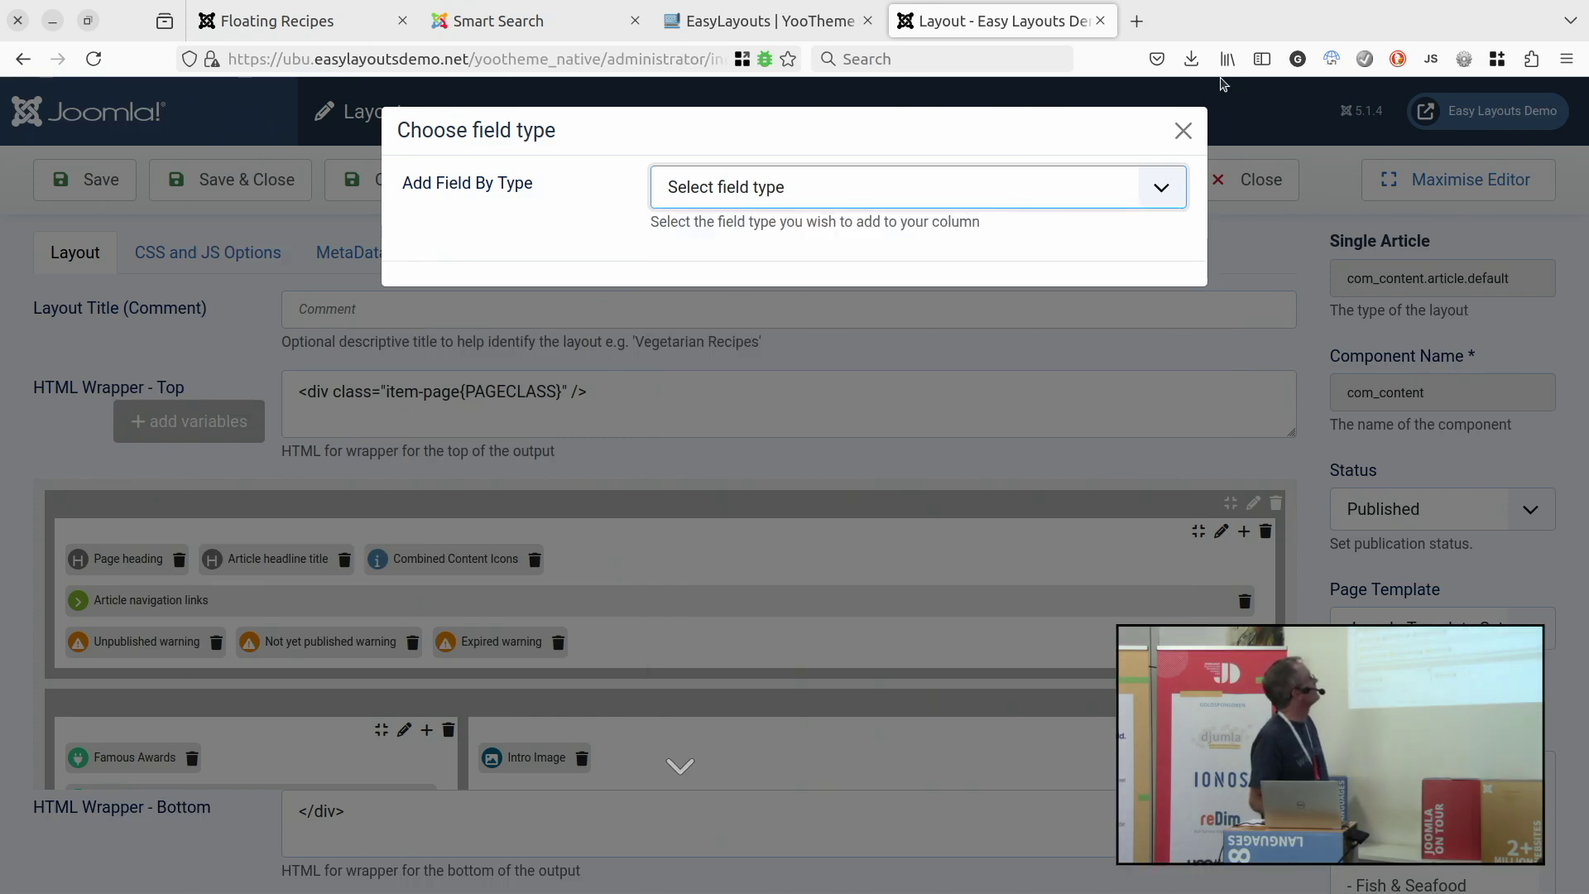
pyautogui.click(1183, 131)
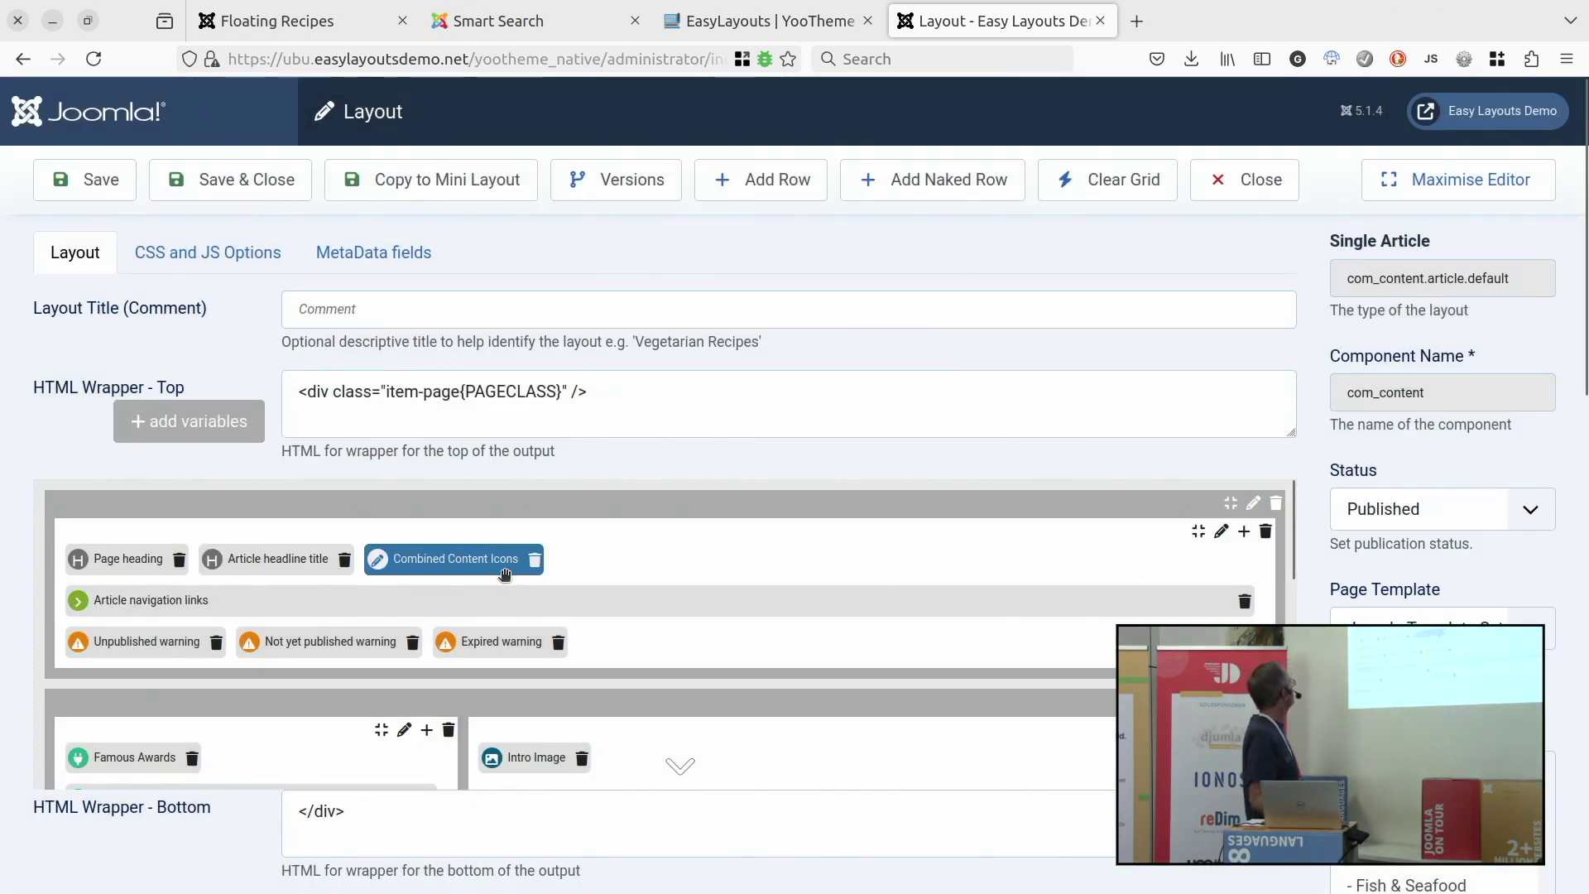
# Open the Current Restaurant custom field in the layout and examine its output, blank label and label/value separator settings.
pyautogui.moveTo(505, 600); pyautogui.dragTo(675, 575)
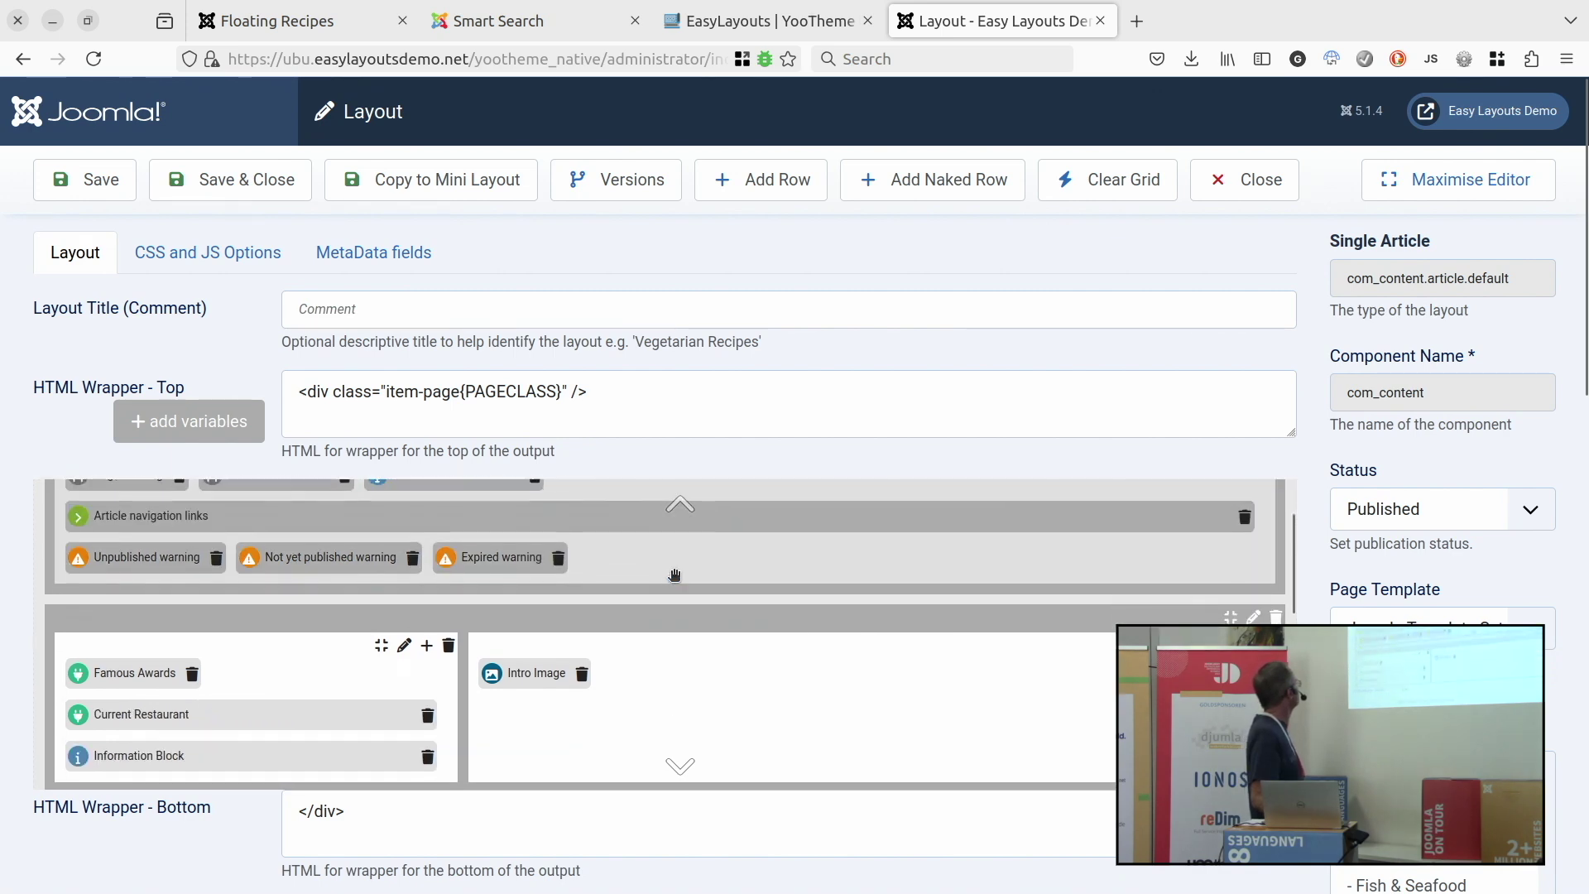
pyautogui.click(171, 712)
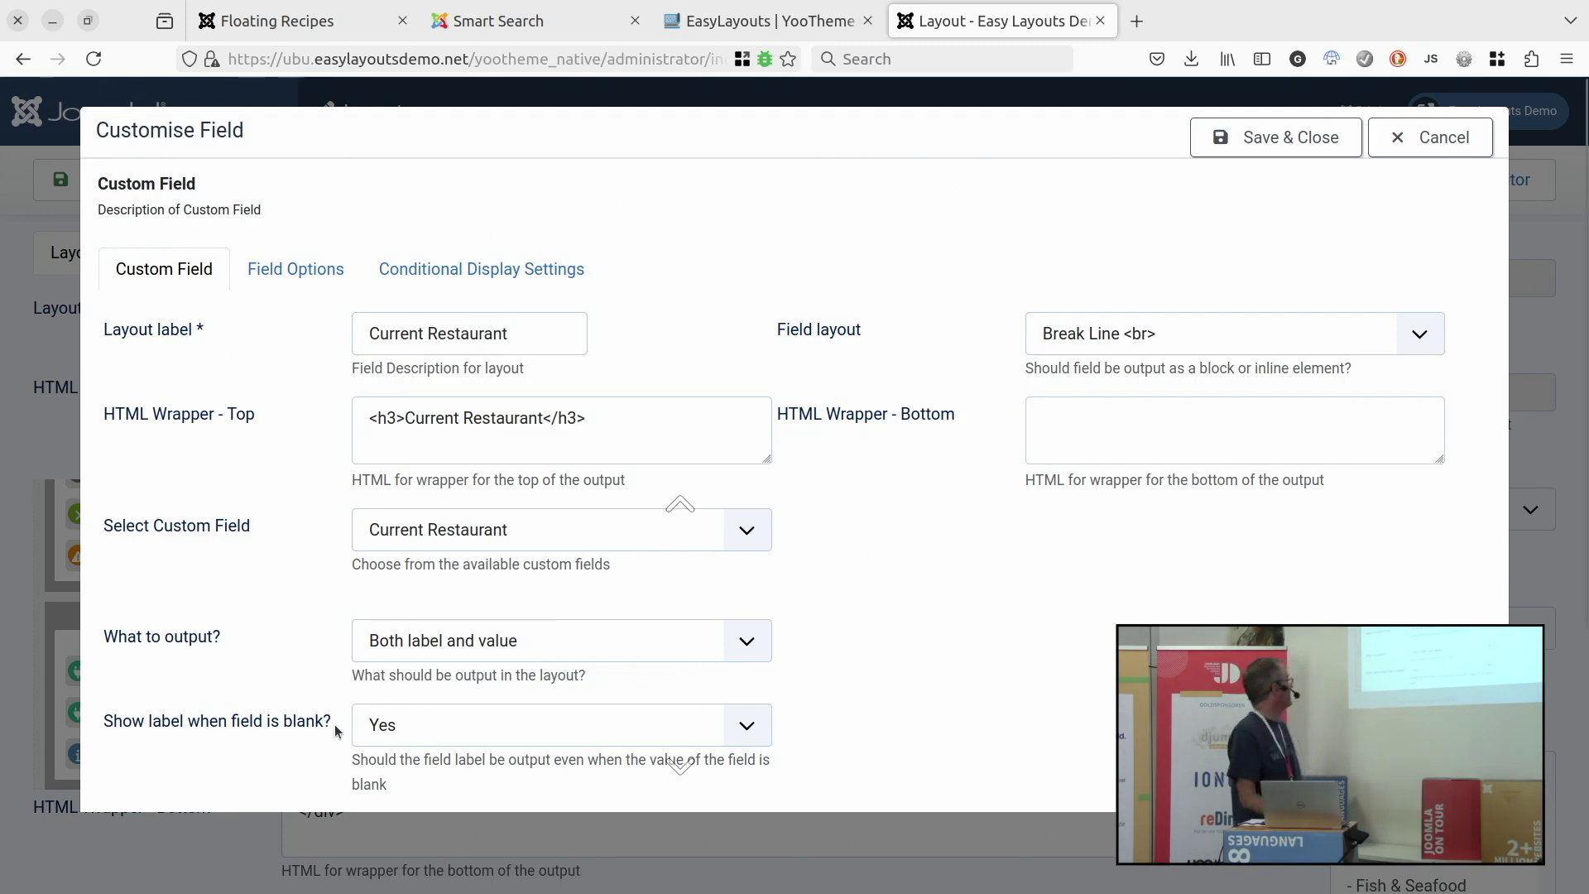
pyautogui.scroll(-2, 395, 580)
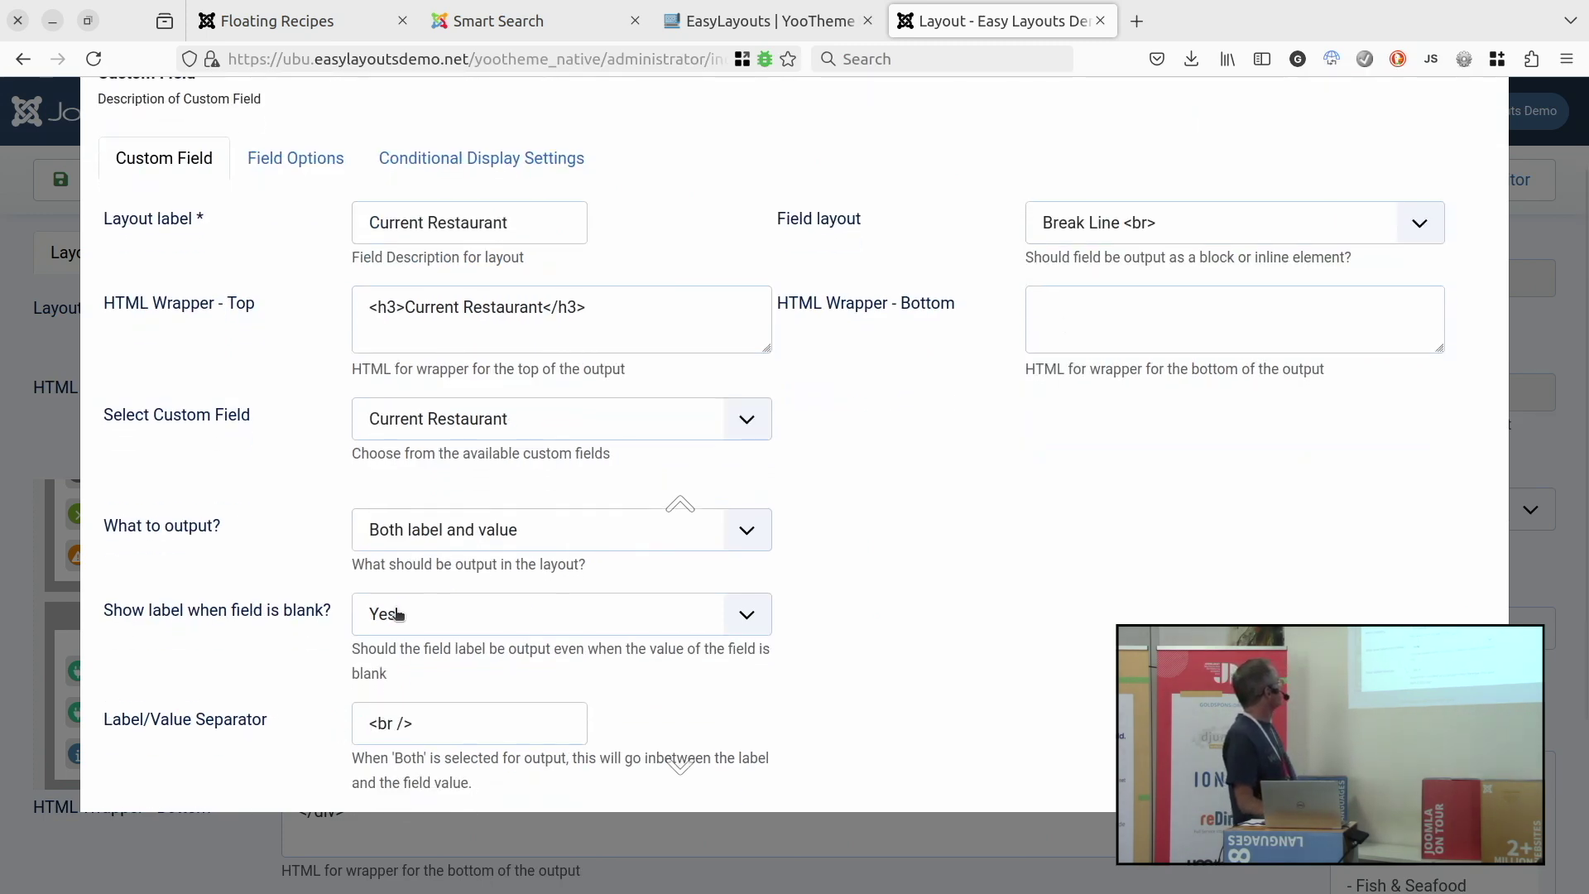
pyautogui.scroll(-2, 303, 630)
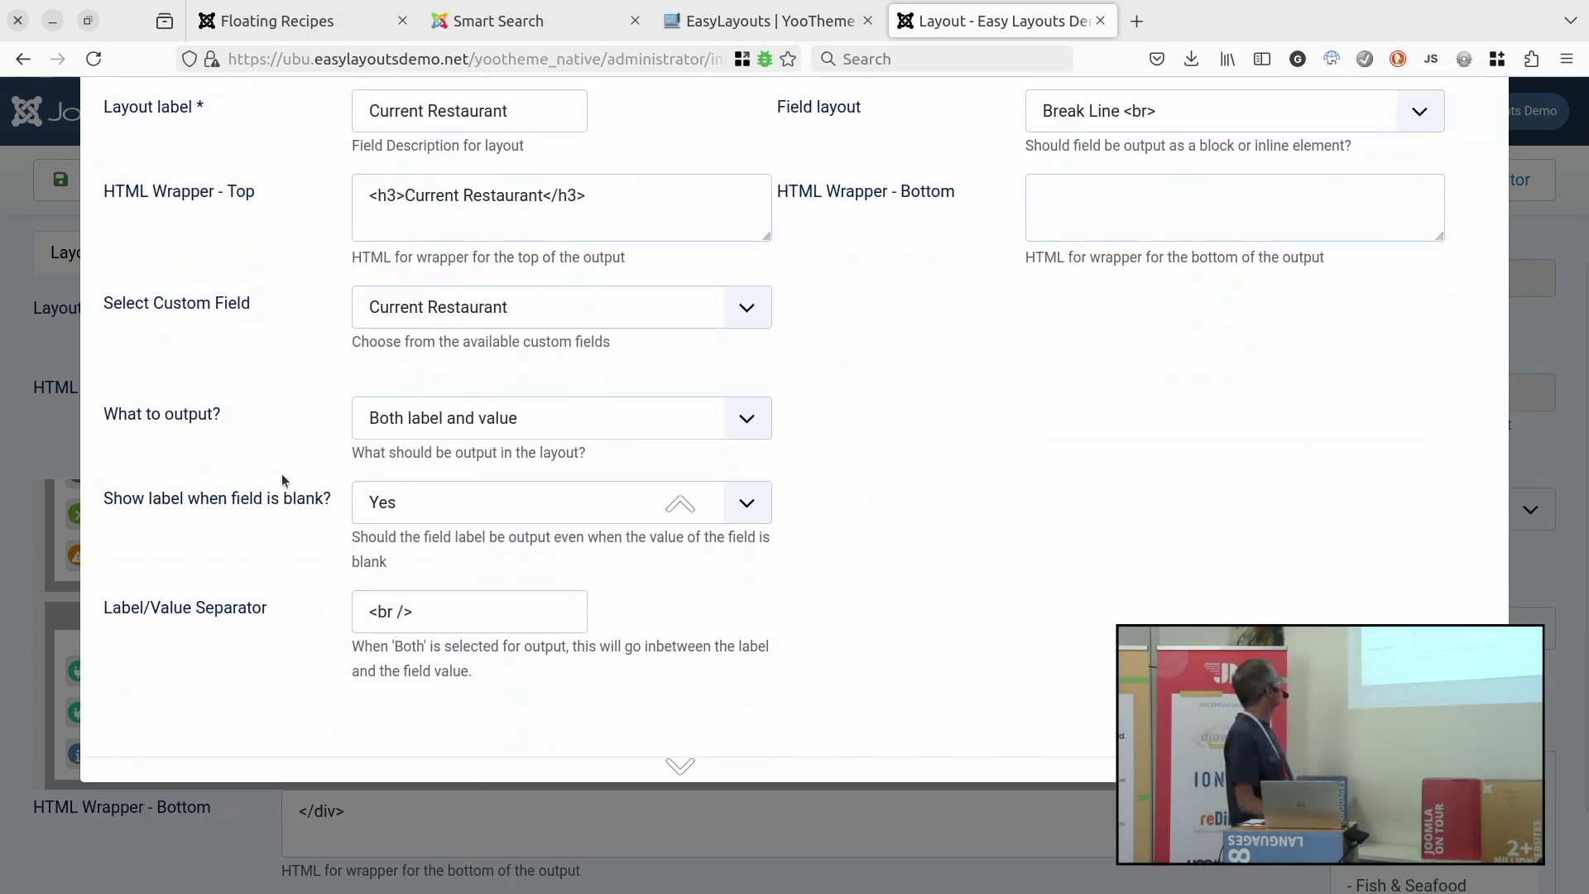
# Examine the Current Restaurant field's options for content plugins, template layouts and mini-layouts, and cancel the field customisation.
pyautogui.scroll(4, 281, 480)
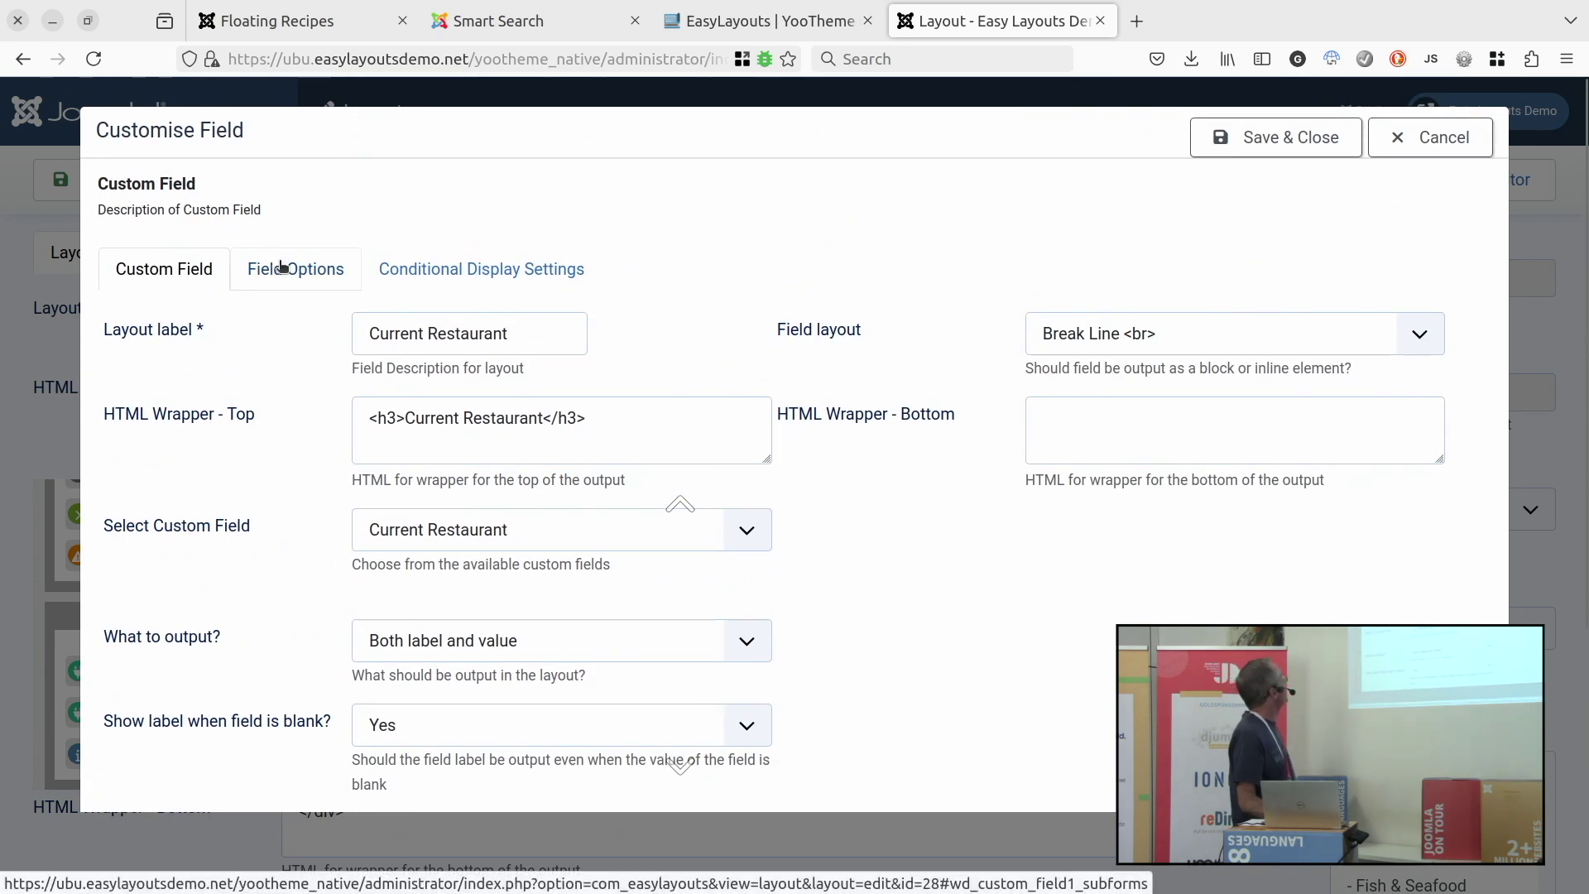
pyautogui.click(282, 266)
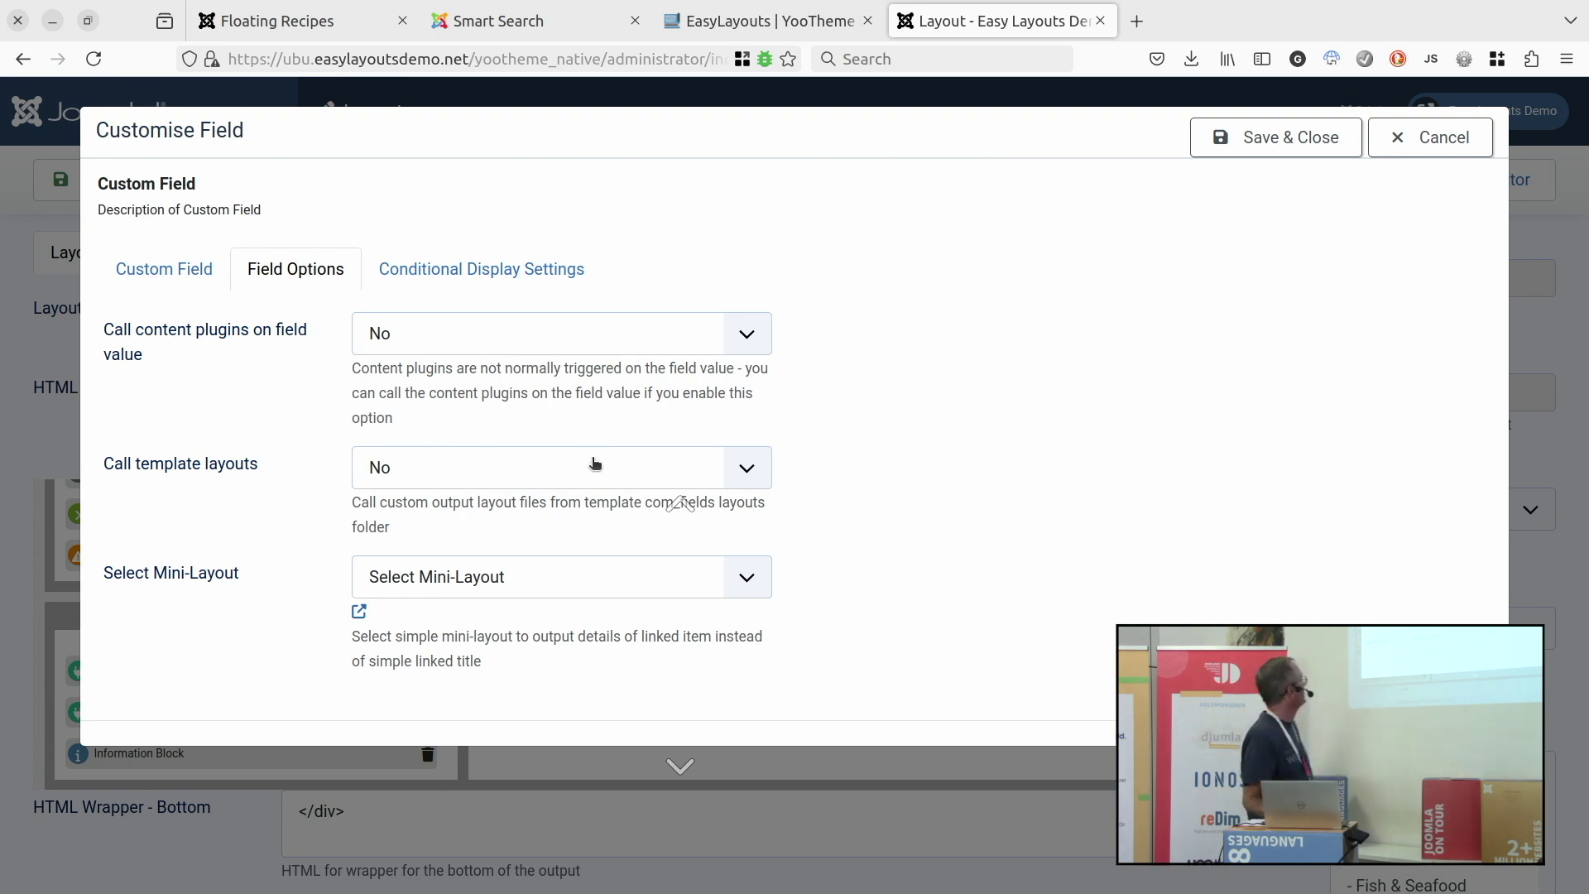
pyautogui.click(495, 579)
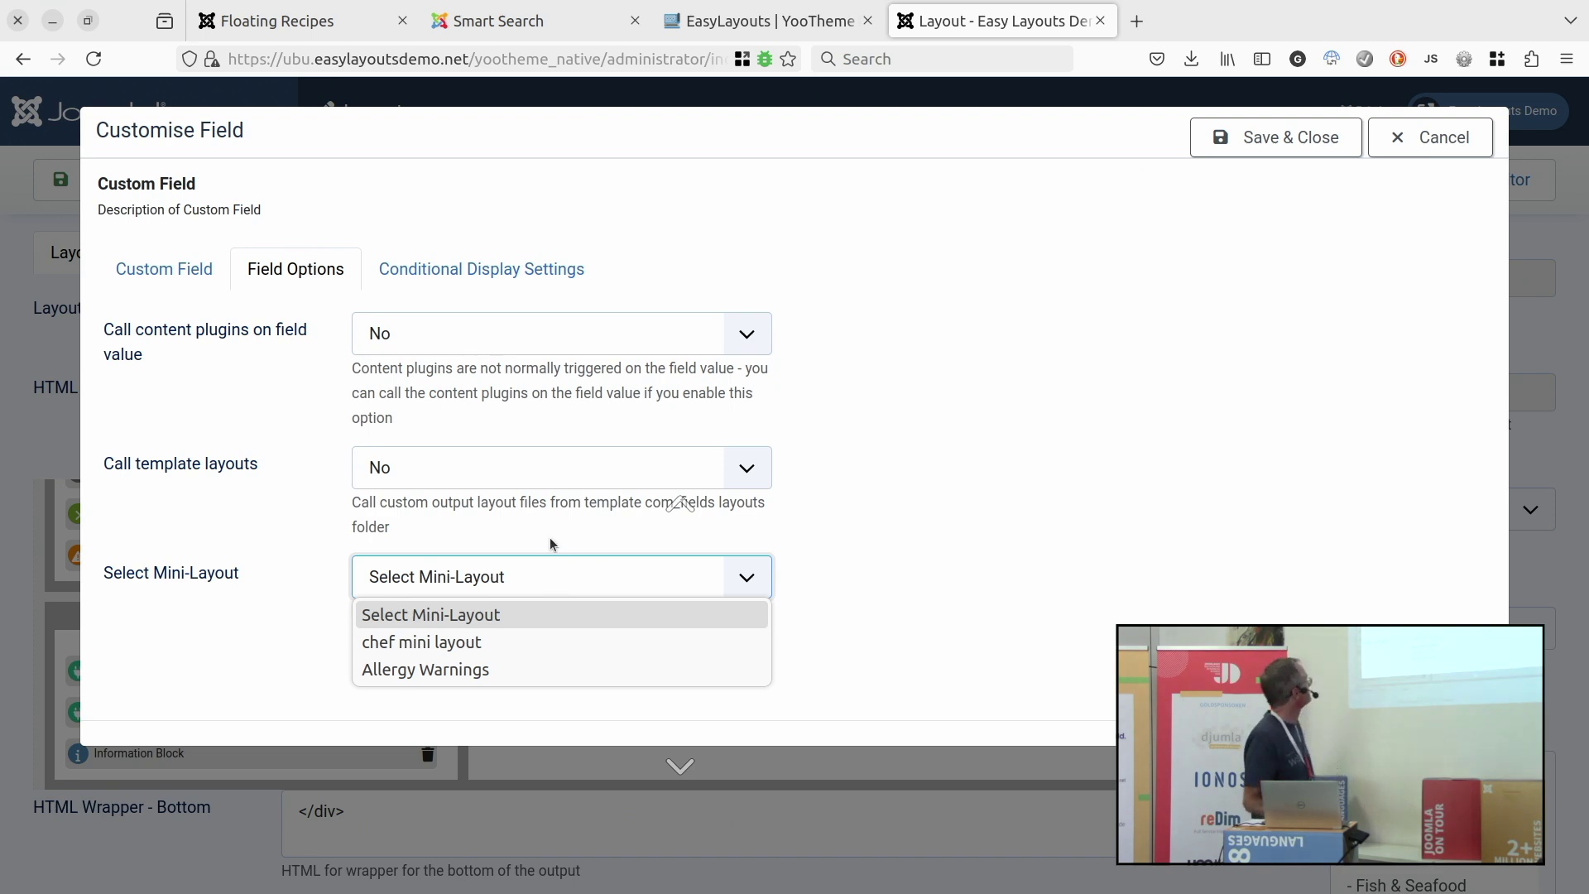
pyautogui.click(523, 538)
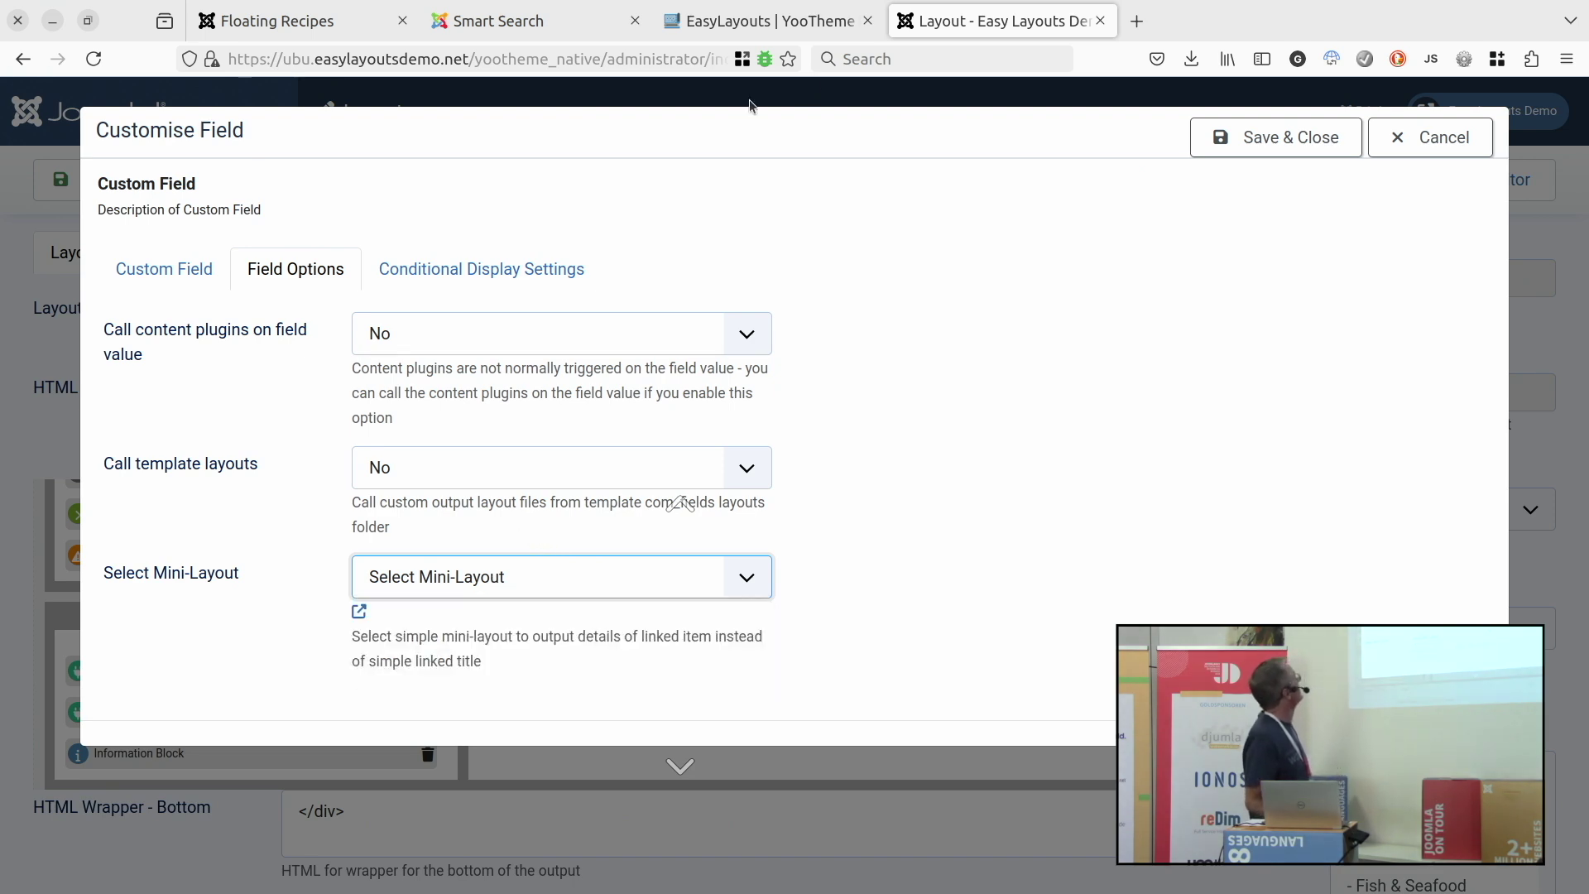
pyautogui.click(1395, 139)
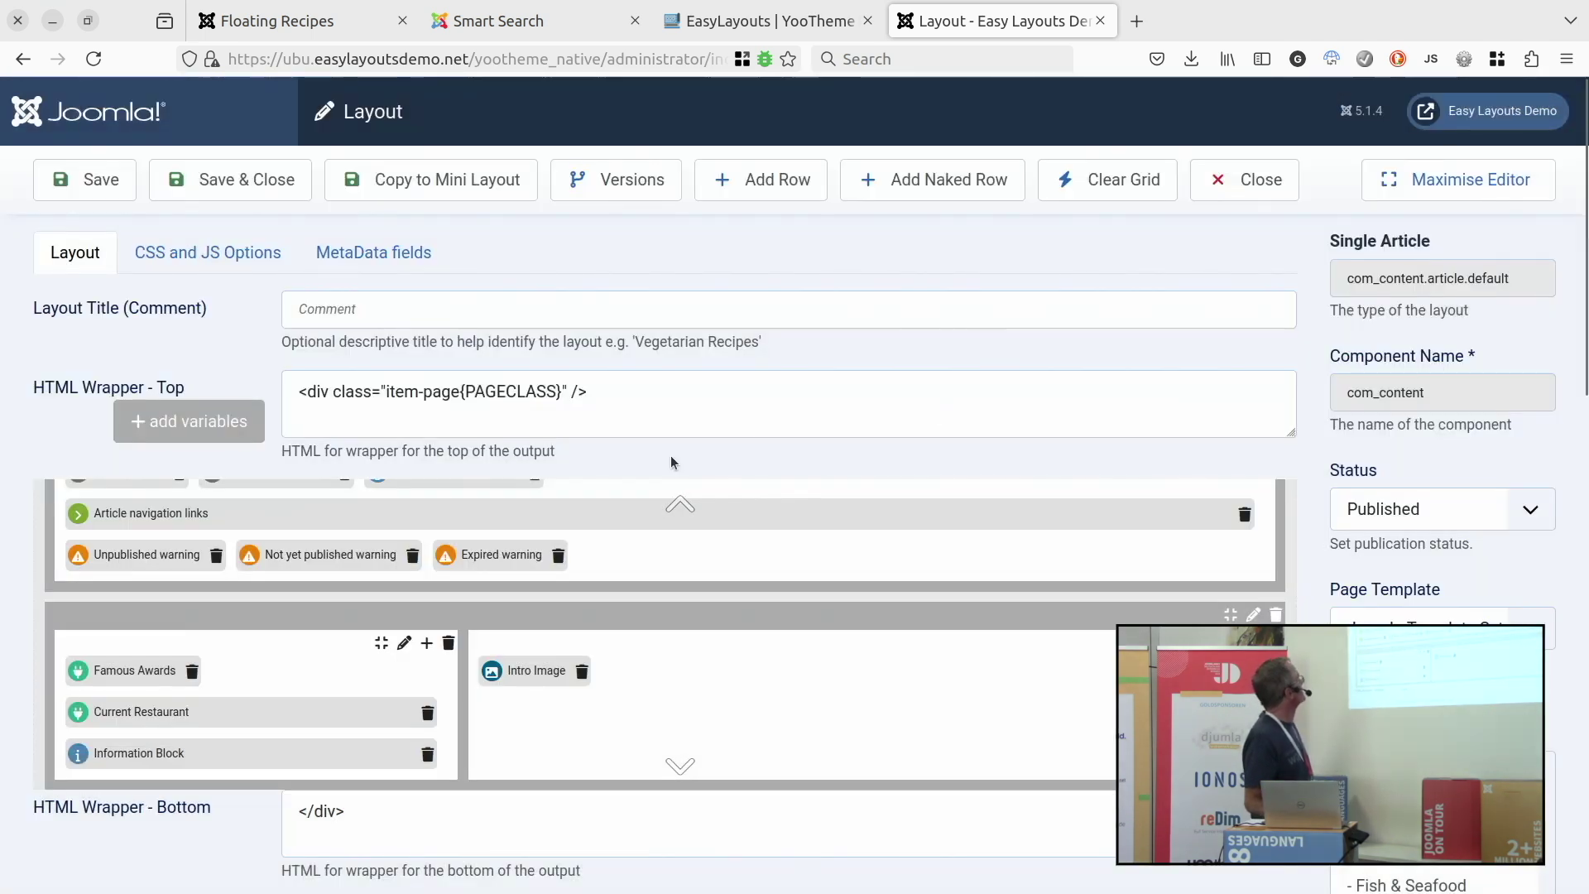
# Move the Famous Awards field into the second column of its row, beside Intro Image.
pyautogui.moveTo(126, 667); pyautogui.dragTo(654, 672)
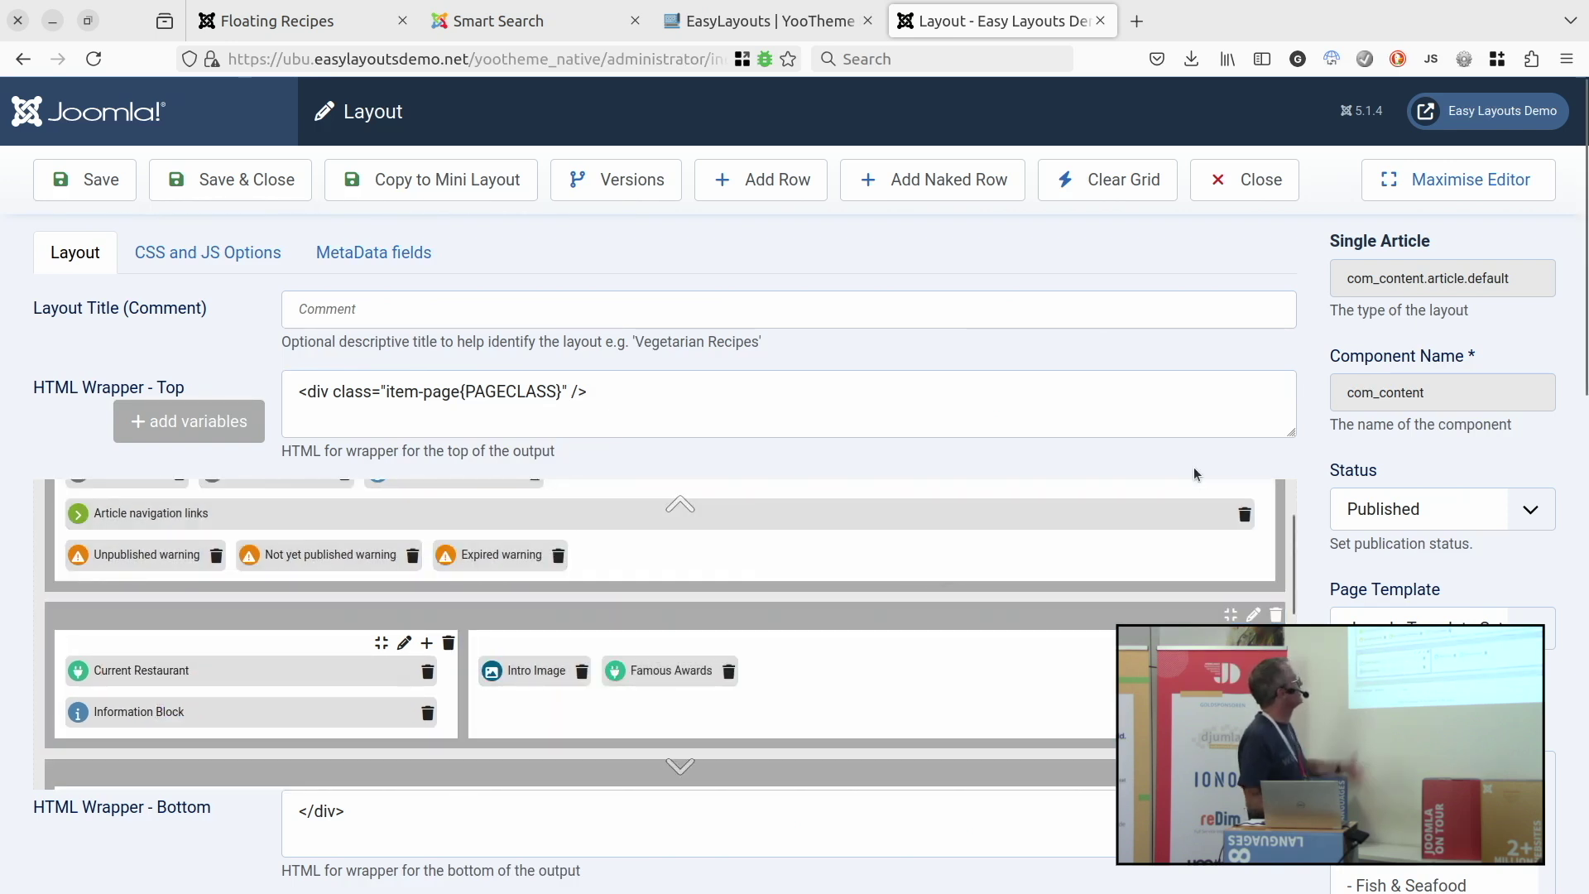
# Examine the layout's applicable categories, specific menu items and output framework settings, and close the layout without saving.
pyautogui.scroll(-6, 1418, 463)
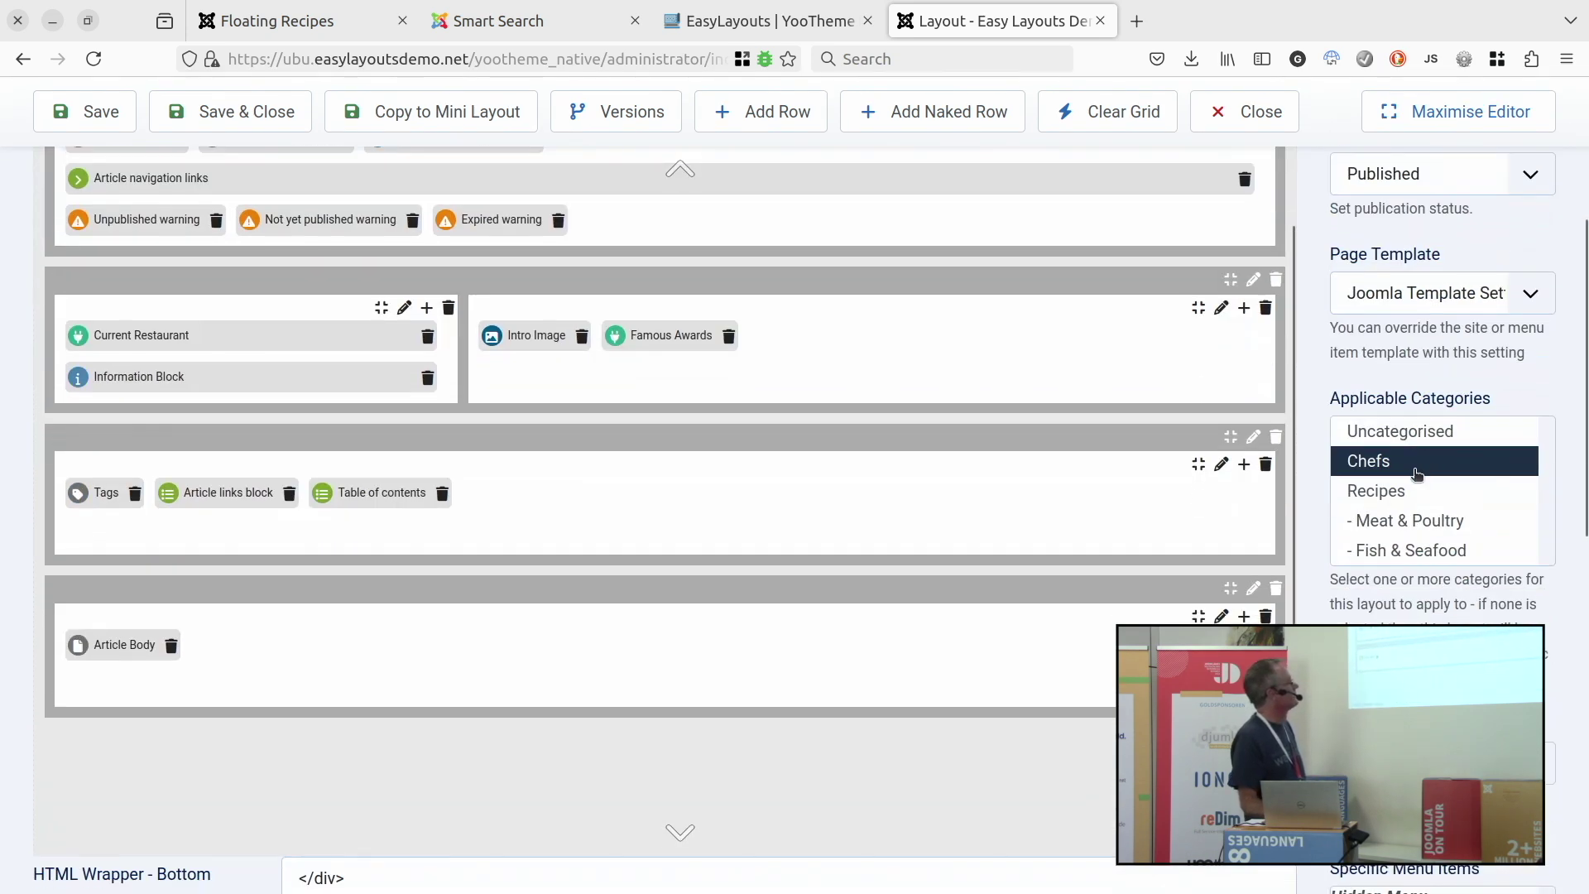
pyautogui.scroll(-5, 1417, 473)
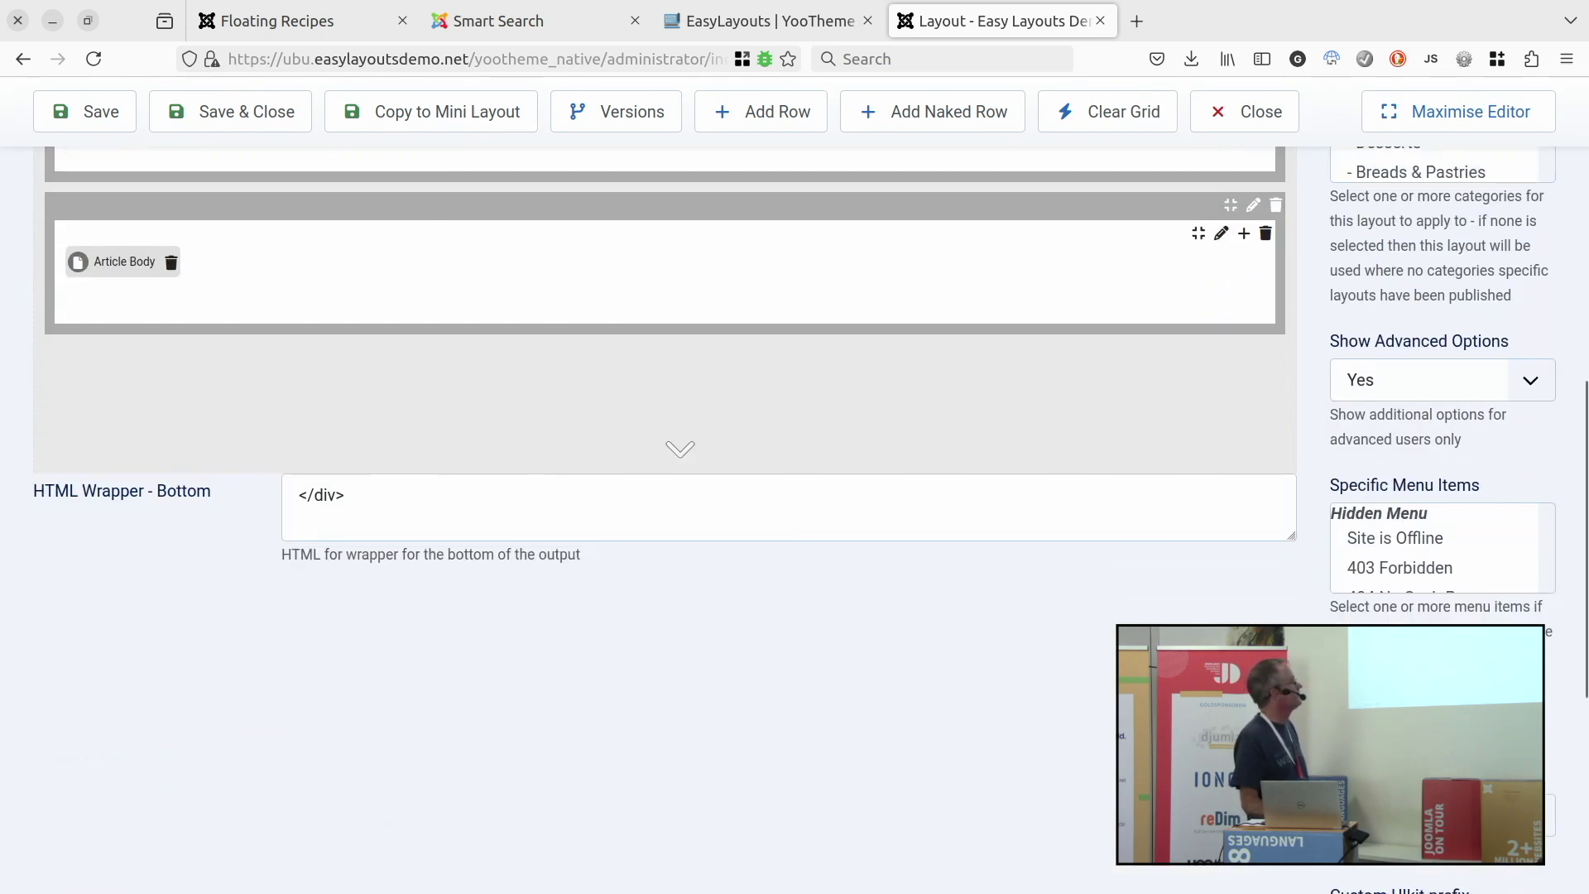
pyautogui.scroll(-2, 1417, 598)
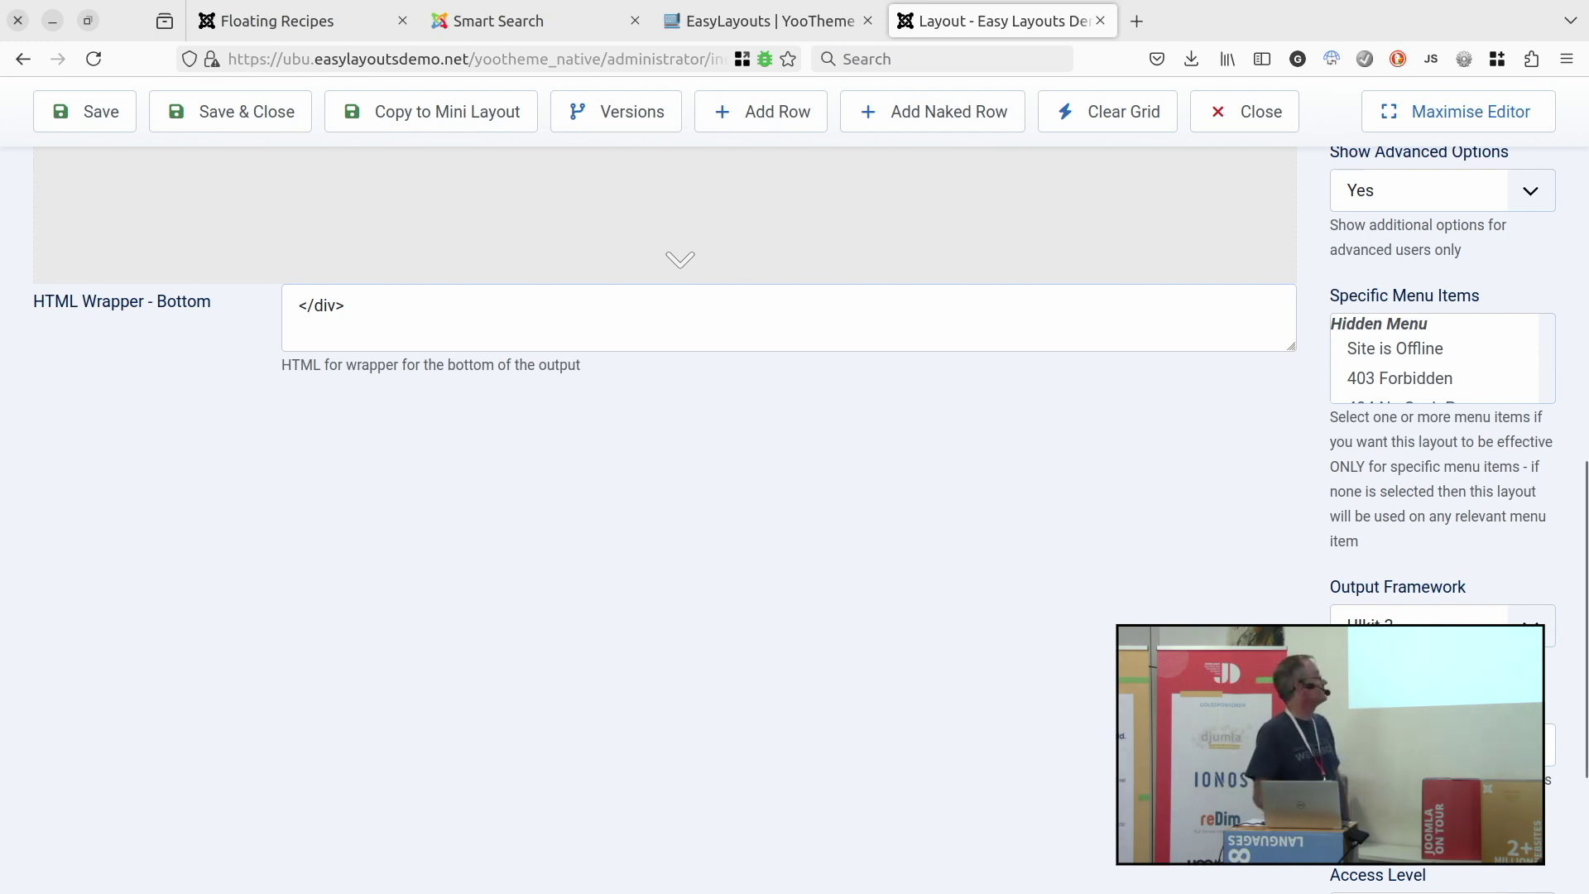
pyautogui.click(1422, 621)
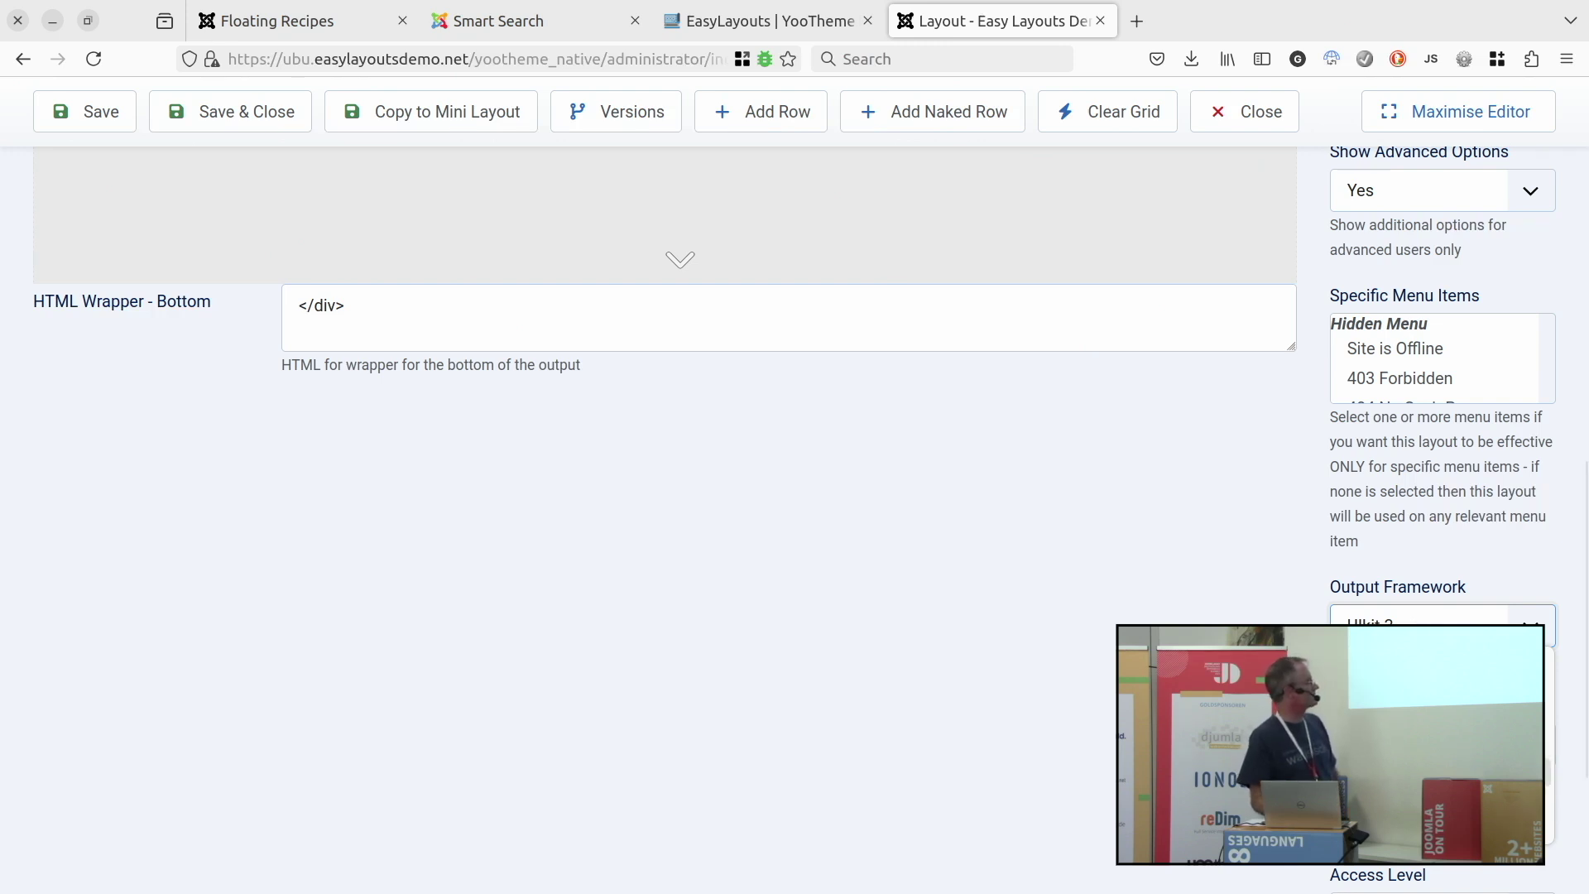
pyautogui.press('Escape')
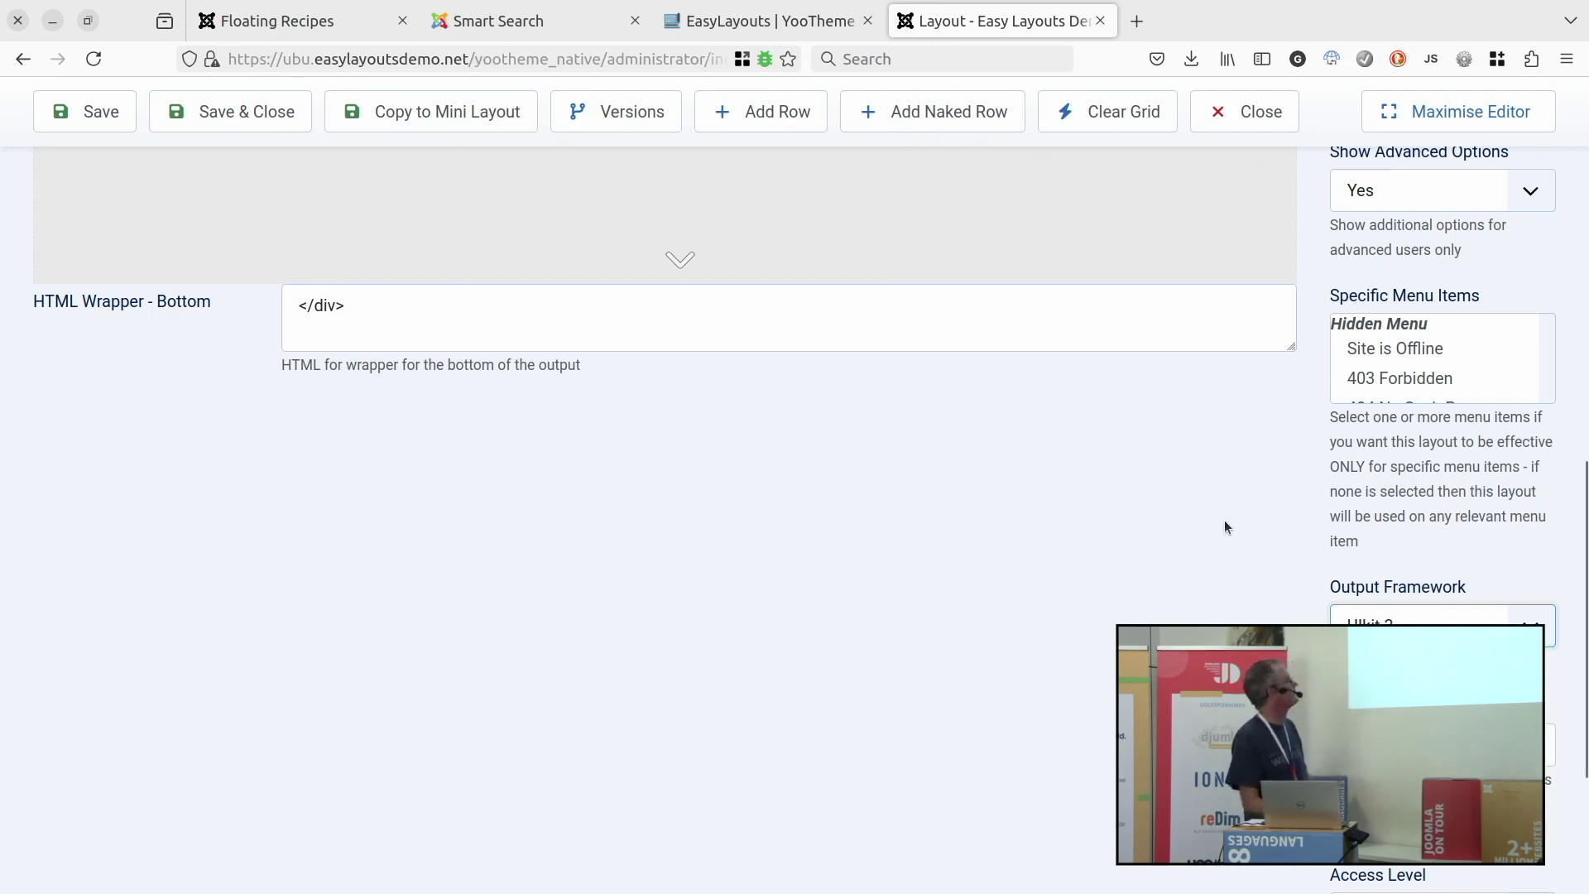
pyautogui.scroll(3, 1224, 527)
pyautogui.scroll(6, 1224, 520)
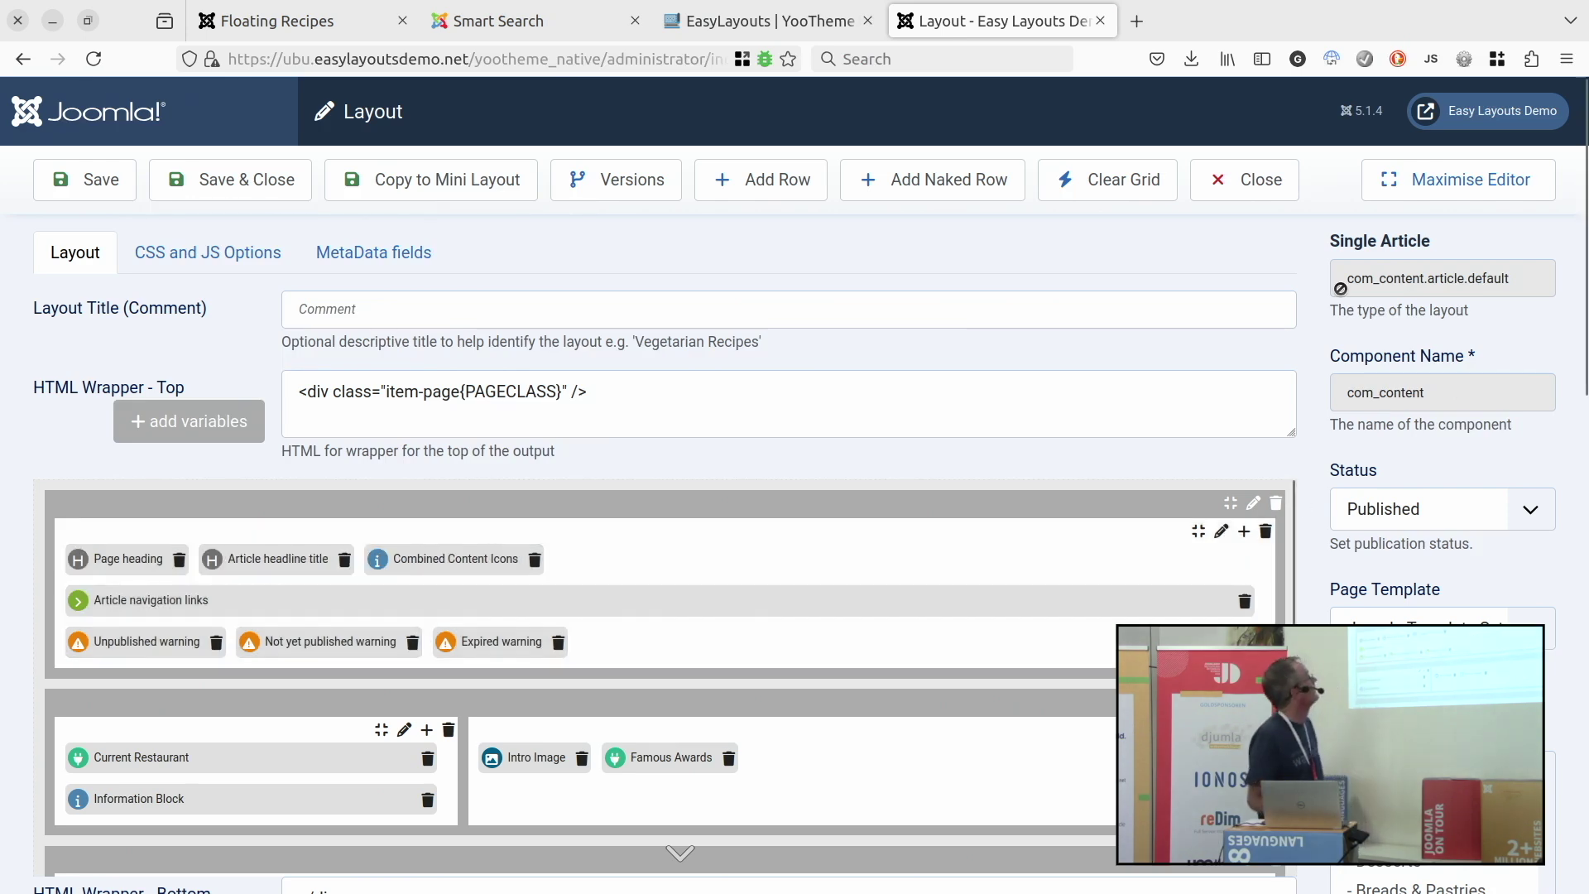
pyautogui.click(1255, 193)
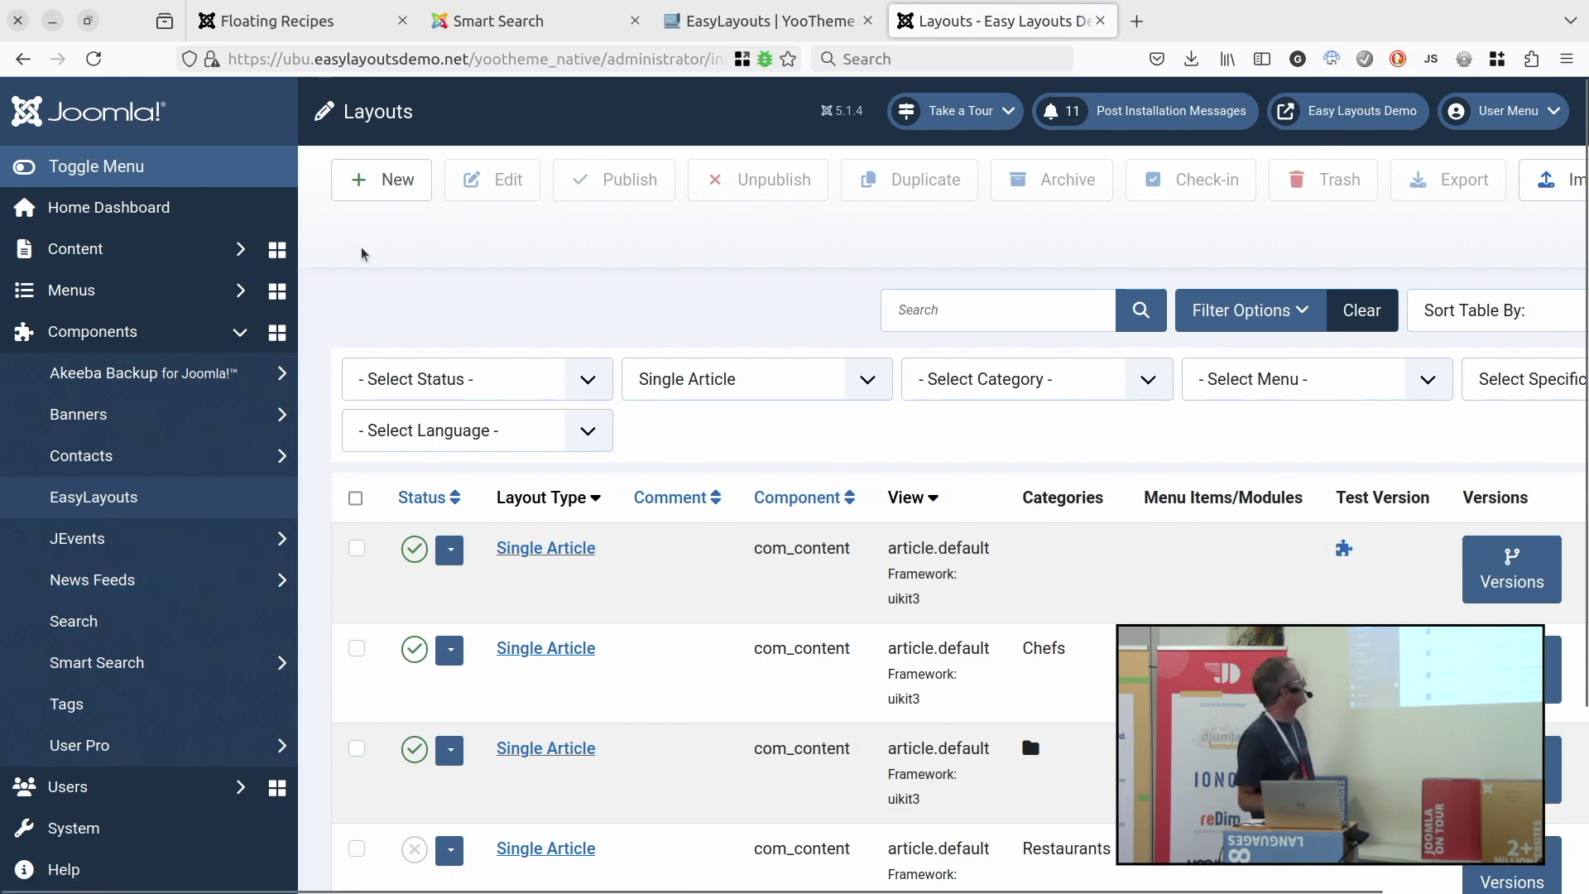
# Examine the available layout types in the layouts list filter, from Single Article to Category Blog, Category List and Article Creation.
pyautogui.scroll(-1, 420, 487)
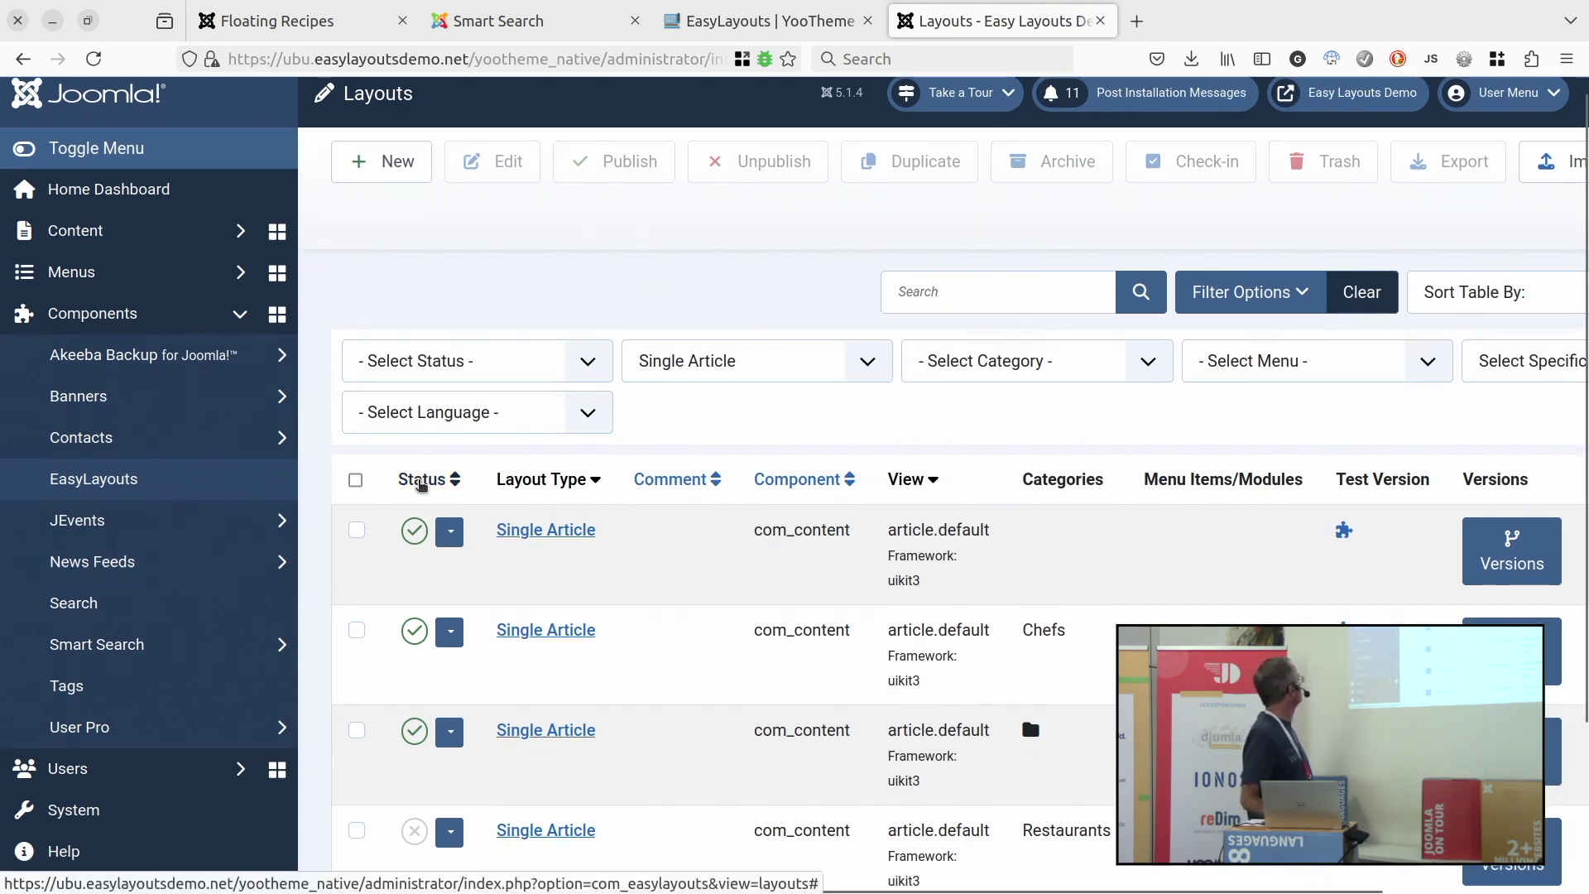
pyautogui.click(735, 363)
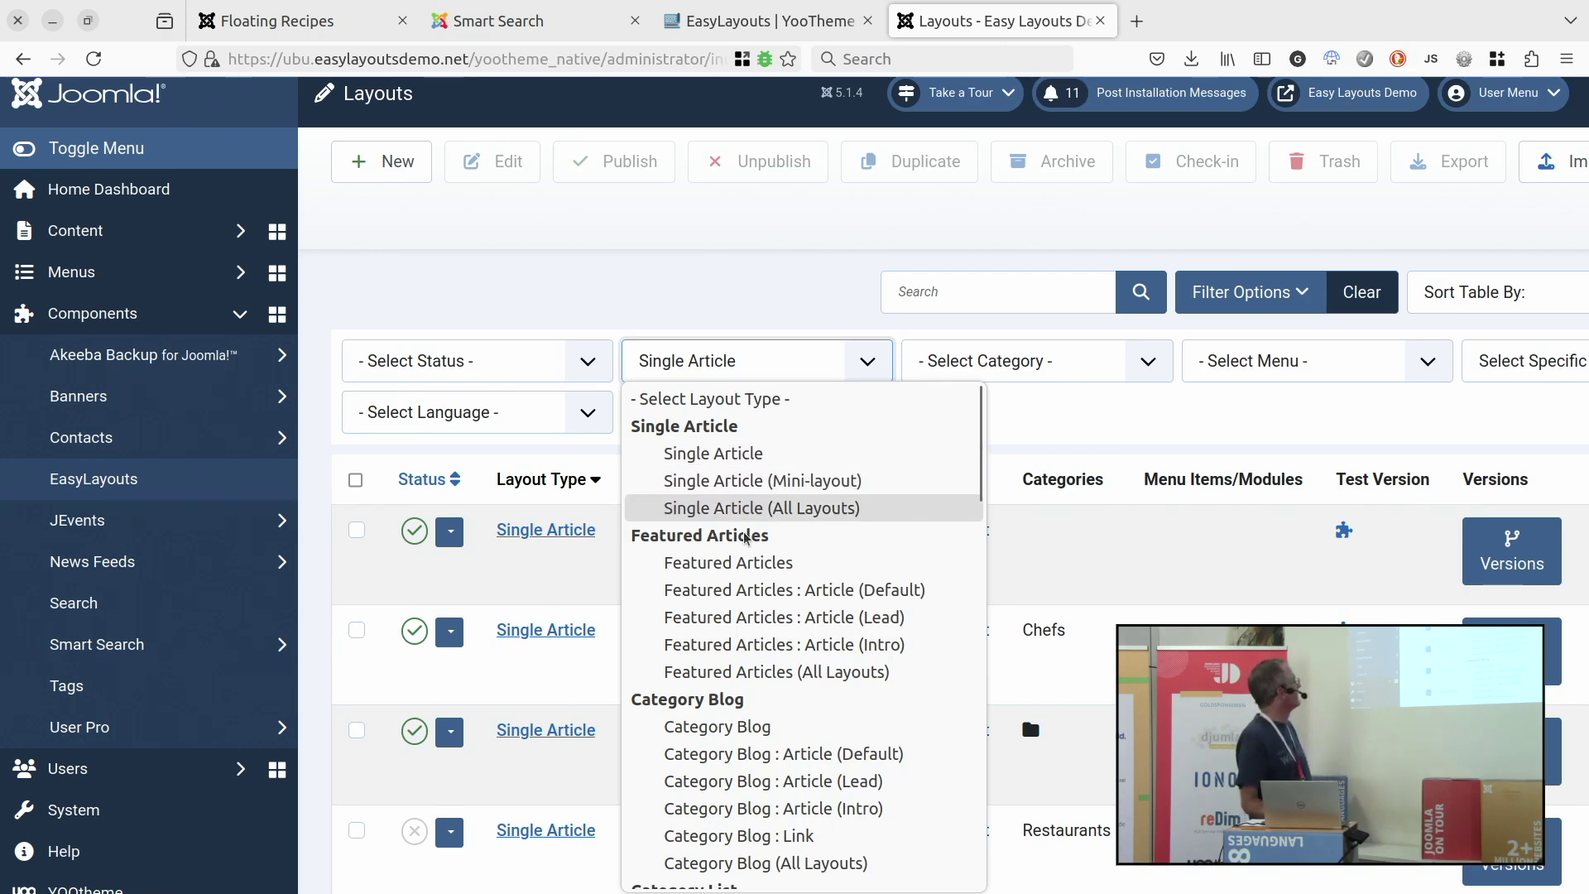
pyautogui.scroll(-5, 745, 538)
pyautogui.scroll(-1, 745, 538)
pyautogui.scroll(4, 745, 563)
pyautogui.scroll(-2, 745, 575)
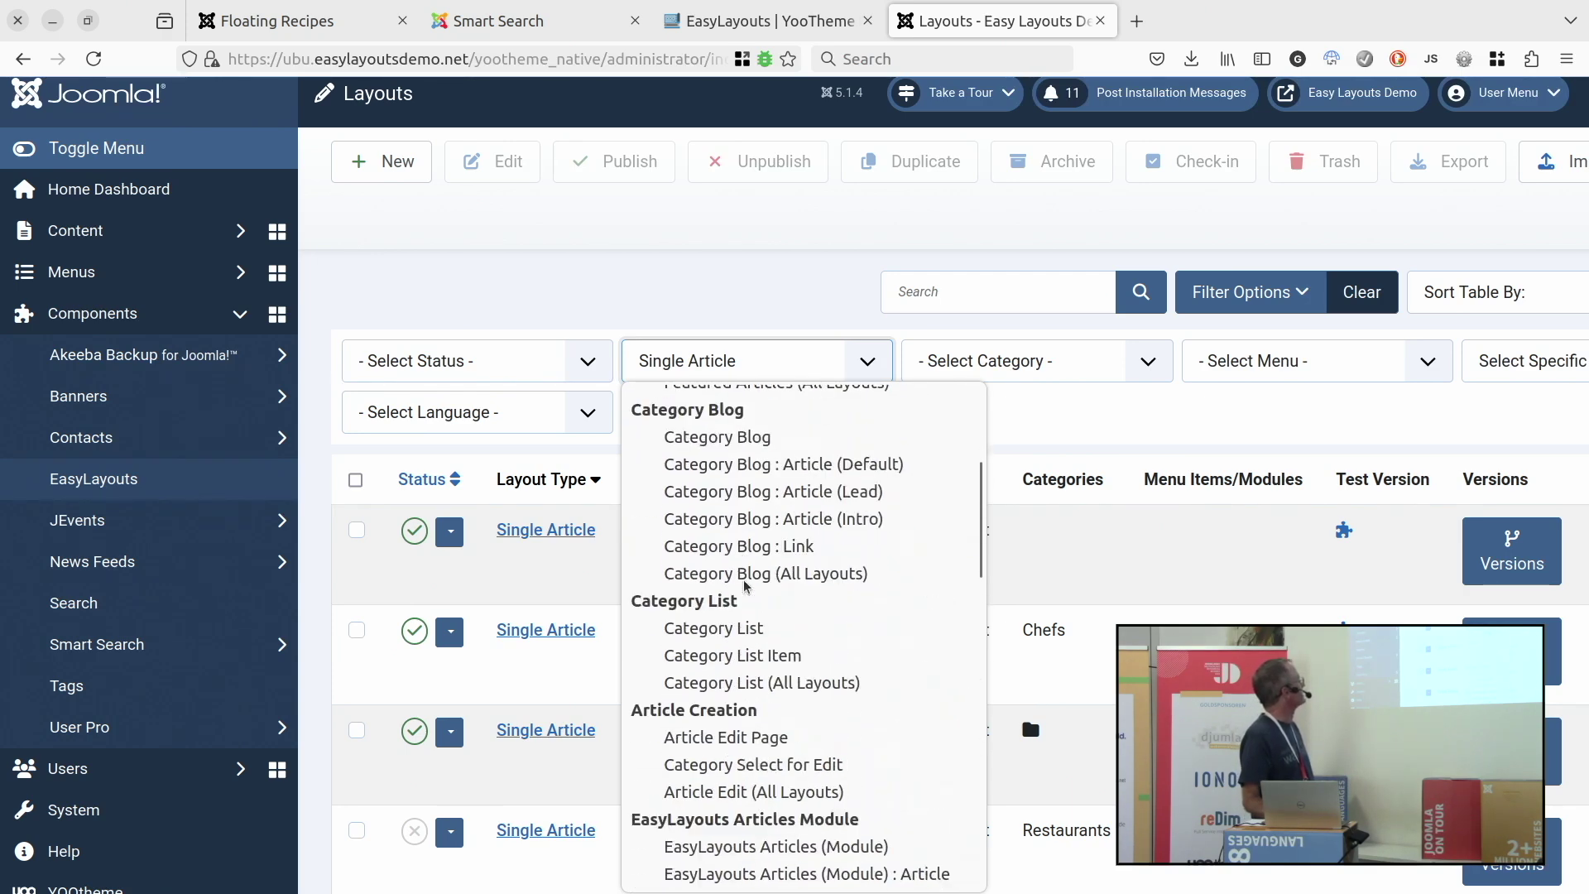
pyautogui.scroll(1, 745, 585)
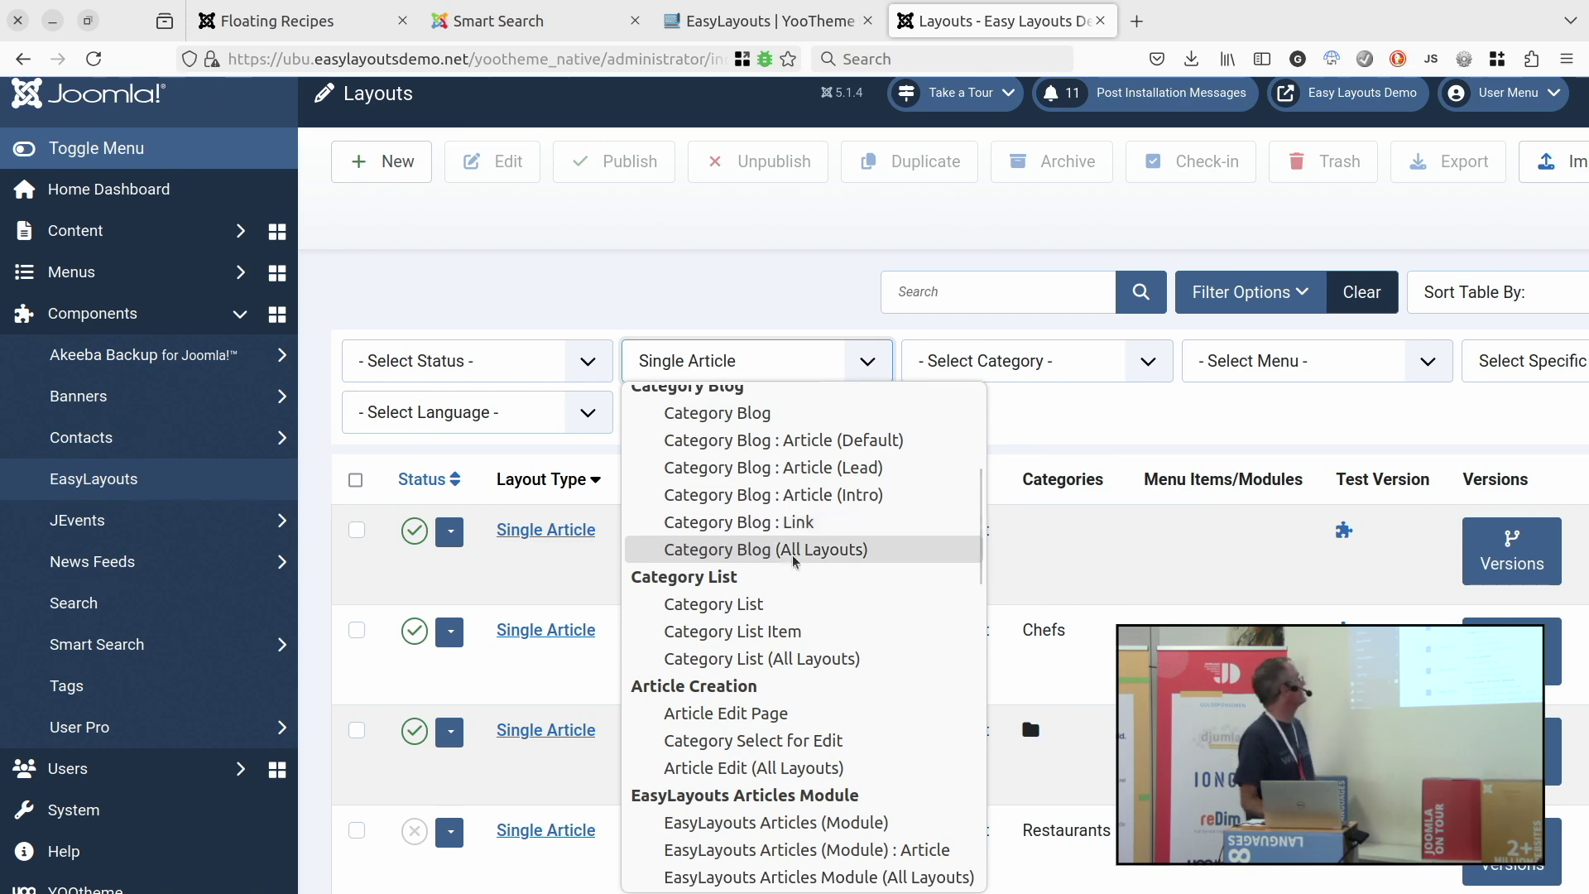
pyautogui.scroll(-2, 790, 592)
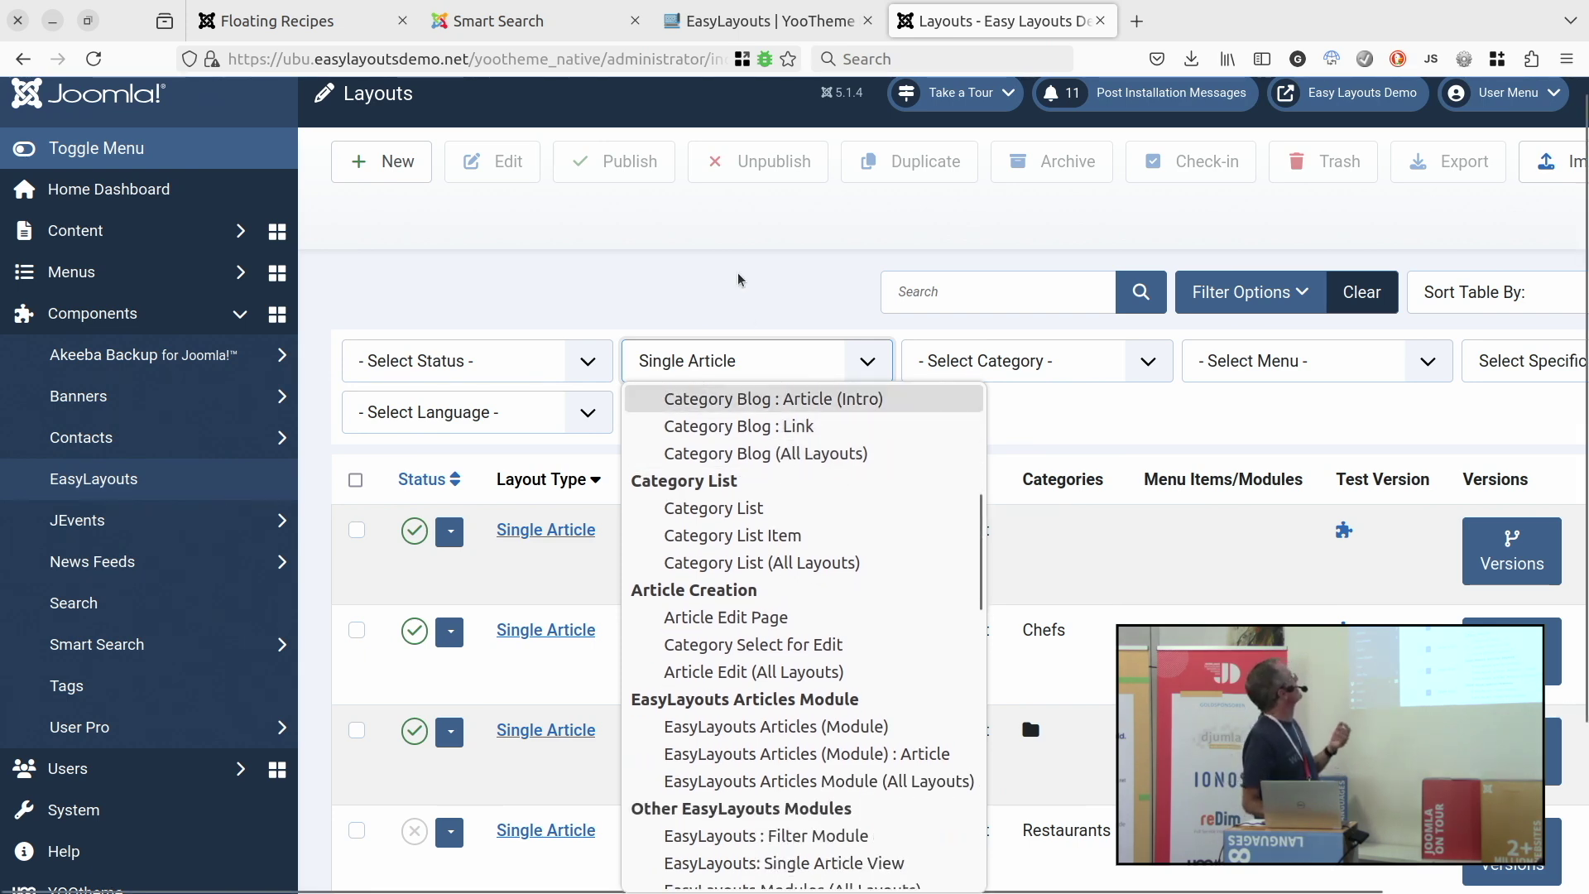
pyautogui.press('Escape')
# Open the List of Desserts page on the demo site and examine its category table.
pyautogui.click(510, 10)
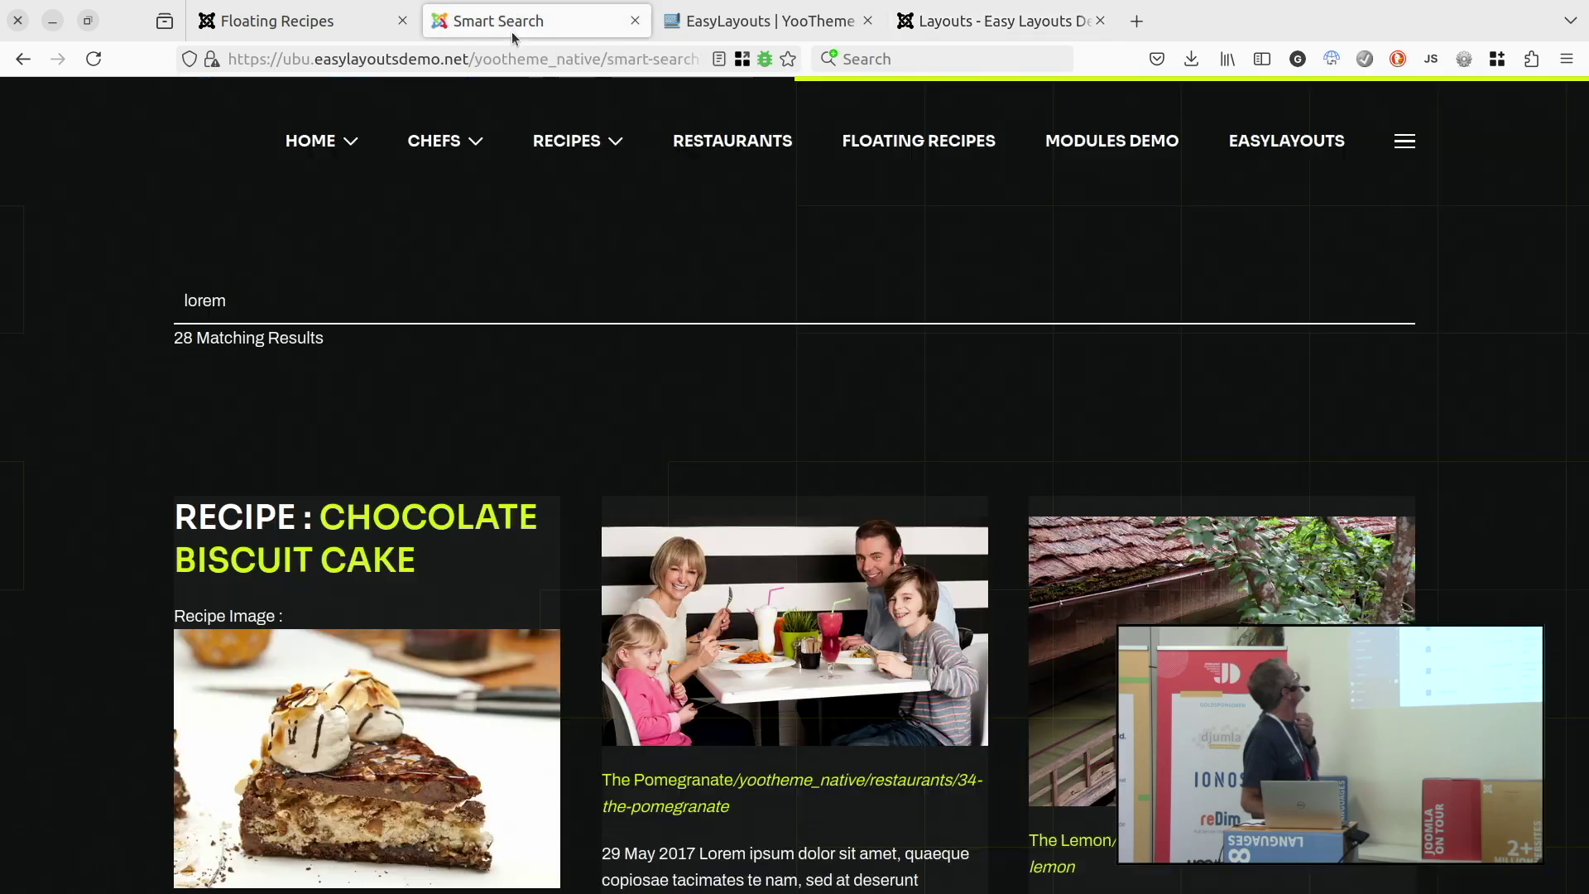
pyautogui.moveTo(611, 153)
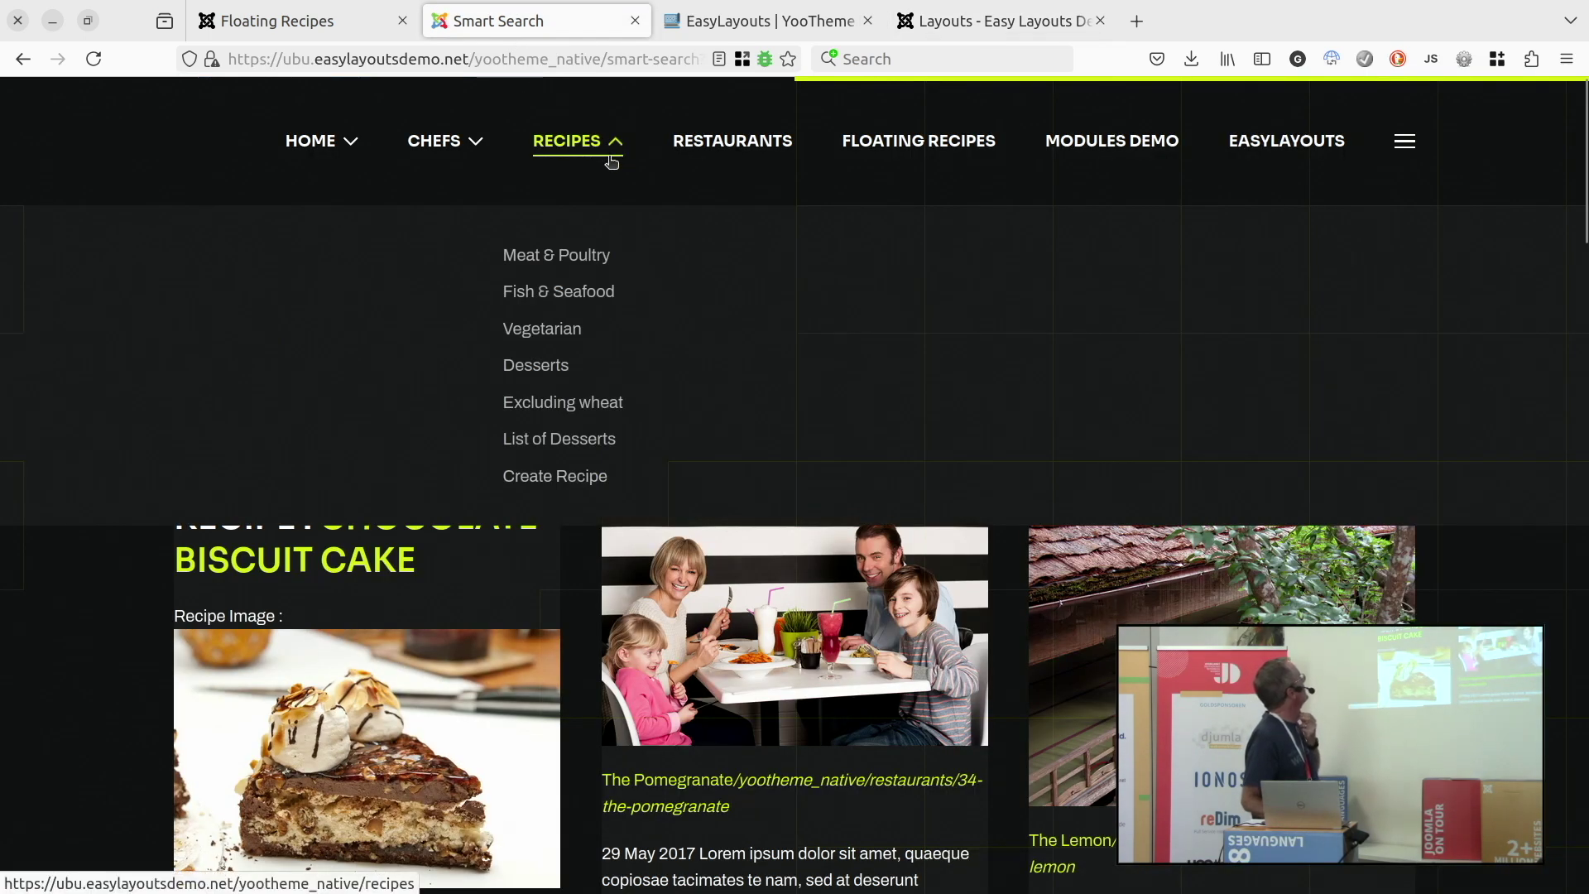
pyautogui.click(602, 442)
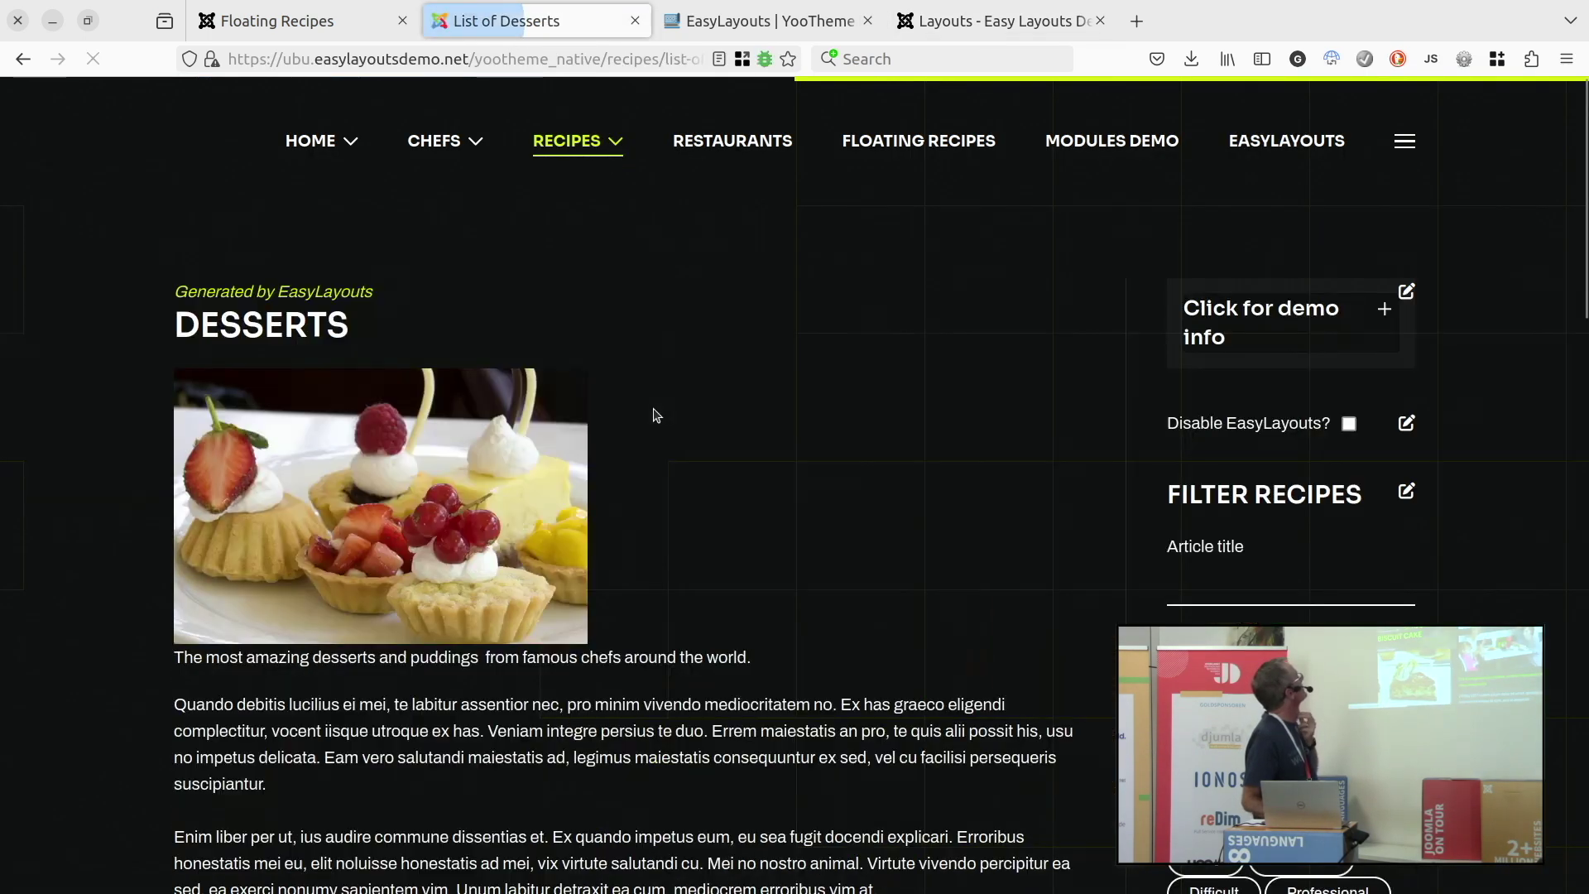
pyautogui.scroll(-7, 653, 410)
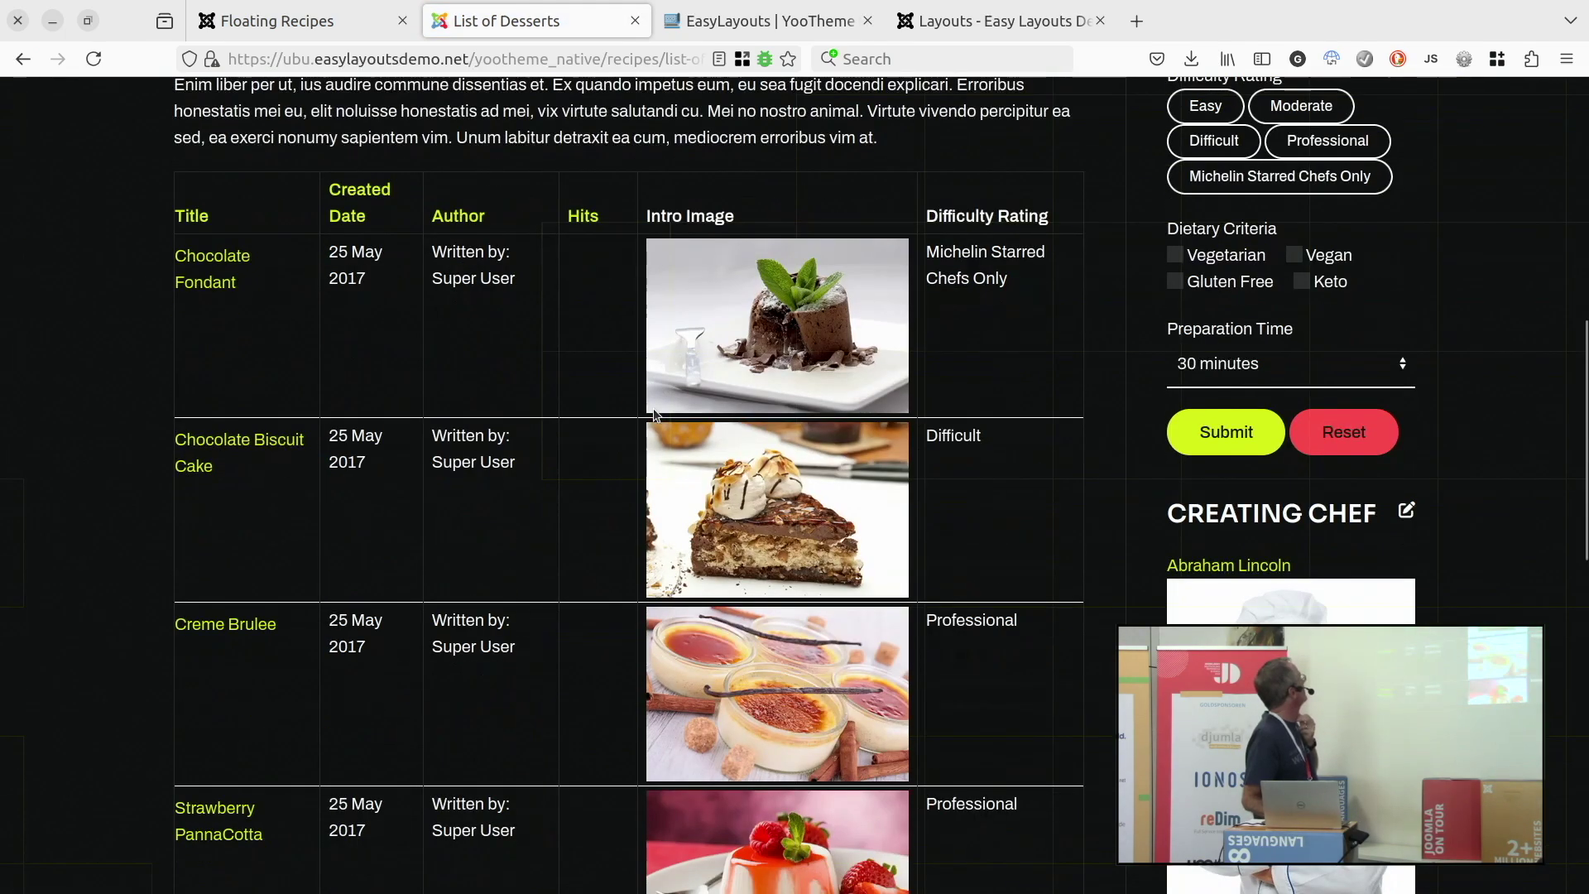
pyautogui.scroll(10, 550, 455)
pyautogui.scroll(-7, 550, 460)
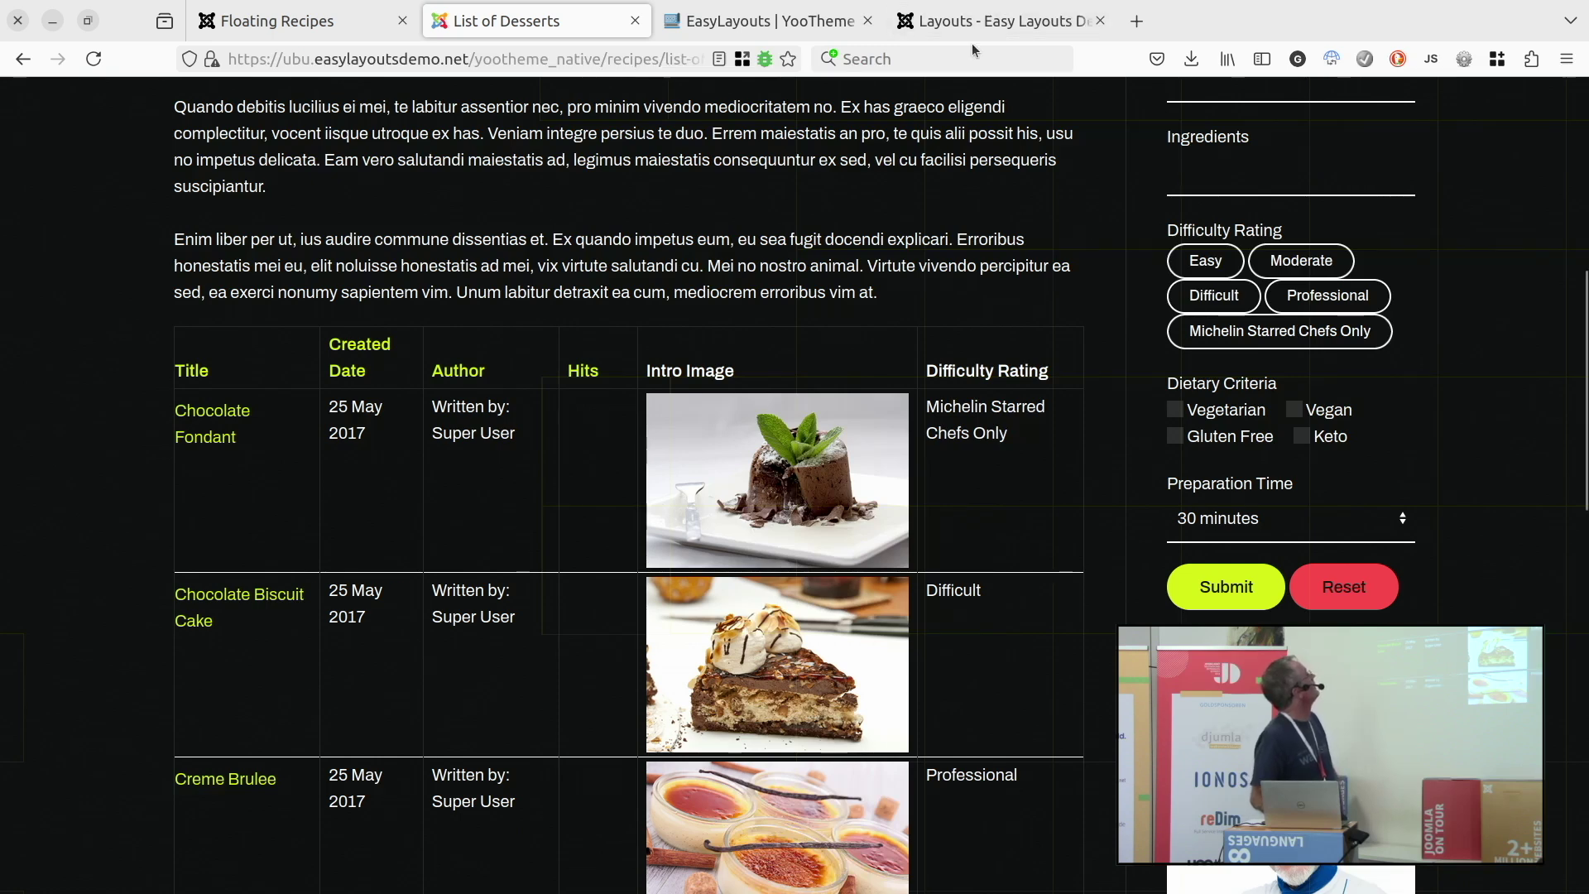
# Return to the layouts list and examine the remaining layout types for modules, contacts, tags, Smart Search, custom templates and users.
pyautogui.click(985, 21)
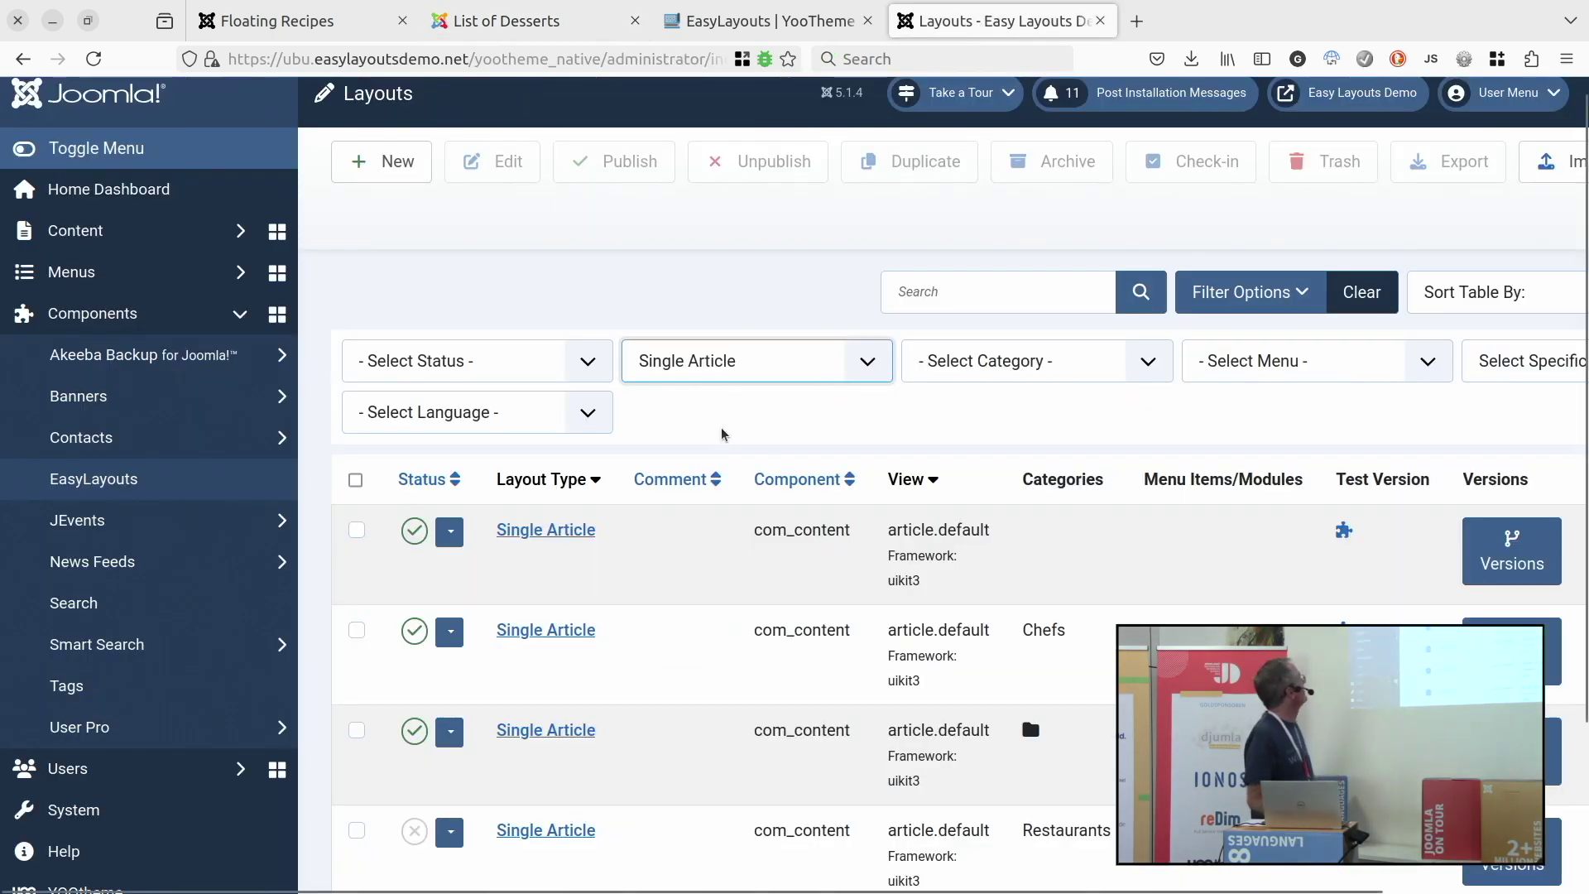
pyautogui.click(731, 379)
pyautogui.scroll(-5, 716, 464)
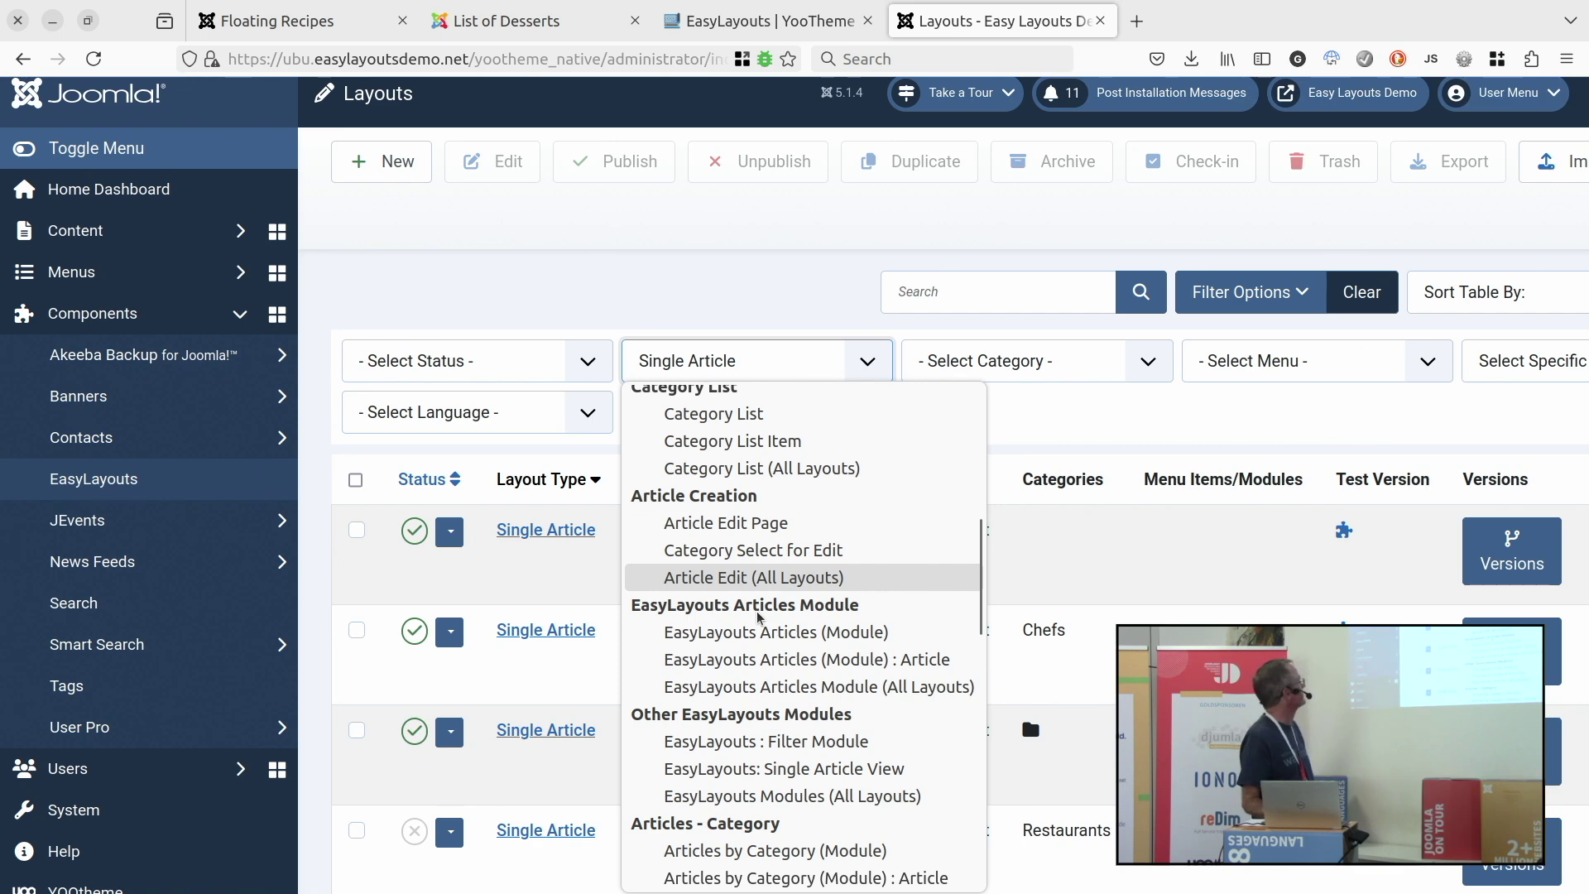
pyautogui.scroll(-1, 757, 614)
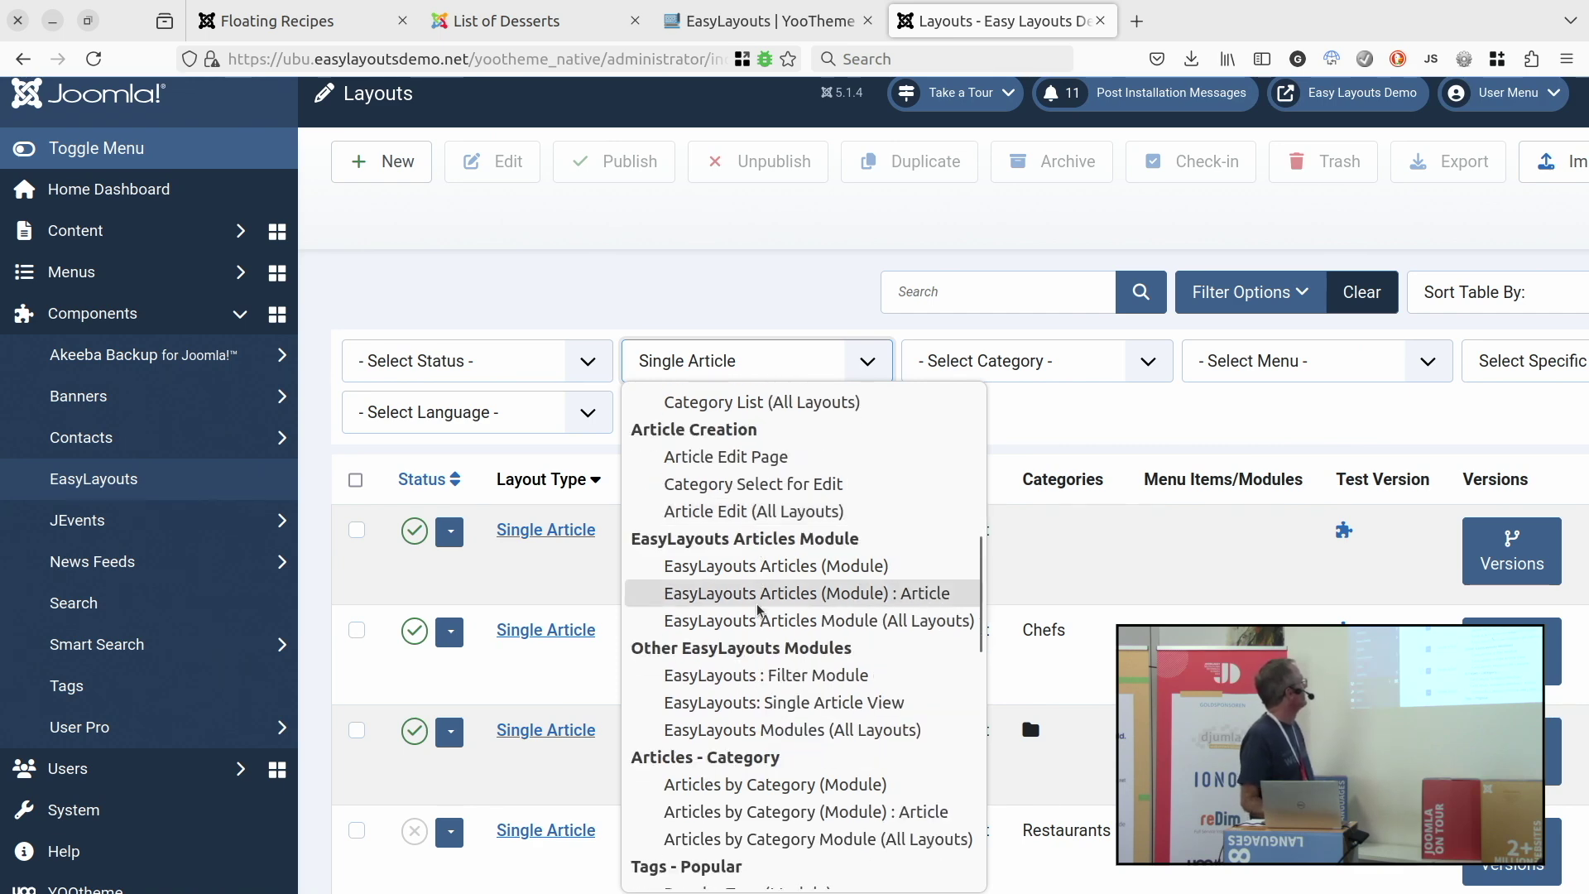
pyautogui.scroll(-1, 758, 611)
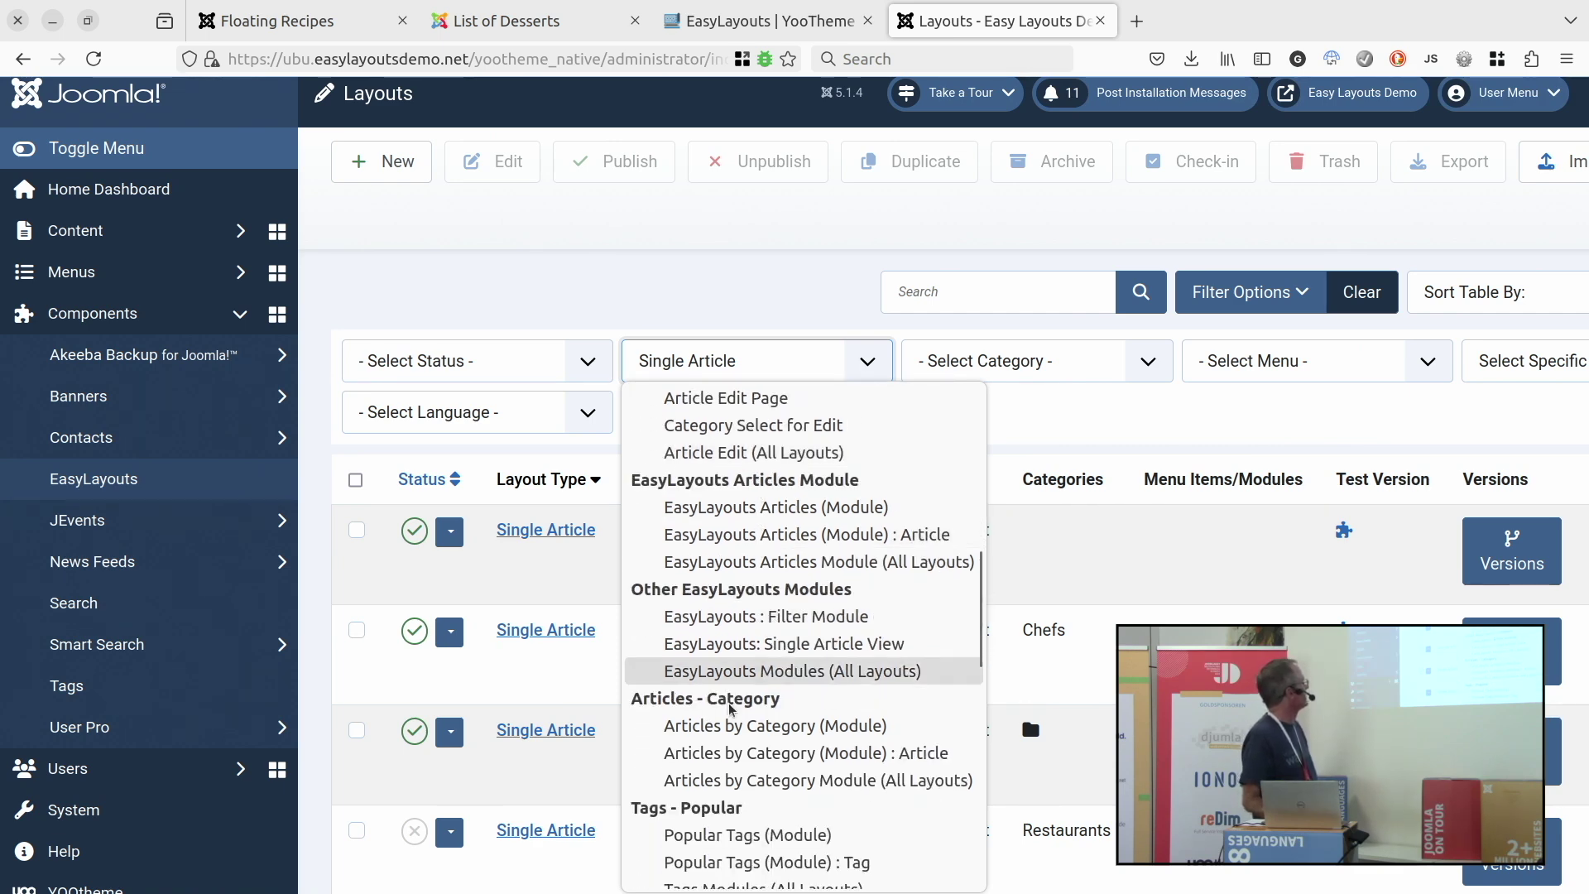
pyautogui.scroll(-2, 732, 709)
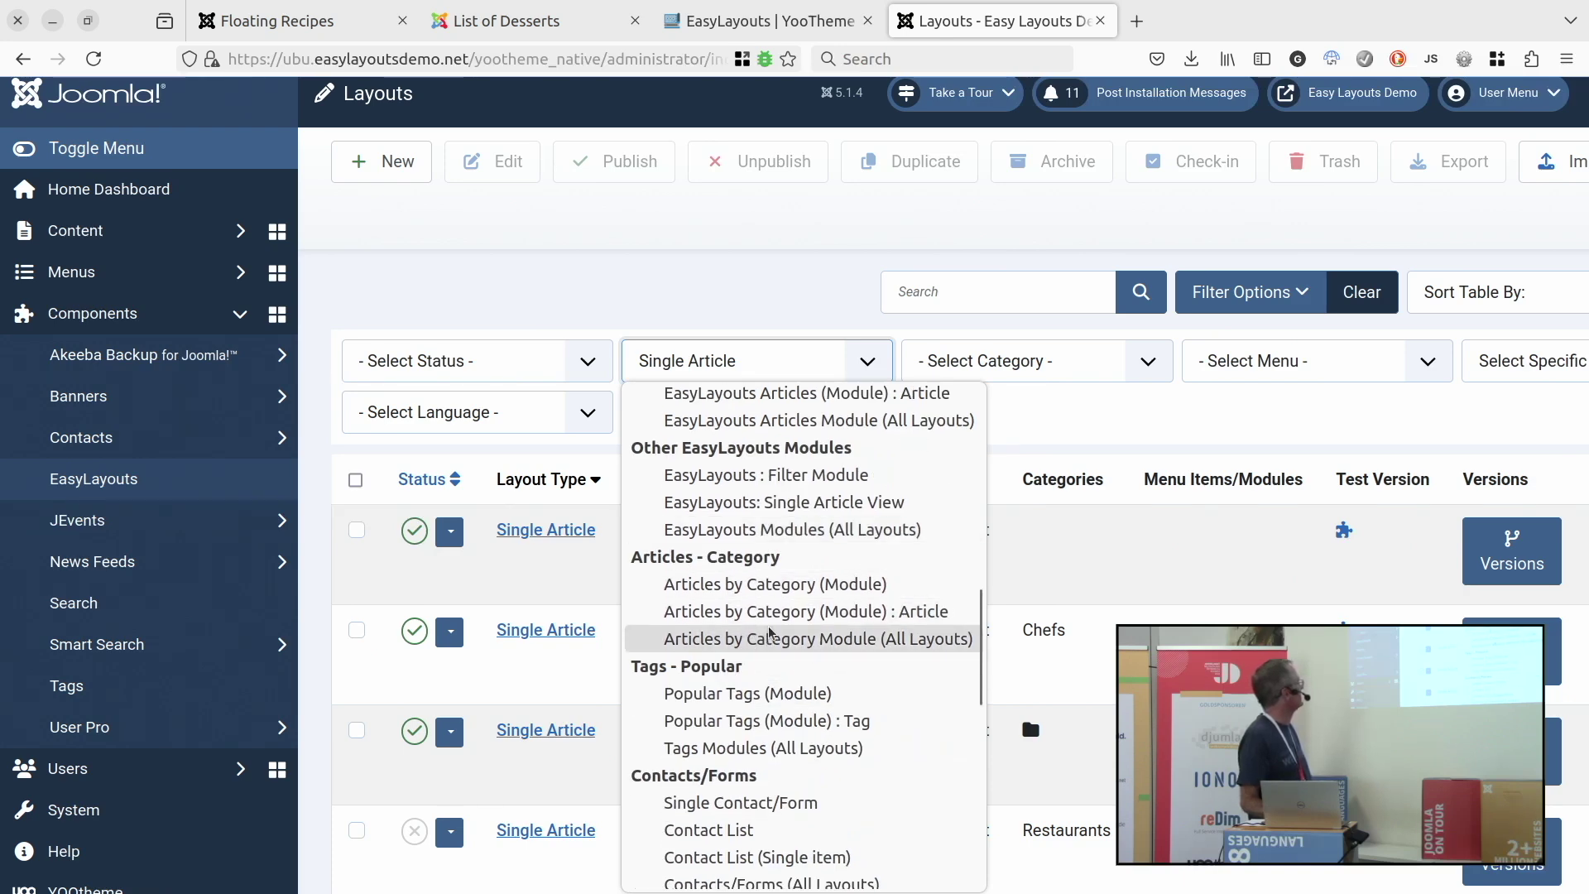
pyautogui.scroll(-2, 757, 694)
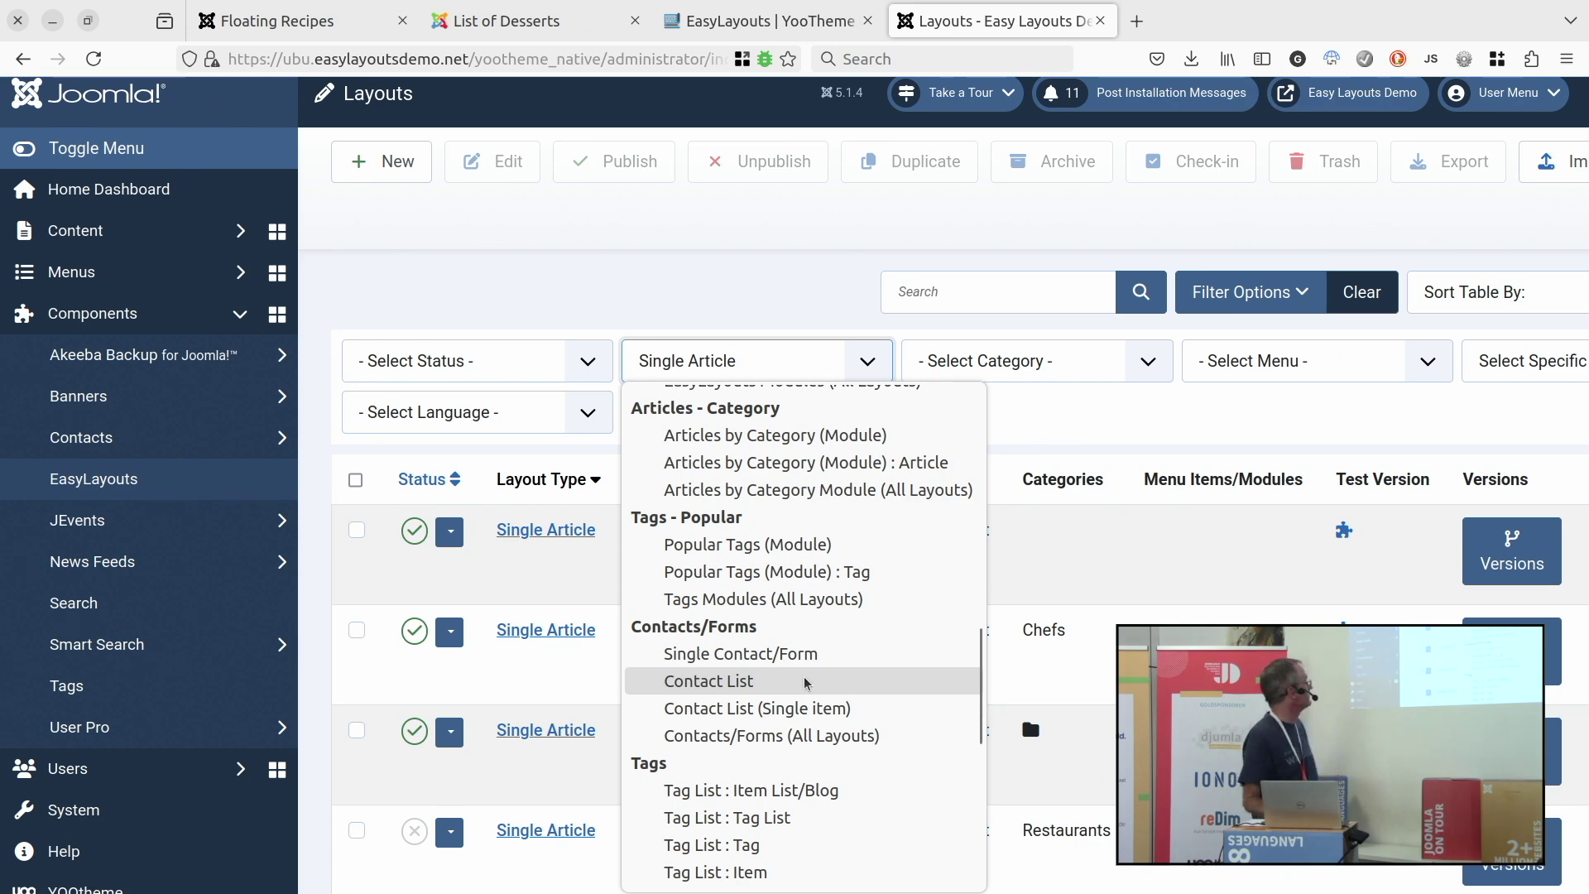
pyautogui.scroll(-4, 825, 697)
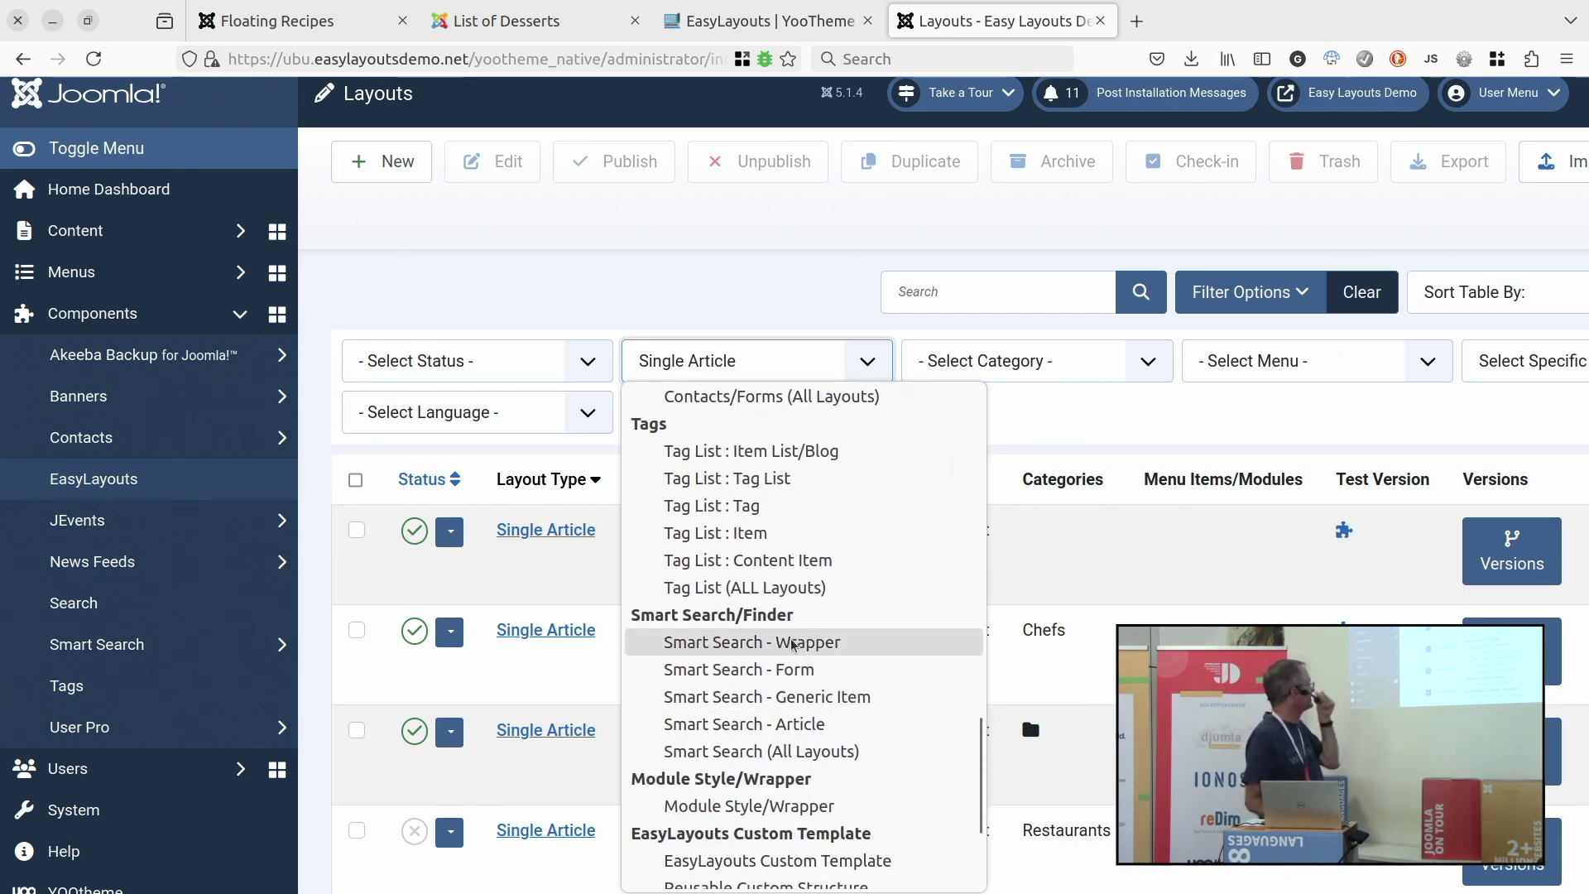
pyautogui.scroll(-3, 827, 753)
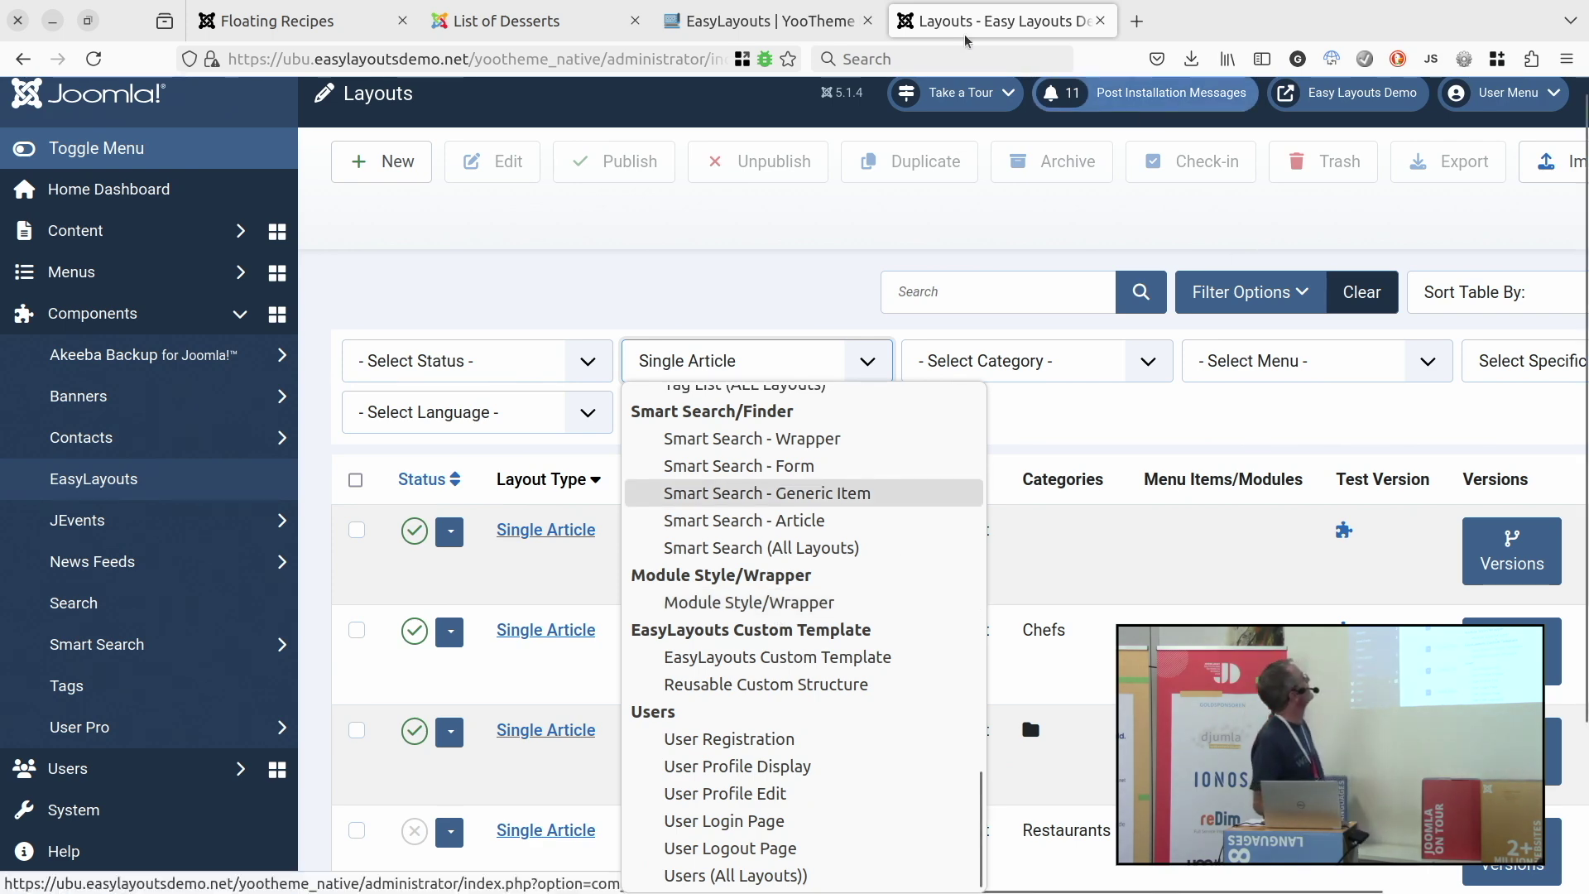
pyautogui.press('Escape')
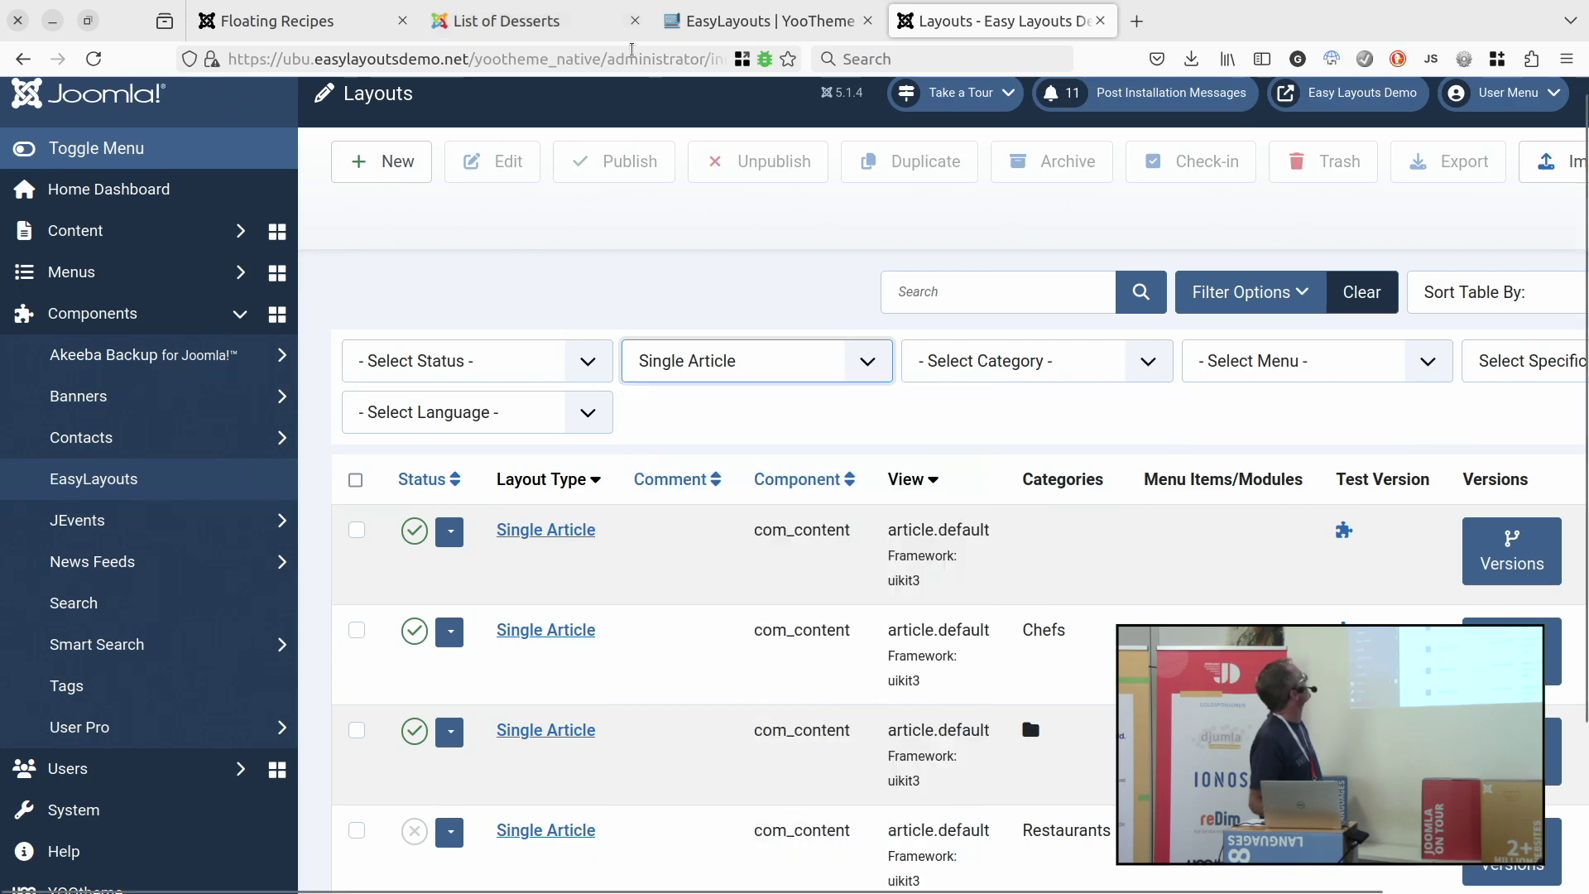
# Switch to the demo site, reload the List of Desserts page, and view the home page followed by the Recipes page.
pyautogui.click(557, 20)
pyautogui.press('F5')
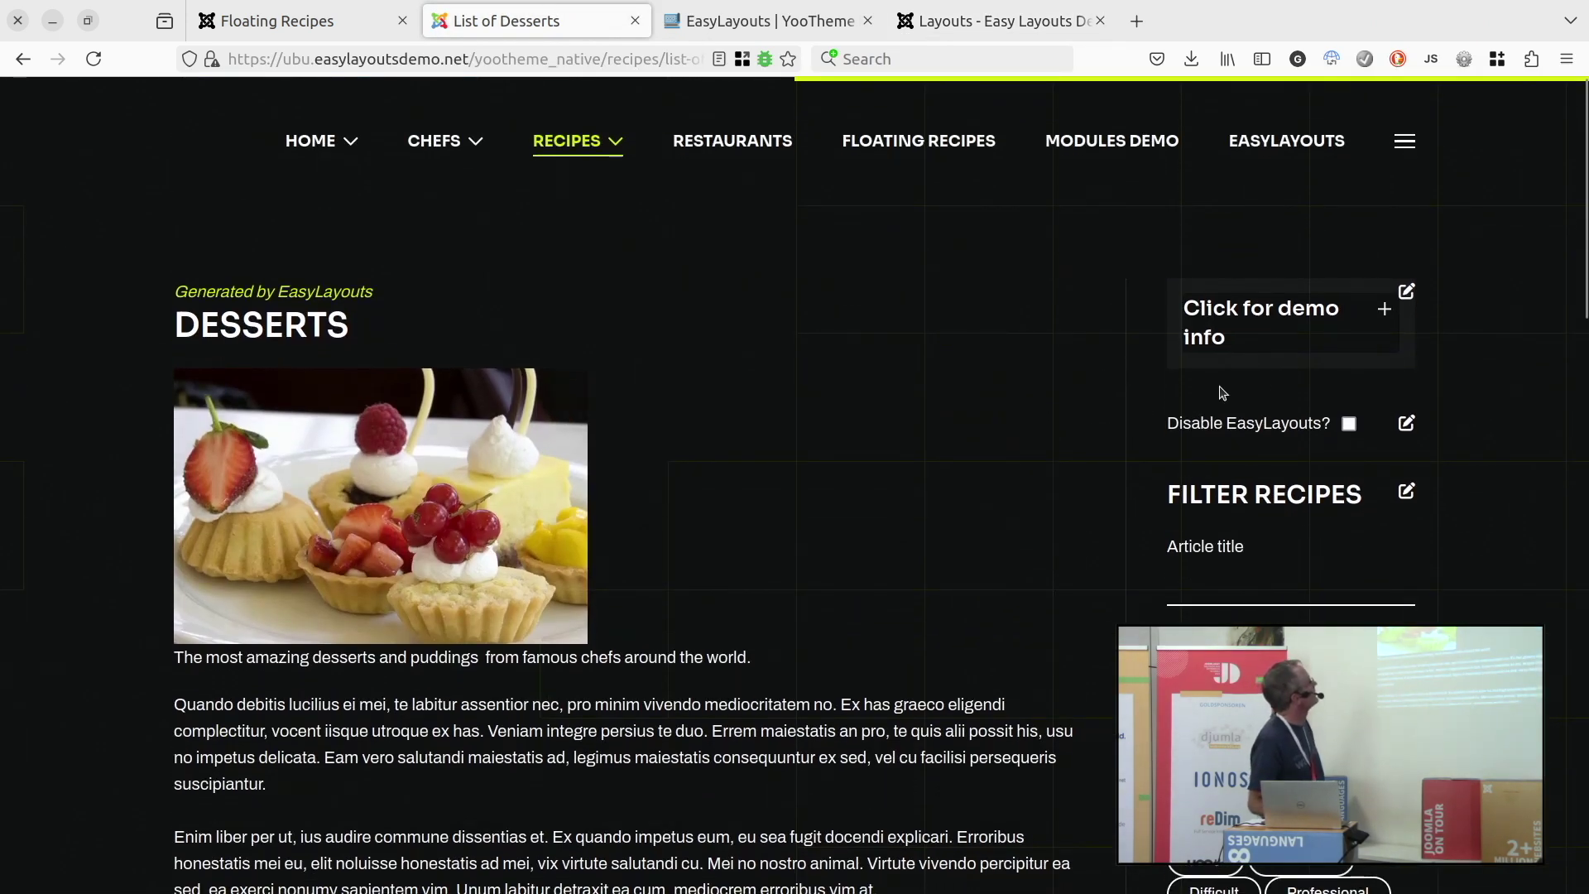
pyautogui.click(310, 141)
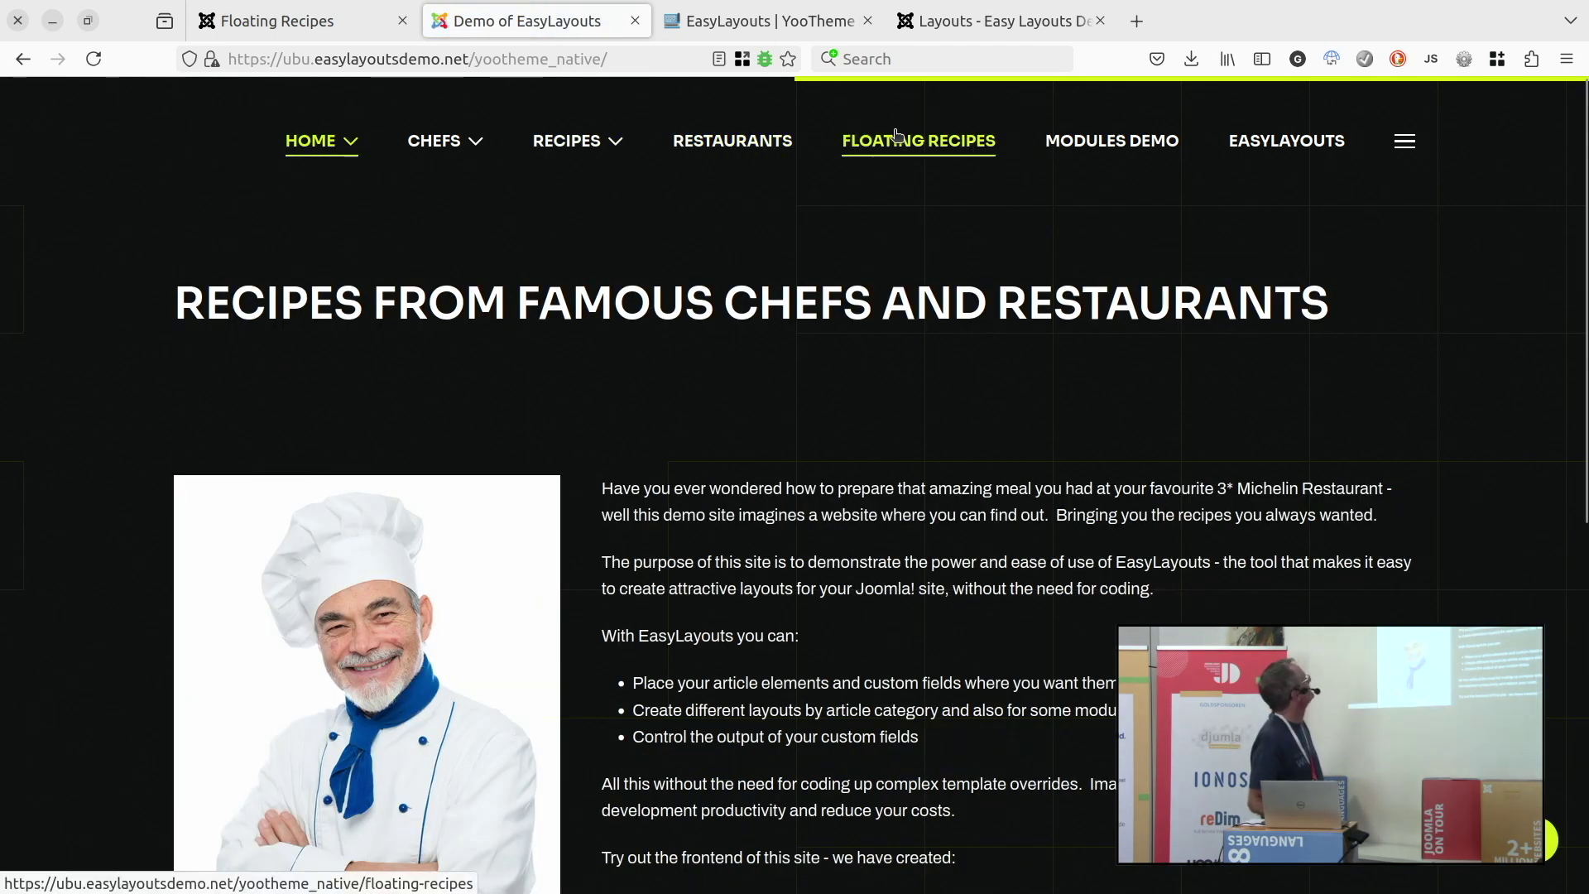
pyautogui.moveTo(557, 166)
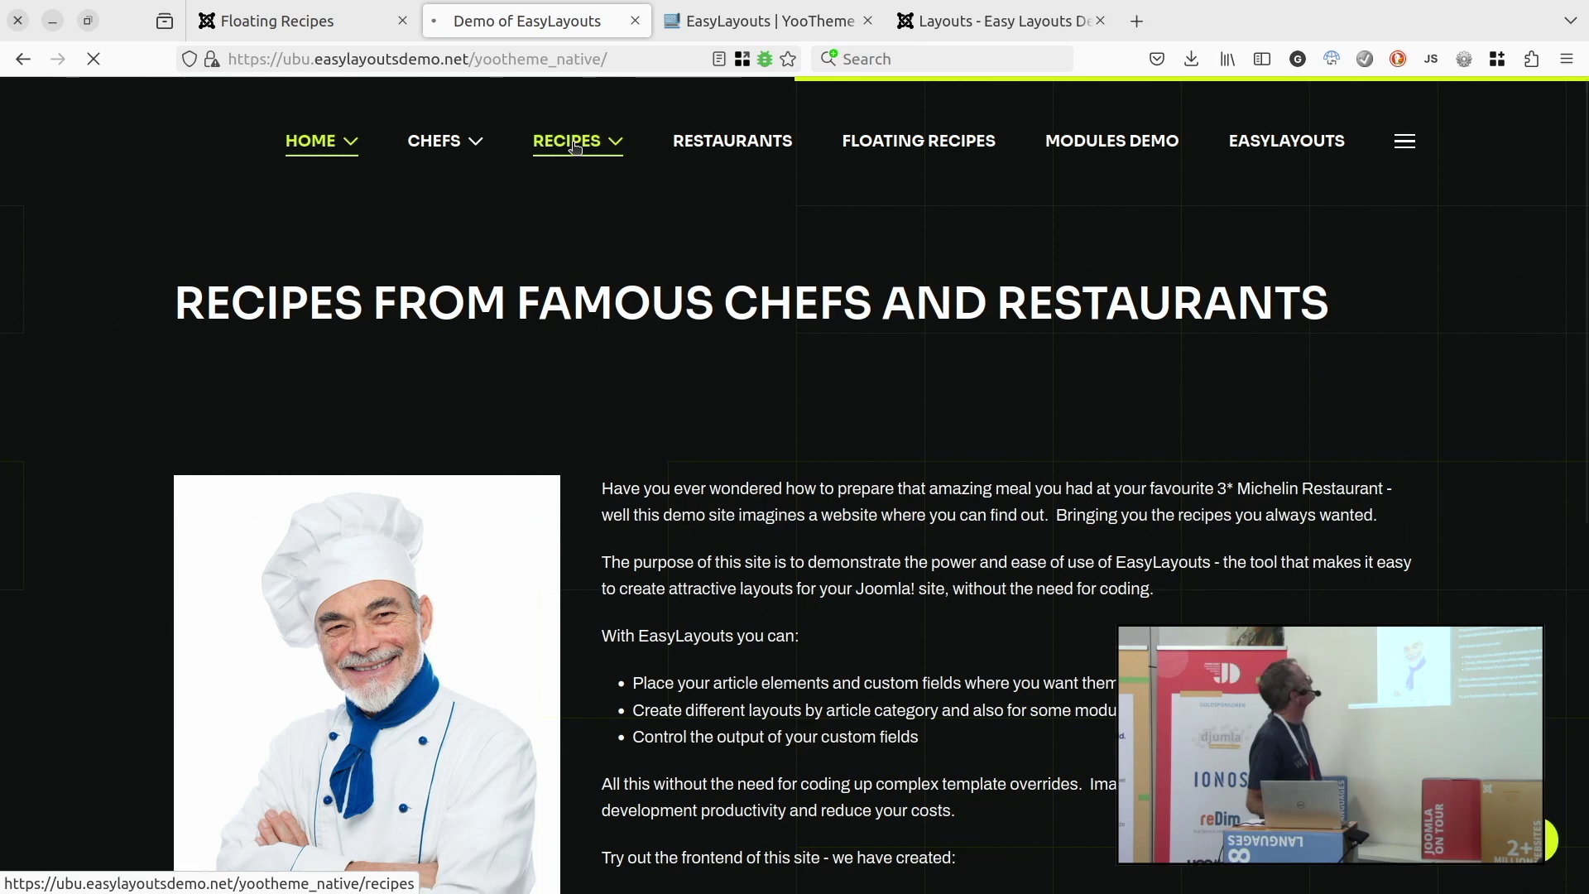
pyautogui.click(575, 147)
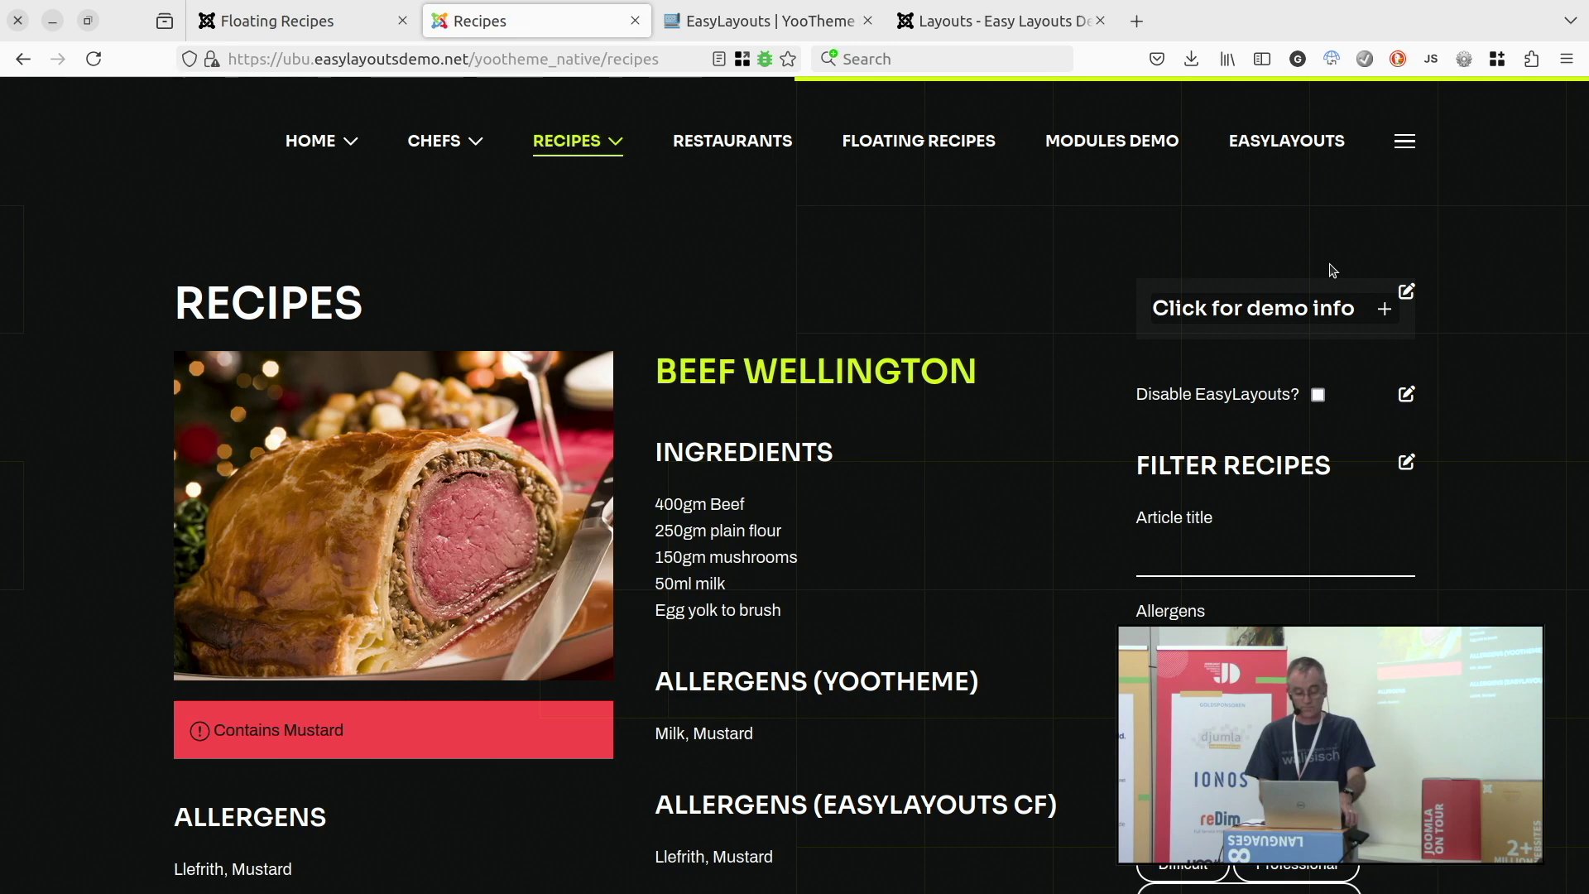
# Filter the layouts list by the User Profile Edit type, and examine that layout's grid before closing it without saving.
pyautogui.click(1002, 21)
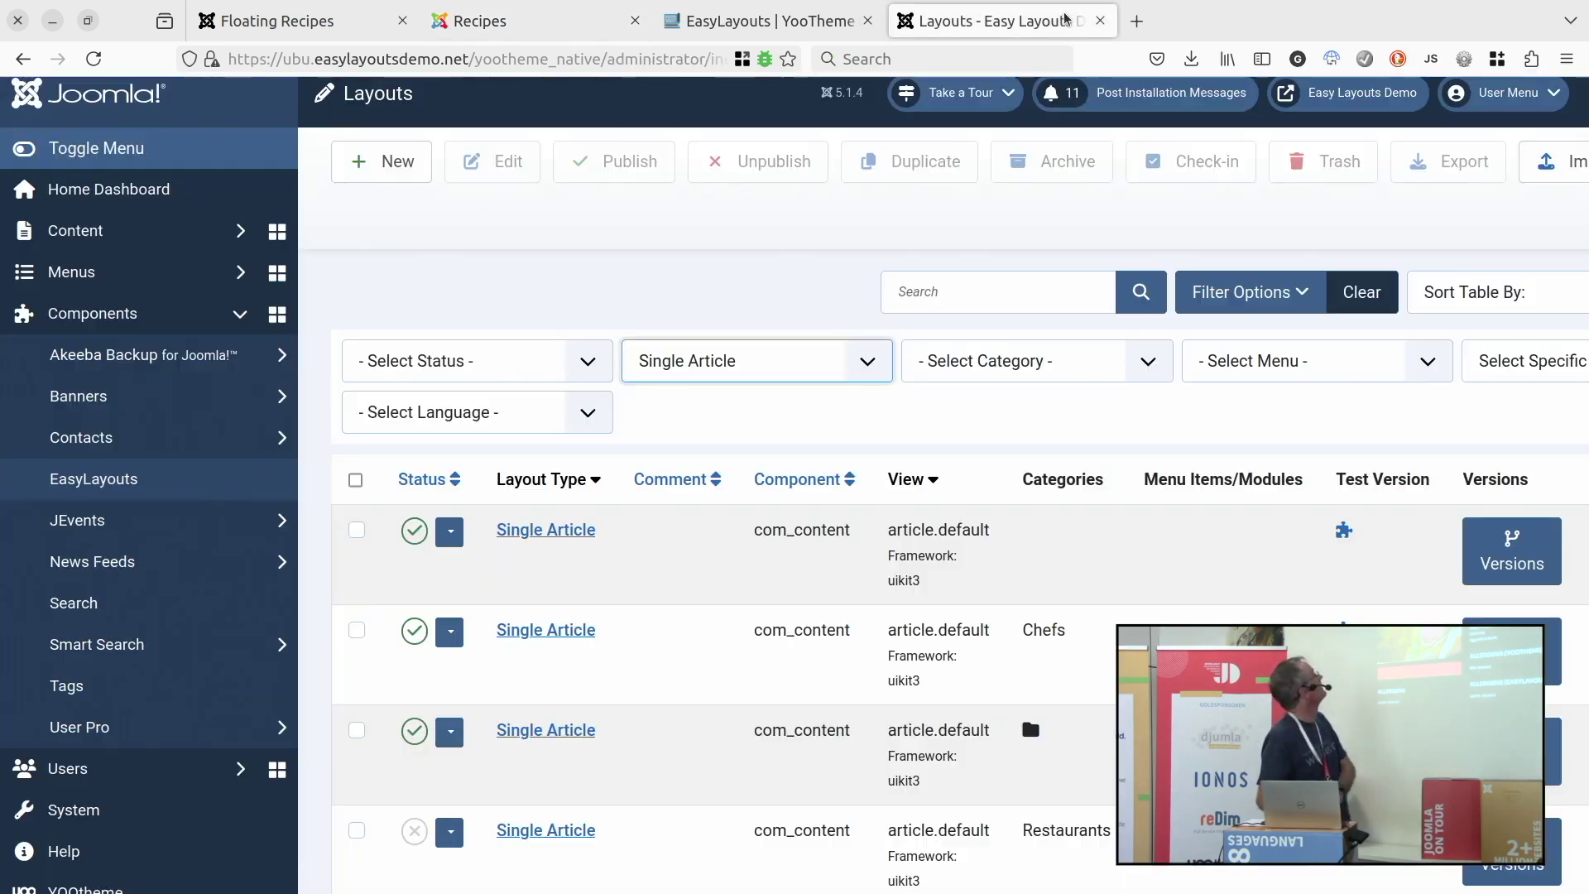
pyautogui.click(706, 365)
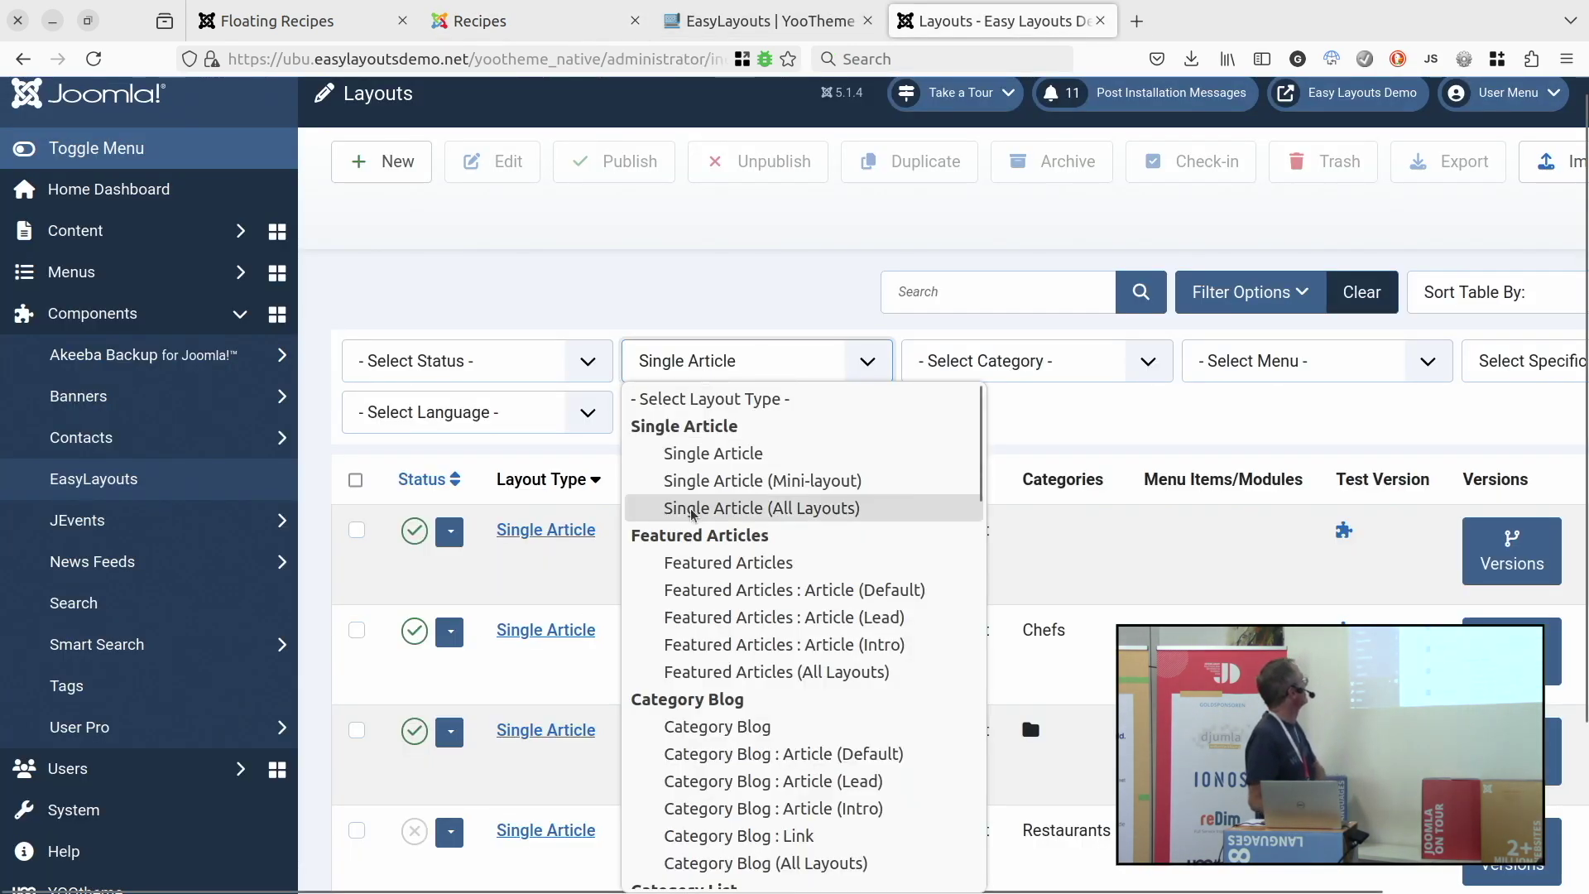
pyautogui.scroll(-10, 694, 513)
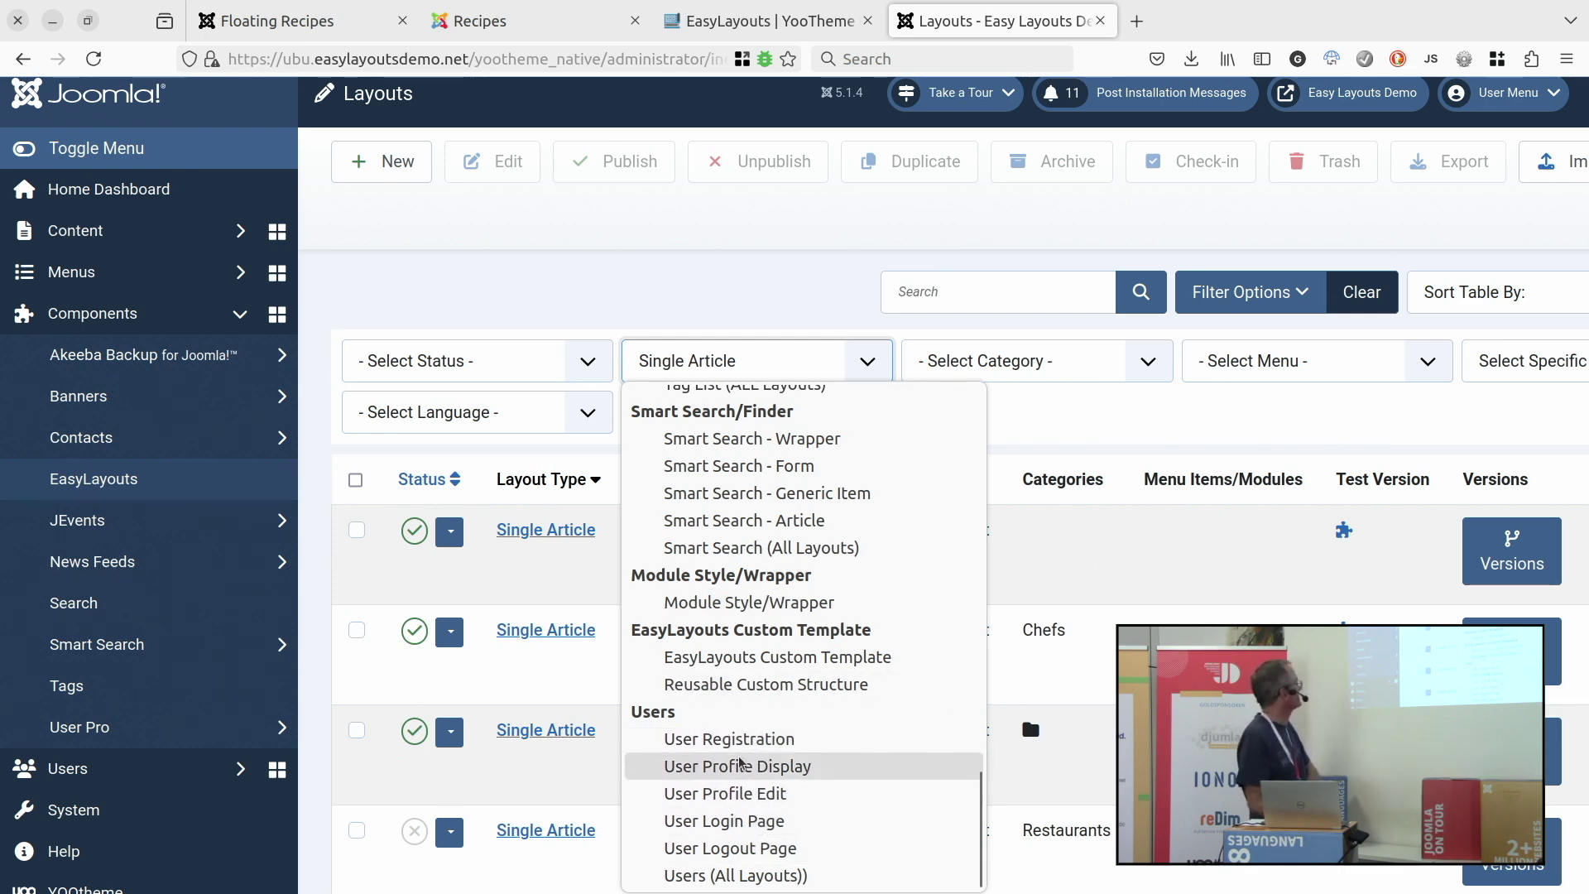
pyautogui.click(729, 793)
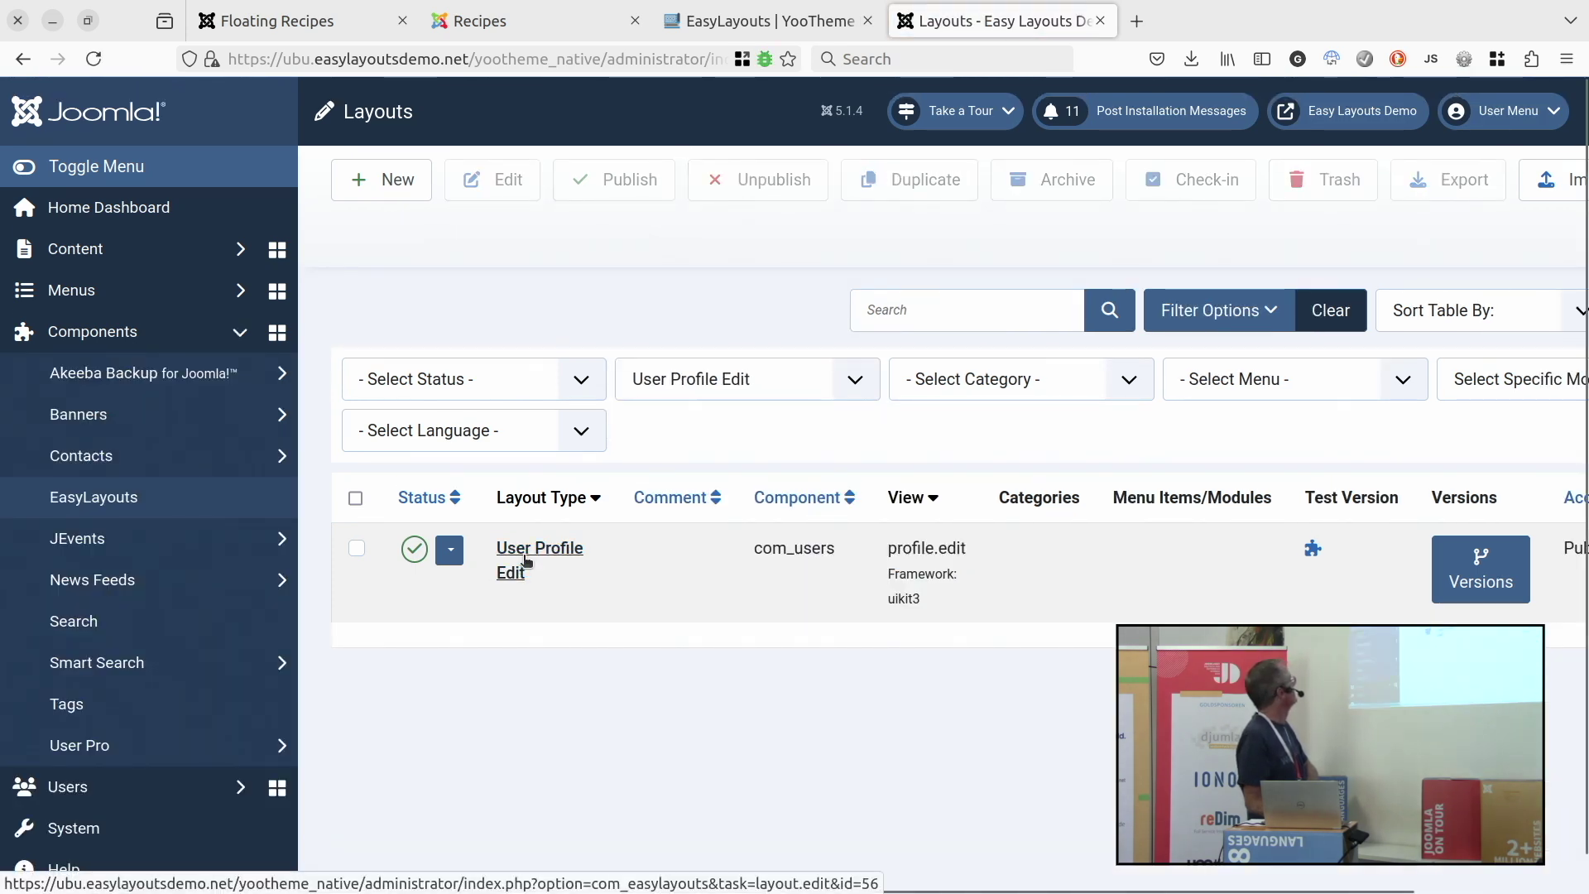
pyautogui.click(526, 561)
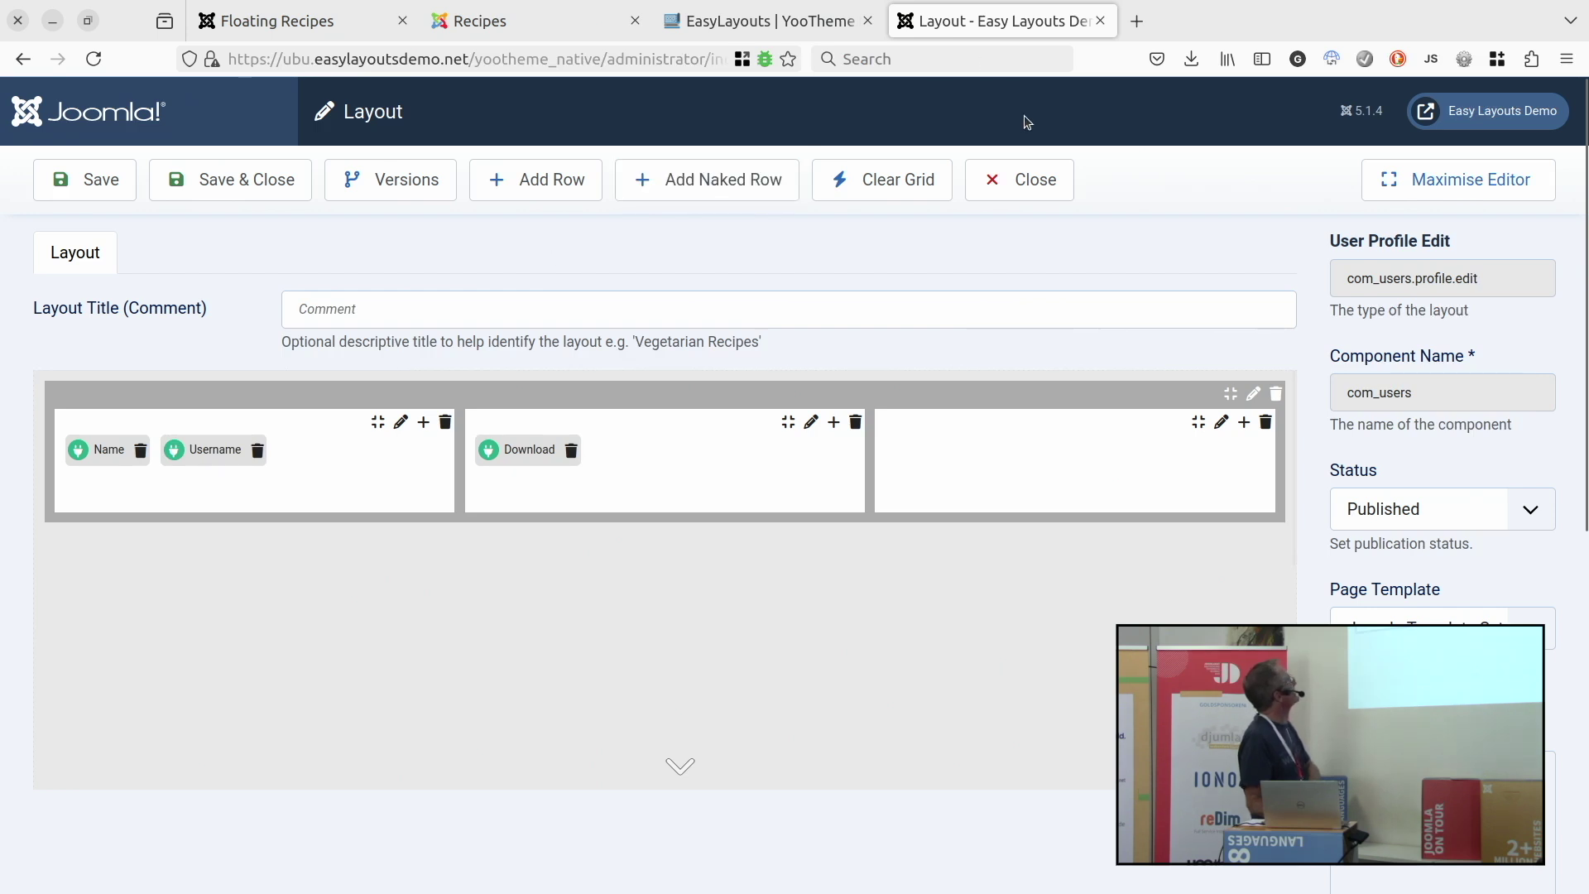
pyautogui.click(1050, 192)
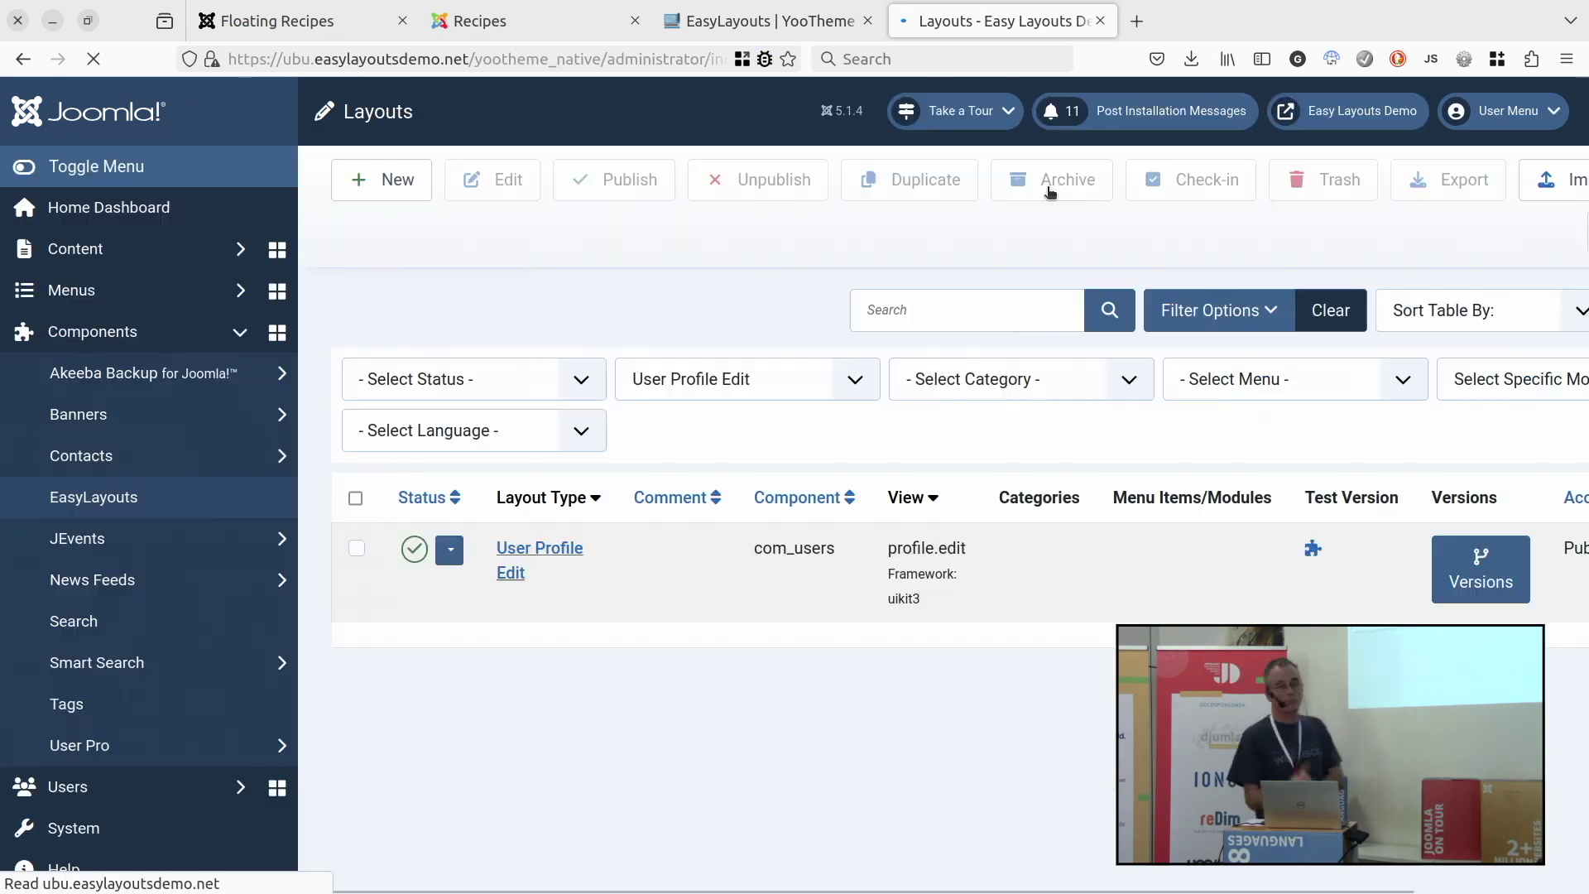